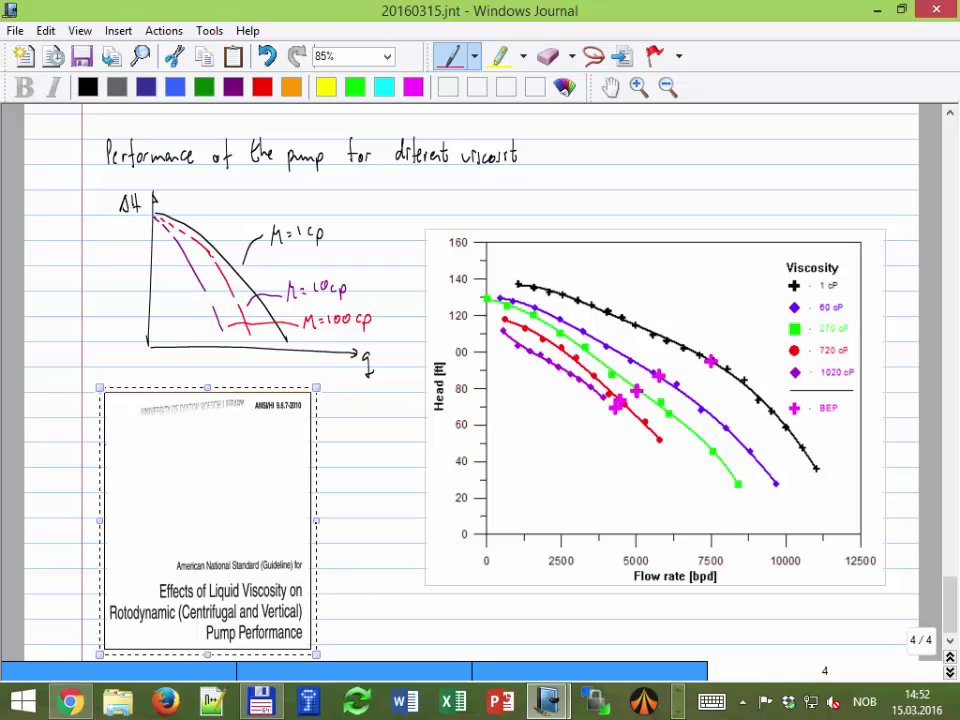
# Widen the ANSI/HI 9.6.7-2010 cover image on both sides, deselect it, and go on to a blank page 5
pyautogui.moveTo(316, 520); pyautogui.dragTo(407, 520)
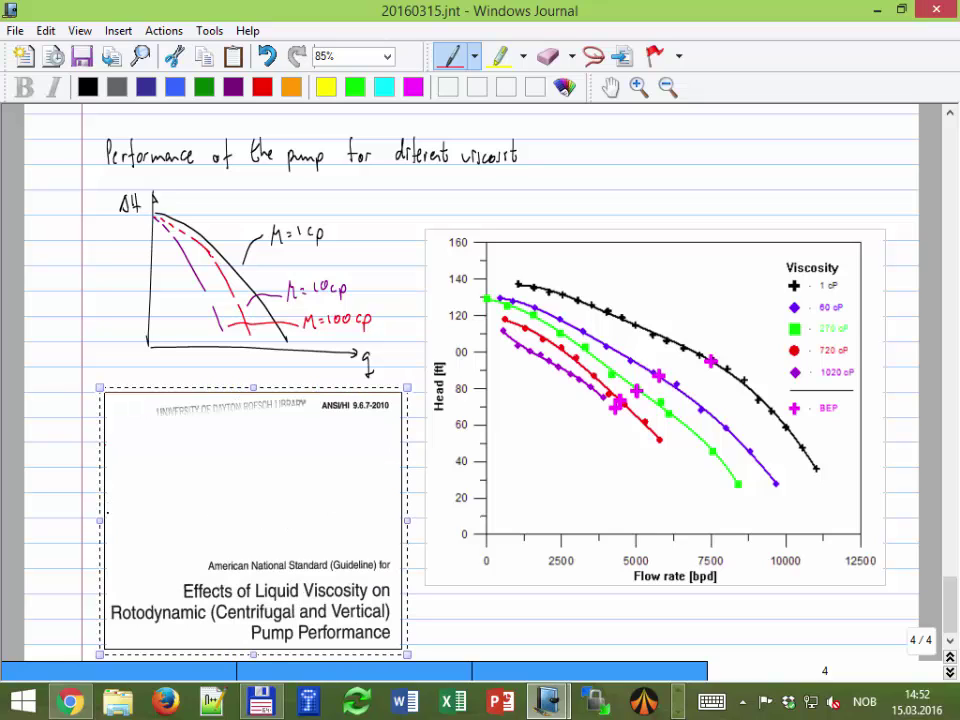
pyautogui.moveTo(101, 515); pyautogui.dragTo(57, 486)
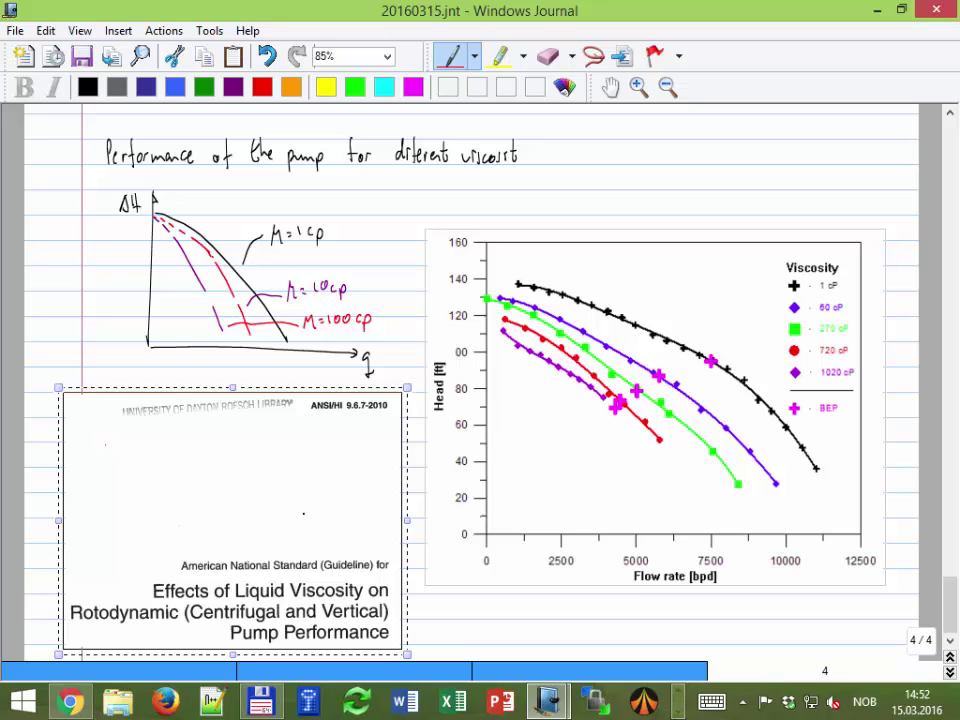
pyautogui.click(412, 603)
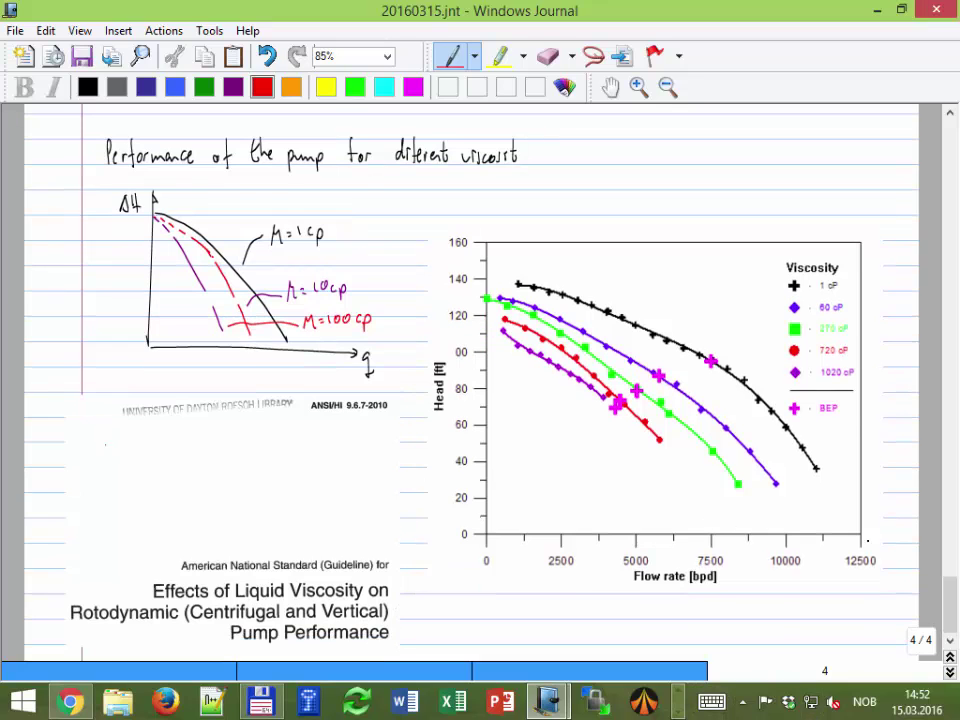
pyautogui.press('pagedown')
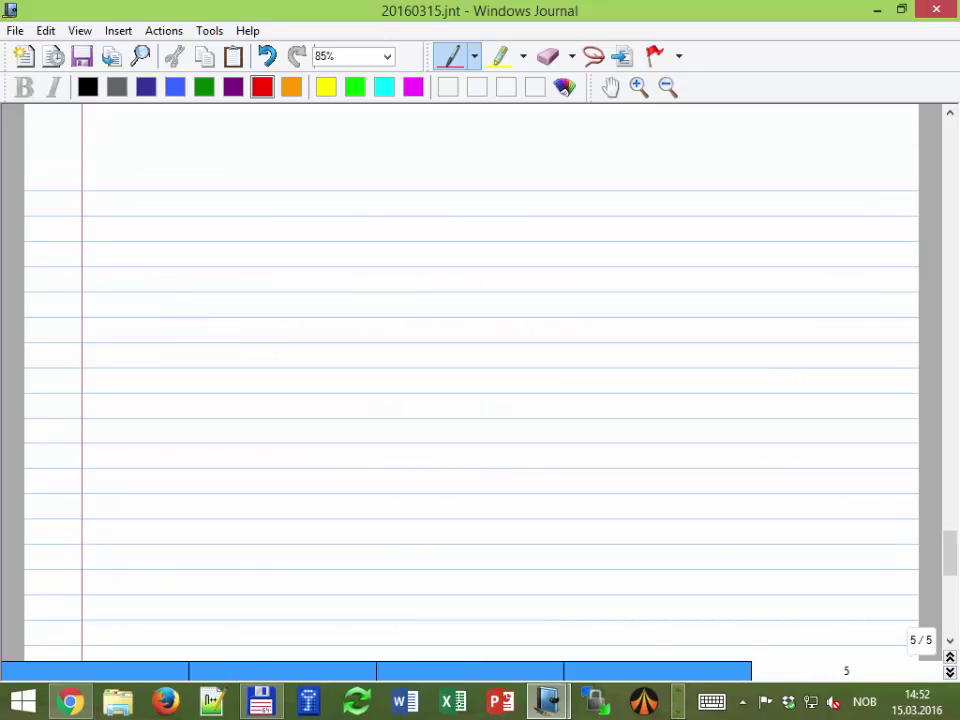
# From Total Commander, open the Operation_Map_ESP_Peregrino workbook and show the pressure and pump power columns on the Data sheet
pyautogui.click(263, 703)
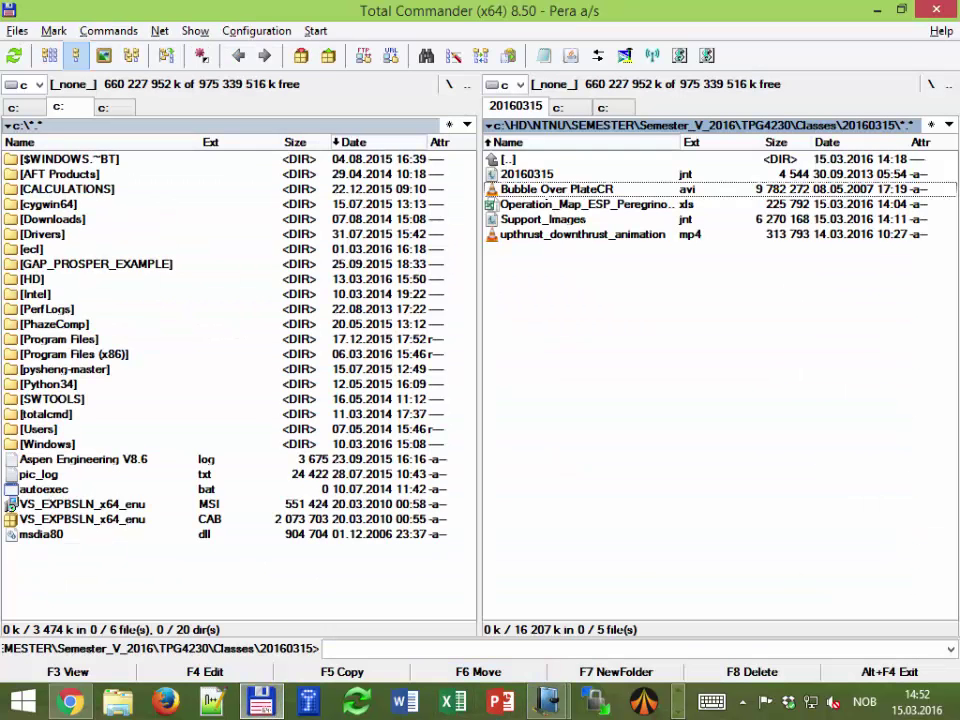
pyautogui.press('Down')
pyautogui.press('Return')
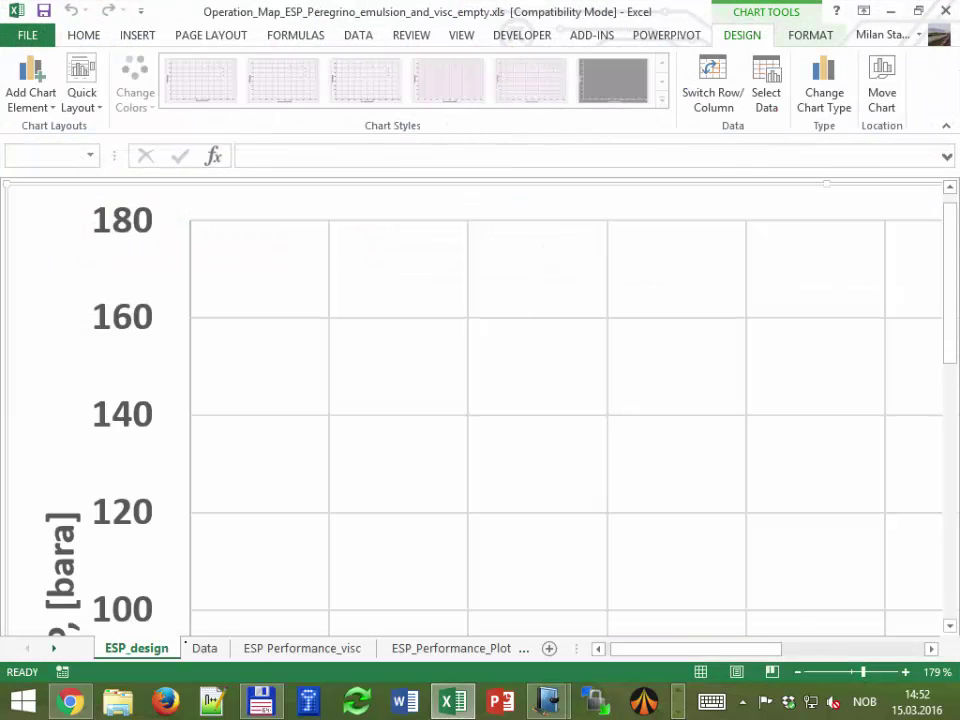
pyautogui.hotkey('ctrl', 'pagedown')
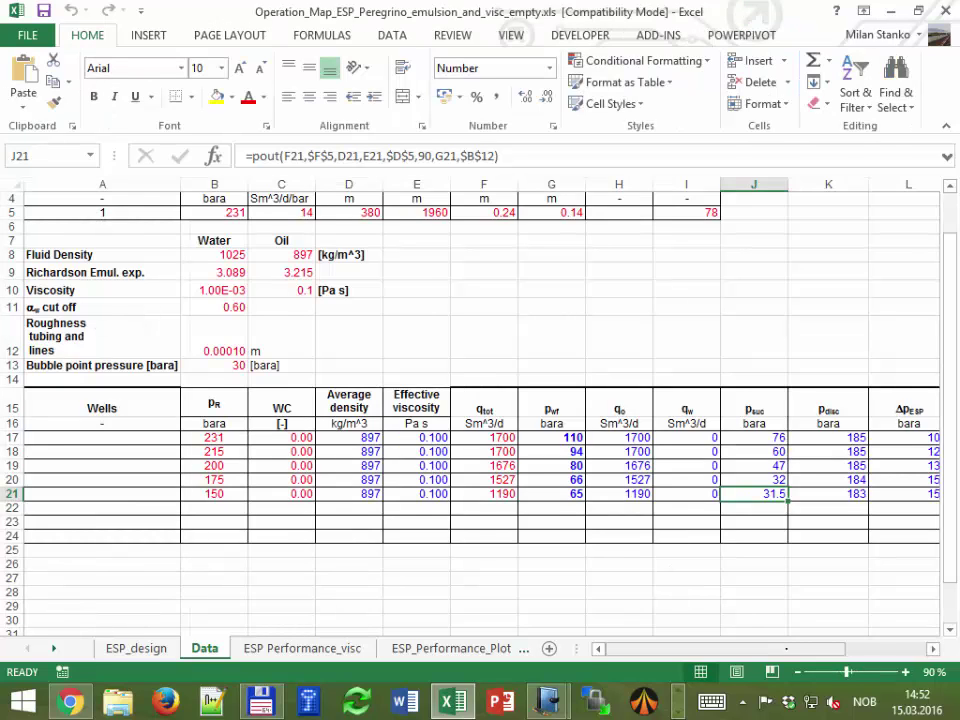
pyautogui.moveTo(776, 648); pyautogui.dragTo(860, 648)
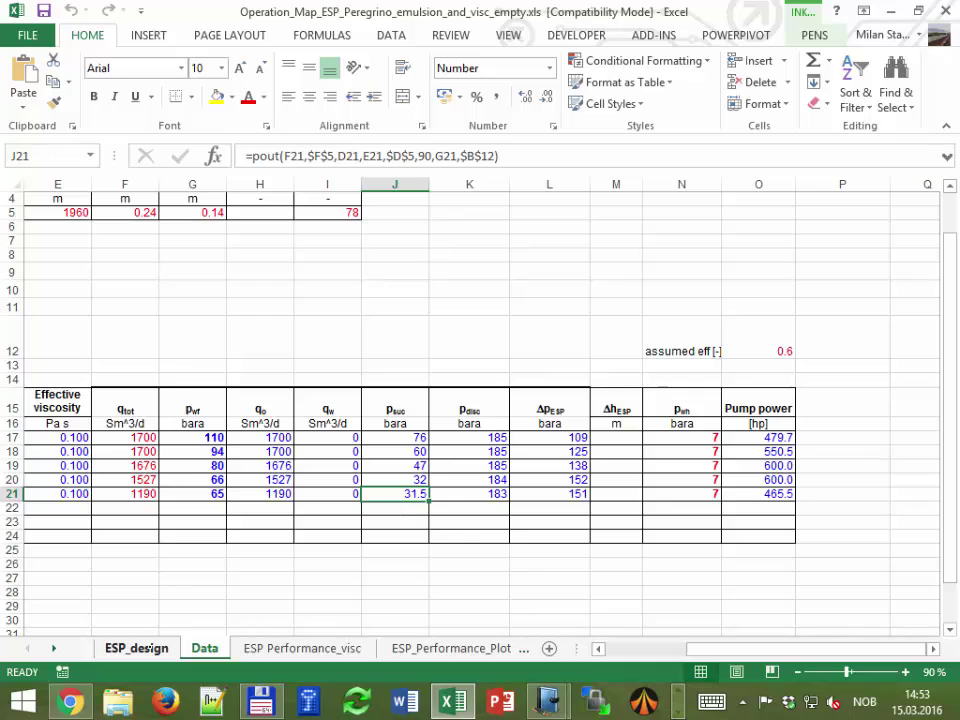
# Capture the whole ESP_design chart with the Snipping Tool and copy the snip
pyautogui.click(136, 648)
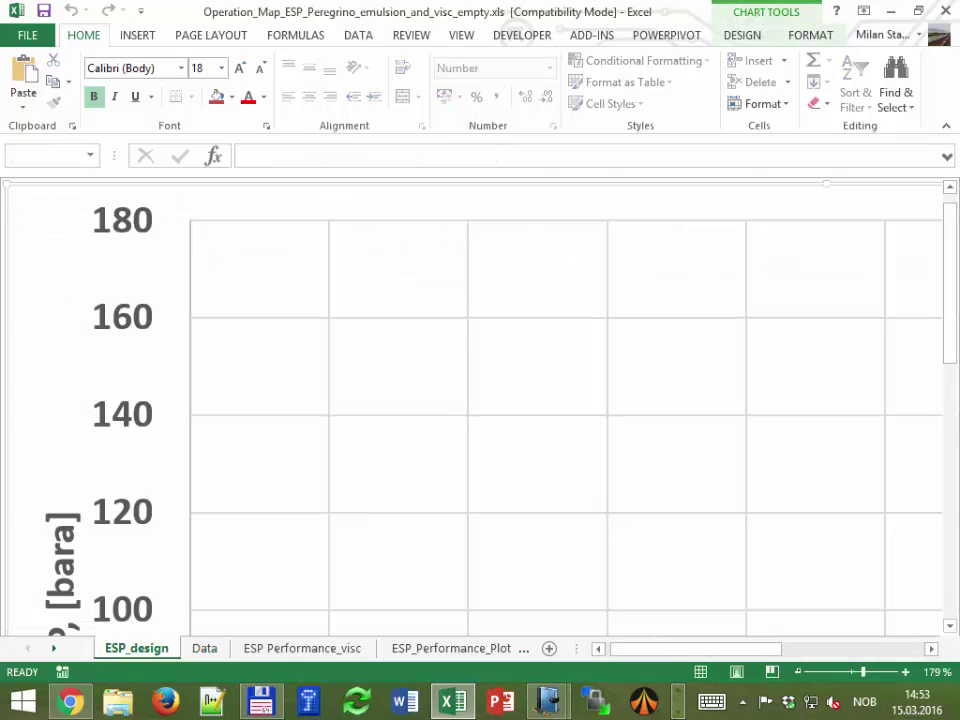
pyautogui.keyDown('ctrl'); pyautogui.scroll(-3, 570, 410); pyautogui.keyUp('ctrl')
pyautogui.keyDown('ctrl'); pyautogui.scroll(-6, 570, 410); pyautogui.keyUp('ctrl')
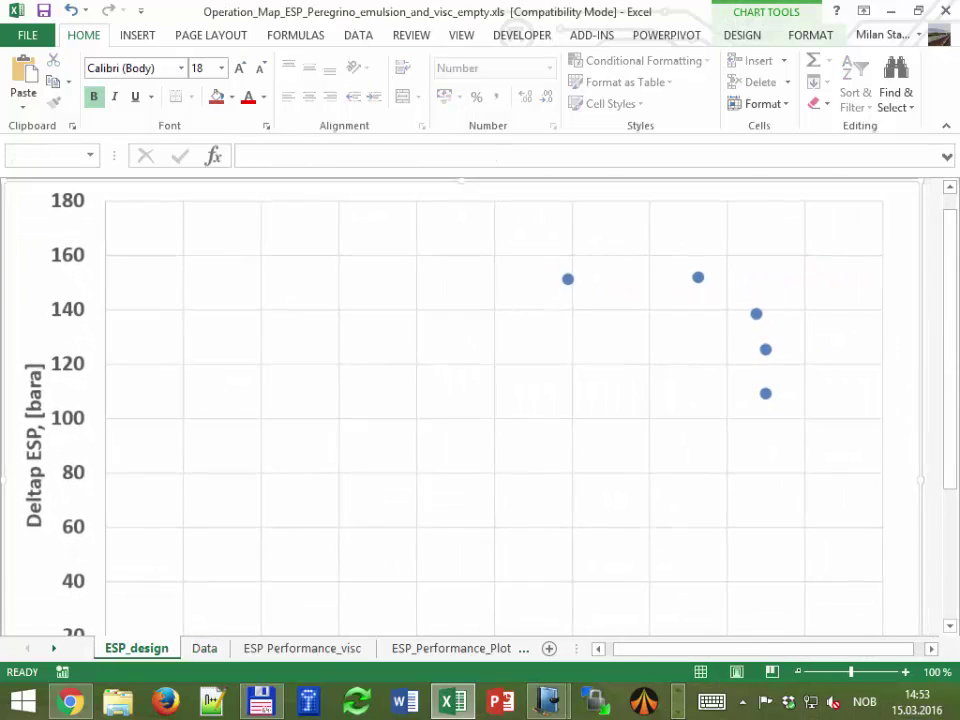
pyautogui.keyDown('ctrl'); pyautogui.scroll(-1, 570, 410); pyautogui.keyUp('ctrl')
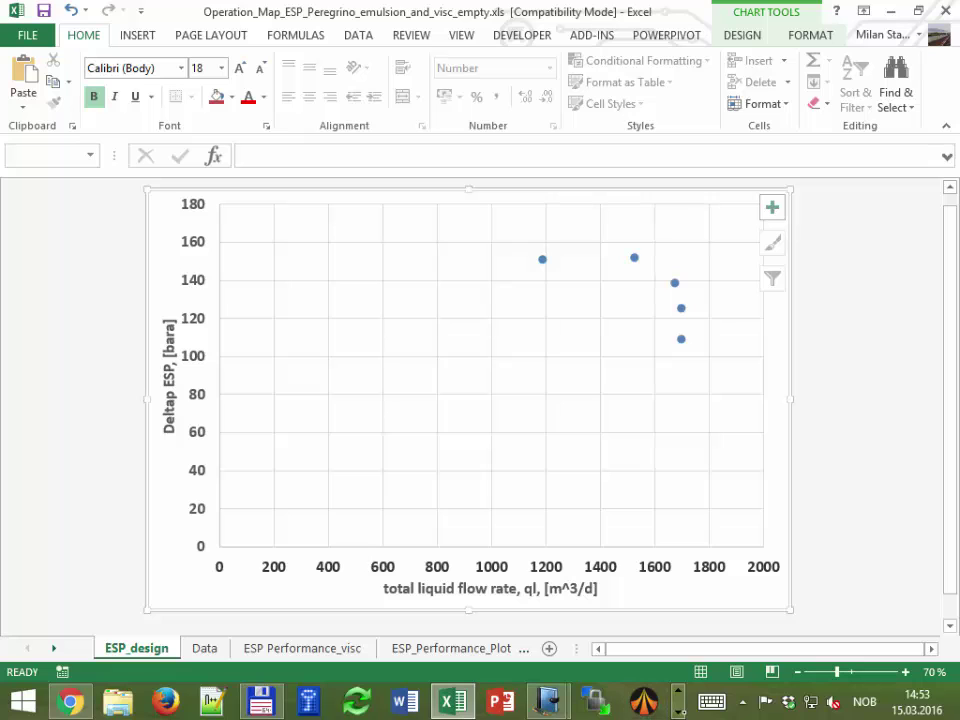
pyautogui.click(69, 700)
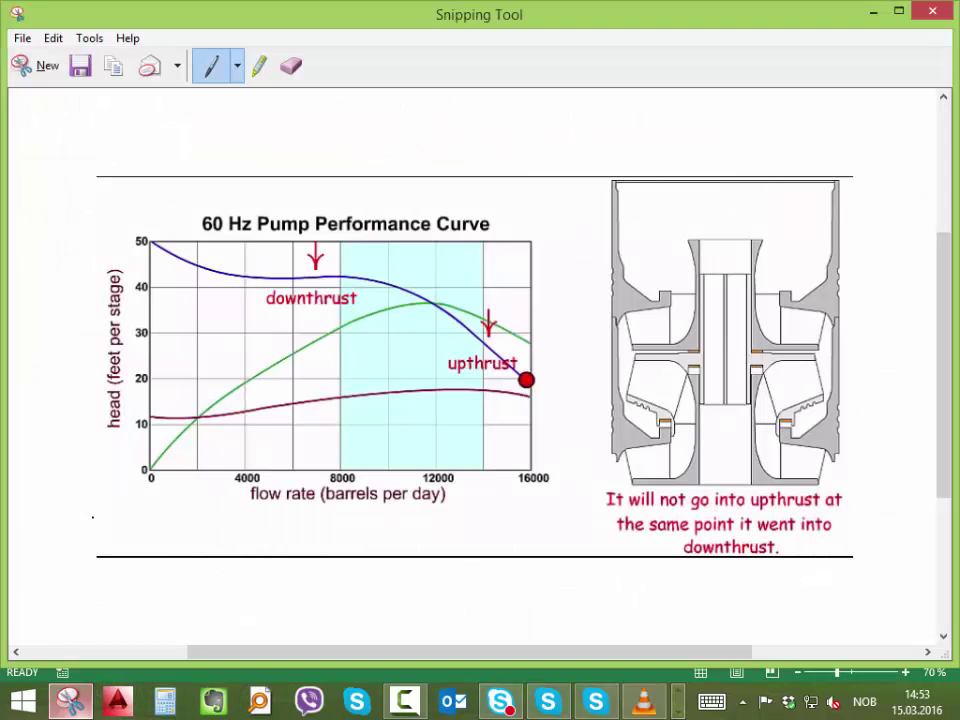
pyautogui.click(34, 64)
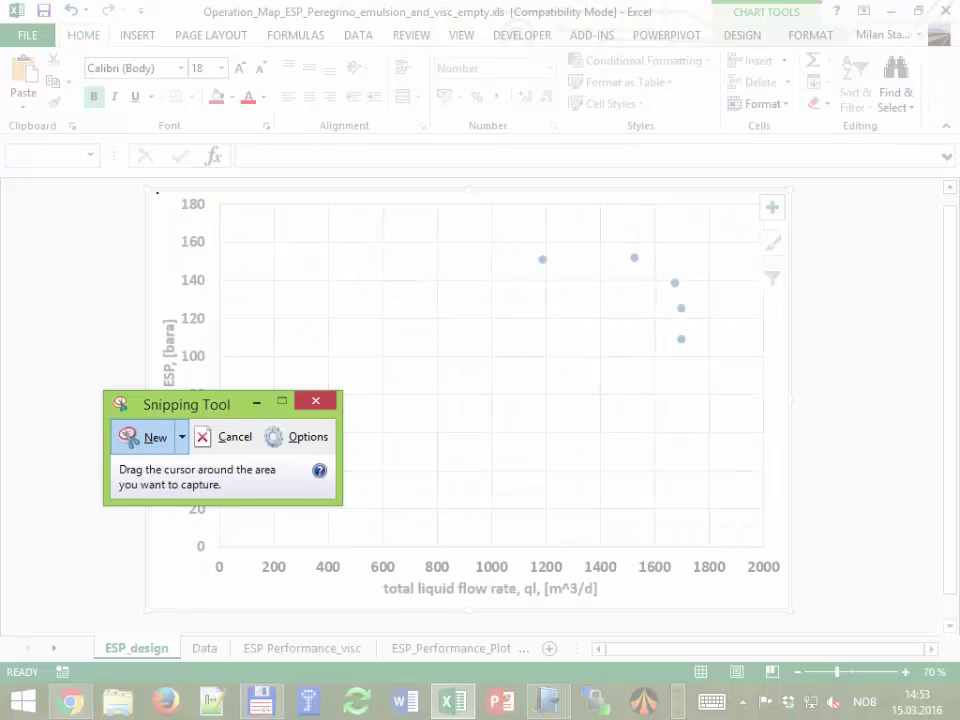
pyautogui.moveTo(157, 192); pyautogui.dragTo(784, 605)
pyautogui.click(115, 38)
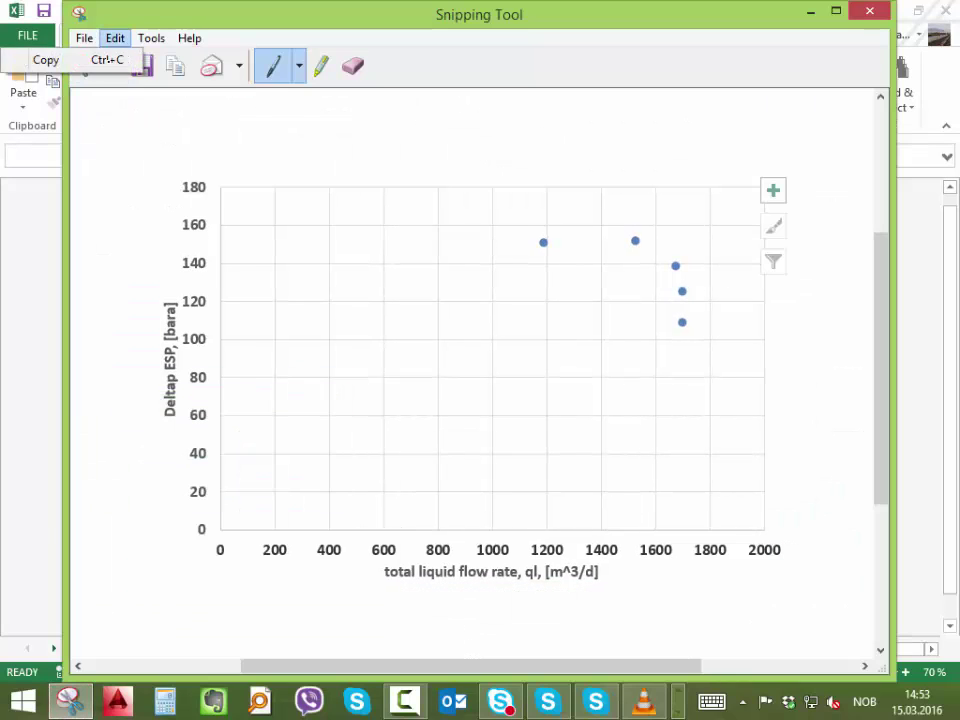
pyautogui.click(45, 60)
# Switch to 20160315.jnt in Windows Journal and handwrite "class examples → P ≤ 600 hp" in red atop page 5
pyautogui.click(677, 708)
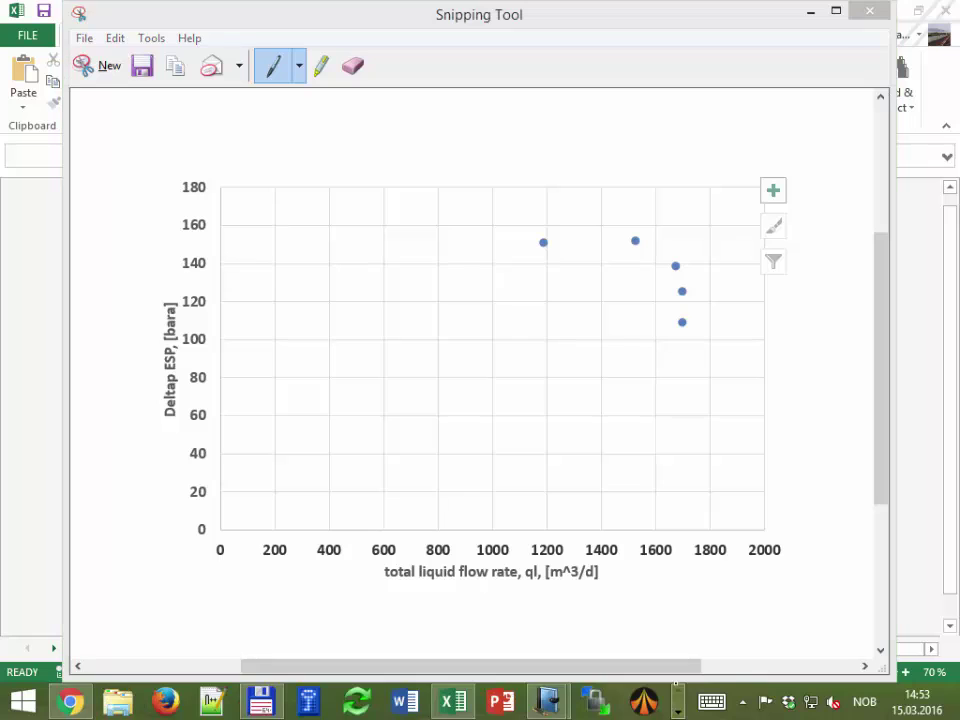
pyautogui.moveTo(547, 701)
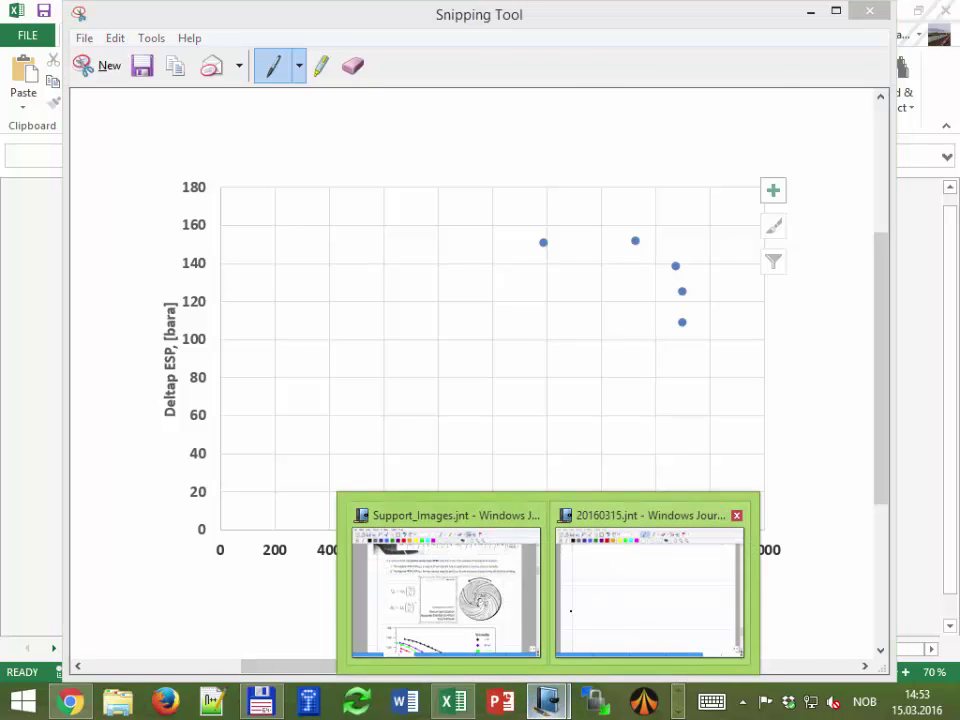
pyautogui.click(649, 579)
pyautogui.scroll(3, 129, 246)
pyautogui.scroll(-1, 129, 246)
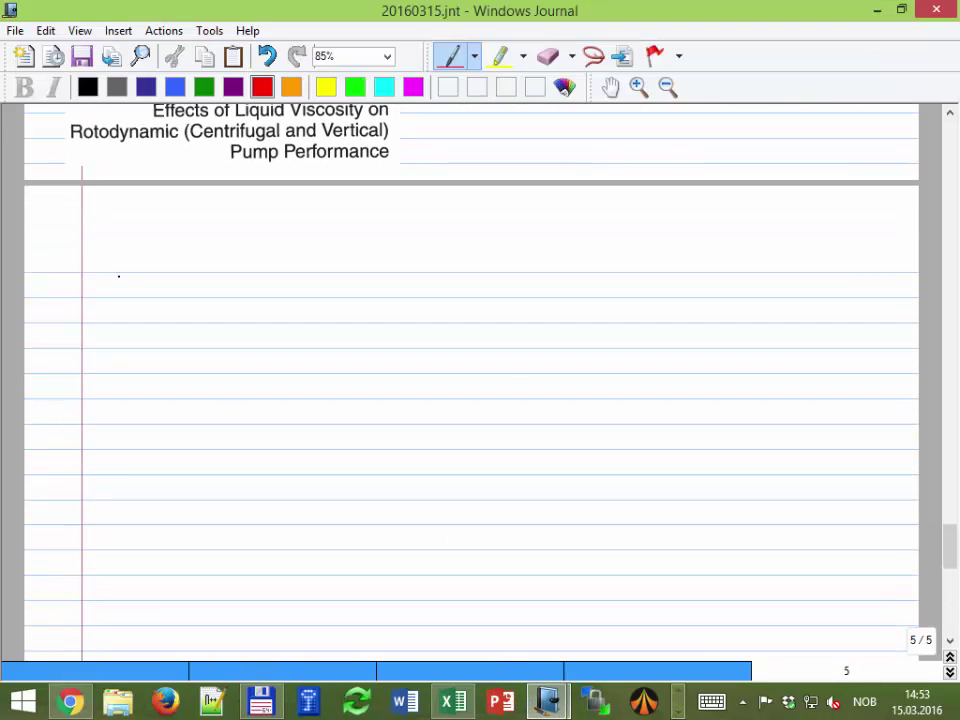
pyautogui.moveTo(126, 257)
pyautogui.mouseDown()
pyautogui.moveTo(126, 266)
pyautogui.moveTo(247, 263)
pyautogui.mouseUp()
pyautogui.moveTo(252, 258)
pyautogui.mouseDown()
pyautogui.moveTo(249, 267)
pyautogui.moveTo(332, 257)
pyautogui.moveTo(422, 269)
pyautogui.mouseUp()
pyautogui.moveTo(450, 249)
pyautogui.mouseDown()
pyautogui.moveTo(441, 256)
pyautogui.moveTo(450, 262)
pyautogui.mouseUp()
pyautogui.moveTo(441, 266)
pyautogui.mouseDown()
pyautogui.moveTo(469, 254)
pyautogui.moveTo(502, 270)
pyautogui.mouseUp()
pyautogui.click(477, 256)
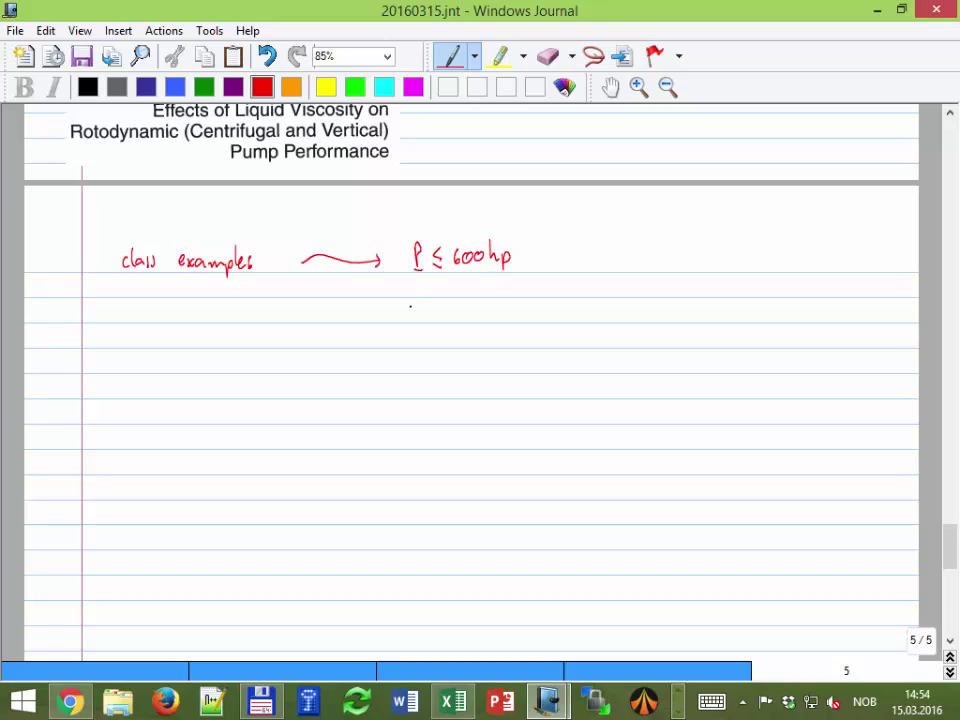
# Handwrite the second constraint, "Psuc ≥ 31.5 bara", beneath the power constraint
pyautogui.moveTo(411, 296)
pyautogui.mouseDown()
pyautogui.moveTo(413, 313)
pyautogui.moveTo(497, 311)
pyautogui.mouseUp()
pyautogui.click(488, 311)
pyautogui.moveTo(511, 297); pyautogui.dragTo(516, 312)
pyautogui.moveTo(524, 306); pyautogui.dragTo(542, 312)
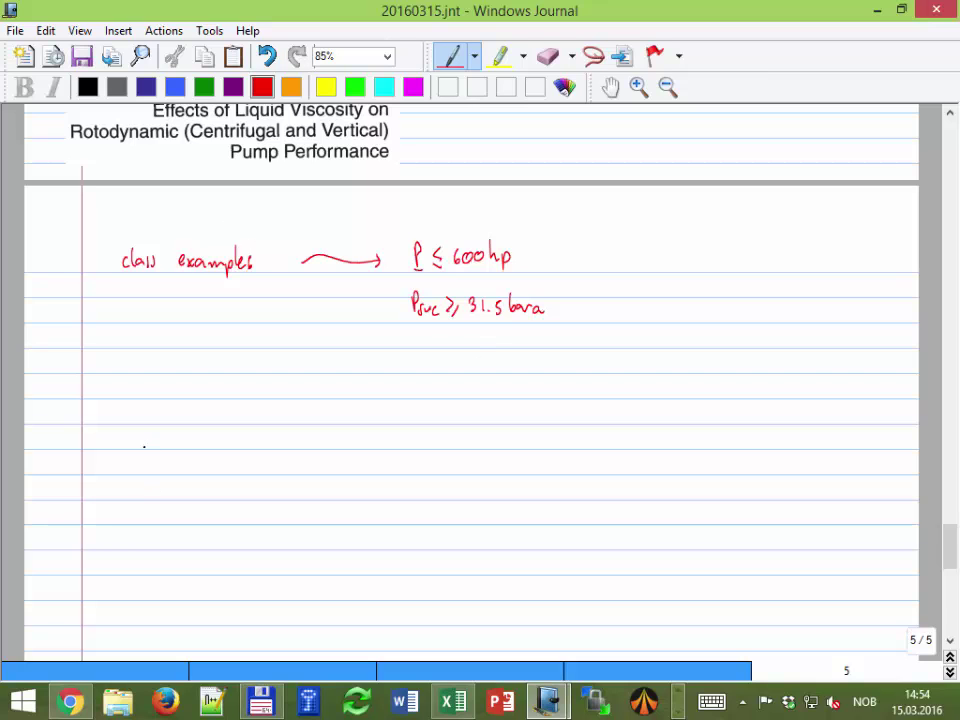
# Paste the copied ESP chart below the constraints on page 5 and deselect it
pyautogui.scroll(-1, 144, 446)
pyautogui.hotkey('ctrl', 'v')
pyautogui.scroll(-3, 233, 399)
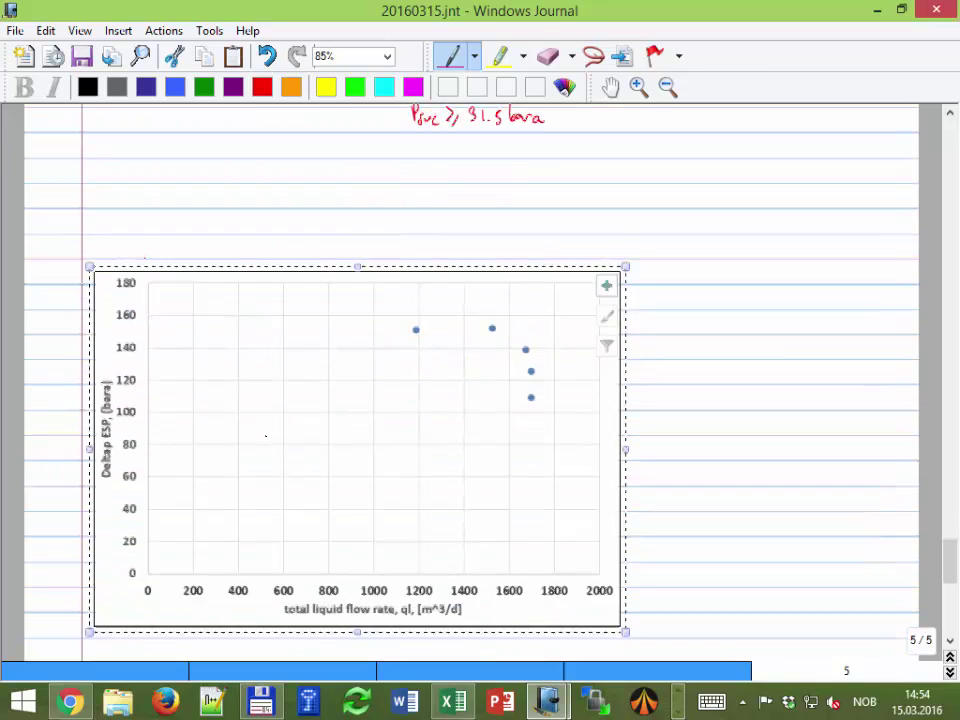
pyautogui.press('Escape')
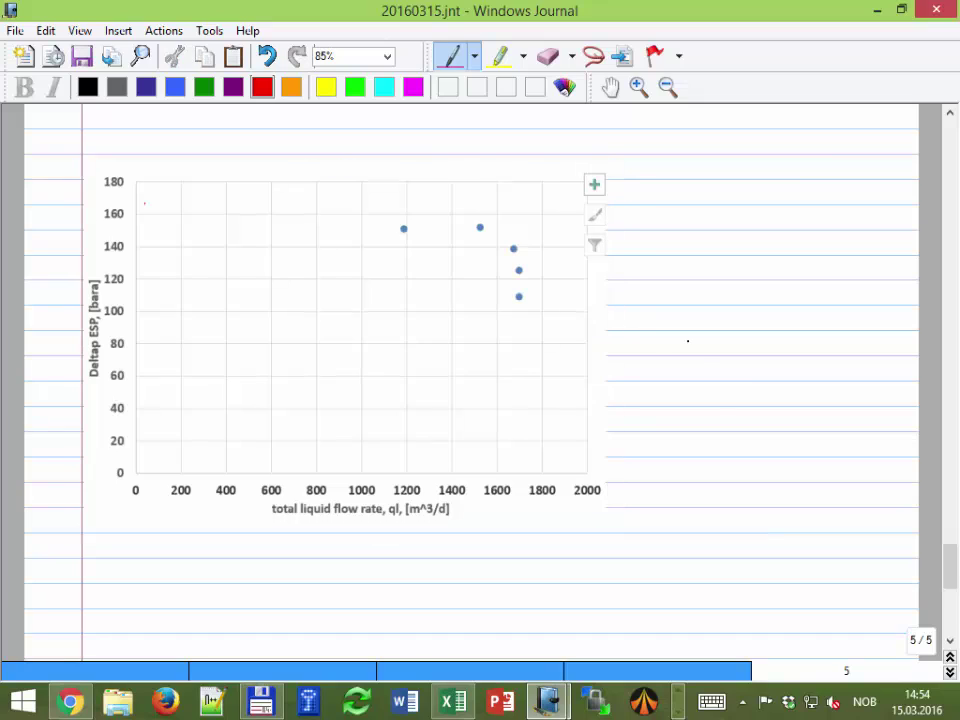
# Draw a leader from the lowest chart point, tick the two lowest points, and label their flow rate "1700 m³/d" below the axis
pyautogui.moveTo(520, 296); pyautogui.dragTo(608, 306)
pyautogui.moveTo(530, 268)
pyautogui.mouseDown()
pyautogui.moveTo(541, 262)
pyautogui.moveTo(541, 280)
pyautogui.mouseUp()
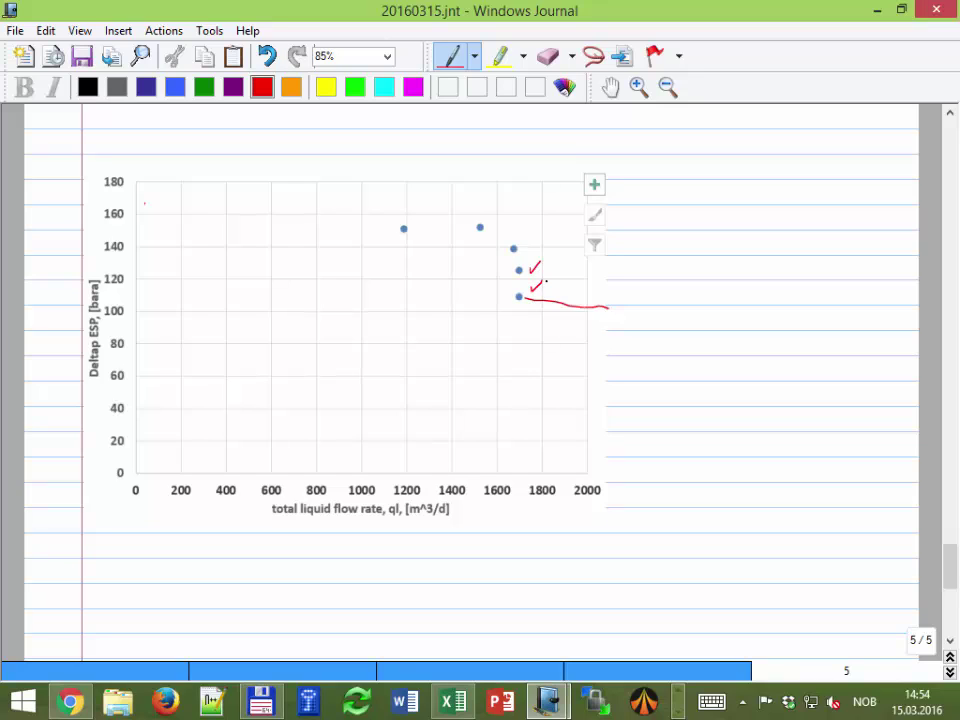
pyautogui.moveTo(516, 482)
pyautogui.mouseDown()
pyautogui.moveTo(516, 506)
pyautogui.moveTo(557, 539)
pyautogui.mouseUp()
pyautogui.moveTo(560, 528); pyautogui.dragTo(566, 538)
pyautogui.moveTo(575, 530); pyautogui.dragTo(576, 530)
pyautogui.moveTo(584, 530)
pyautogui.mouseDown()
pyautogui.moveTo(613, 537)
pyautogui.moveTo(628, 522)
pyautogui.mouseUp()
pyautogui.click(604, 535)
pyautogui.moveTo(634, 531); pyautogui.dragTo(637, 521)
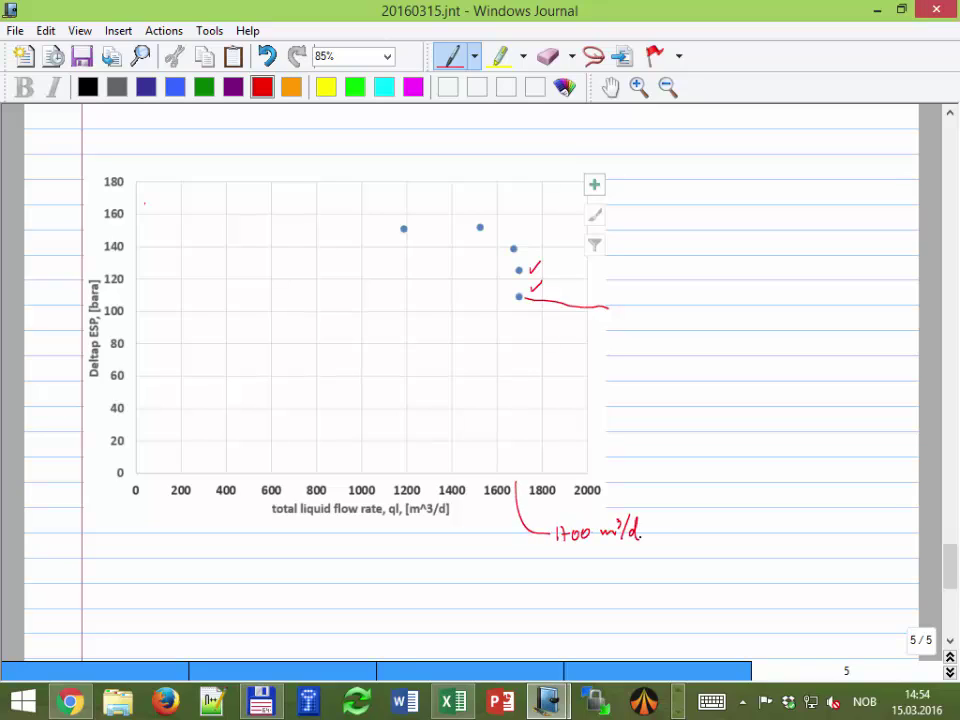
pyautogui.click(640, 534)
# Label the point just below 140 bara "hit the power constraint" and draw a red arrow to the point near 1500 m³/d
pyautogui.moveTo(518, 242); pyautogui.dragTo(523, 236)
pyautogui.moveTo(520, 238)
pyautogui.mouseDown()
pyautogui.moveTo(656, 212)
pyautogui.moveTo(840, 223)
pyautogui.moveTo(847, 213)
pyautogui.mouseUp()
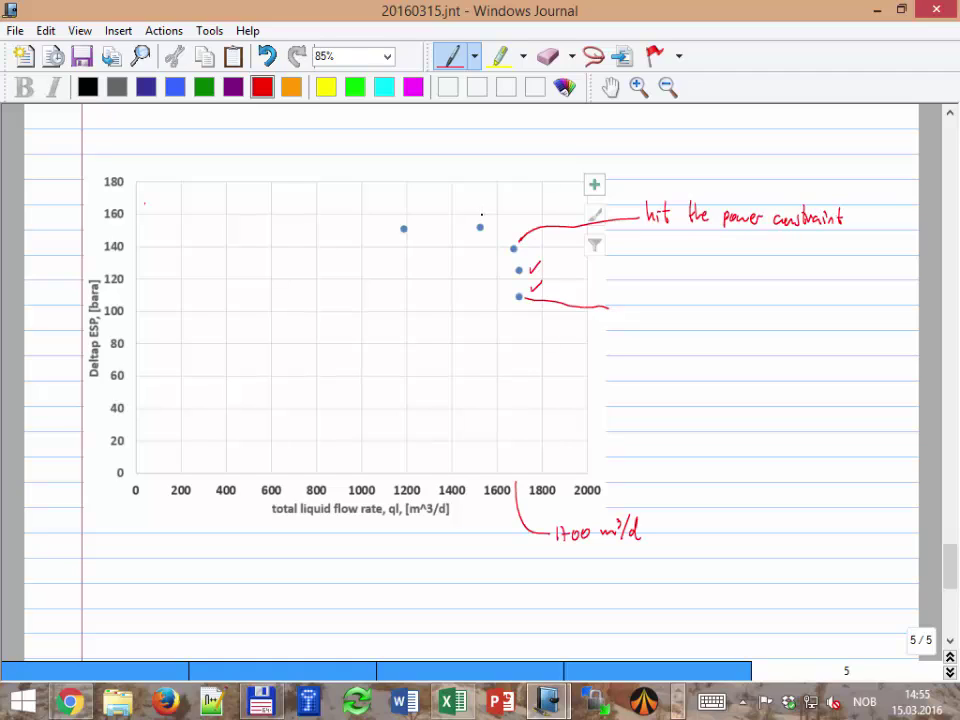
pyautogui.moveTo(496, 188)
pyautogui.mouseDown()
pyautogui.moveTo(484, 213)
pyautogui.moveTo(490, 206)
pyautogui.mouseUp()
# Check the suction pressure and pump power of the operating points on the Data sheet in Excel, and return to the journal
pyautogui.click(452, 700)
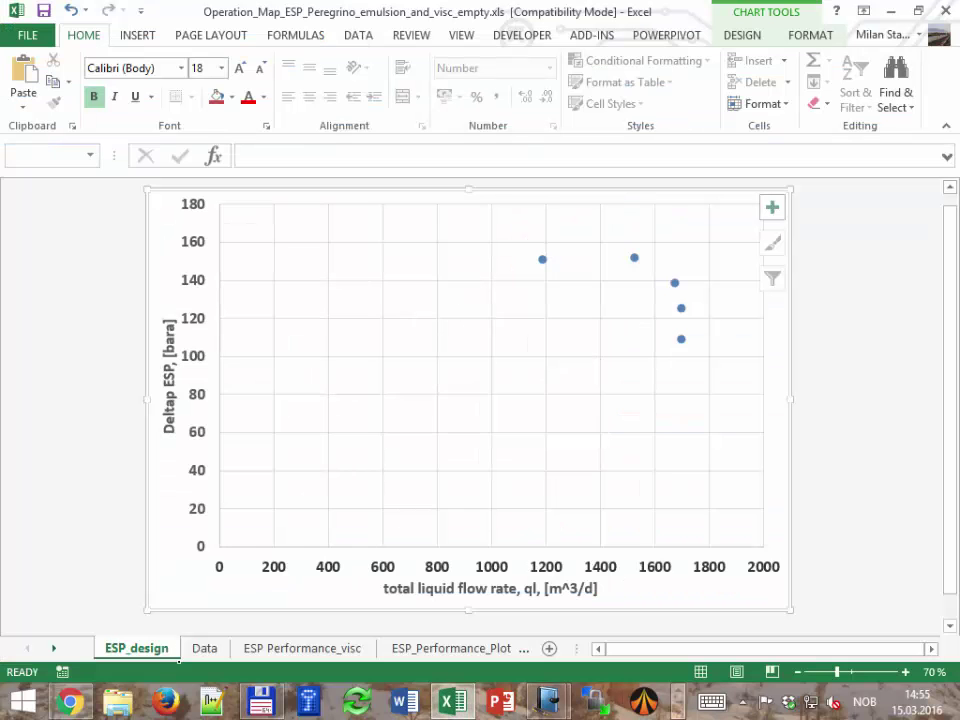
pyautogui.click(205, 648)
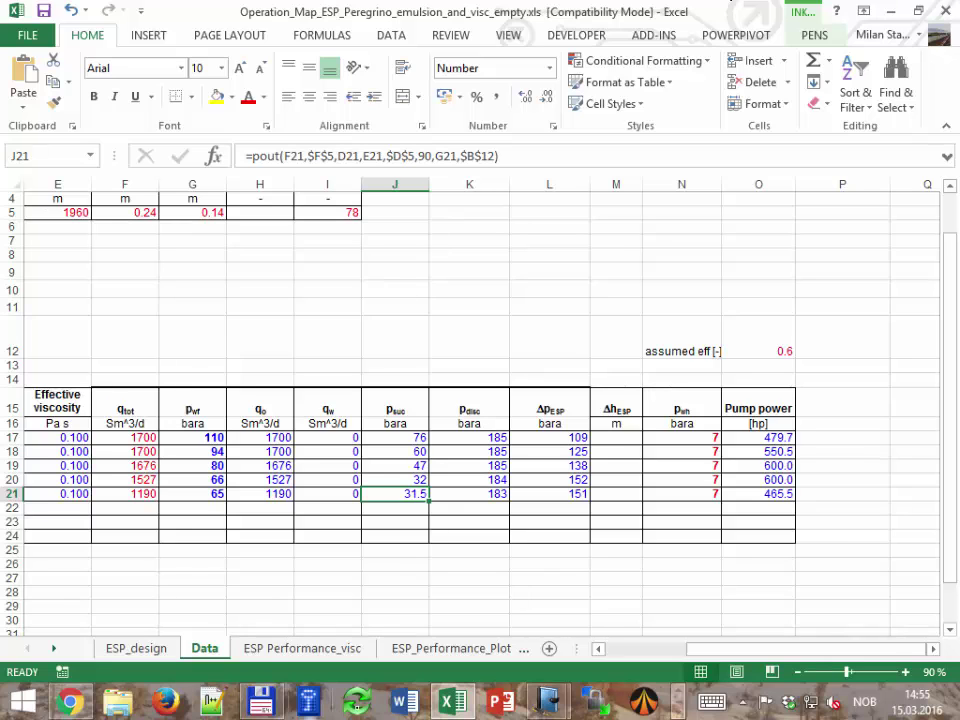
pyautogui.moveTo(548, 700)
pyautogui.click(597, 618)
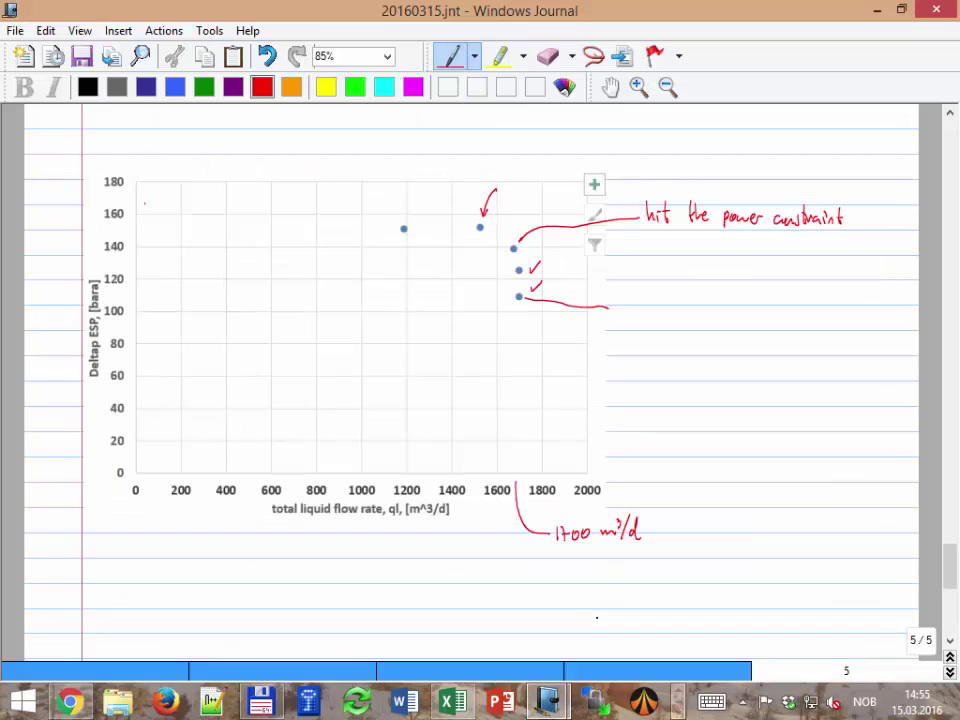
# Reword the power label as "rate reduction due to power constraint" and label the arrowed point "rate reduction due to: power constraint, Psuc"
pyautogui.moveTo(645, 180)
pyautogui.mouseDown()
pyautogui.moveTo(805, 177)
pyautogui.moveTo(834, 167)
pyautogui.mouseUp()
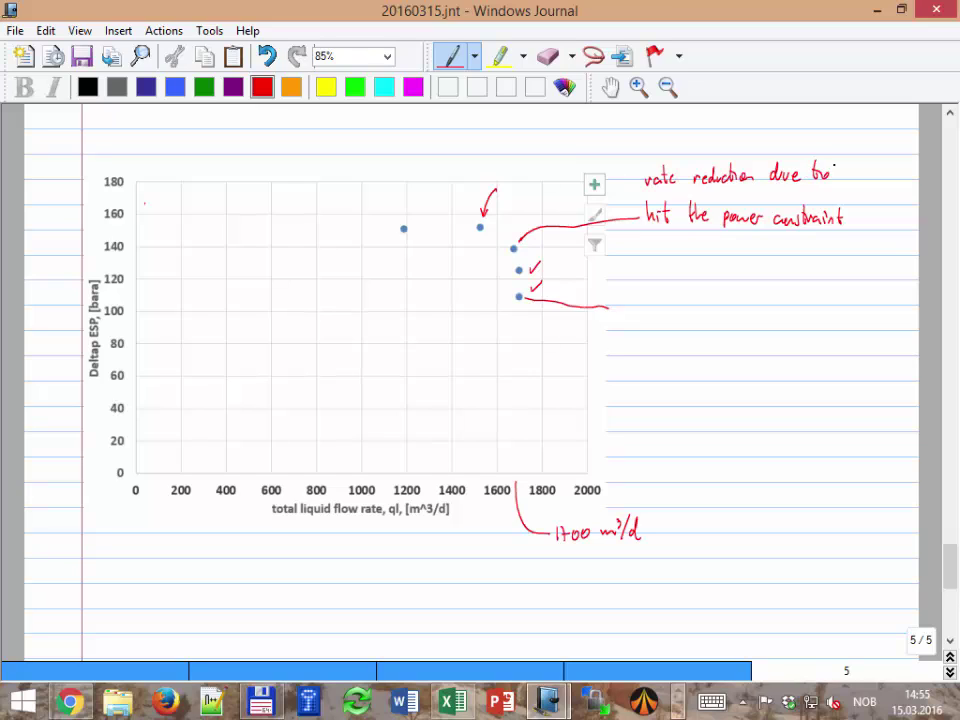
pyautogui.moveTo(668, 214)
pyautogui.mouseDown()
pyautogui.moveTo(710, 215)
pyautogui.moveTo(655, 224)
pyautogui.mouseUp()
pyautogui.moveTo(502, 180)
pyautogui.mouseDown()
pyautogui.moveTo(514, 124)
pyautogui.moveTo(561, 126)
pyautogui.moveTo(601, 112)
pyautogui.moveTo(720, 125)
pyautogui.moveTo(841, 118)
pyautogui.mouseUp()
pyautogui.moveTo(717, 137); pyautogui.dragTo(751, 143)
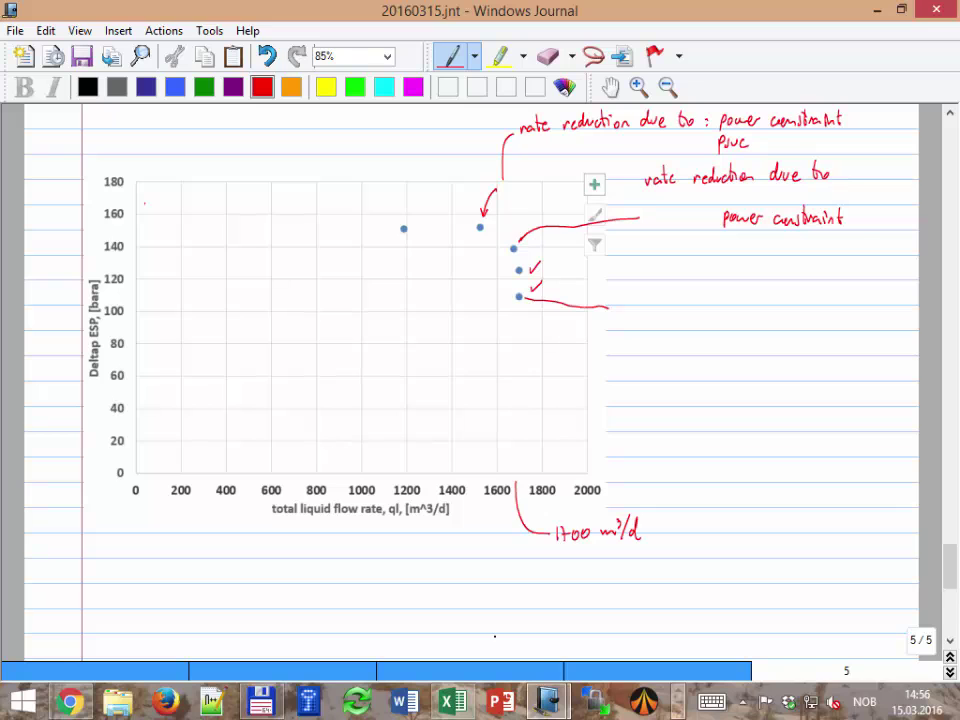
# Check the Data sheet in Excel and label the chart's lowest-rate point "rate reduction due to Psuc" with a red leader
pyautogui.hotkey('alt', 'Tab')
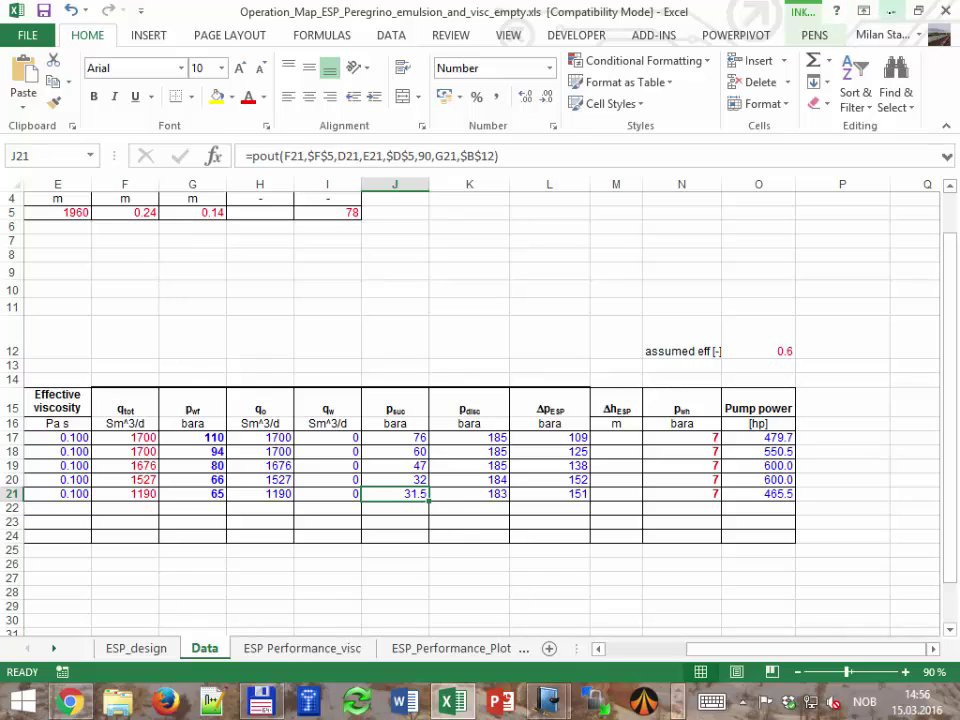
pyautogui.hotkey('alt', 'Tab')
pyautogui.moveTo(403, 214)
pyautogui.mouseDown()
pyautogui.moveTo(369, 204)
pyautogui.moveTo(322, 133)
pyautogui.moveTo(329, 121)
pyautogui.moveTo(470, 120)
pyautogui.mouseUp()
pyautogui.click(377, 140)
pyautogui.click(377, 152)
pyautogui.moveTo(340, 140); pyautogui.dragTo(407, 152)
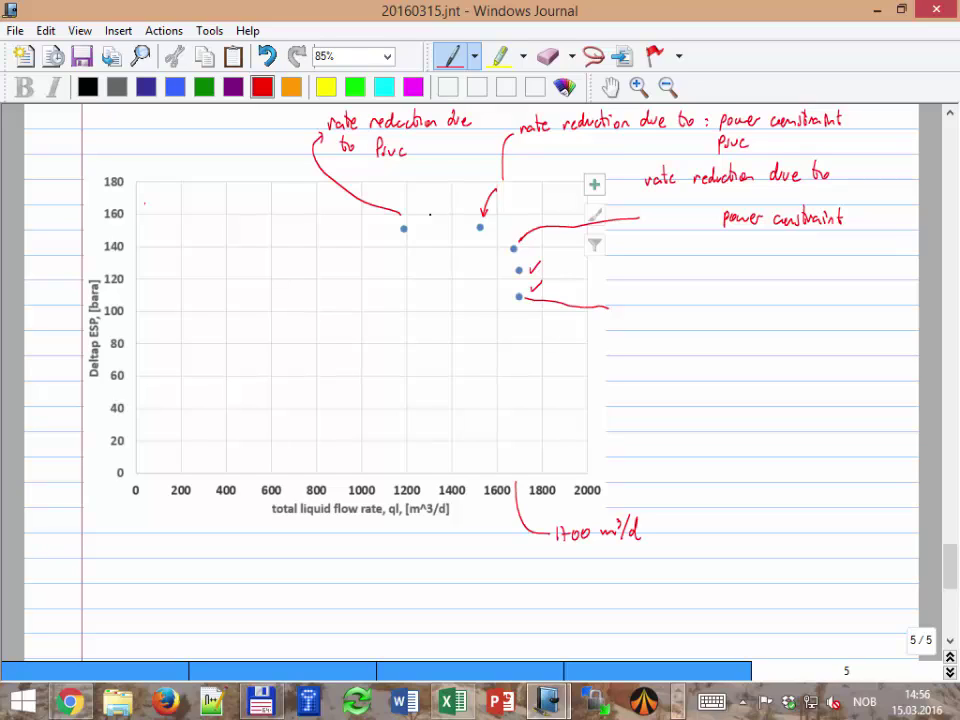
# Sketch a purple four-sided pump envelope enclosing all five chart points
pyautogui.click(233, 87)
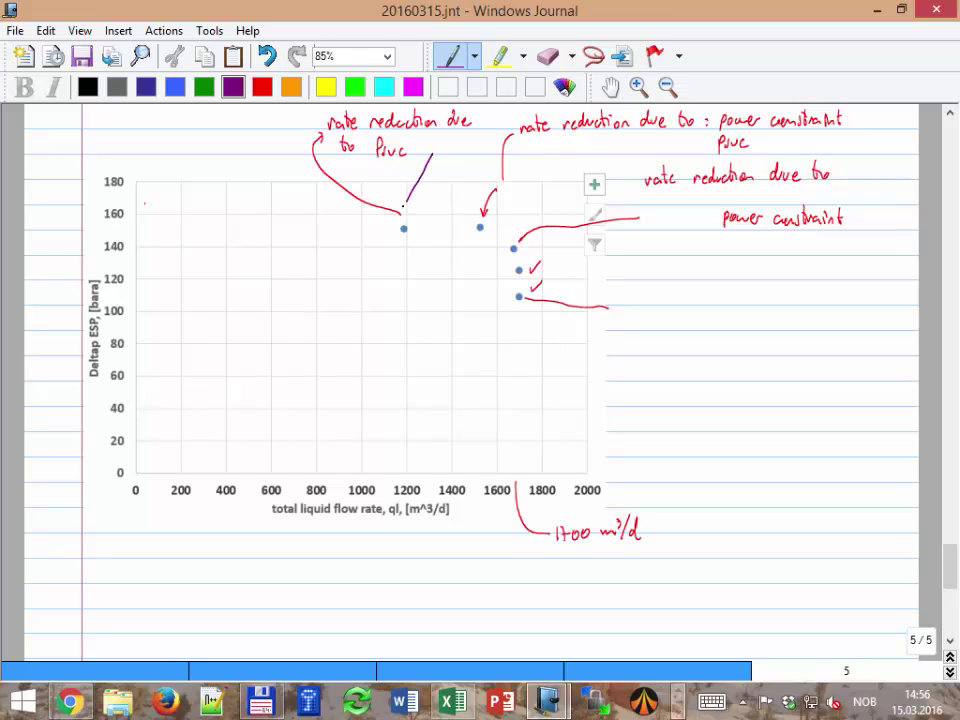
pyautogui.moveTo(432, 154)
pyautogui.mouseDown()
pyautogui.moveTo(362, 271)
pyautogui.moveTo(499, 362)
pyautogui.moveTo(598, 245)
pyautogui.moveTo(452, 166)
pyautogui.moveTo(530, 215)
pyautogui.moveTo(578, 267)
pyautogui.mouseUp()
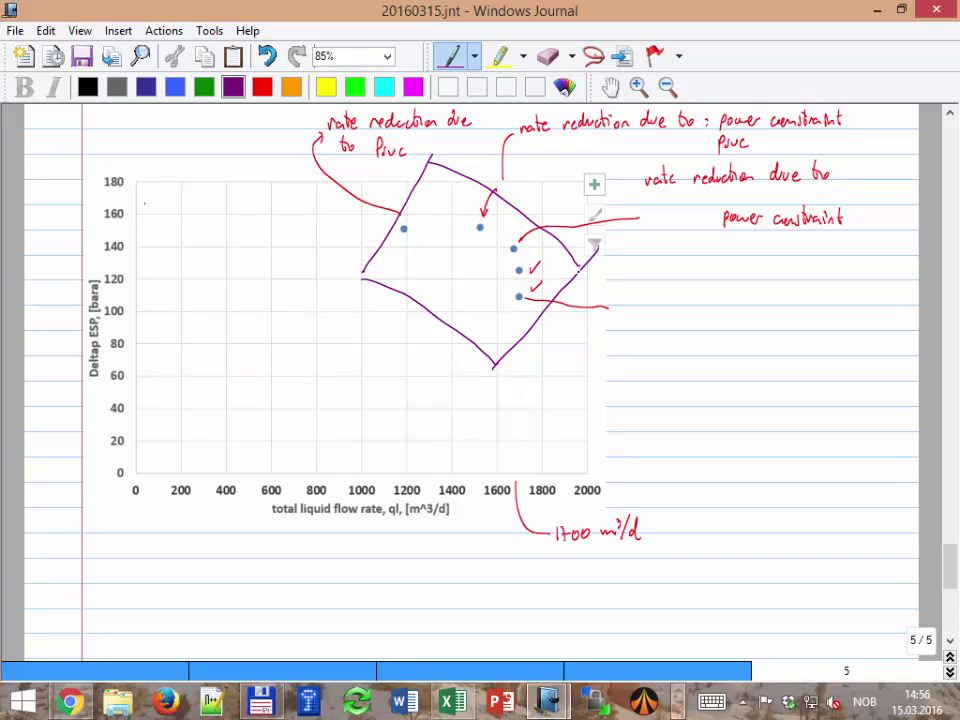
# Add a purple leader from the envelope and handwrite "find a pump envelope such as all points fall inside" beside it
pyautogui.moveTo(584, 267)
pyautogui.mouseDown()
pyautogui.moveTo(643, 282)
pyautogui.moveTo(682, 262)
pyautogui.moveTo(709, 286)
pyautogui.moveTo(779, 272)
pyautogui.moveTo(799, 284)
pyautogui.moveTo(853, 268)
pyautogui.mouseUp()
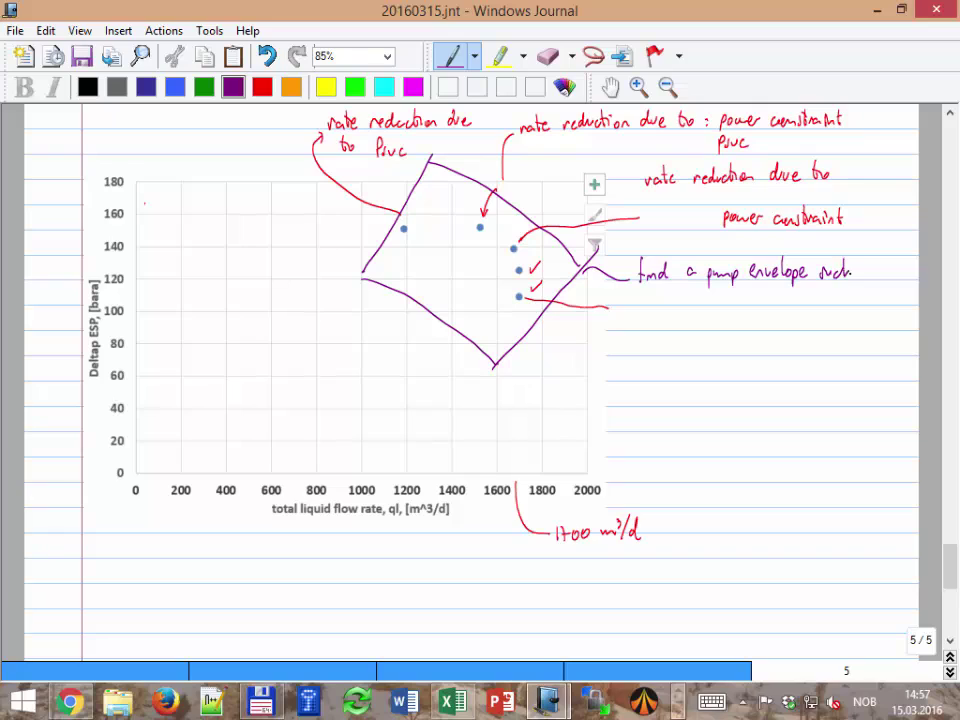
pyautogui.moveTo(645, 296); pyautogui.dragTo(697, 304)
pyautogui.moveTo(701, 288); pyautogui.dragTo(710, 305)
pyautogui.moveTo(727, 297)
pyautogui.mouseDown()
pyautogui.moveTo(729, 312)
pyautogui.moveTo(750, 300)
pyautogui.mouseUp()
pyautogui.moveTo(753, 296); pyautogui.dragTo(761, 303)
pyautogui.moveTo(763, 291)
pyautogui.mouseDown()
pyautogui.moveTo(765, 303)
pyautogui.moveTo(789, 304)
pyautogui.mouseUp()
pyautogui.moveTo(784, 296); pyautogui.dragTo(810, 304)
pyautogui.moveTo(815, 289); pyautogui.dragTo(816, 304)
pyautogui.moveTo(829, 297); pyautogui.dragTo(854, 305)
pyautogui.moveTo(865, 299)
pyautogui.mouseDown()
pyautogui.moveTo(866, 288)
pyautogui.moveTo(873, 303)
pyautogui.mouseUp()
pyautogui.click(878, 288)
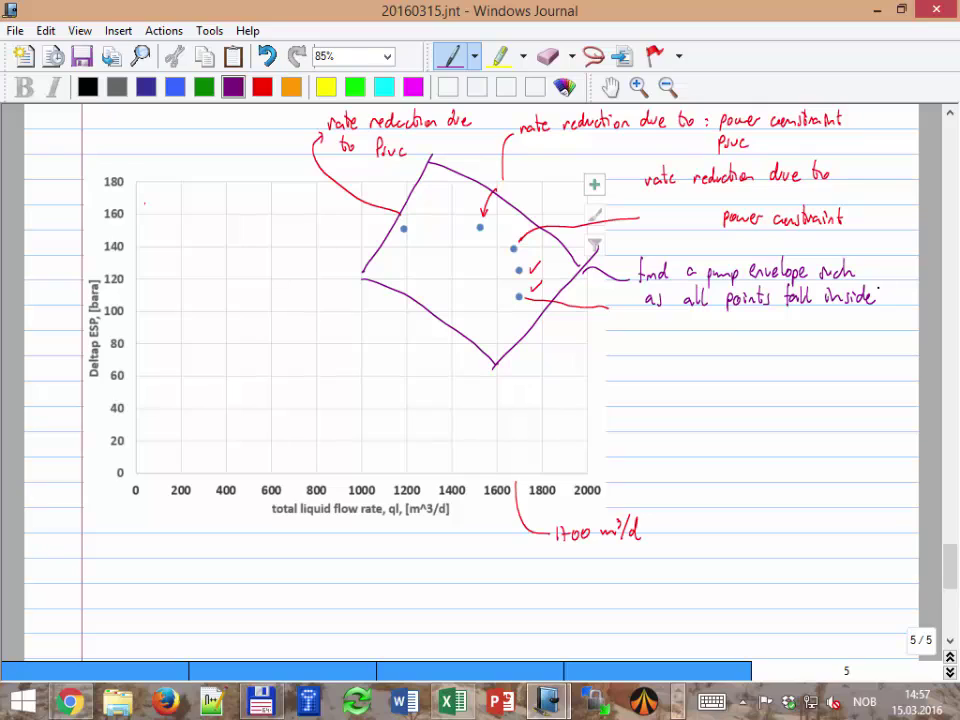
# Continue the purple envelope note on a third line with the handwritten words "the feasible area."
pyautogui.moveTo(647, 321); pyautogui.dragTo(648, 334)
pyautogui.moveTo(644, 326); pyautogui.dragTo(660, 334)
pyautogui.moveTo(661, 330); pyautogui.dragTo(709, 334)
pyautogui.moveTo(713, 327); pyautogui.dragTo(714, 334)
pyautogui.moveTo(717, 319)
pyautogui.mouseDown()
pyautogui.moveTo(722, 332)
pyautogui.moveTo(798, 333)
pyautogui.mouseUp()
pyautogui.click(791, 328)
pyautogui.click(803, 331)
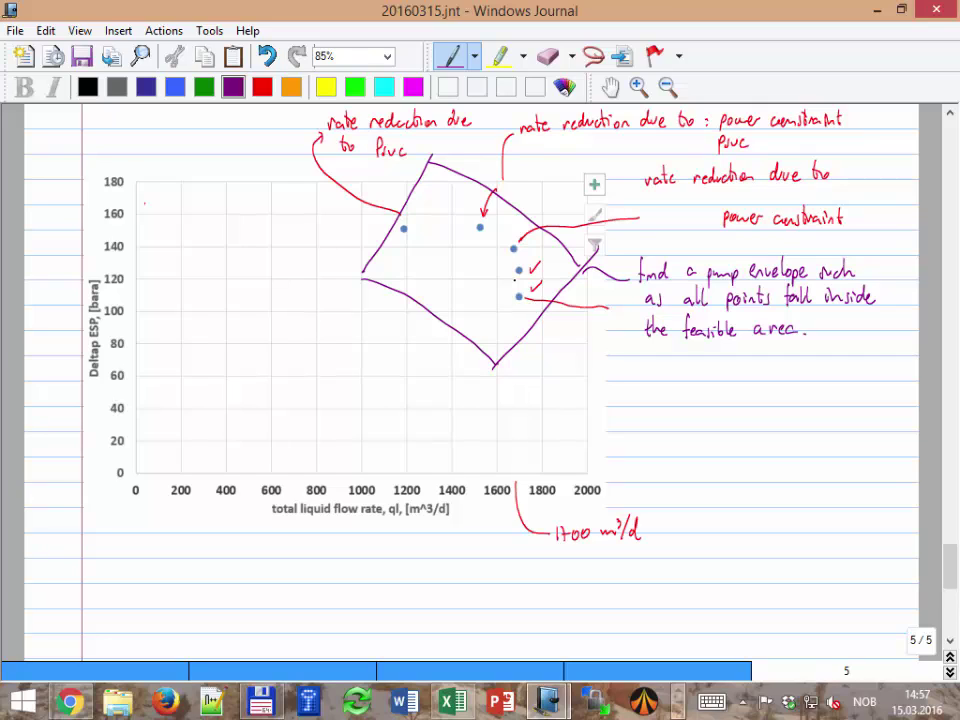
# Draw a black dashed line through the pump envelope, label it "BEL", and add a parallel dashed line on each side of it
pyautogui.click(88, 86)
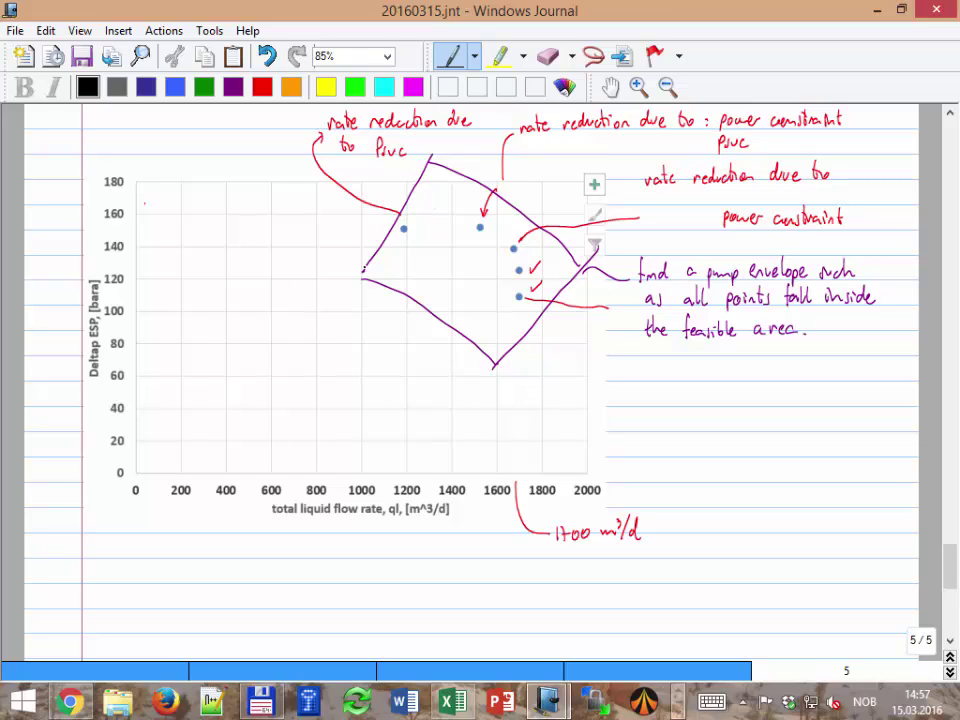
pyautogui.moveTo(393, 362)
pyautogui.mouseDown()
pyautogui.moveTo(435, 322)
pyautogui.moveTo(520, 190)
pyautogui.moveTo(537, 173)
pyautogui.moveTo(560, 173)
pyautogui.mouseUp()
pyautogui.click(565, 171)
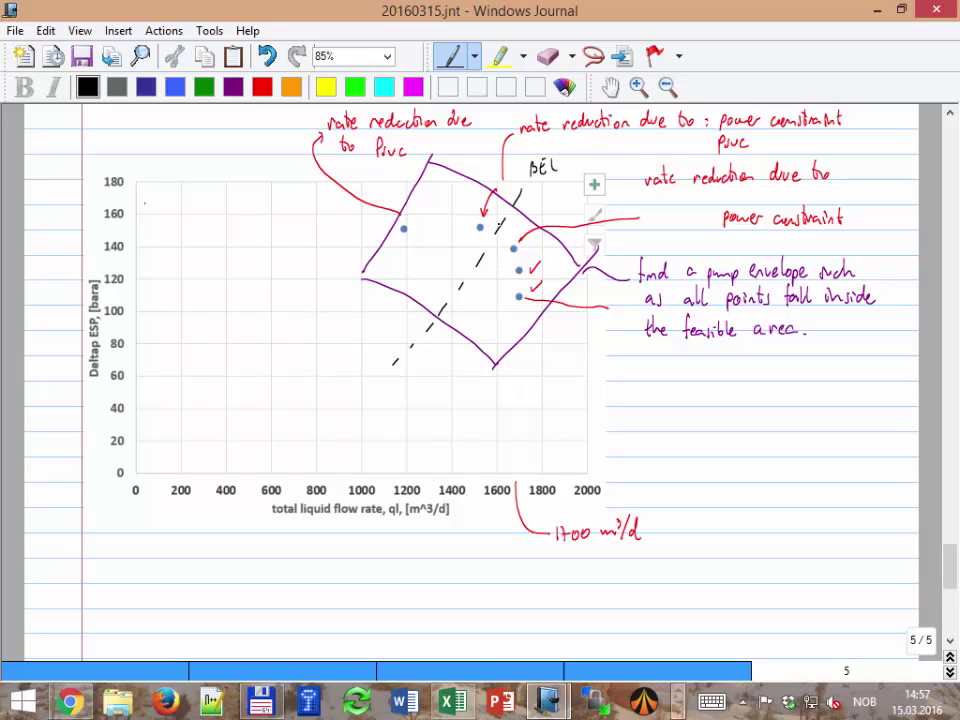
pyautogui.moveTo(462, 216); pyautogui.dragTo(427, 279)
pyautogui.moveTo(478, 185); pyautogui.dragTo(472, 197)
pyautogui.moveTo(496, 272); pyautogui.dragTo(465, 333)
# Sketch four black lower-rate points on the chart and a second four-sided envelope in black enclosing them
pyautogui.moveTo(363, 231); pyautogui.dragTo(321, 242)
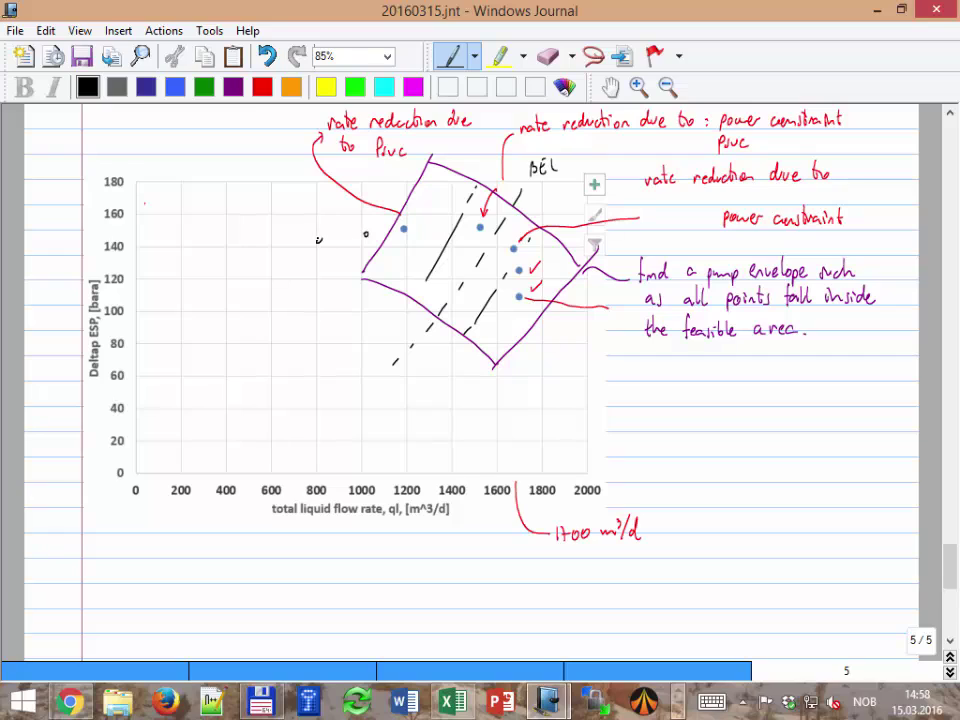
pyautogui.moveTo(259, 248)
pyautogui.mouseDown()
pyautogui.moveTo(269, 243)
pyautogui.moveTo(242, 253)
pyautogui.mouseUp()
pyautogui.click(244, 250)
pyautogui.moveTo(225, 201)
pyautogui.mouseDown()
pyautogui.moveTo(188, 300)
pyautogui.moveTo(272, 365)
pyautogui.moveTo(385, 226)
pyautogui.moveTo(267, 153)
pyautogui.moveTo(220, 222)
pyautogui.mouseUp()
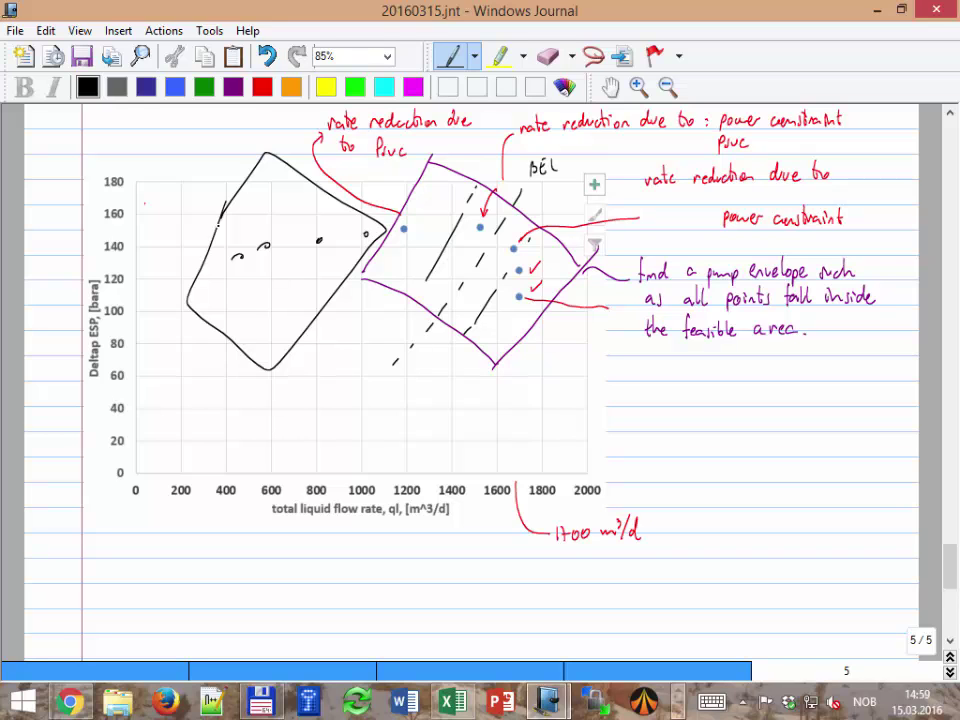
# Switch to Excel and look through the workbook's further sheets, examining Emulsion and the Emulsion_viscosity plot
pyautogui.hotkey('alt', 'Tab')
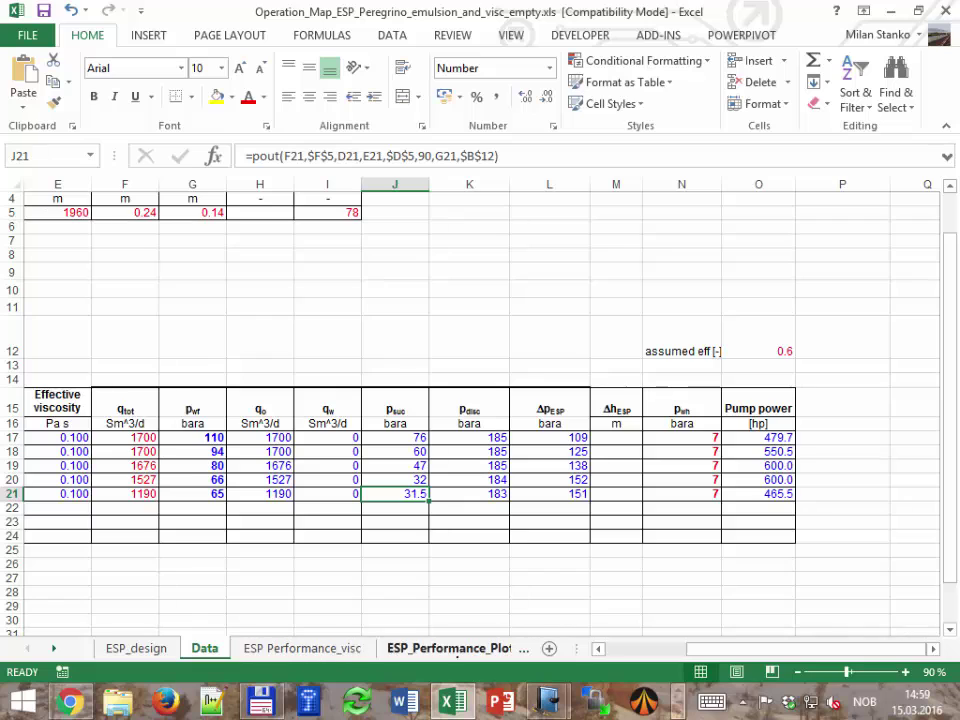
pyautogui.click(54, 648)
pyautogui.click(54, 648)
pyautogui.click(54, 648)
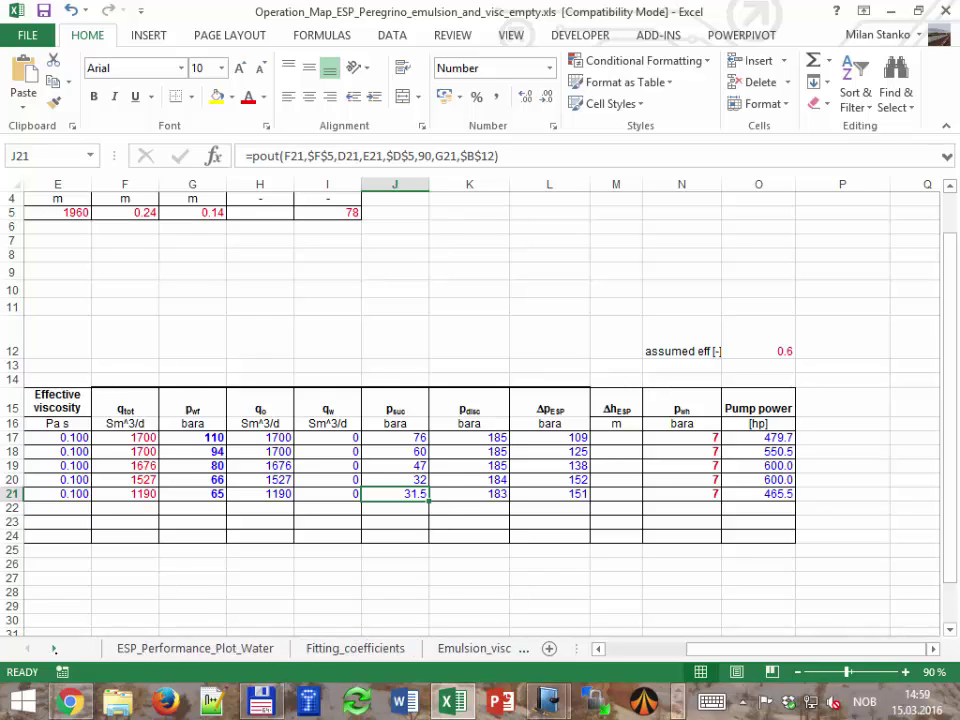
pyautogui.click(54, 648)
pyautogui.click(54, 648)
pyautogui.click(54, 648)
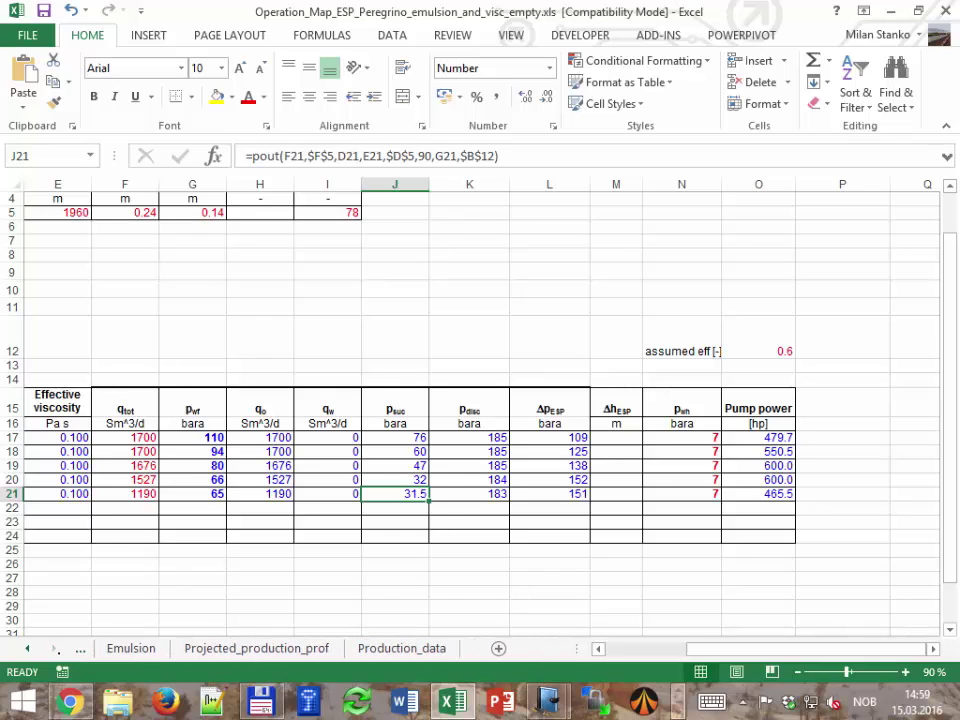
pyautogui.click(120, 650)
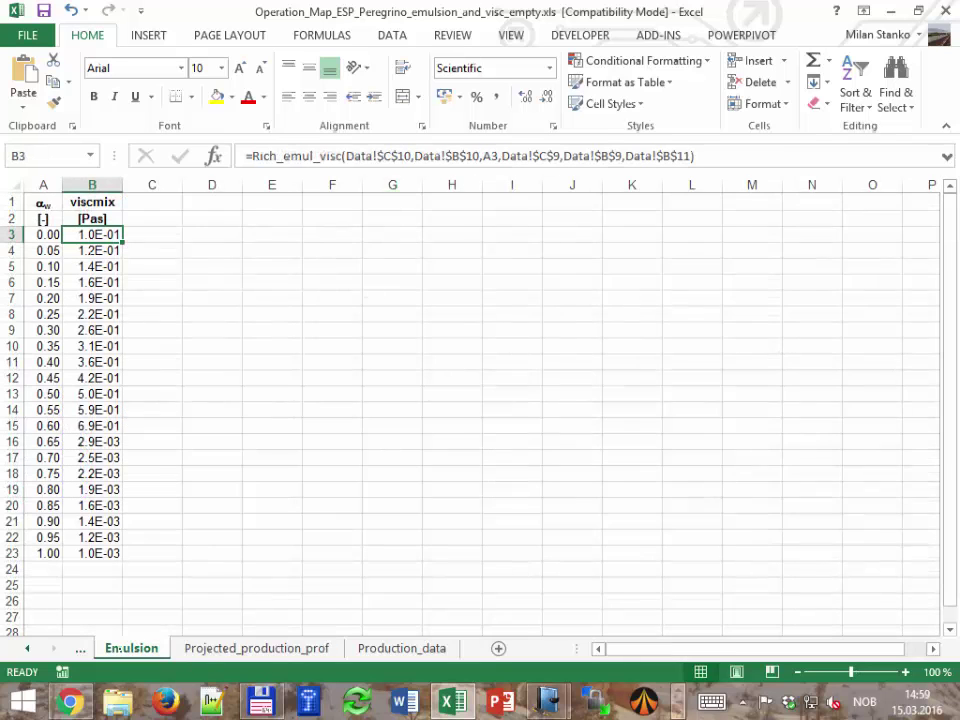
pyautogui.click(27, 648)
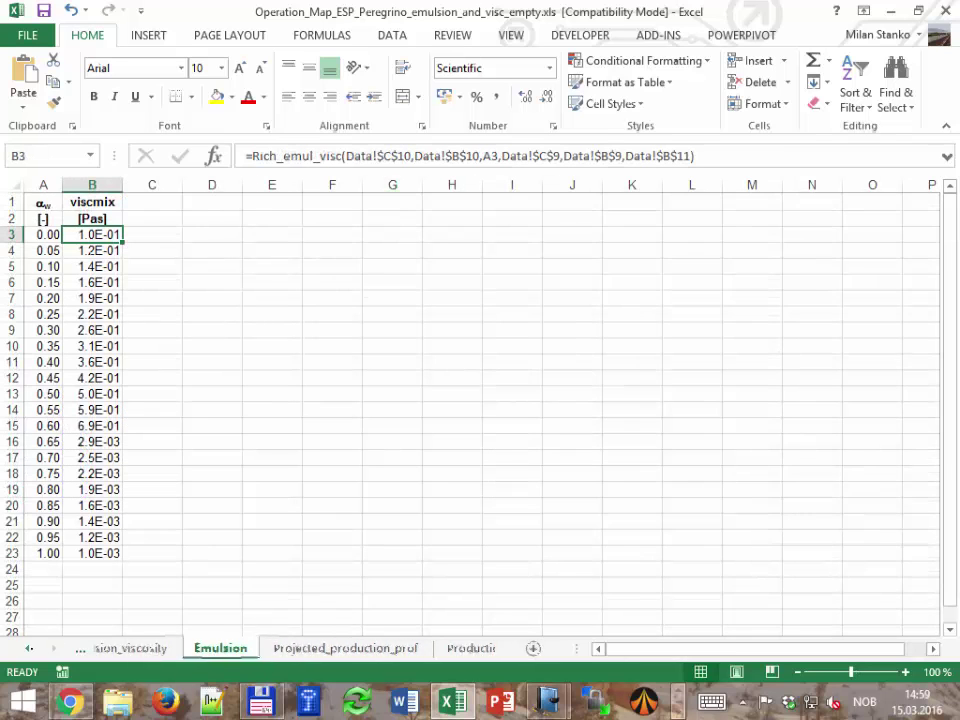
pyautogui.click(27, 648)
pyautogui.click(266, 650)
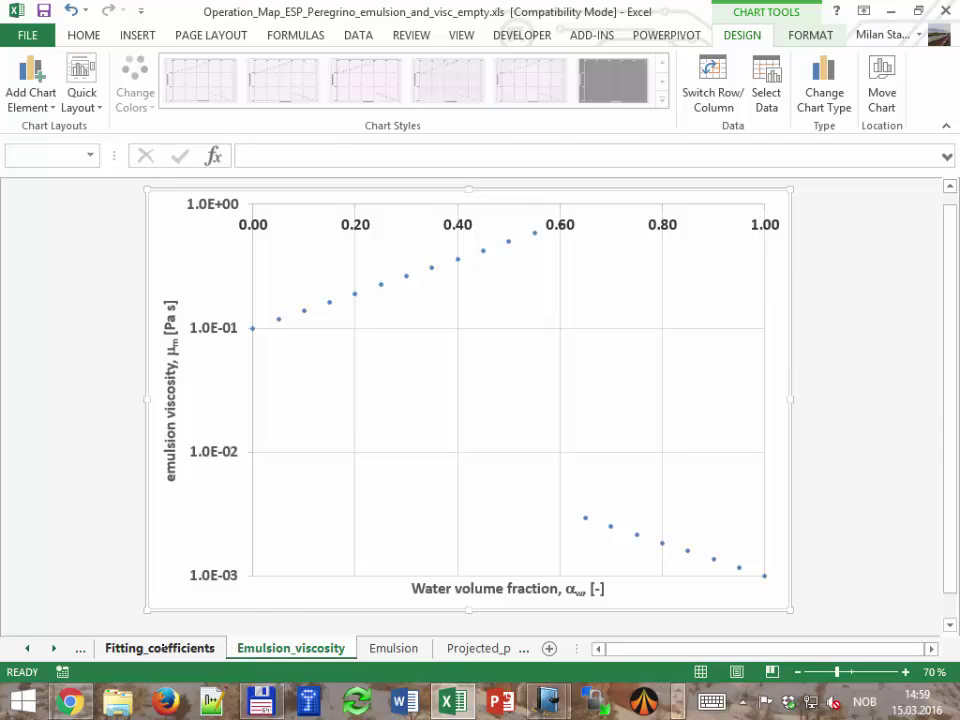
# Capture the ESP model table and single stage performance curve from the Fitting_coefficients sheet with Snipping Tool and copy the snip
pyautogui.click(159, 648)
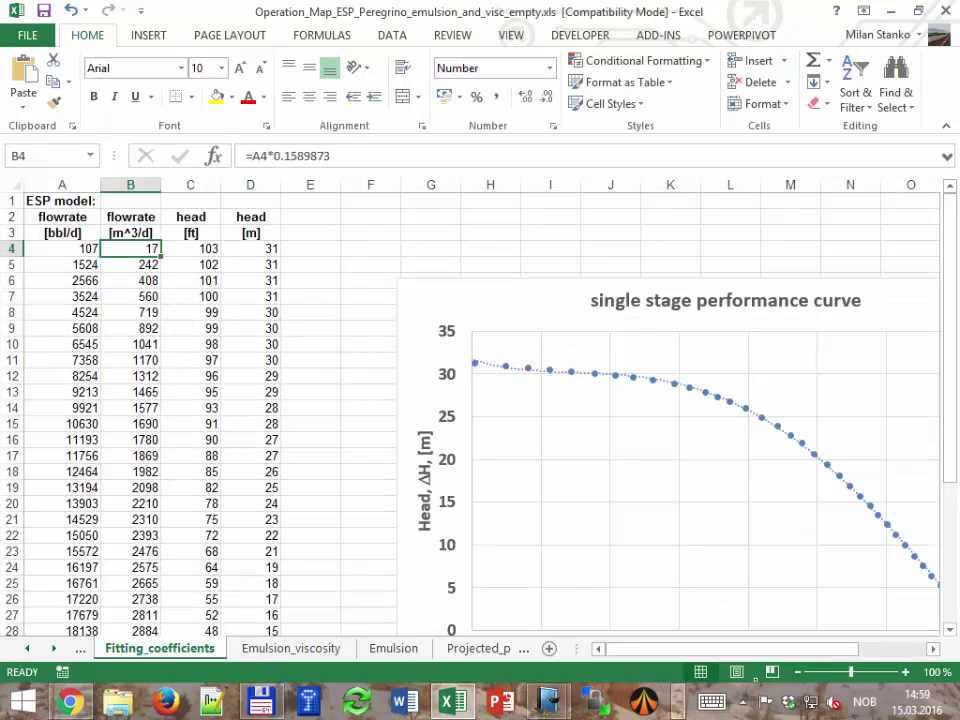
pyautogui.scroll(-2, 580, 505)
pyautogui.scroll(-1, 580, 505)
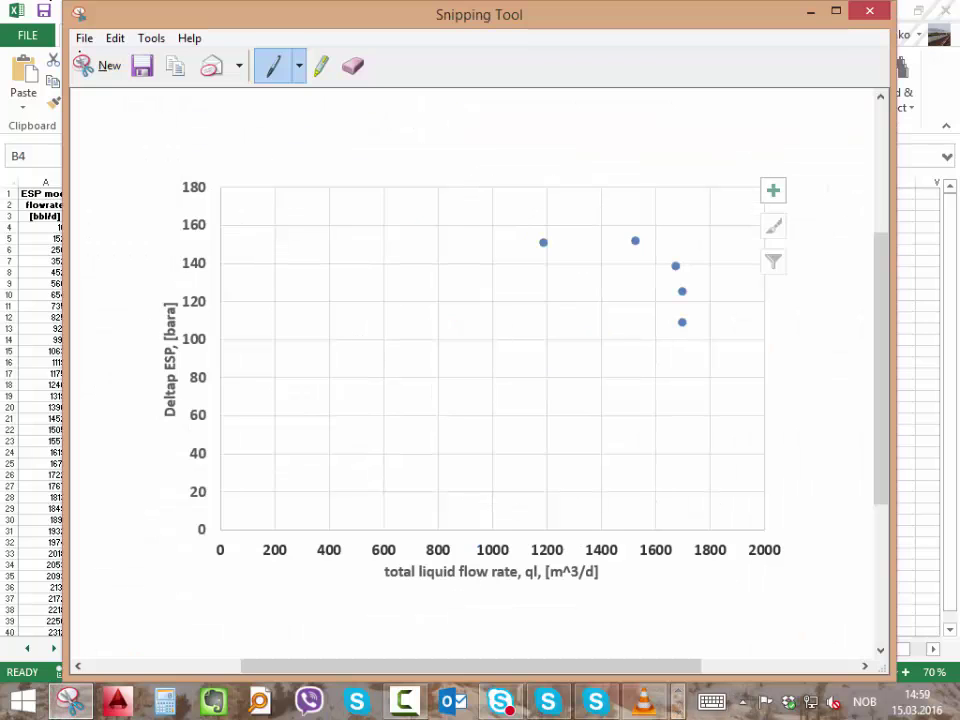
pyautogui.click(100, 65)
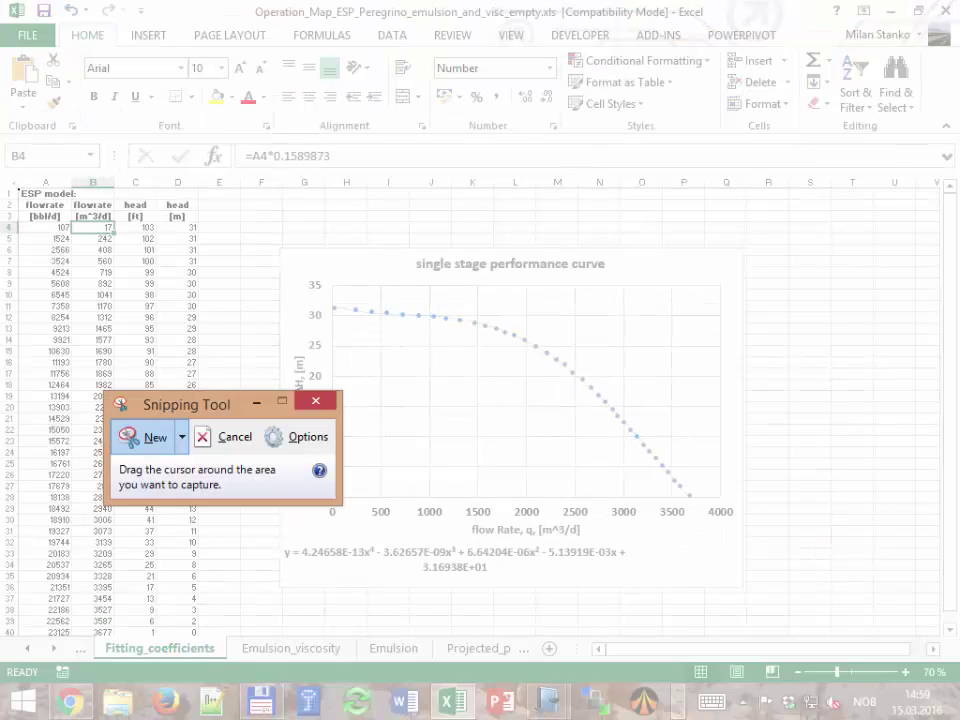
pyautogui.moveTo(16, 188); pyautogui.dragTo(757, 605)
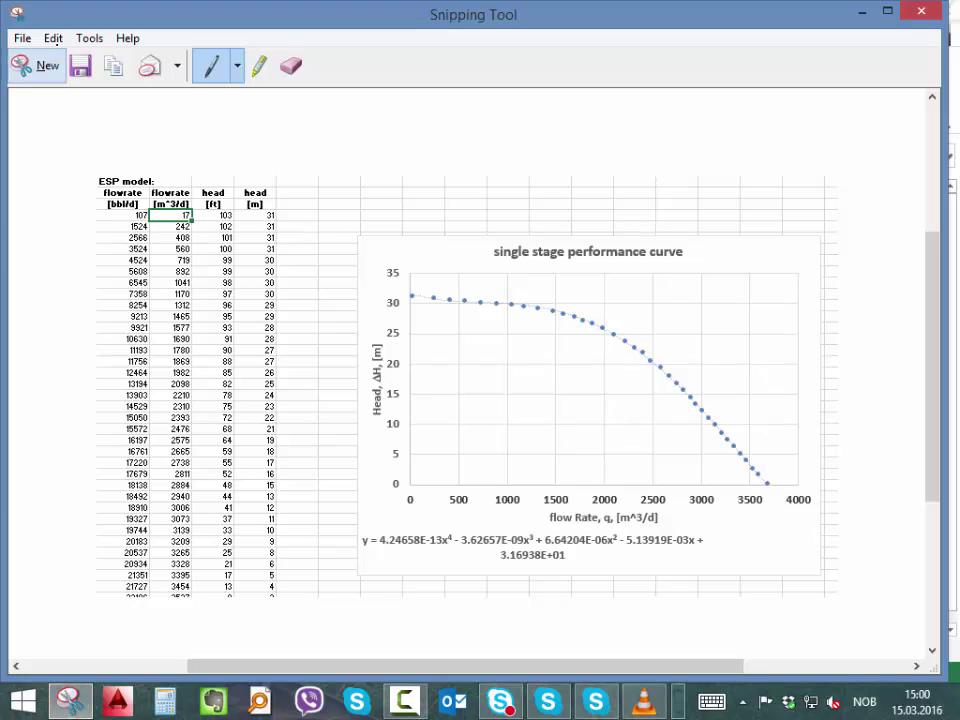
pyautogui.click(53, 38)
pyautogui.click(43, 58)
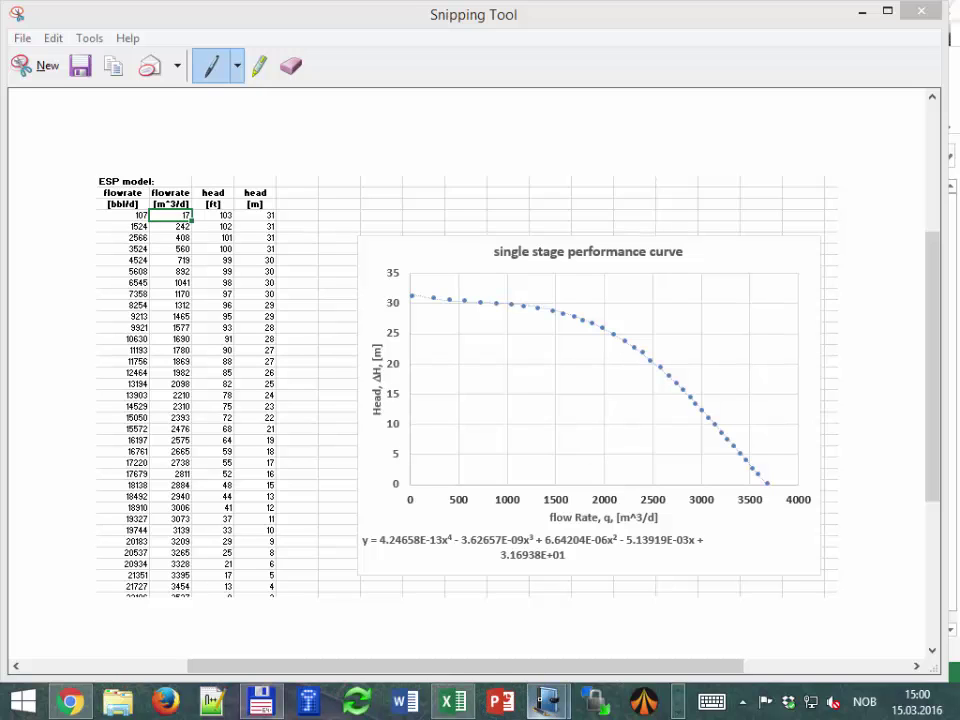
# Switch to the 20160315.jnt notes and paste the captured table and curve below the operating-point chart on page 5
pyautogui.moveTo(553, 700)
pyautogui.click(656, 620)
pyautogui.scroll(-5, 144, 203)
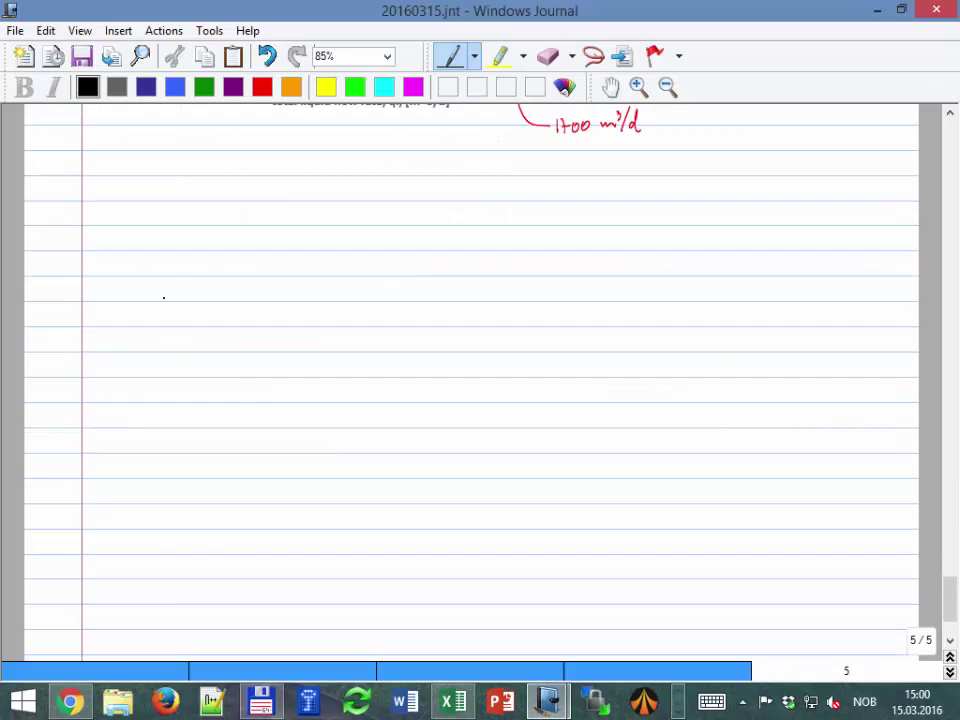
pyautogui.hotkey('ctrl', 'v')
pyautogui.scroll(-2, 869, 373)
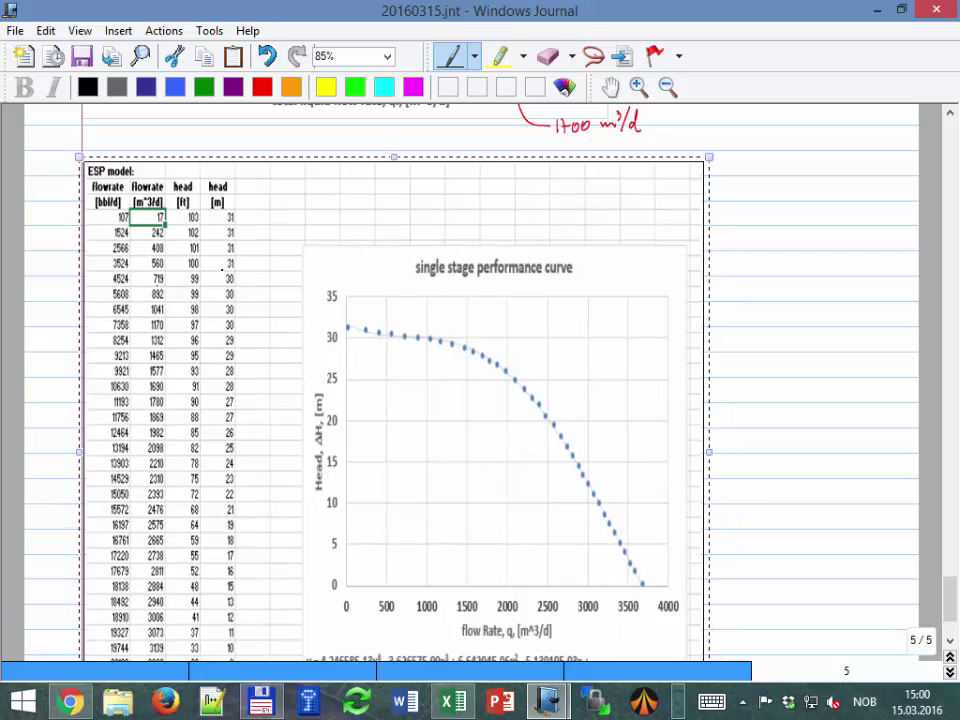
pyautogui.scroll(-1, 869, 373)
pyautogui.scroll(1, 804, 358)
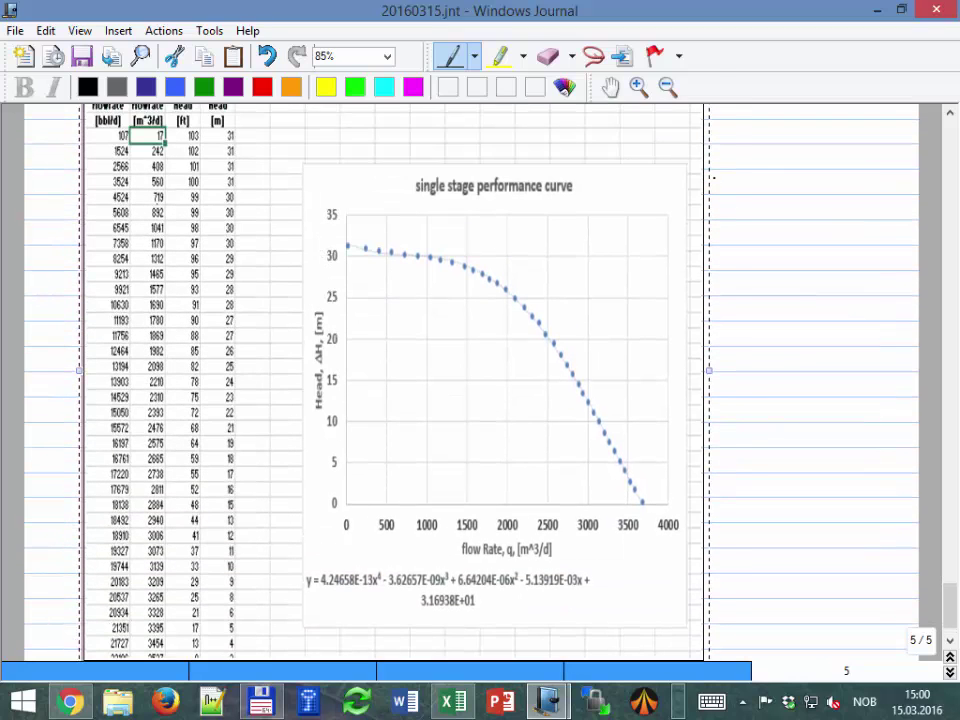
pyautogui.click(713, 178)
# Add two black leaders from the performance curve plot and handwrite "water" and "single stage" beside them
pyautogui.moveTo(670, 230)
pyautogui.mouseDown()
pyautogui.moveTo(725, 189)
pyautogui.moveTo(775, 183)
pyautogui.mouseUp()
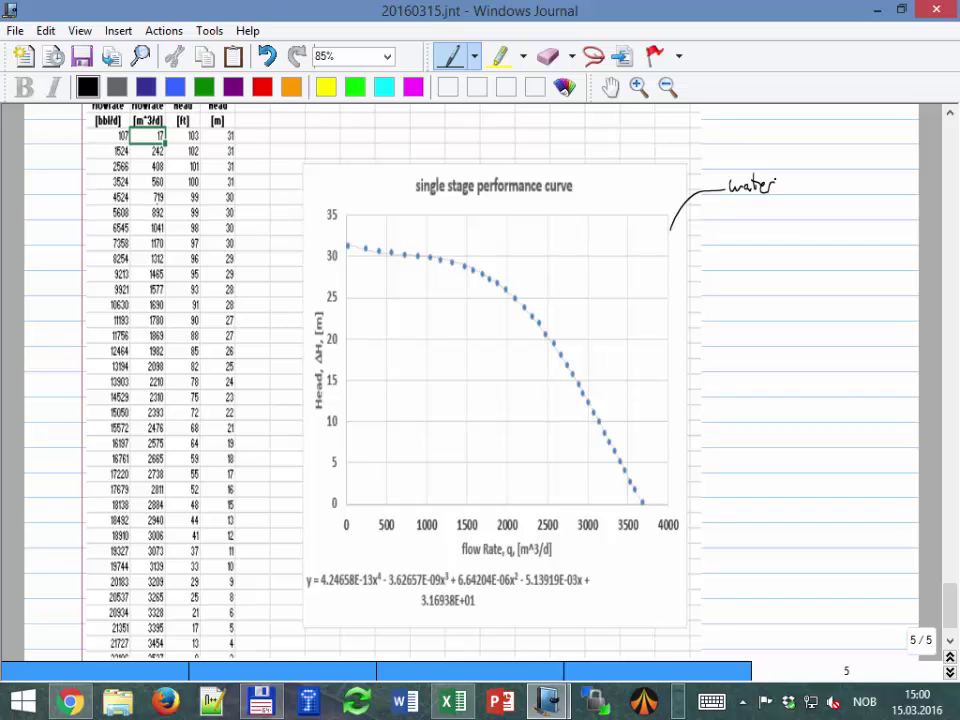
pyautogui.moveTo(671, 231)
pyautogui.mouseDown()
pyautogui.moveTo(736, 220)
pyautogui.moveTo(824, 225)
pyautogui.mouseUp()
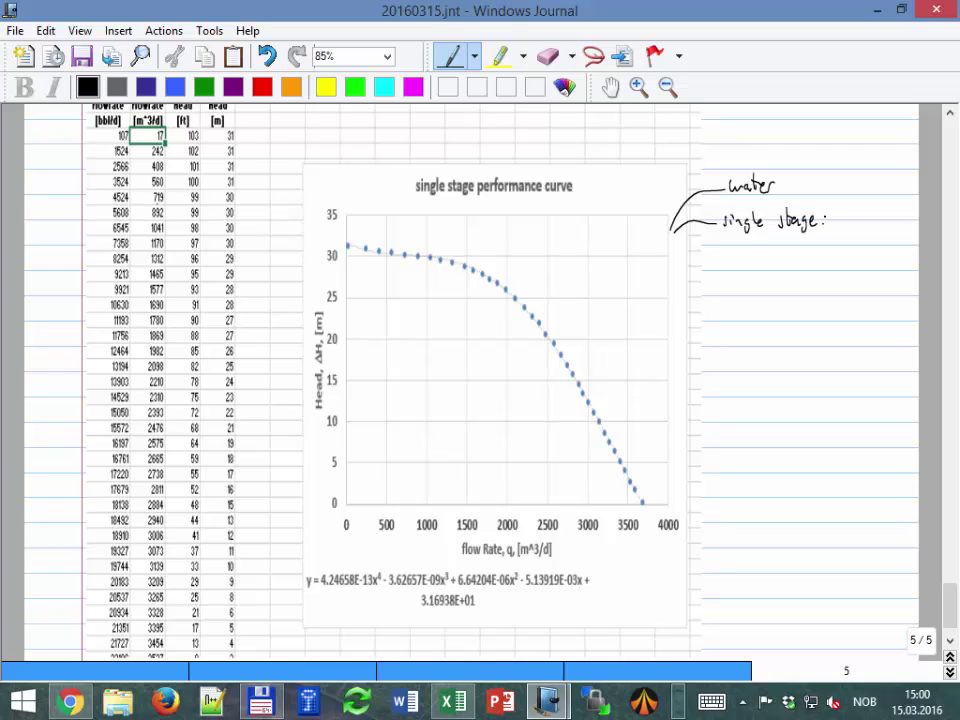
pyautogui.scroll(-1, 470, 380)
pyautogui.click(722, 209)
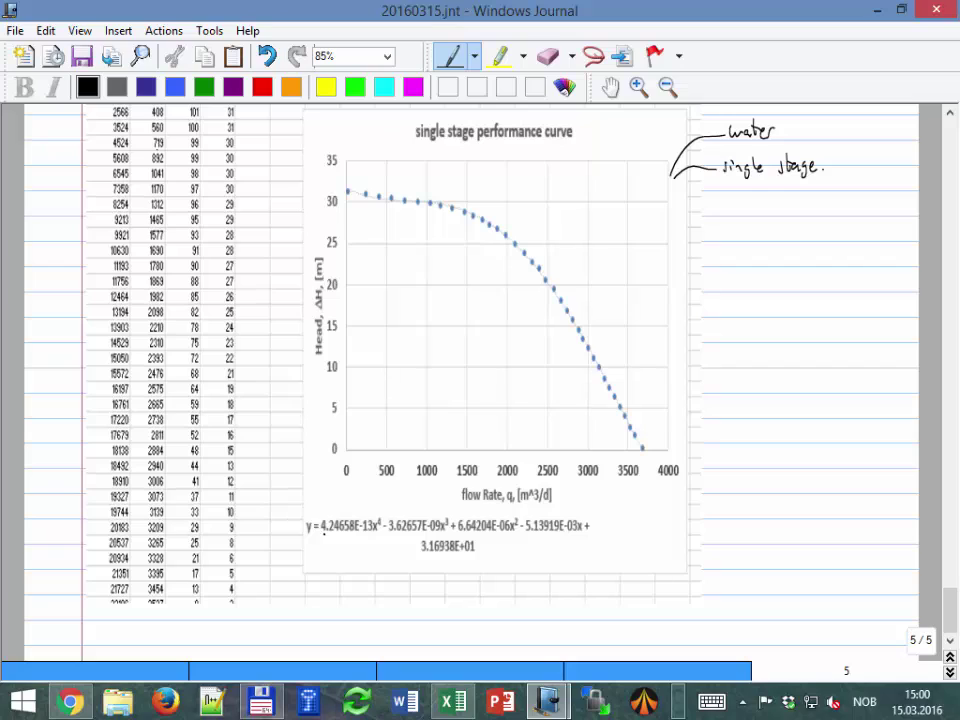
# Mark the terms of the fitted polynomial below the curve with handwritten coefficient labels, starting with a4 and a3
pyautogui.moveTo(322, 548)
pyautogui.mouseDown()
pyautogui.moveTo(378, 547)
pyautogui.moveTo(347, 578)
pyautogui.moveTo(359, 583)
pyautogui.mouseUp()
pyautogui.moveTo(406, 538)
pyautogui.mouseDown()
pyautogui.moveTo(404, 595)
pyautogui.moveTo(419, 601)
pyautogui.mouseUp()
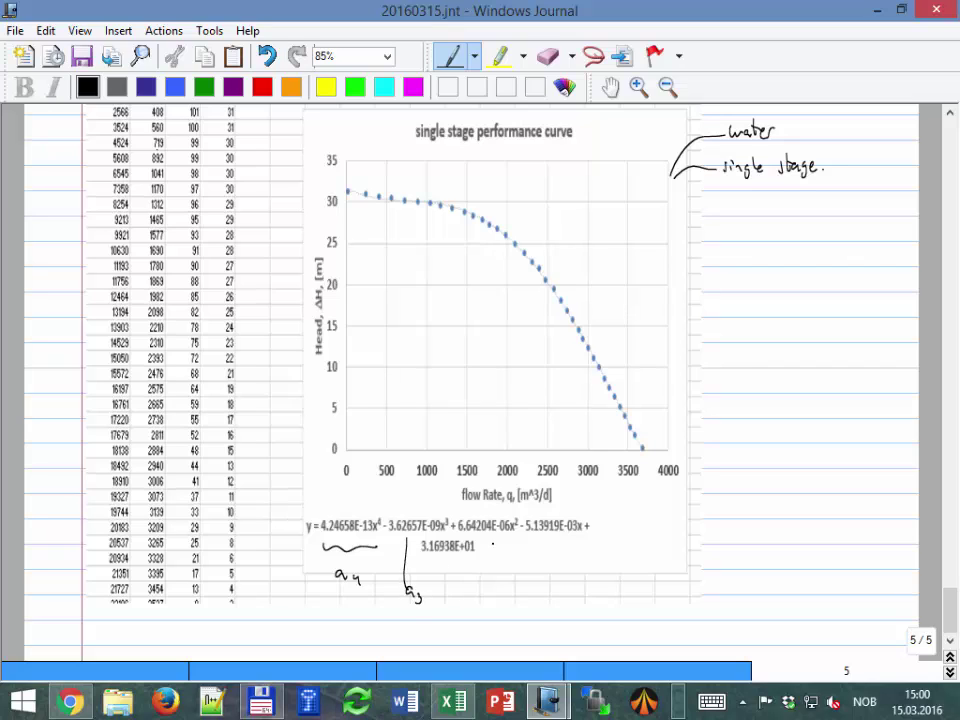
pyautogui.moveTo(493, 539)
pyautogui.mouseDown()
pyautogui.moveTo(500, 590)
pyautogui.moveTo(527, 591)
pyautogui.mouseUp()
pyautogui.click(561, 546)
pyautogui.moveTo(557, 538); pyautogui.dragTo(589, 586)
pyautogui.moveTo(418, 562)
pyautogui.mouseDown()
pyautogui.moveTo(475, 565)
pyautogui.moveTo(447, 588)
pyautogui.moveTo(467, 590)
pyautogui.mouseUp()
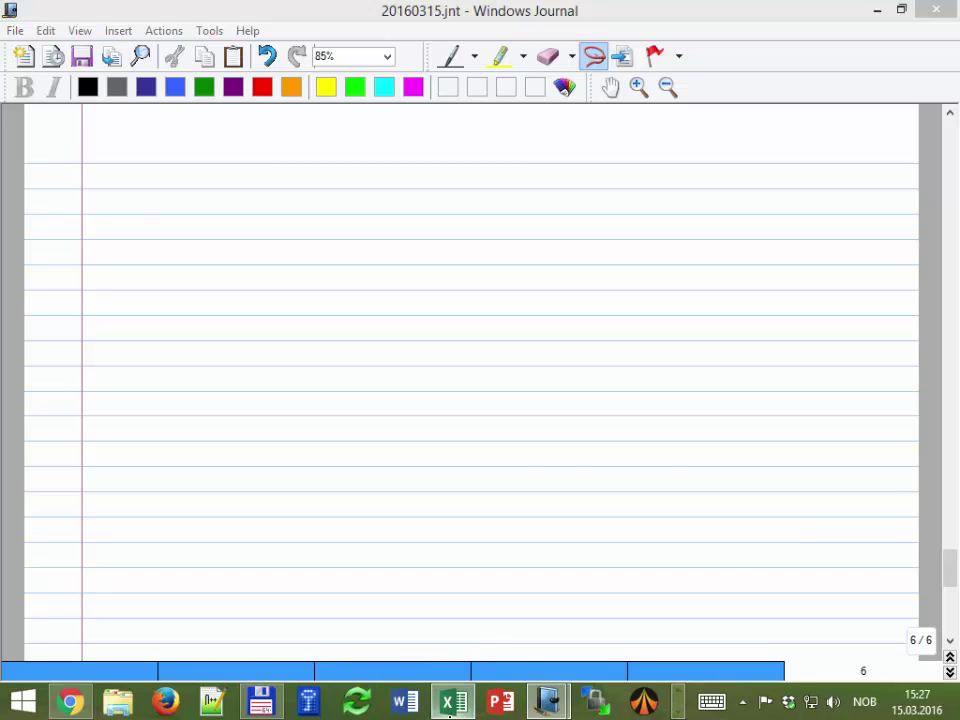
# Switch to Excel and examine the head-curve coefficients and number of stages on the ESP Performance_water sheet
pyautogui.click(452, 702)
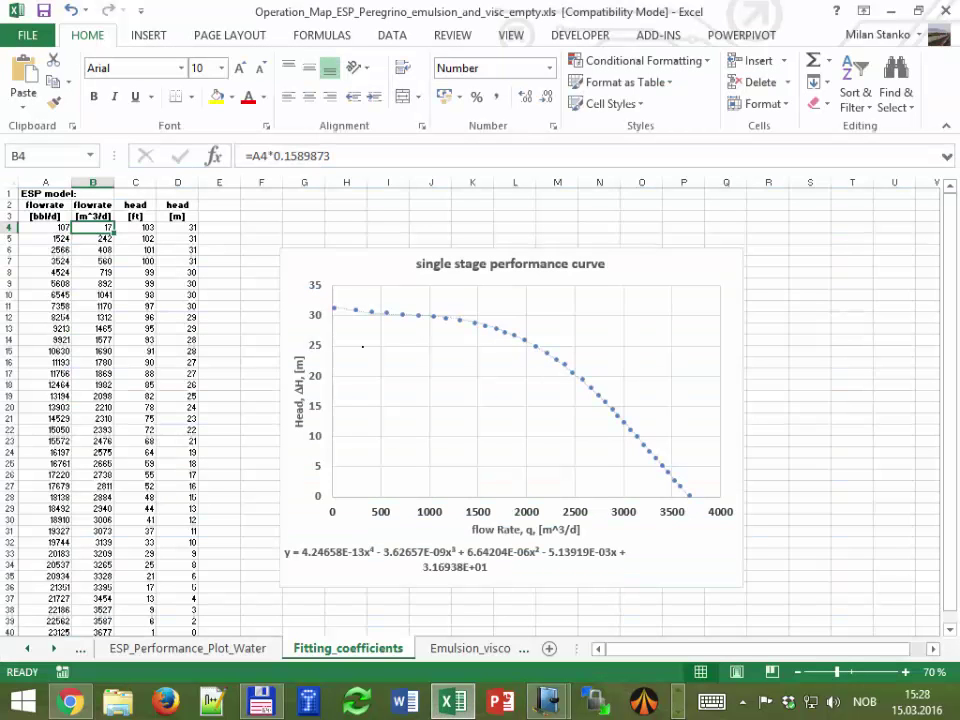
pyautogui.moveTo(548, 704)
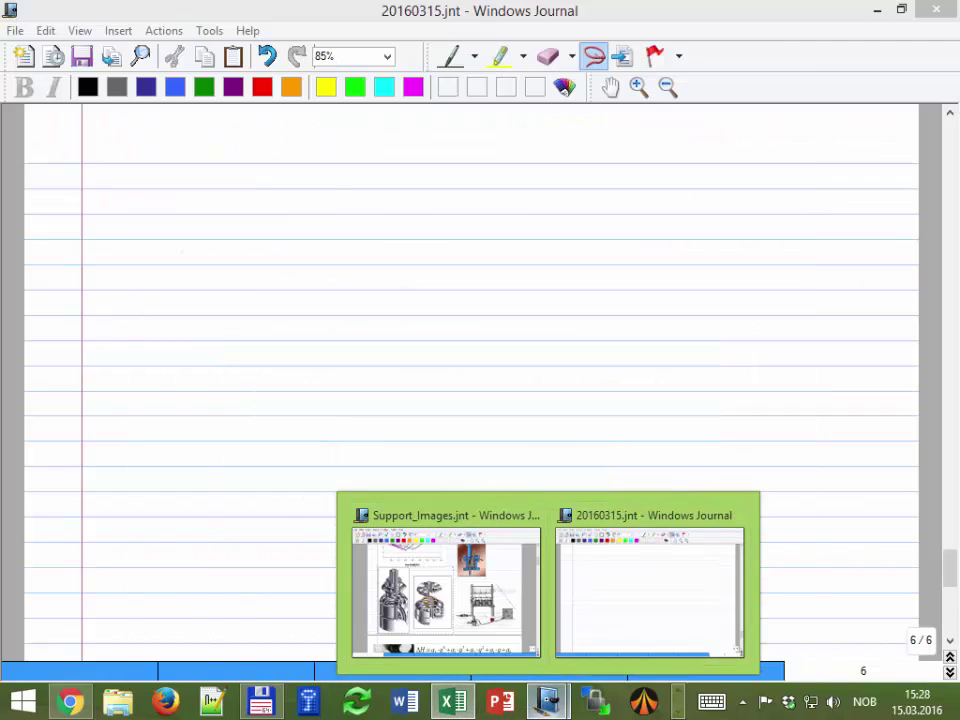
pyautogui.click(453, 704)
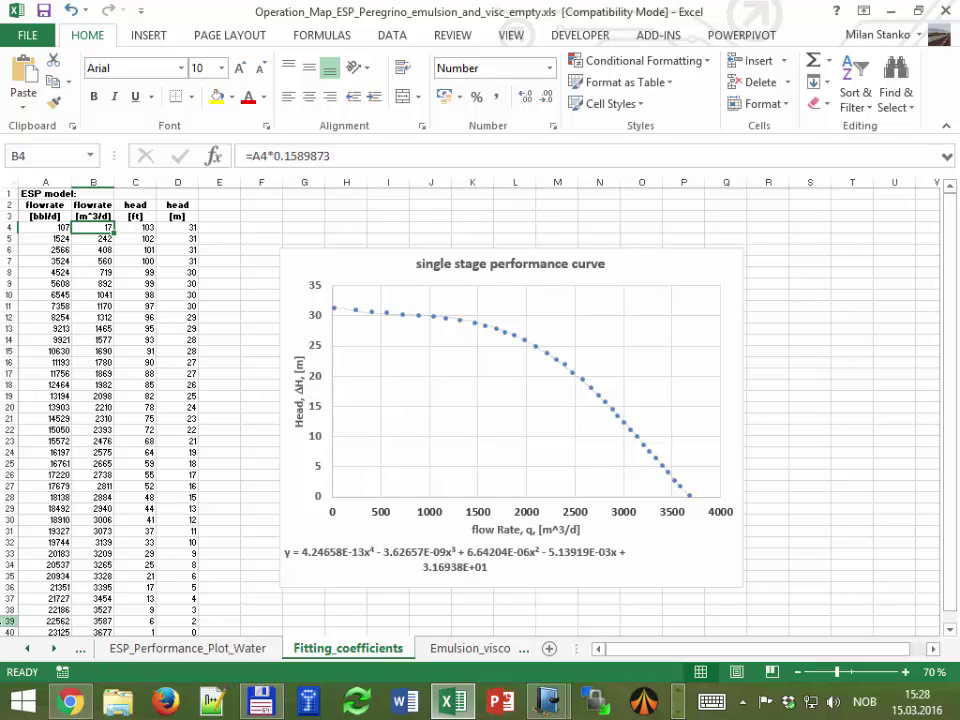
pyautogui.click(27, 648)
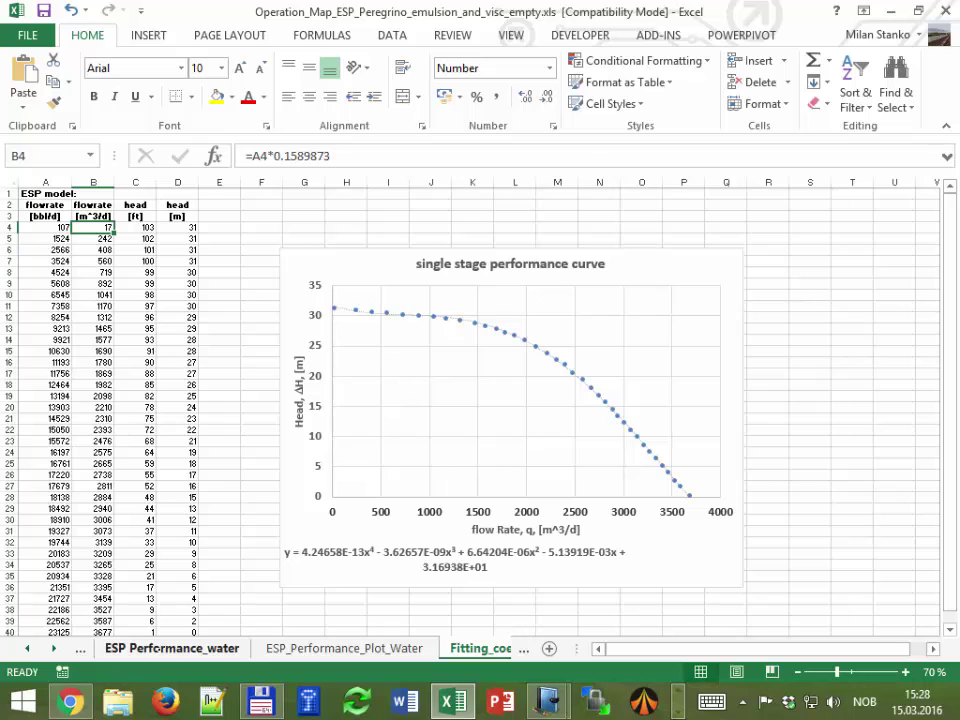
pyautogui.click(167, 648)
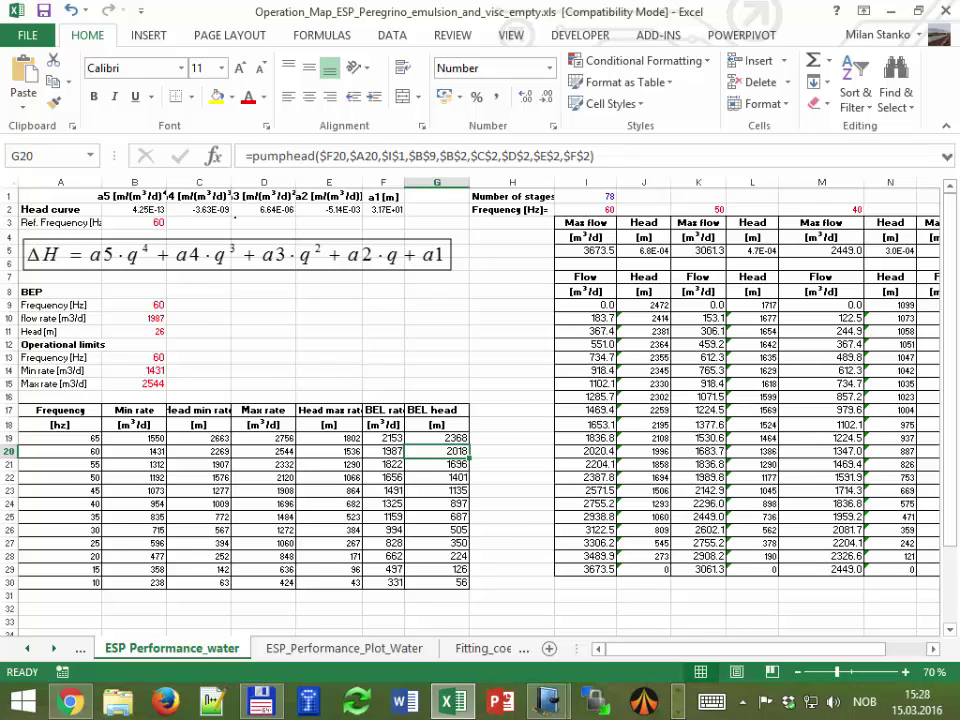
pyautogui.moveTo(134, 209); pyautogui.dragTo(383, 209)
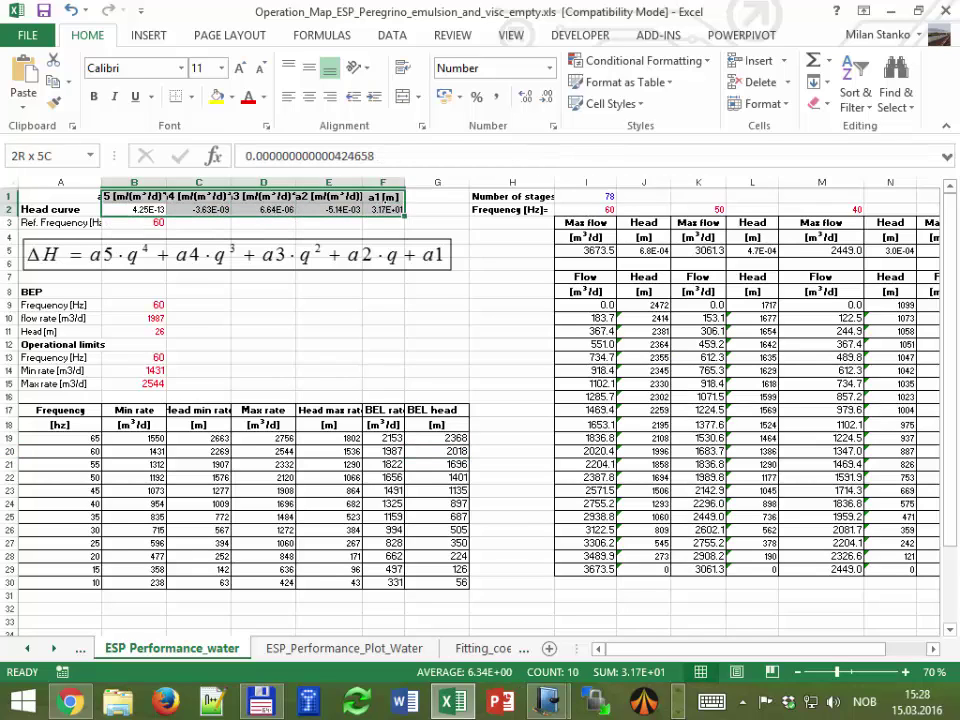
pyautogui.click(590, 197)
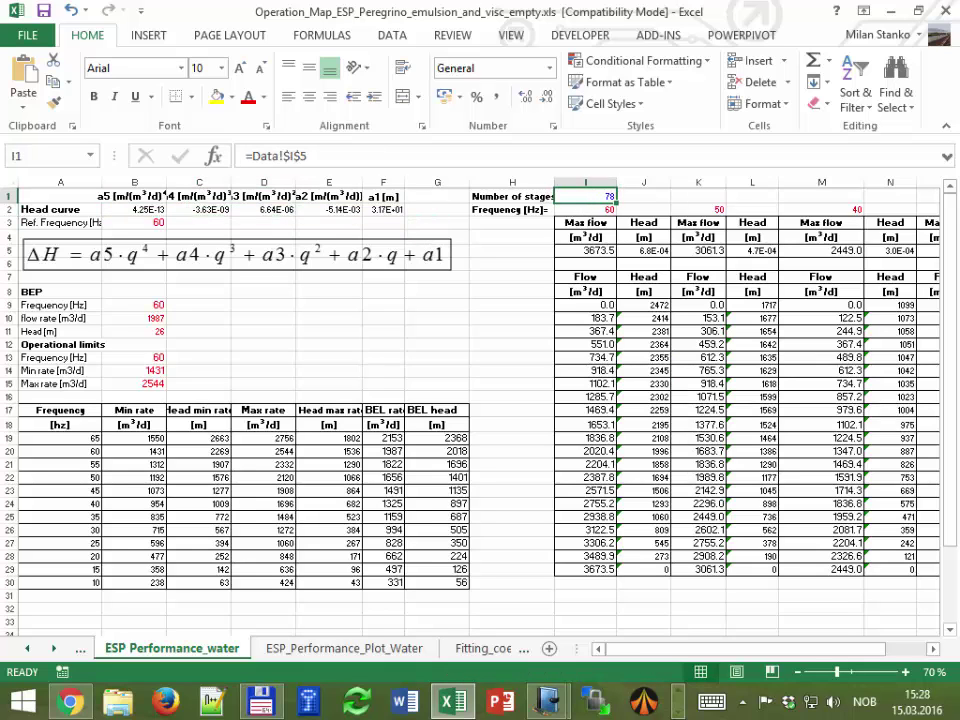
pyautogui.moveTo(745, 649)
pyautogui.mouseDown()
pyautogui.moveTo(790, 649)
pyautogui.moveTo(733, 649)
pyautogui.mouseUp()
# Open the ESP_Performance_Plot_Water sheet, capture its pump head versus flow rate chart with Snipping Tool, and copy the snip
pyautogui.click(344, 648)
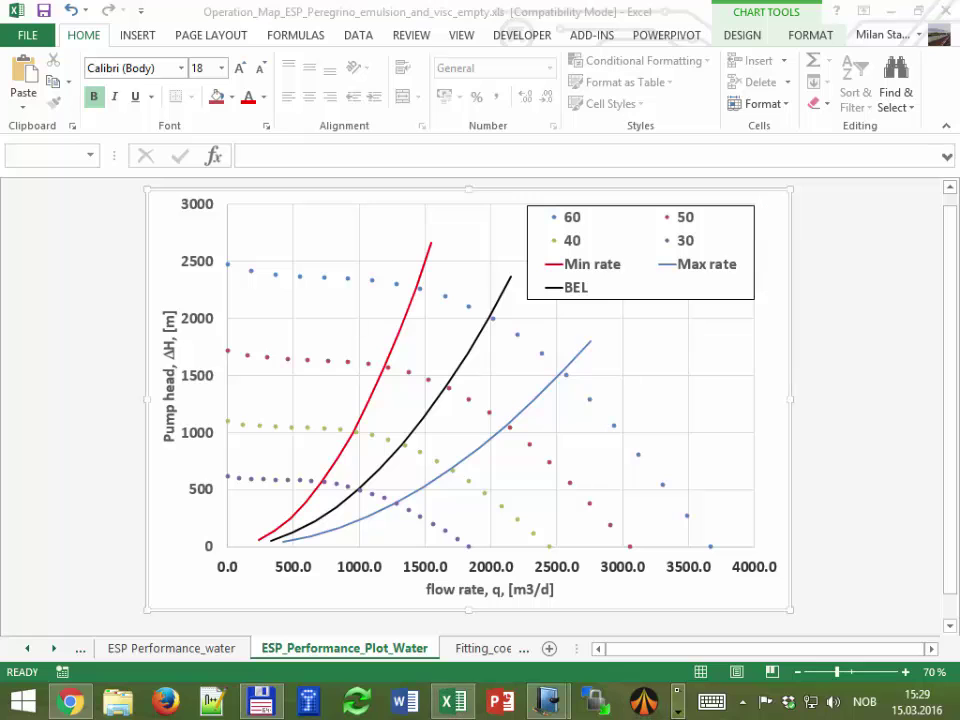
pyautogui.click(678, 708)
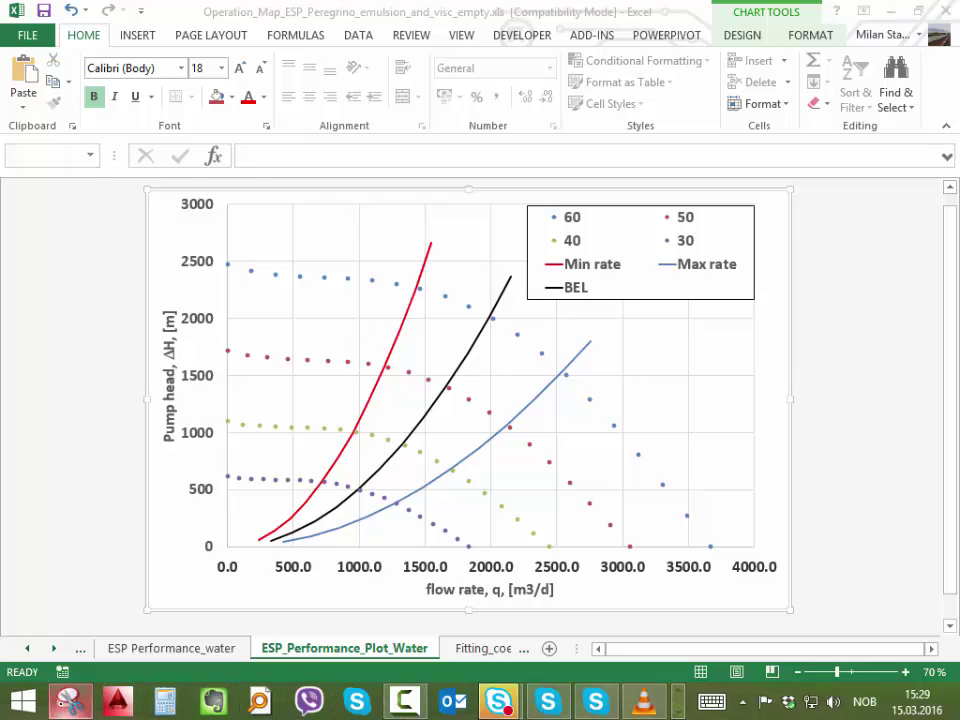
pyautogui.click(68, 700)
pyautogui.click(43, 64)
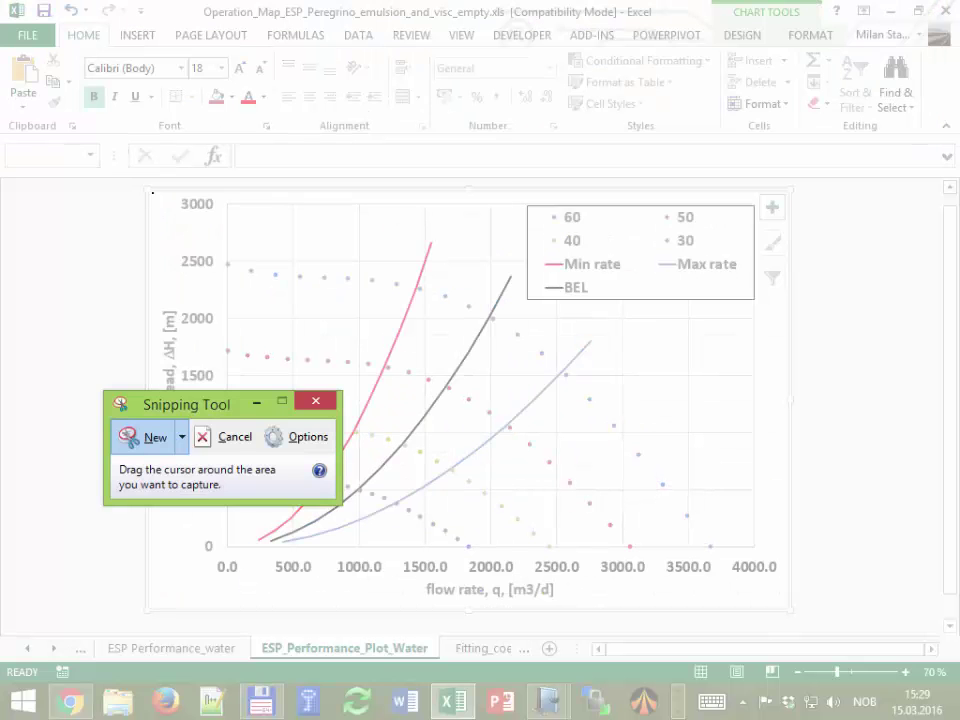
pyautogui.moveTo(151, 192); pyautogui.dragTo(785, 602)
pyautogui.click(109, 38)
pyautogui.click(45, 58)
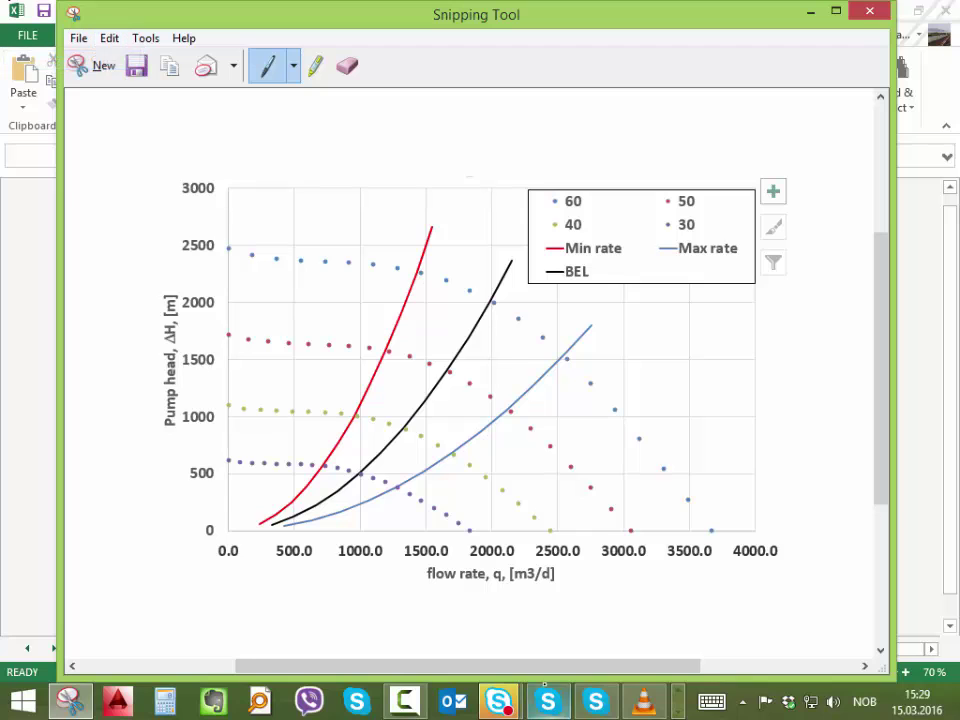
# Switch to the 20160315.jnt journal, paste the captured water performance chart onto blank page 6 and position it against the red margin line
pyautogui.scroll(-1, 550, 700)
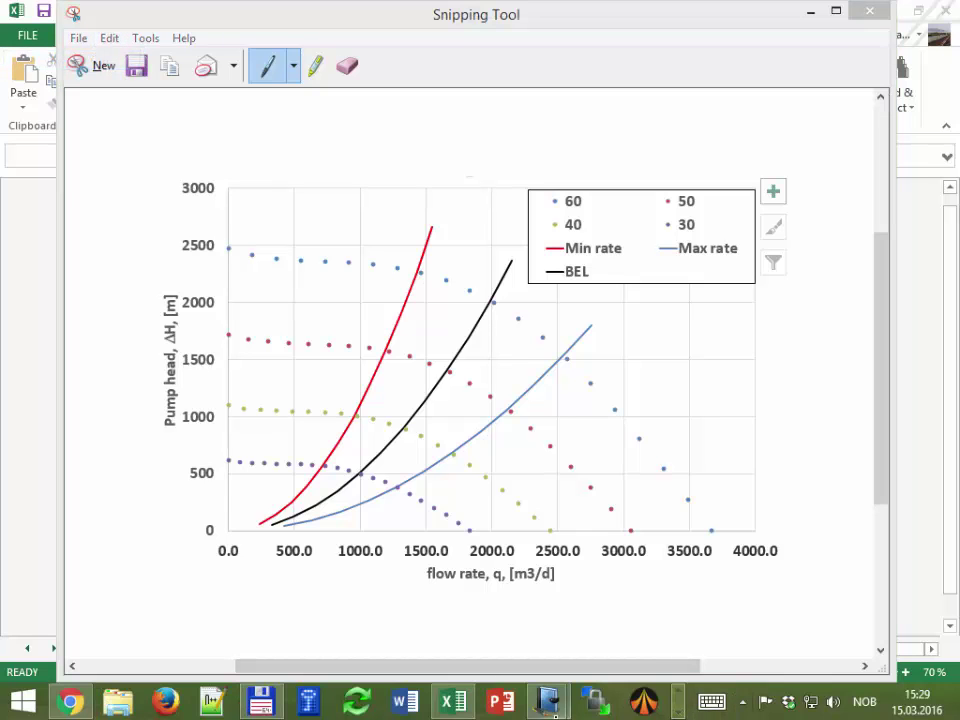
pyautogui.moveTo(550, 705)
pyautogui.click(640, 590)
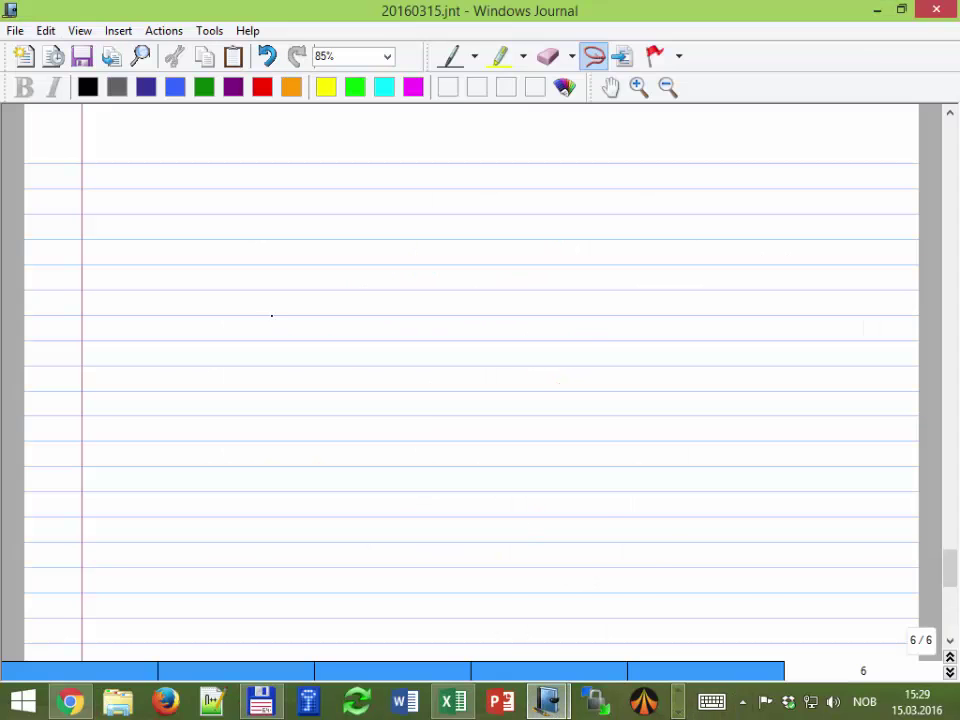
pyautogui.hotkey('ctrl', 'v')
pyautogui.moveTo(580, 505); pyautogui.dragTo(268, 226)
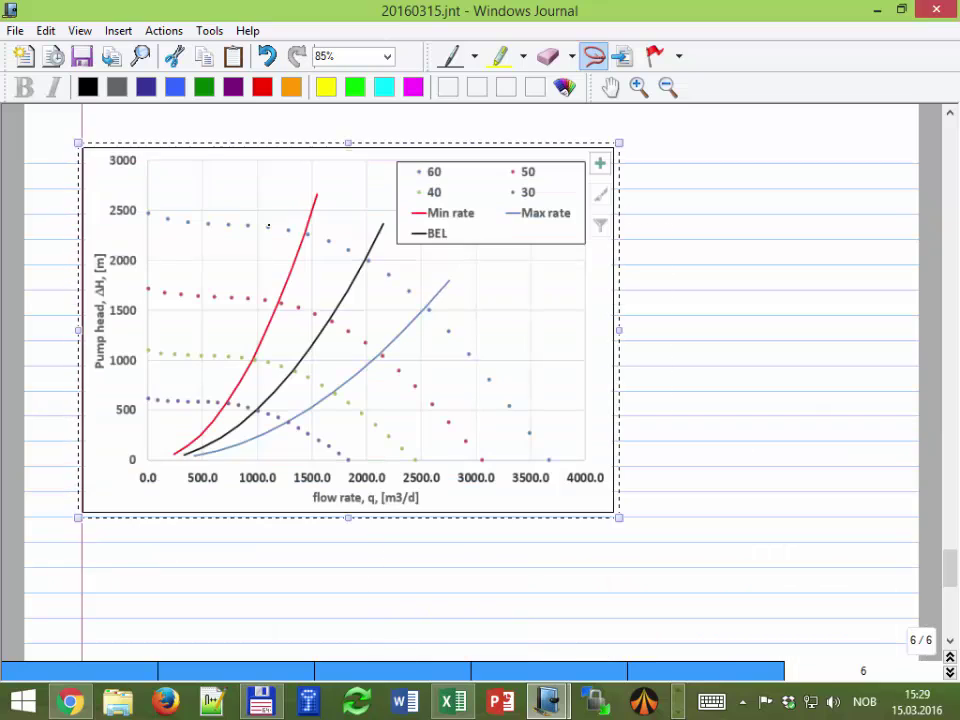
pyautogui.click(708, 347)
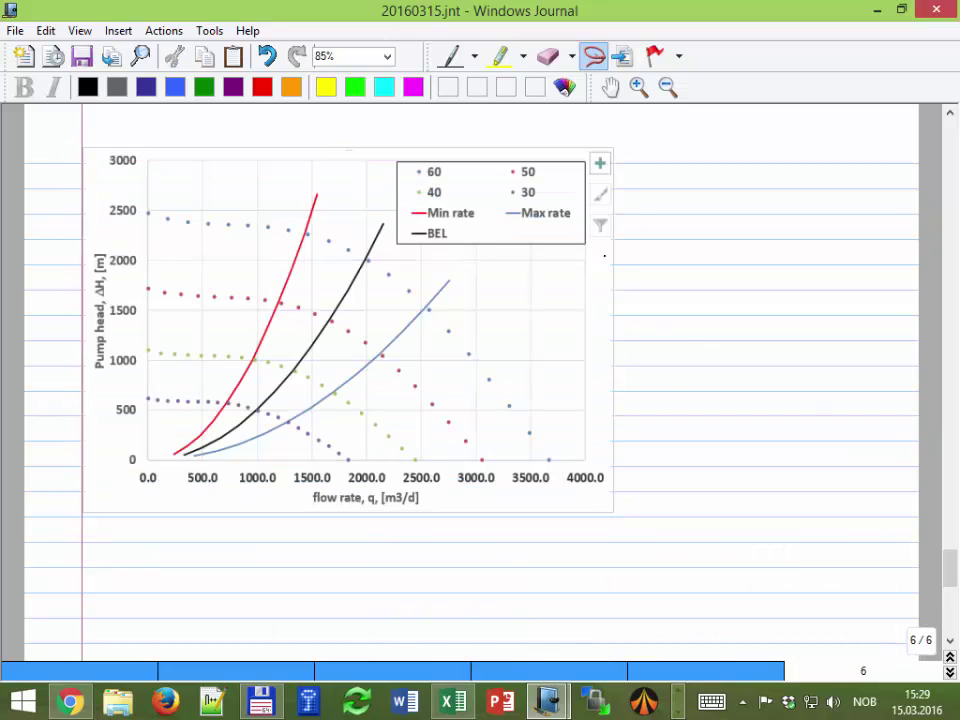
# Annotate the chart in black ink with a leader to "water, 78 stages" and label the two frequency curves "60hz" and "30hz"
pyautogui.click(450, 56)
pyautogui.moveTo(598, 283)
pyautogui.mouseDown()
pyautogui.moveTo(670, 155)
pyautogui.moveTo(722, 152)
pyautogui.moveTo(723, 163)
pyautogui.moveTo(752, 152)
pyautogui.moveTo(775, 162)
pyautogui.moveTo(817, 148)
pyautogui.mouseUp()
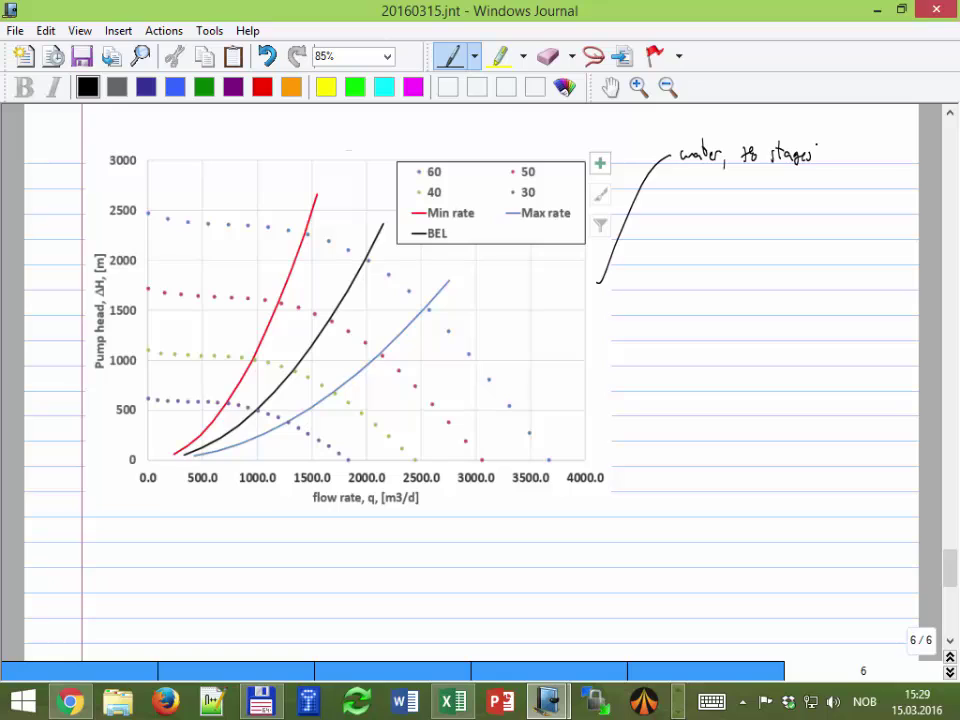
pyautogui.moveTo(448, 328)
pyautogui.mouseDown()
pyautogui.moveTo(462, 313)
pyautogui.moveTo(505, 319)
pyautogui.mouseUp()
pyautogui.moveTo(310, 441)
pyautogui.mouseDown()
pyautogui.moveTo(322, 534)
pyautogui.moveTo(336, 534)
pyautogui.mouseUp()
pyautogui.moveTo(339, 522); pyautogui.dragTo(354, 536)
# Handwrite "qmin" at the blue limit curve, "qmax" at the red limit curve and "BEL" at the black curve, each with a leader
pyautogui.moveTo(445, 283)
pyautogui.mouseDown()
pyautogui.moveTo(463, 261)
pyautogui.moveTo(493, 271)
pyautogui.mouseUp()
pyautogui.moveTo(495, 268); pyautogui.dragTo(502, 271)
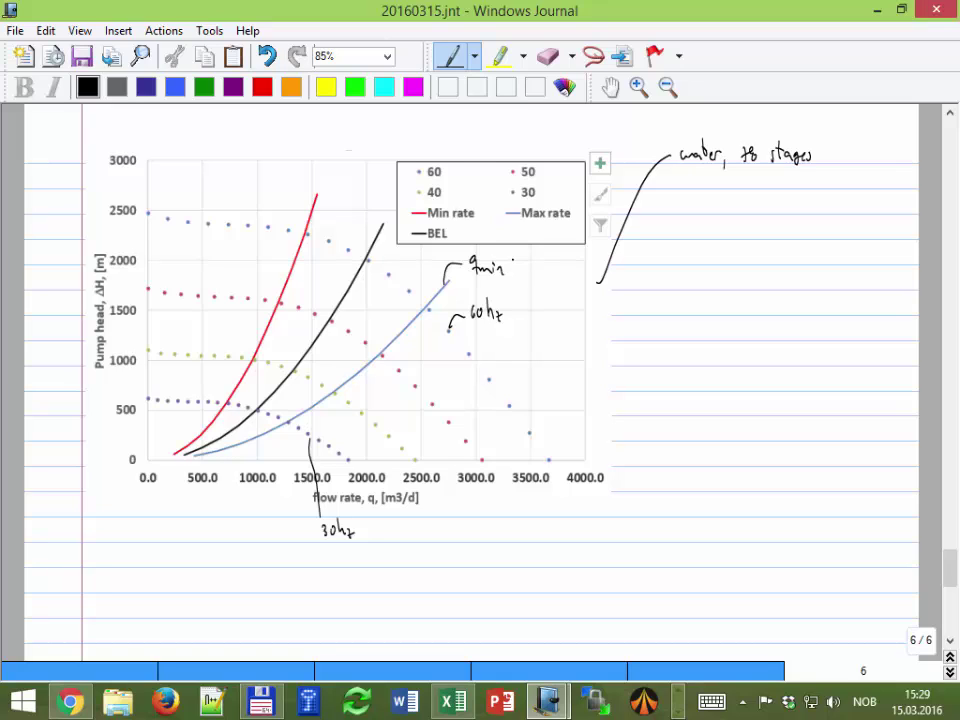
pyautogui.moveTo(316, 190)
pyautogui.mouseDown()
pyautogui.moveTo(322, 158)
pyautogui.moveTo(357, 160)
pyautogui.mouseUp()
pyautogui.moveTo(382, 226); pyautogui.dragTo(381, 192)
pyautogui.moveTo(385, 182); pyautogui.dragTo(391, 192)
pyautogui.moveTo(394, 180); pyautogui.dragTo(398, 191)
pyautogui.click(401, 185)
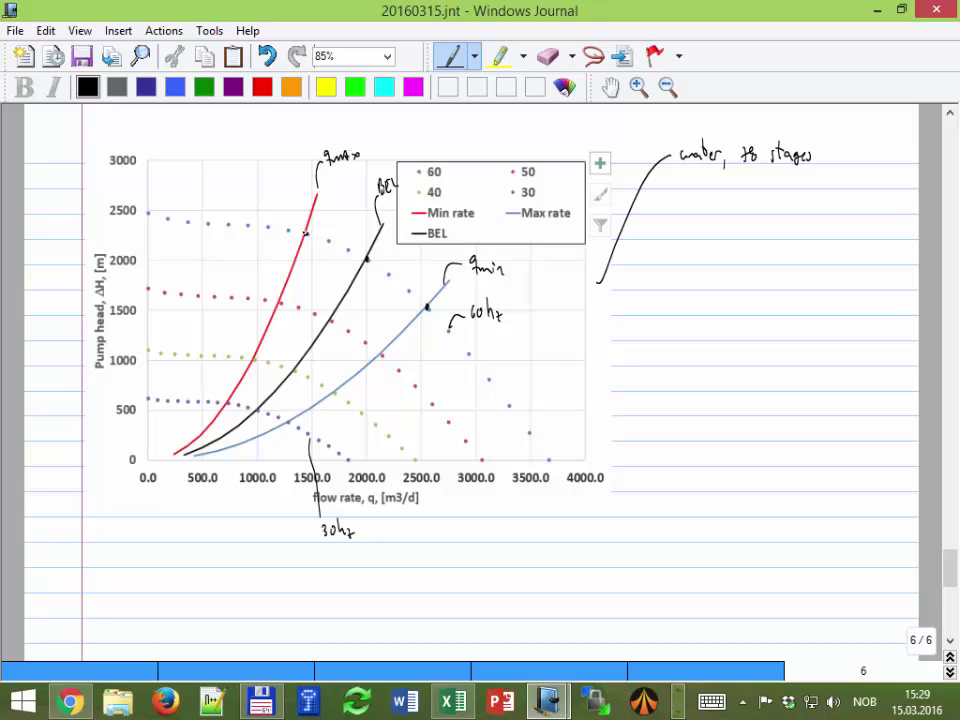
# Mark the curve intersections with black dots and outline the operating envelope between the 30 and 60 Hz curves in purple
pyautogui.click(305, 233)
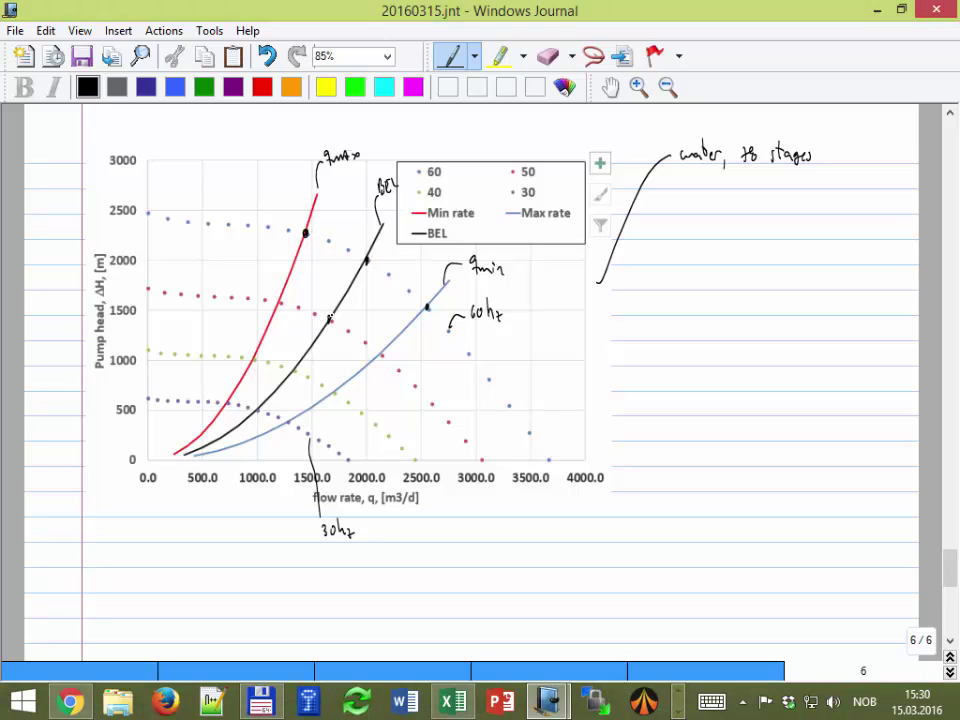
pyautogui.click(330, 318)
pyautogui.click(279, 301)
pyautogui.click(251, 358)
pyautogui.click(233, 87)
pyautogui.moveTo(305, 237)
pyautogui.mouseDown()
pyautogui.moveTo(222, 402)
pyautogui.moveTo(288, 422)
pyautogui.moveTo(427, 307)
pyautogui.moveTo(366, 260)
pyautogui.moveTo(305, 234)
pyautogui.mouseUp()
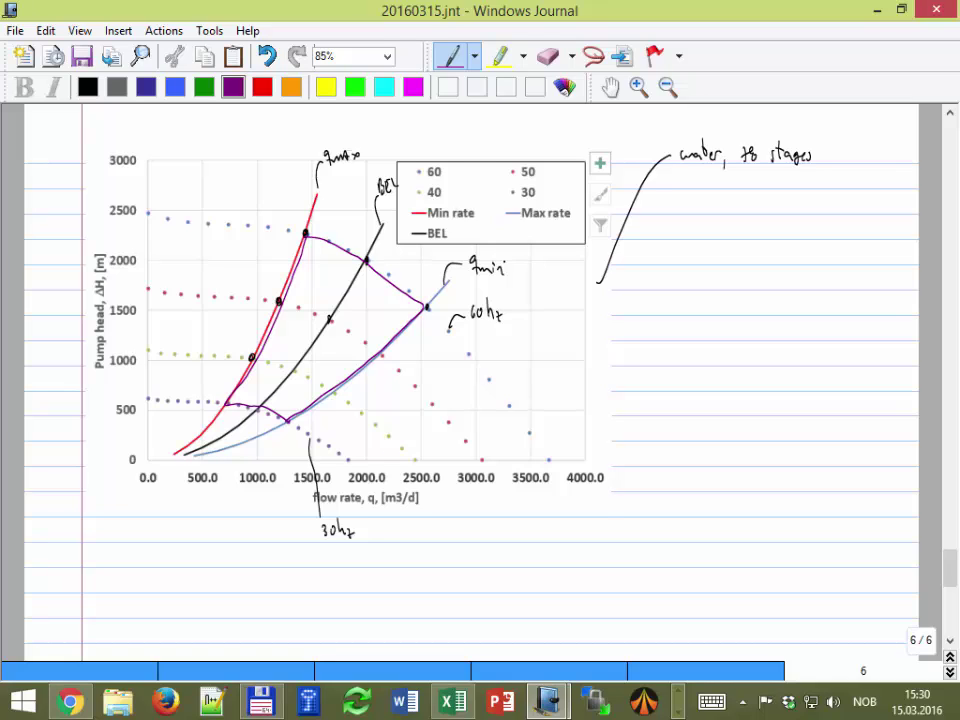
# Remove the mistaken endings of the handwritten qmin and qmax labels on the two limit curves
pyautogui.hotkey('ctrl', 'z')
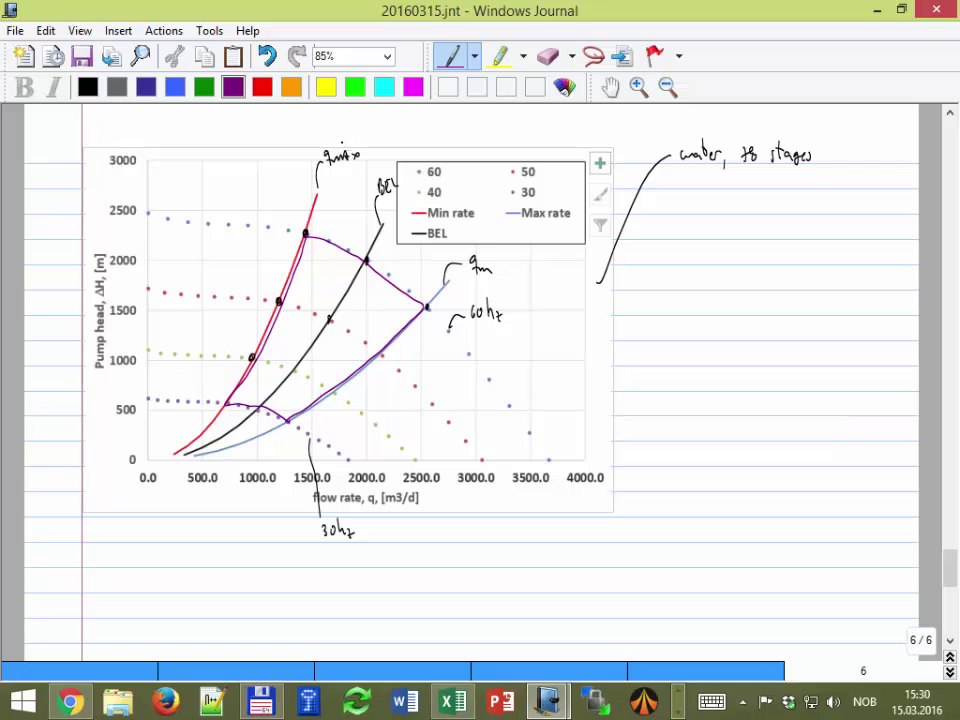
pyautogui.hotkey('ctrl', 'z')
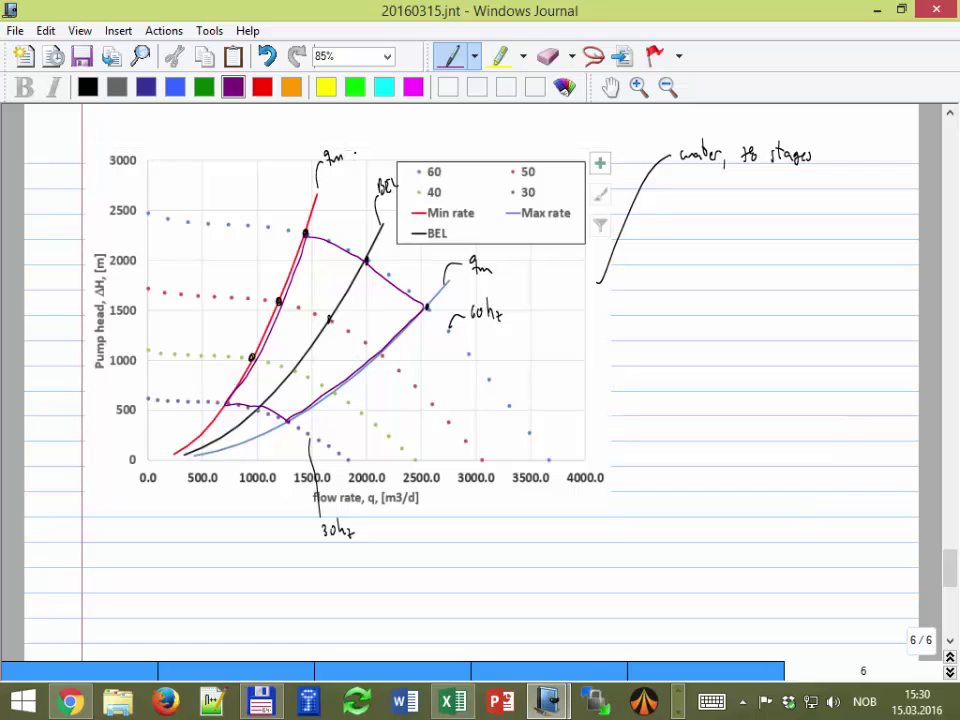
pyautogui.hotkey('ctrl', 'y')
pyautogui.hotkey('ctrl', 'y')
pyautogui.hotkey('ctrl', 'y')
# Switch to the Excel workbook and examine the reservoir pressures, flow rates and ESP pressures in the Data sheet's well table
pyautogui.click(453, 702)
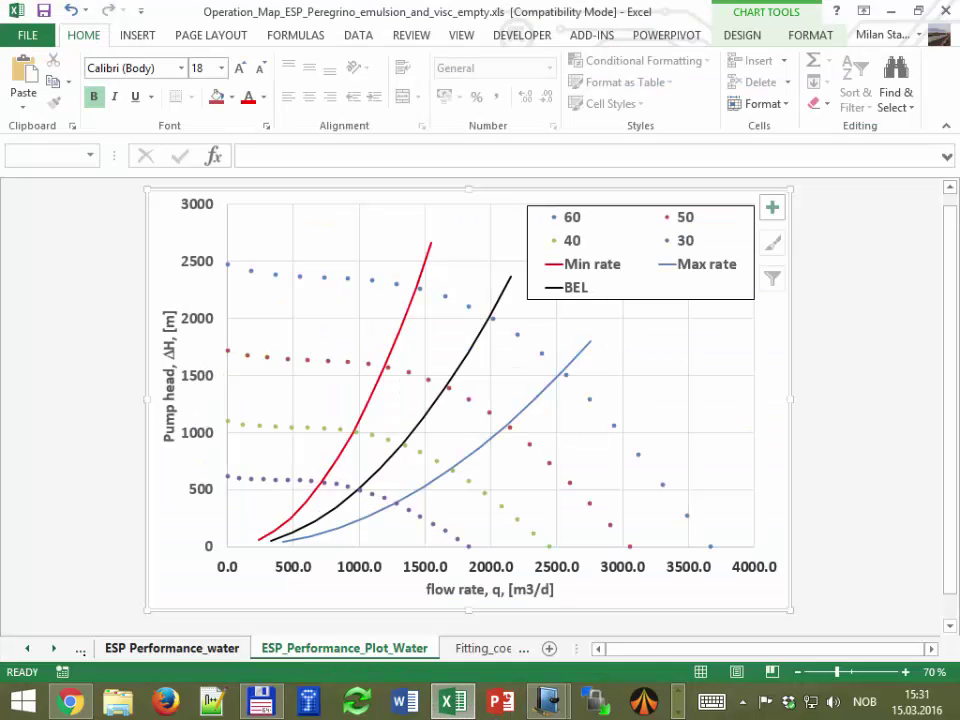
pyautogui.click(27, 648)
pyautogui.click(27, 648)
pyautogui.click(27, 648)
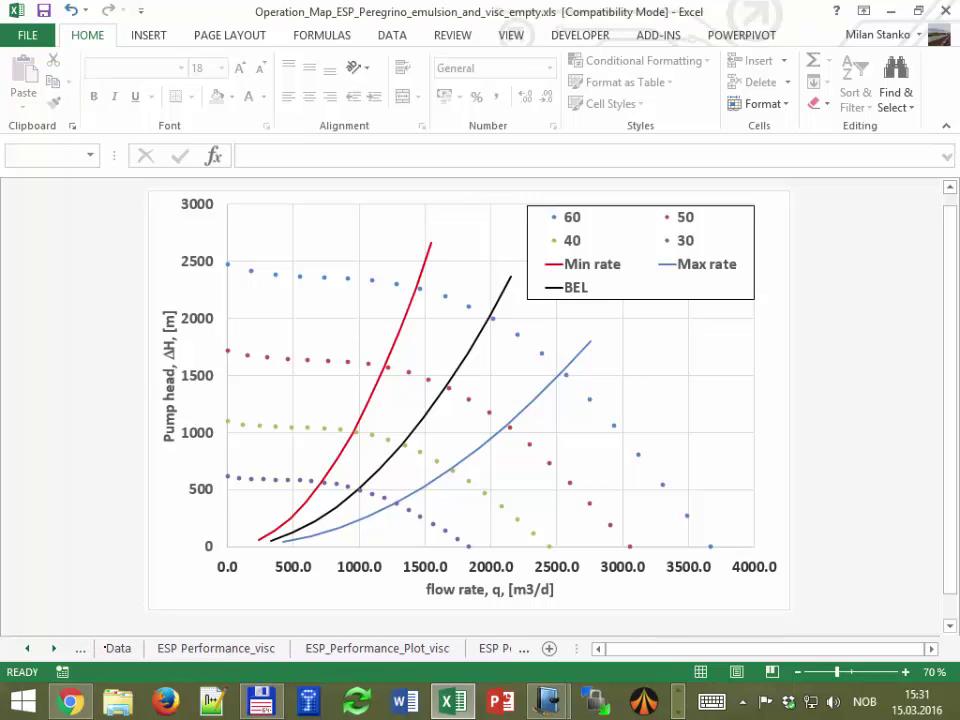
pyautogui.click(27, 648)
pyautogui.click(204, 648)
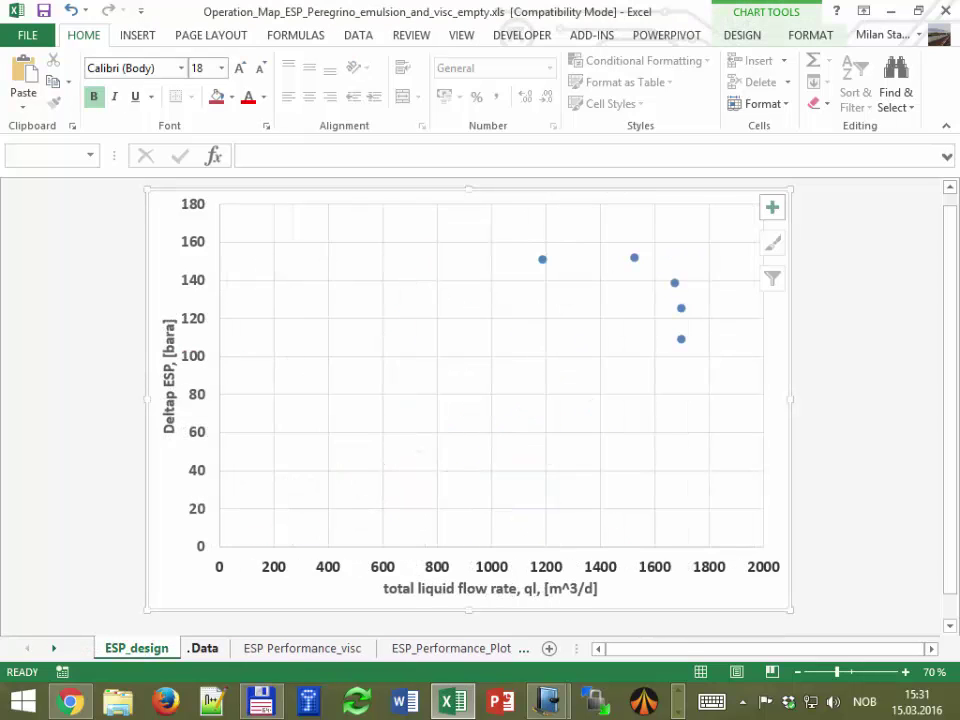
pyautogui.moveTo(705, 648); pyautogui.dragTo(625, 658)
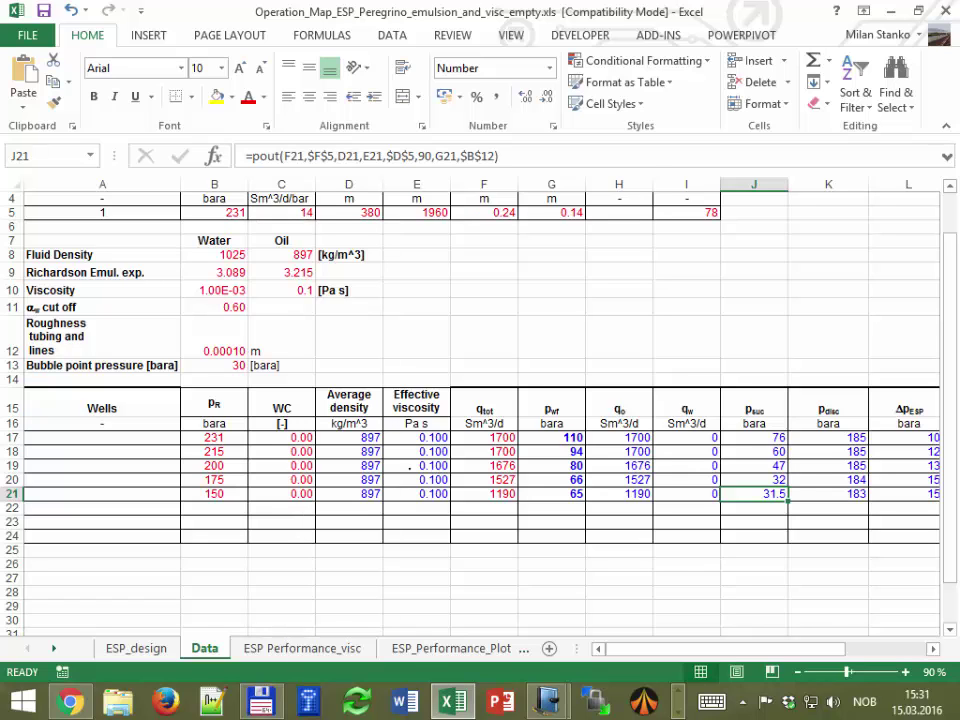
# Look through the performance sheets and inspect the viscosity and density inputs on ESP Performance_visc
pyautogui.click(440, 648)
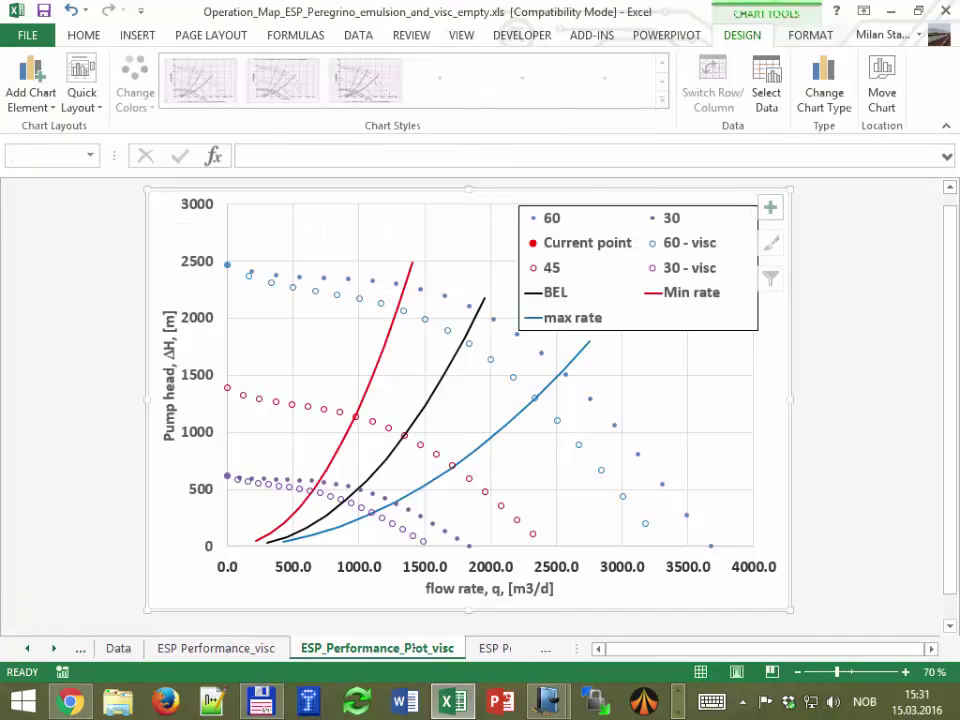
pyautogui.click(500, 648)
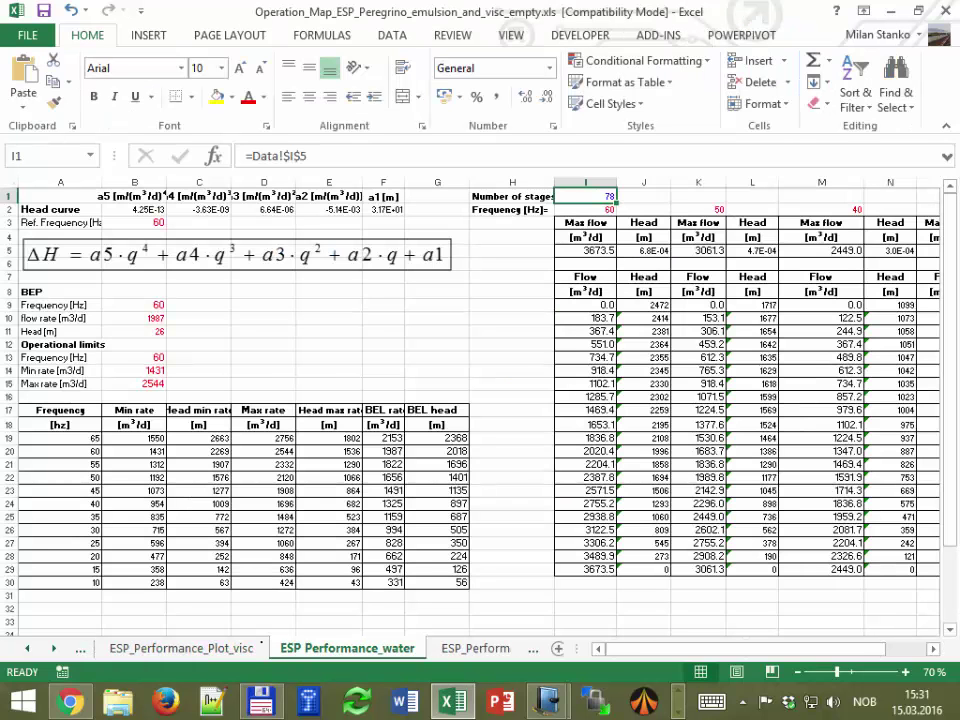
pyautogui.click(28, 648)
pyautogui.click(28, 648)
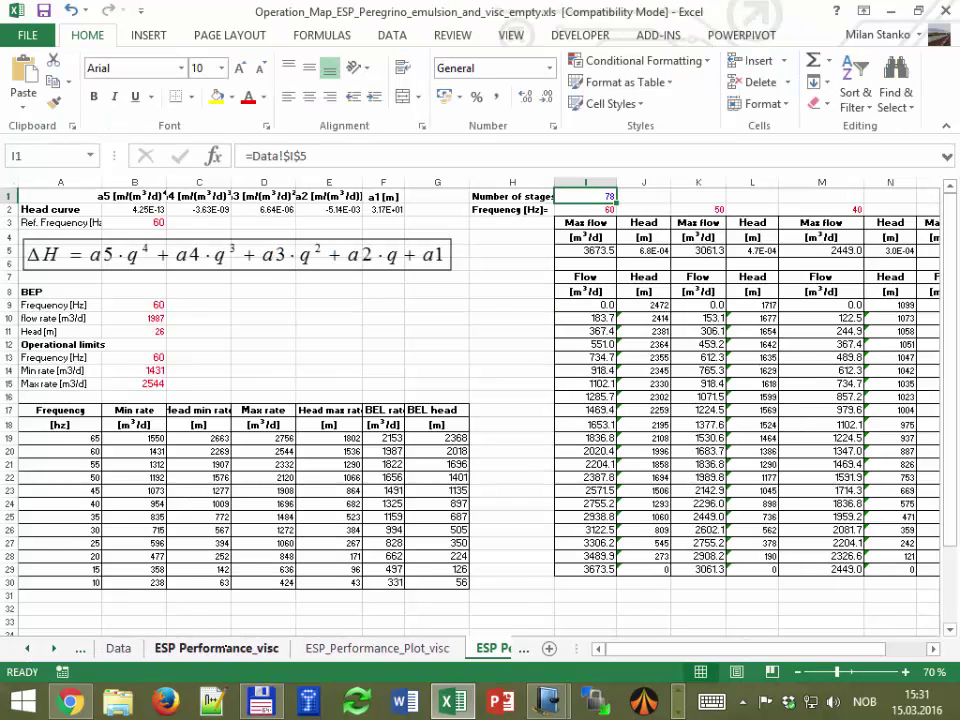
pyautogui.click(222, 648)
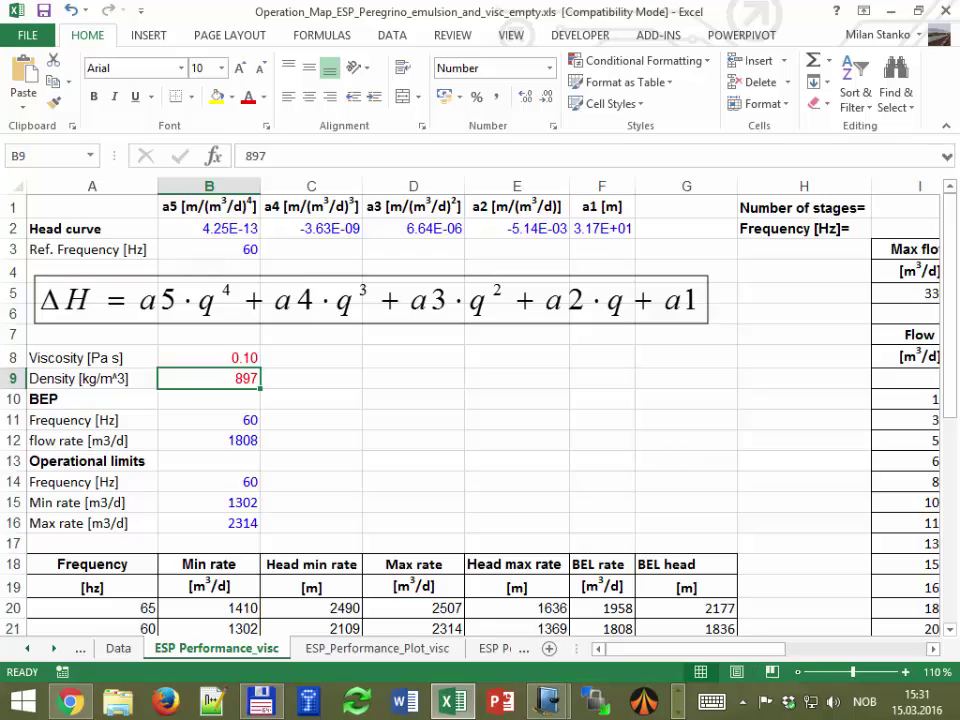
pyautogui.scroll(-3, 598, 504)
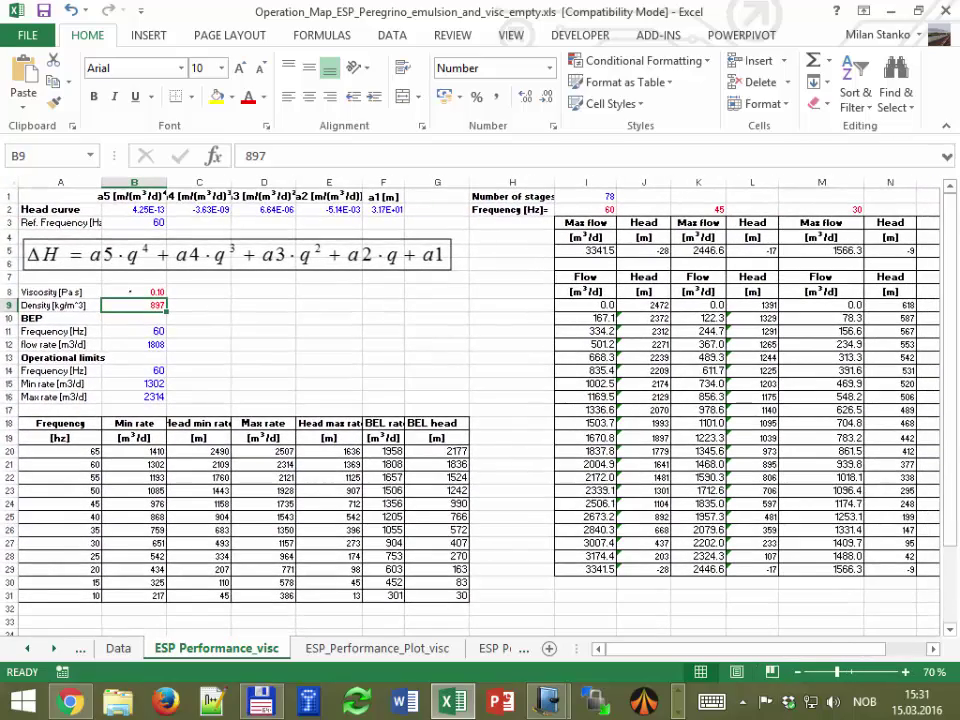
pyautogui.click(129, 289)
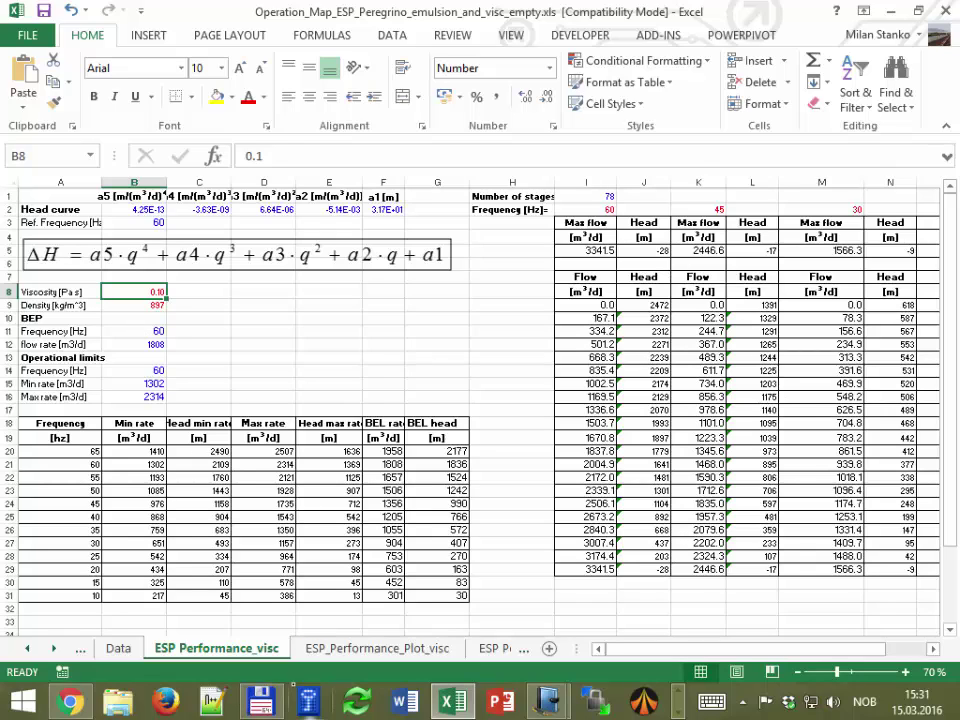
# Open the ESP_Performance_Plot_visc sheet, capture its pump head versus flow rate chart with Snipping Tool, and copy the snip
pyautogui.click(377, 648)
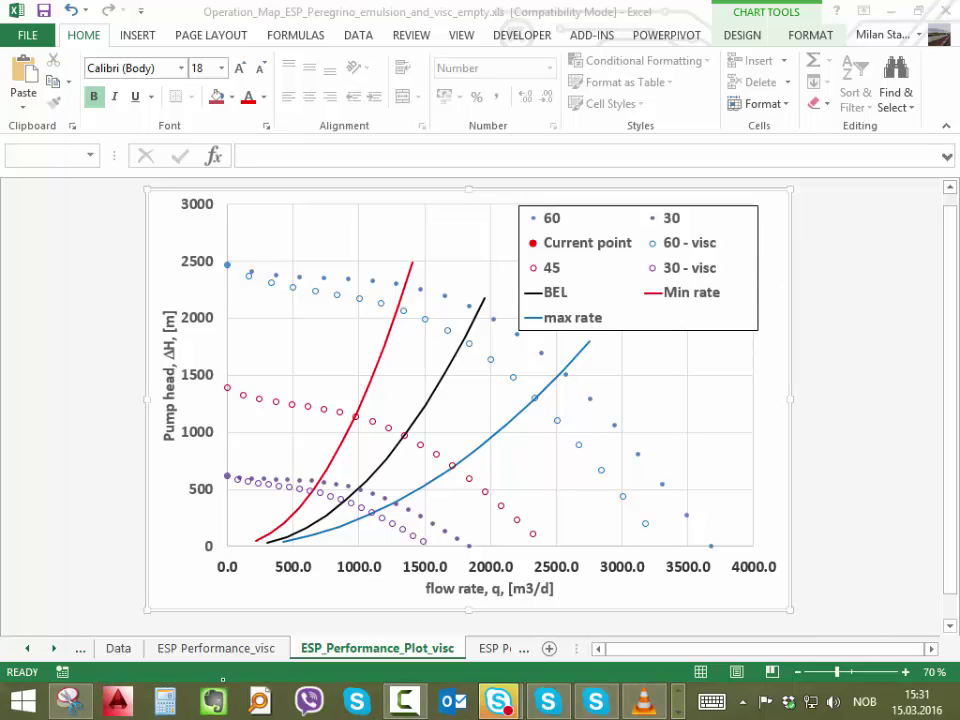
pyautogui.click(69, 700)
pyautogui.click(97, 64)
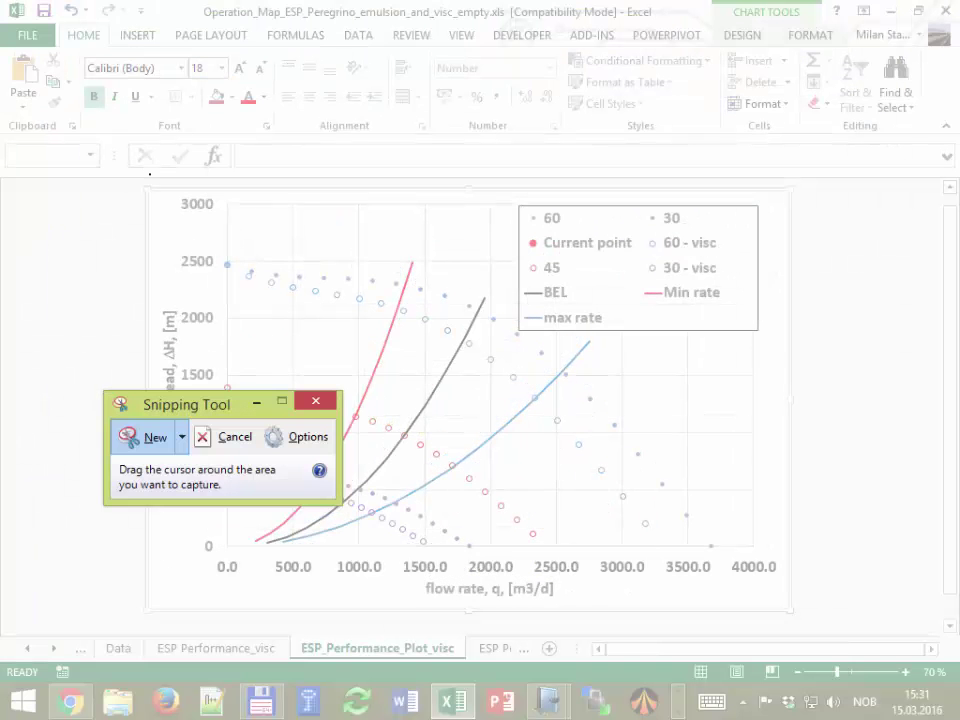
pyautogui.moveTo(157, 193); pyautogui.dragTo(757, 603)
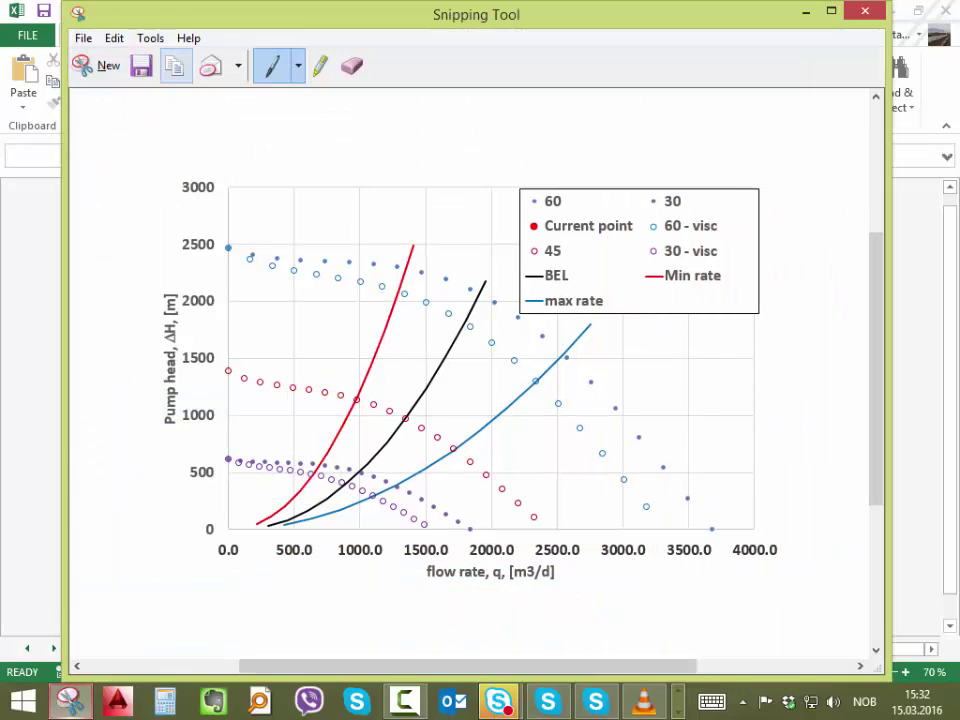
pyautogui.click(113, 37)
pyautogui.click(90, 60)
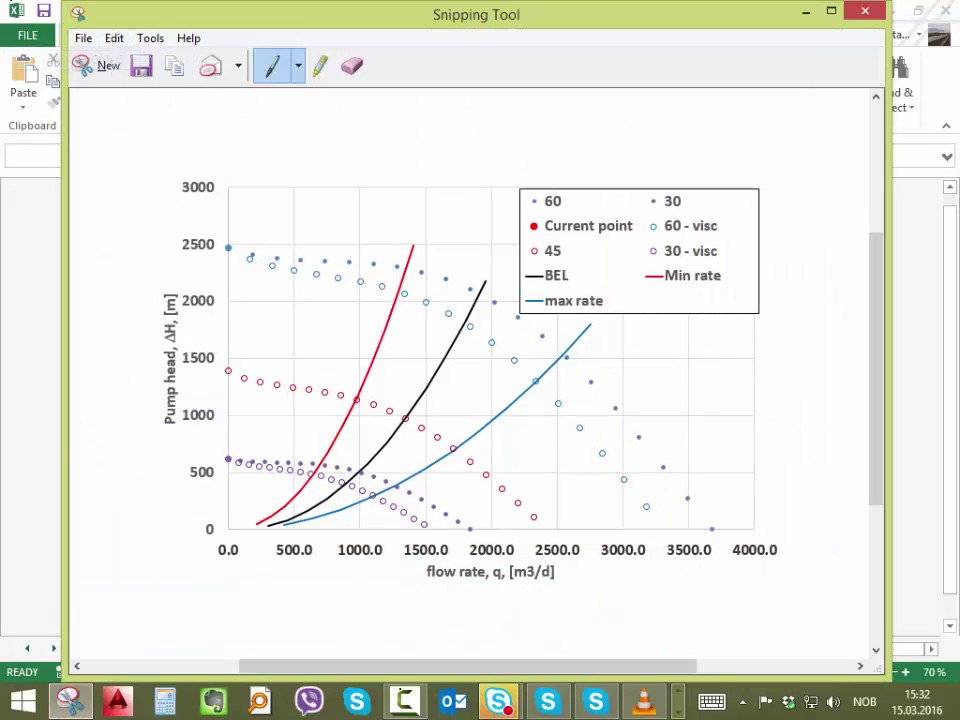
# Return to the 20160315.jnt journal and handwrite "performance curves corrected by viscosity = 100 cp" in purple below the water chart
pyautogui.click(678, 694)
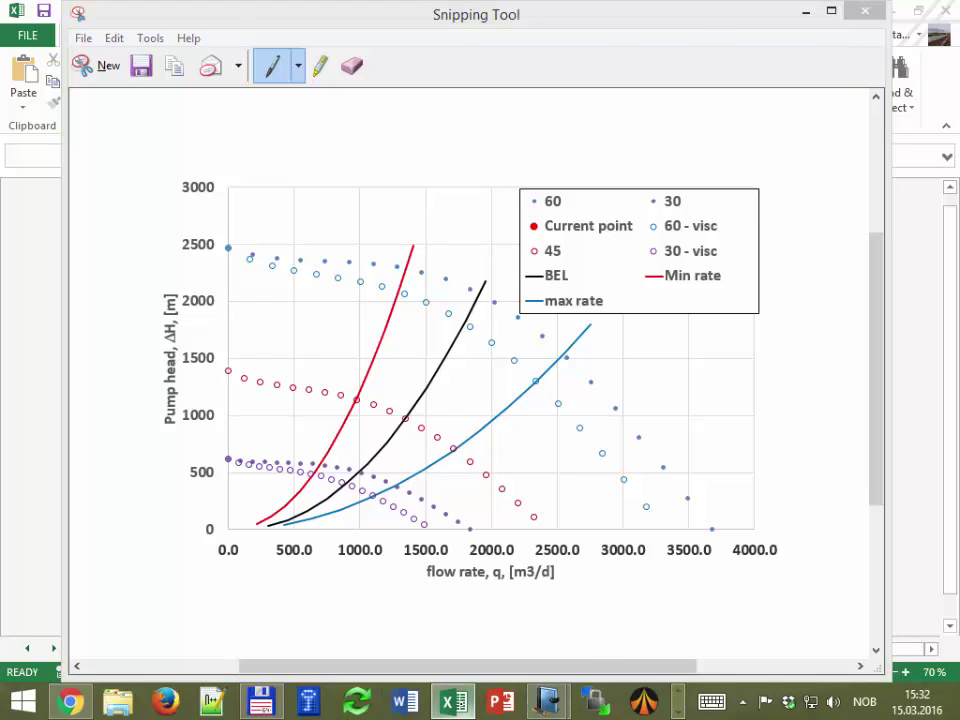
pyautogui.click(452, 700)
pyautogui.moveTo(548, 700)
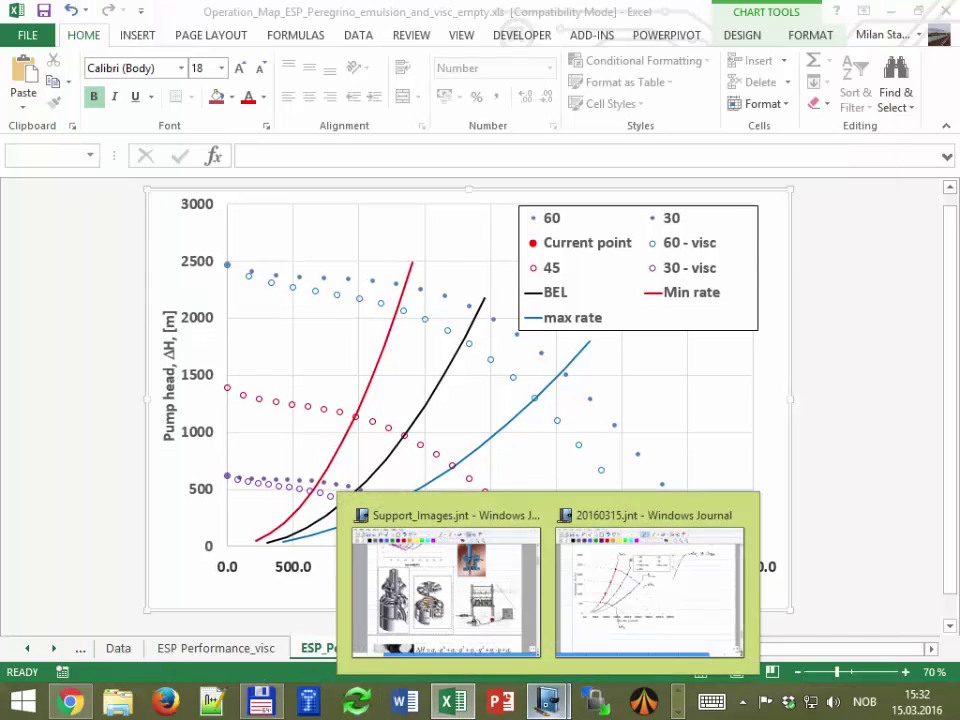
pyautogui.click(650, 585)
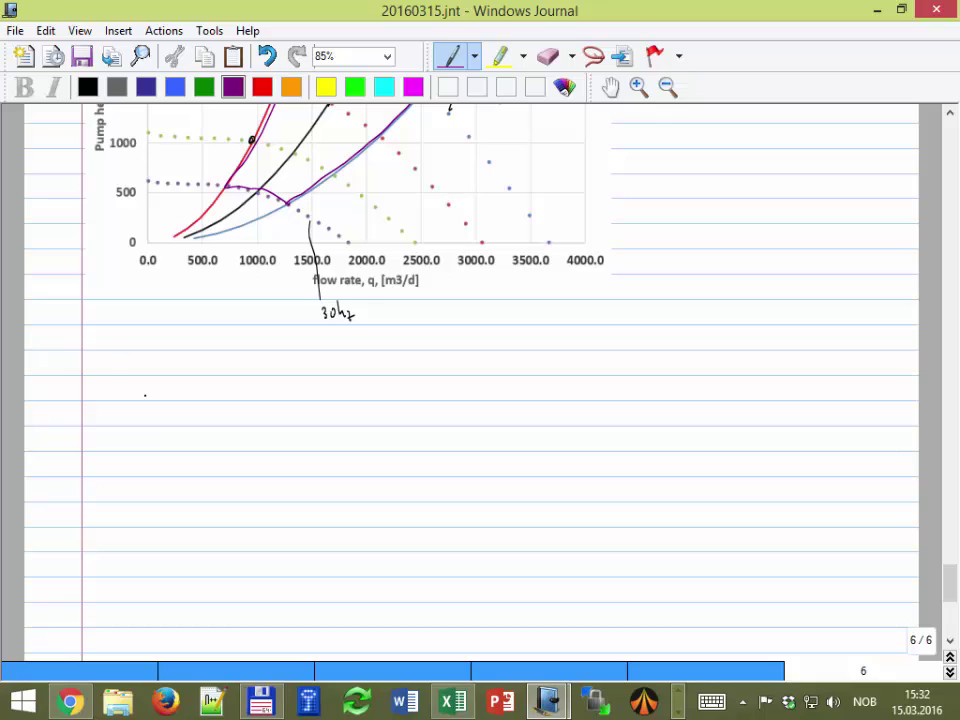
pyautogui.moveTo(138, 372)
pyautogui.mouseDown()
pyautogui.moveTo(160, 362)
pyautogui.moveTo(552, 371)
pyautogui.mouseUp()
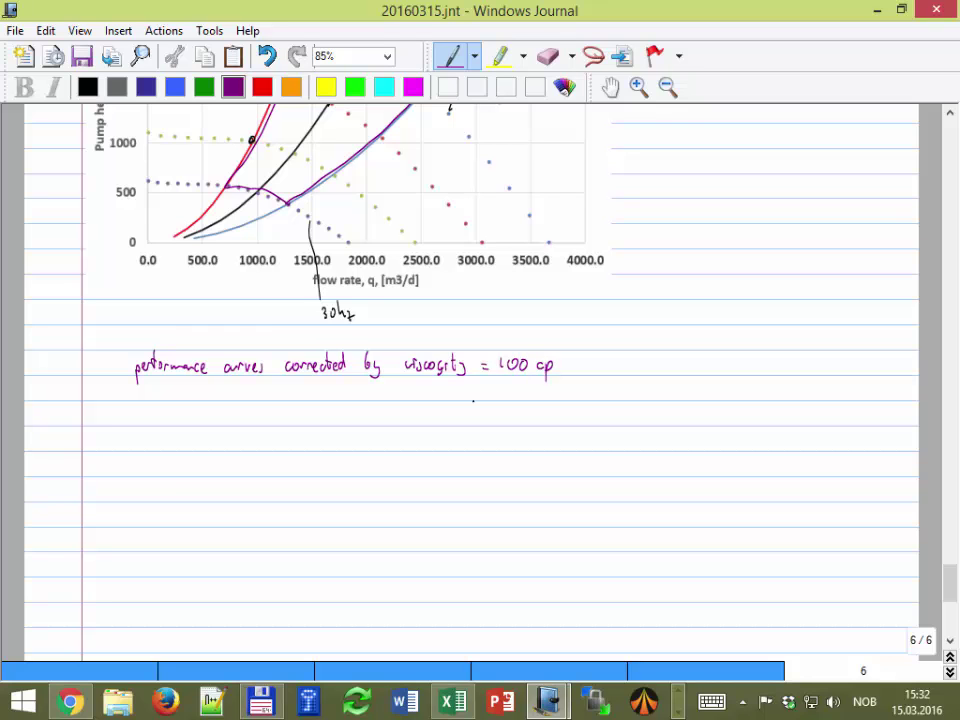
# Paste the viscous performance chart below the note and outline its 30-visc to 60-visc operating envelope in purple
pyautogui.scroll(-3, 102, 462)
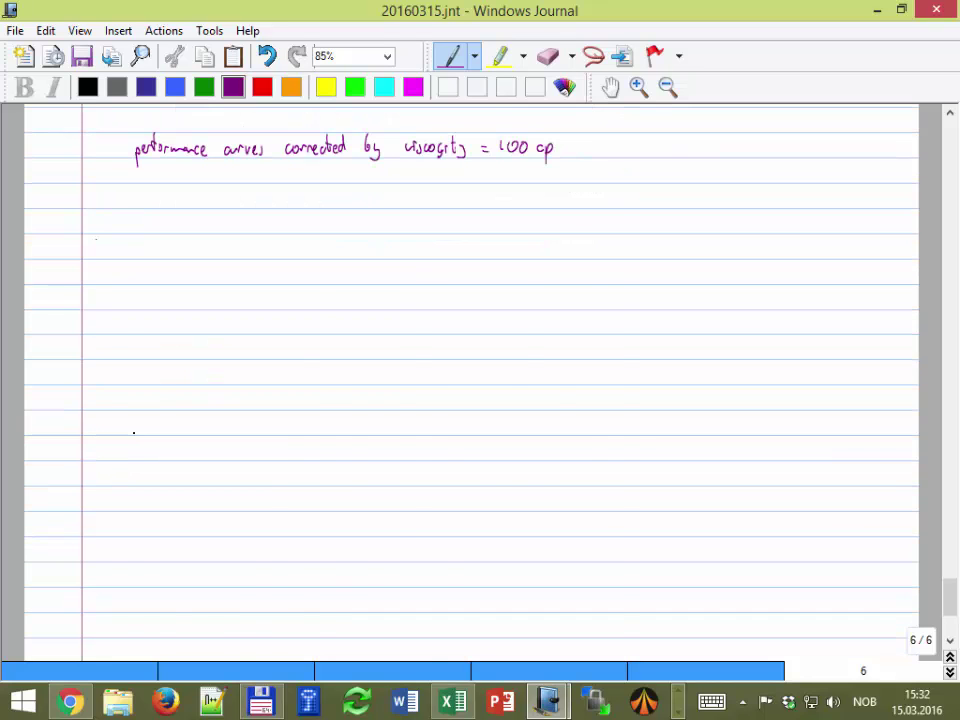
pyautogui.hotkey('ctrl', 'v')
pyautogui.scroll(1, 289, 364)
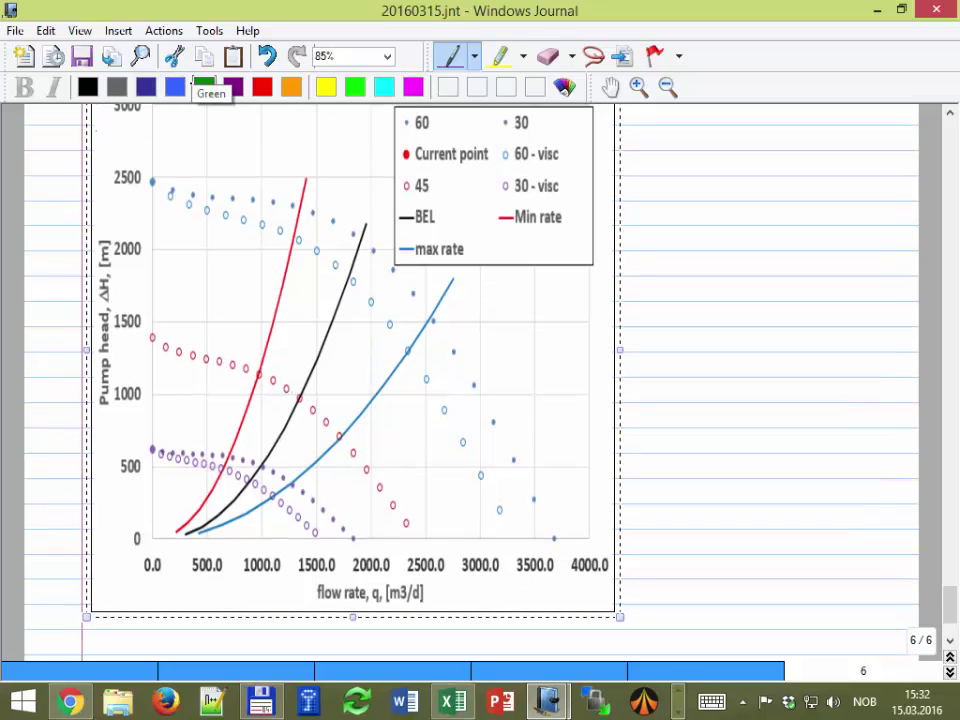
pyautogui.click(88, 87)
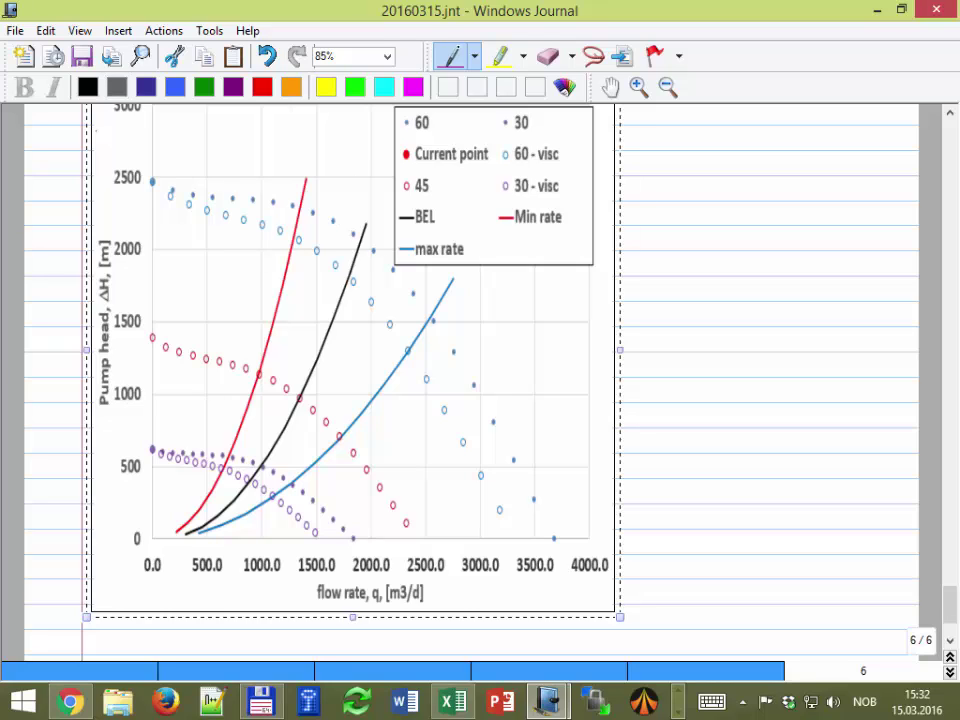
pyautogui.click(233, 87)
pyautogui.moveTo(302, 208)
pyautogui.mouseDown()
pyautogui.moveTo(338, 224)
pyautogui.moveTo(322, 251)
pyautogui.moveTo(405, 350)
pyautogui.mouseUp()
pyautogui.moveTo(298, 238)
pyautogui.mouseDown()
pyautogui.moveTo(227, 467)
pyautogui.moveTo(270, 496)
pyautogui.moveTo(307, 476)
pyautogui.moveTo(406, 350)
pyautogui.mouseUp()
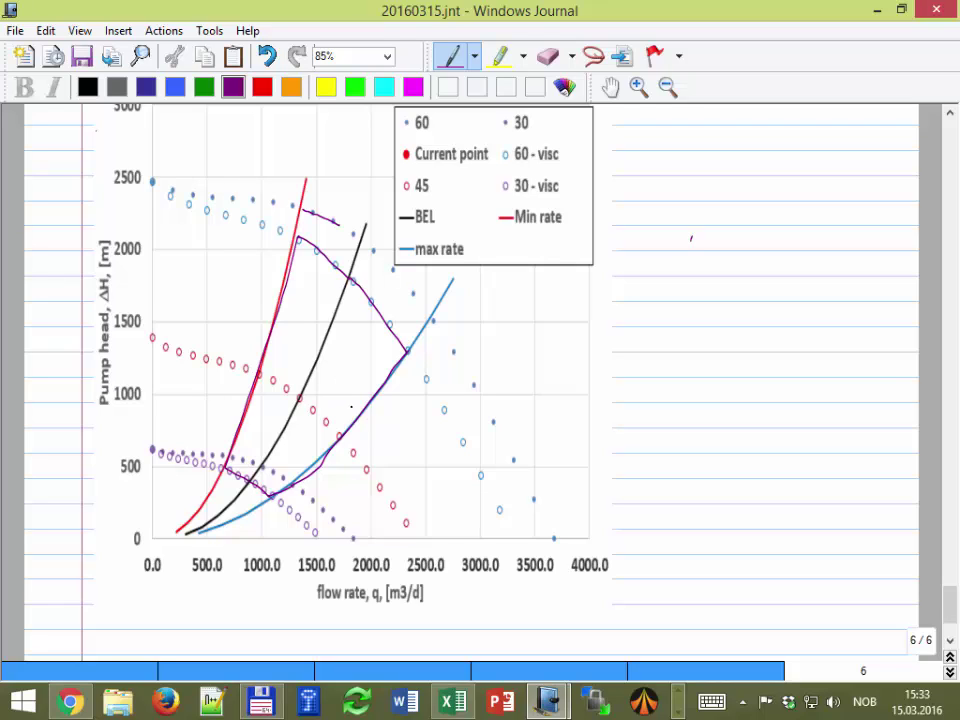
# Mark operating points in purple near the max rate curve, with a dashed vertical line up from about 1750 m3/d
pyautogui.click(350, 413)
pyautogui.moveTo(342, 537); pyautogui.dragTo(347, 410)
pyautogui.scroll(-3, 470, 380)
pyautogui.scroll(2, 470, 380)
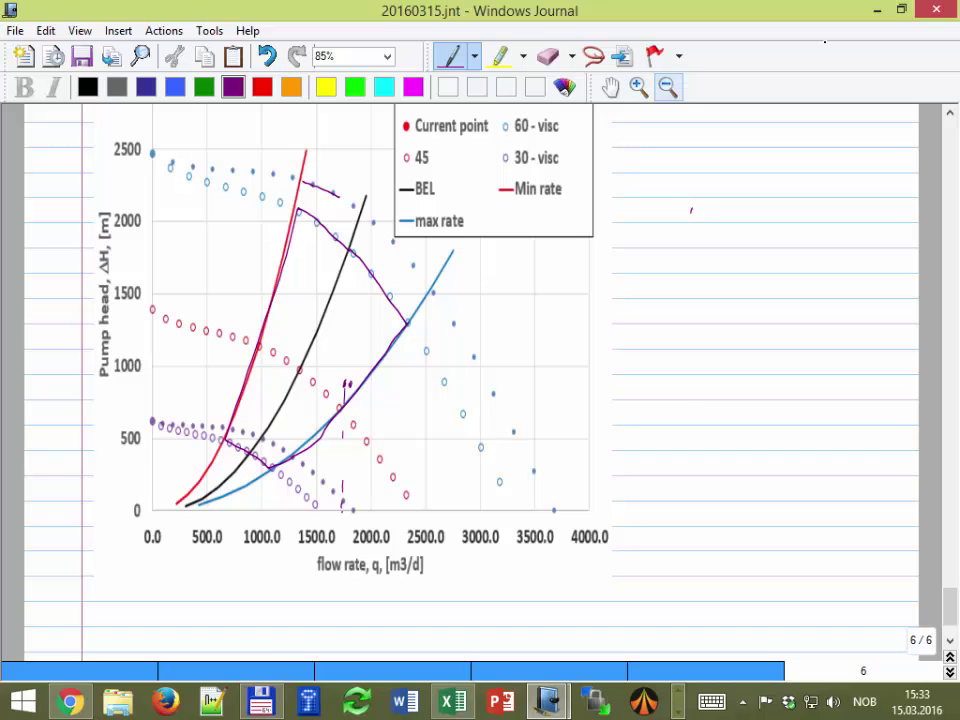
# Switch to Excel and try to set the Current point series' X values to Data!$F$17:$F$21 in the viscous performance chart
pyautogui.hotkey('alt', 'Tab')
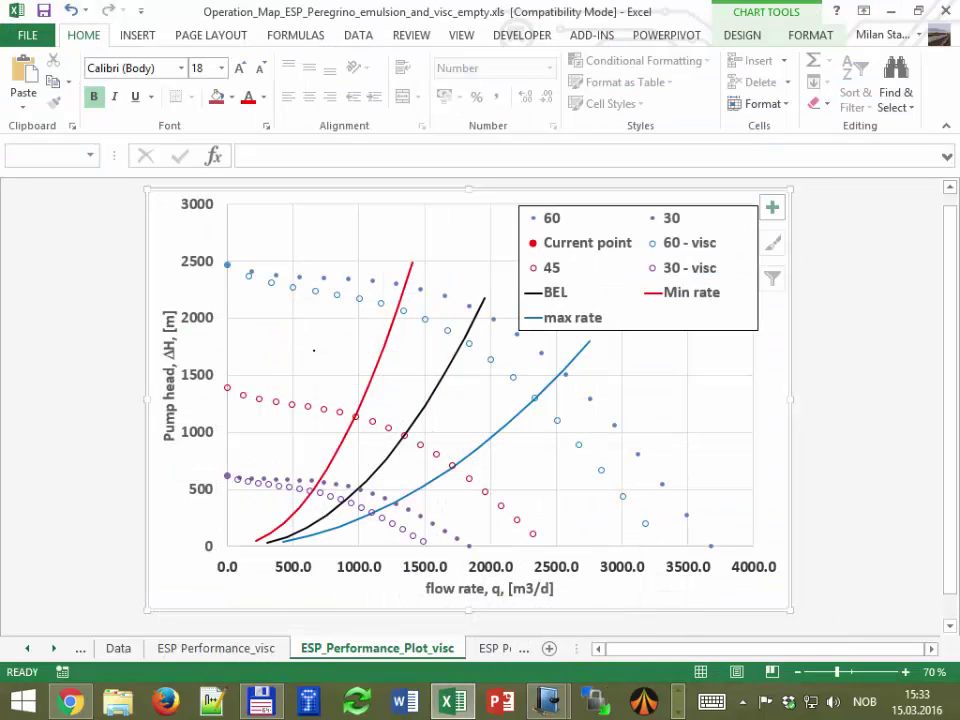
pyautogui.rightClick(314, 350)
pyautogui.click(370, 453)
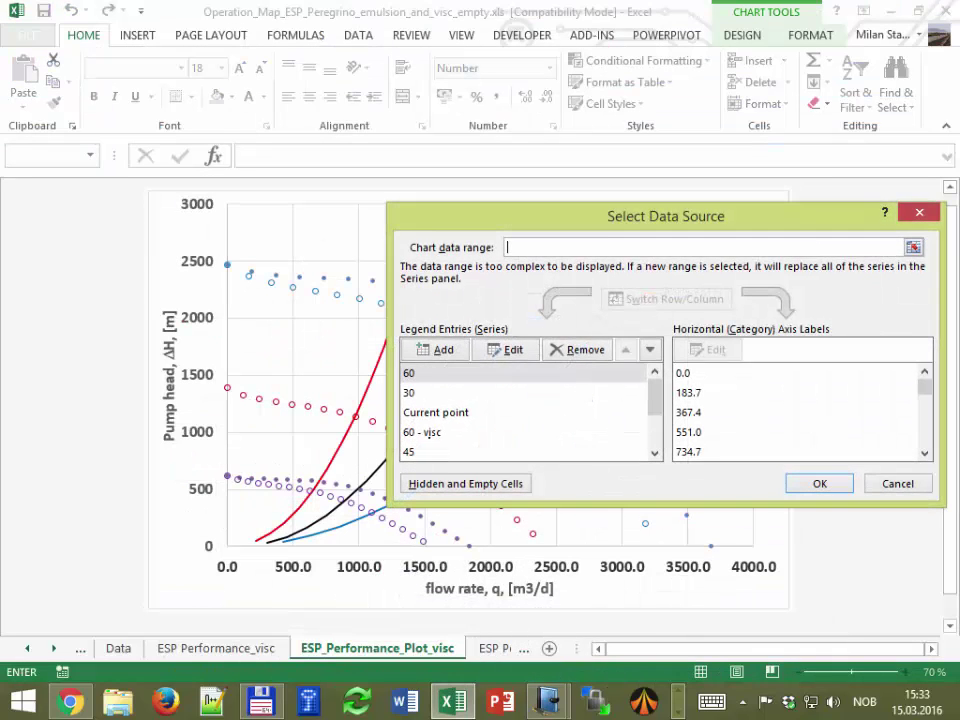
pyautogui.click(483, 374)
pyautogui.click(452, 413)
pyautogui.click(505, 349)
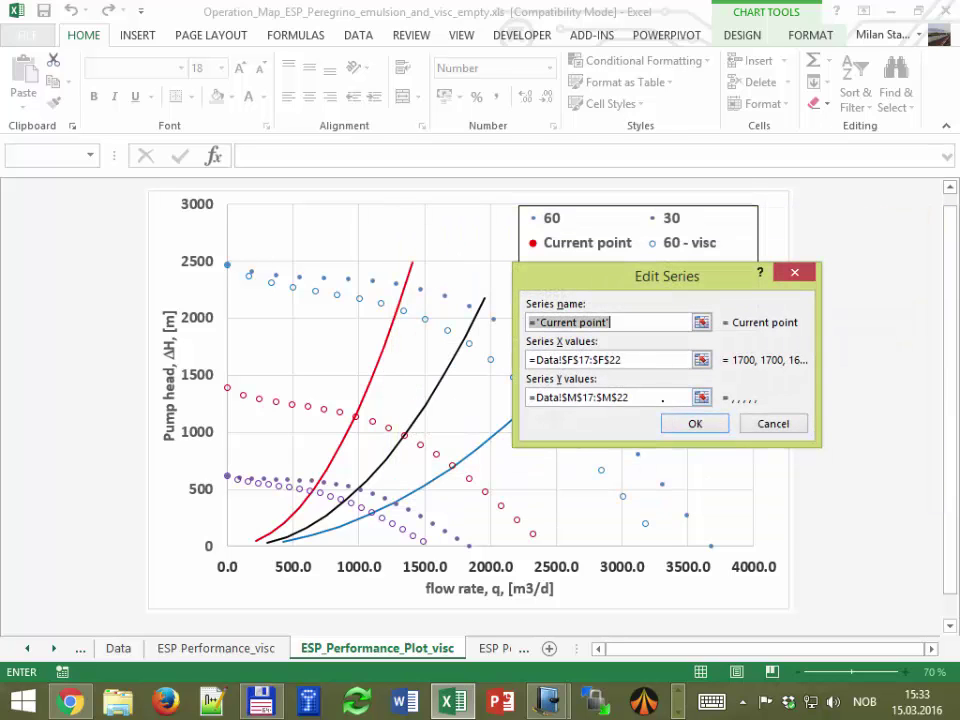
pyautogui.click(700, 372)
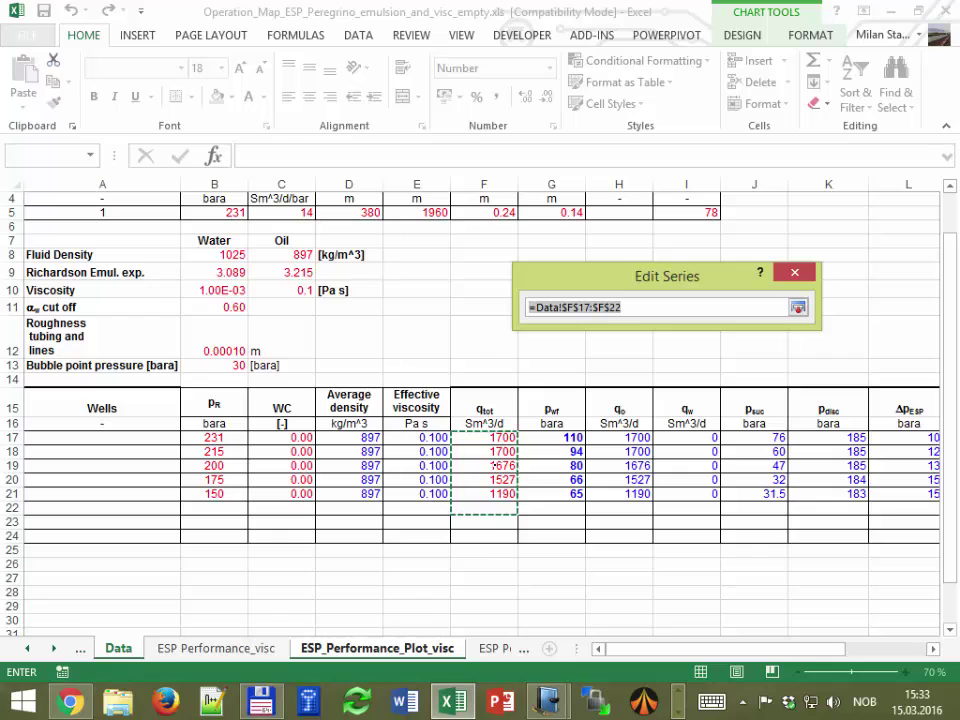
pyautogui.moveTo(484, 437); pyautogui.dragTo(488, 493)
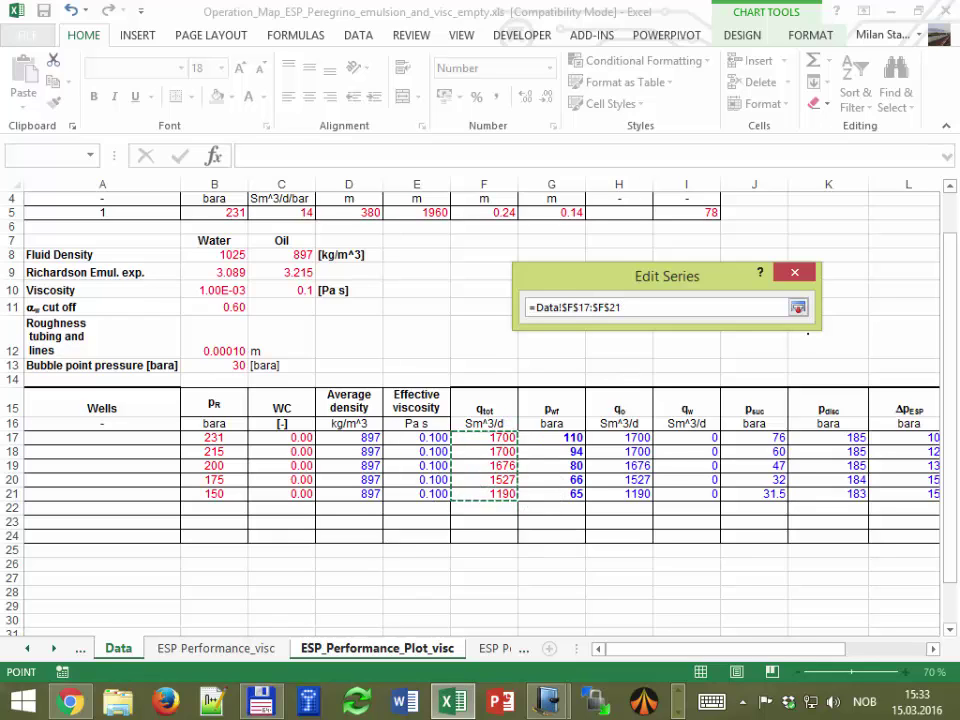
pyautogui.click(797, 307)
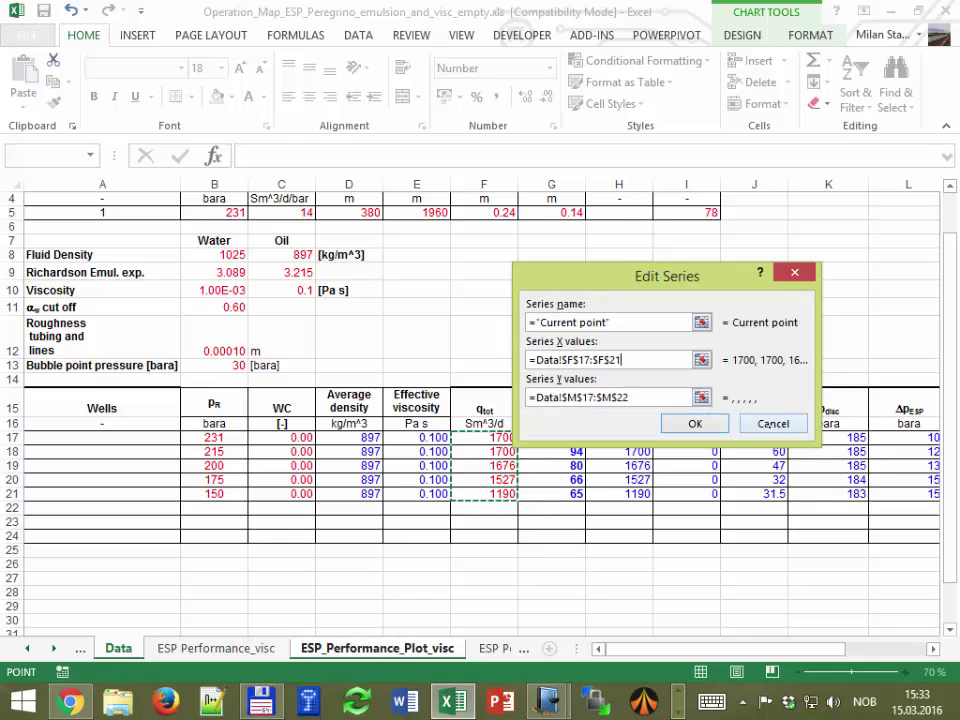
pyautogui.press('Return')
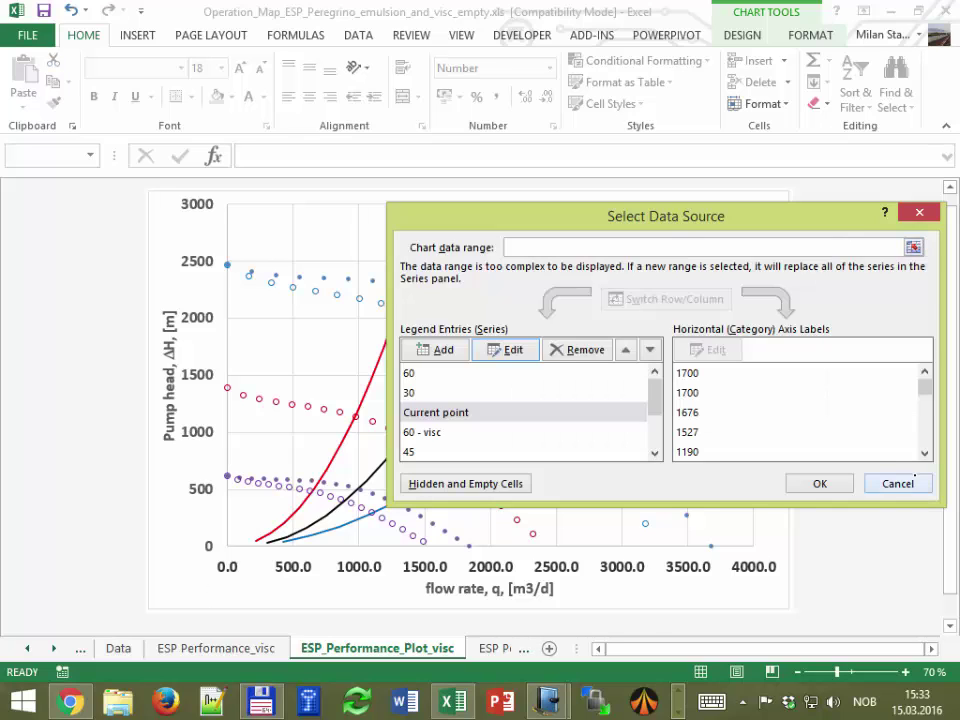
pyautogui.press('Return')
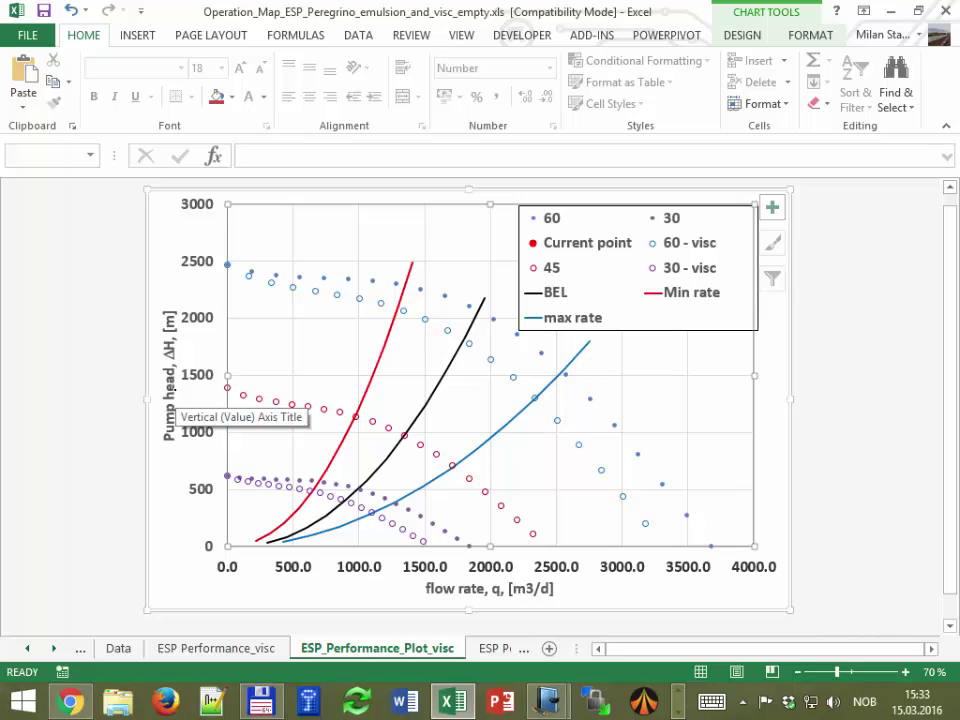
# On the Data sheet, enter the formula =L17/(D17*9.81) for the ESP head in cell M17
pyautogui.click(118, 648)
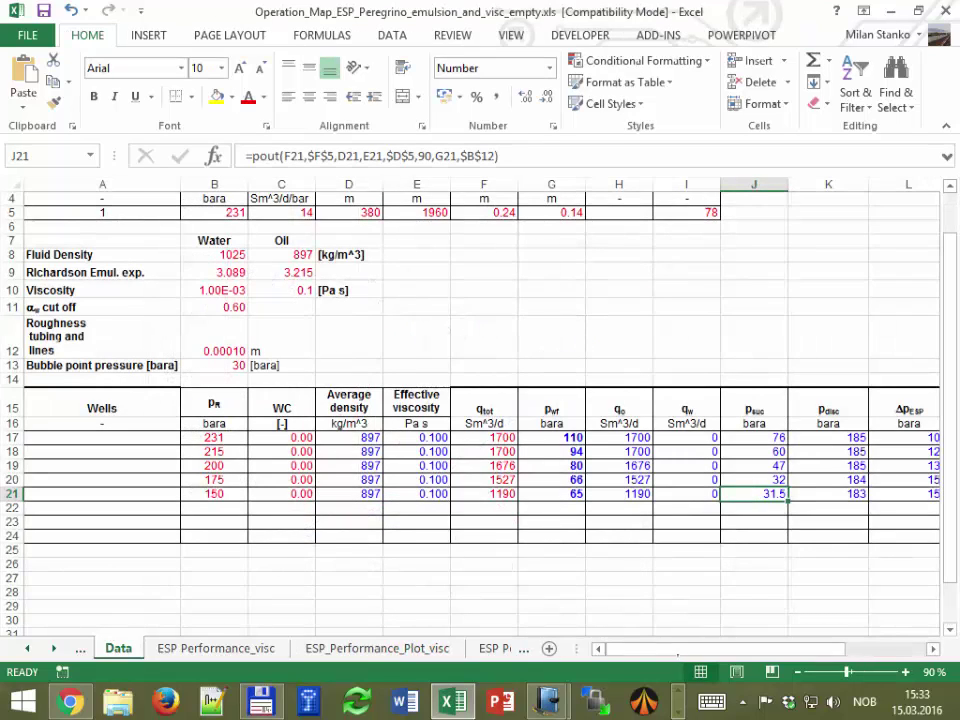
pyautogui.moveTo(660, 648); pyautogui.dragTo(720, 648)
pyautogui.click(620, 437)
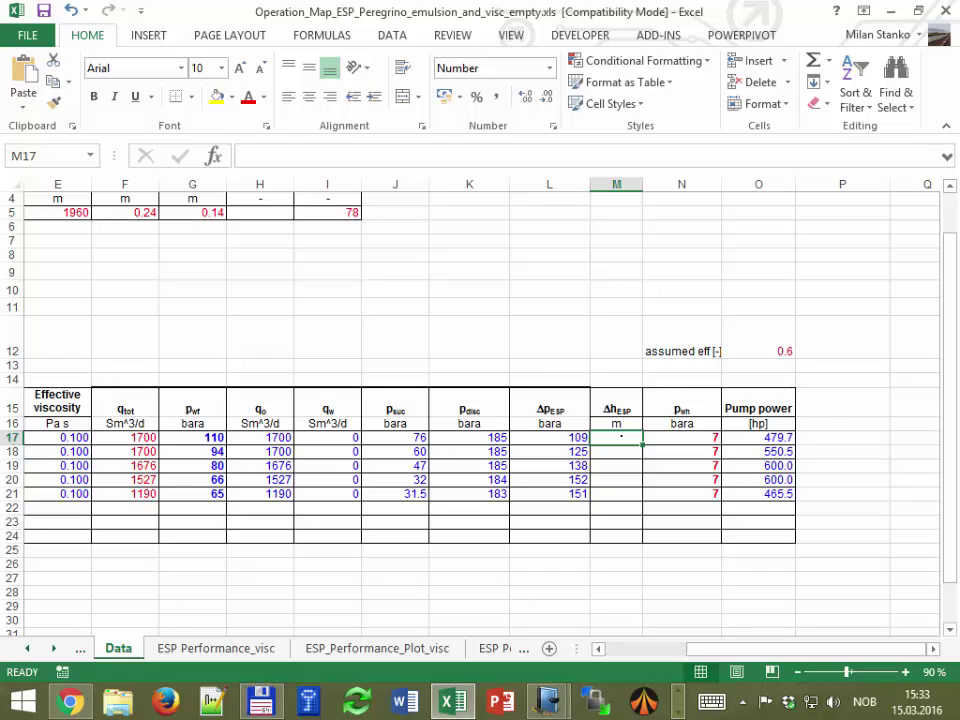
pyautogui.write('=')
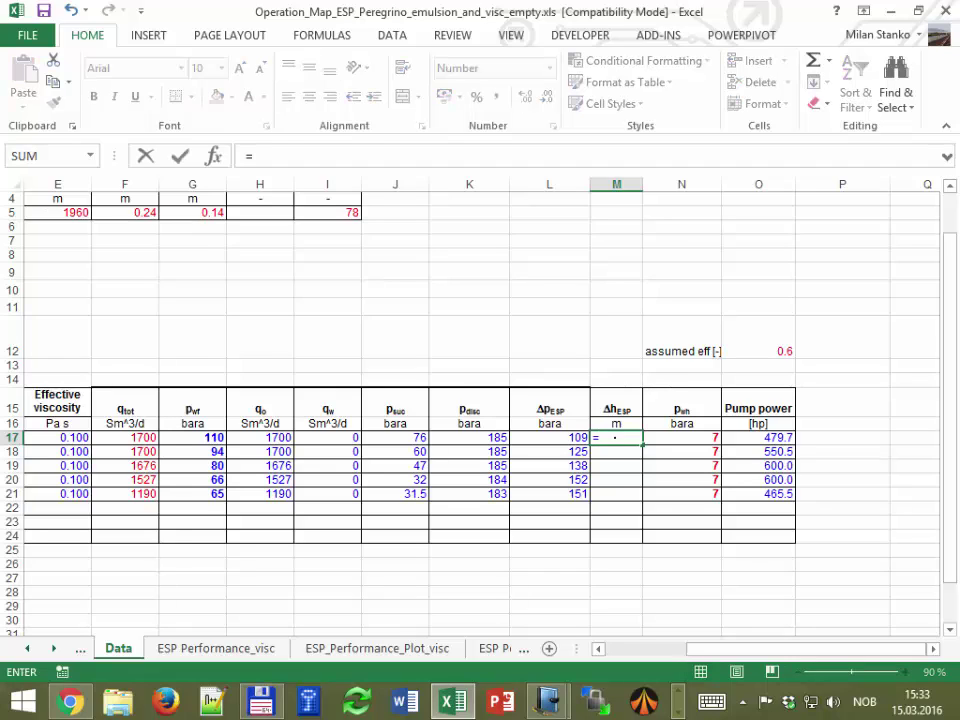
pyautogui.click(576, 434)
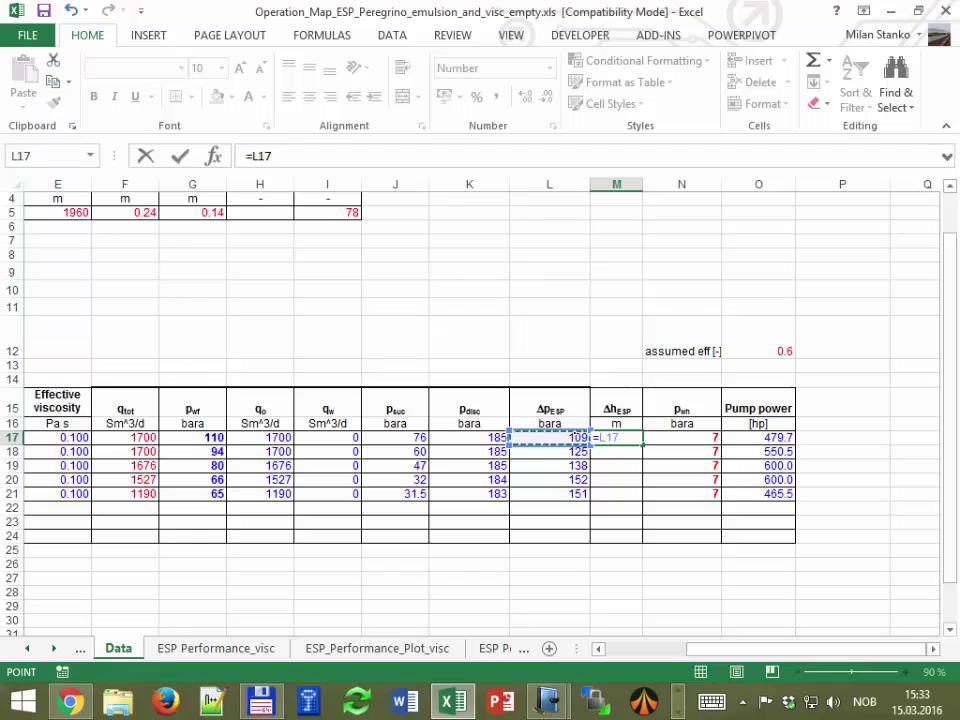
pyautogui.write('/')
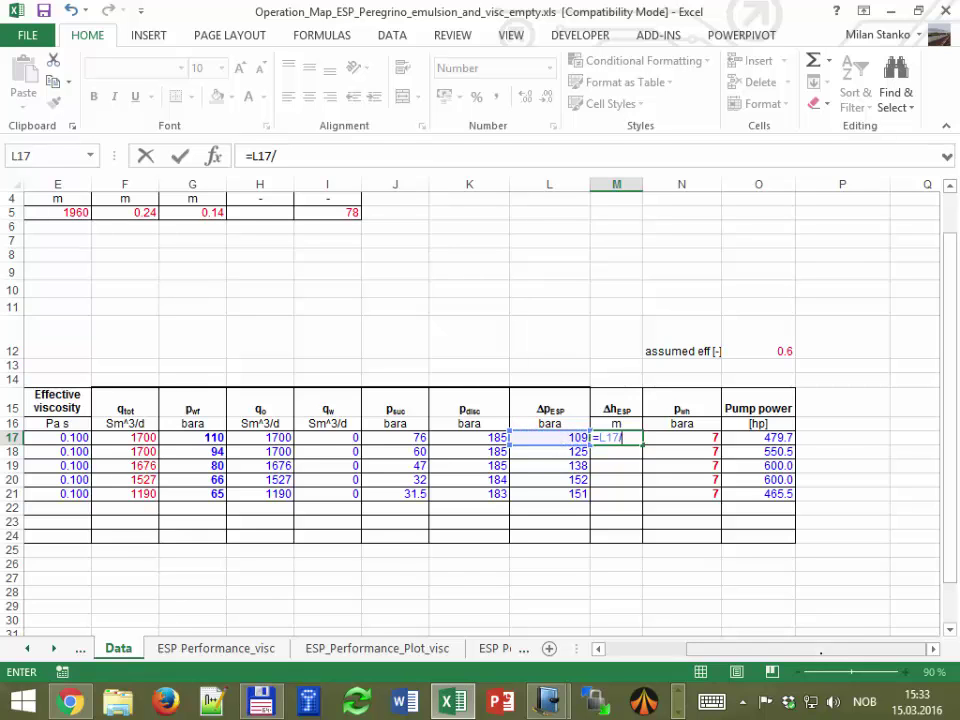
pyautogui.moveTo(845, 649); pyautogui.dragTo(758, 650)
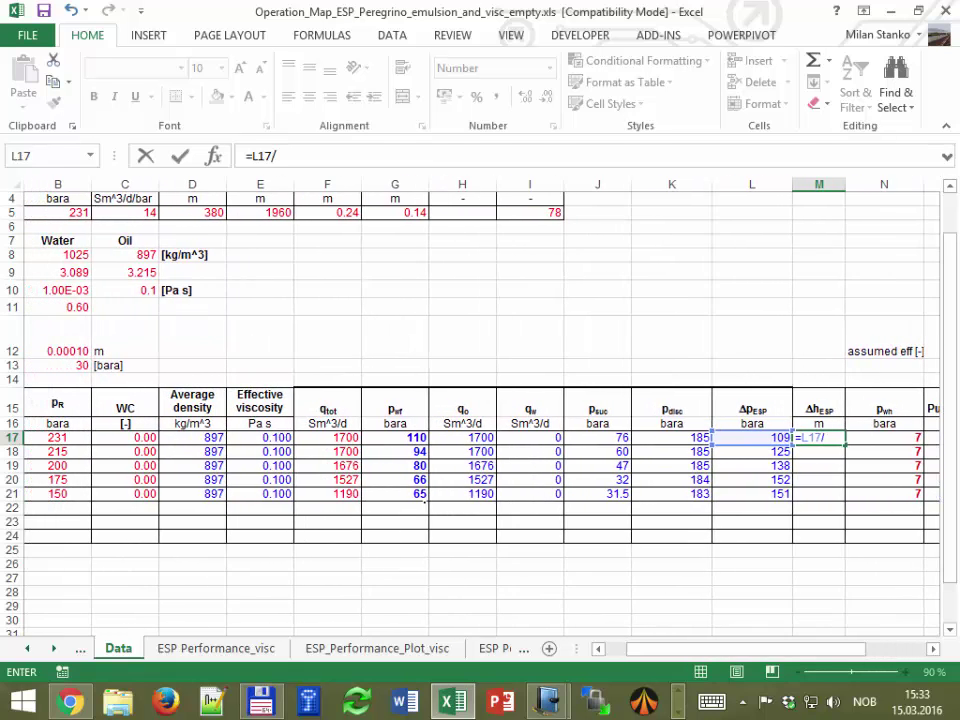
pyautogui.write('(')
pyautogui.click(179, 438)
pyautogui.write('*')
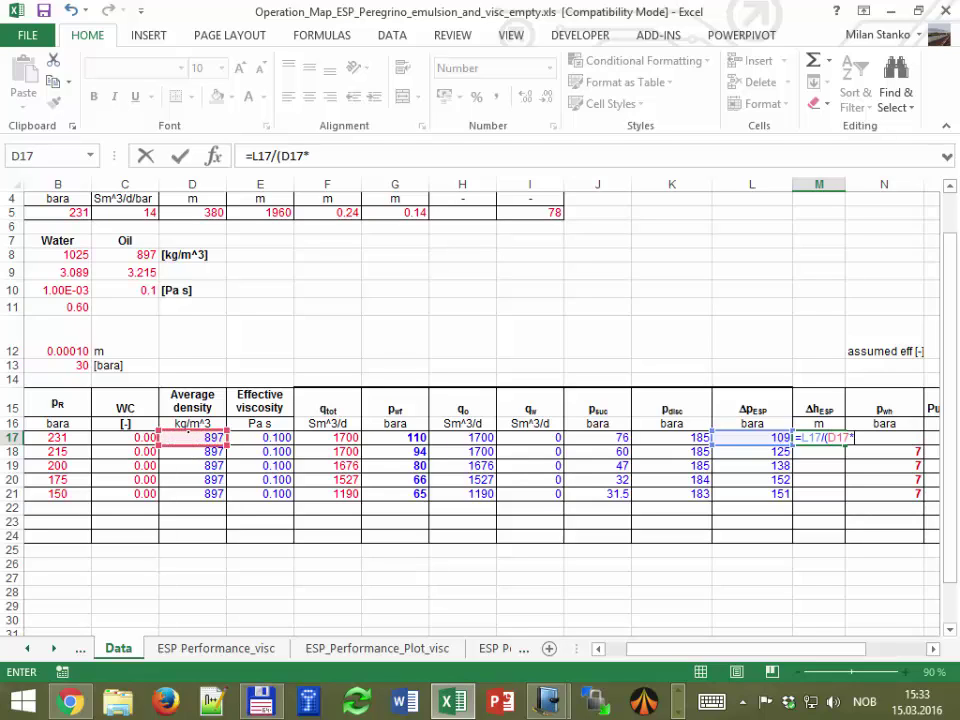
pyautogui.write('9.81)')
pyautogui.press('Return')
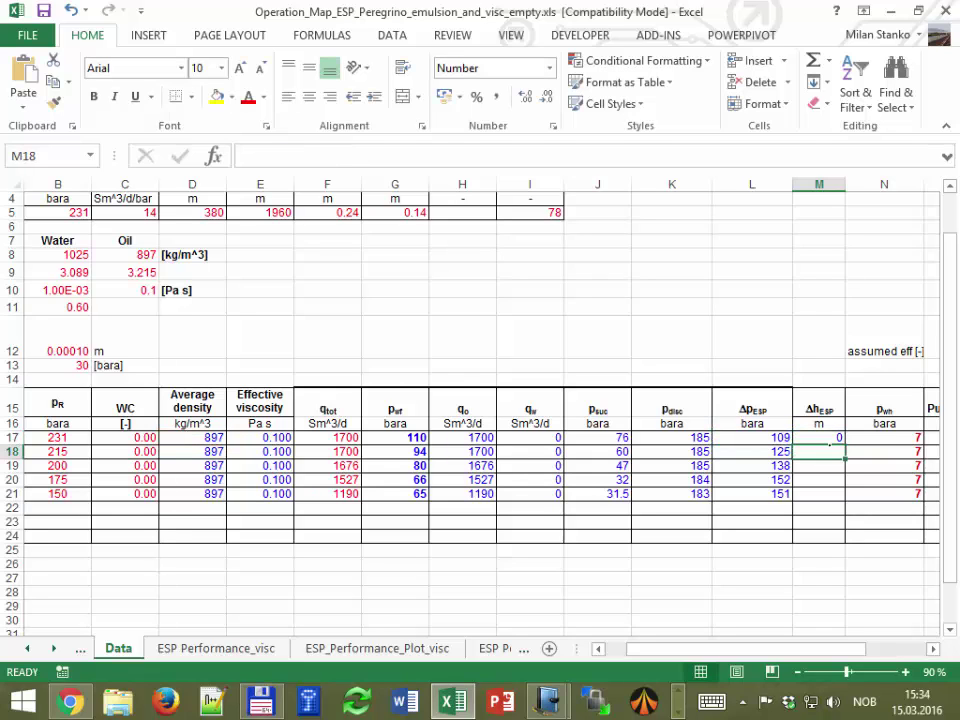
# Correct the ESP head formula in M17 to =L17*1e5/(D17*9.81) and fill it down to M21
pyautogui.click(828, 437)
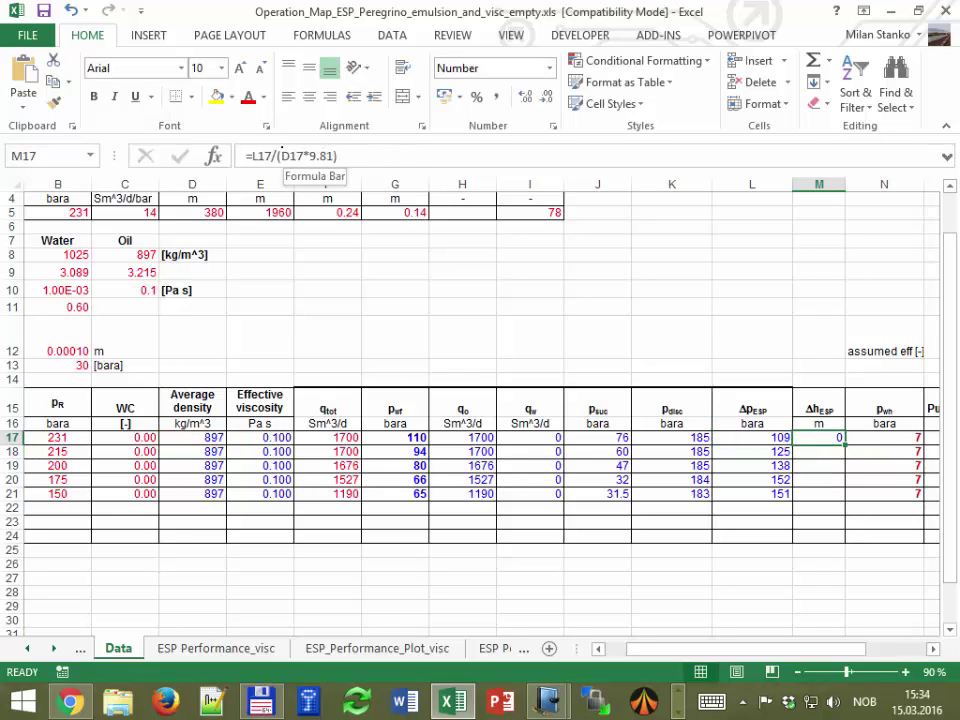
pyautogui.click(283, 156)
pyautogui.write('*1')
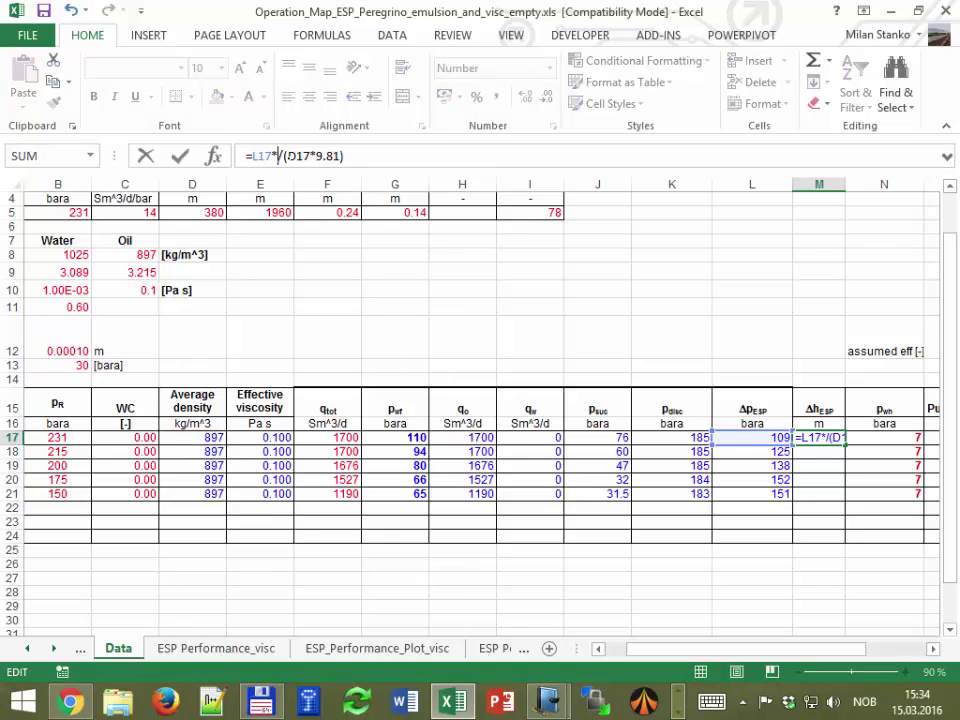
pyautogui.write('e5')
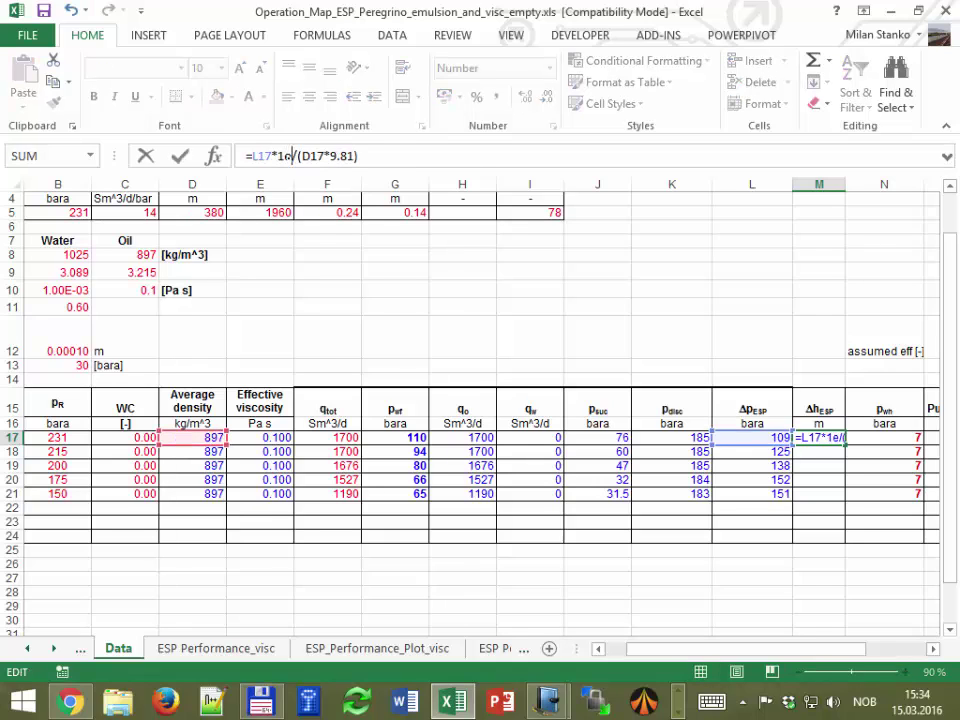
pyautogui.press('Return')
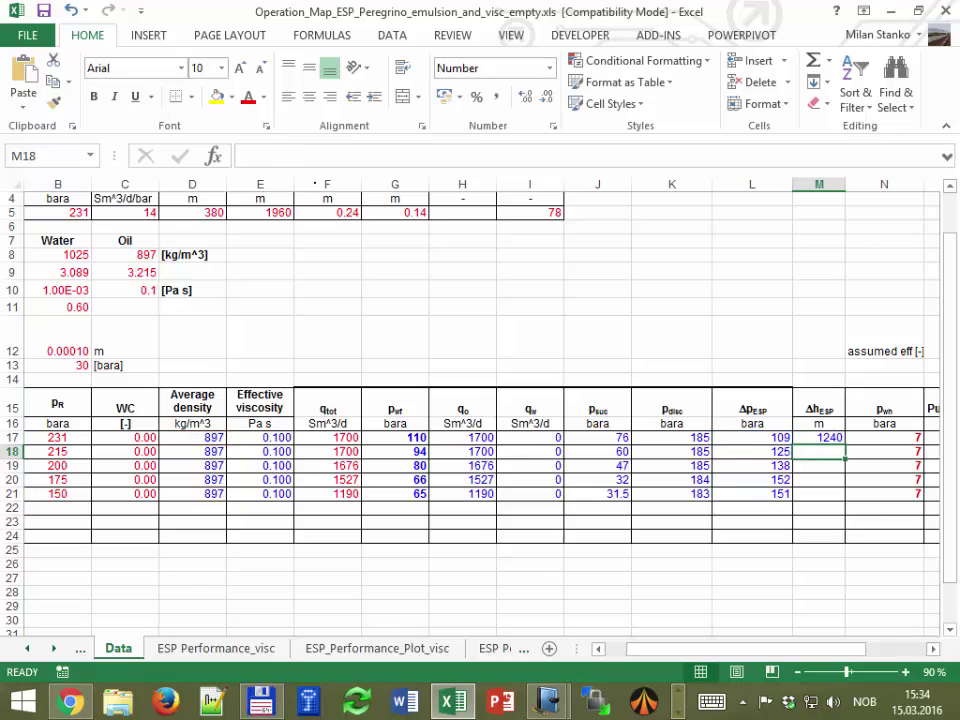
pyautogui.click(836, 439)
pyautogui.moveTo(845, 446); pyautogui.dragTo(845, 500)
# Open the ESP_Performance_Plot_visc sheet, capture the chart with its red Current point markers using Snipping Tool, and copy the snip
pyautogui.hotkey('ctrl', 'pagedown')
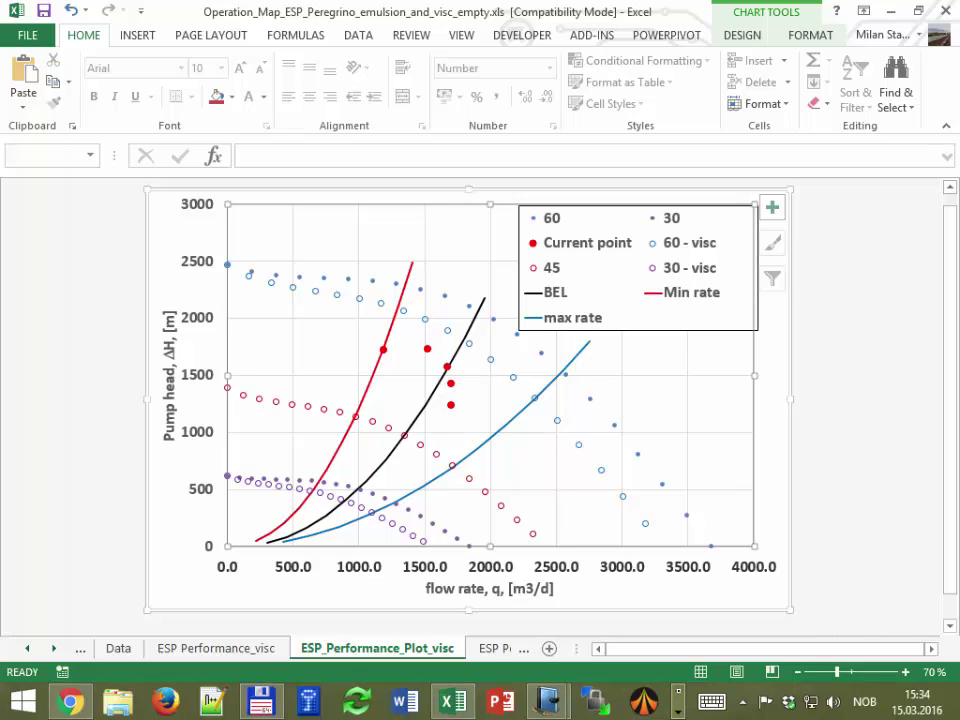
pyautogui.press('F10')
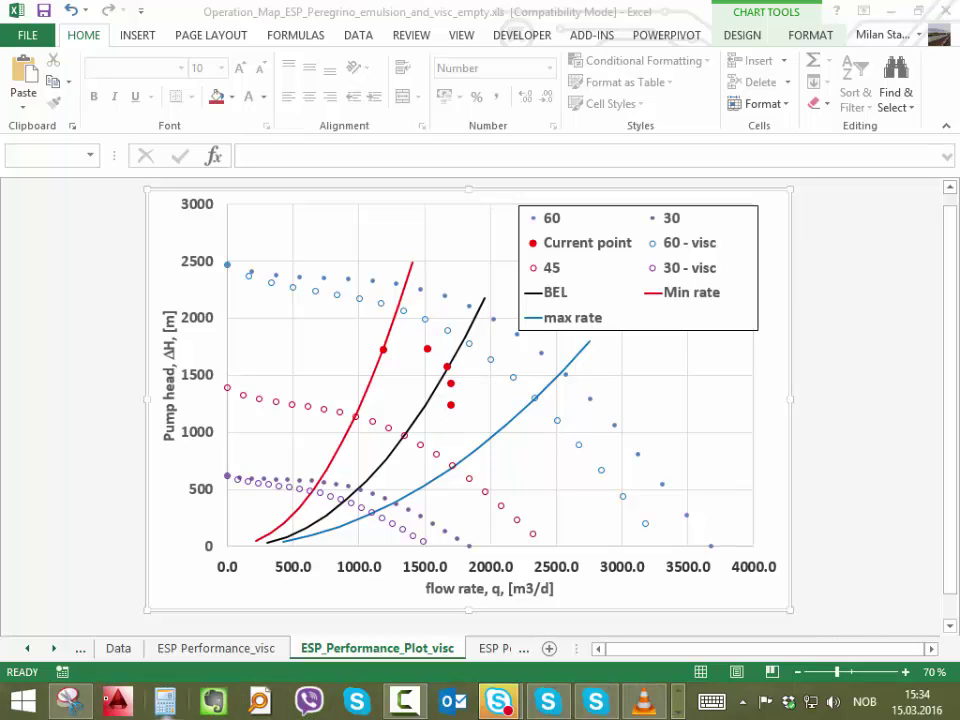
pyautogui.click(92, 66)
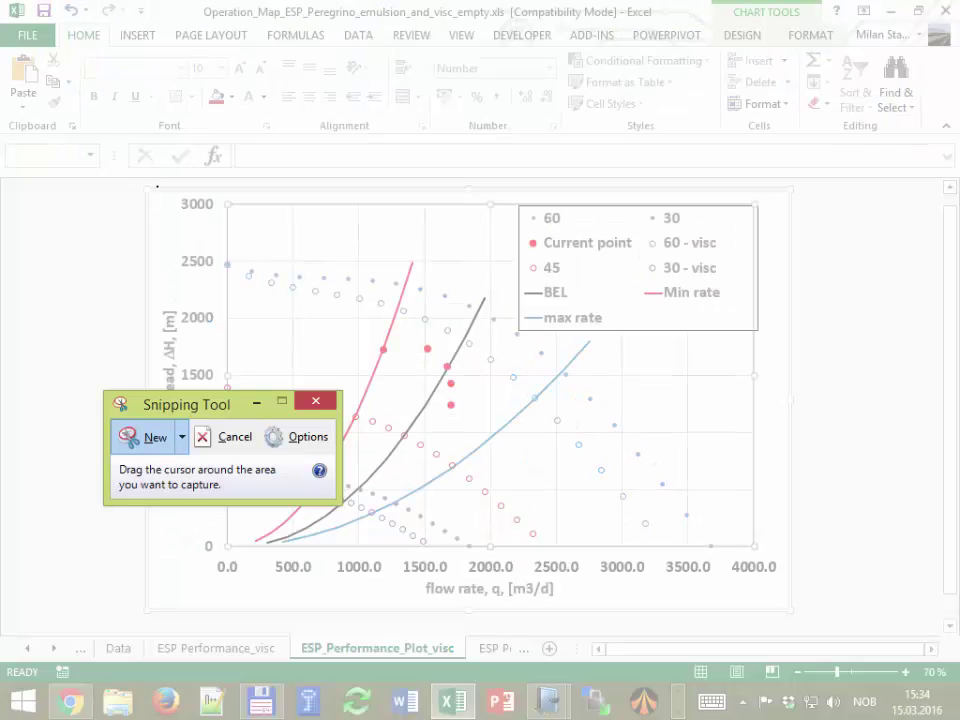
pyautogui.moveTo(155, 190); pyautogui.dragTo(783, 601)
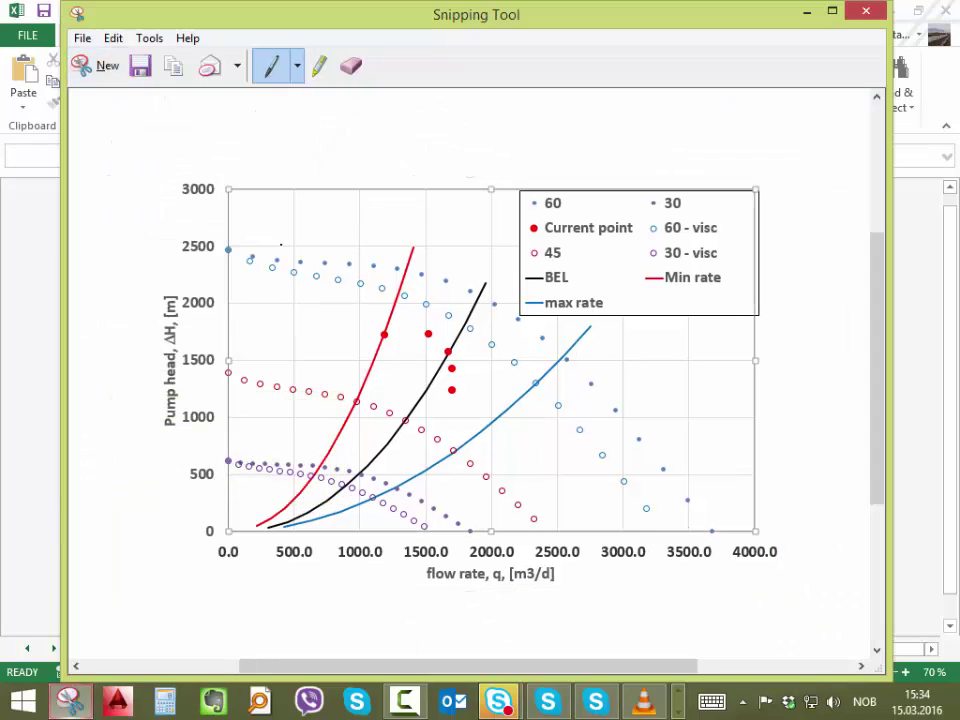
pyautogui.click(113, 38)
pyautogui.click(110, 56)
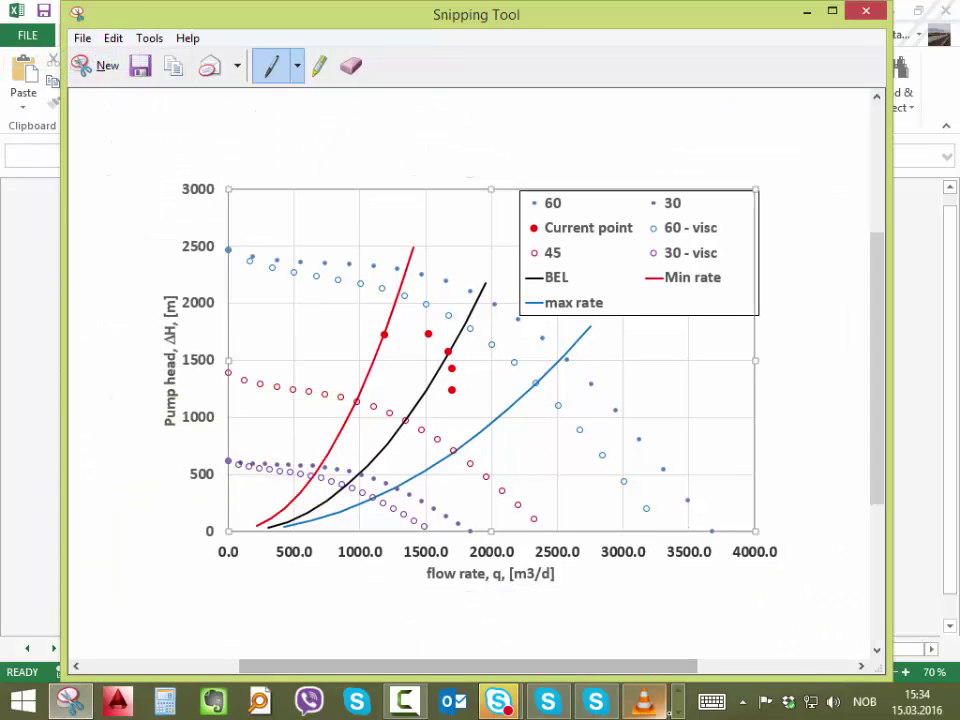
# Return to the 20160315.jnt journal, paste the captured chart on a new page 7, and enlarge it
pyautogui.click(679, 692)
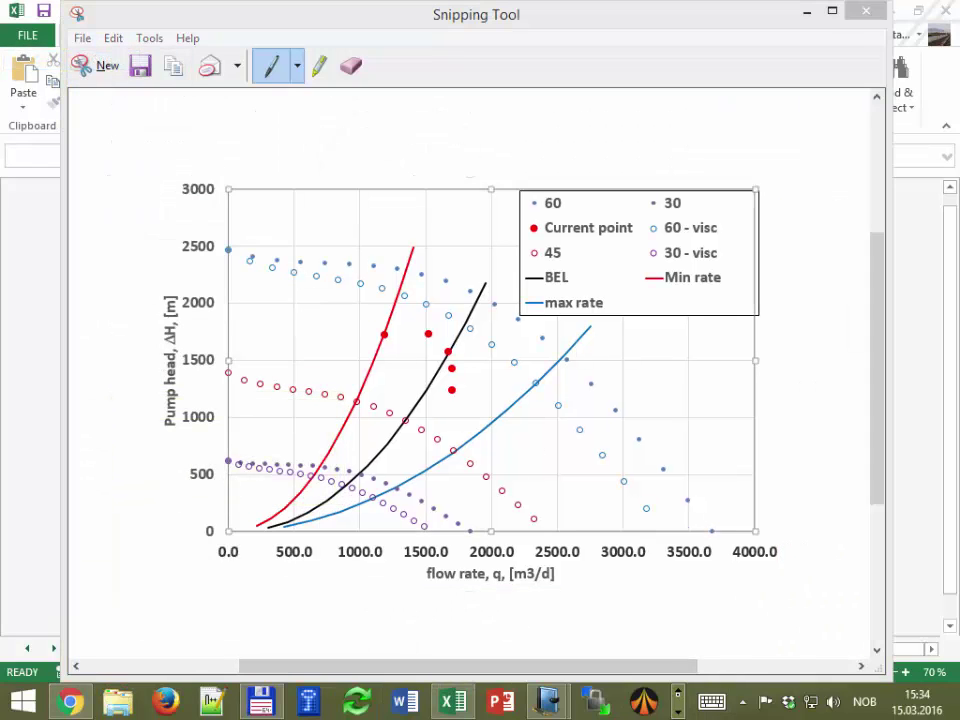
pyautogui.moveTo(548, 703)
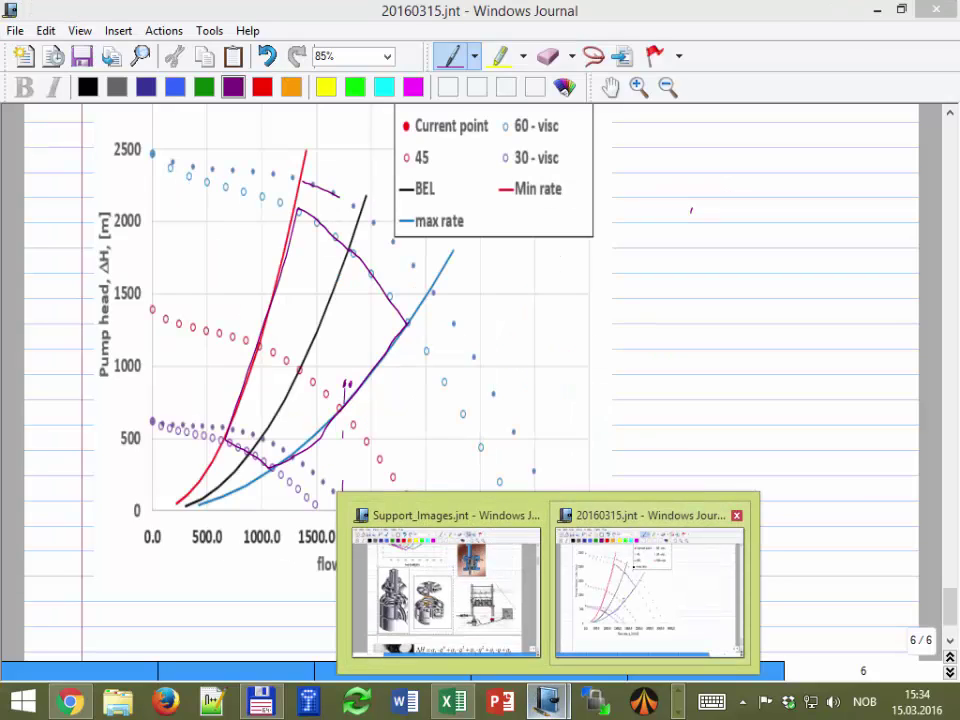
pyautogui.click(650, 590)
pyautogui.scroll(-3, 360, 490)
pyautogui.press('pagedown')
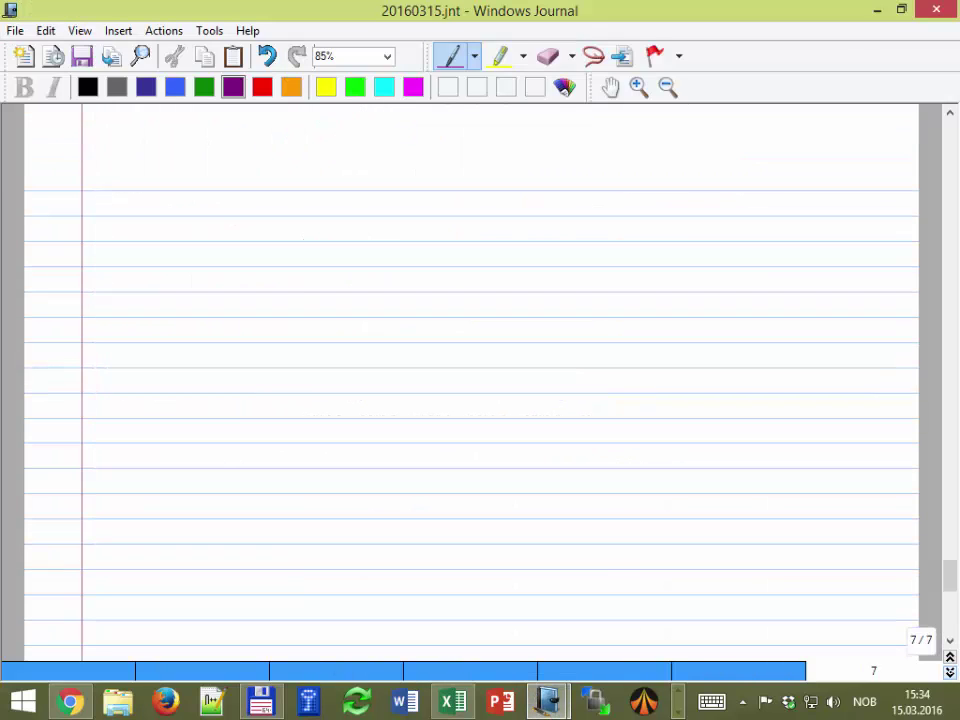
pyautogui.hotkey('ctrl', 'v')
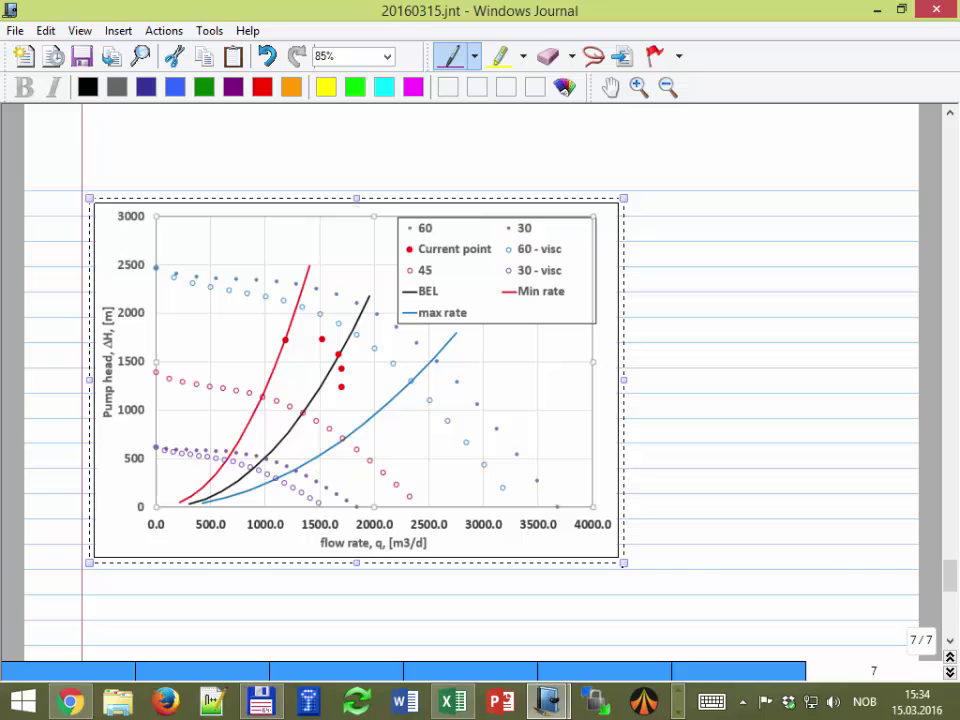
pyautogui.moveTo(623, 563); pyautogui.dragTo(870, 611)
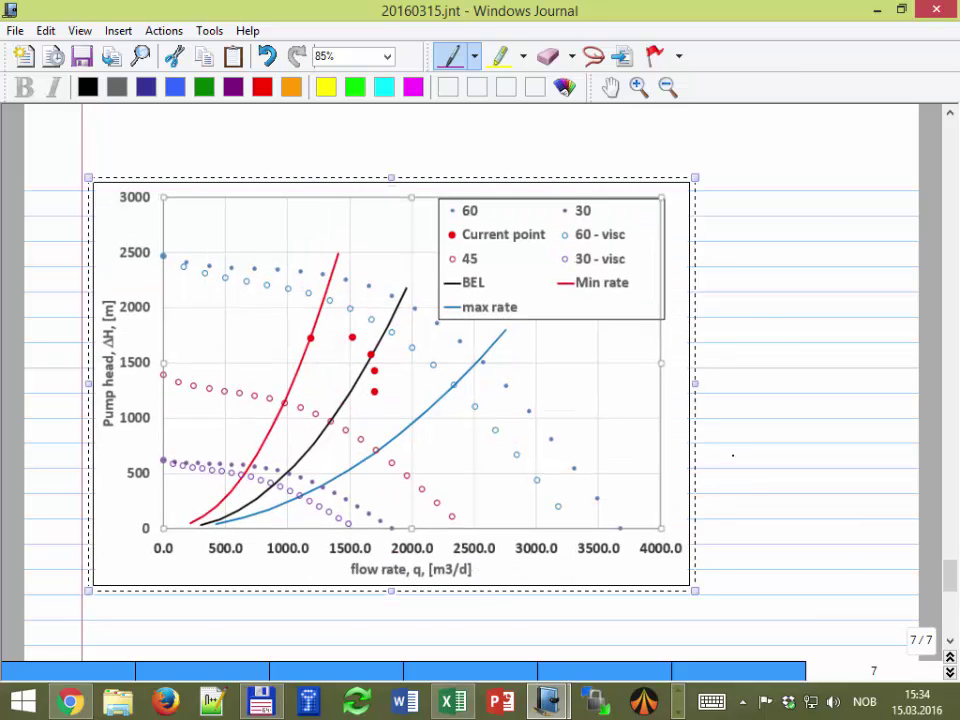
# Outline the operating envelope in purple on the pasted chart, between the Min rate, max rate, 30-visc and 60-visc curves
pyautogui.click(233, 87)
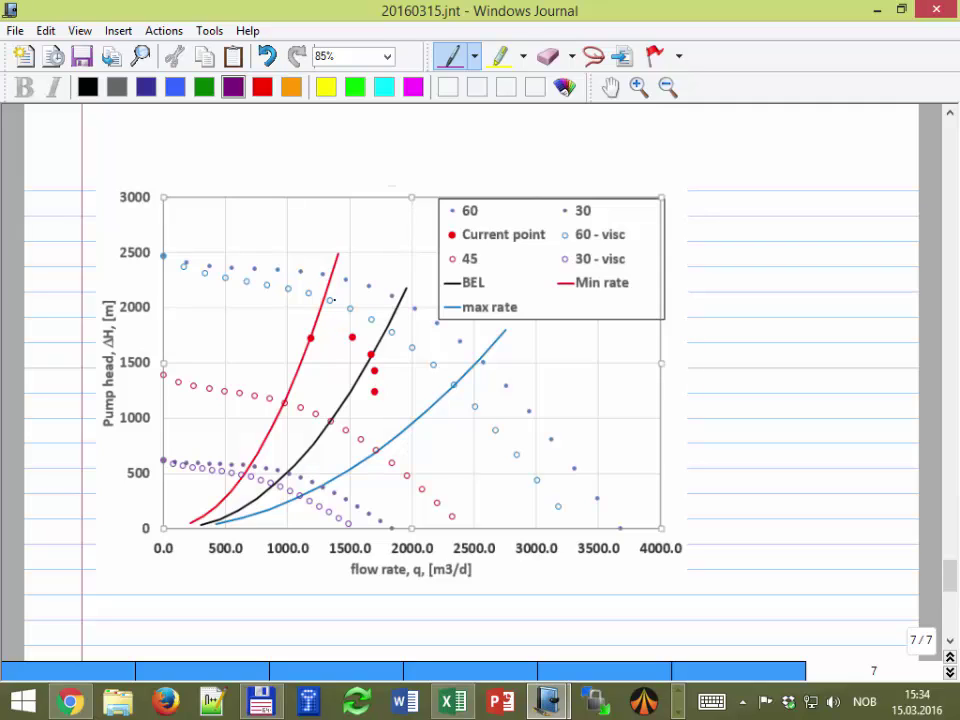
pyautogui.moveTo(329, 300)
pyautogui.mouseDown()
pyautogui.moveTo(301, 388)
pyautogui.moveTo(250, 472)
pyautogui.moveTo(297, 497)
pyautogui.moveTo(312, 490)
pyautogui.moveTo(388, 437)
pyautogui.moveTo(443, 380)
pyautogui.mouseUp()
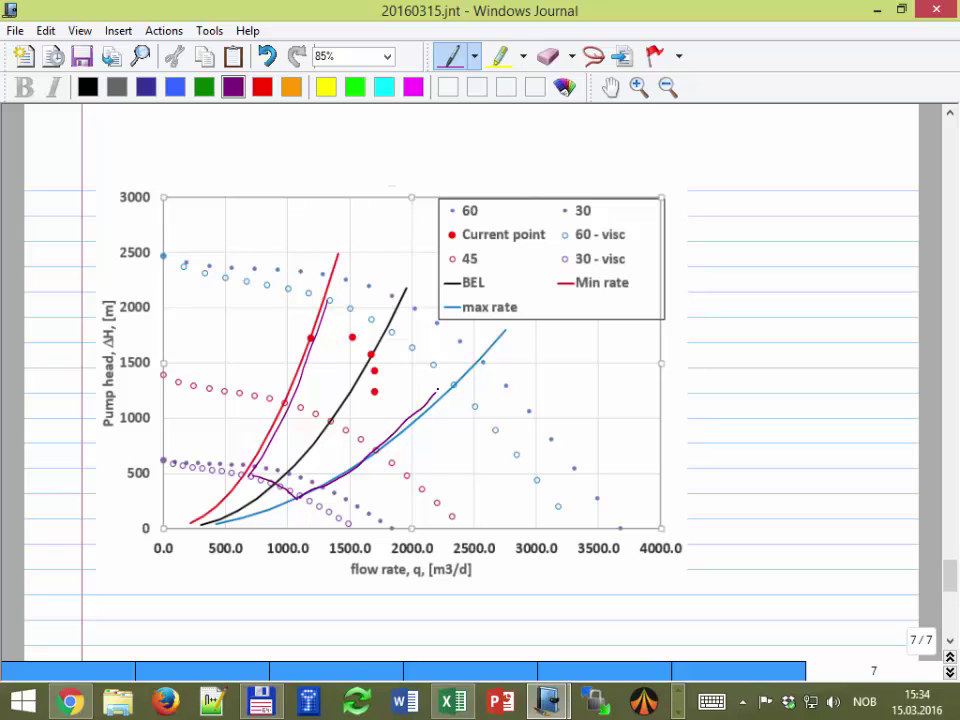
pyautogui.moveTo(329, 304)
pyautogui.mouseDown()
pyautogui.moveTo(423, 355)
pyautogui.moveTo(443, 377)
pyautogui.mouseUp()
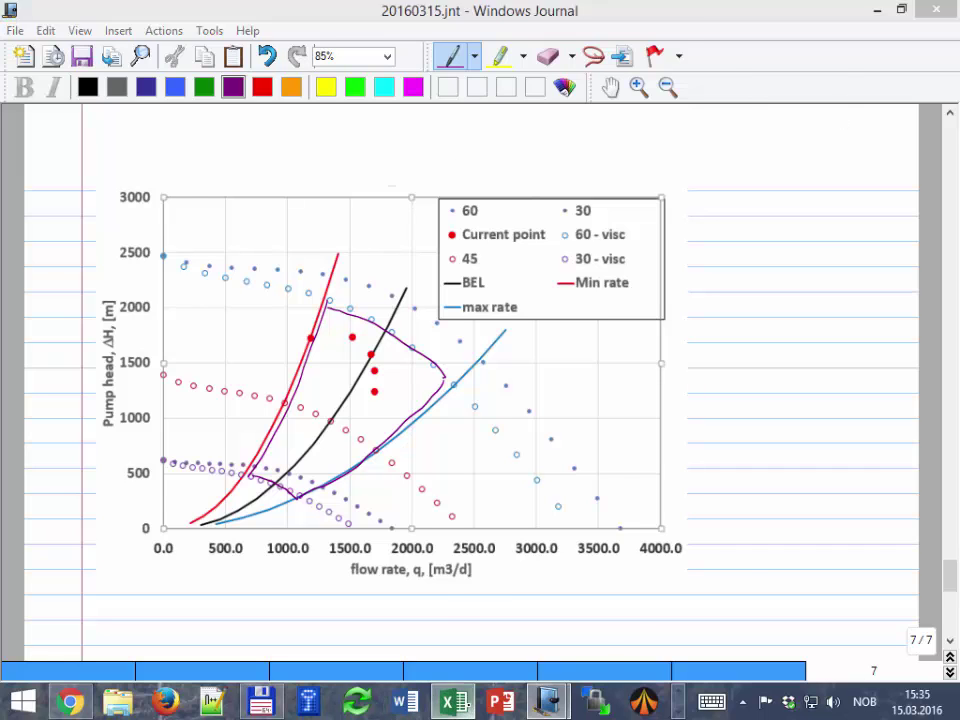
# Switch to the Excel Data sheet and add a case in row 22 with reservoir pressure 125 bara and water cut 0
pyautogui.hotkey('alt', 'Tab')
pyautogui.click(118, 648)
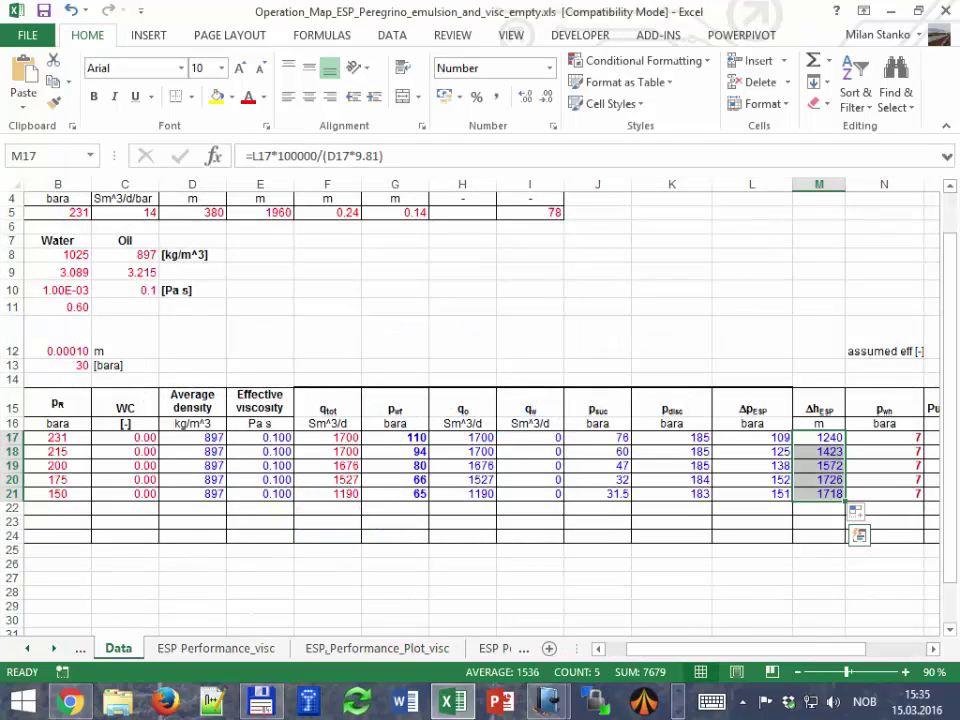
pyautogui.moveTo(650, 648); pyautogui.dragTo(625, 648)
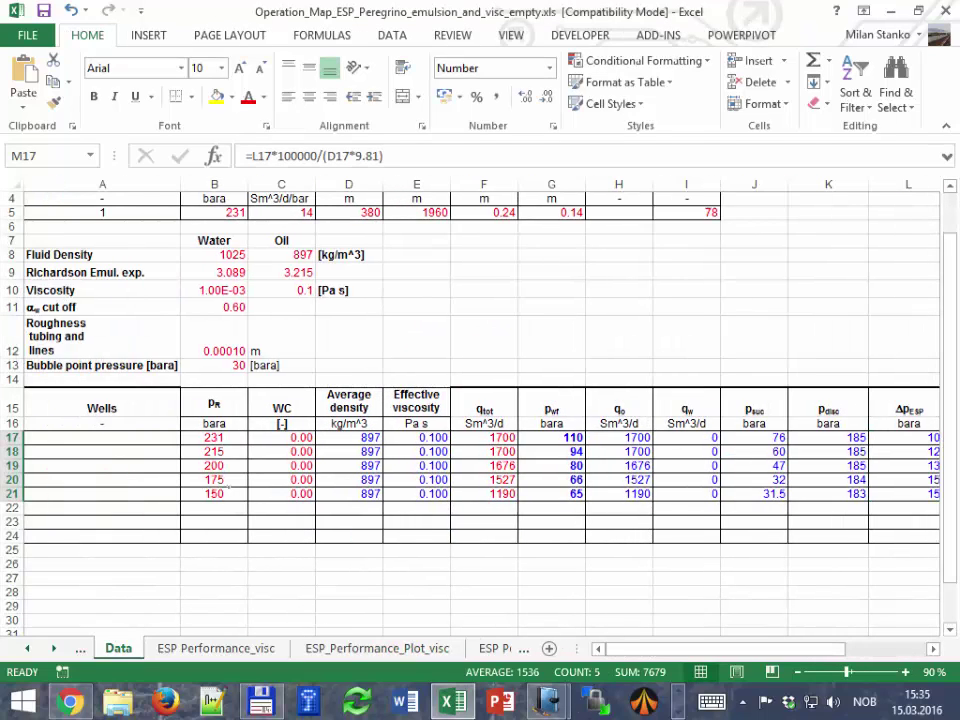
pyautogui.moveTo(215, 480)
pyautogui.mouseDown()
pyautogui.moveTo(215, 494)
pyautogui.moveTo(247, 503)
pyautogui.moveTo(242, 515)
pyautogui.mouseUp()
pyautogui.click(234, 508)
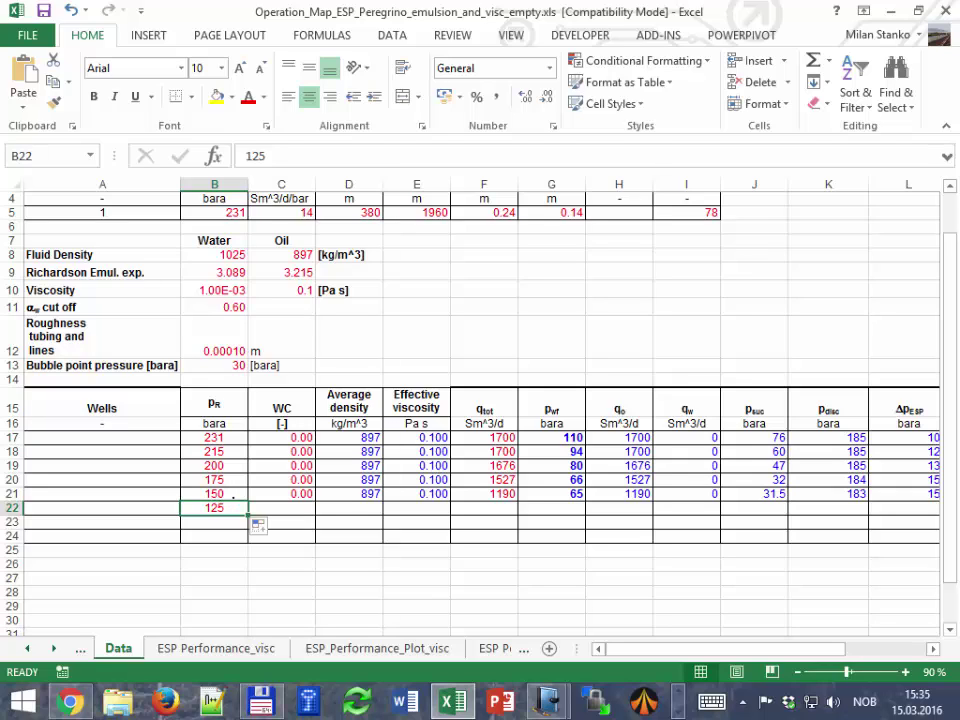
pyautogui.click(228, 480)
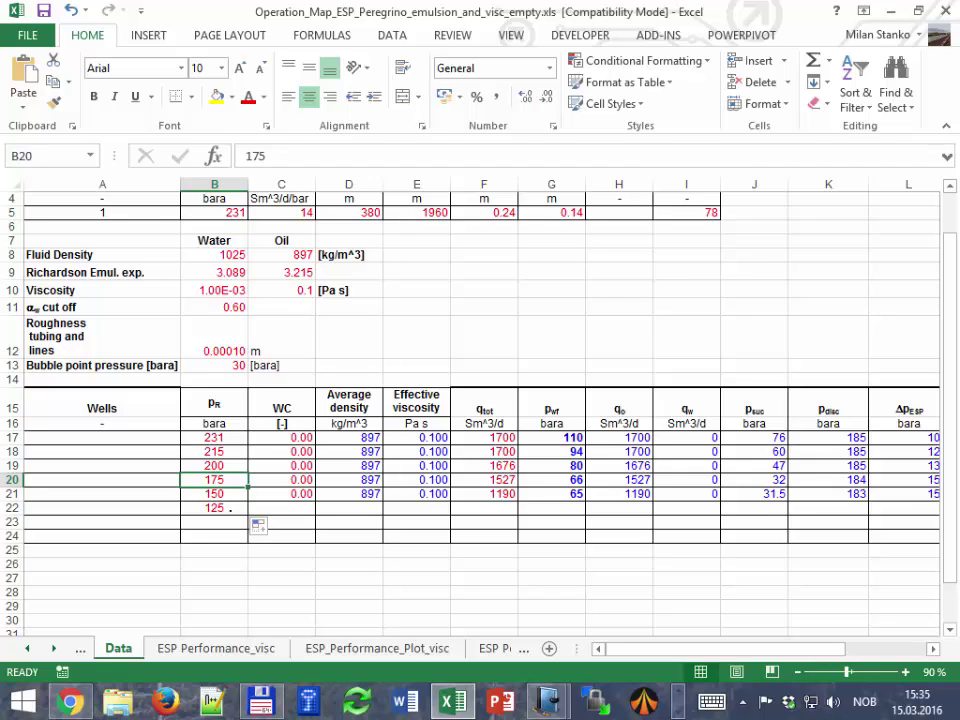
pyautogui.click(230, 508)
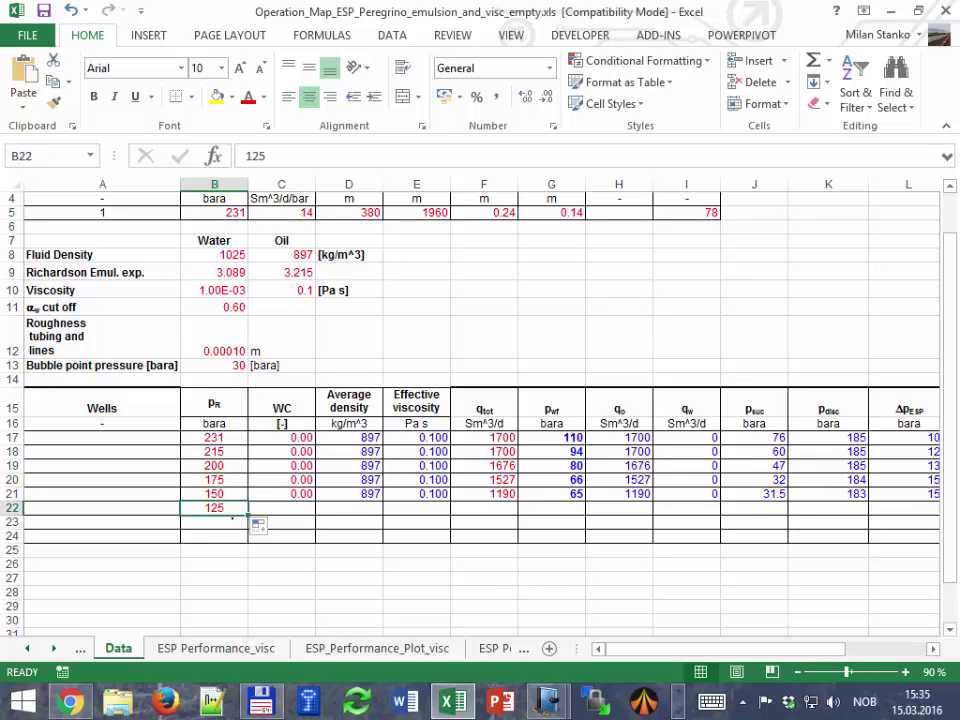
pyautogui.click(282, 507)
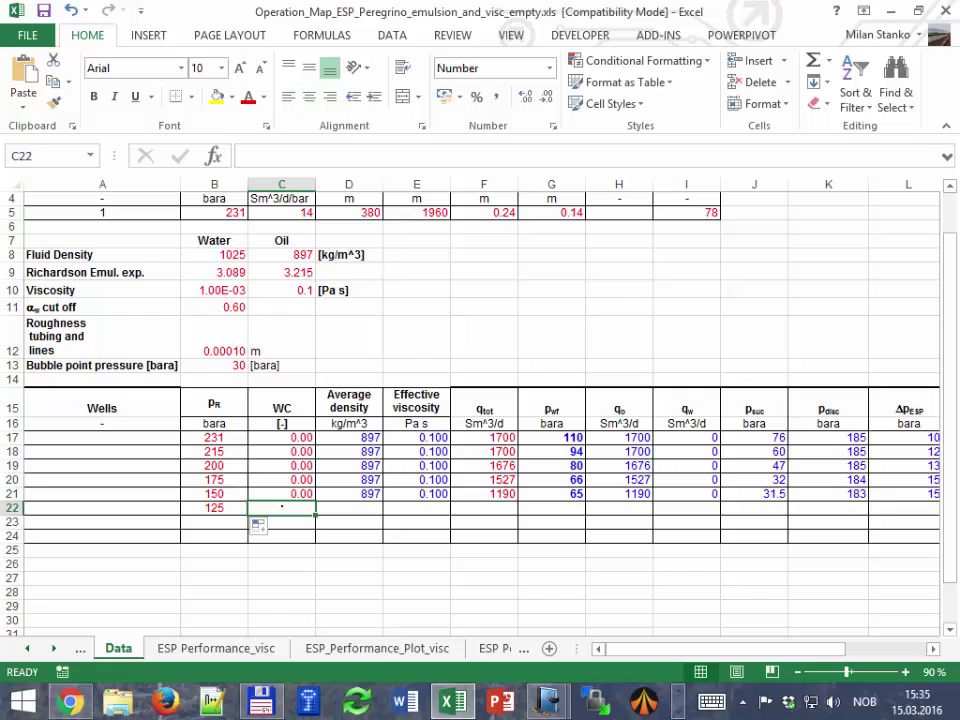
pyautogui.write('0')
pyautogui.press('Return')
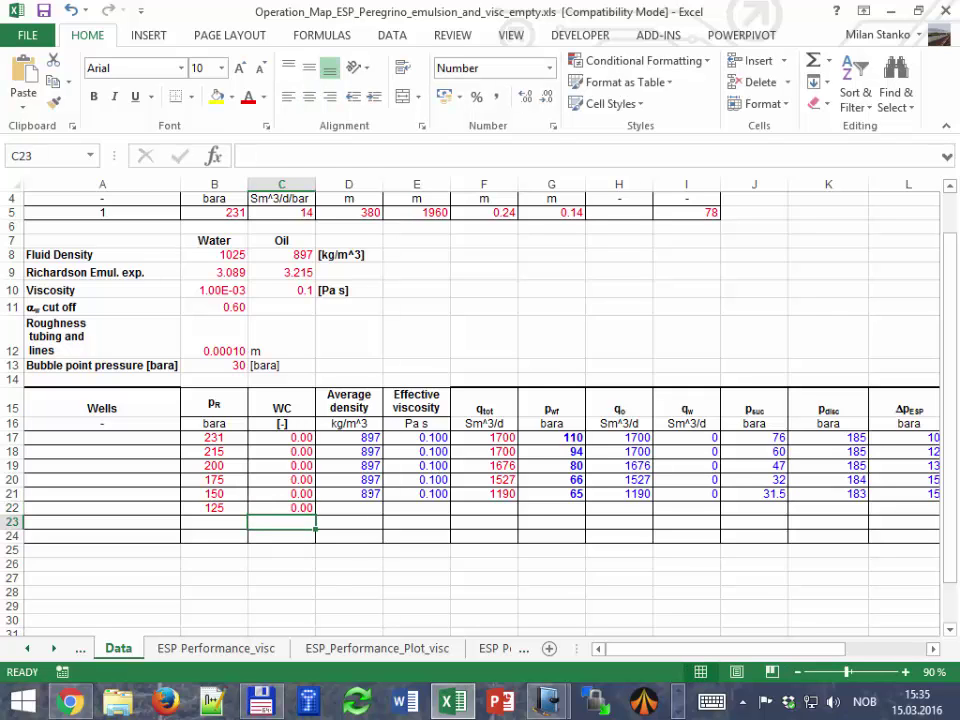
# Fill the formulas of D21:O21 down to row 22 and set the wellhead pressure in N22 to 7 bara
pyautogui.moveTo(348, 494); pyautogui.dragTo(929, 512)
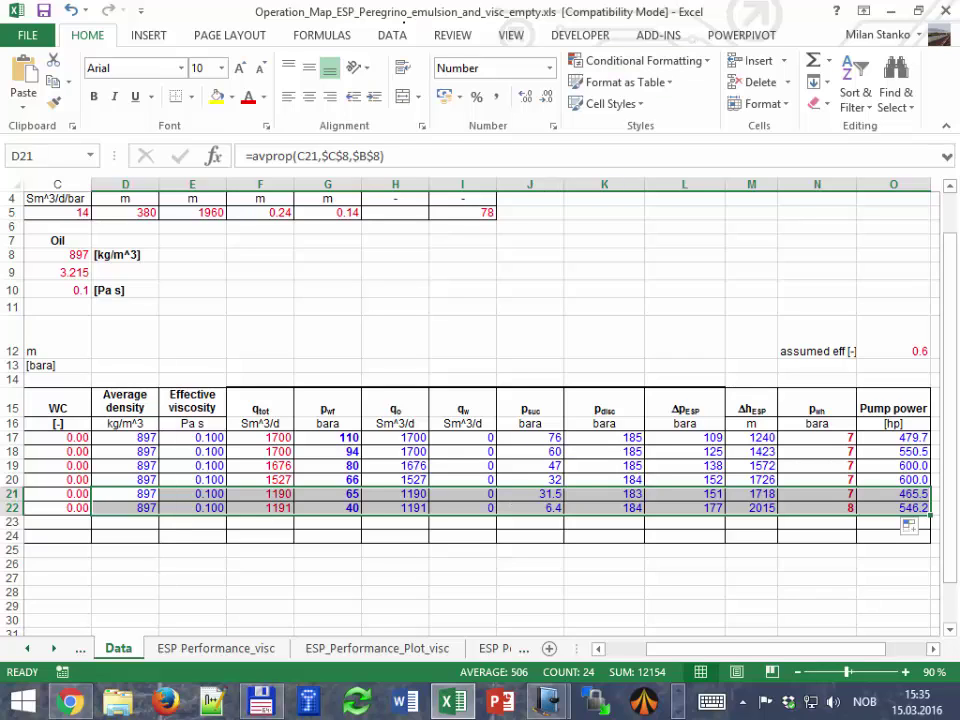
pyautogui.click(392, 35)
pyautogui.click(855, 84)
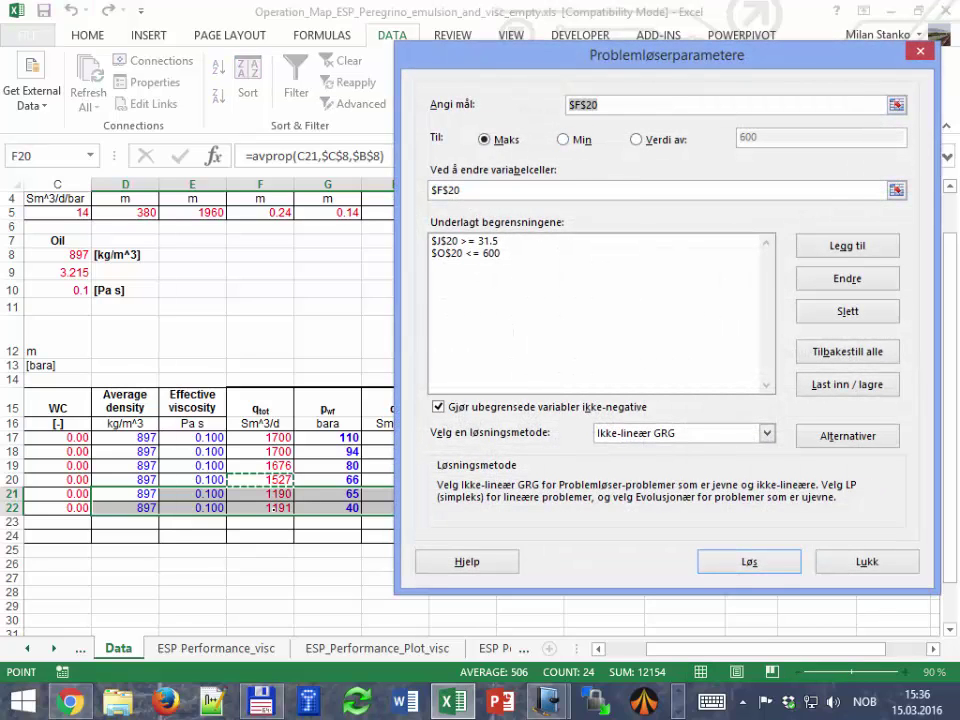
pyautogui.moveTo(622, 55); pyautogui.dragTo(387, 49)
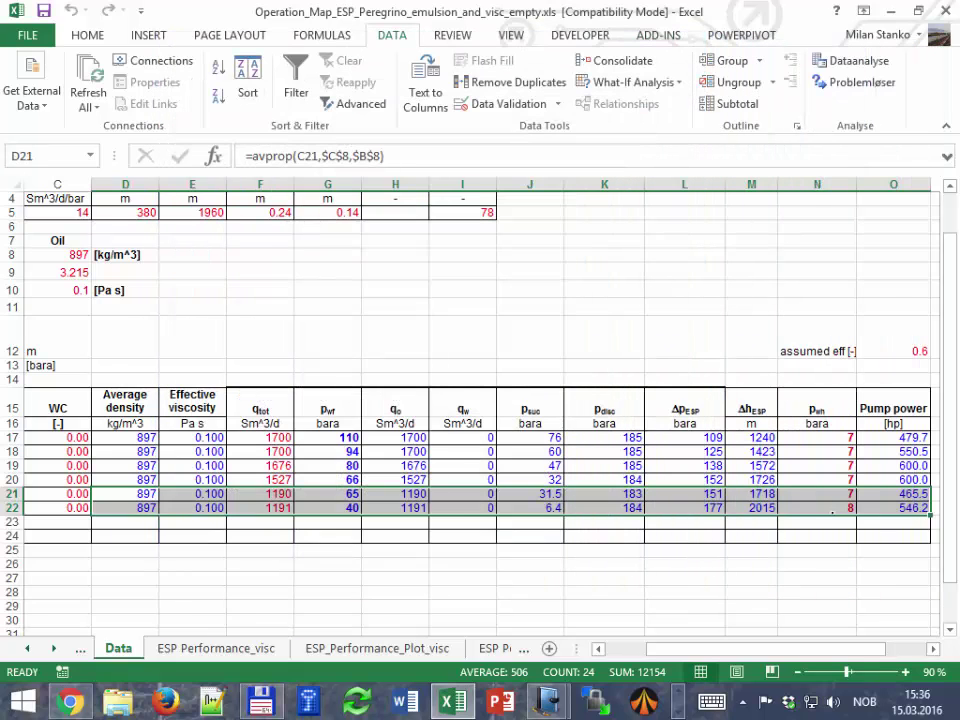
pyautogui.click(838, 507)
pyautogui.write('7')
pyautogui.press('Return')
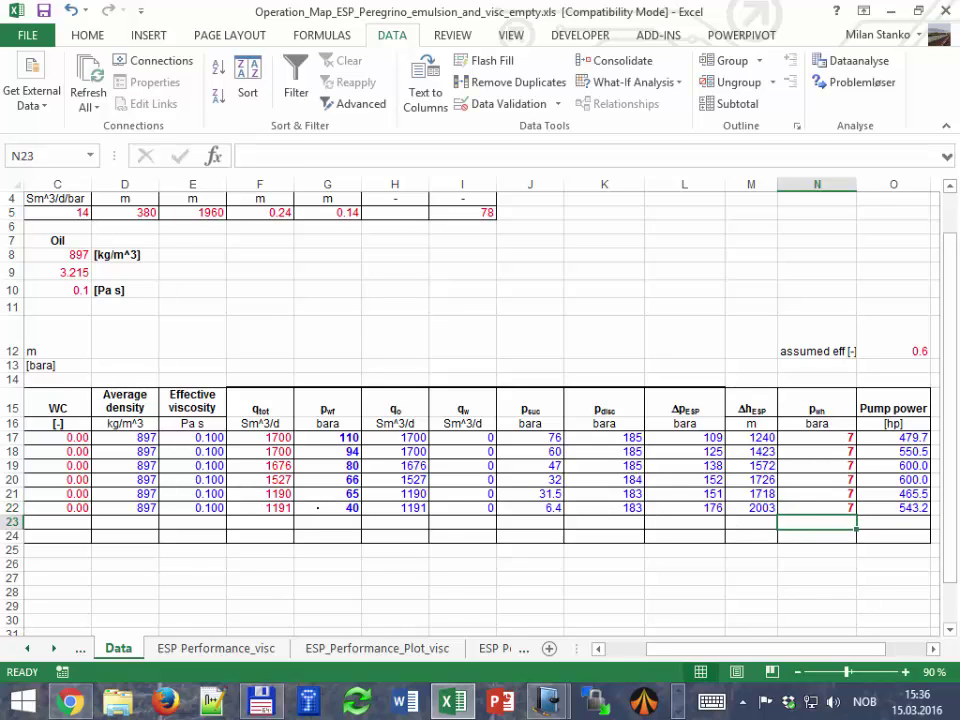
# Set both the Solver objective to maximize and the variable cell to $F$22
pyautogui.click(855, 82)
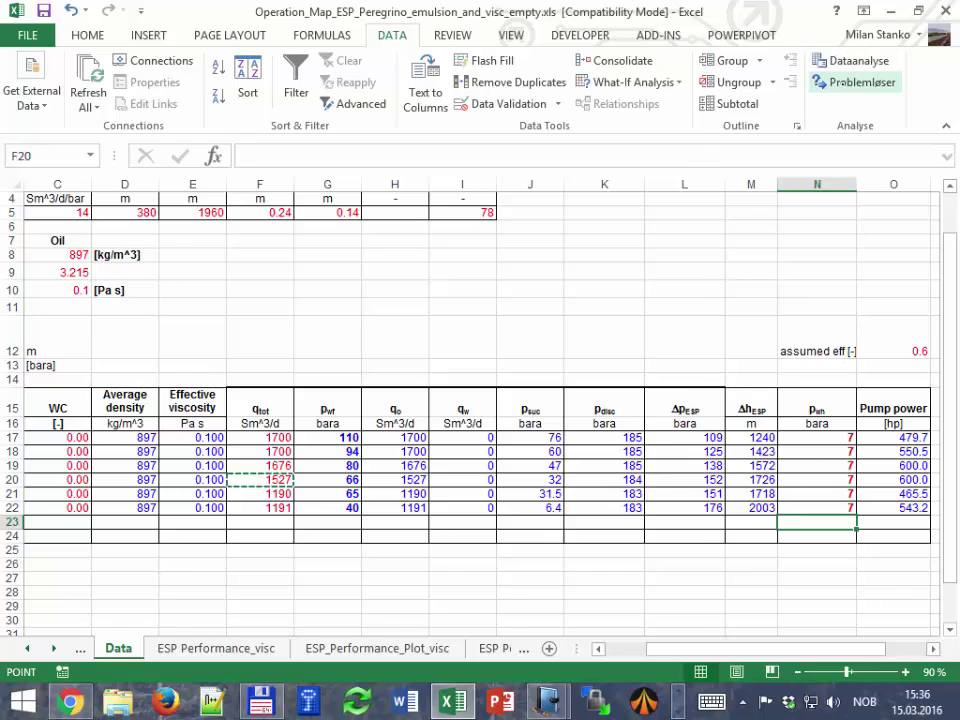
pyautogui.moveTo(478, 20); pyautogui.dragTo(539, 77)
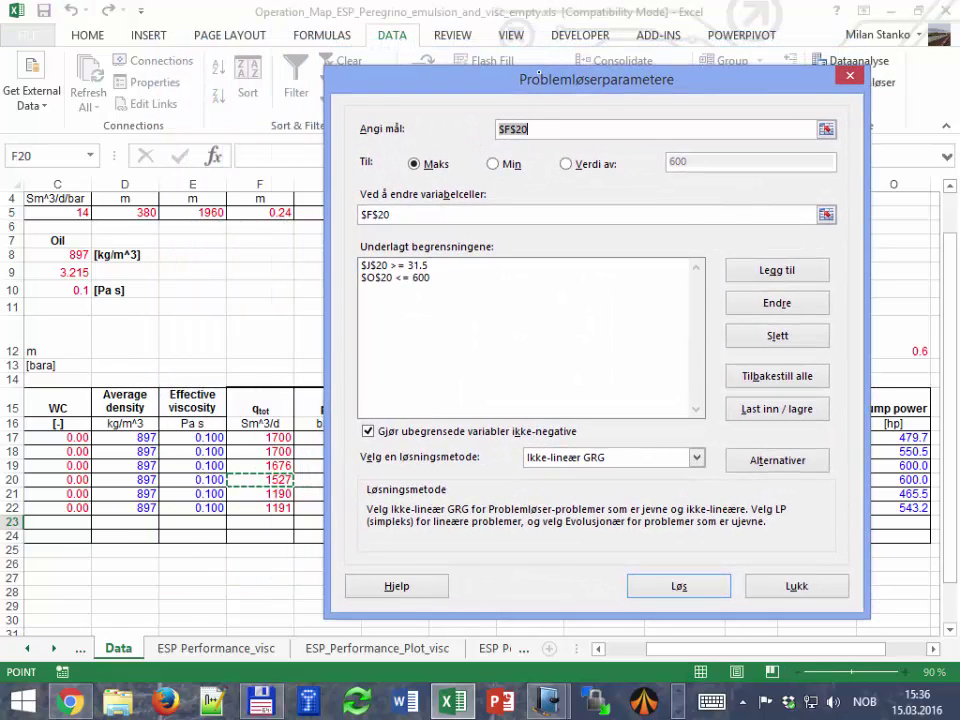
pyautogui.click(538, 130)
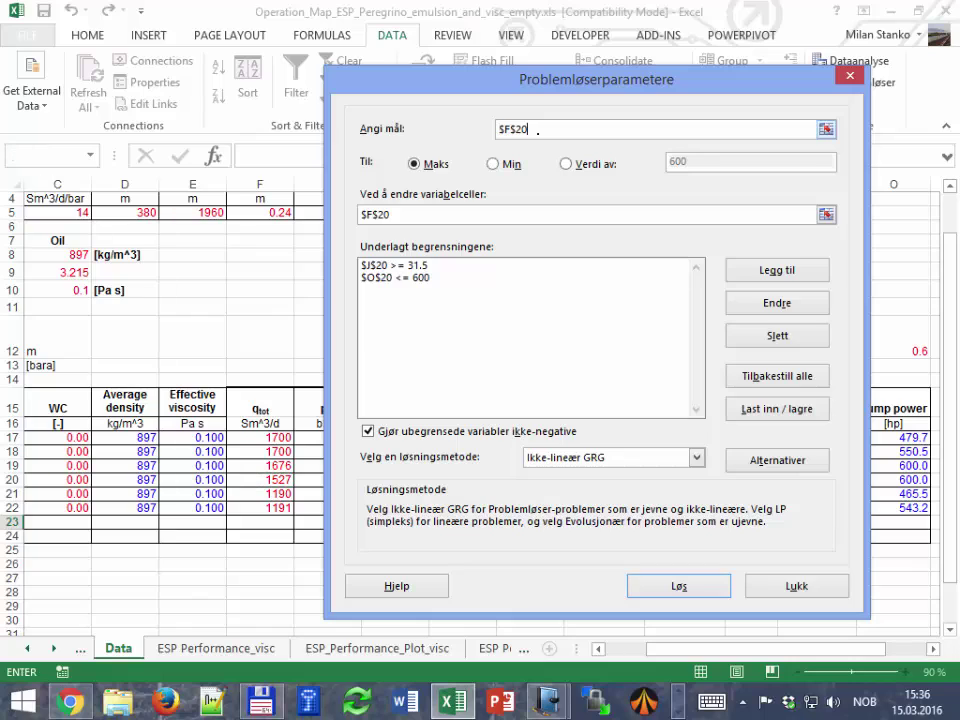
pyautogui.press('BackSpace')
pyautogui.write('2')
pyautogui.press('Tab')
pyautogui.click(403, 213)
pyautogui.press('BackSpace')
pyautogui.write('2')
pyautogui.click(363, 264)
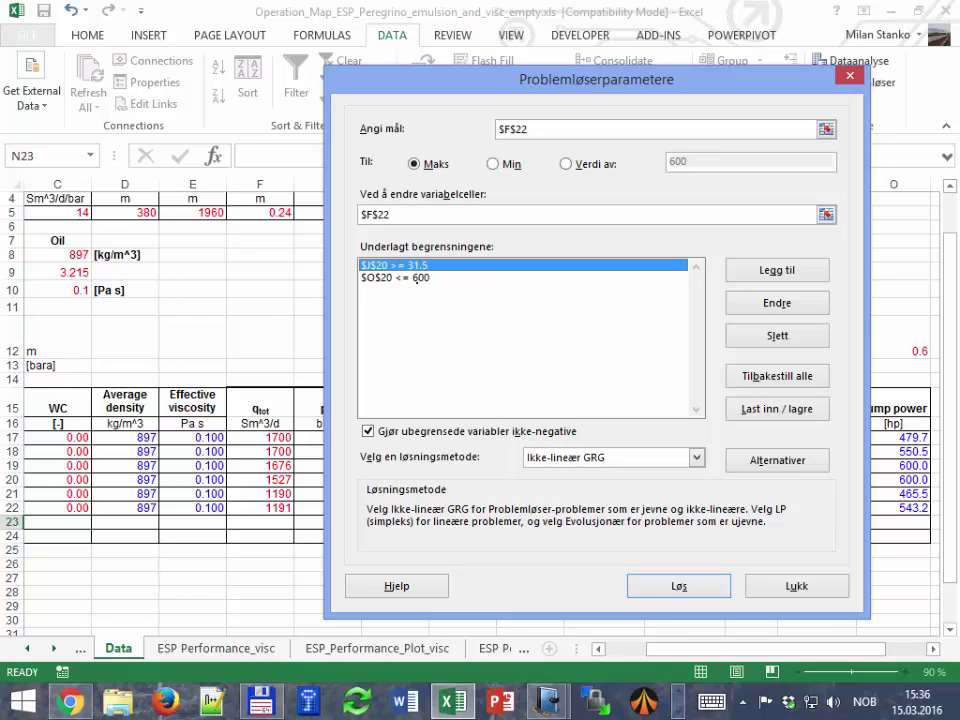
pyautogui.press('Down')
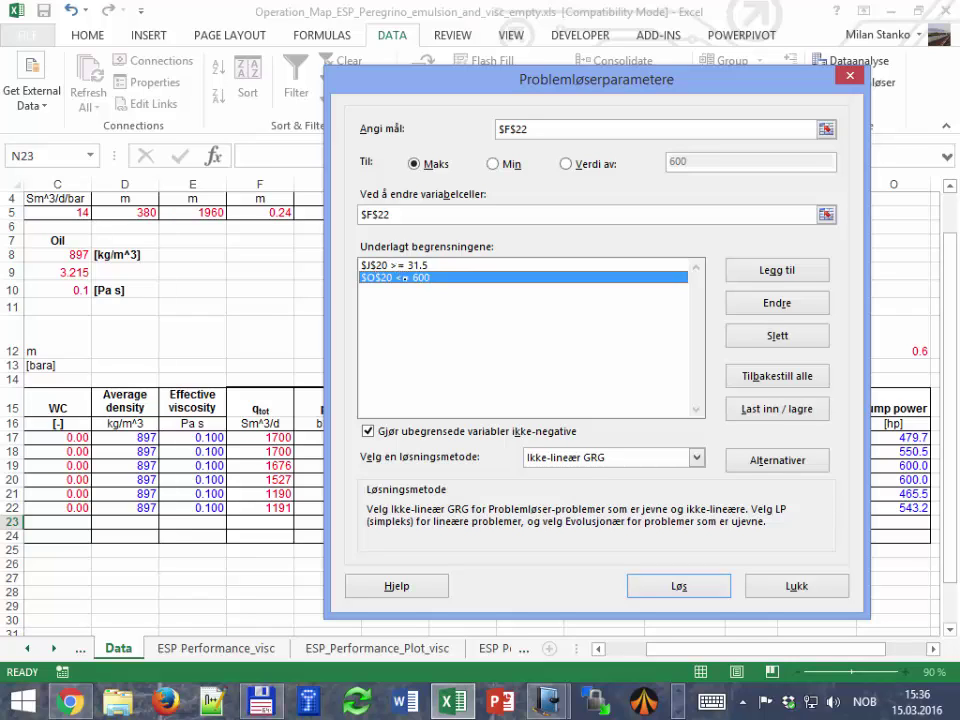
pyautogui.click(693, 587)
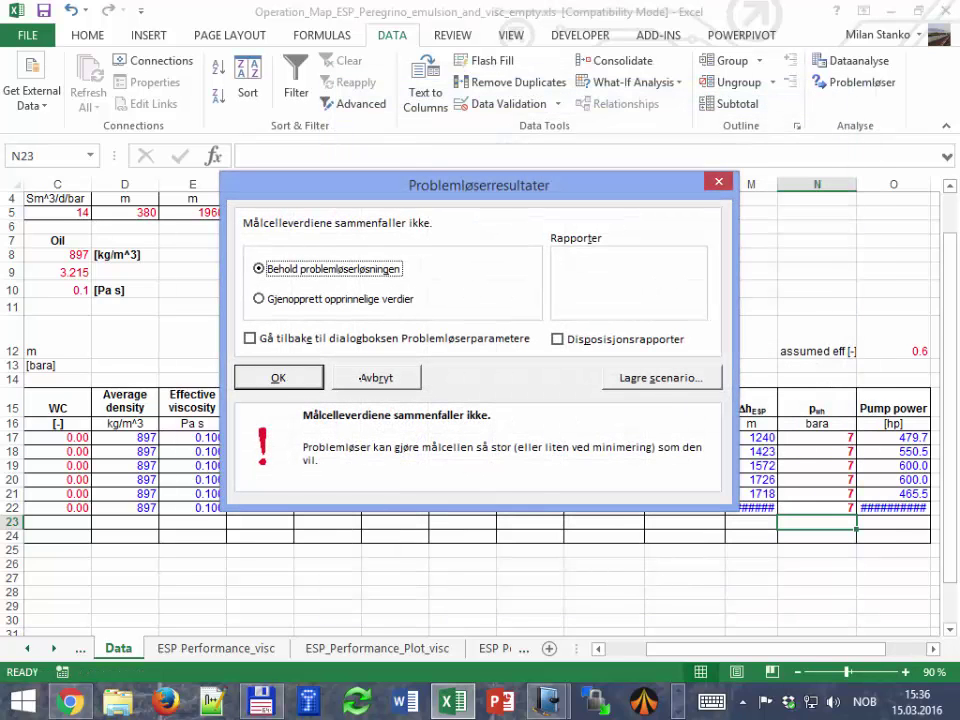
pyautogui.click(297, 378)
# Change the Solver constraints to $J$22 >= 31.5 and $O$22 <= 600, solve for the maximum rate, and keep the solution
pyautogui.click(855, 83)
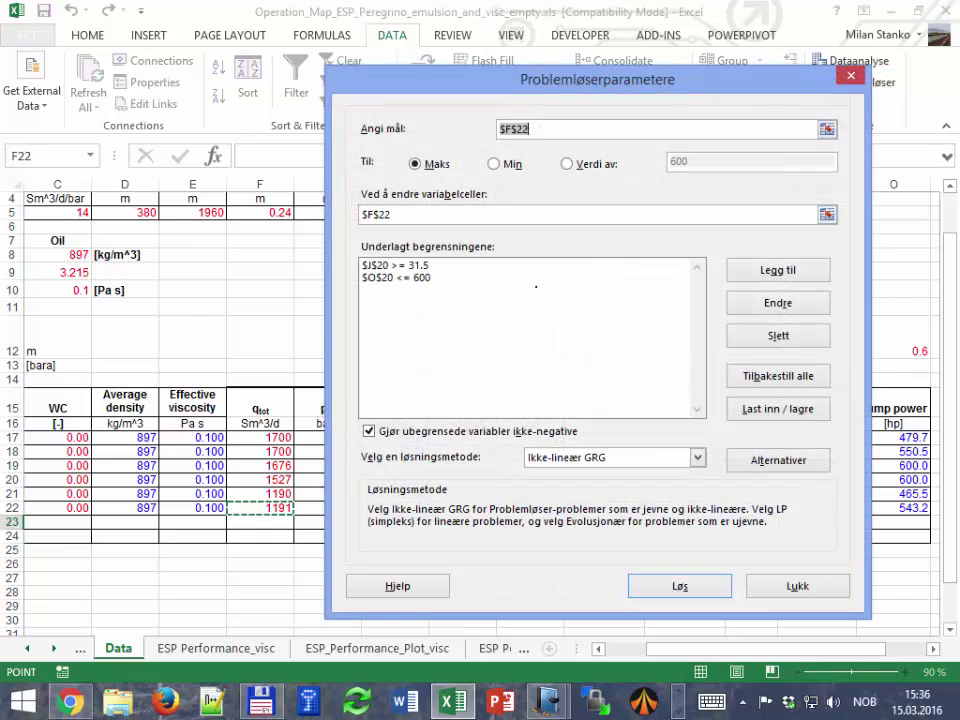
pyautogui.click(425, 264)
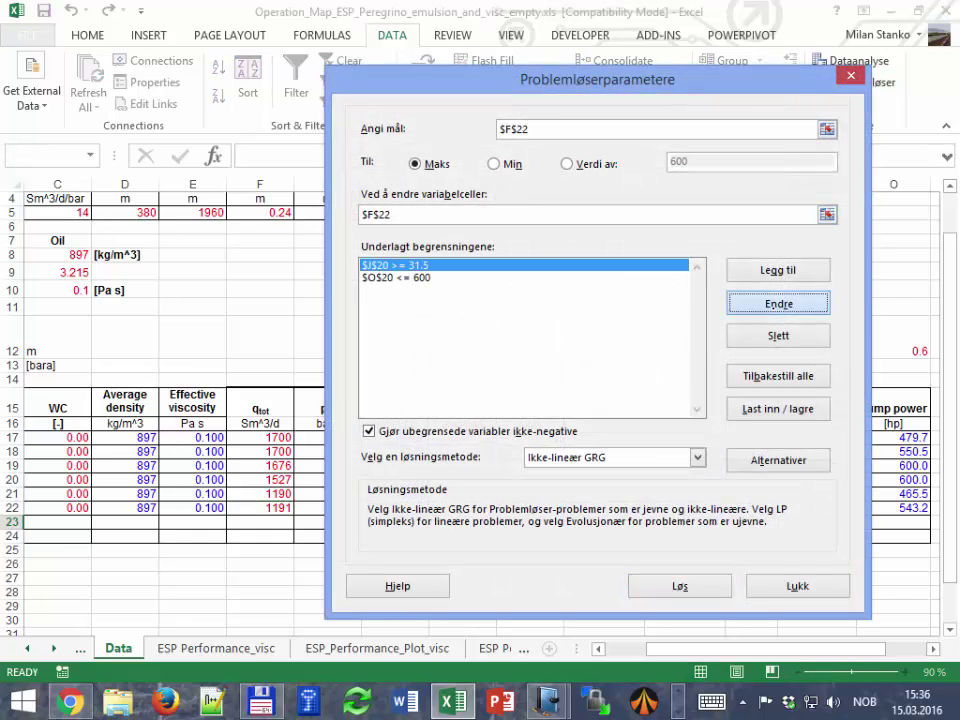
pyautogui.click(778, 302)
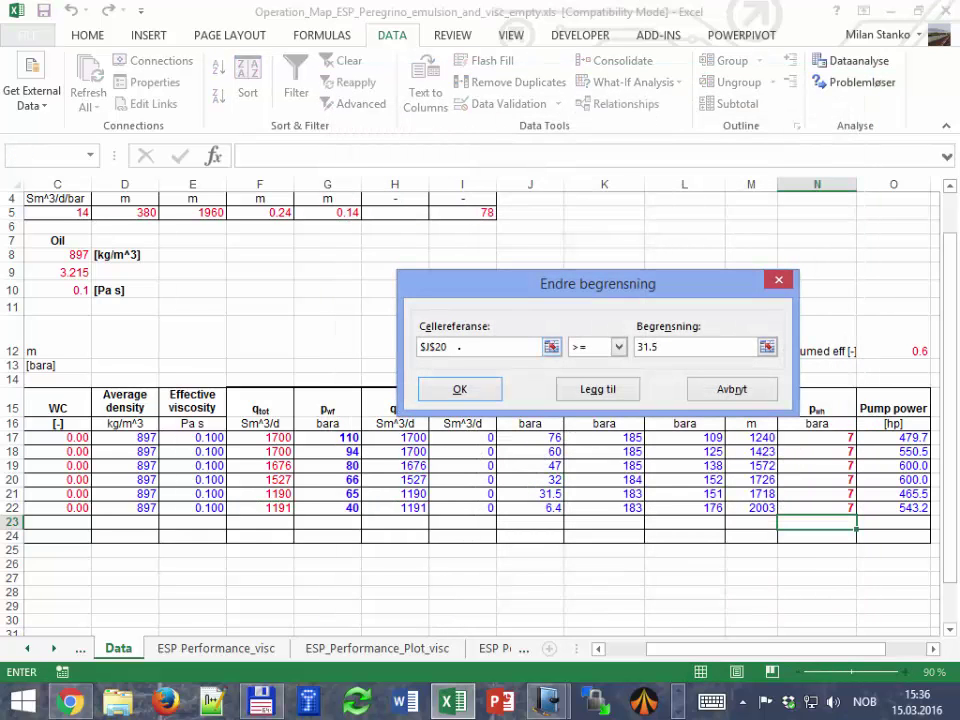
pyautogui.write('$J$22')
pyautogui.press('Return')
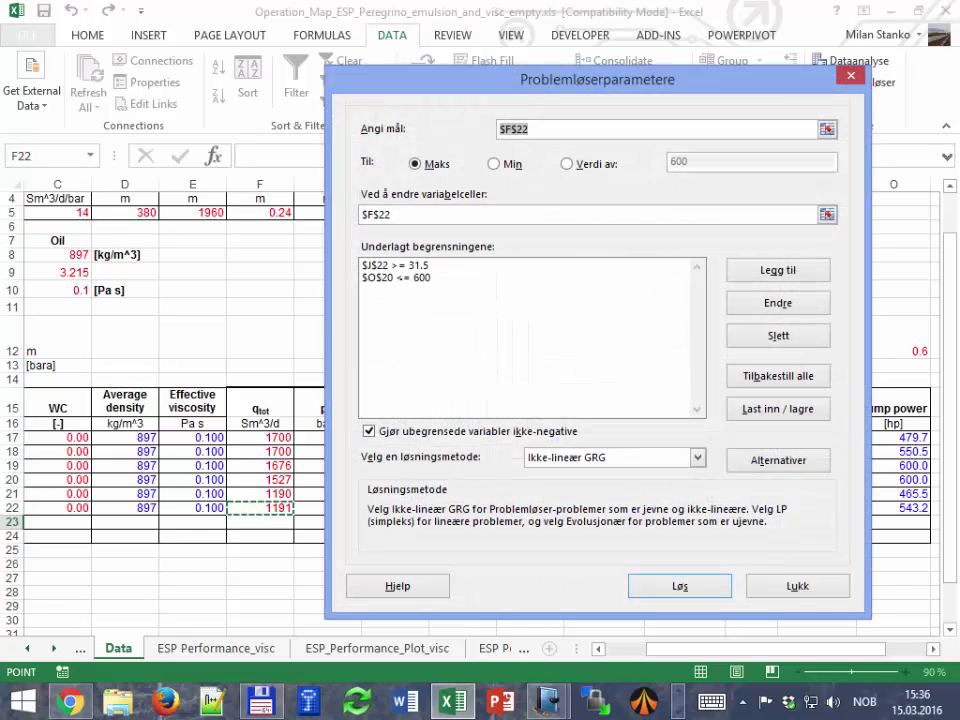
pyautogui.click(559, 277)
pyautogui.press('Return')
pyautogui.write('$O$22')
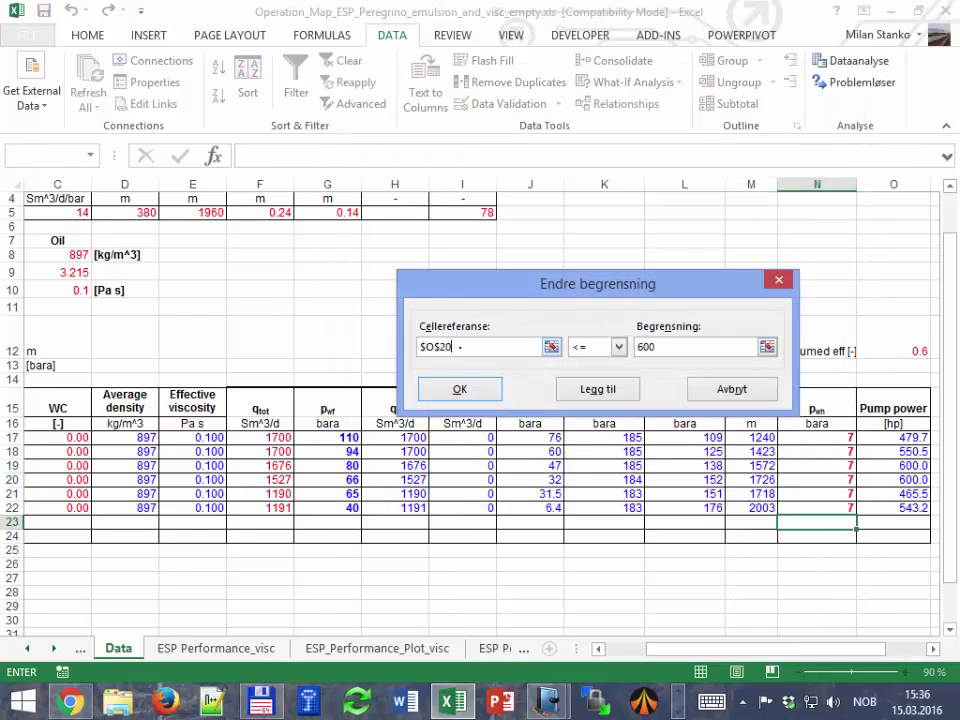
pyautogui.press('Return')
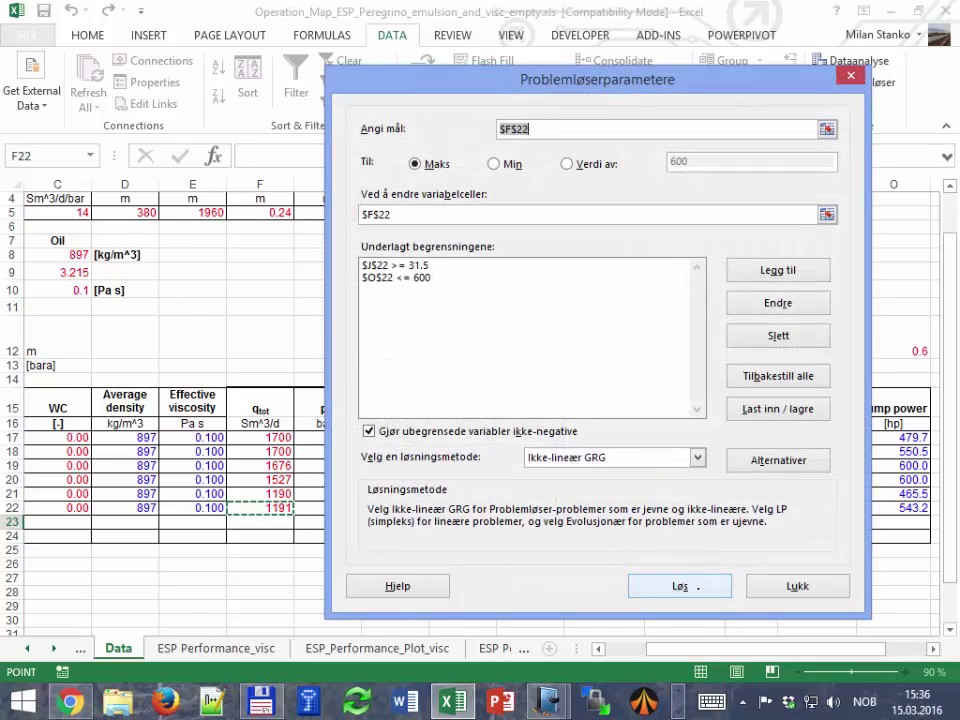
pyautogui.click(697, 587)
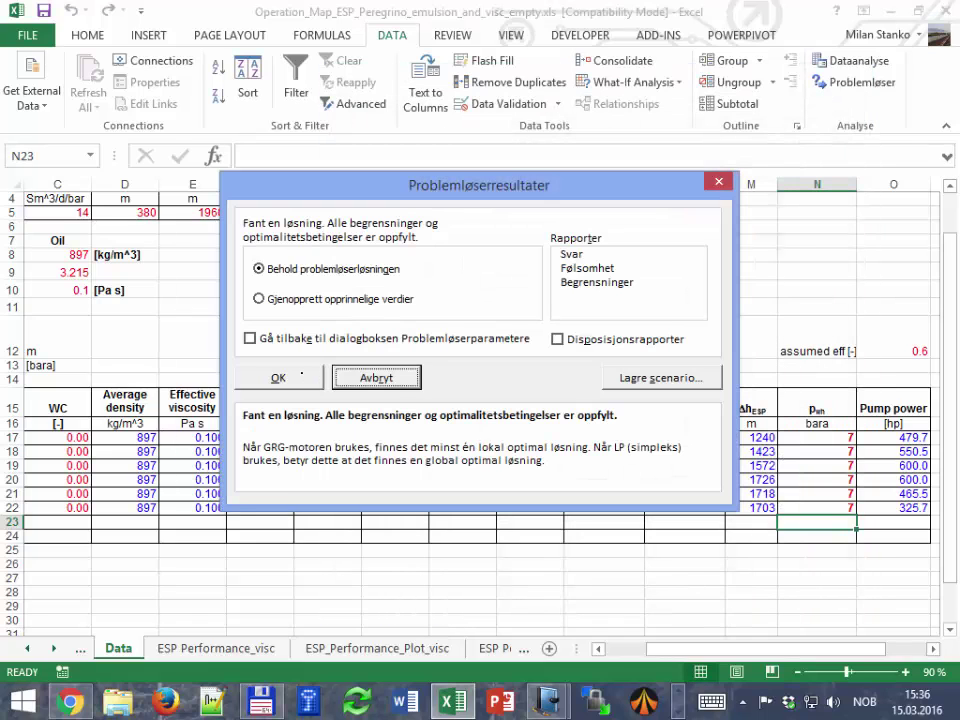
pyautogui.click(301, 374)
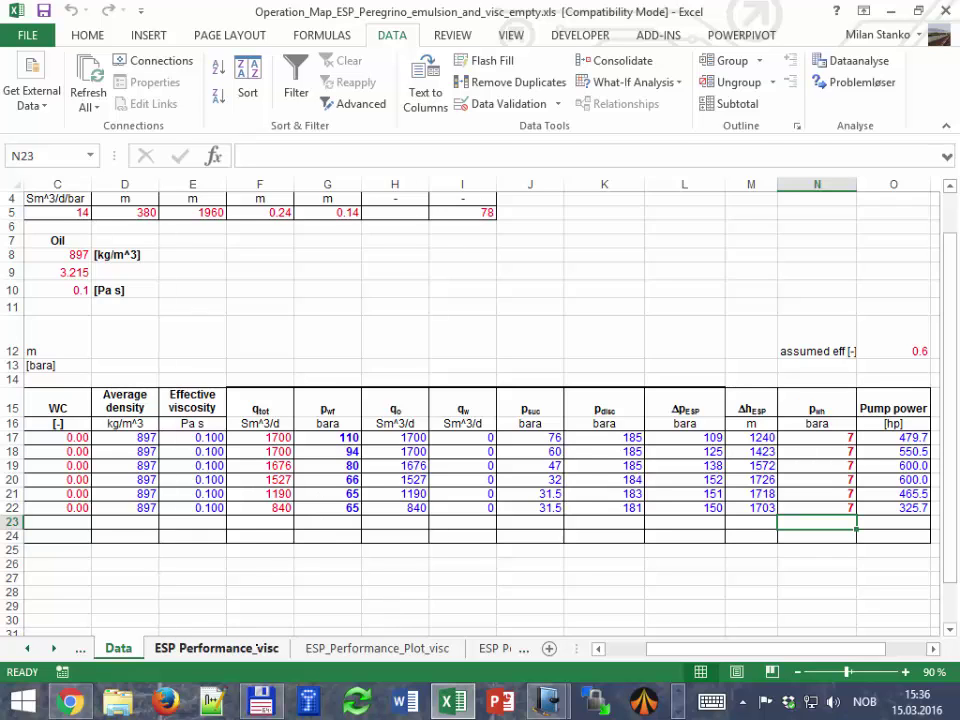
# Check the row 22 operating point on the ESP_Performance_Plot_visc chart, capture the chart with Snipping Tool, and copy the snip
pyautogui.click(377, 648)
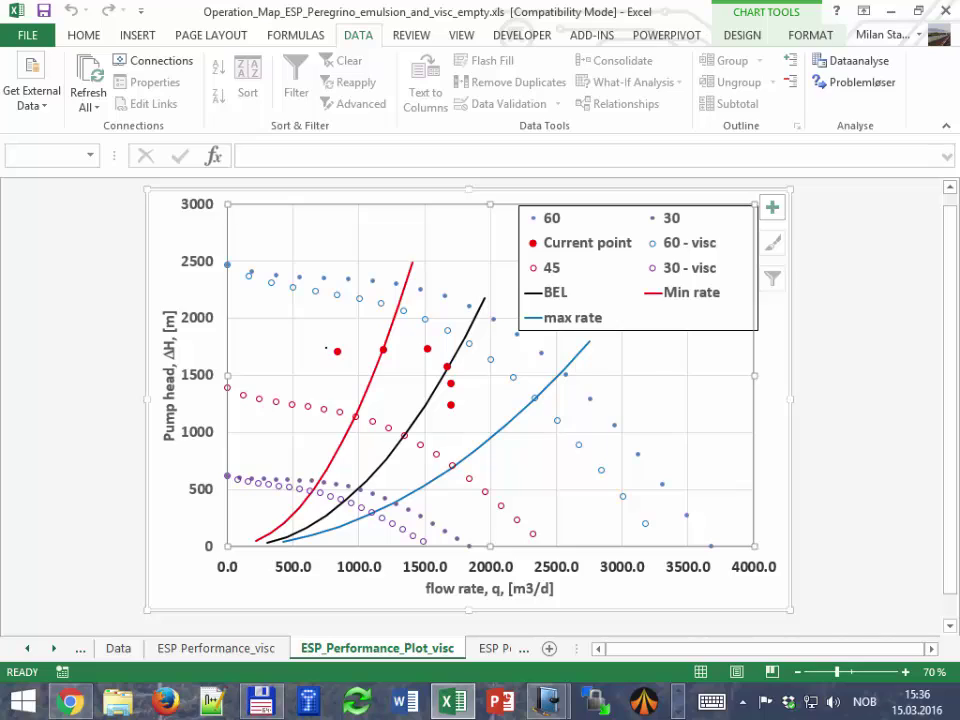
pyautogui.moveTo(337, 351)
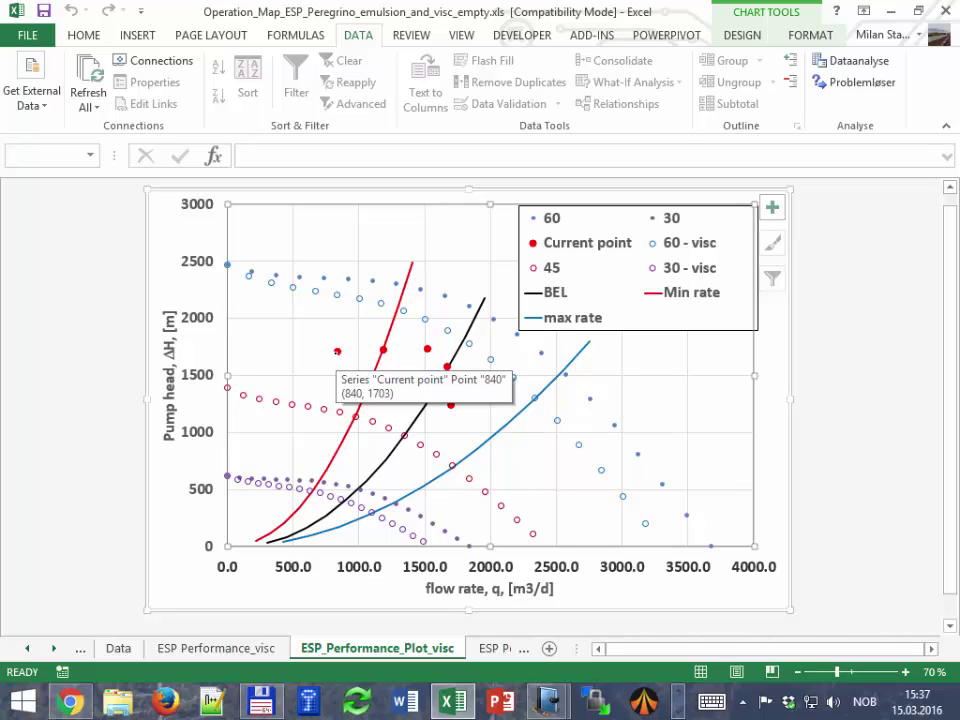
pyautogui.click(450, 383)
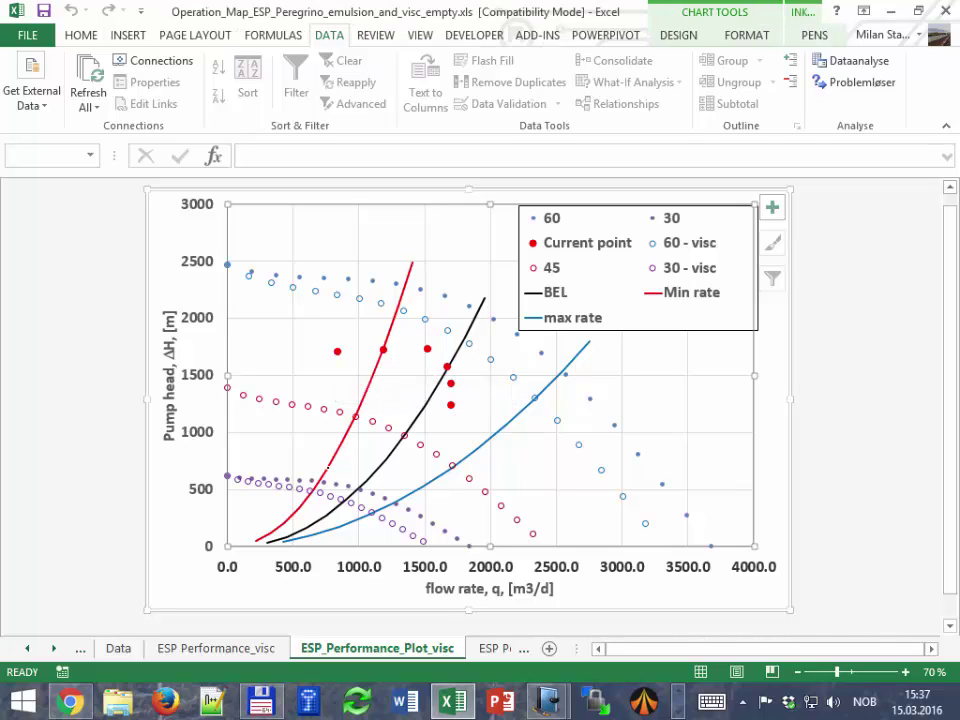
pyautogui.moveTo(328, 469)
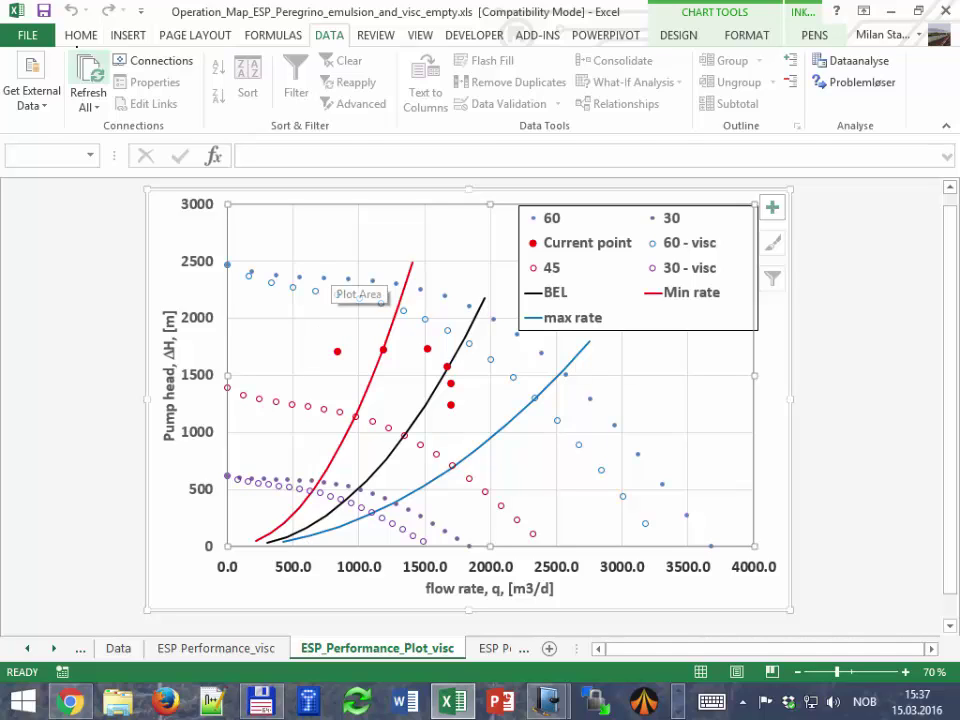
pyautogui.click(85, 35)
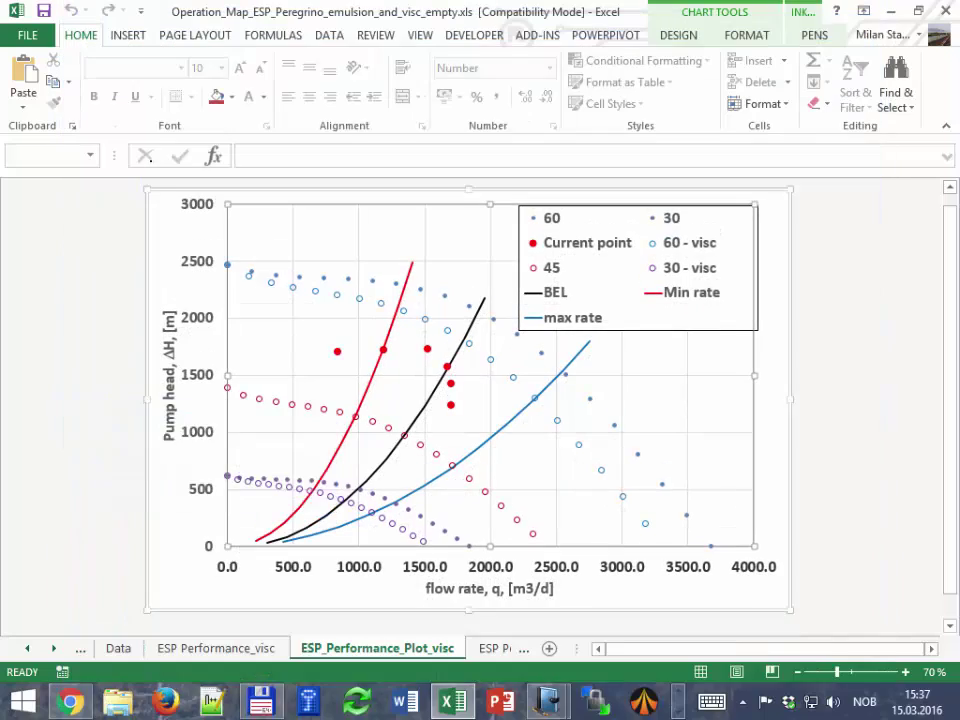
pyautogui.moveTo(158, 193); pyautogui.dragTo(779, 604)
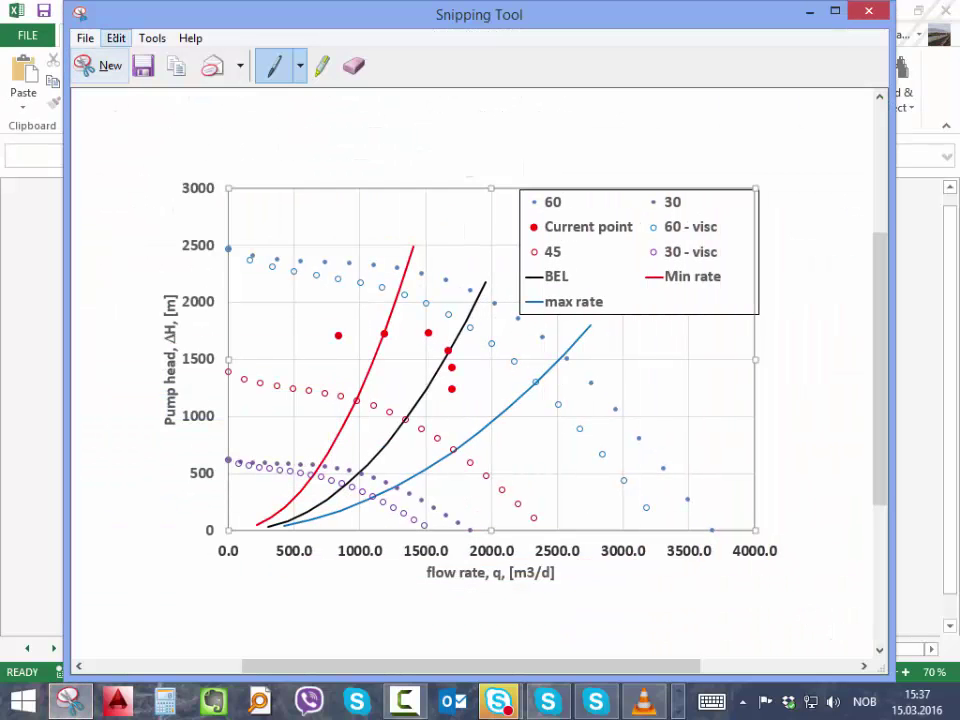
pyautogui.click(116, 38)
pyautogui.click(75, 60)
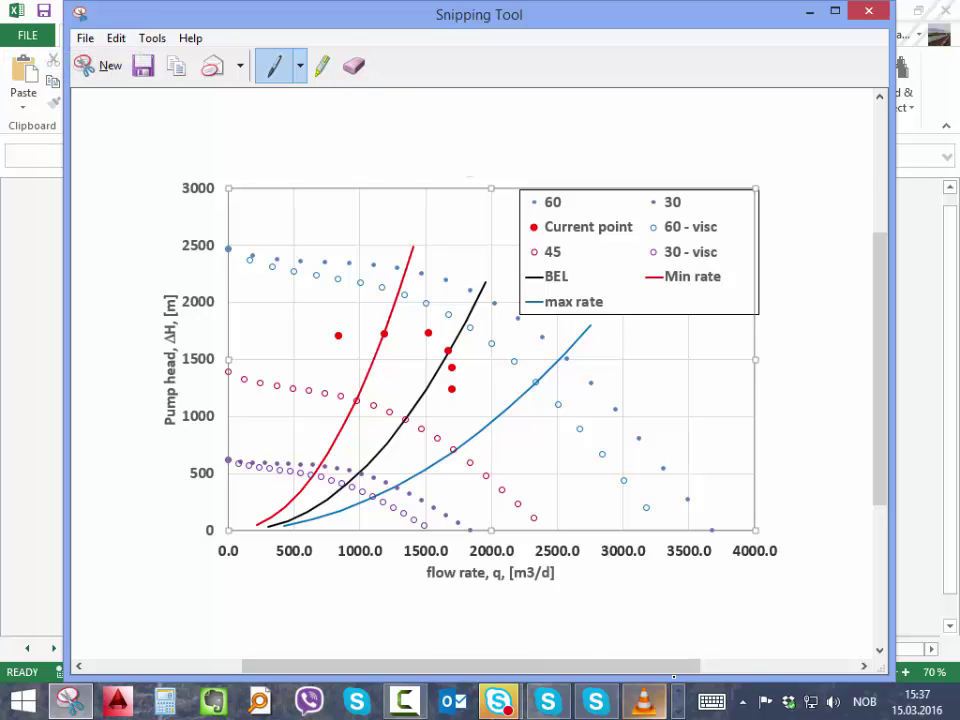
# Return to the 20160315.jnt journal and paste the captured chart below the existing one on page 7
pyautogui.click(677, 708)
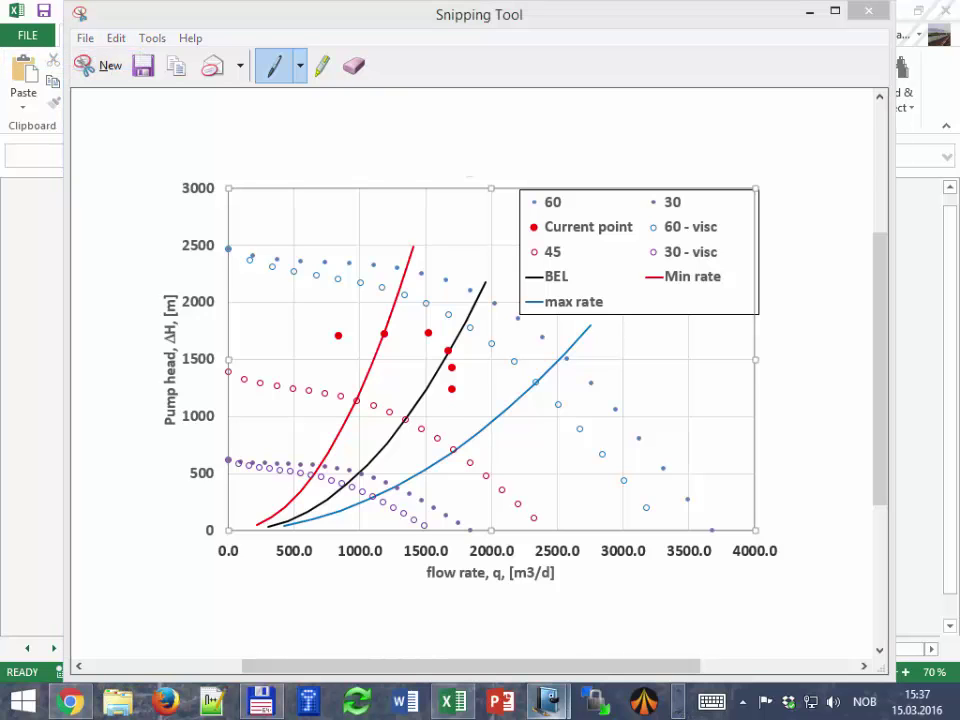
pyautogui.click(547, 700)
pyautogui.click(642, 578)
pyautogui.scroll(-4, 328, 421)
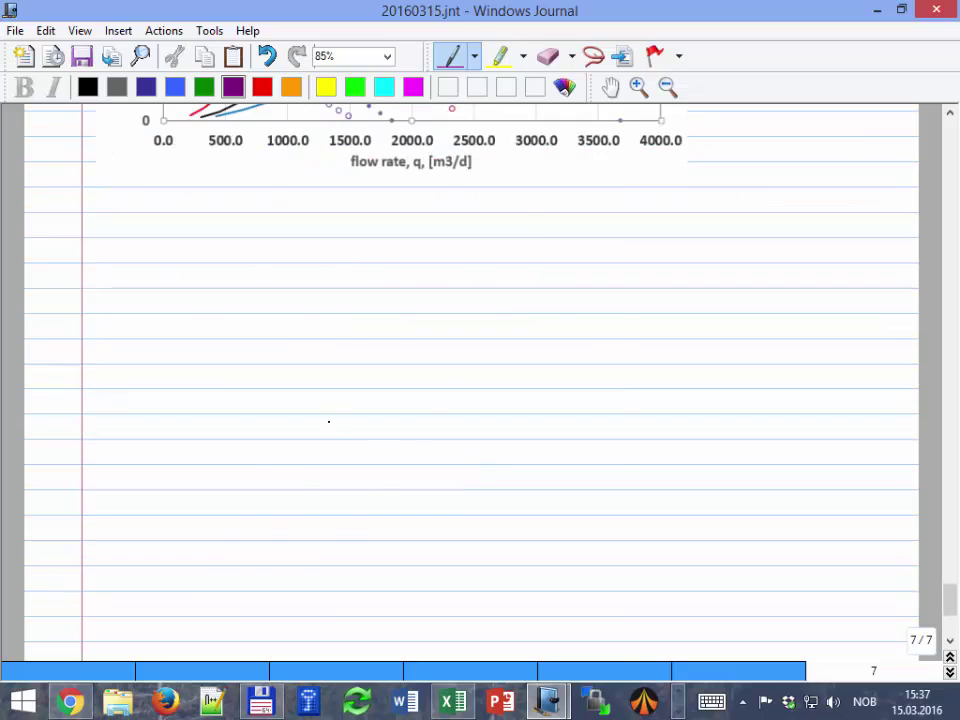
pyautogui.hotkey('ctrl', 'v')
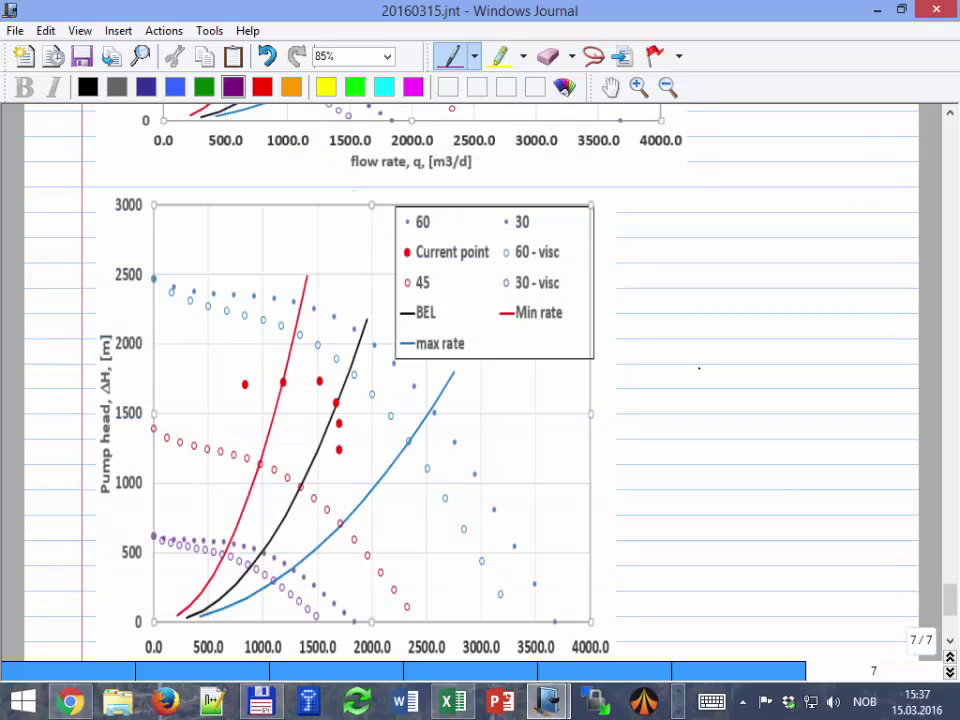
# Label the lowest-rate red operating point on the second chart "PR = 125 bara" with a leader line
pyautogui.moveTo(241, 372)
pyautogui.mouseDown()
pyautogui.moveTo(249, 230)
pyautogui.moveTo(295, 226)
pyautogui.mouseUp()
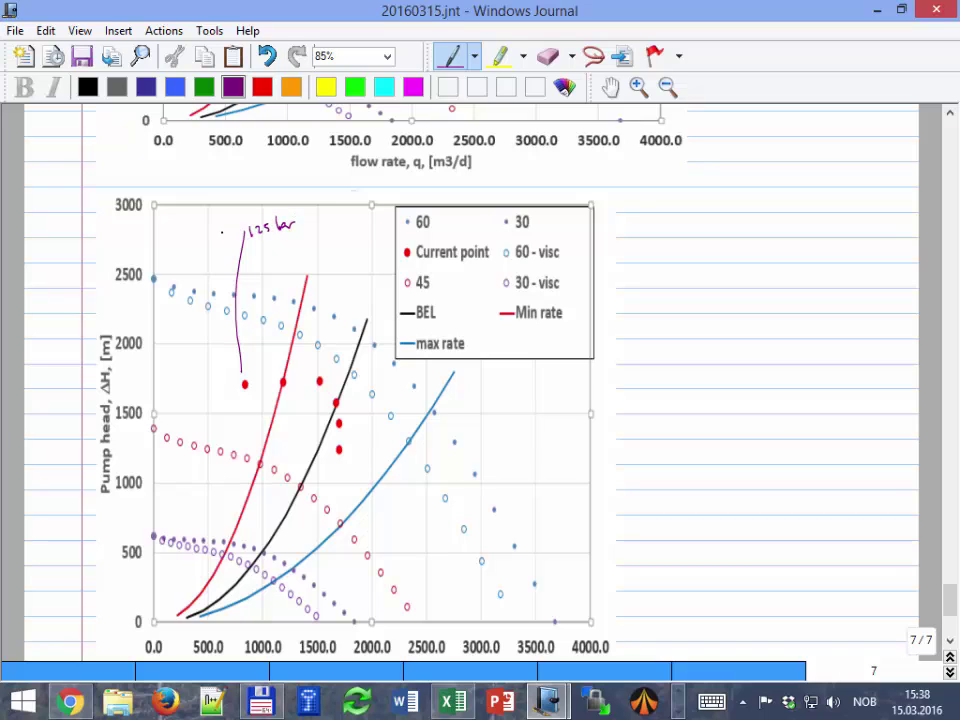
pyautogui.moveTo(224, 219)
pyautogui.mouseDown()
pyautogui.moveTo(227, 238)
pyautogui.moveTo(230, 229)
pyautogui.moveTo(306, 226)
pyautogui.mouseUp()
pyautogui.scroll(-1, 312, 210)
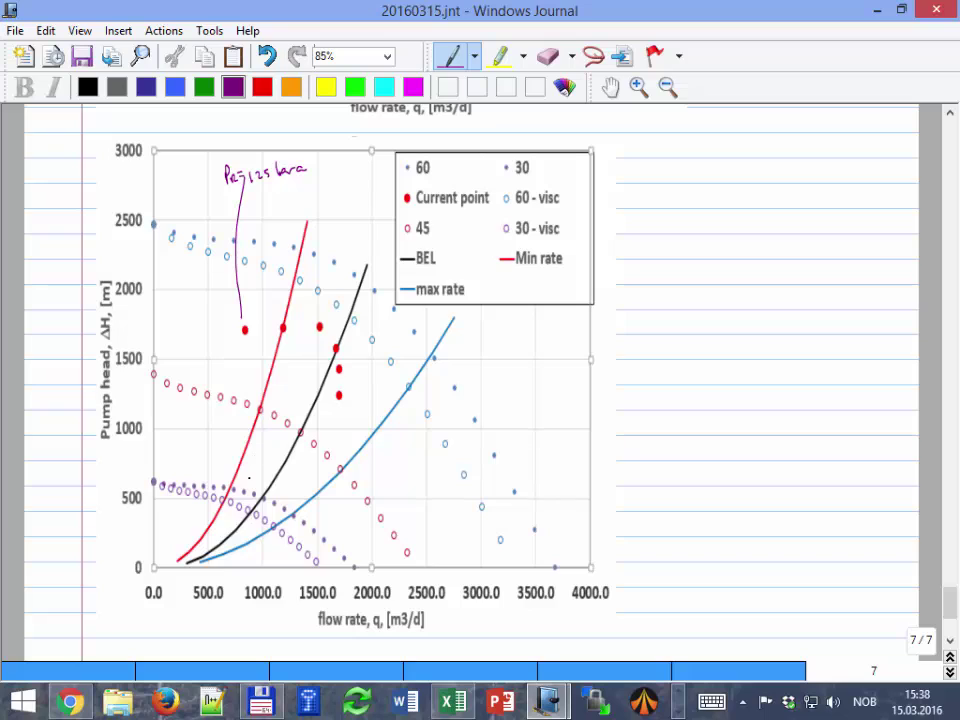
# Sketch the operating-area corner at the 30 Hz viscous curve, and mark extra points descending toward zero rate from the 125 bara point
pyautogui.moveTo(244, 470)
pyautogui.mouseDown()
pyautogui.moveTo(232, 495)
pyautogui.moveTo(276, 523)
pyautogui.mouseUp()
pyautogui.moveTo(217, 343); pyautogui.dragTo(167, 372)
pyautogui.moveTo(248, 475); pyautogui.dragTo(249, 483)
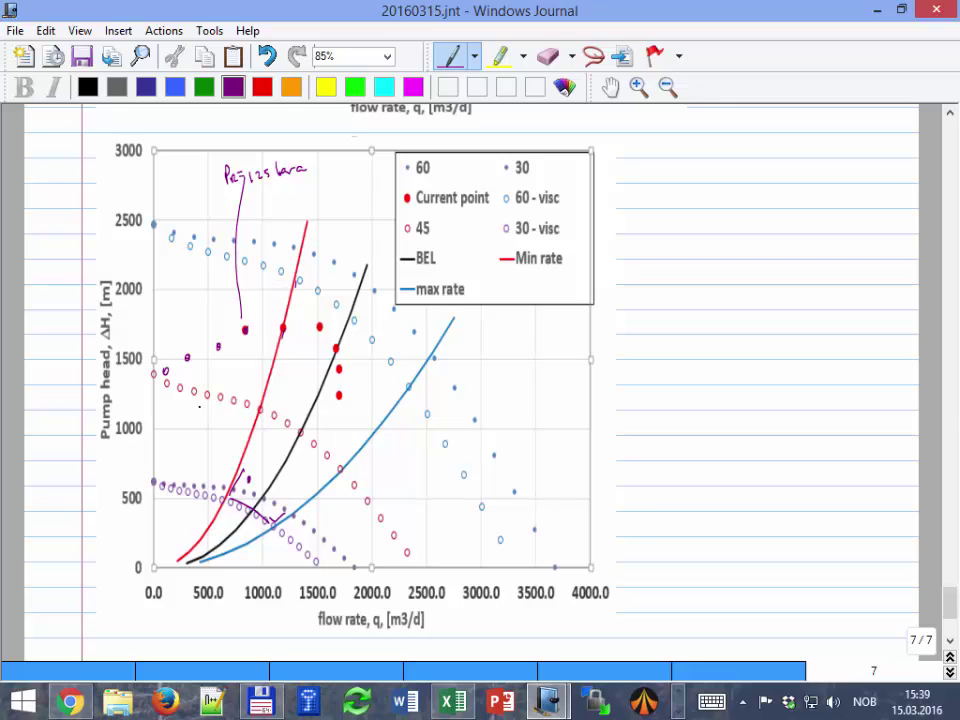
pyautogui.scroll(-1, 199, 406)
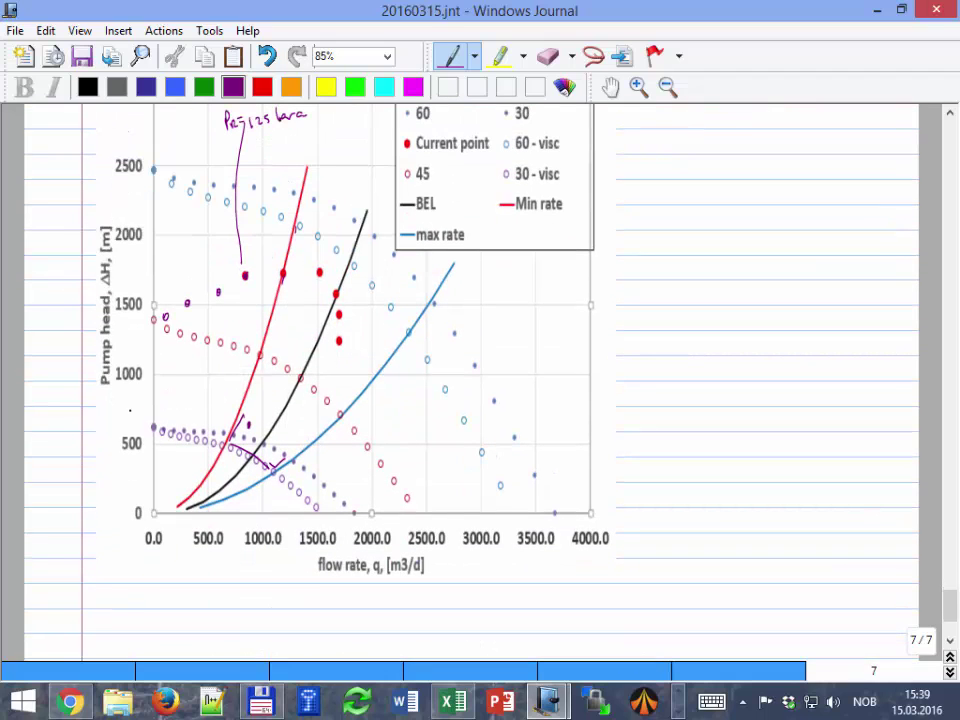
pyautogui.scroll(1, 130, 409)
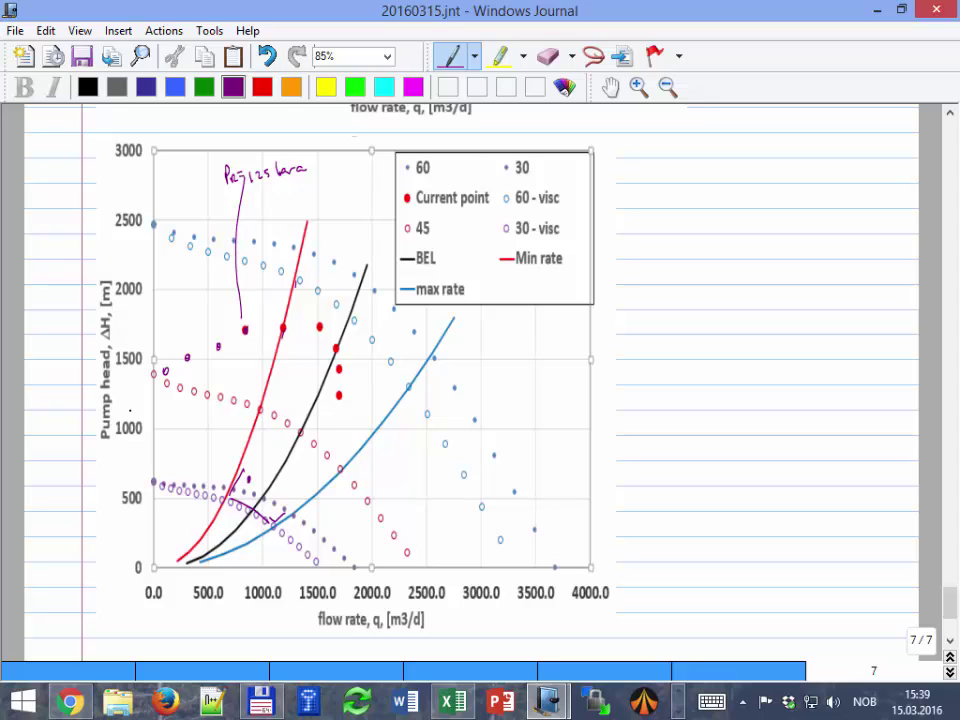
# Label the red-circle curve 45 and the blue-circle viscous curve 60 with short leader lines
pyautogui.moveTo(388, 497)
pyautogui.mouseDown()
pyautogui.moveTo(380, 510)
pyautogui.moveTo(410, 496)
pyautogui.mouseUp()
pyautogui.moveTo(456, 420)
pyautogui.mouseDown()
pyautogui.moveTo(449, 443)
pyautogui.moveTo(494, 404)
pyautogui.mouseUp()
pyautogui.moveTo(506, 399); pyautogui.dragTo(505, 400)
# Draw a dashed frequency curve through the 125 bara point and the lowest-head red point, and label it 52
pyautogui.moveTo(157, 305); pyautogui.dragTo(166, 309)
pyautogui.moveTo(175, 312); pyautogui.dragTo(200, 322)
pyautogui.moveTo(209, 324); pyautogui.dragTo(241, 337)
pyautogui.moveTo(255, 342); pyautogui.dragTo(288, 357)
pyautogui.moveTo(303, 367); pyautogui.dragTo(387, 448)
pyautogui.click(433, 498)
pyautogui.moveTo(445, 524); pyautogui.dragTo(450, 538)
pyautogui.moveTo(405, 430); pyautogui.dragTo(392, 446)
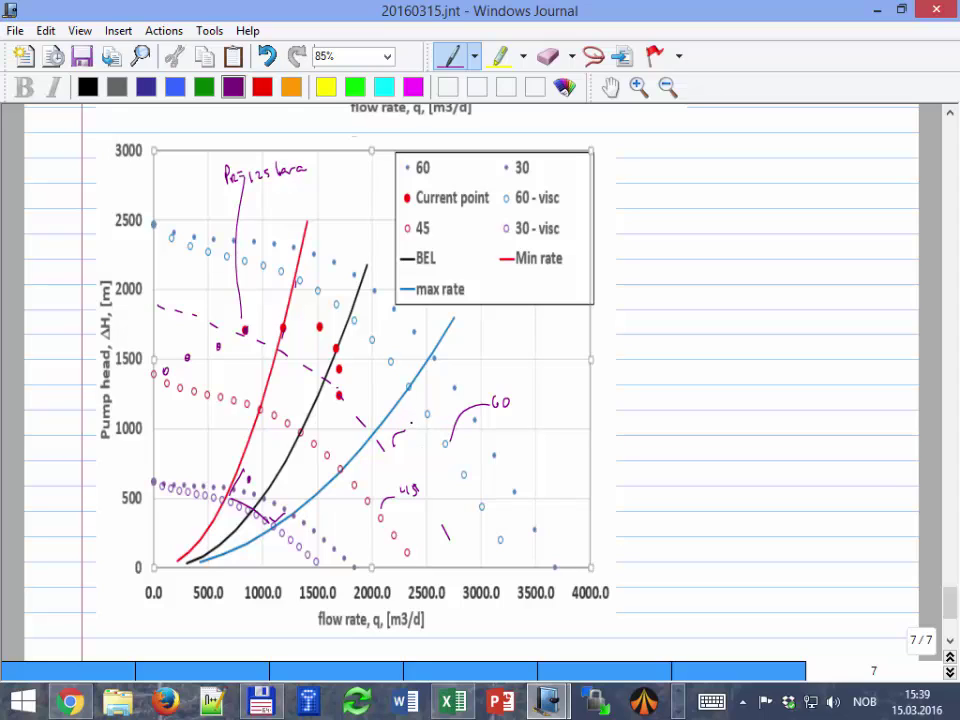
pyautogui.moveTo(406, 426); pyautogui.dragTo(421, 432)
# Draw two more dashed frequency curves above the 52 curve through the remaining red points, and write the labels 55, 56 and 57
pyautogui.moveTo(152, 284); pyautogui.dragTo(248, 321)
pyautogui.moveTo(325, 355); pyautogui.dragTo(371, 373)
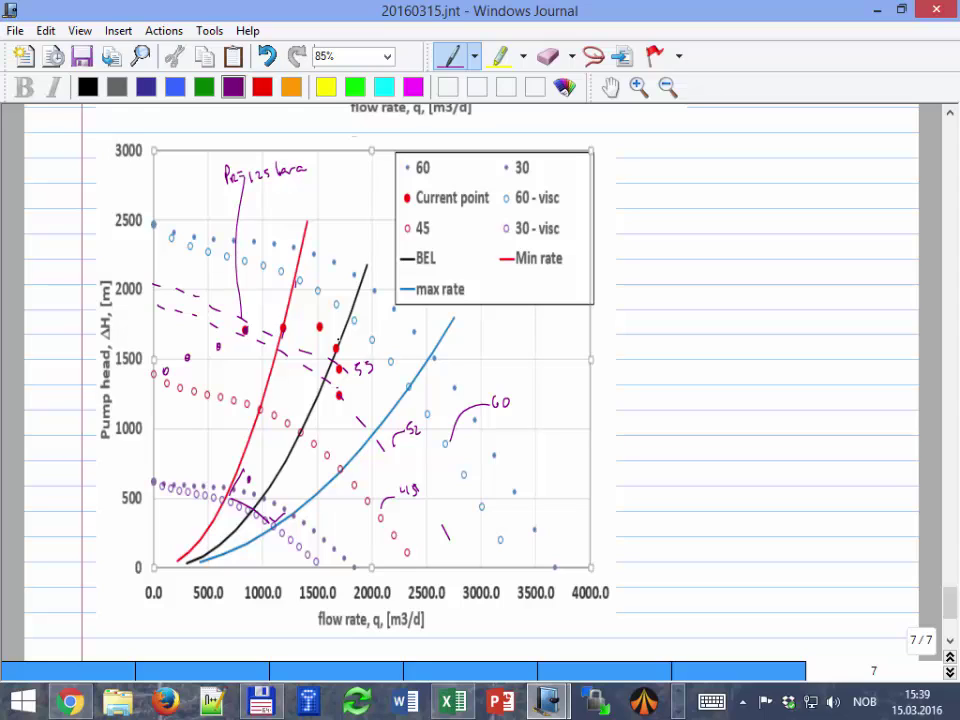
pyautogui.moveTo(155, 261); pyautogui.dragTo(300, 327)
pyautogui.moveTo(390, 381); pyautogui.dragTo(398, 393)
pyautogui.moveTo(326, 314); pyautogui.dragTo(335, 326)
pyautogui.click(341, 321)
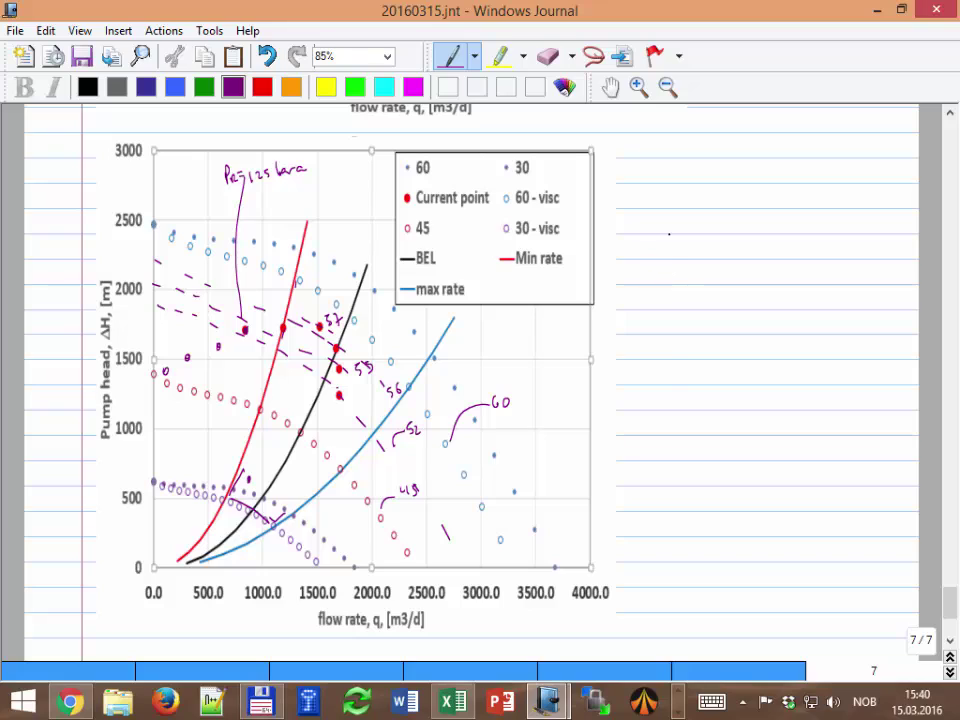
# Draw a pair of axes beside the second chart, labelled f for the vertical axis and t for the horizontal axis
pyautogui.moveTo(669, 236); pyautogui.dragTo(671, 398)
pyautogui.moveTo(668, 243); pyautogui.dragTo(645, 258)
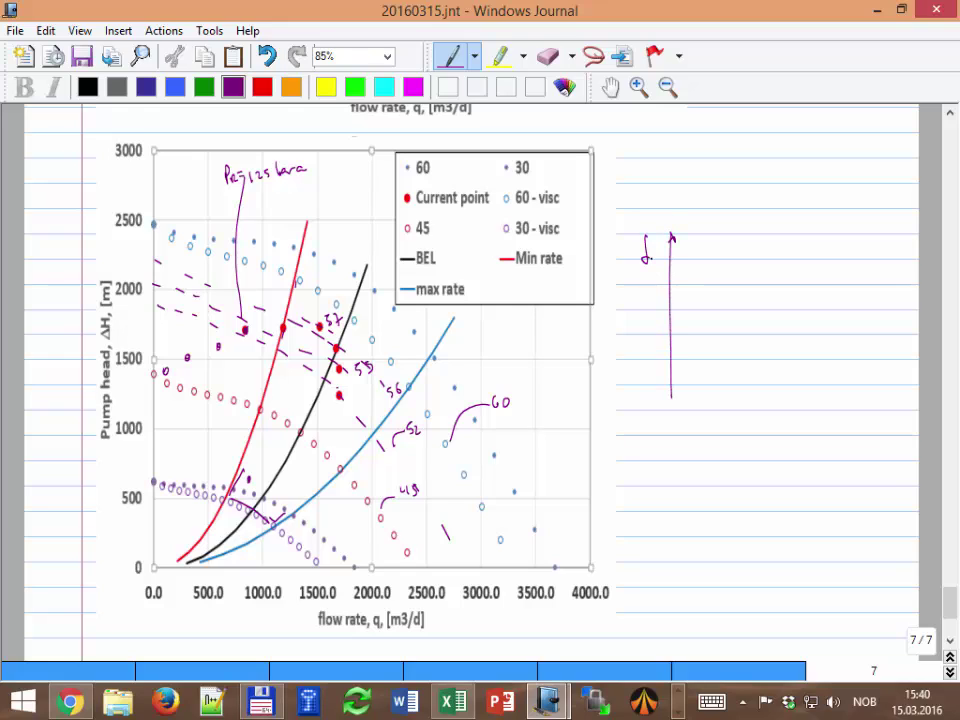
pyautogui.click(654, 260)
pyautogui.moveTo(671, 398)
pyautogui.mouseDown()
pyautogui.moveTo(864, 398)
pyautogui.moveTo(869, 430)
pyautogui.mouseUp()
pyautogui.moveTo(864, 416); pyautogui.dragTo(872, 415)
# Sketch the frequency curve starting at 52, rising and then declining to a dashed vertical end-time line
pyautogui.moveTo(672, 334)
pyautogui.mouseDown()
pyautogui.moveTo(678, 326)
pyautogui.moveTo(672, 339)
pyautogui.moveTo(647, 341)
pyautogui.moveTo(730, 292)
pyautogui.moveTo(792, 333)
pyautogui.mouseUp()
pyautogui.moveTo(795, 334)
pyautogui.mouseDown()
pyautogui.moveTo(808, 345)
pyautogui.moveTo(806, 323)
pyautogui.mouseUp()
pyautogui.moveTo(808, 334); pyautogui.dragTo(808, 360)
pyautogui.moveTo(807, 371); pyautogui.dragTo(808, 398)
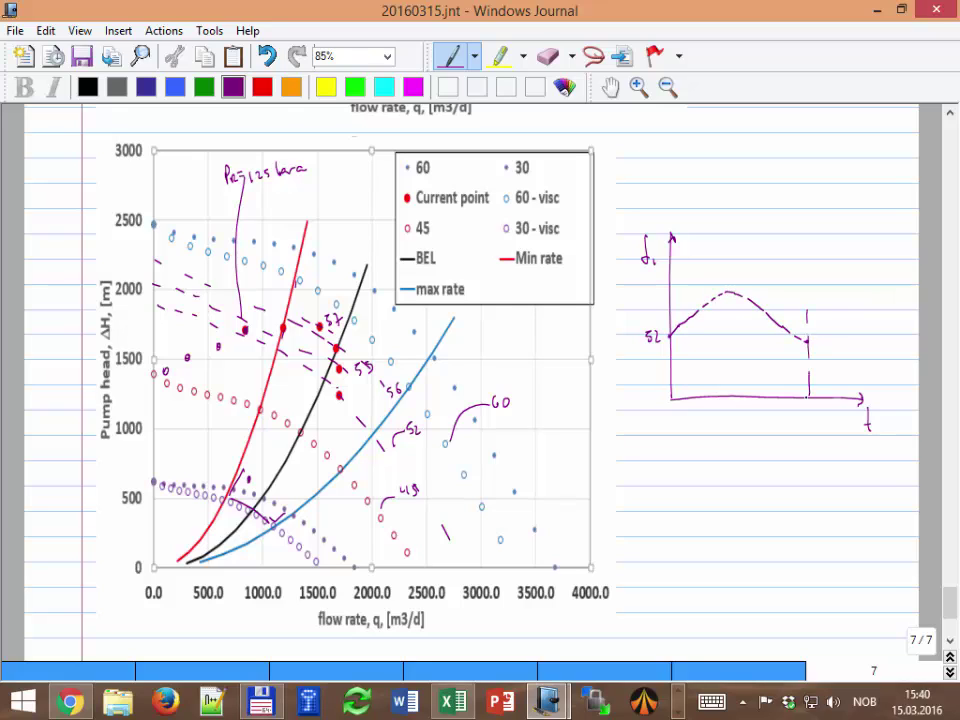
pyautogui.moveTo(701, 308)
pyautogui.mouseDown()
pyautogui.moveTo(742, 296)
pyautogui.moveTo(806, 342)
pyautogui.mouseUp()
# Write "2nd approach: include the pump model in my hydraulic calculator" below the second chart
pyautogui.scroll(-5, 118, 417)
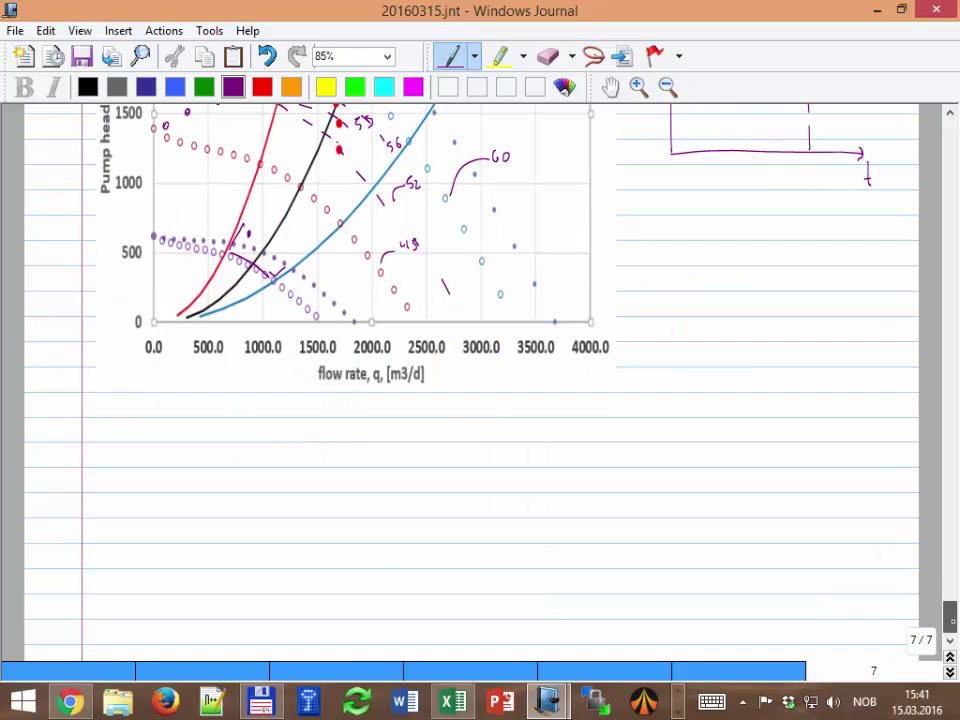
pyautogui.moveTo(112, 420)
pyautogui.mouseDown()
pyautogui.moveTo(121, 438)
pyautogui.moveTo(135, 408)
pyautogui.moveTo(166, 436)
pyautogui.moveTo(295, 436)
pyautogui.moveTo(306, 420)
pyautogui.moveTo(314, 434)
pyautogui.moveTo(331, 426)
pyautogui.moveTo(365, 447)
pyautogui.moveTo(379, 433)
pyautogui.moveTo(420, 438)
pyautogui.mouseUp()
pyautogui.click(253, 422)
pyautogui.click(405, 434)
pyautogui.moveTo(422, 432)
pyautogui.mouseDown()
pyautogui.moveTo(441, 424)
pyautogui.moveTo(447, 436)
pyautogui.mouseUp()
pyautogui.moveTo(450, 420)
pyautogui.mouseDown()
pyautogui.moveTo(452, 438)
pyautogui.moveTo(556, 440)
pyautogui.mouseUp()
pyautogui.click(476, 429)
pyautogui.click(476, 437)
pyautogui.moveTo(558, 430)
pyautogui.mouseDown()
pyautogui.moveTo(561, 446)
pyautogui.moveTo(575, 420)
pyautogui.moveTo(602, 437)
pyautogui.moveTo(658, 437)
pyautogui.mouseUp()
pyautogui.click(652, 433)
pyautogui.moveTo(662, 420); pyautogui.dragTo(670, 437)
pyautogui.moveTo(676, 429); pyautogui.dragTo(689, 437)
pyautogui.moveTo(696, 429)
pyautogui.mouseDown()
pyautogui.moveTo(697, 437)
pyautogui.moveTo(703, 430)
pyautogui.mouseUp()
pyautogui.moveTo(708, 437); pyautogui.dragTo(713, 428)
# Insert blank space between the second chart and the "2nd approach" line
pyautogui.scroll(6, 470, 380)
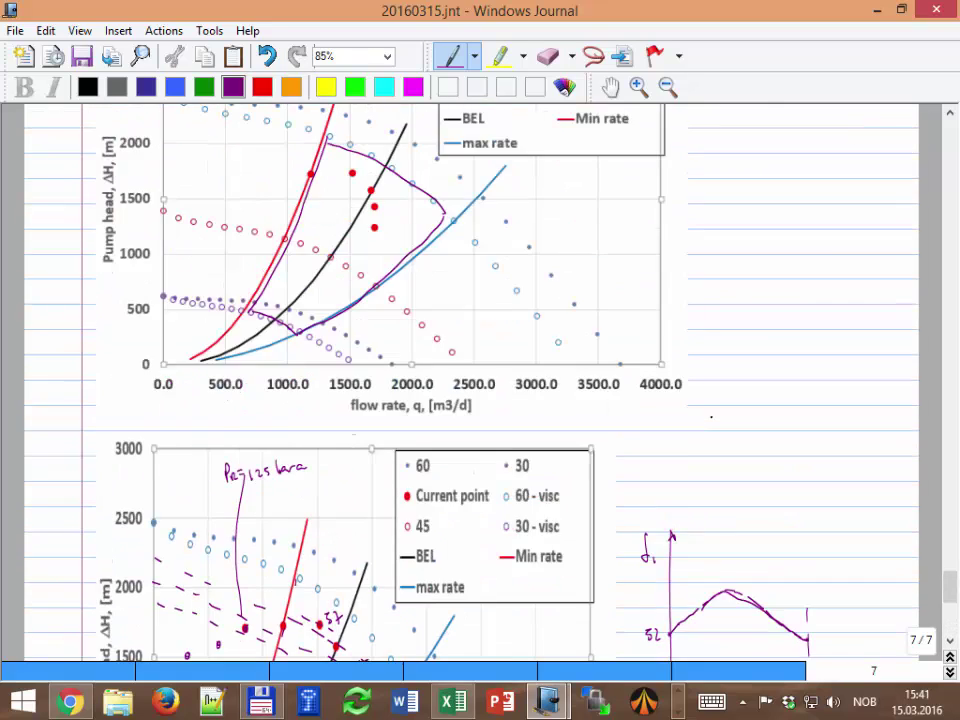
pyautogui.scroll(-6, 470, 380)
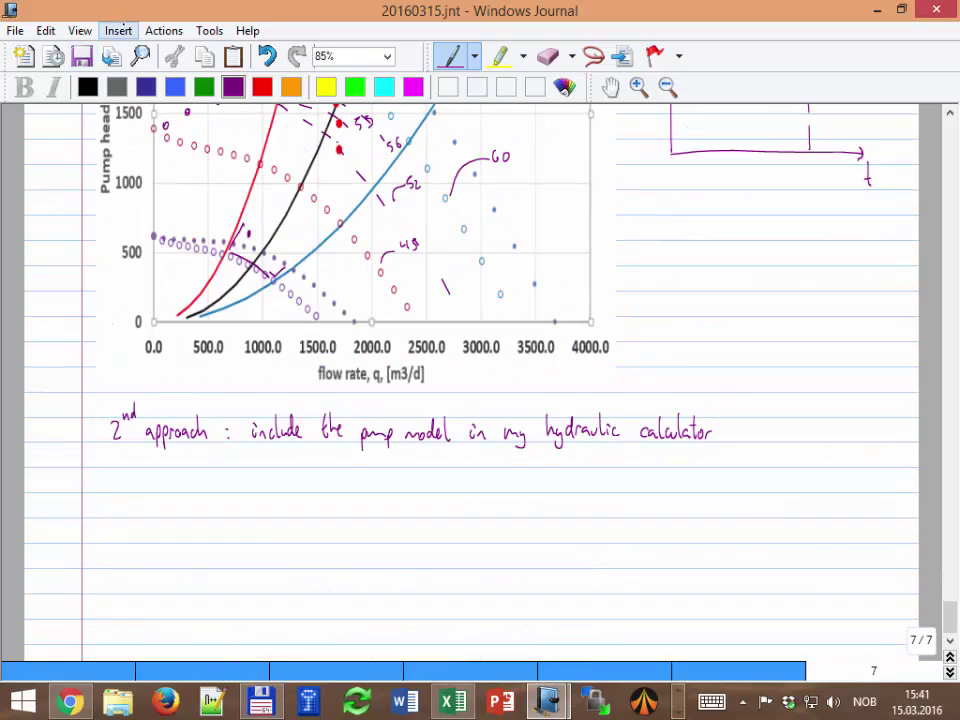
pyautogui.click(118, 30)
pyautogui.click(75, 71)
pyautogui.moveTo(344, 368); pyautogui.dragTo(429, 540)
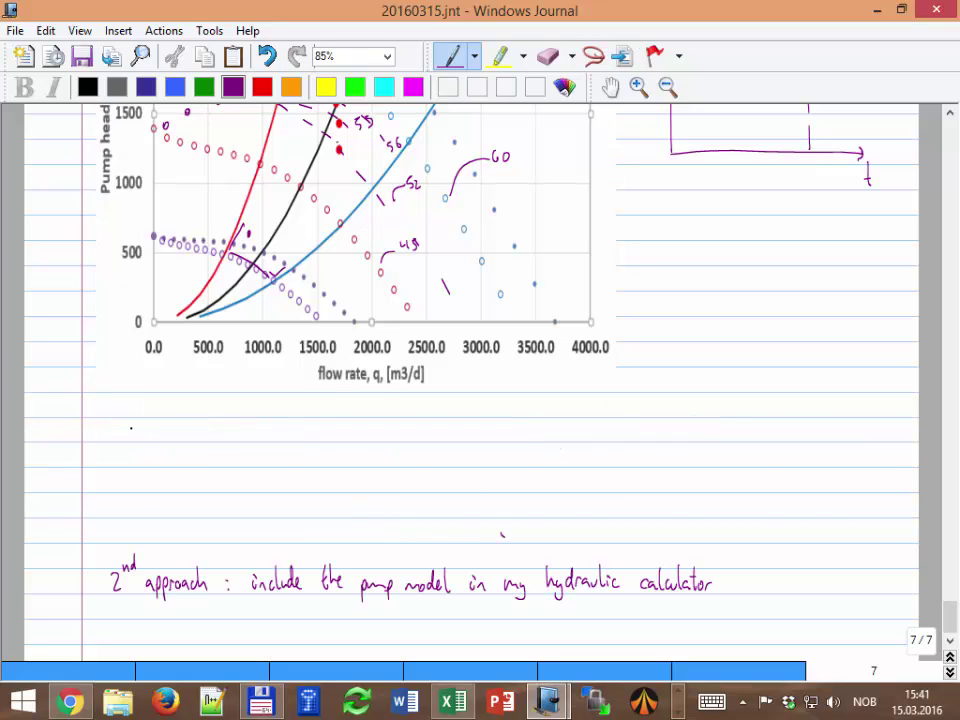
# Write below the chart "NOTE: Pwh ≤ Pb probably gas coming out of solution at some position in the tubing. We are neglecting this gas!"
pyautogui.moveTo(131, 428); pyautogui.dragTo(270, 432)
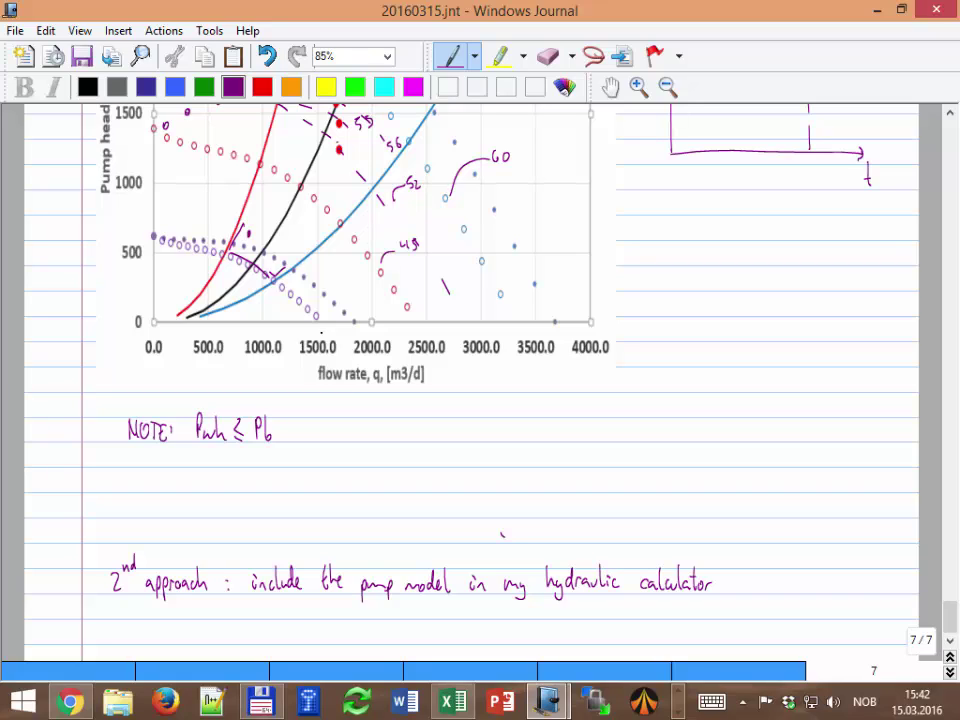
pyautogui.moveTo(315, 428)
pyautogui.mouseDown()
pyautogui.moveTo(356, 430)
pyautogui.moveTo(364, 440)
pyautogui.moveTo(441, 428)
pyautogui.moveTo(756, 434)
pyautogui.moveTo(785, 417)
pyautogui.moveTo(793, 432)
pyautogui.moveTo(826, 434)
pyautogui.moveTo(835, 408)
pyautogui.mouseUp()
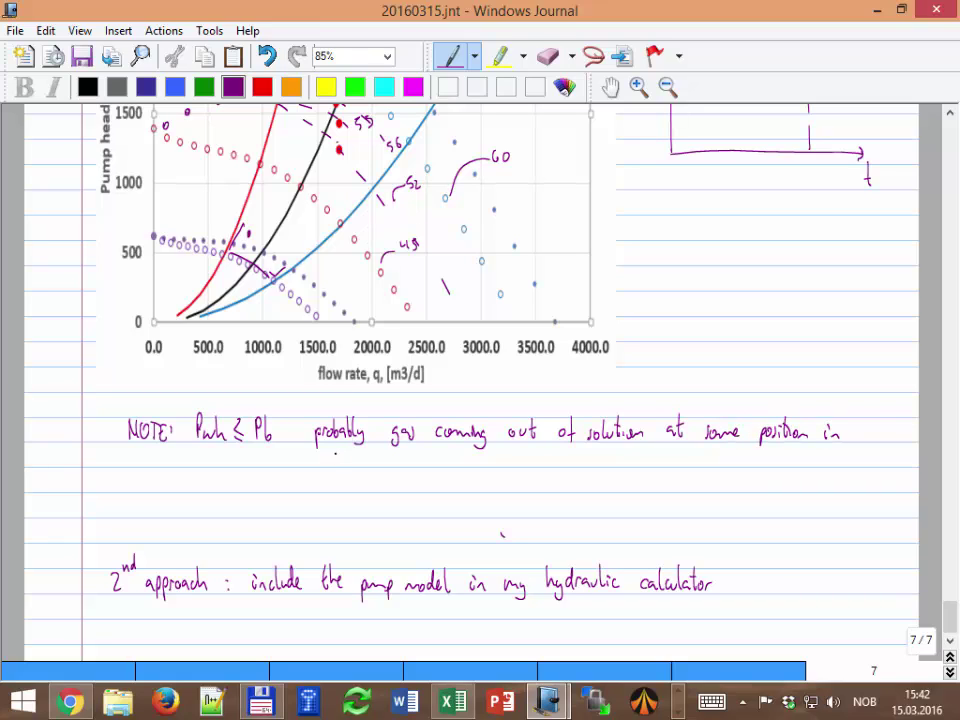
pyautogui.moveTo(334, 450)
pyautogui.mouseDown()
pyautogui.moveTo(343, 462)
pyautogui.moveTo(401, 462)
pyautogui.moveTo(406, 477)
pyautogui.mouseUp()
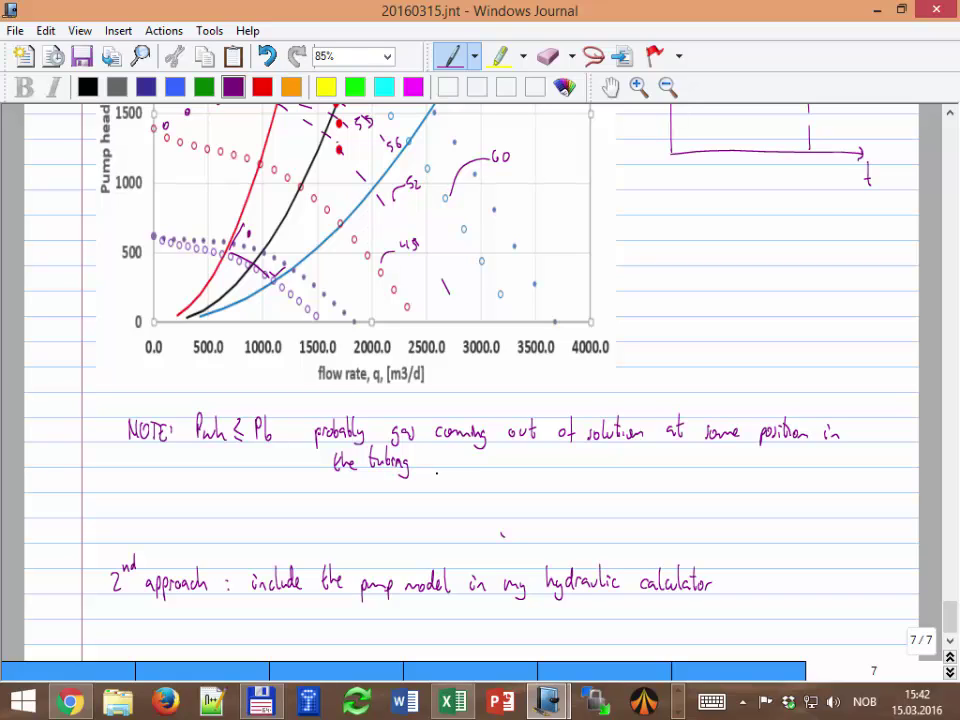
pyautogui.moveTo(438, 462)
pyautogui.mouseDown()
pyautogui.moveTo(486, 472)
pyautogui.moveTo(704, 465)
pyautogui.moveTo(704, 479)
pyautogui.mouseUp()
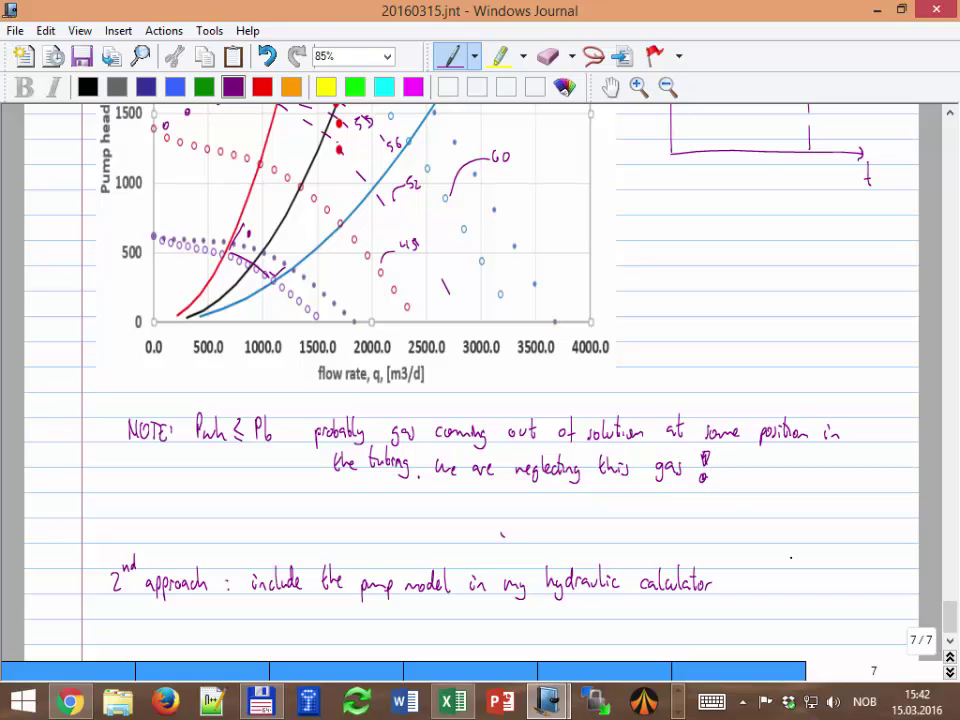
# Go to blank page 8 of the journal, and switch to Excel to open the espcalculations module in the VBA editor
pyautogui.press('pagedown')
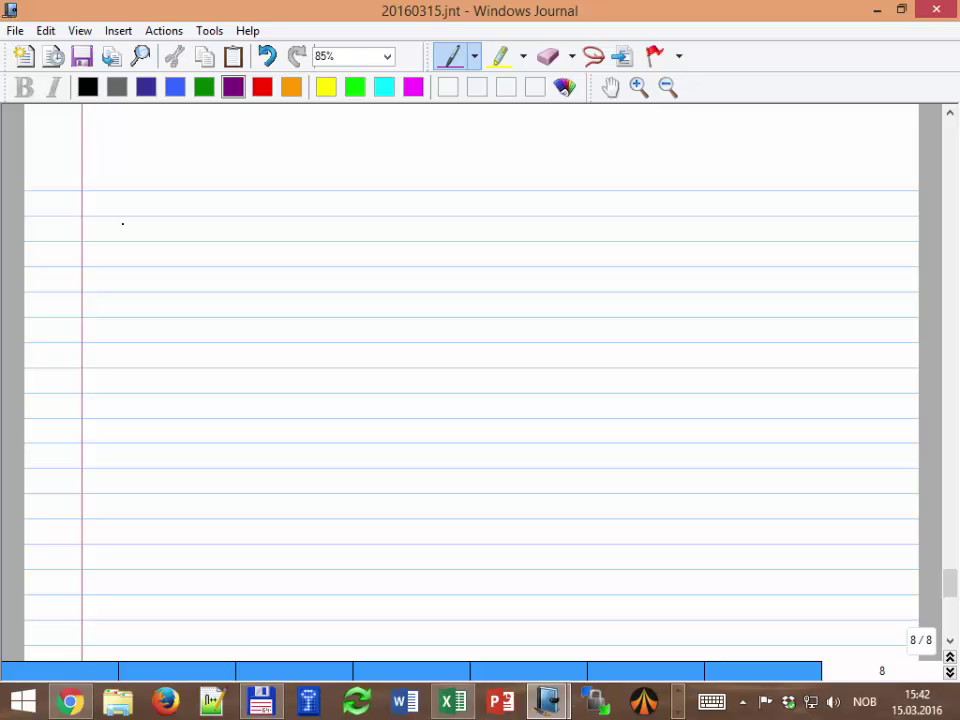
pyautogui.click(452, 700)
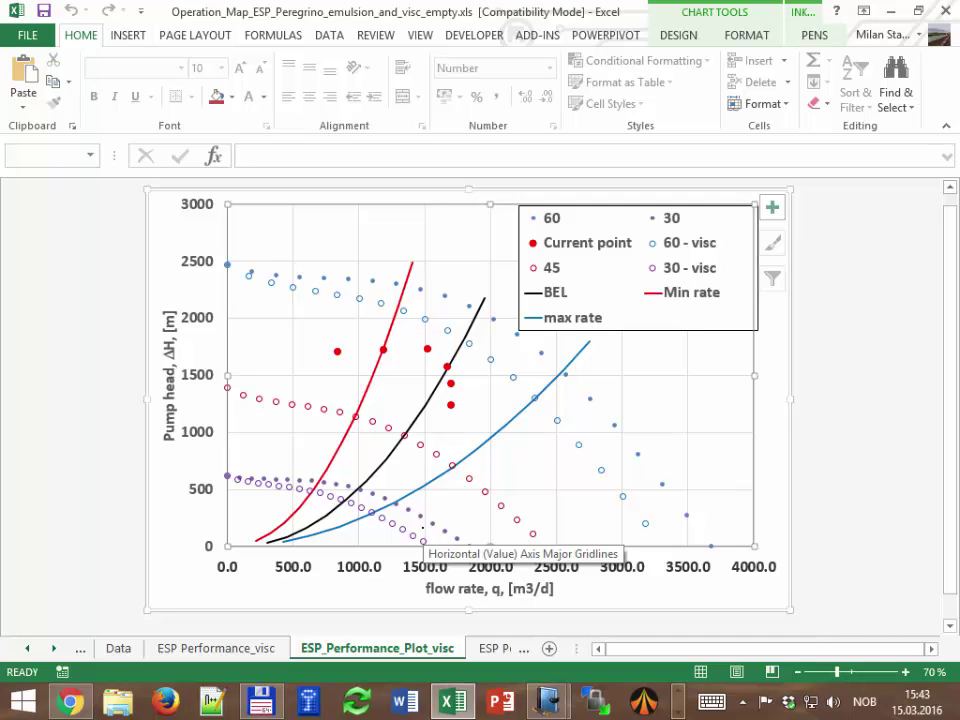
pyautogui.hotkey('alt', 'F11')
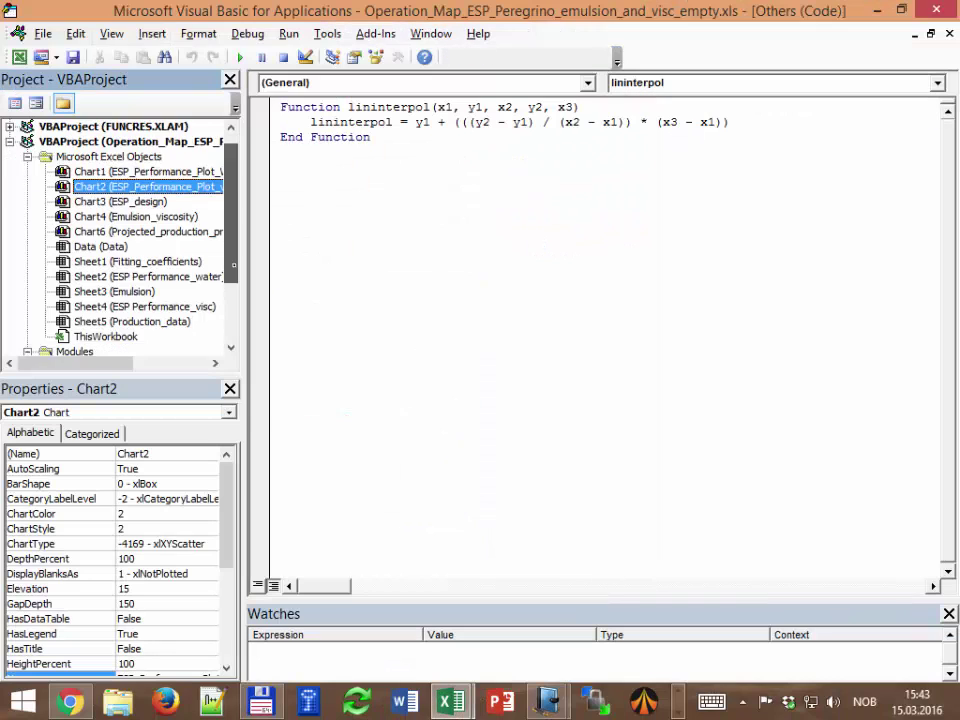
pyautogui.doubleClick(80, 291)
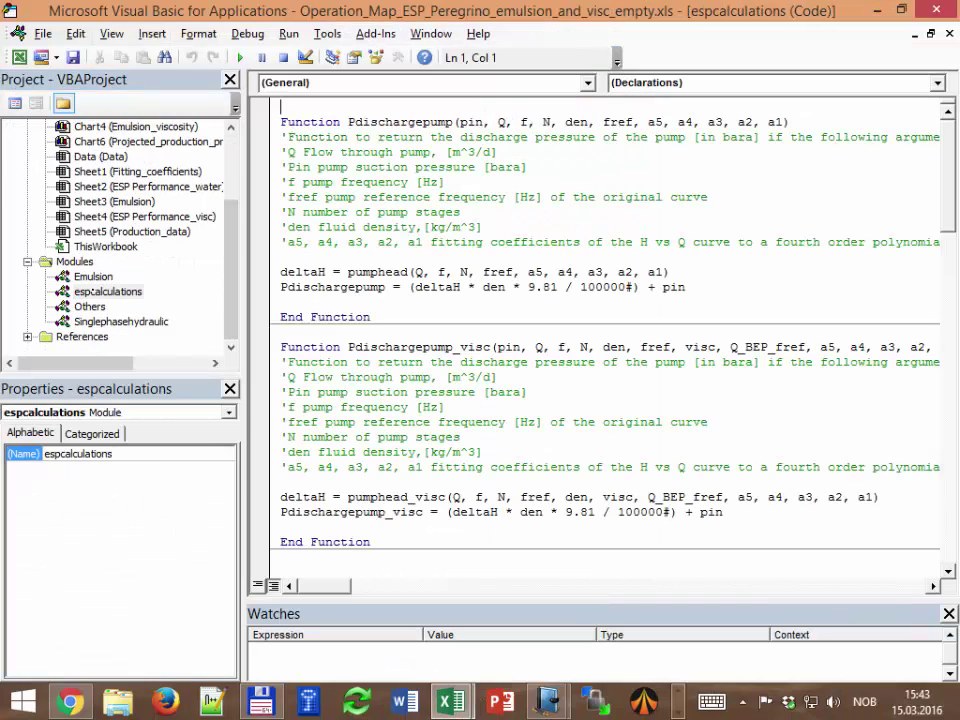
# Examine the Pdischargepump, Pdischargepump_visc, pumphead and pumphead_visc functions, including their arguments and the viscosity-correction code
pyautogui.scroll(-9, 430, 377)
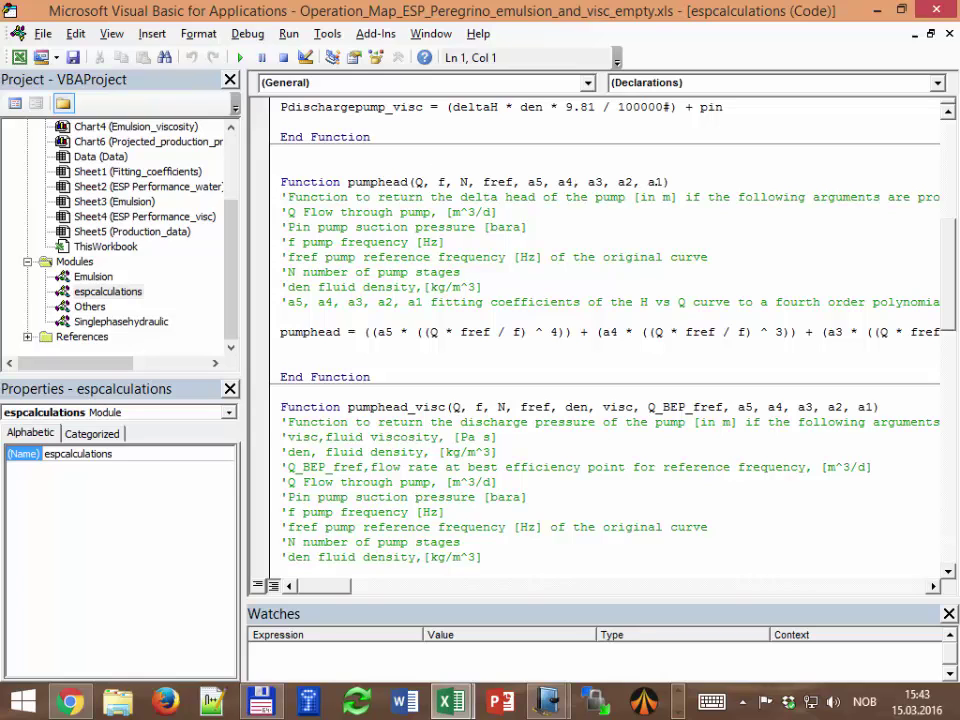
pyautogui.scroll(-3, 600, 330)
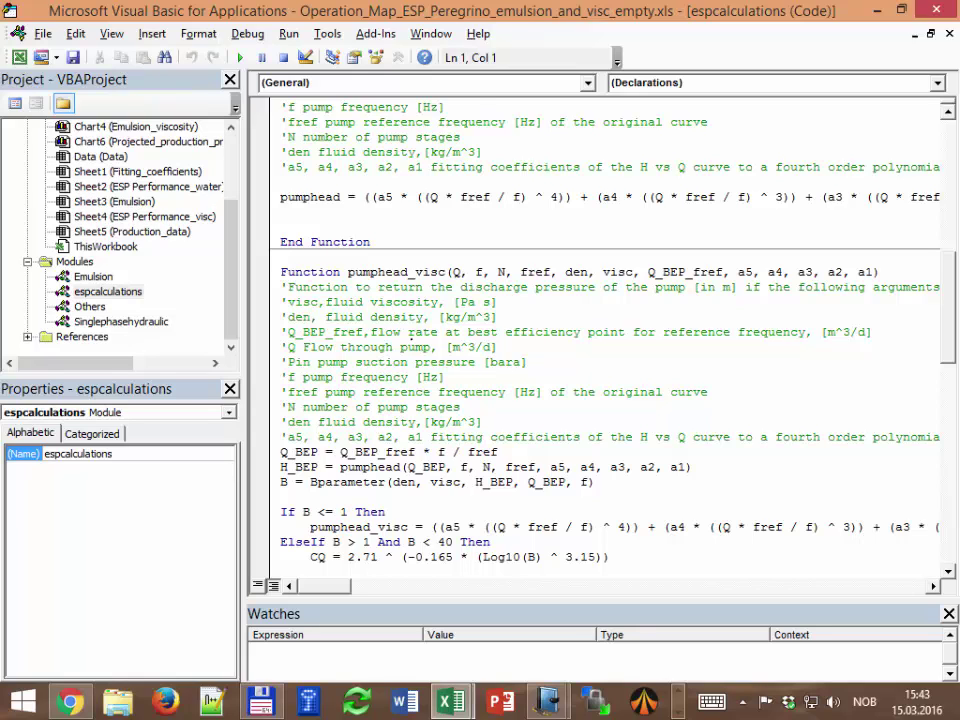
pyautogui.scroll(-4, 409, 332)
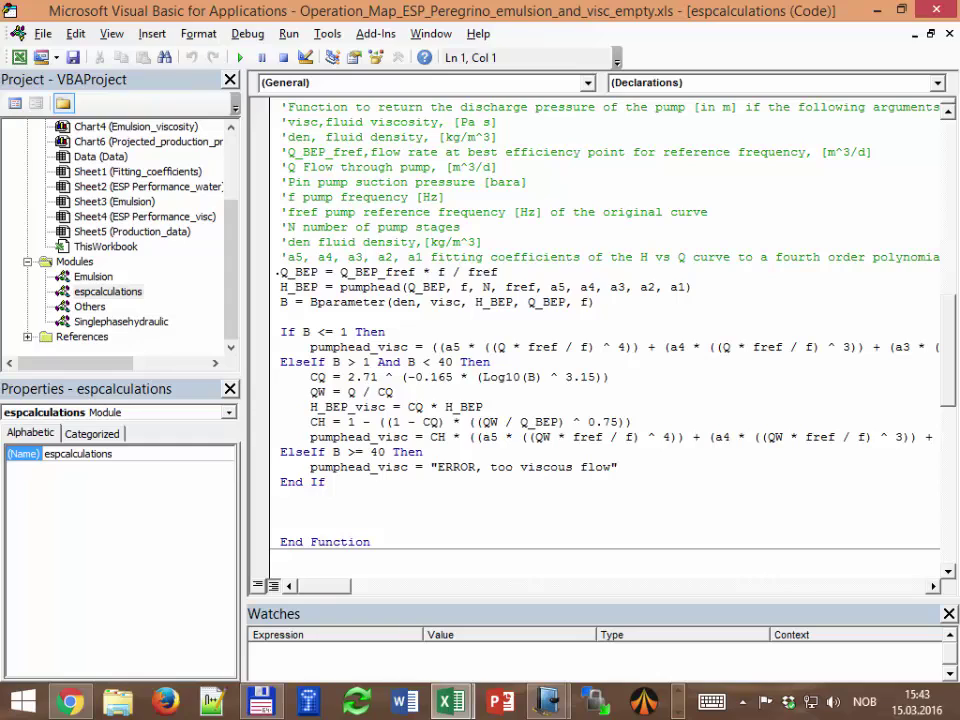
pyautogui.moveTo(279, 272); pyautogui.dragTo(344, 484)
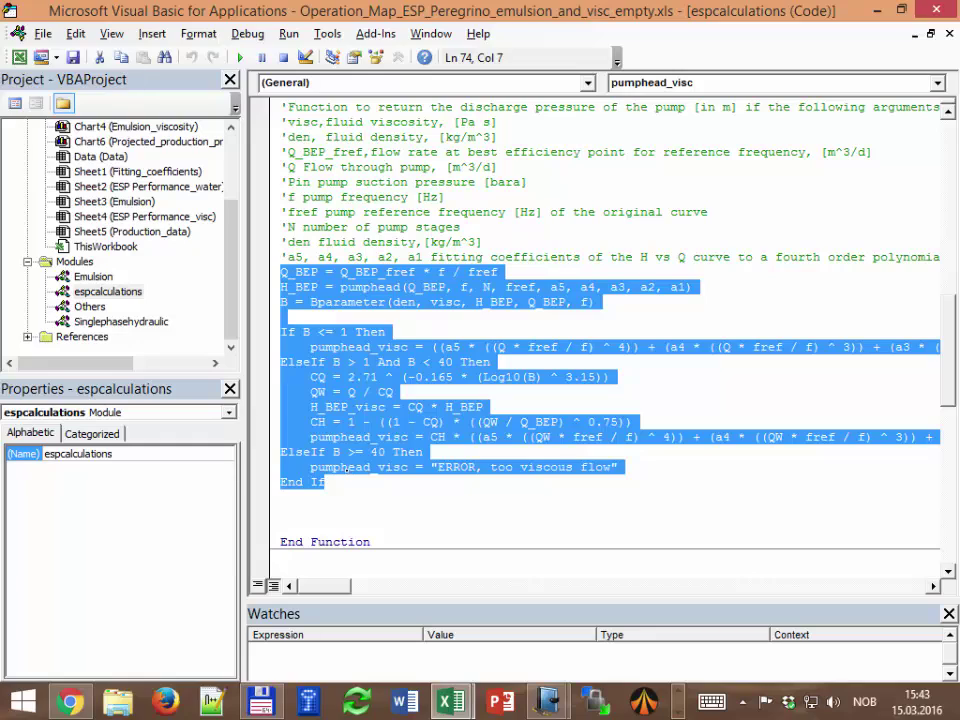
pyautogui.scroll(15, 345, 465)
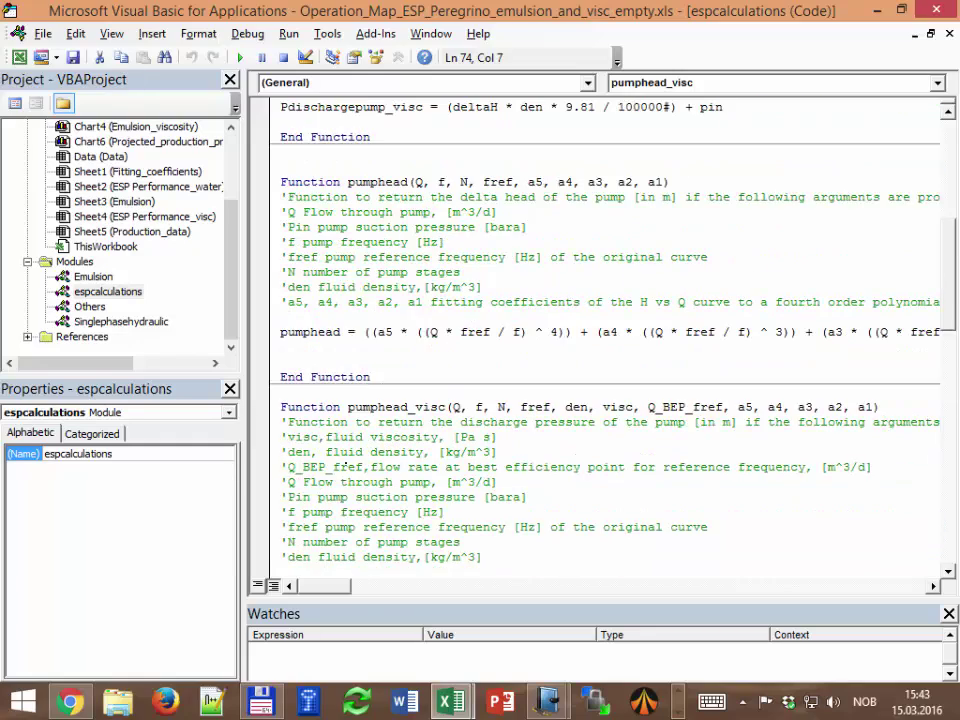
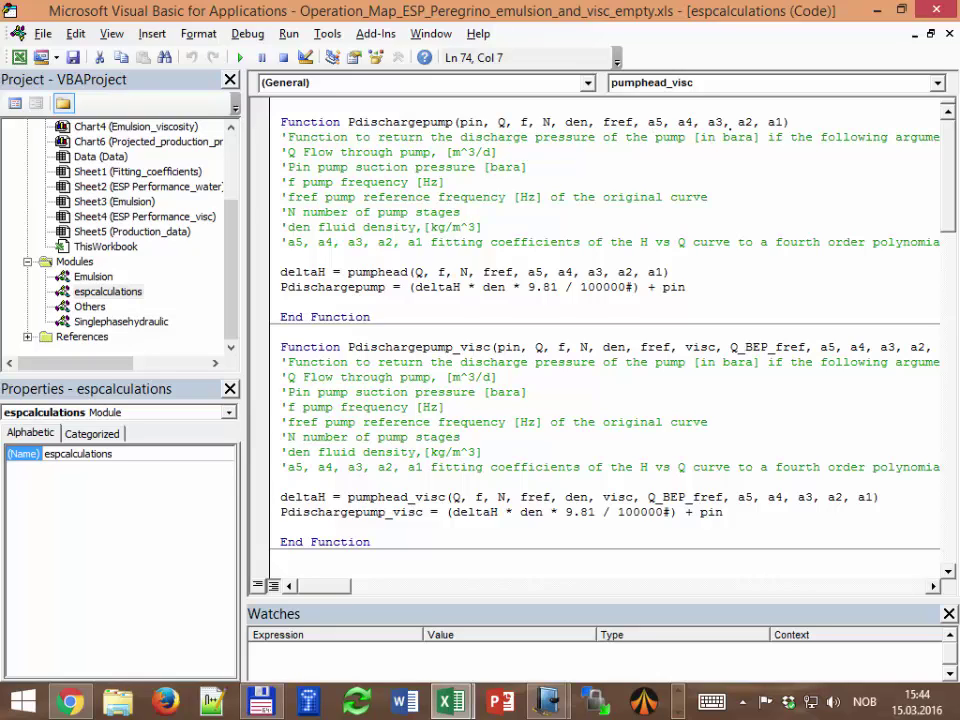
pyautogui.scroll(-2, 607, 250)
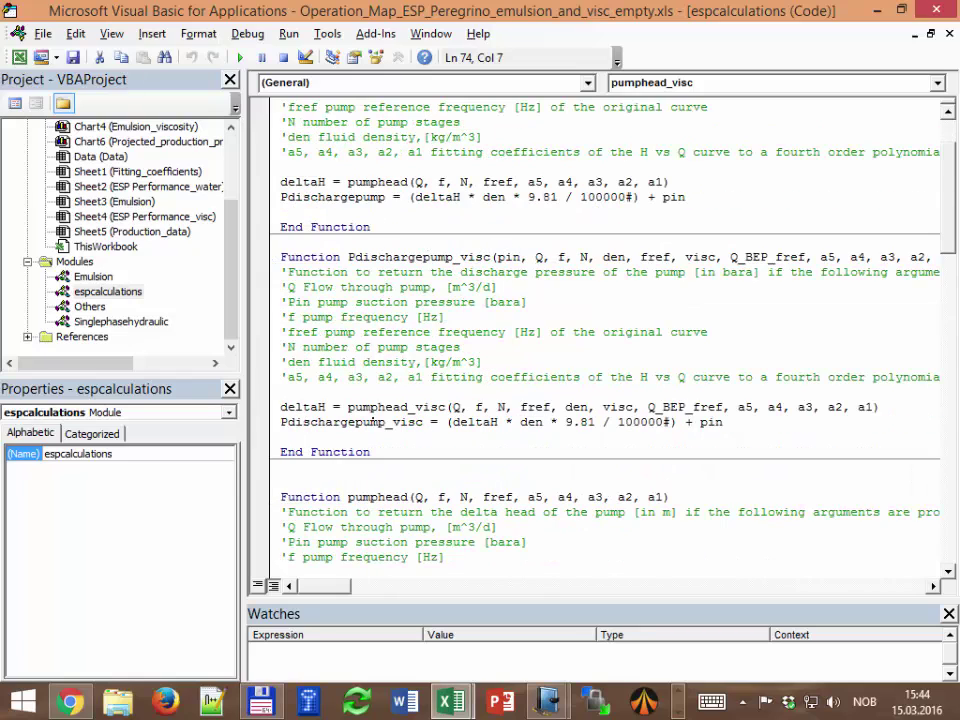
pyautogui.scroll(-9, 372, 421)
pyautogui.moveTo(281, 497); pyautogui.dragTo(392, 562)
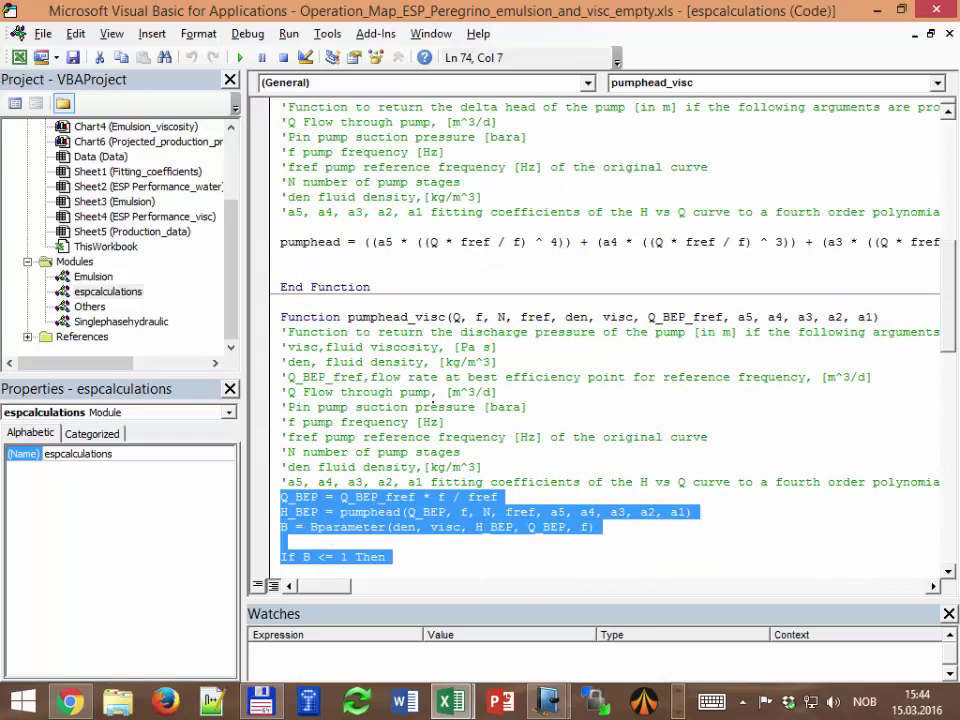
pyautogui.scroll(5, 418, 352)
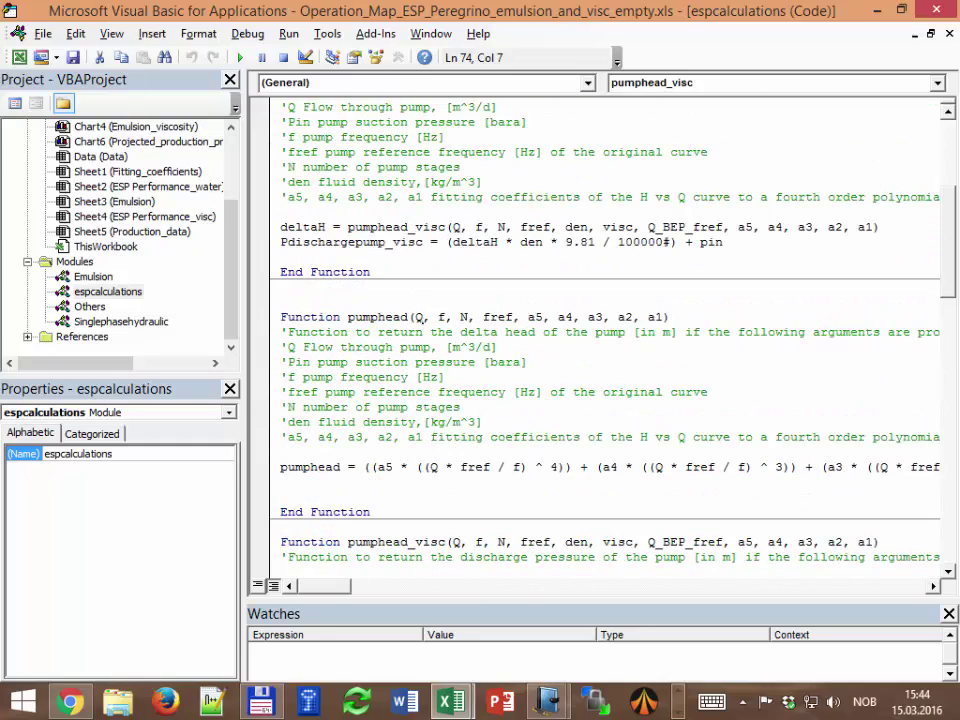
pyautogui.scroll(2, 412, 330)
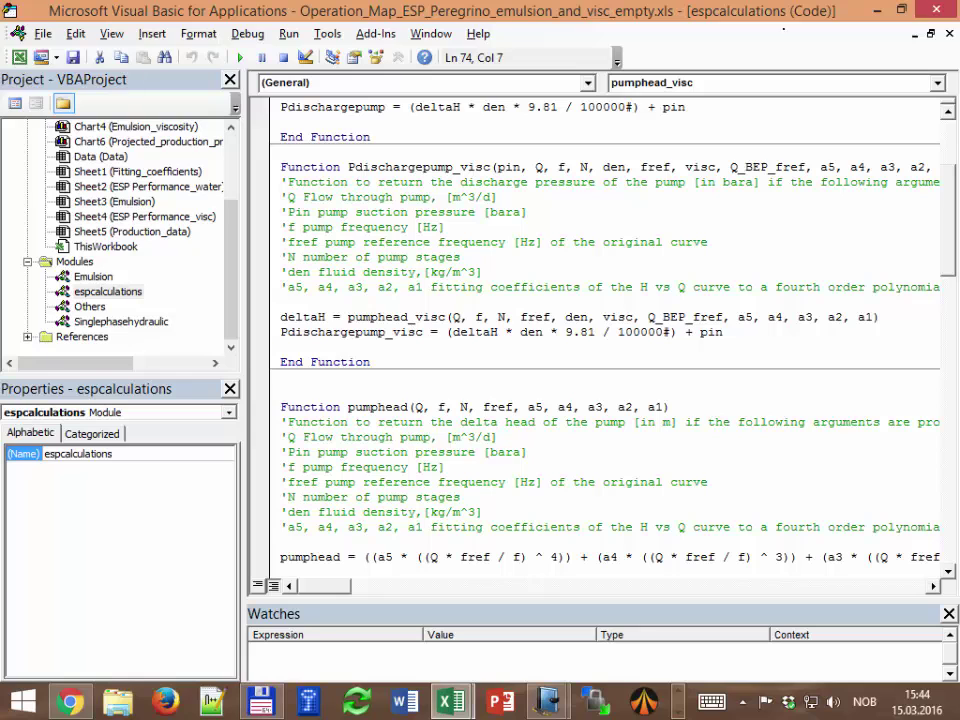
# Return from the VBA editor to the workbook and open the ESP_design chart sheet
pyautogui.hotkey('alt', 'F11')
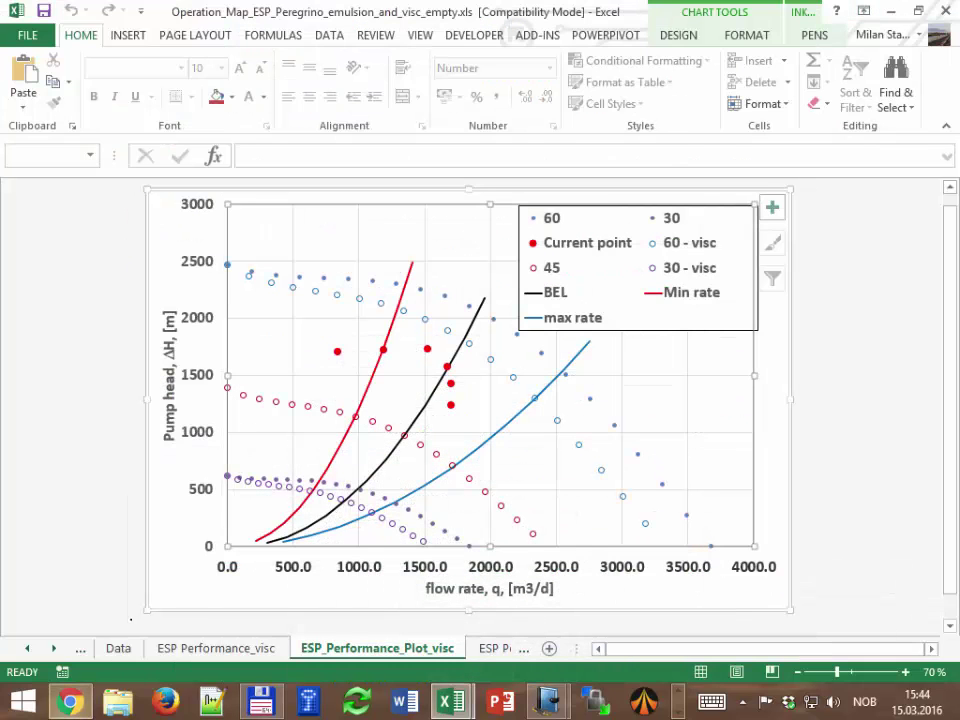
pyautogui.click(27, 648)
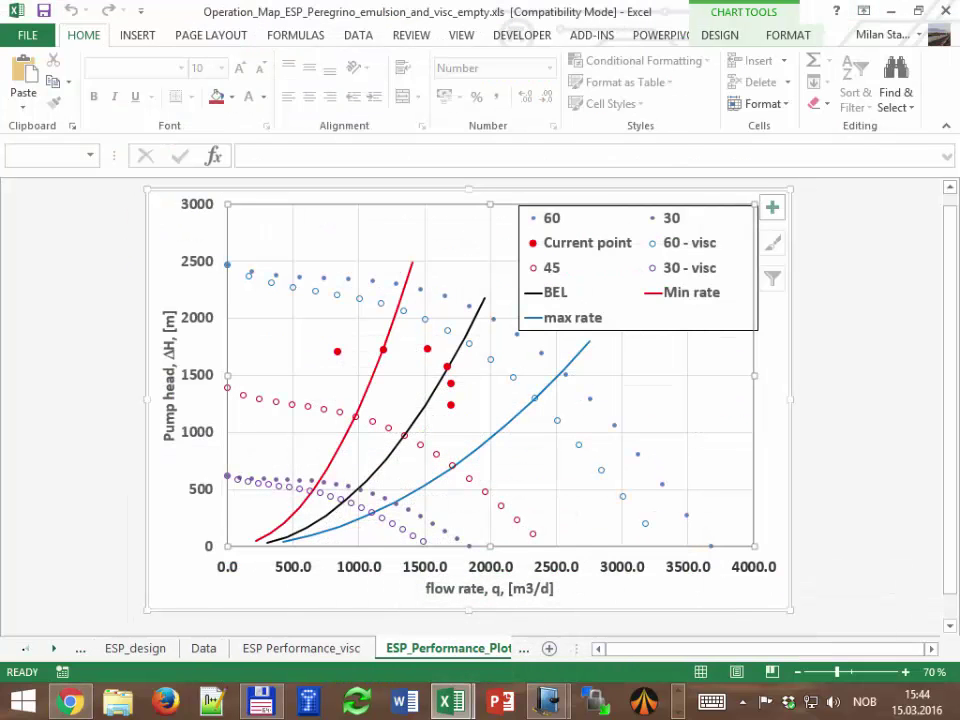
pyautogui.click(137, 648)
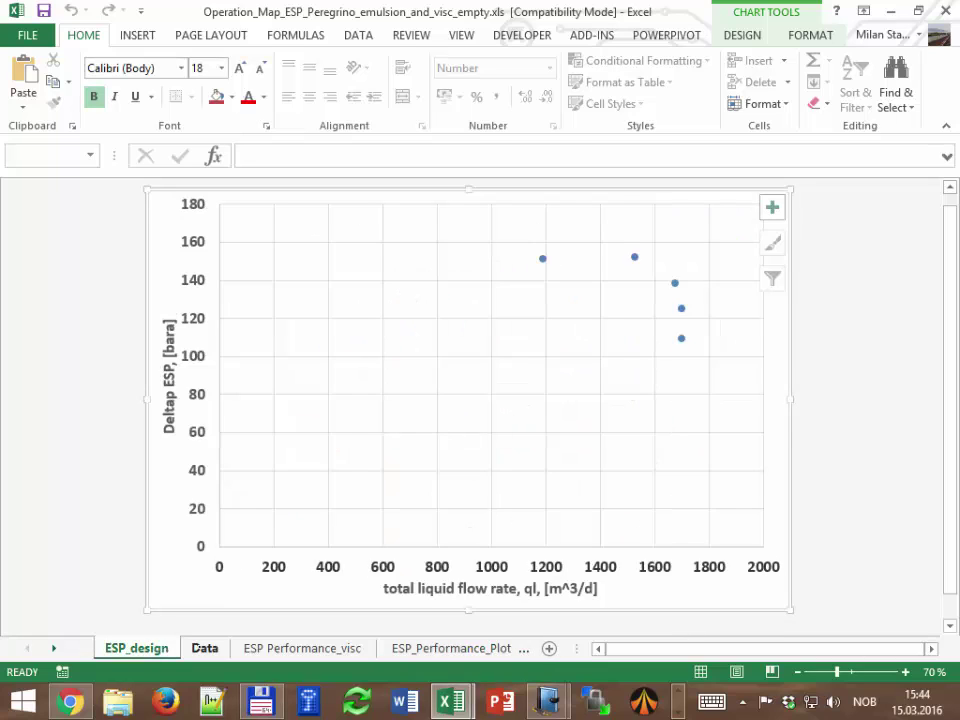
# Open the Data sheet and save the workbook under the new name Operation_Map_ESP_Peregrino_emulsion_and_visc_ESP_included.xls
pyautogui.click(204, 648)
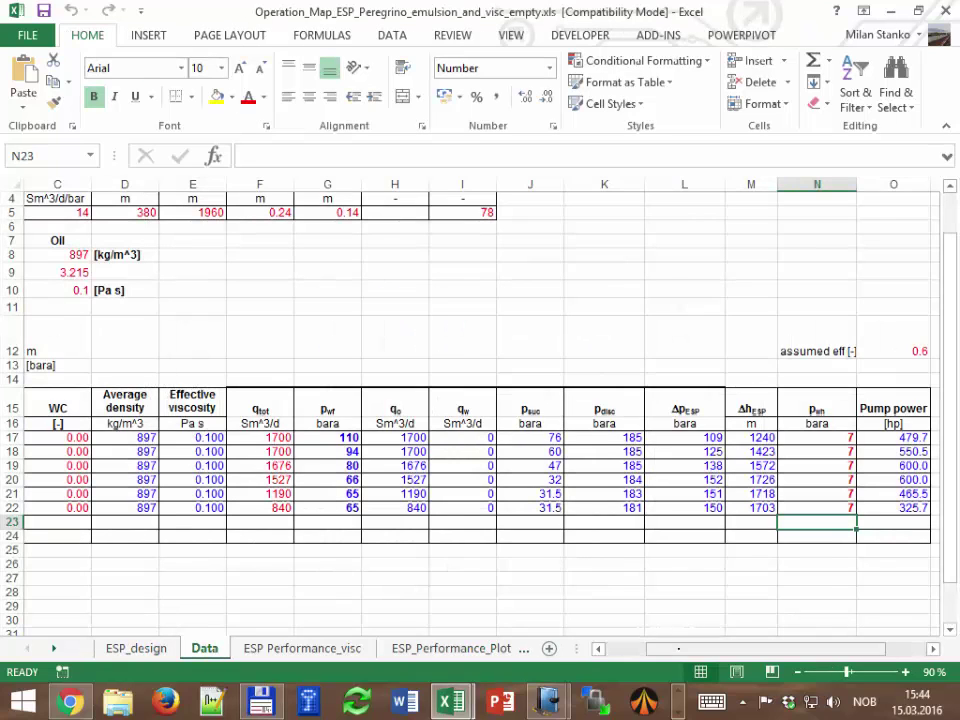
pyautogui.hscroll(-2, 597, 649)
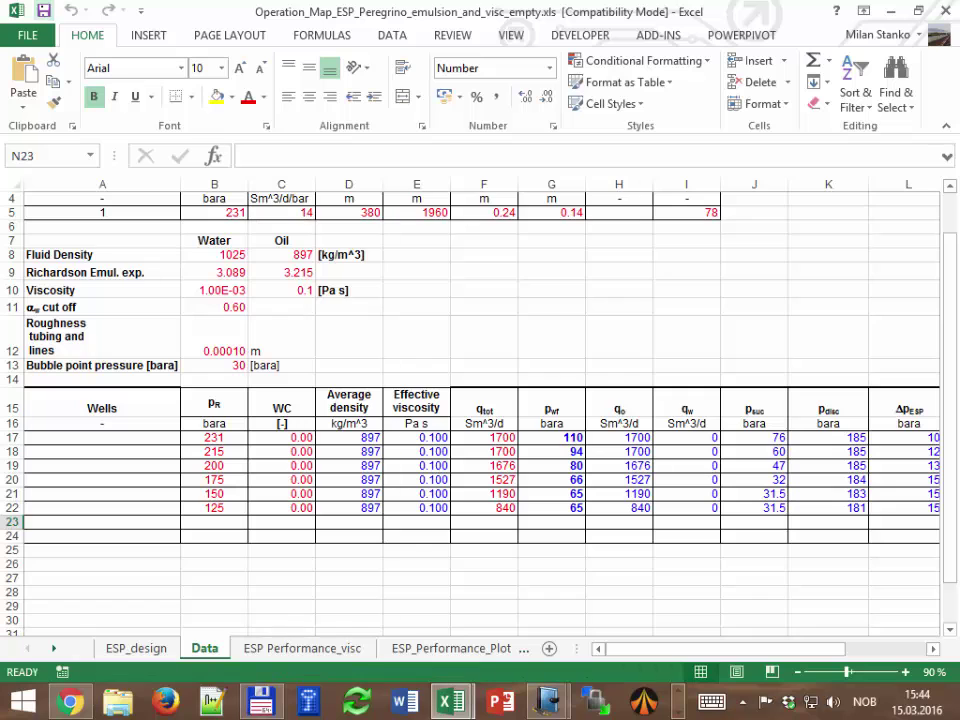
pyautogui.click(27, 32)
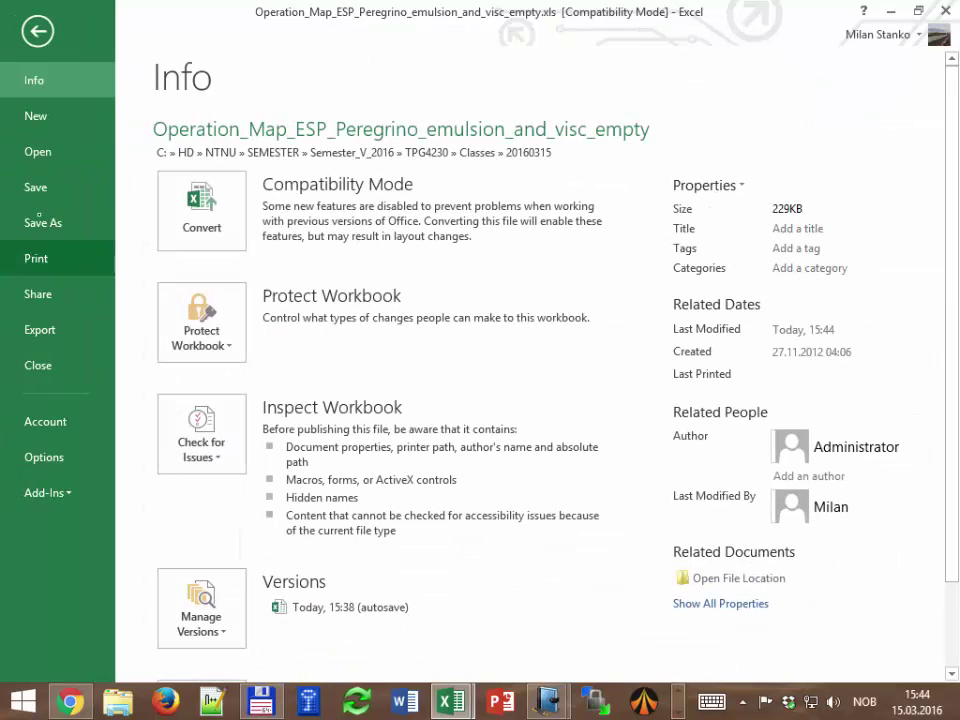
pyautogui.click(41, 220)
pyautogui.click(510, 210)
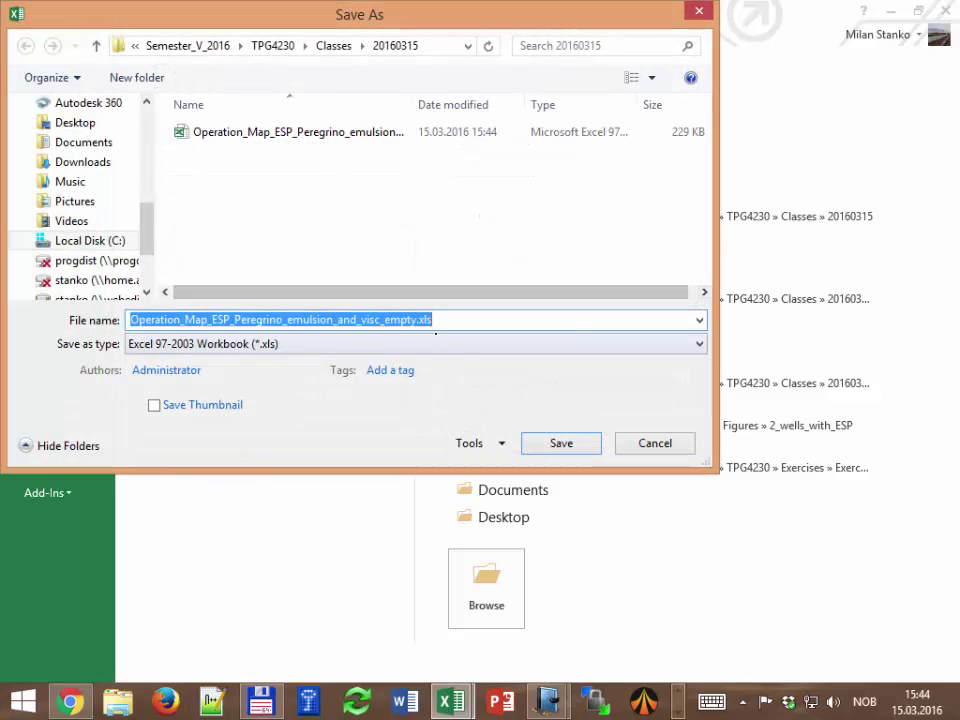
pyautogui.click(417, 319)
pyautogui.moveTo(417, 319); pyautogui.dragTo(386, 319)
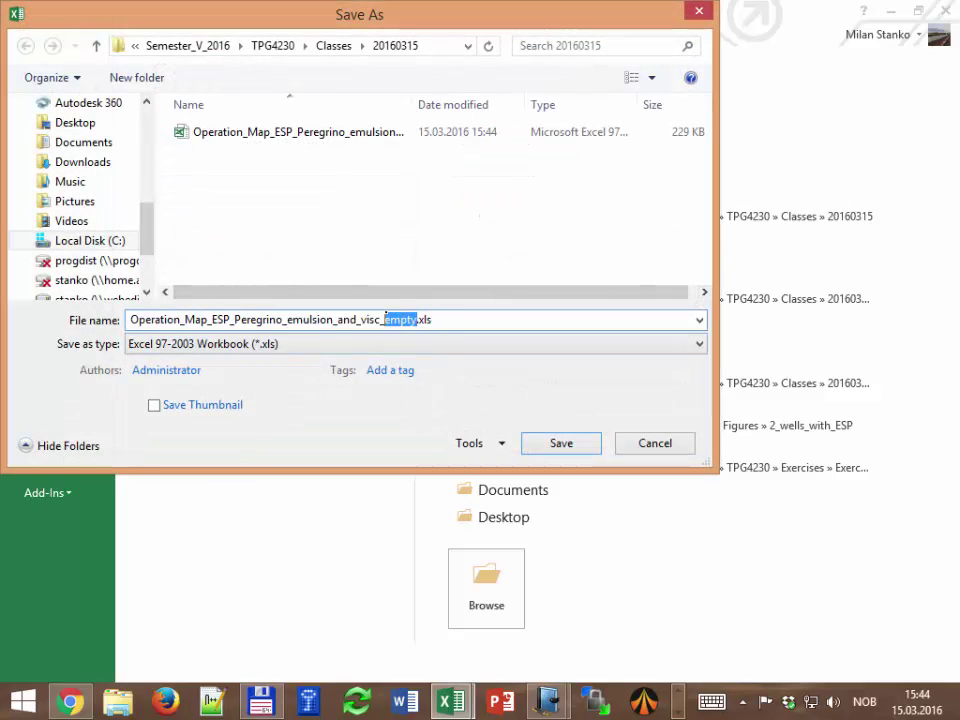
pyautogui.write('ESP_incl')
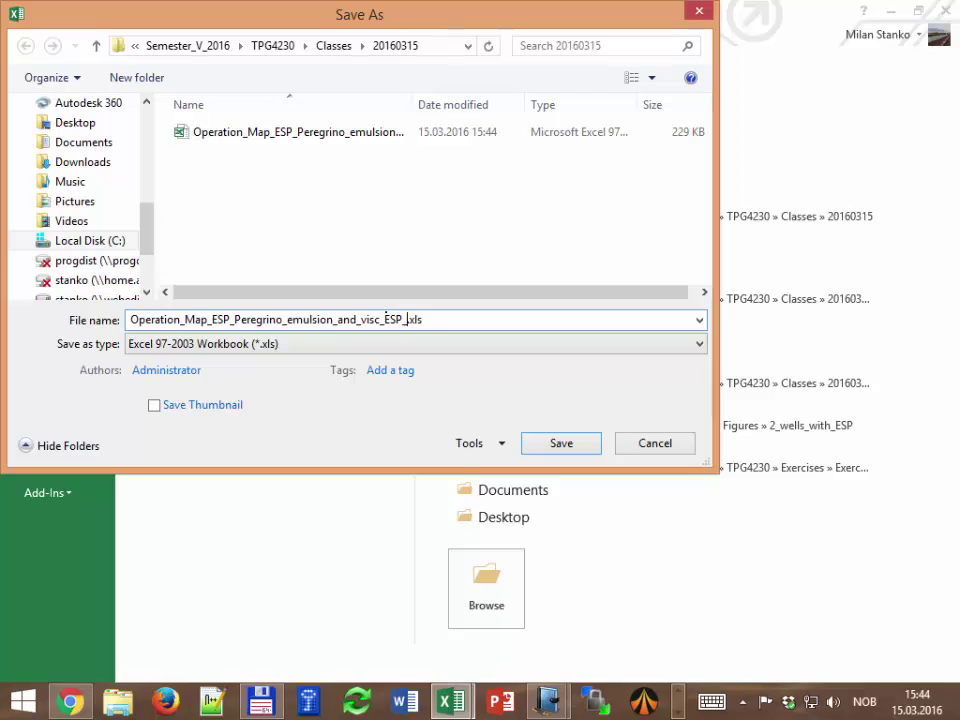
pyautogui.write('uded')
pyautogui.press('Return')
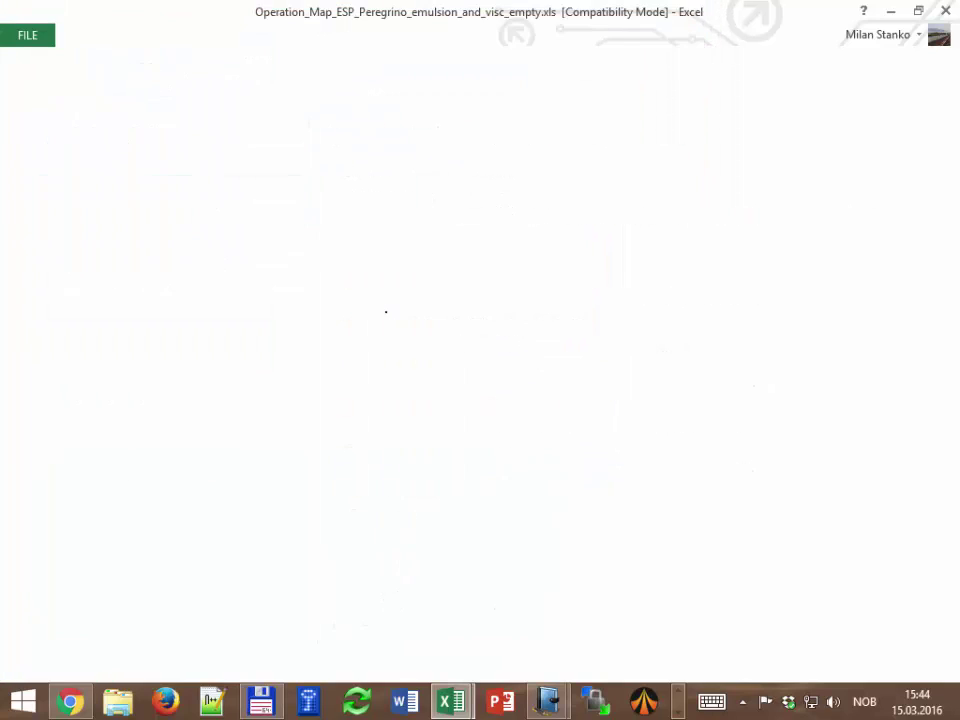
pyautogui.scroll(1, 462, 386)
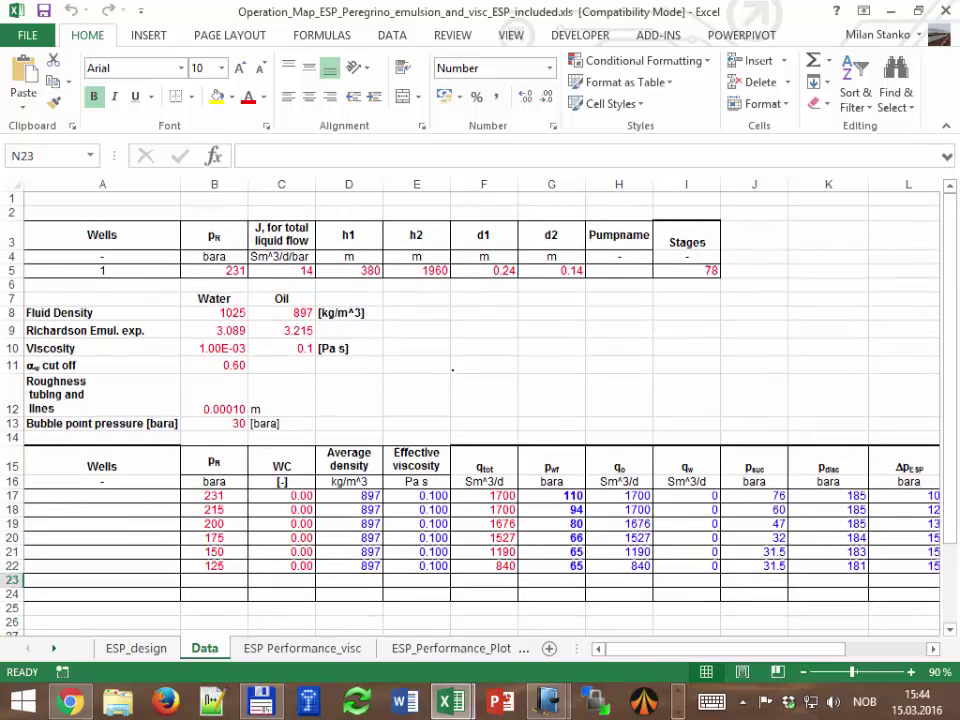
# Switch to Windows Journal and write in black on page 8 "Calculation proposal co-current from bottomhole to wellhead"
pyautogui.moveTo(547, 702)
pyautogui.click(615, 568)
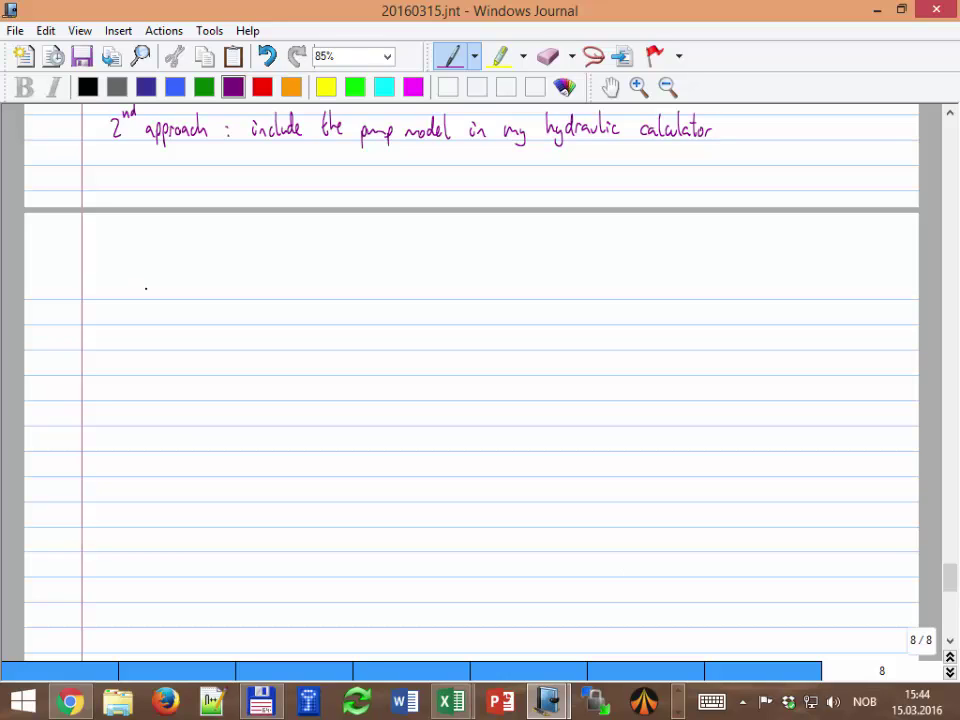
pyautogui.moveTo(147, 280); pyautogui.dragTo(147, 294)
pyautogui.hotkey('ctrl', 'z')
pyautogui.click(88, 87)
pyautogui.moveTo(140, 283)
pyautogui.mouseDown()
pyautogui.moveTo(140, 297)
pyautogui.moveTo(151, 296)
pyautogui.mouseUp()
pyautogui.moveTo(152, 280)
pyautogui.mouseDown()
pyautogui.moveTo(153, 296)
pyautogui.moveTo(198, 289)
pyautogui.moveTo(217, 303)
pyautogui.moveTo(229, 292)
pyautogui.moveTo(357, 293)
pyautogui.moveTo(386, 280)
pyautogui.moveTo(410, 298)
pyautogui.moveTo(663, 292)
pyautogui.moveTo(670, 282)
pyautogui.mouseUp()
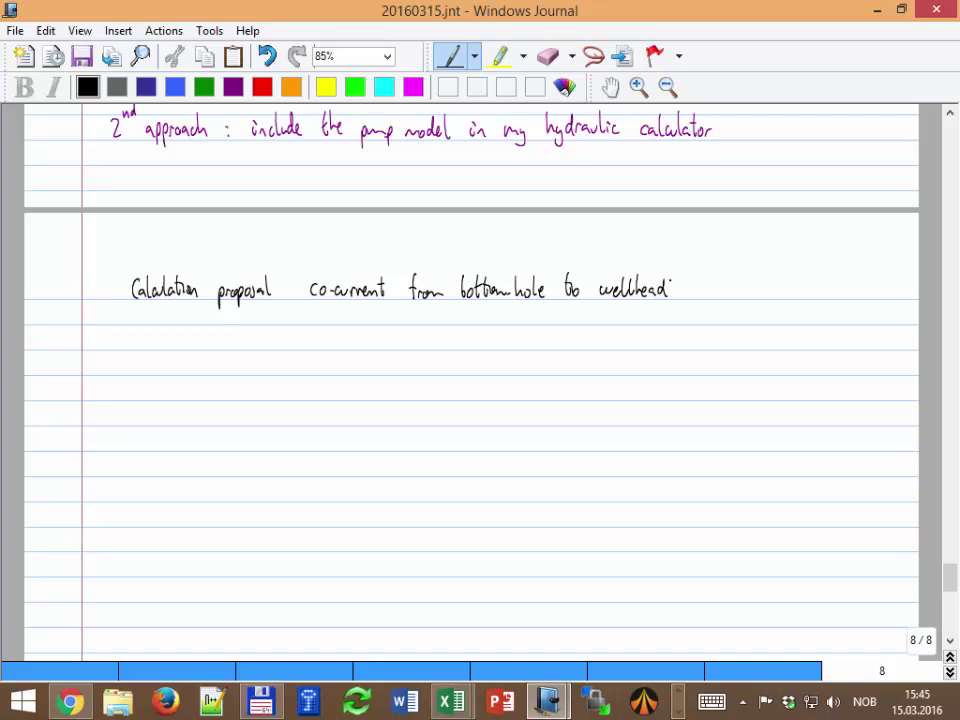
# Write below it "check is Pwh cal = 7 bara? if not → try new rate", with a branch "if yes → stop calculation"
pyautogui.moveTo(328, 334)
pyautogui.mouseDown()
pyautogui.moveTo(324, 346)
pyautogui.moveTo(441, 350)
pyautogui.moveTo(518, 343)
pyautogui.moveTo(525, 328)
pyautogui.moveTo(536, 345)
pyautogui.moveTo(565, 334)
pyautogui.moveTo(568, 346)
pyautogui.moveTo(650, 339)
pyautogui.mouseUp()
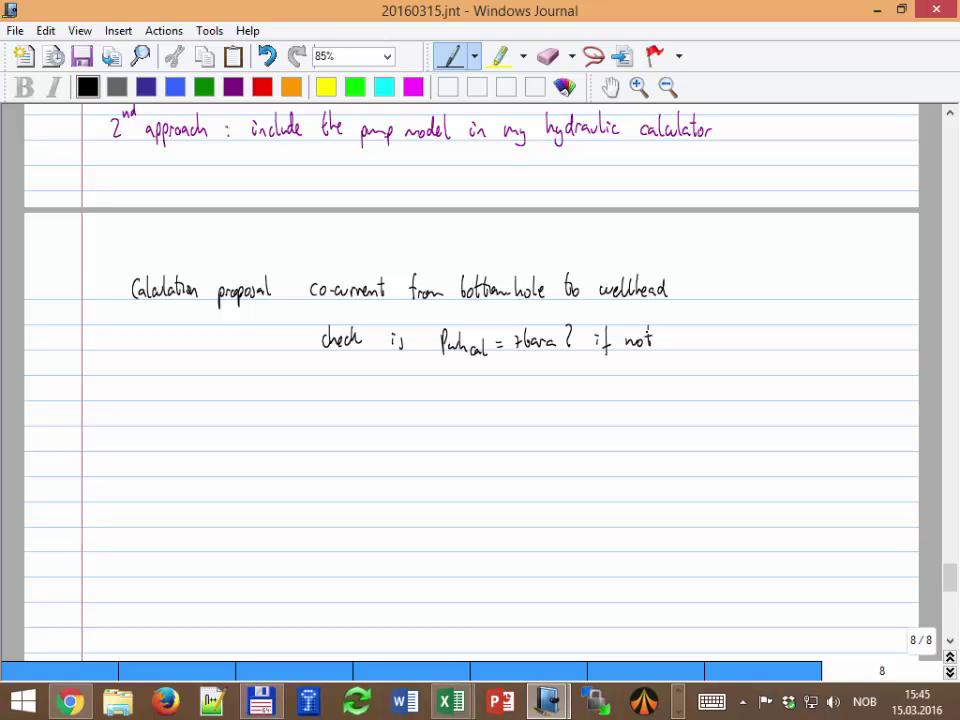
pyautogui.moveTo(666, 340); pyautogui.dragTo(815, 340)
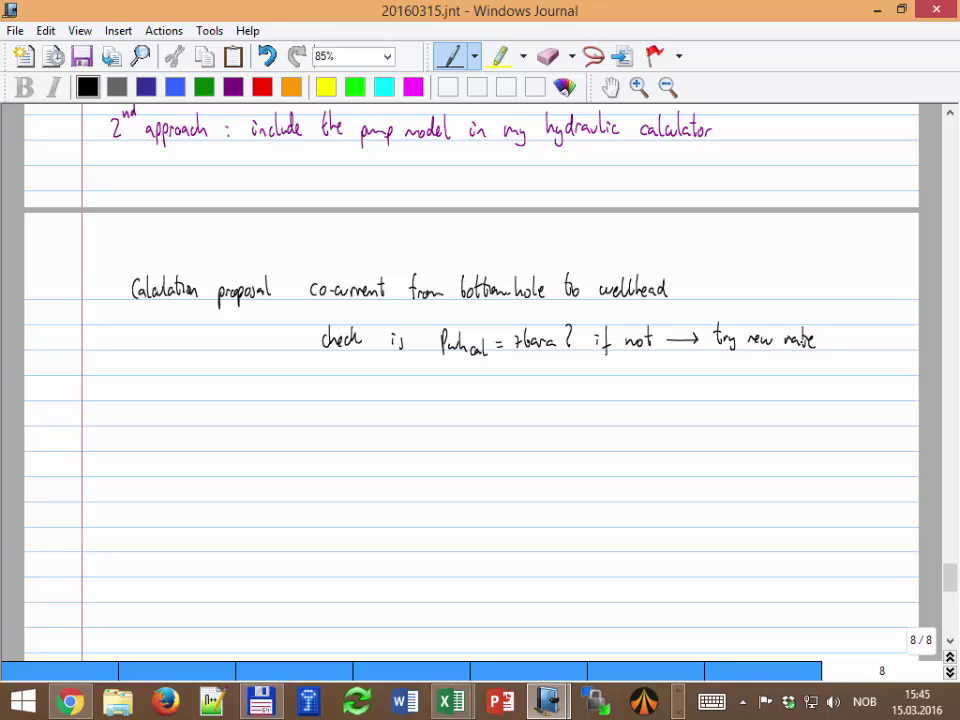
pyautogui.moveTo(598, 366)
pyautogui.mouseDown()
pyautogui.moveTo(606, 418)
pyautogui.moveTo(845, 416)
pyautogui.mouseUp()
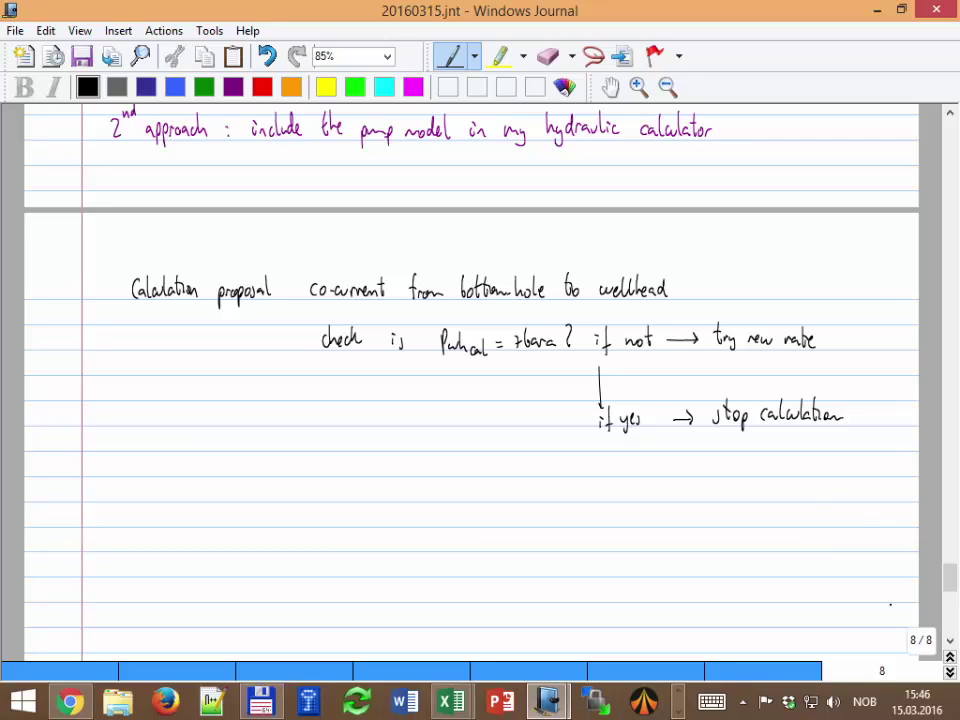
# Switch to the Excel workbook and colour the qtot values in F17:F22 of the Data sheet blue
pyautogui.moveTo(450, 700)
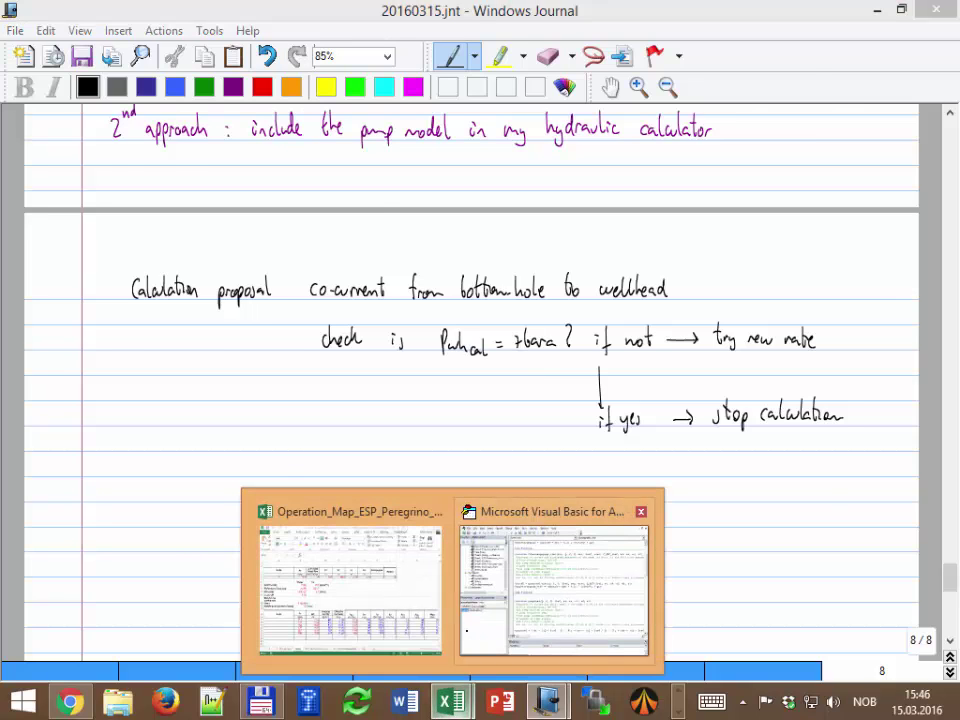
pyautogui.click(350, 590)
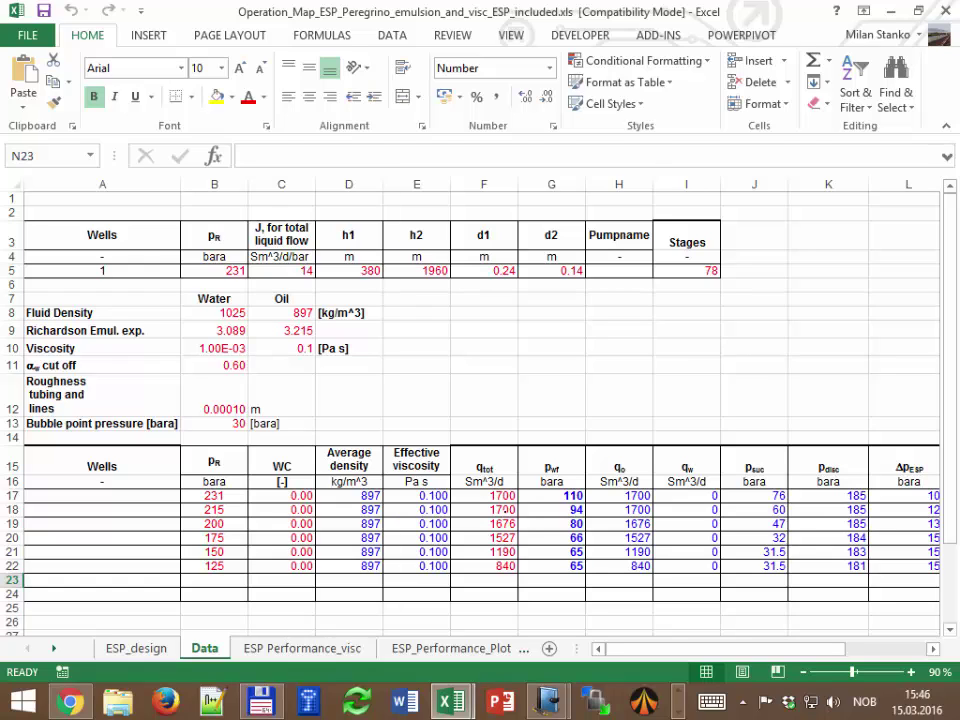
pyautogui.click(552, 495)
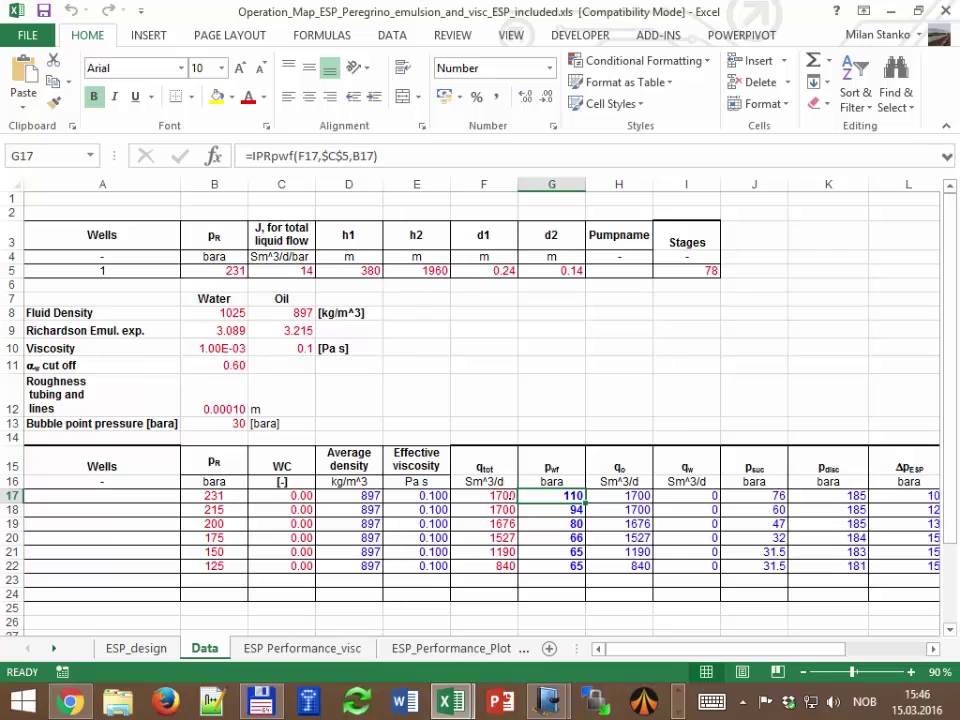
pyautogui.moveTo(484, 495); pyautogui.dragTo(482, 566)
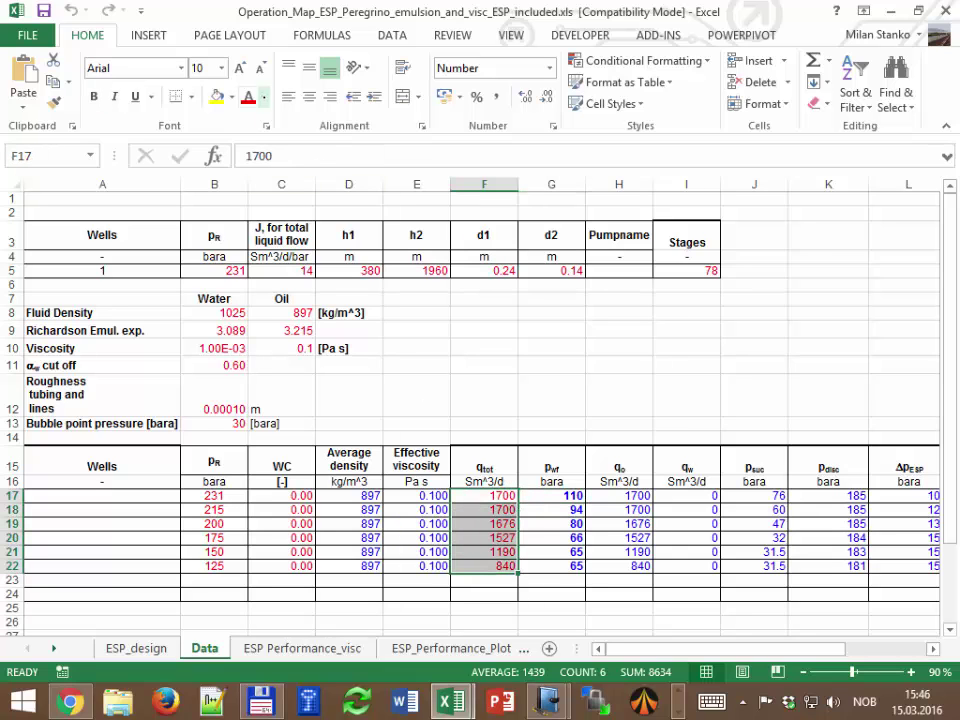
pyautogui.click(263, 97)
pyautogui.click(303, 286)
pyautogui.click(566, 271)
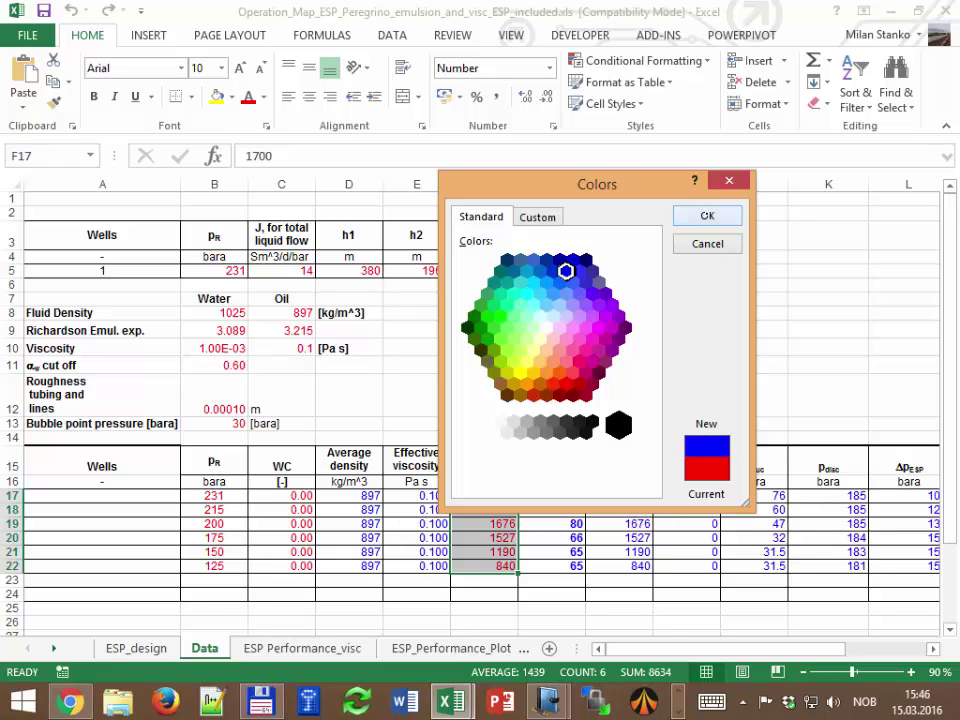
pyautogui.click(707, 215)
pyautogui.click(565, 496)
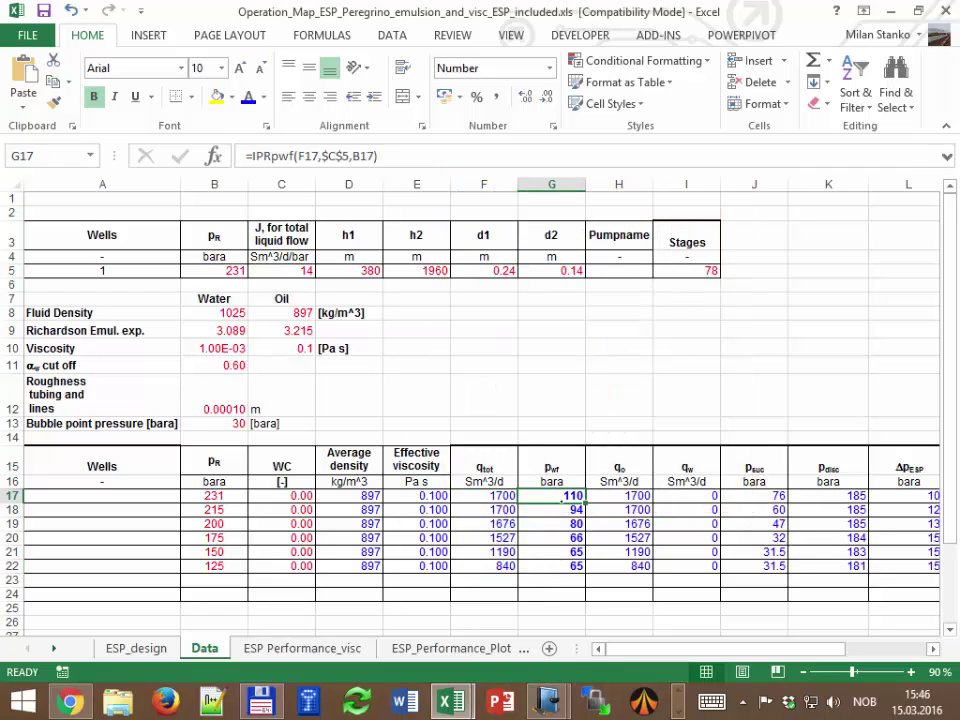
pyautogui.write('11')
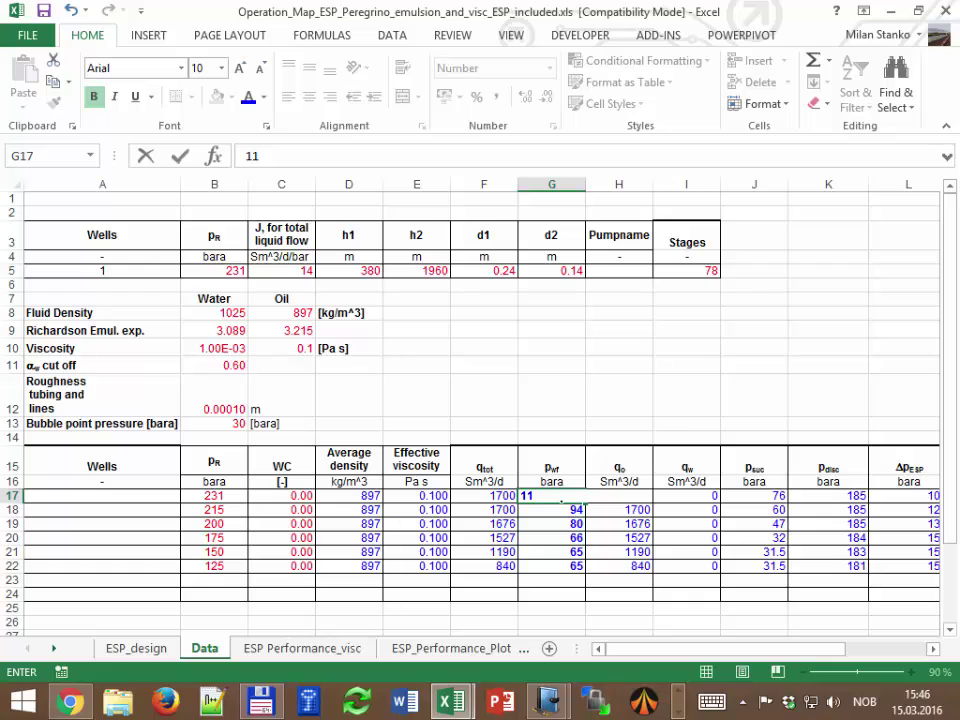
pyautogui.press('Escape')
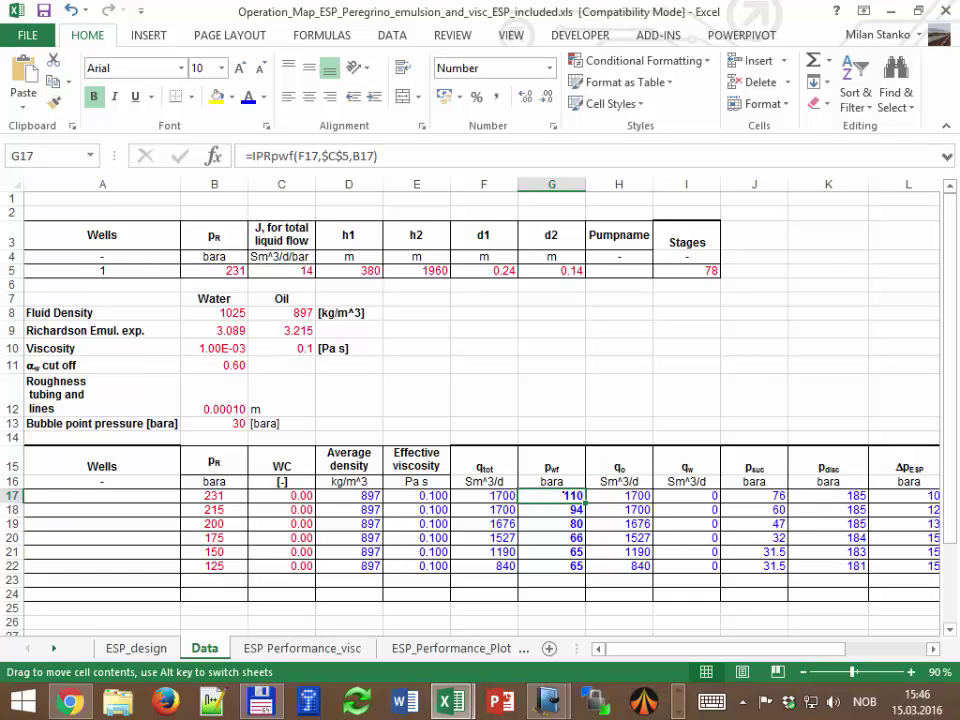
# Colour the pwf cells G17:G22 red and replace their formulas with fixed values
pyautogui.moveTo(551, 496); pyautogui.dragTo(551, 566)
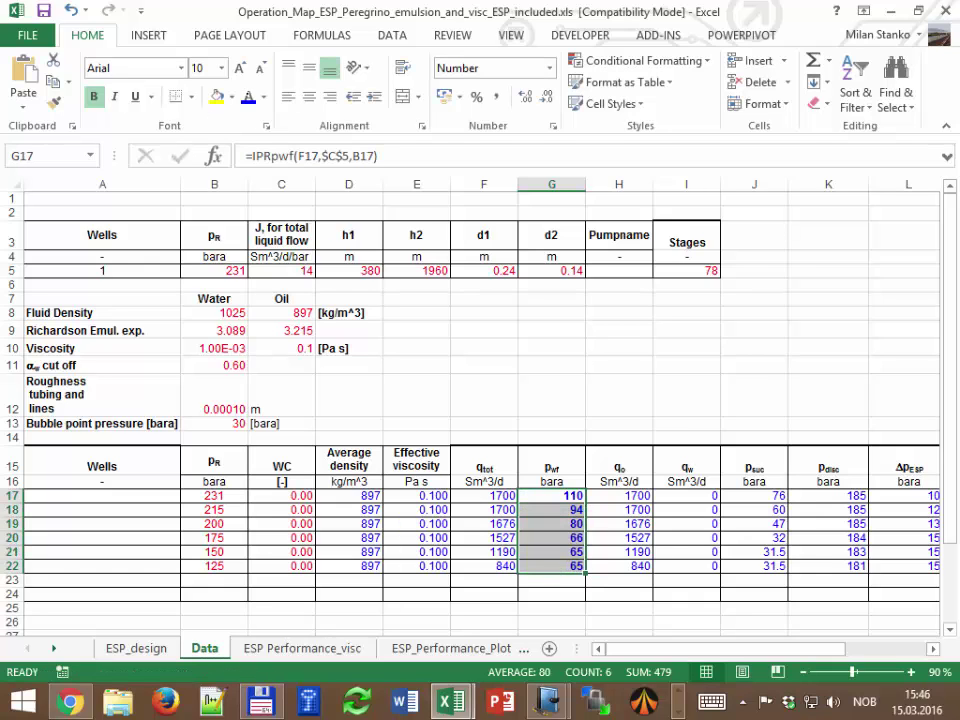
pyautogui.click(263, 97)
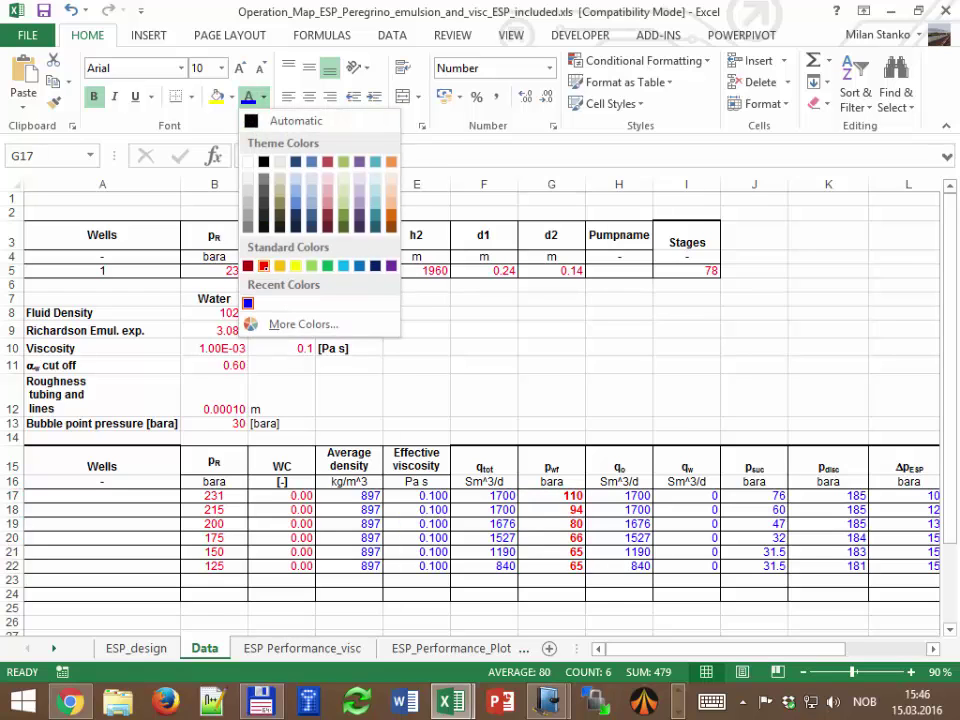
pyautogui.click(263, 265)
pyautogui.hotkey('ctrl', 'c')
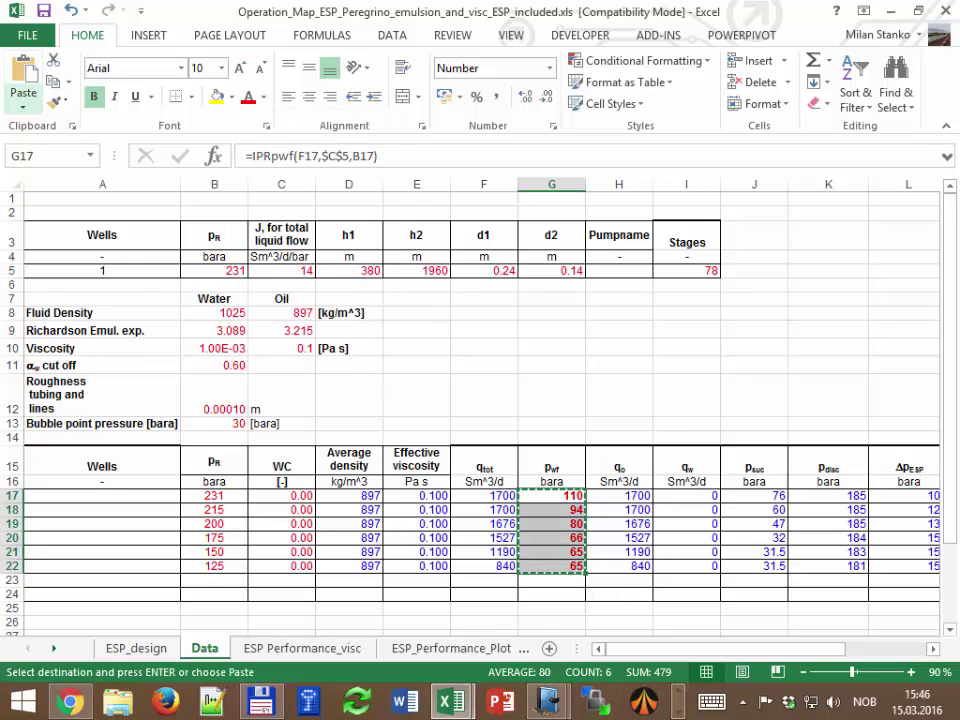
pyautogui.click(23, 100)
pyautogui.click(20, 230)
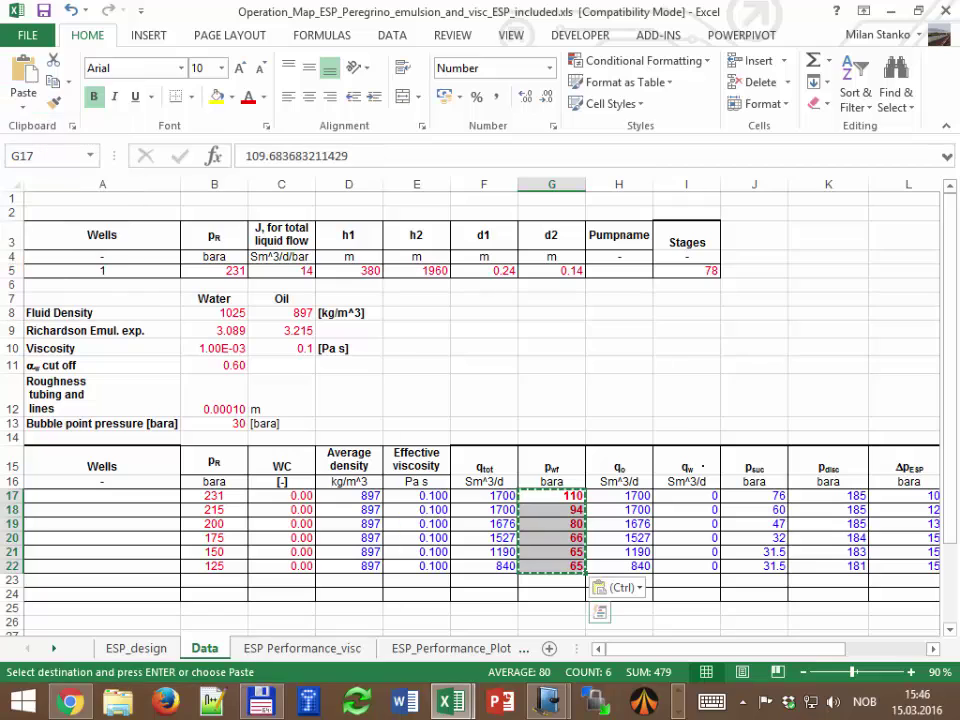
pyautogui.press('Escape')
# Start replacing the qtot value in F17 with the iprq function, using the absolute reference $C$5 as its J argument
pyautogui.press('Left')
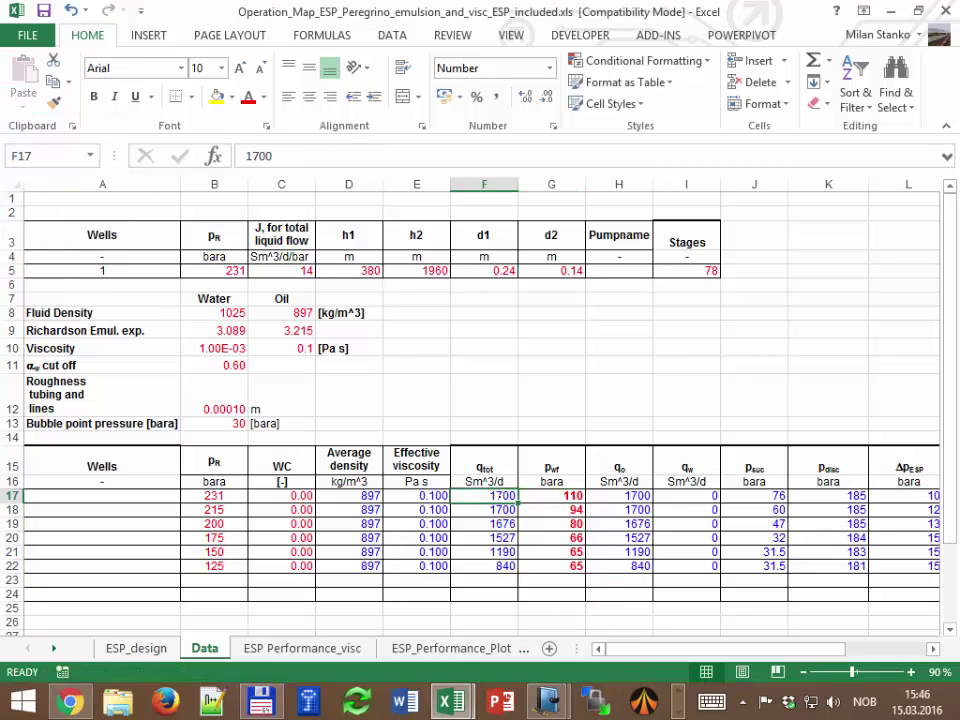
pyautogui.doubleClick(258, 155)
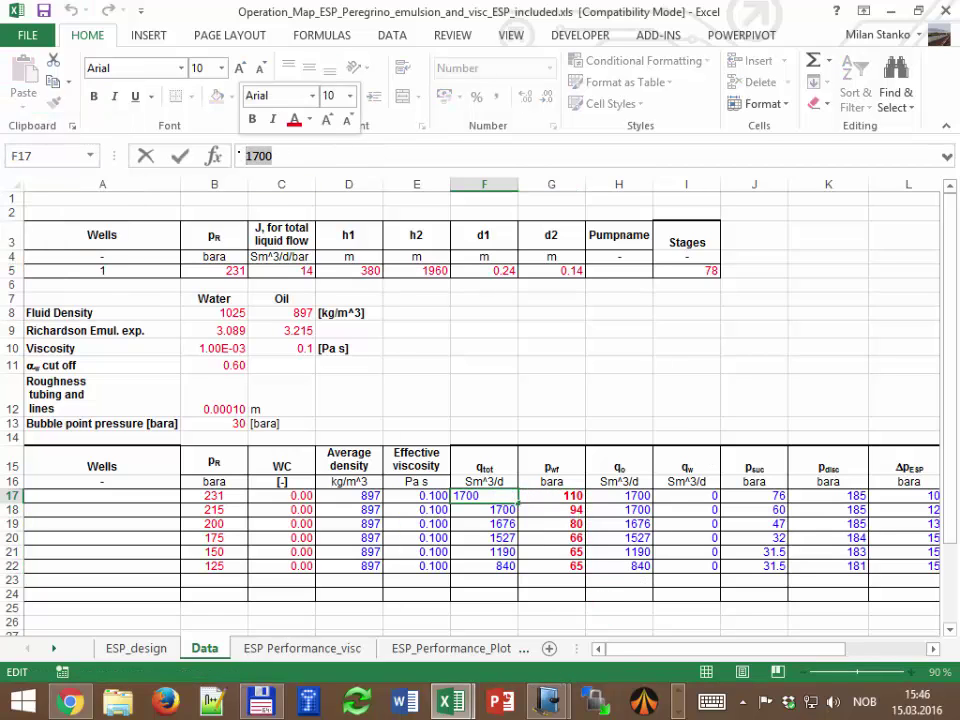
pyautogui.write('=ipr')
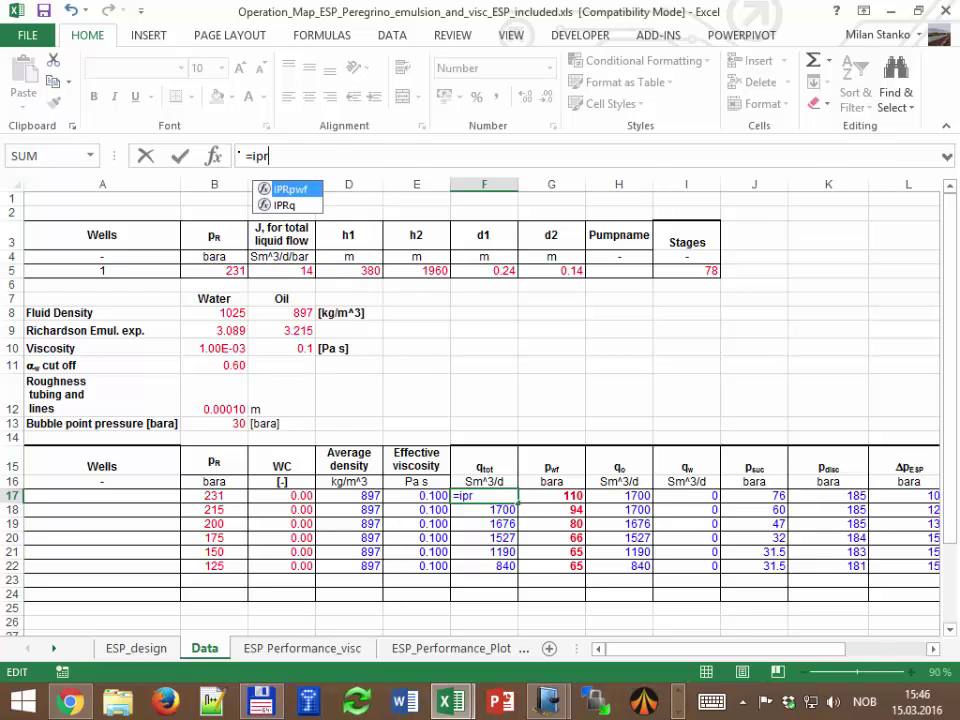
pyautogui.write('q(')
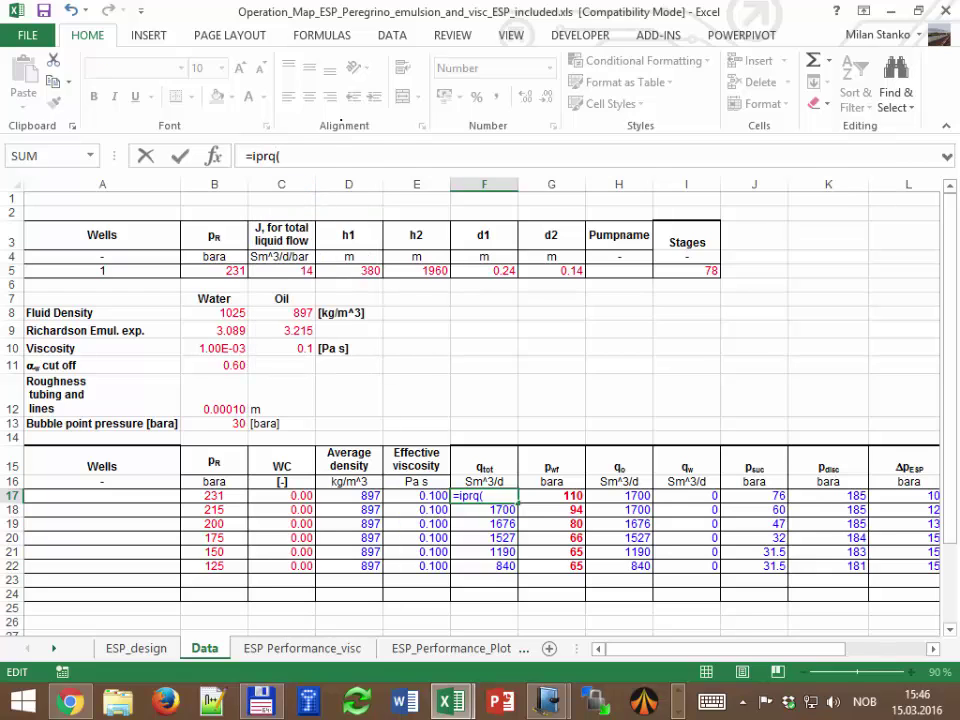
pyautogui.hotkey('ctrl', 'a')
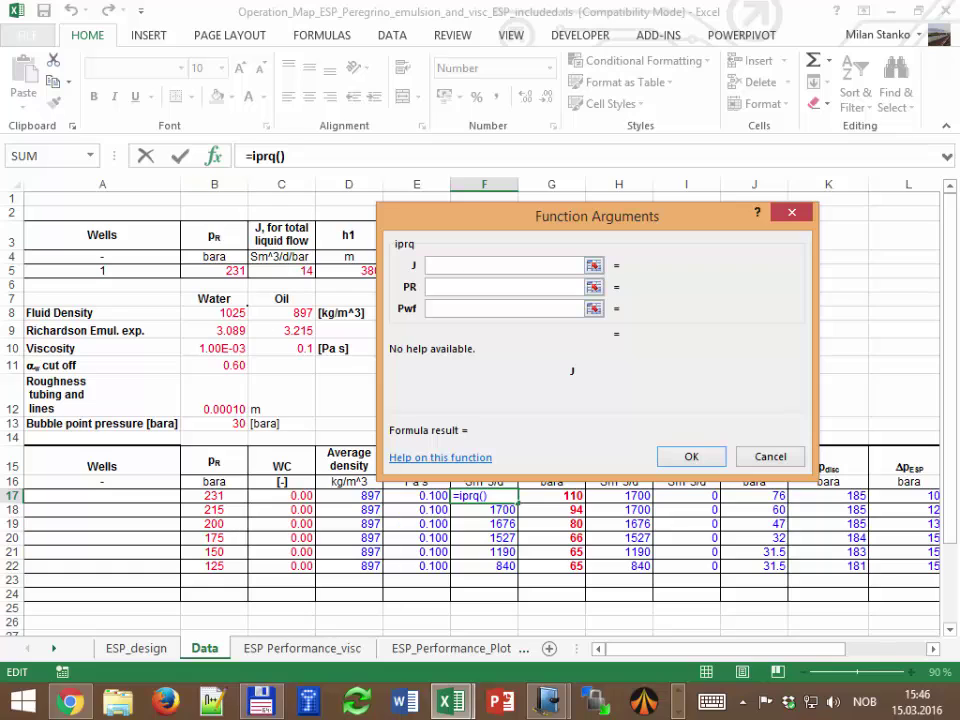
pyautogui.click(281, 270)
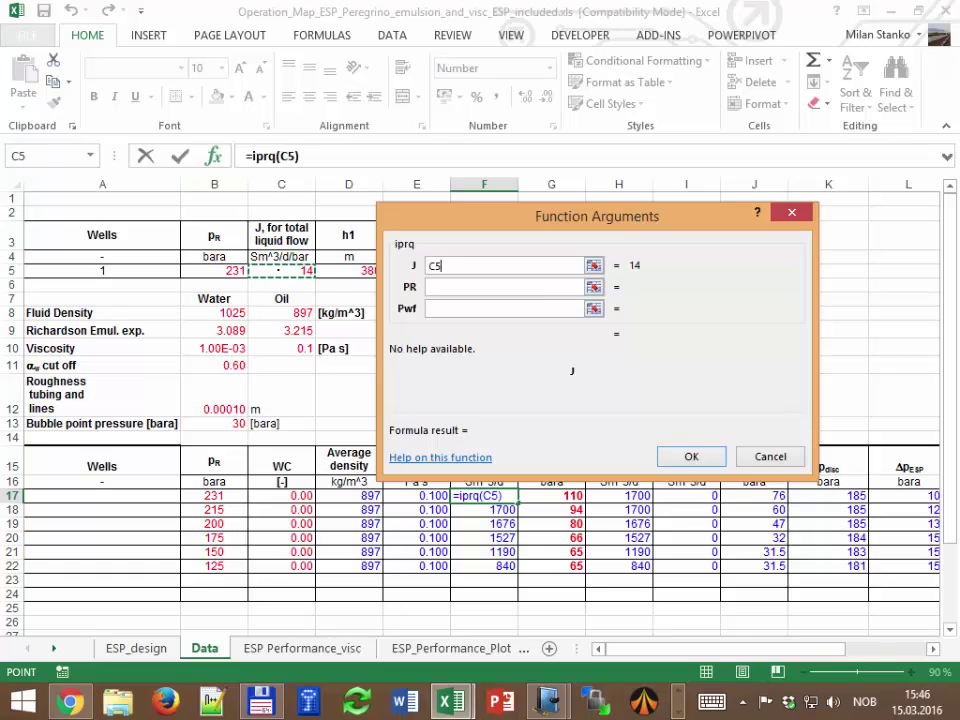
pyautogui.press('F4')
pyautogui.press('Tab')
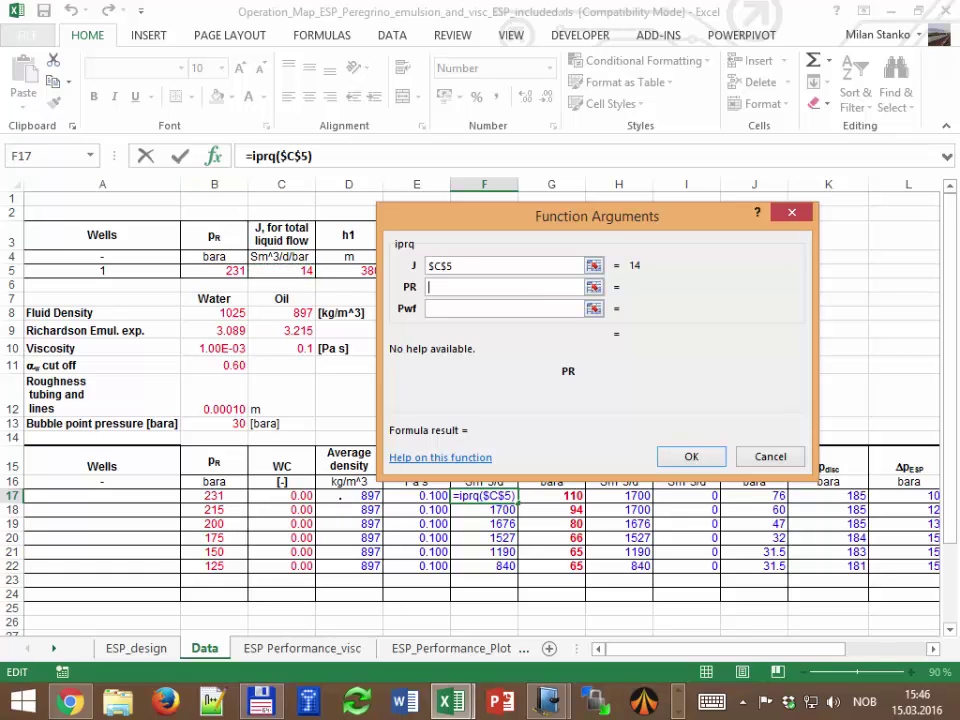
# Complete the iprq formula in F17 with B17 as PR and G17 as Pwf, and fill it down to F22
pyautogui.click(235, 497)
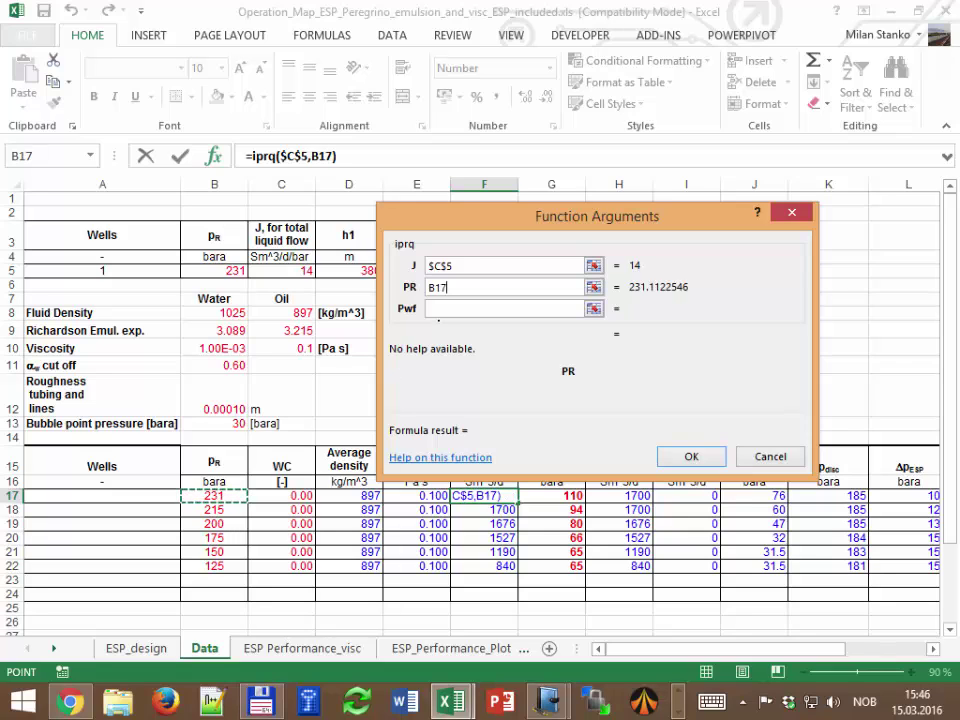
pyautogui.click(438, 308)
pyautogui.moveTo(520, 216); pyautogui.dragTo(388, 128)
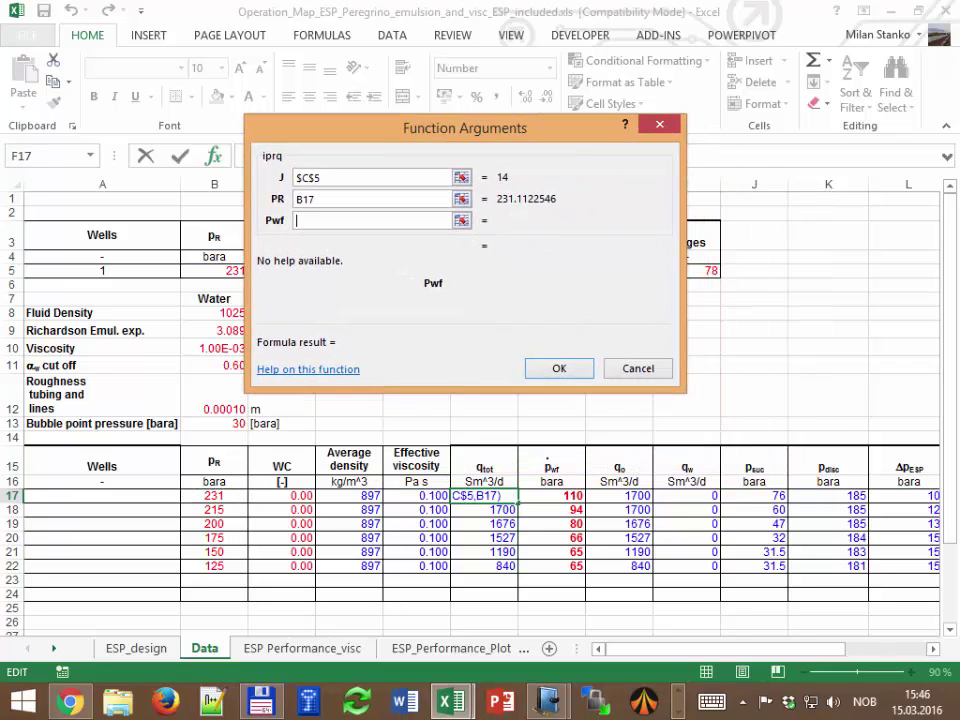
pyautogui.click(567, 496)
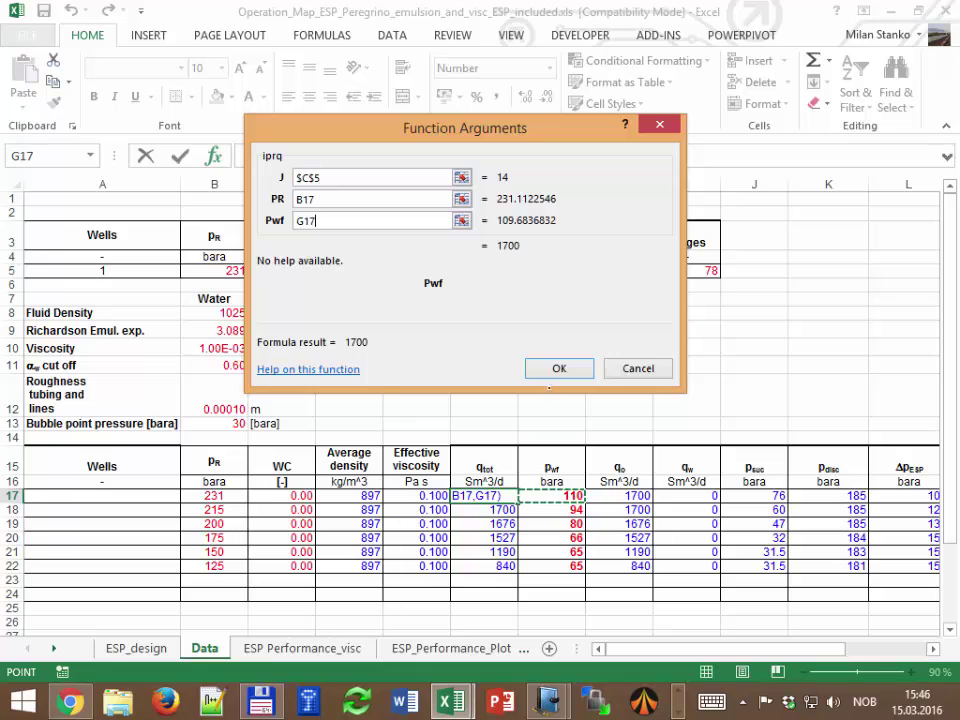
pyautogui.click(559, 368)
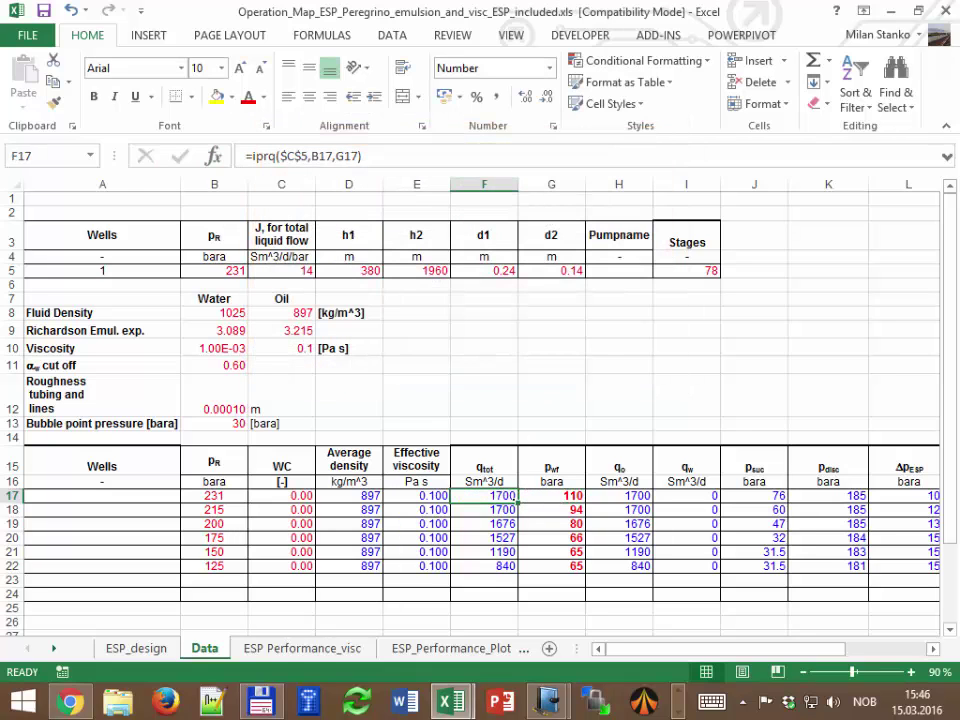
pyautogui.moveTo(518, 503); pyautogui.dragTo(518, 572)
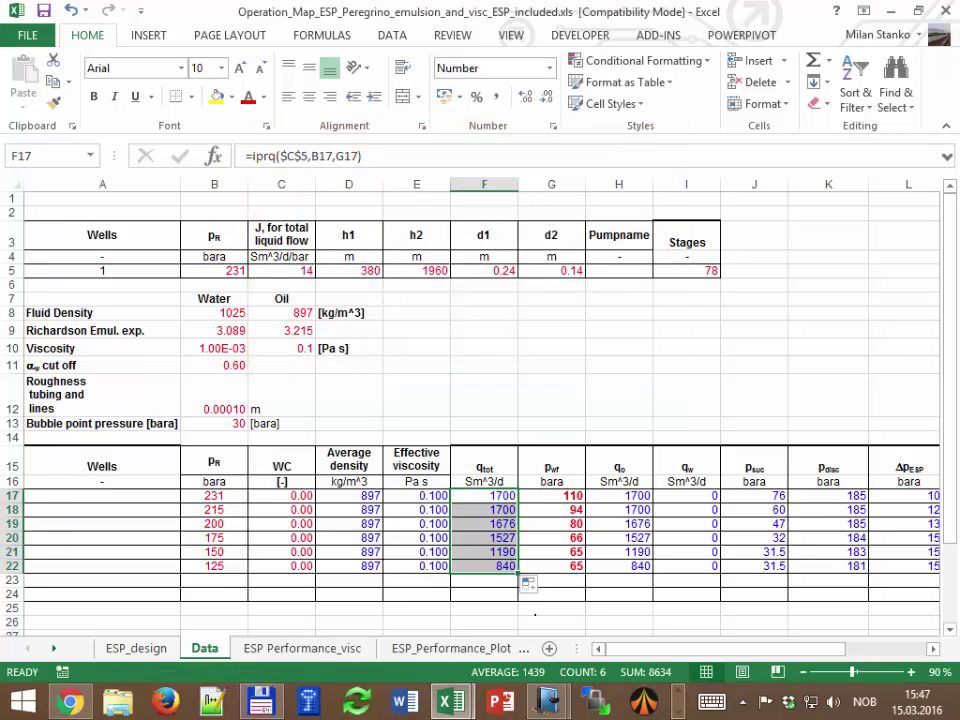
# Examine the row 17 formulas for qo, qw, psuc and pdisc and the pump discharge functions in the VBA module
pyautogui.click(614, 501)
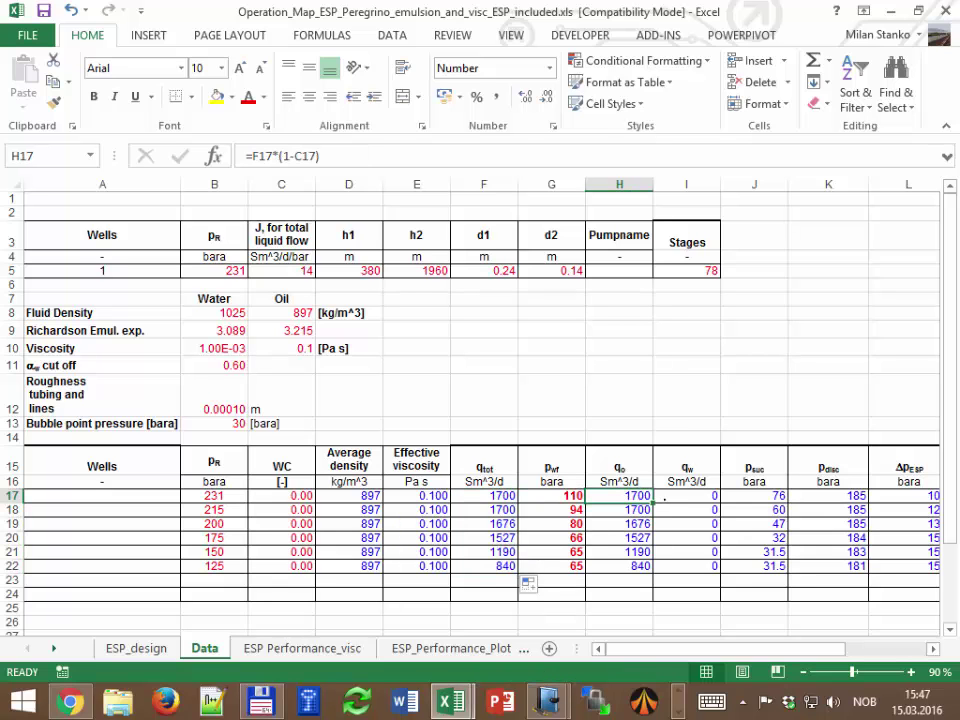
pyautogui.click(686, 496)
pyautogui.click(754, 496)
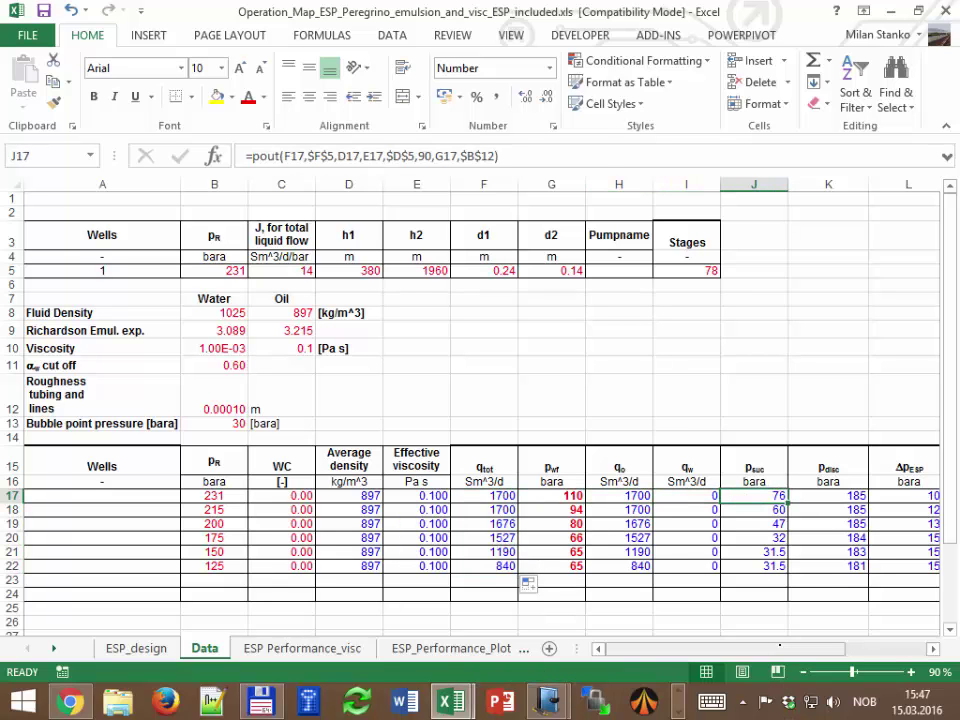
pyautogui.hscroll(2, 480, 400)
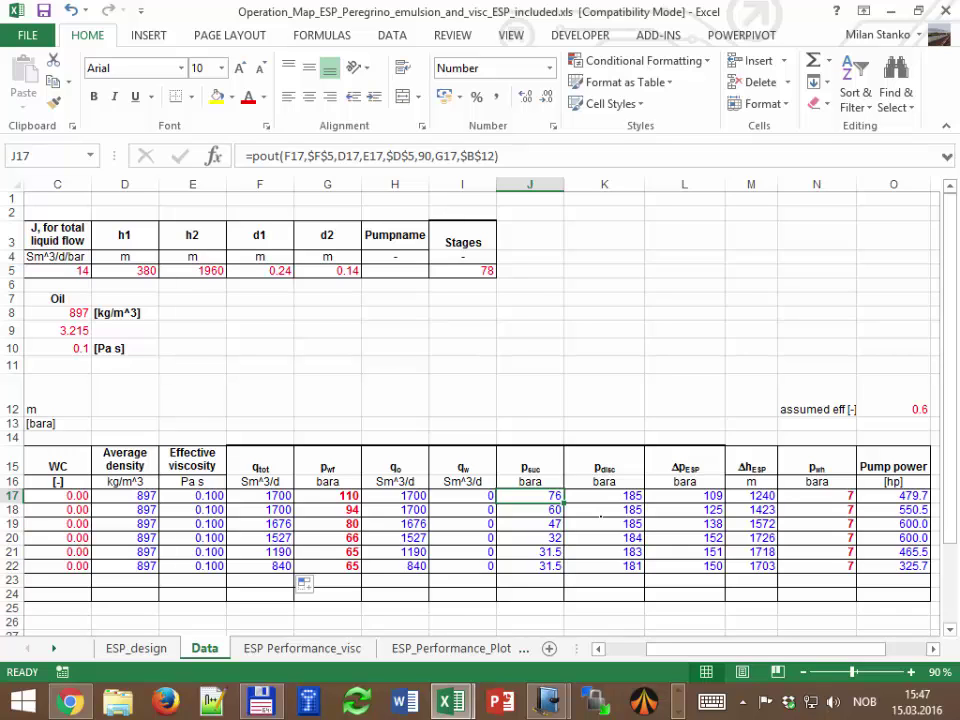
pyautogui.click(610, 492)
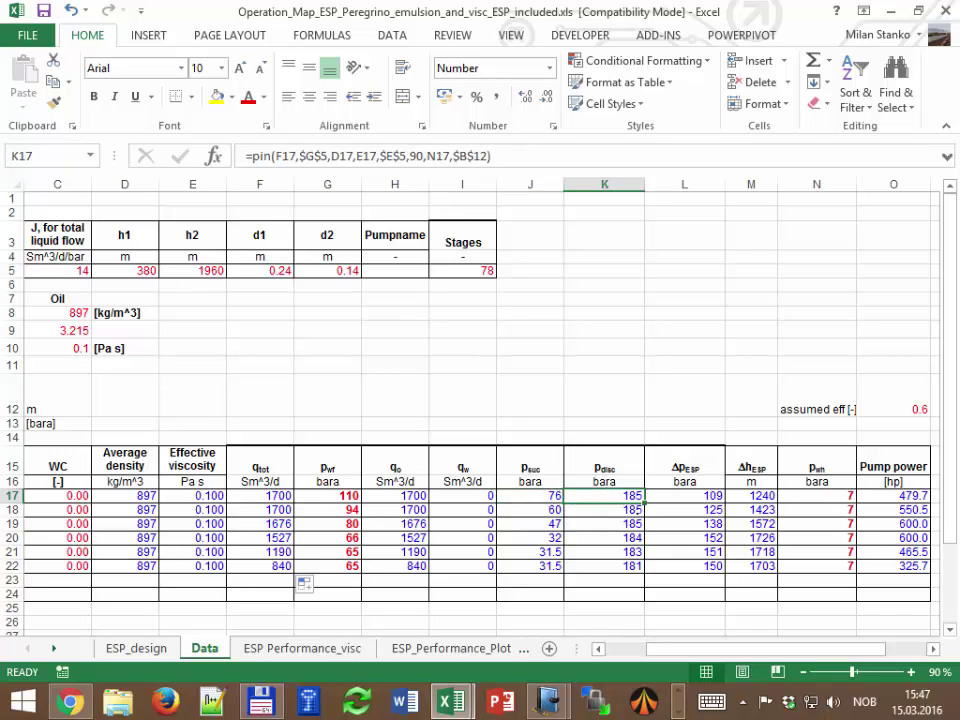
pyautogui.moveTo(451, 702)
pyautogui.click(560, 610)
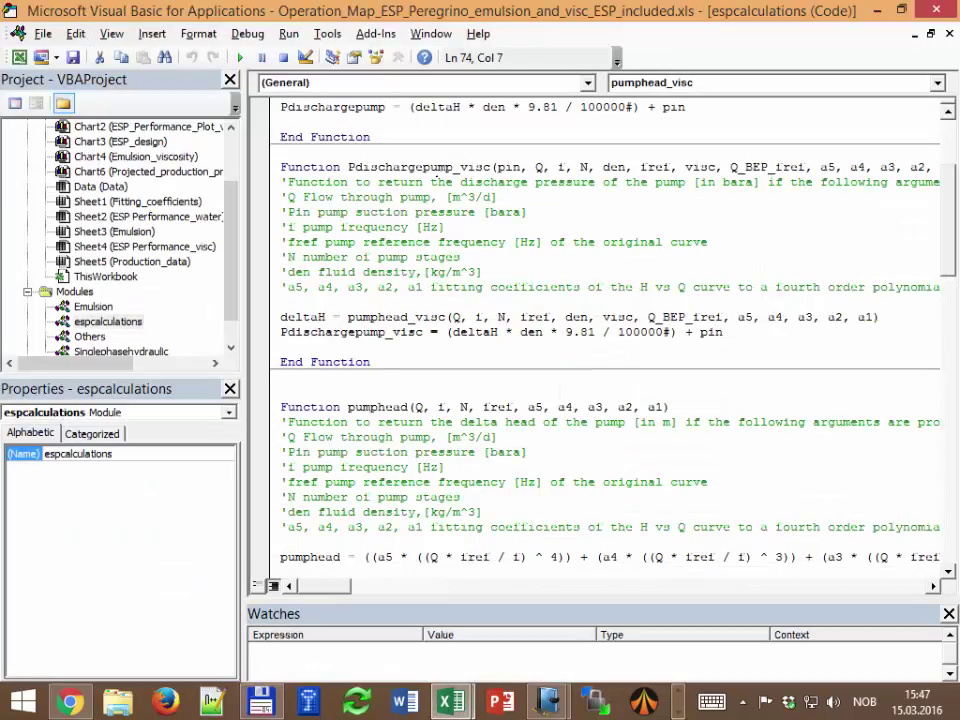
pyautogui.hotkey('alt', 'F11')
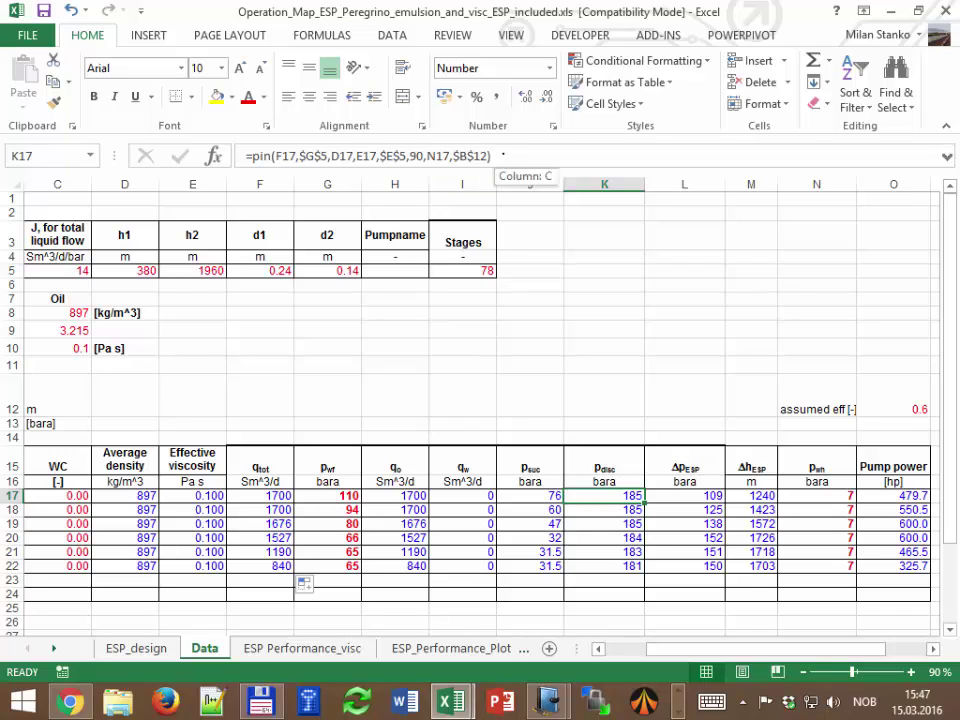
pyautogui.moveTo(302, 156); pyautogui.dragTo(490, 156)
pyautogui.hotkey('ctrl', 'a')
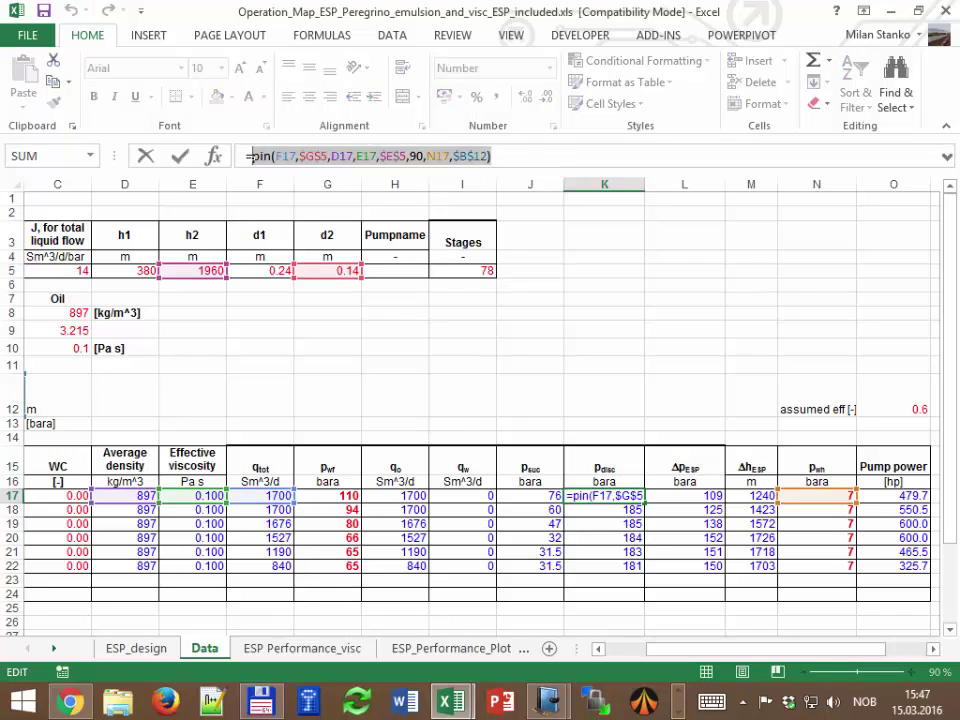
pyautogui.write('=pdis')
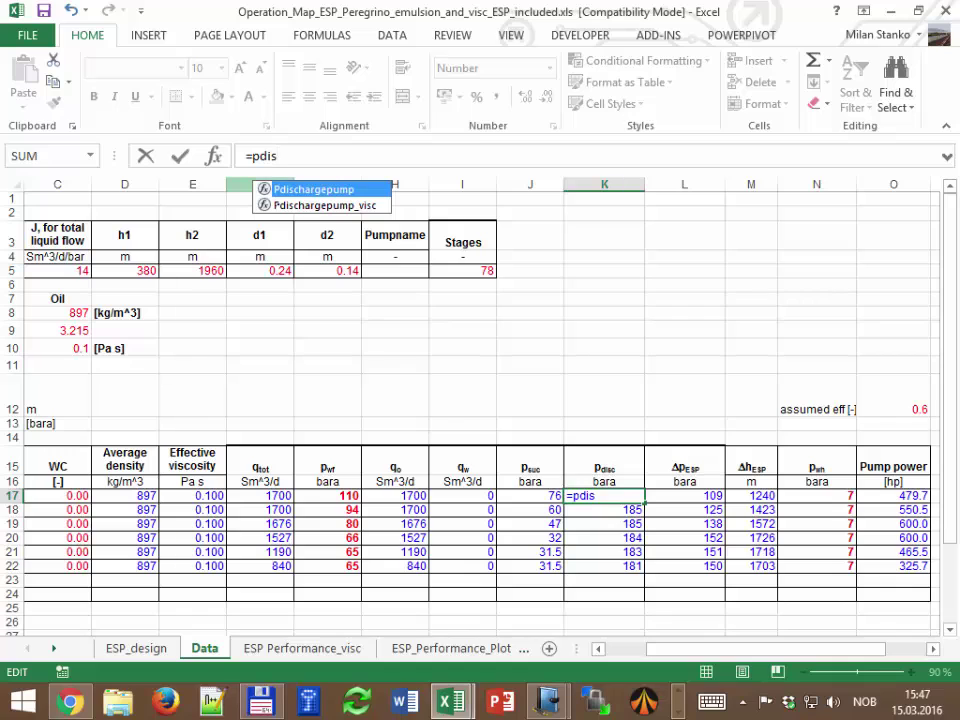
pyautogui.doubleClick(292, 204)
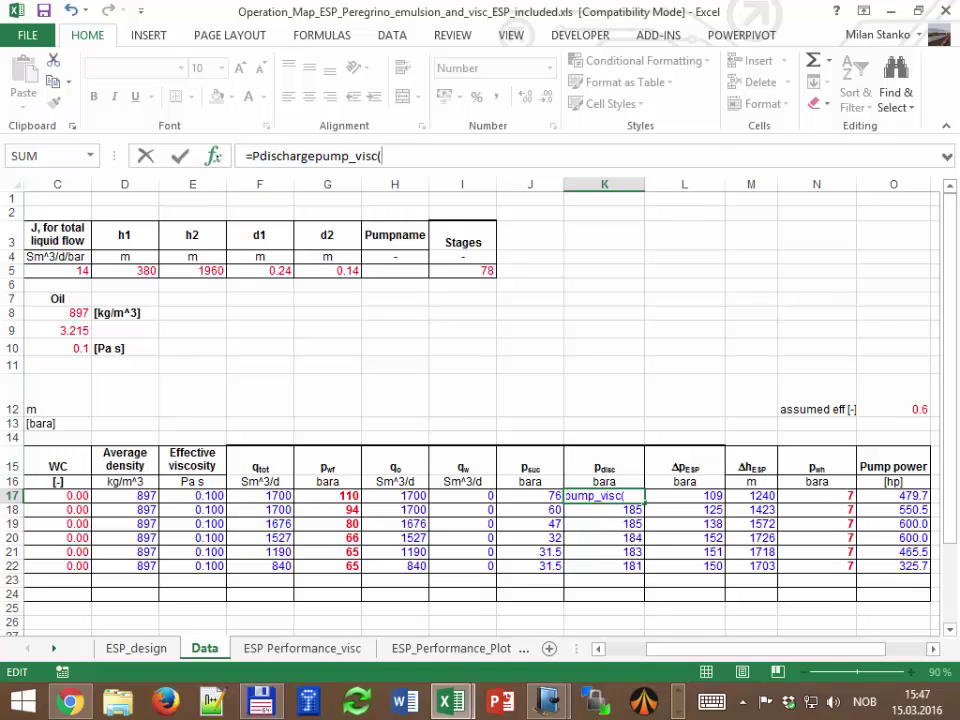
pyautogui.hotkey('ctrl', 'a')
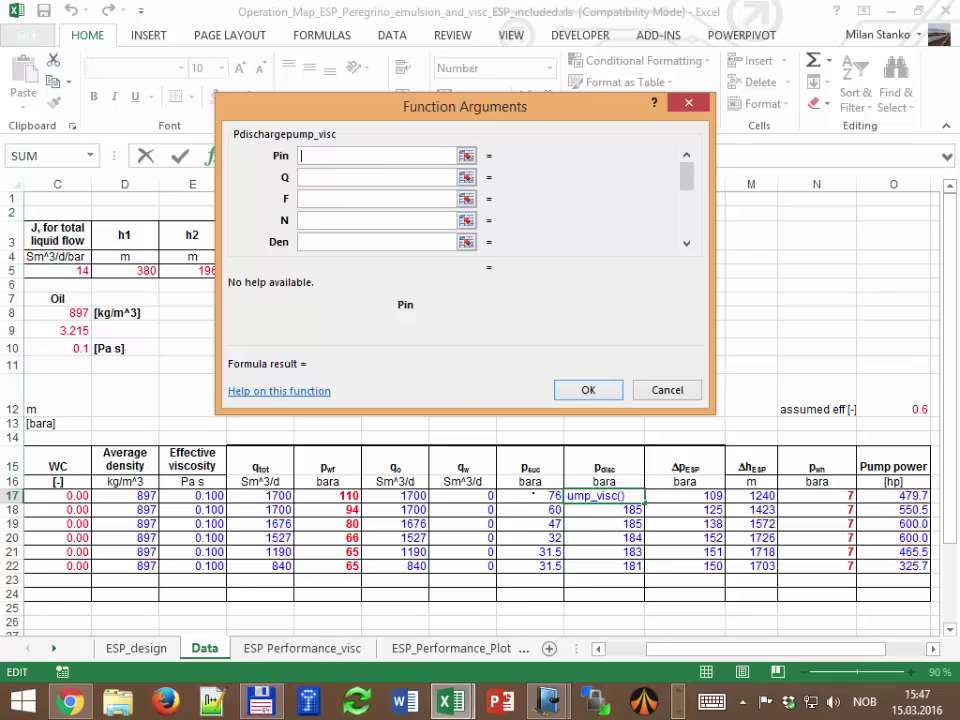
pyautogui.click(534, 495)
pyautogui.click(318, 177)
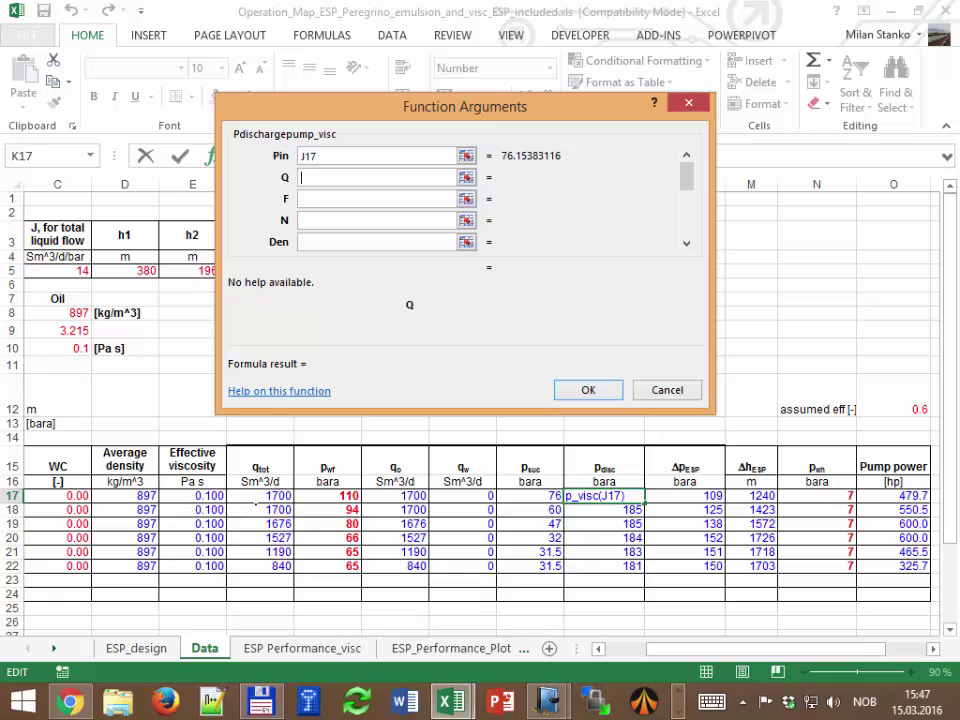
pyautogui.click(259, 496)
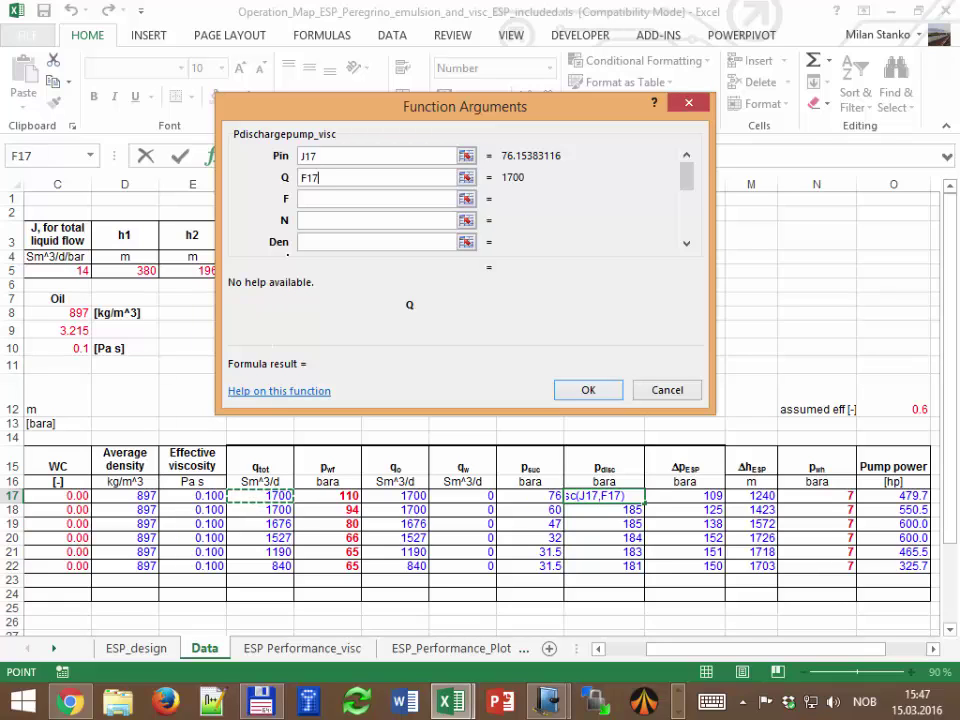
pyautogui.click(307, 198)
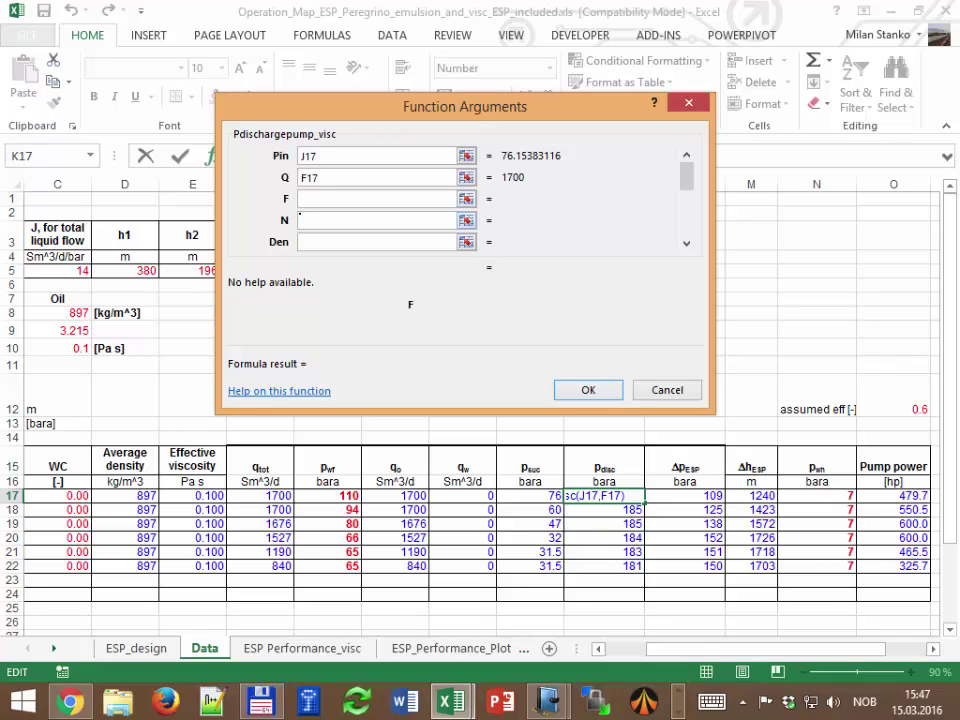
pyautogui.press('Escape')
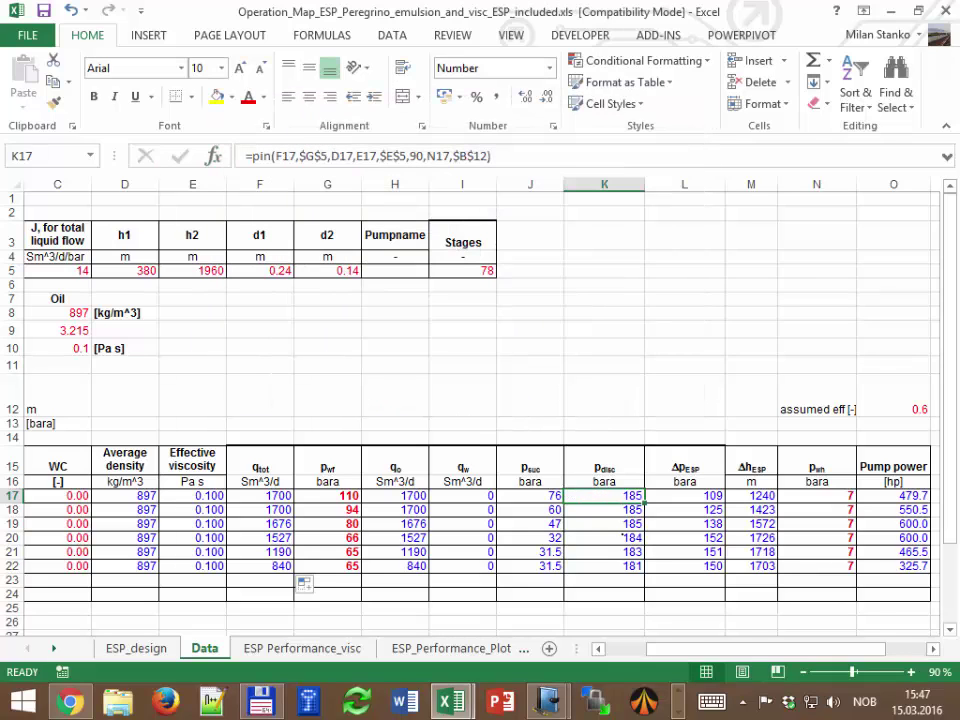
# Move the block K15:O24, from pdisc to Pump power, one column over to L15:P24 so that column K is free
pyautogui.moveTo(604, 466); pyautogui.dragTo(893, 595)
pyautogui.hscroll(2, 700, 490)
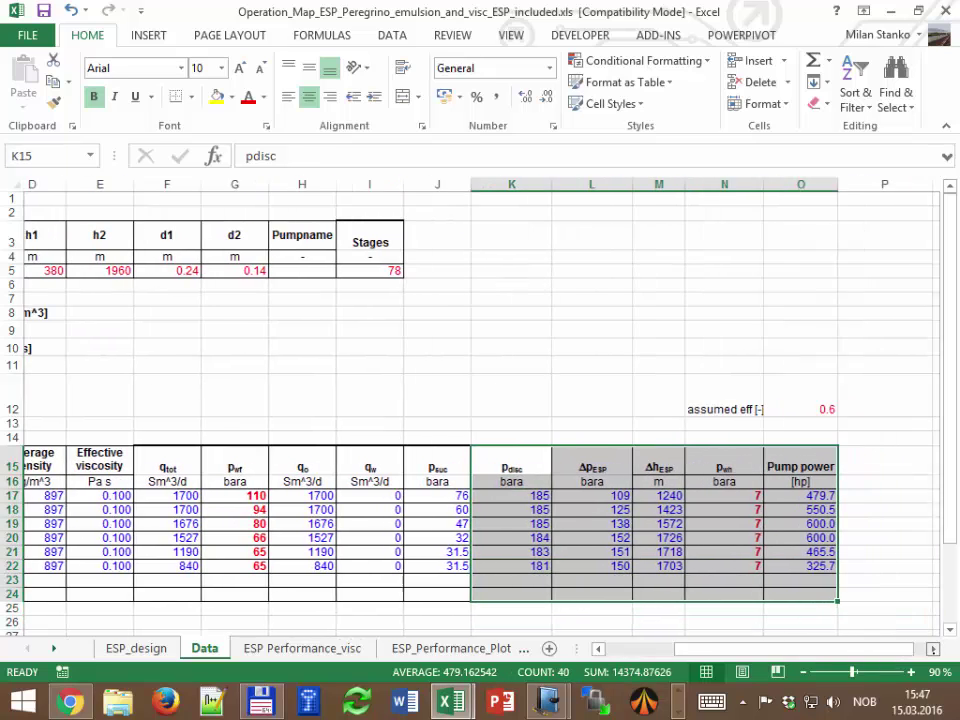
pyautogui.moveTo(795, 495); pyautogui.dragTo(855, 495)
# Head the empty column K with "f" in K15 and the unit "[hz]" in K16
pyautogui.click(472, 466)
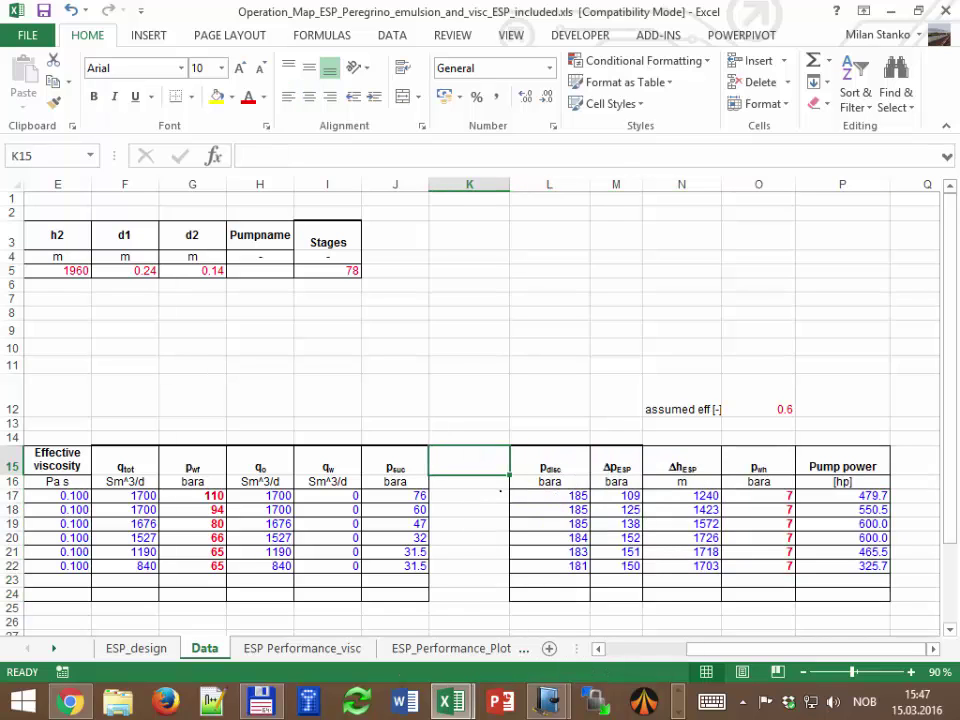
pyautogui.write('f')
pyautogui.press('Return')
pyautogui.write('[hz]')
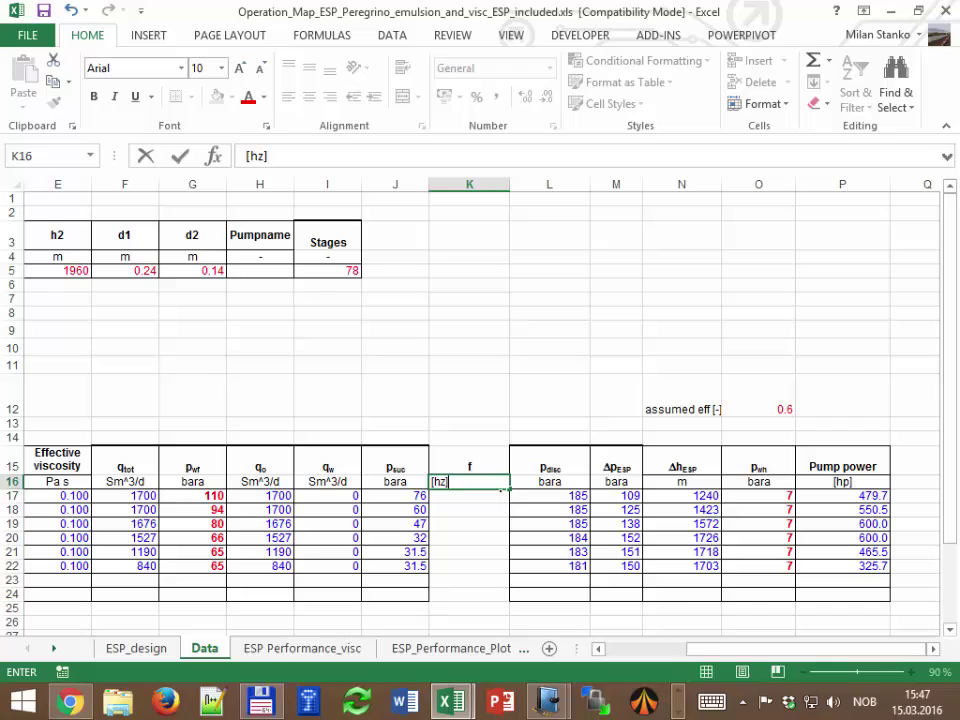
pyautogui.press('Return')
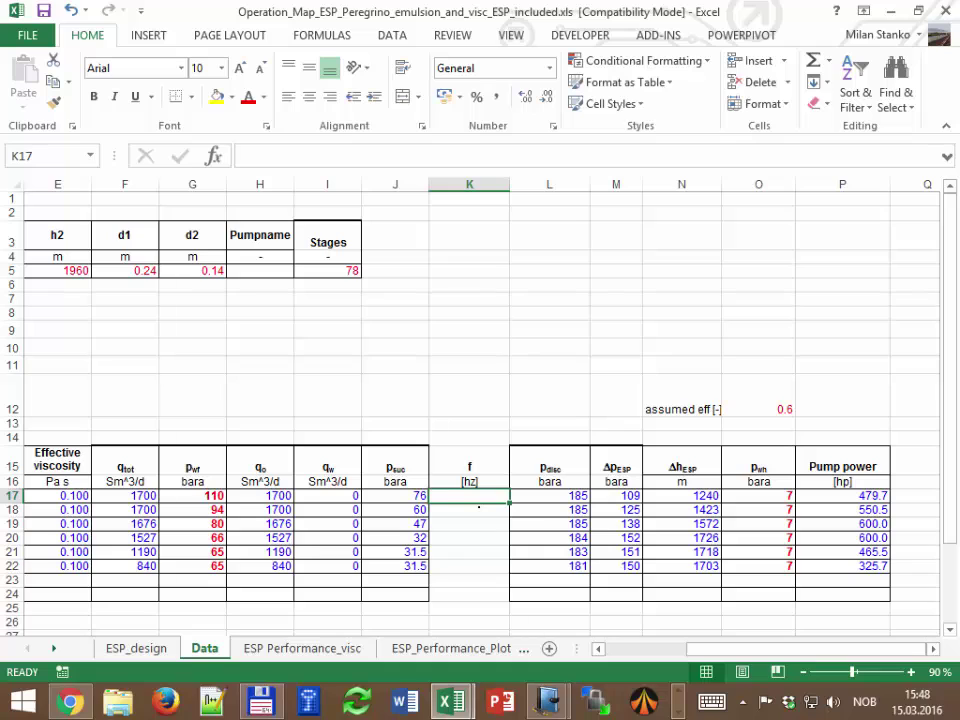
# Enter the pump frequencies 52, 55, 56, 57, 55 and 52 in K17:K22 and colour them red
pyautogui.write('52')
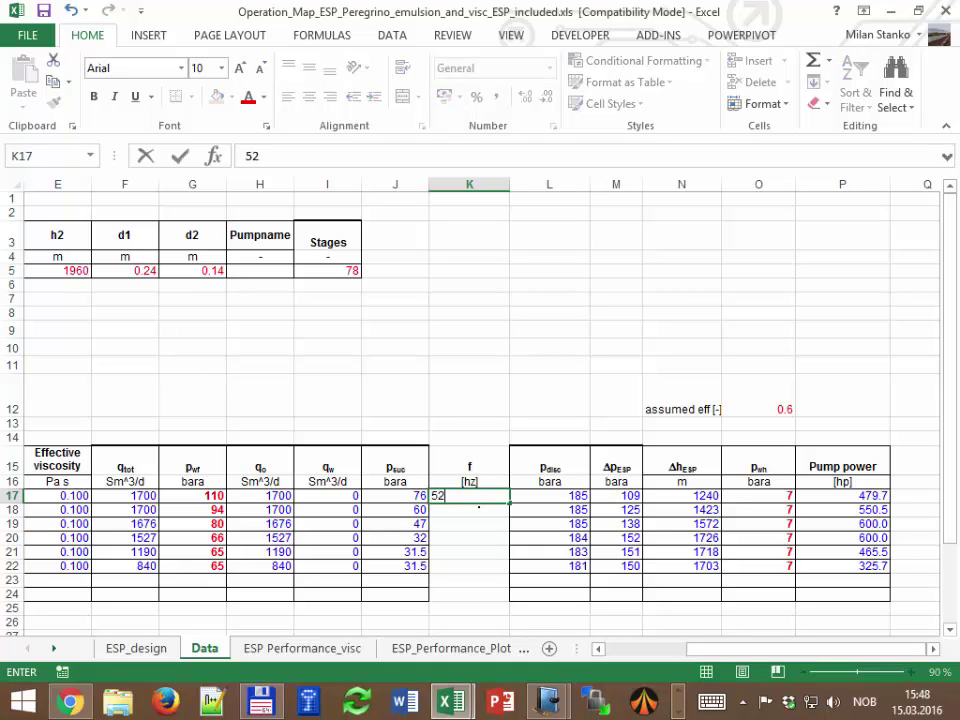
pyautogui.press('Return')
pyautogui.write('55')
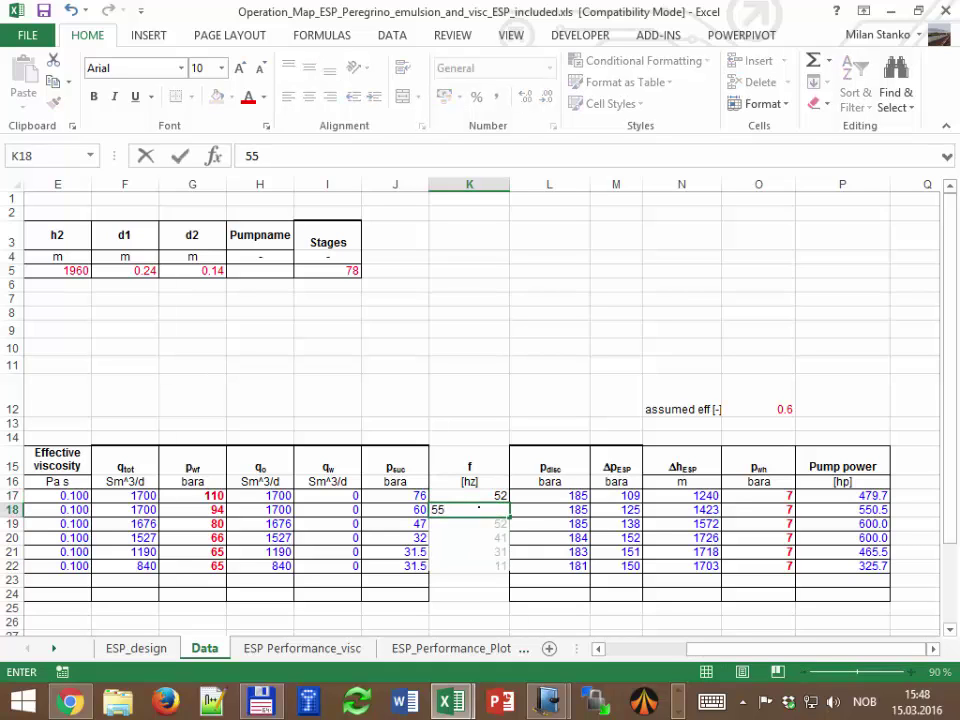
pyautogui.press('Return')
pyautogui.write('56')
pyautogui.press('Return')
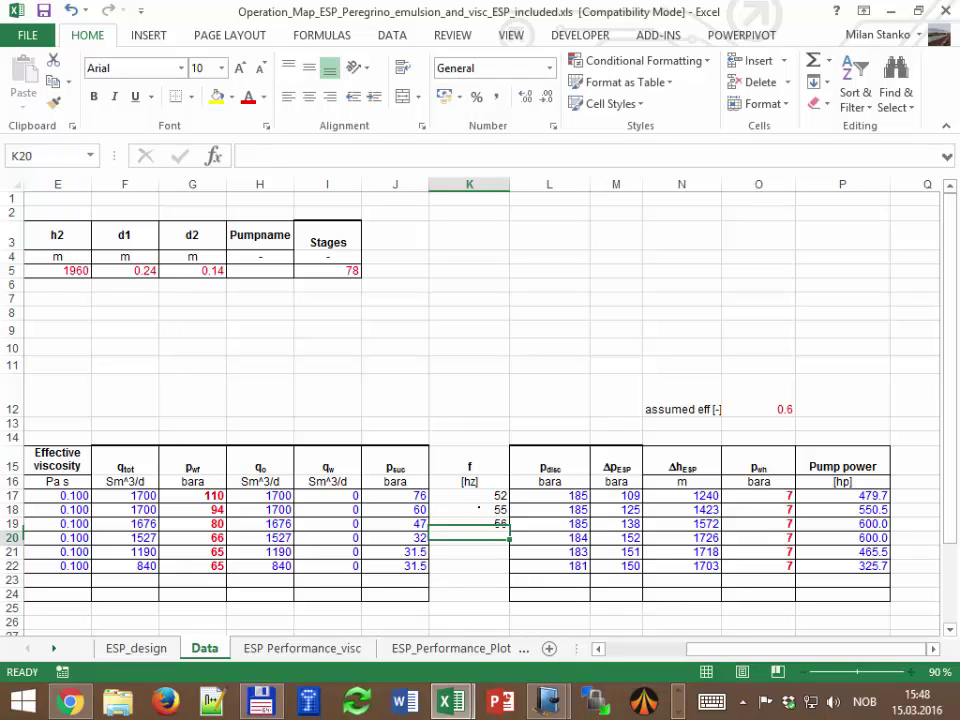
pyautogui.write('57')
pyautogui.press('Return')
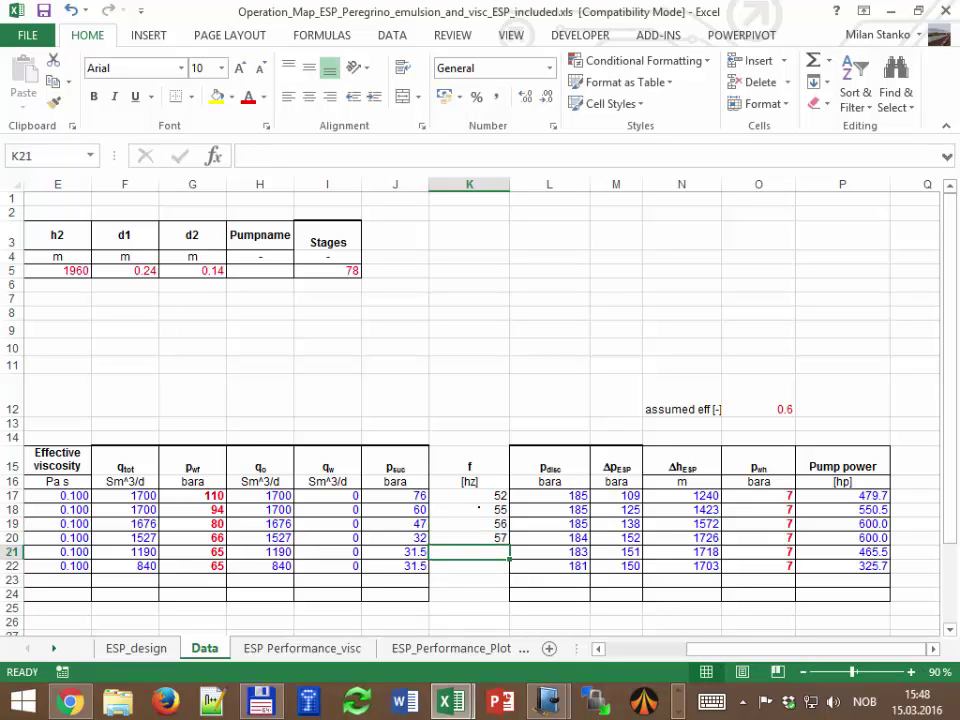
pyautogui.write('55')
pyautogui.press('Return')
pyautogui.write('52')
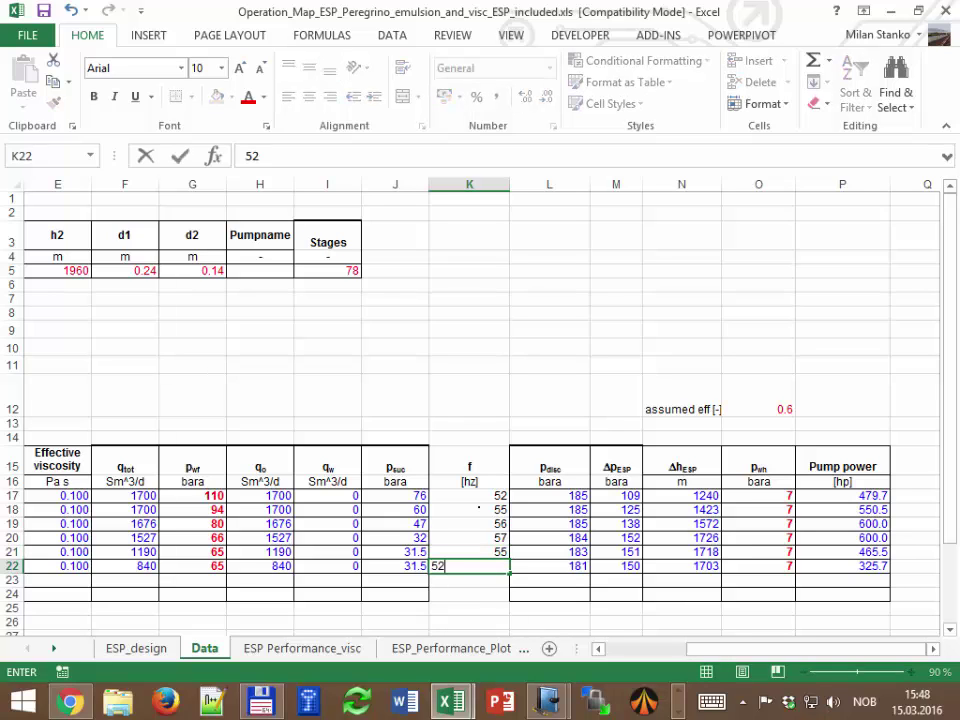
pyautogui.press('Return')
pyautogui.moveTo(482, 500); pyautogui.dragTo(490, 566)
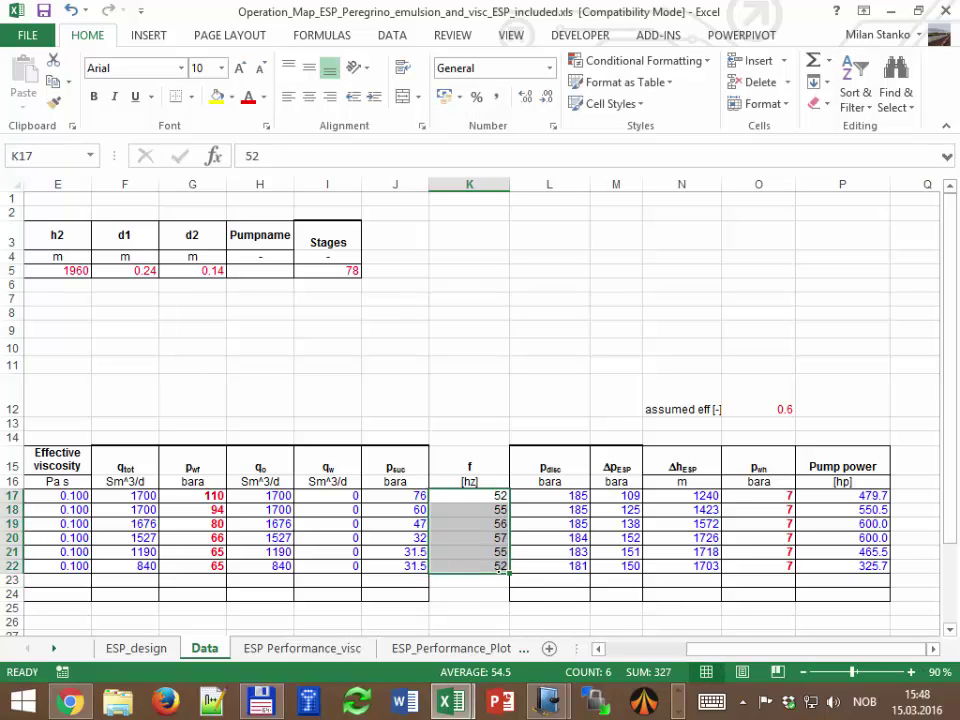
# Replace the pin formula for pdisc in L17 with the Pdischargepump_visc function and open its arguments
pyautogui.click(557, 492)
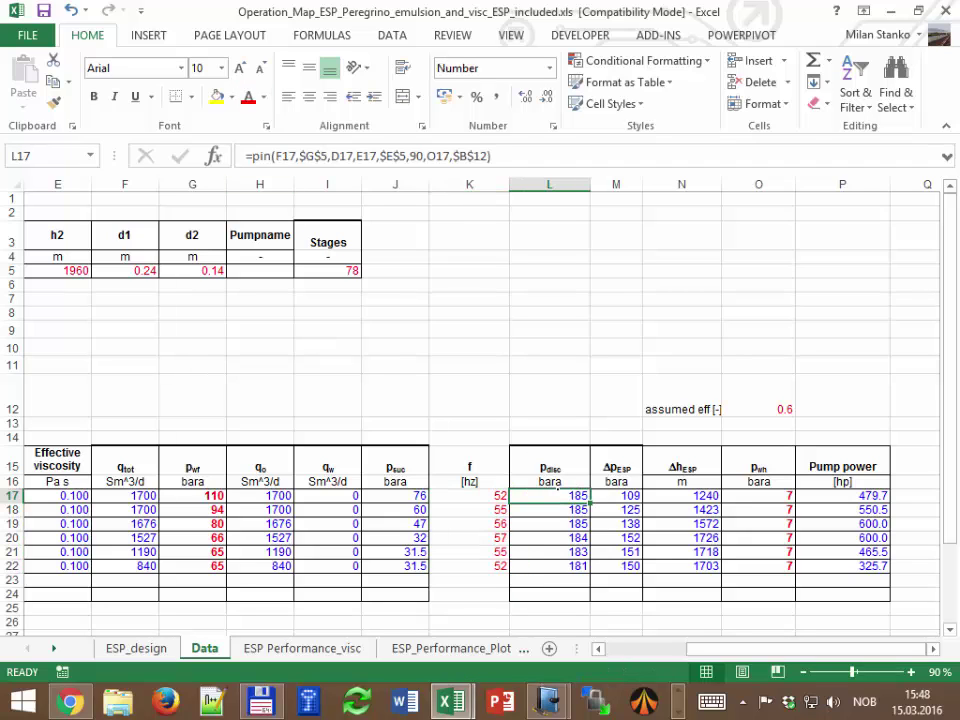
pyautogui.press('F2')
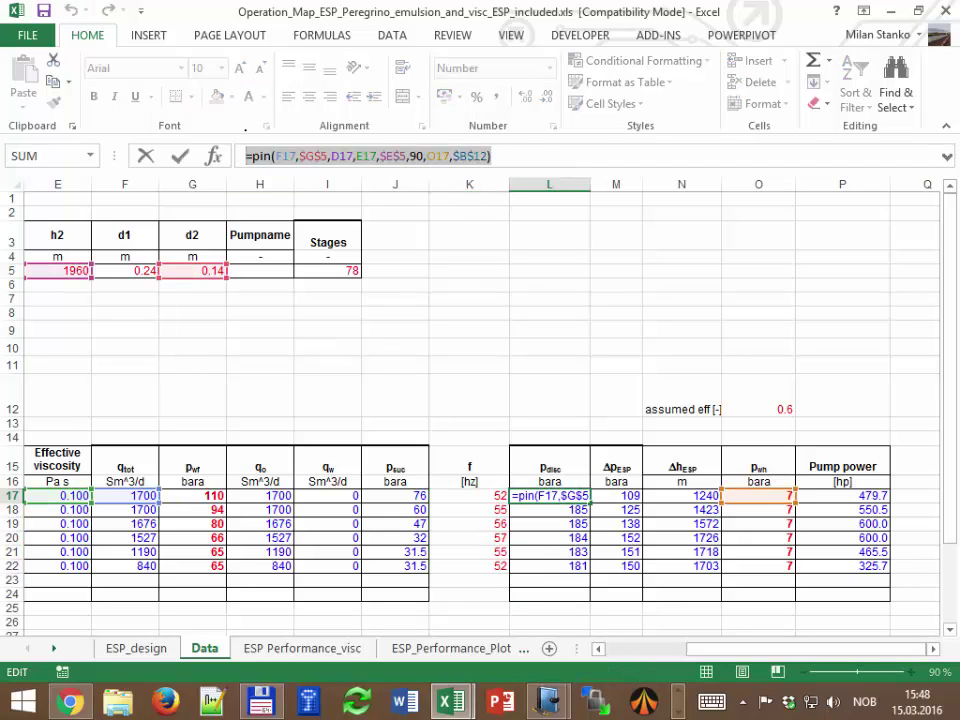
pyautogui.hotkey('shift', 'Home')
pyautogui.write('=pdi')
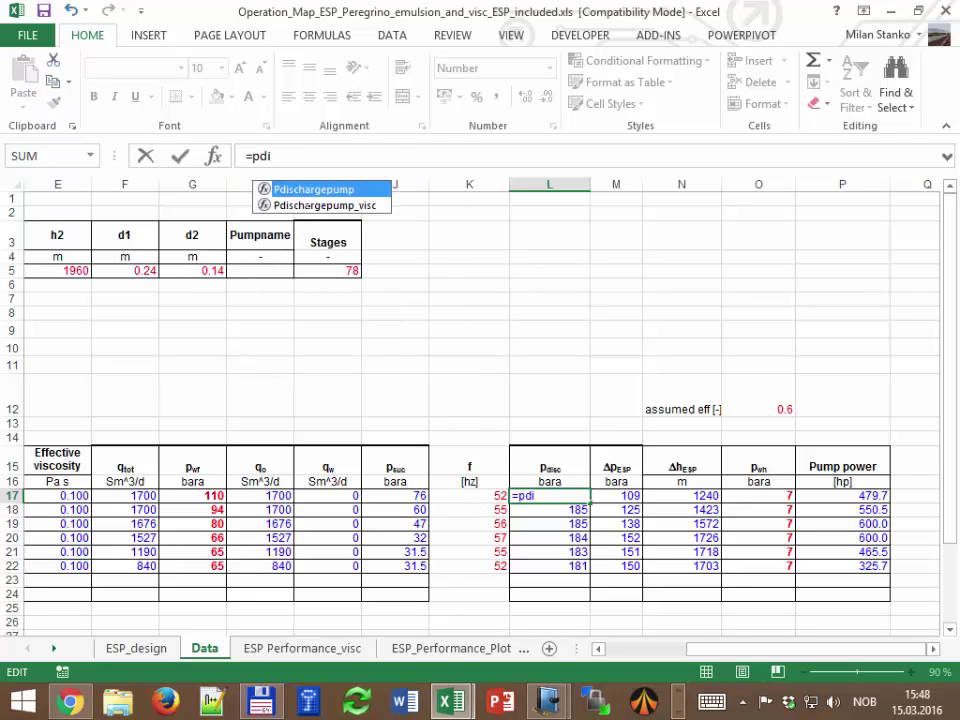
pyautogui.doubleClick(309, 205)
pyautogui.hotkey('ctrl', 'a')
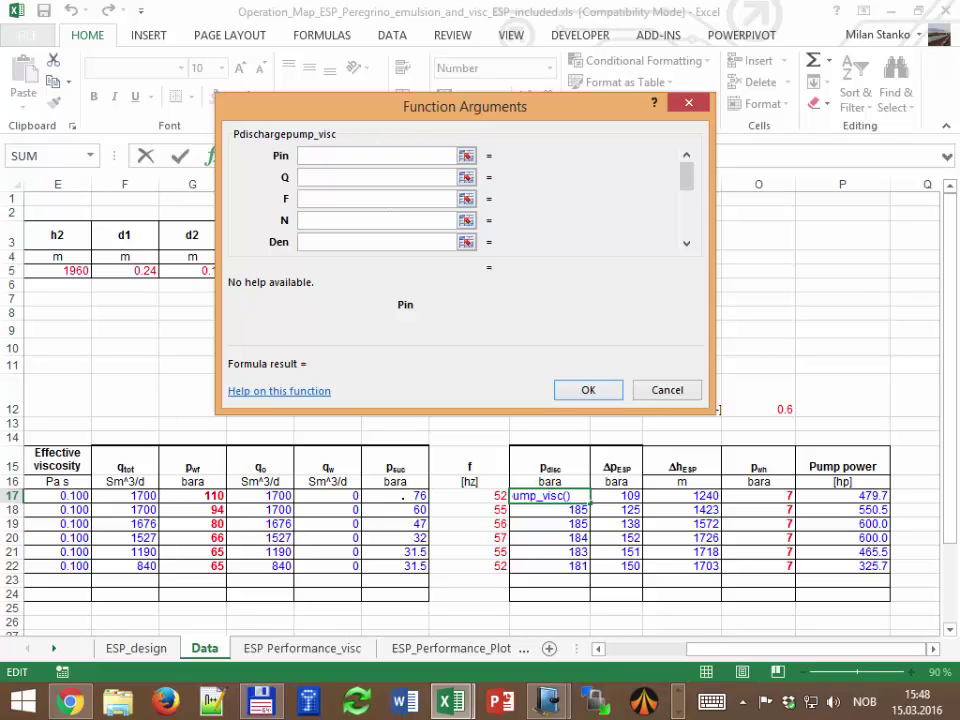
# Assign J17 as Pin, F17 as Q and K17 as F in the Pdischargepump_visc arguments
pyautogui.click(407, 491)
pyautogui.press('Tab')
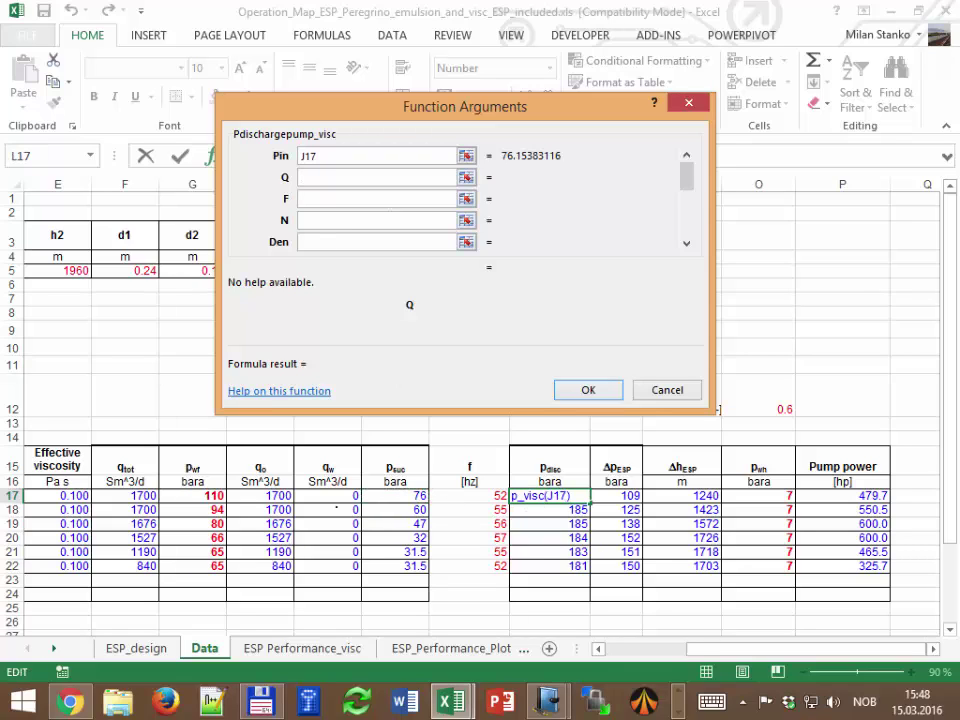
pyautogui.click(125, 495)
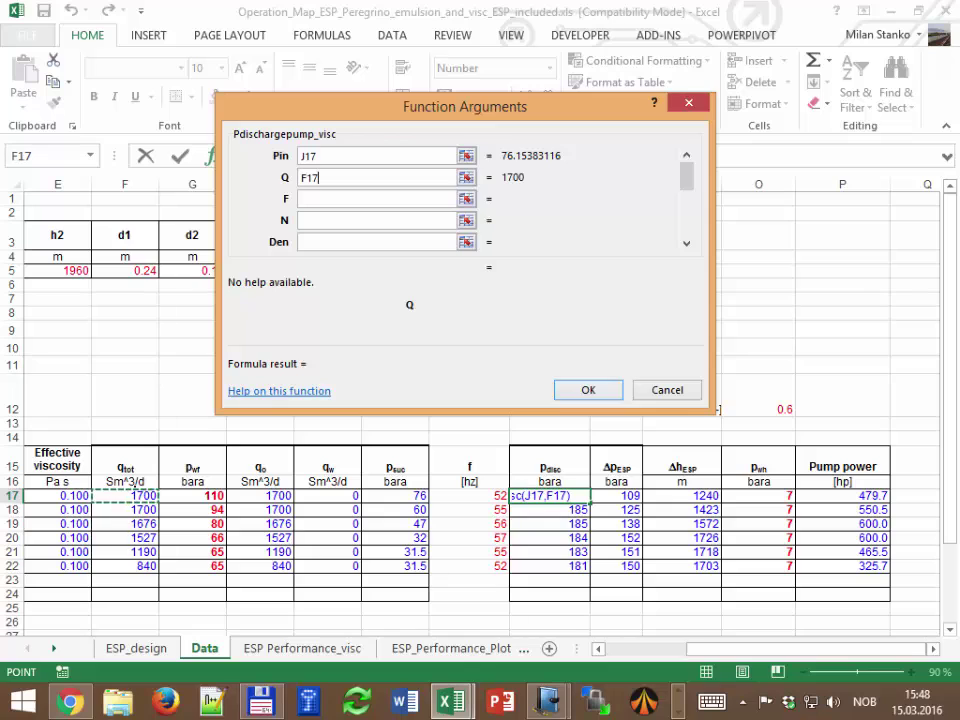
pyautogui.click(331, 199)
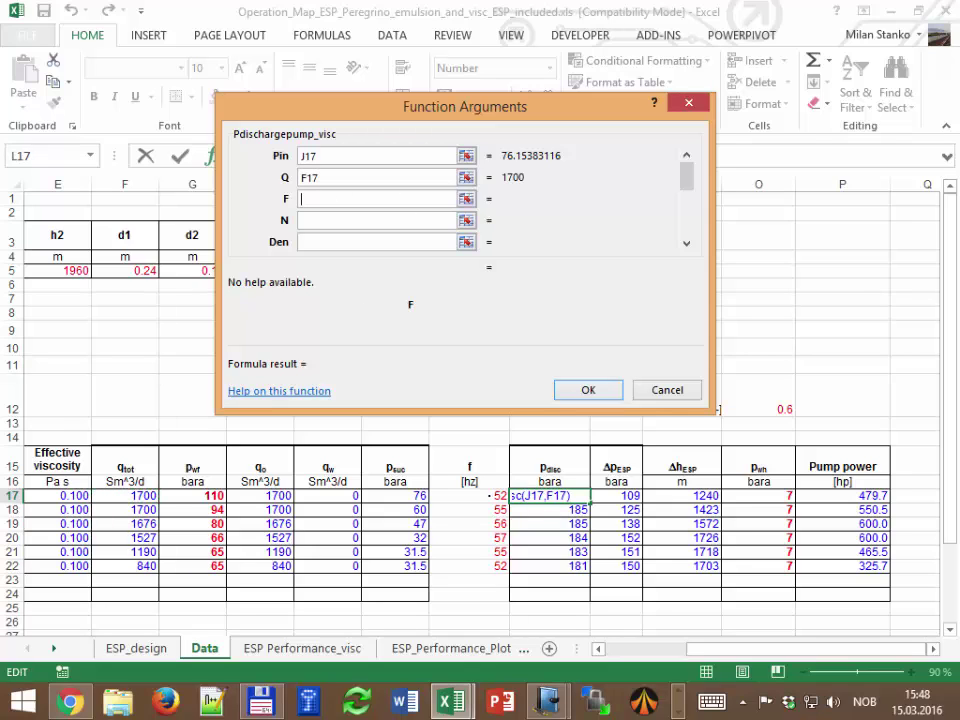
pyautogui.click(490, 495)
# Assign the number of stages $I$5 as N and the average density D17 as Den
pyautogui.click(322, 220)
pyautogui.moveTo(686, 647)
pyautogui.mouseDown()
pyautogui.moveTo(604, 645)
pyautogui.moveTo(690, 645)
pyautogui.mouseUp()
pyautogui.moveTo(426, 106); pyautogui.dragTo(608, 104)
pyautogui.click(327, 270)
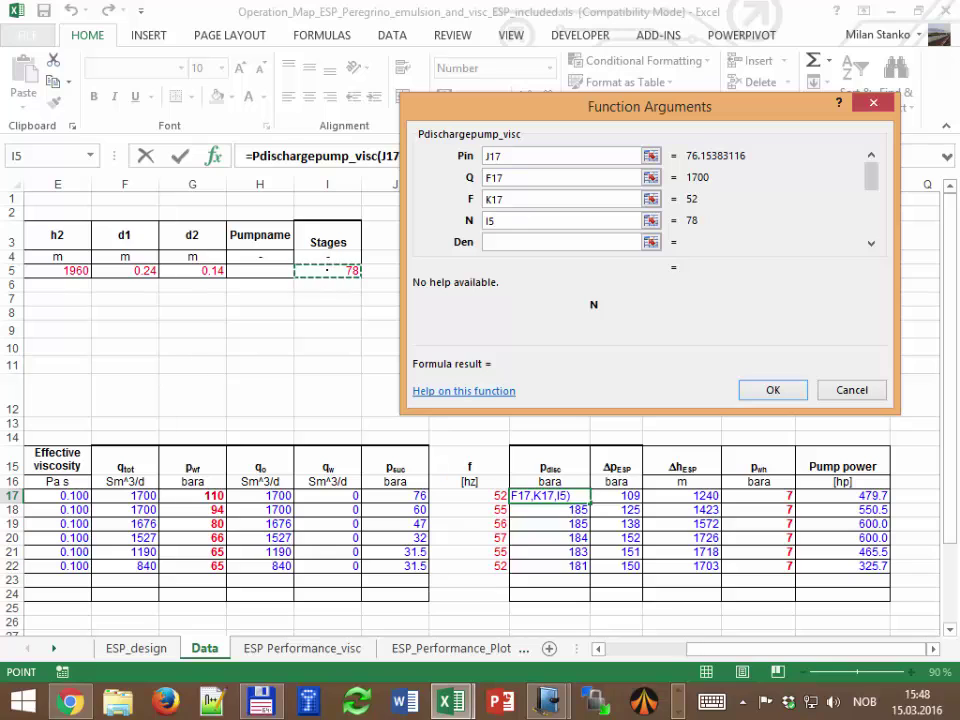
pyautogui.press('F4')
pyautogui.click(497, 240)
pyautogui.moveTo(705, 648); pyautogui.dragTo(683, 648)
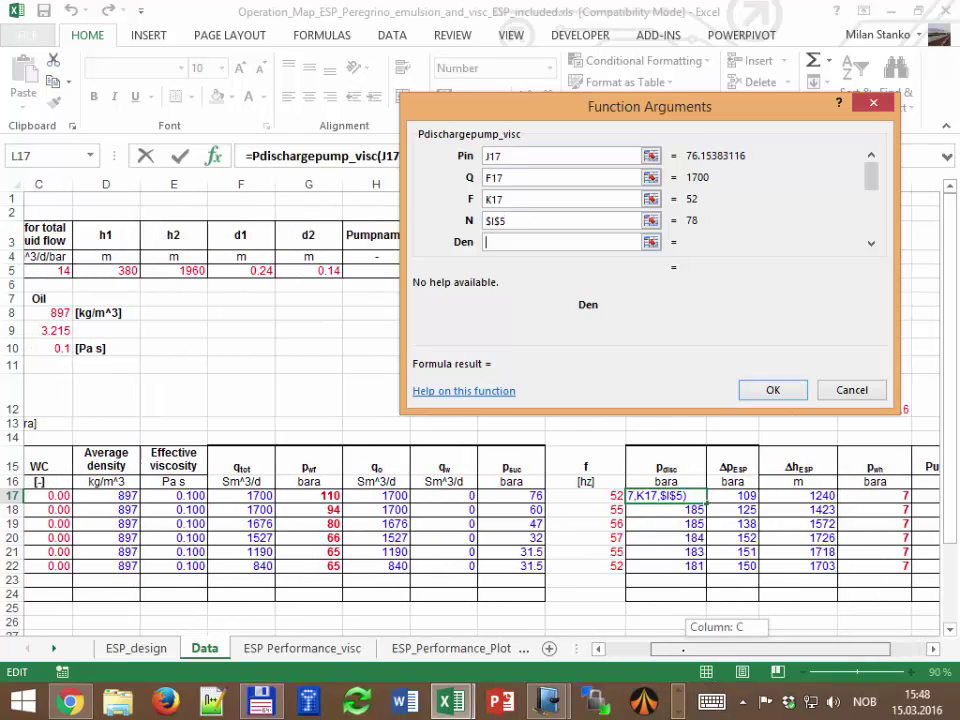
pyautogui.click(125, 495)
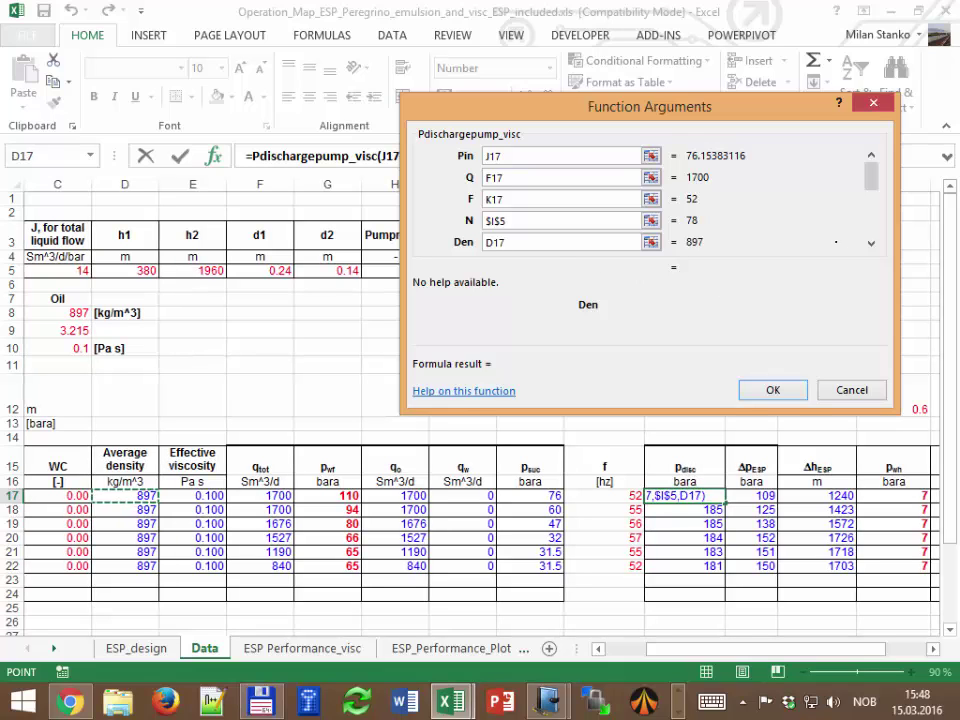
# Set Fref to the reference frequency 'ESP Performance_water'!$B$3 and Visc to the effective viscosity in E17
pyautogui.click(489, 221)
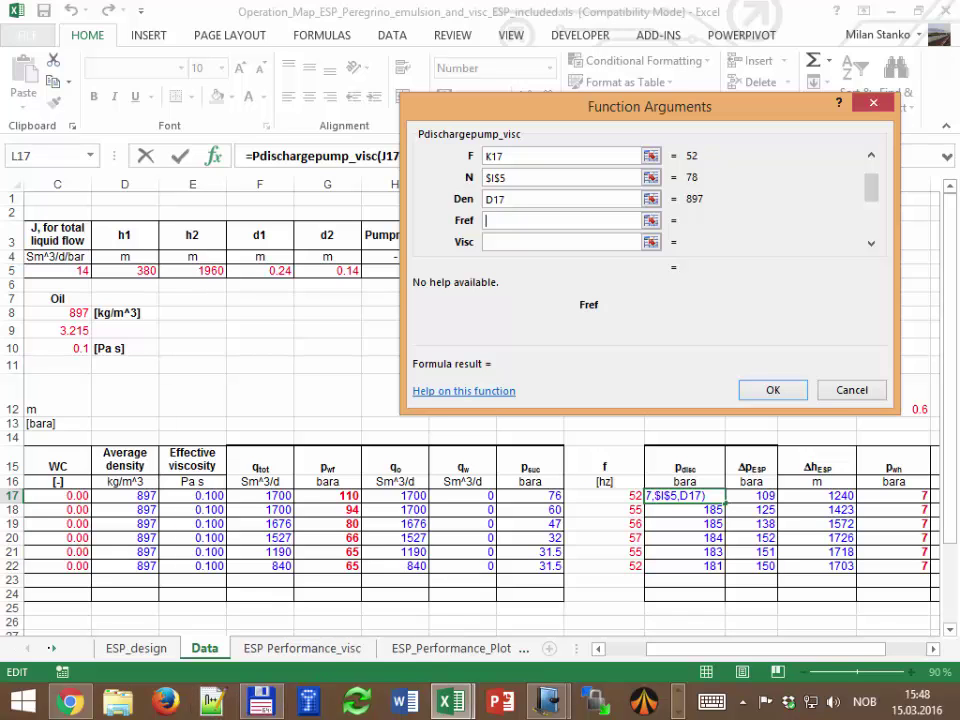
pyautogui.click(51, 648)
pyautogui.click(51, 648)
pyautogui.click(515, 648)
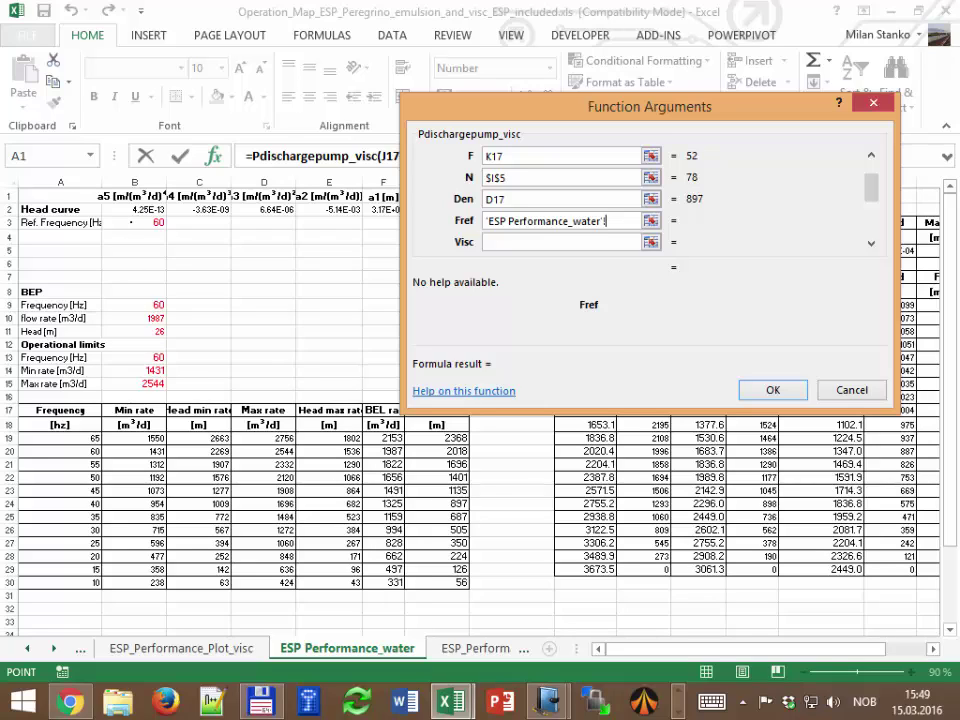
pyautogui.click(134, 221)
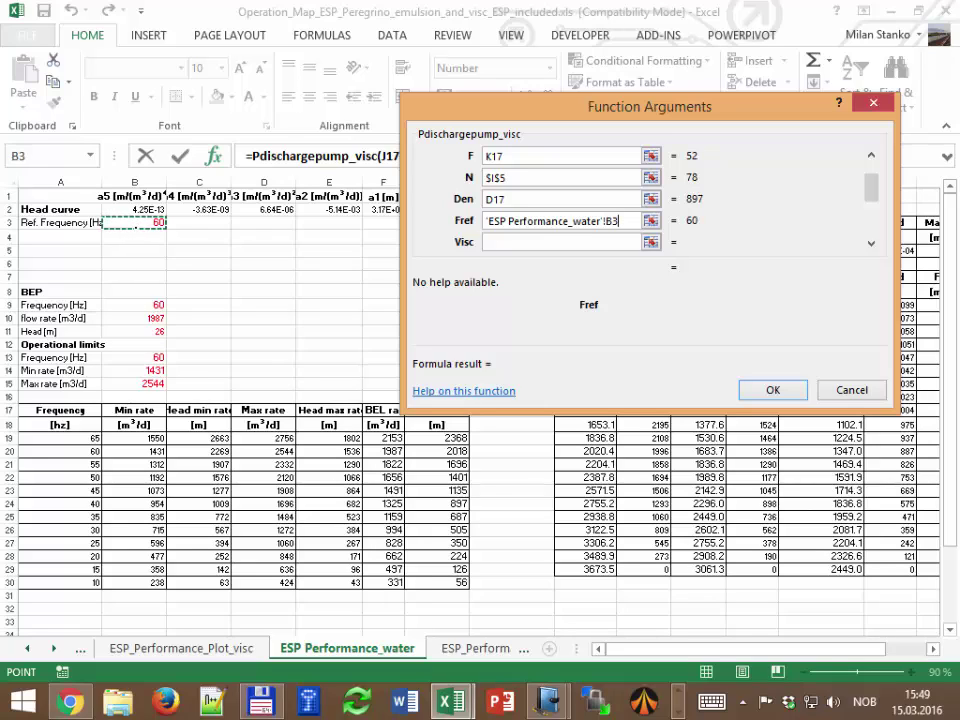
pyautogui.click(498, 244)
pyautogui.click(501, 241)
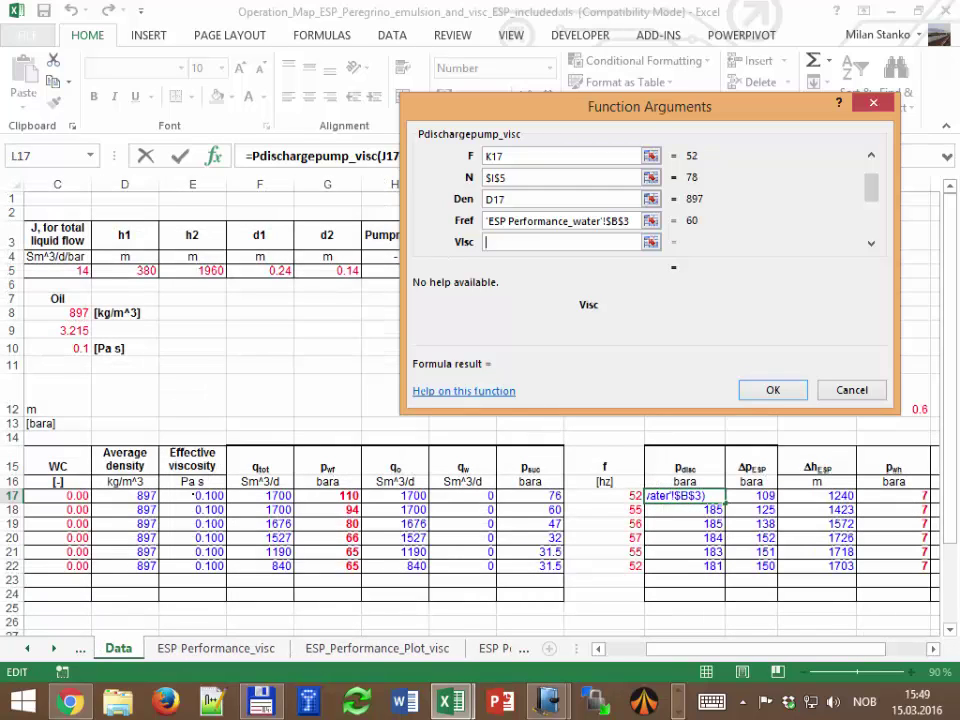
pyautogui.click(193, 495)
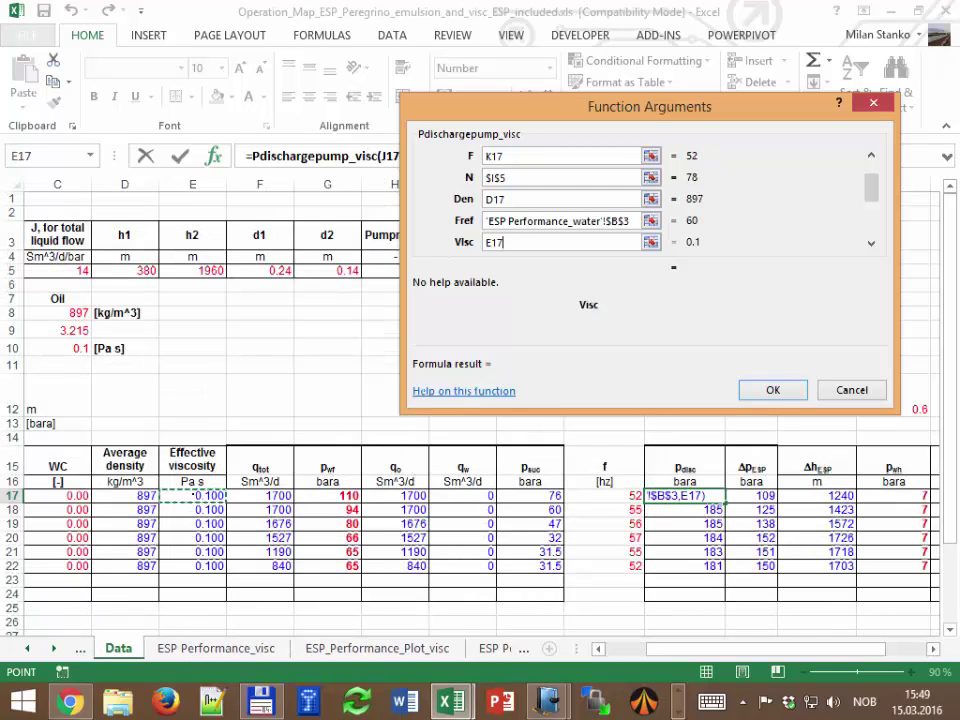
# Set Q_BEP_fref to the BEP flow rate in 'ESP Performance_water'!$B$10
pyautogui.click(870, 243)
pyautogui.click(870, 243)
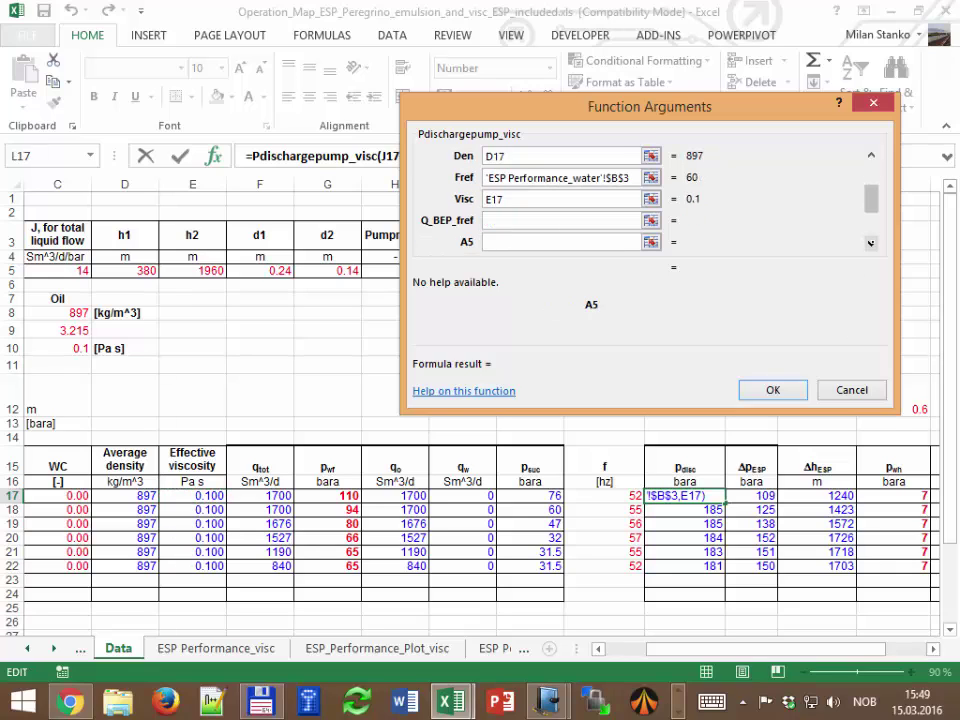
pyautogui.click(870, 243)
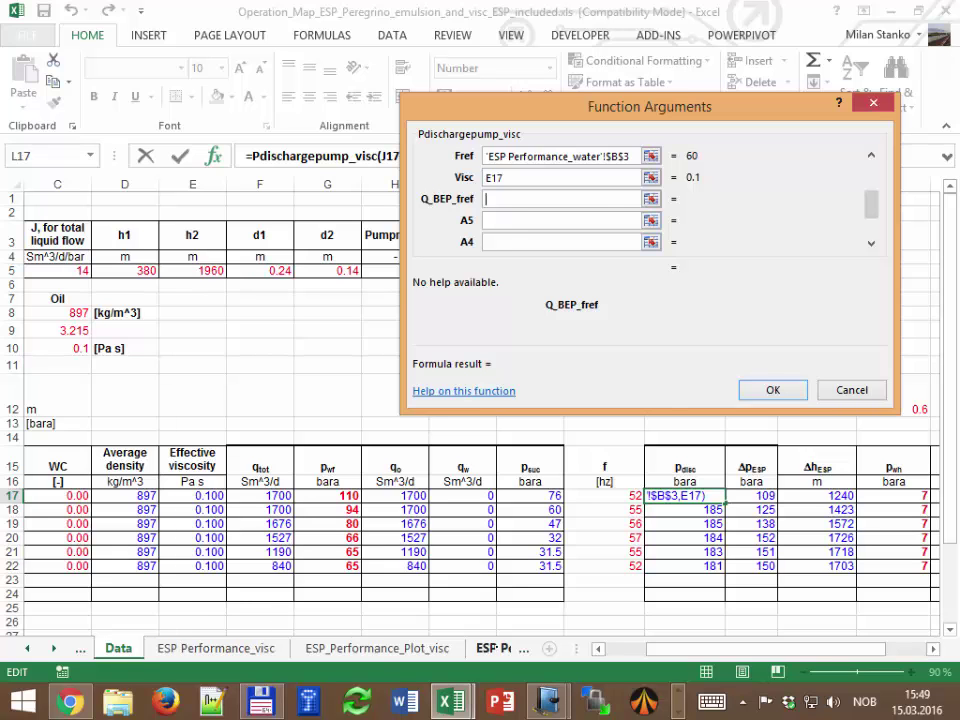
pyautogui.click(500, 648)
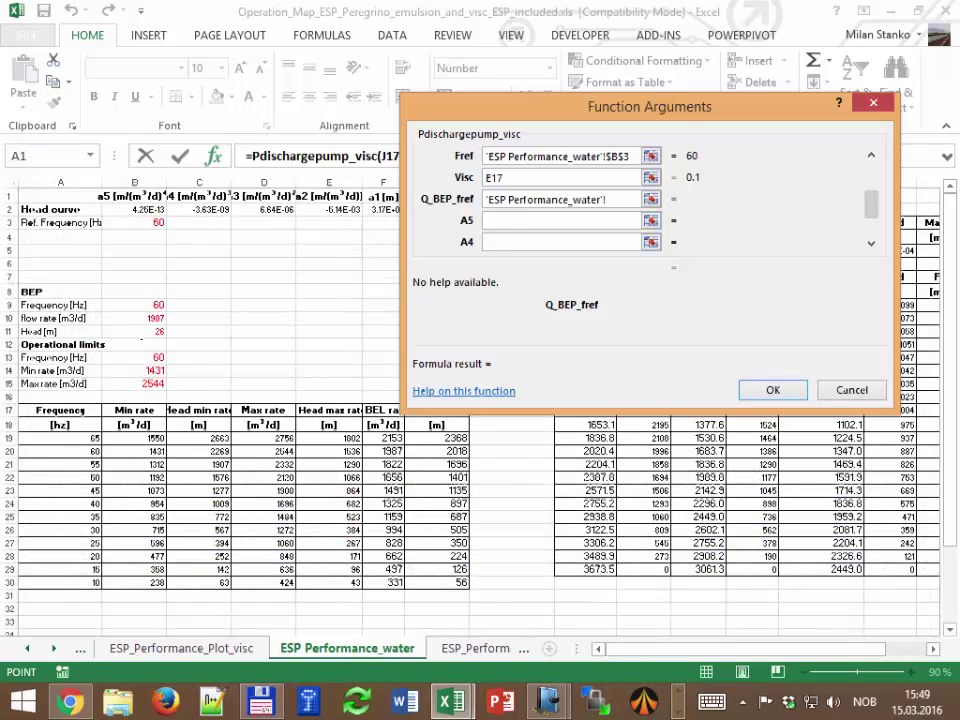
pyautogui.click(138, 318)
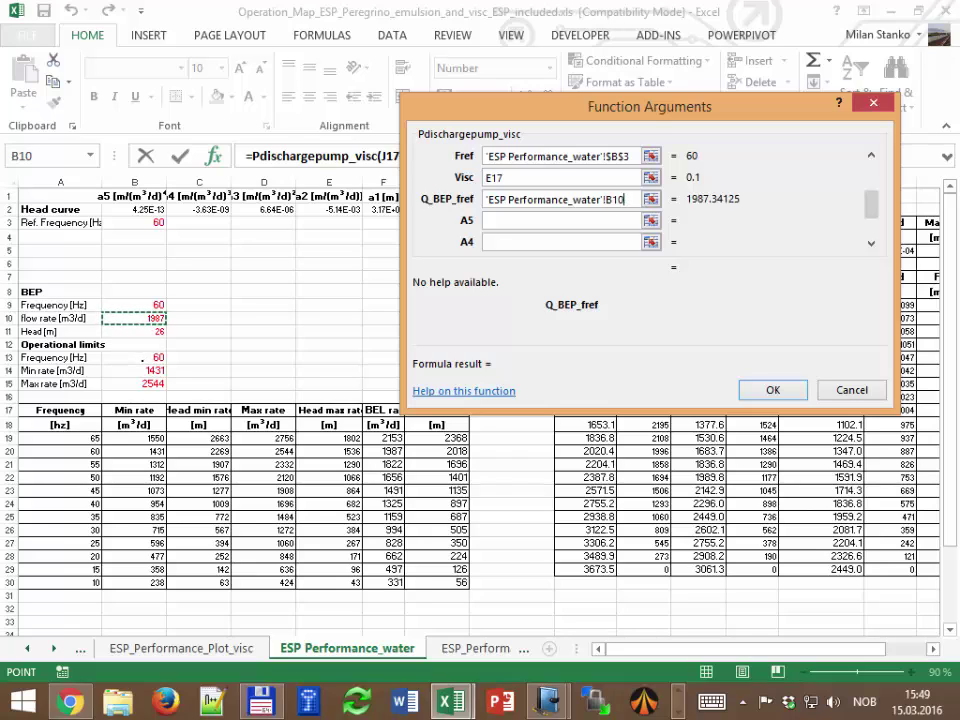
pyautogui.press('F4')
# Set the A5 argument to the head curve coefficient a5 in 'ESP Performance_water'!B2
pyautogui.click(516, 220)
pyautogui.click(495, 648)
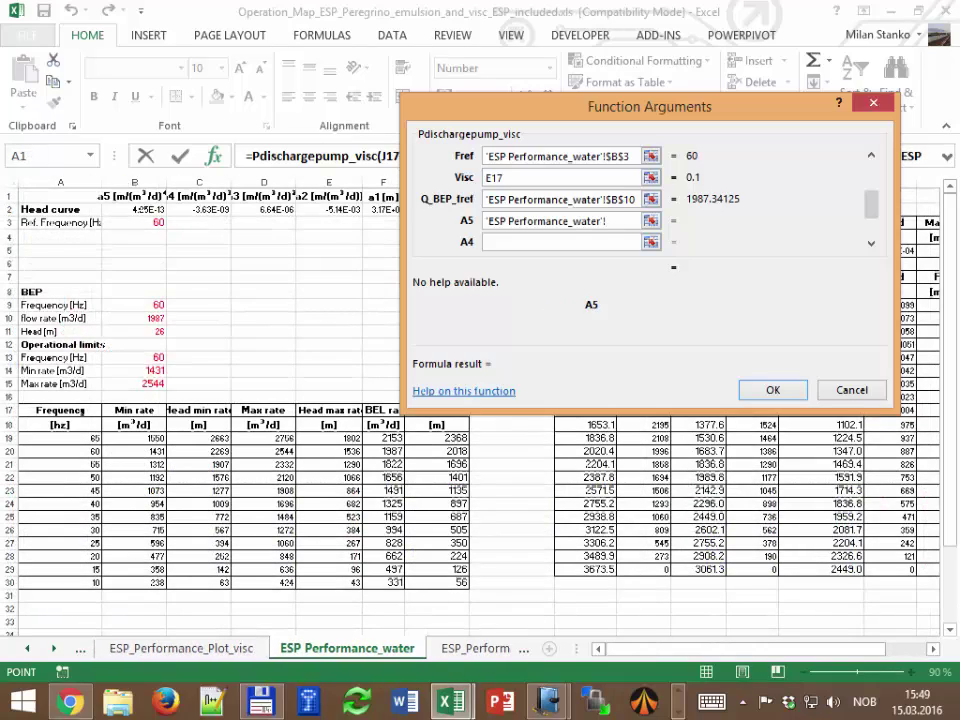
pyautogui.click(134, 209)
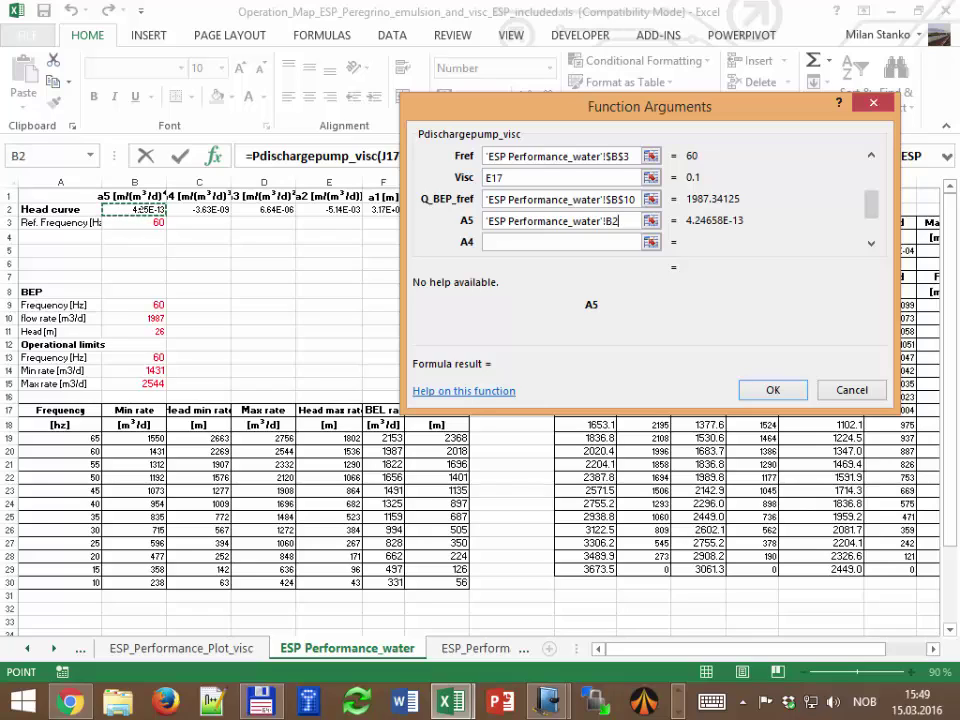
pyautogui.click(560, 242)
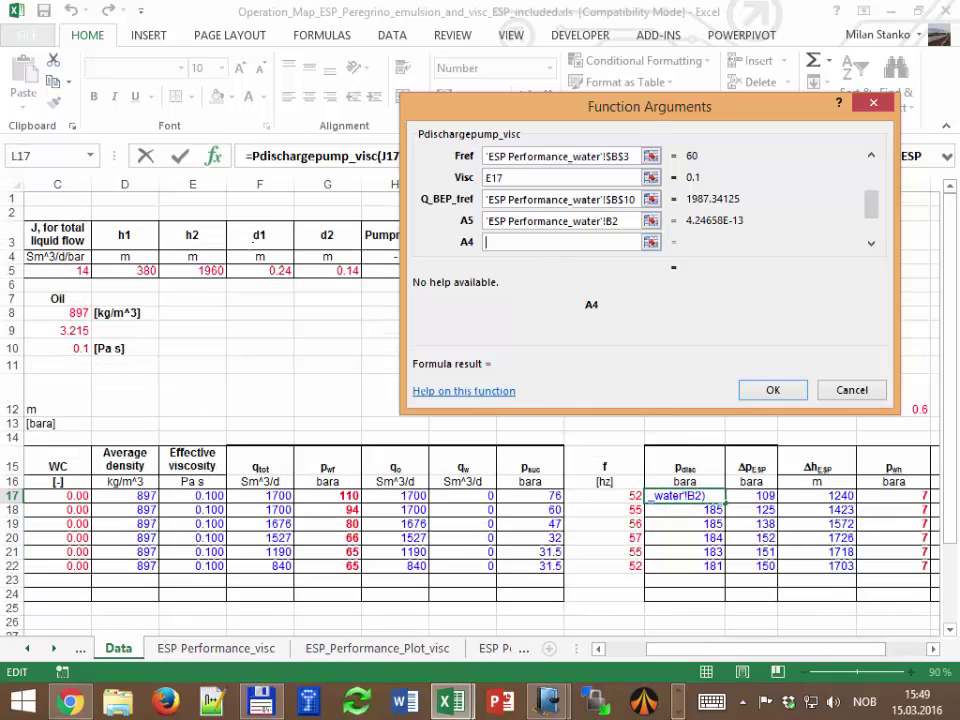
# Set argument A4 to 'ESP Performance_water'!$C$2 and make the A5 reference absolute as $B$2
pyautogui.click(495, 648)
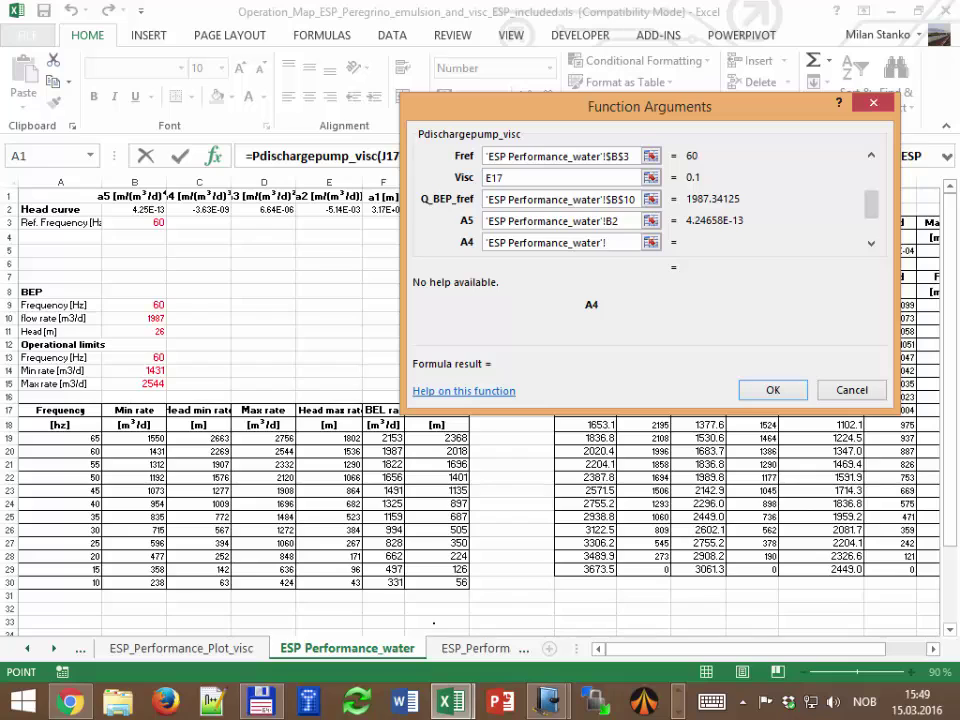
pyautogui.click(199, 209)
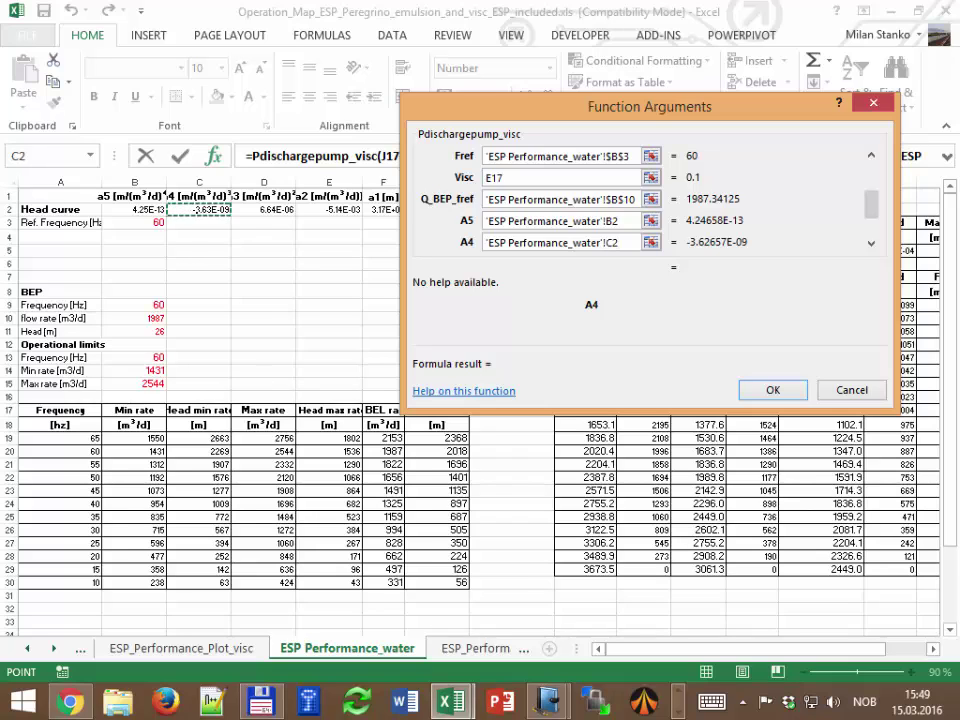
pyautogui.press('F4')
pyautogui.click(632, 221)
pyautogui.press('F4')
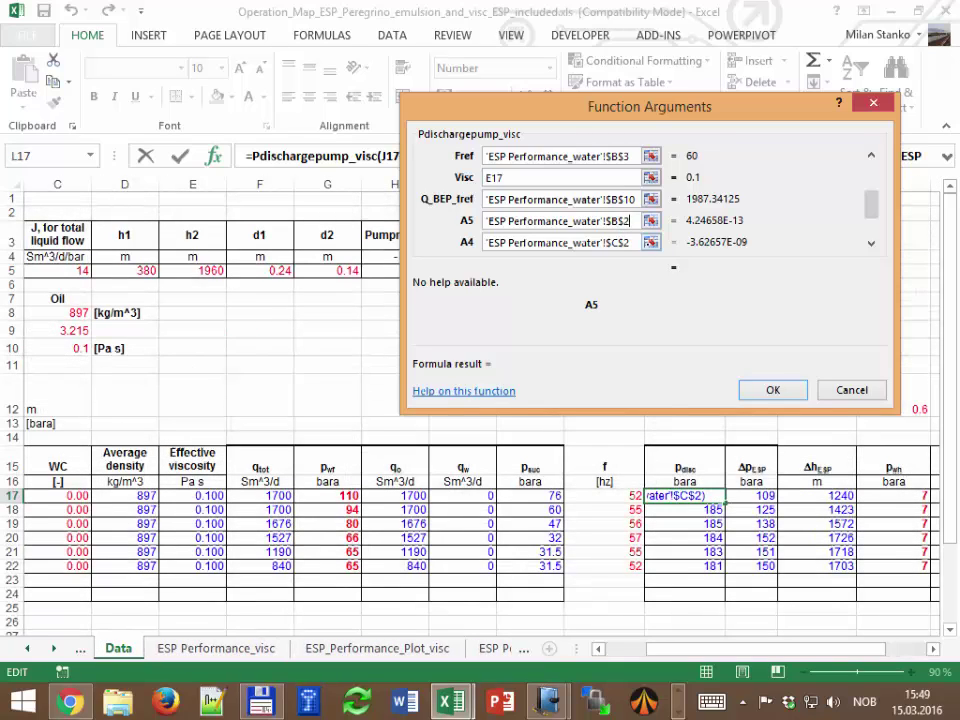
# Set argument A3 to the absolute reference 'ESP Performance_water'!$D$2
pyautogui.press('Tab')
pyautogui.press('Tab')
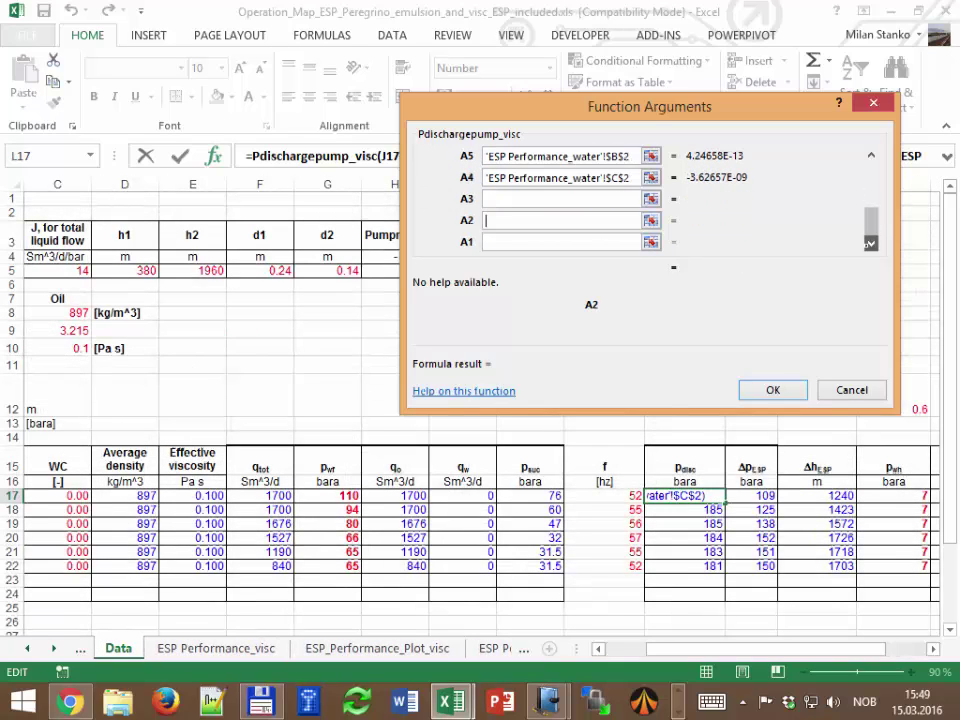
pyautogui.click(651, 198)
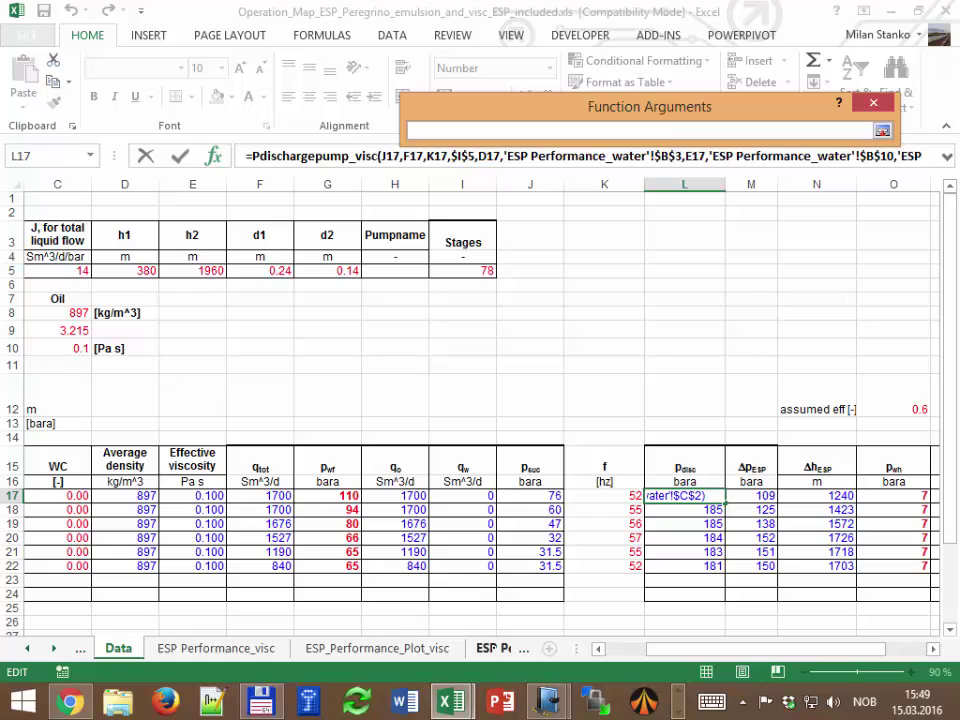
pyautogui.click(495, 648)
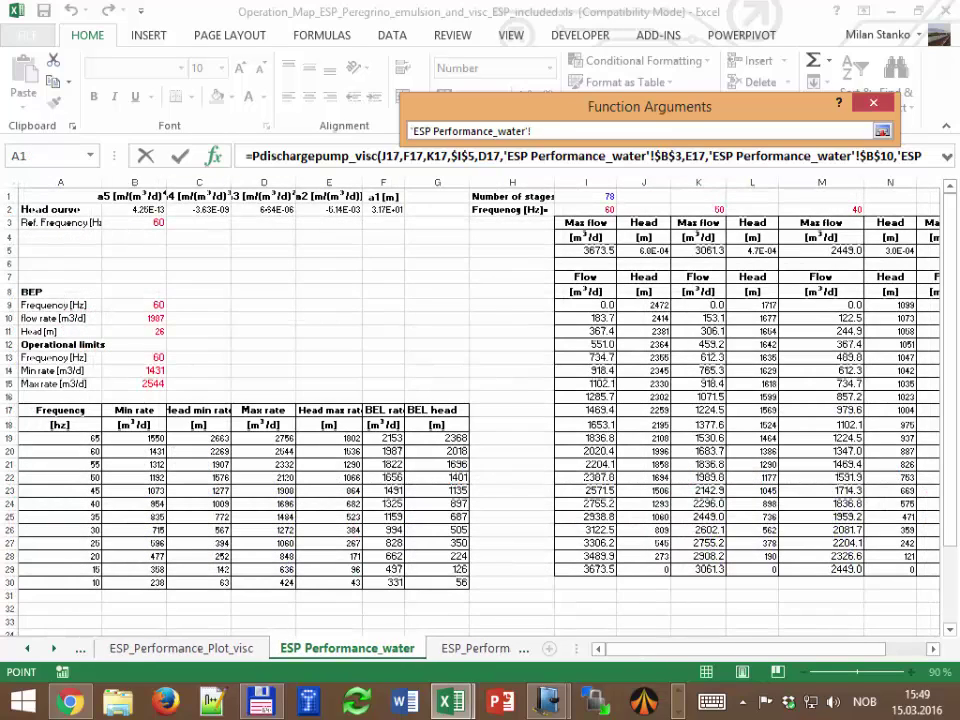
pyautogui.click(264, 210)
pyautogui.press('F4')
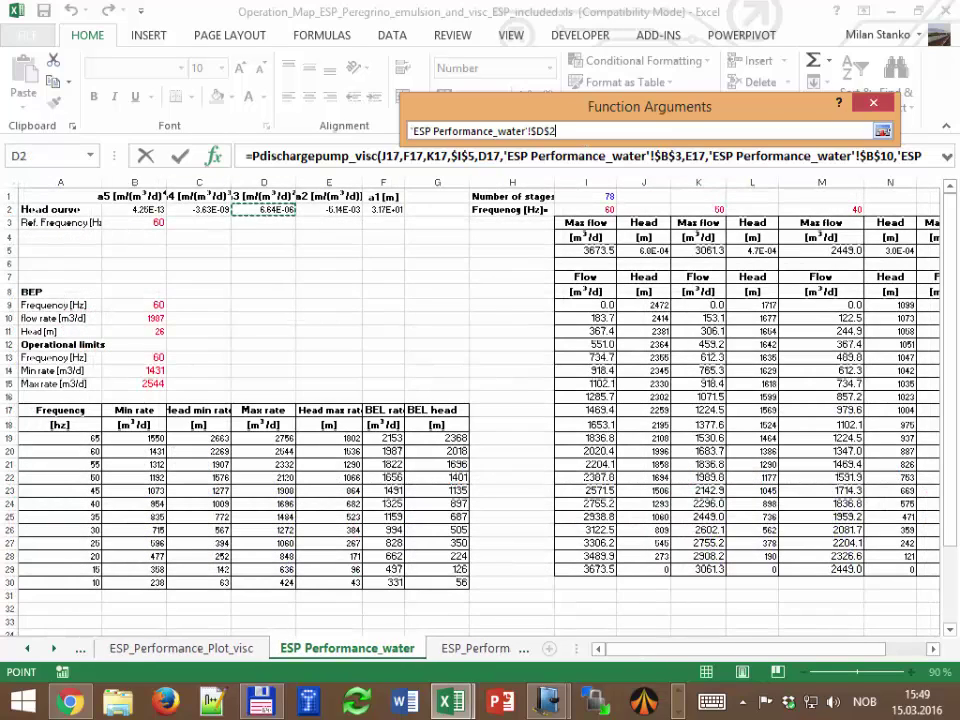
pyautogui.press('Return')
# Set argument A2 to the absolute reference 'ESP Performance_water'!$E$2
pyautogui.click(80, 648)
pyautogui.click(118, 648)
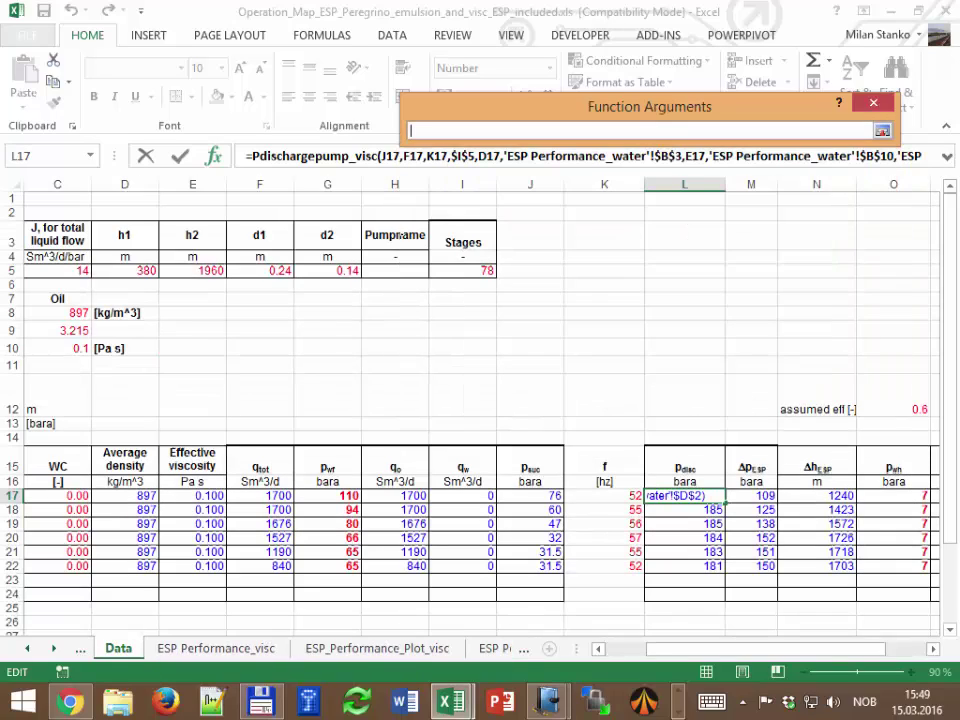
pyautogui.click(500, 648)
pyautogui.click(329, 210)
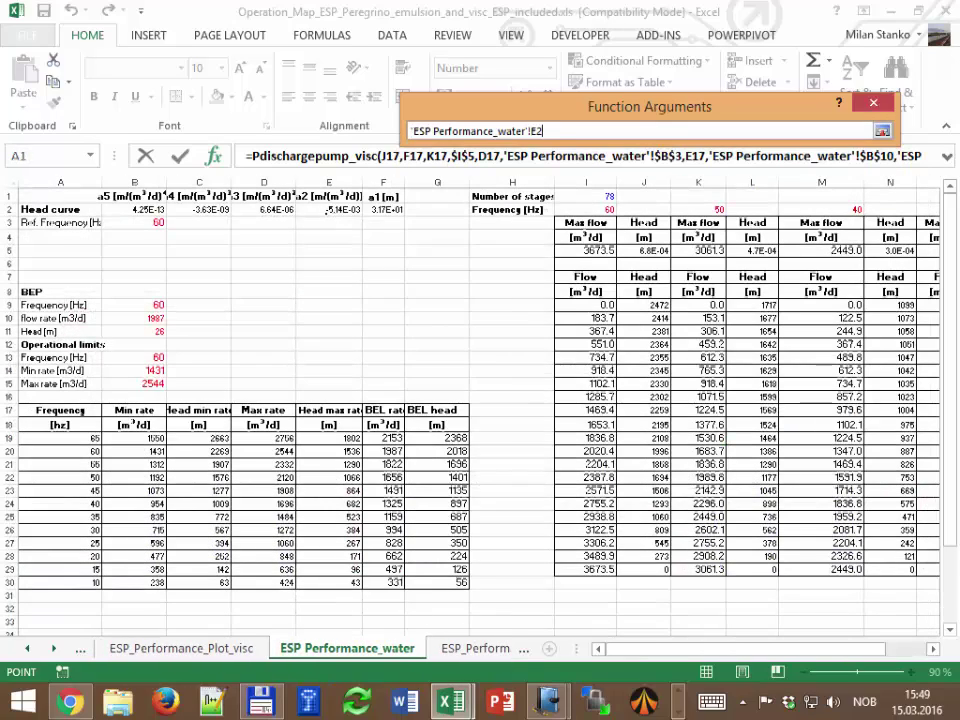
pyautogui.press('F4')
pyautogui.press('Return')
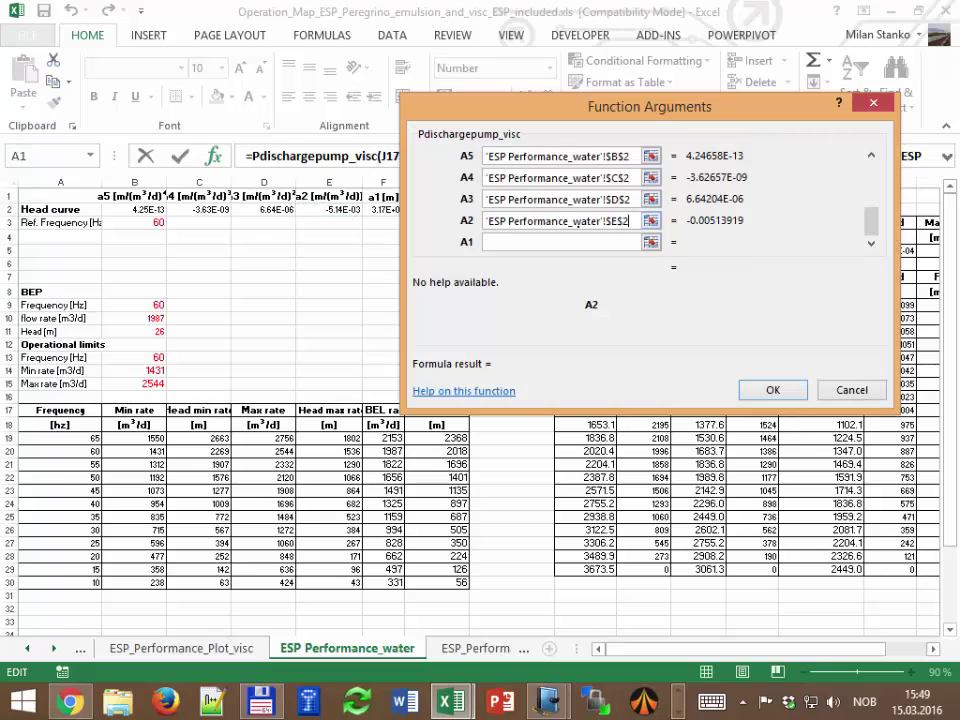
# Set argument A1 to 'ESP Performance_water'!$F$2 and enter the completed Pdischargepump_visc formula in L17
pyautogui.click(651, 242)
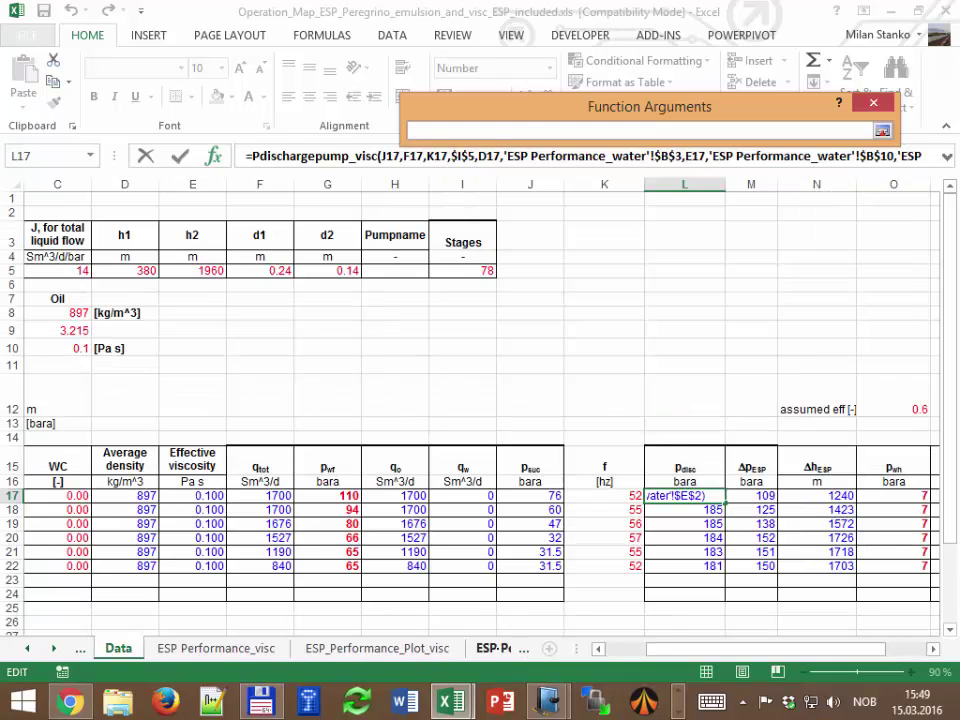
pyautogui.click(503, 648)
pyautogui.click(383, 209)
pyautogui.press('F4')
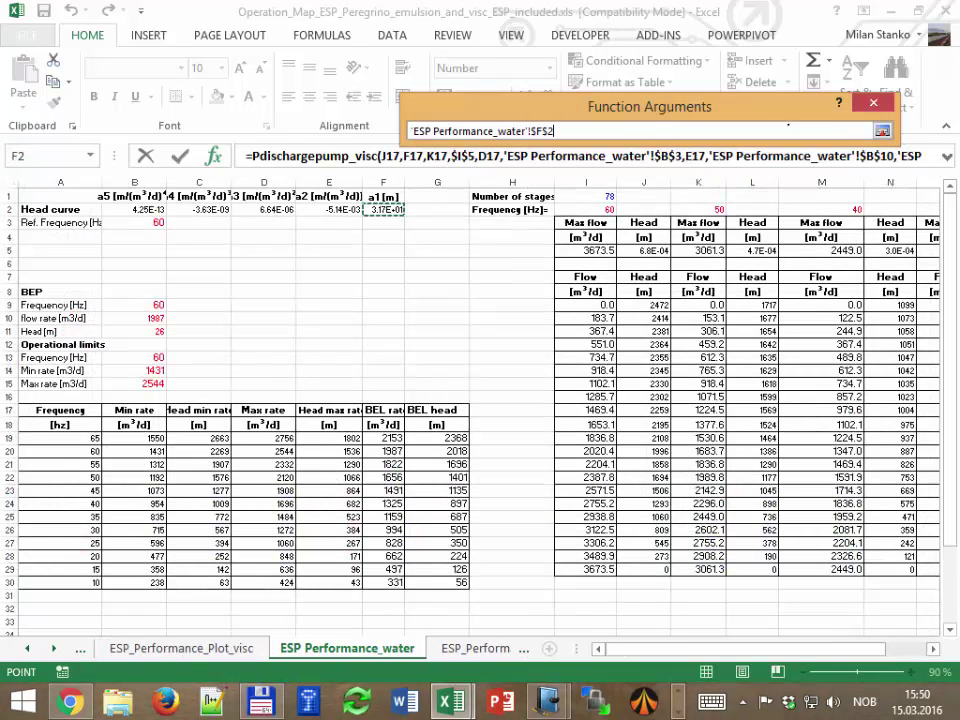
pyautogui.press('Return')
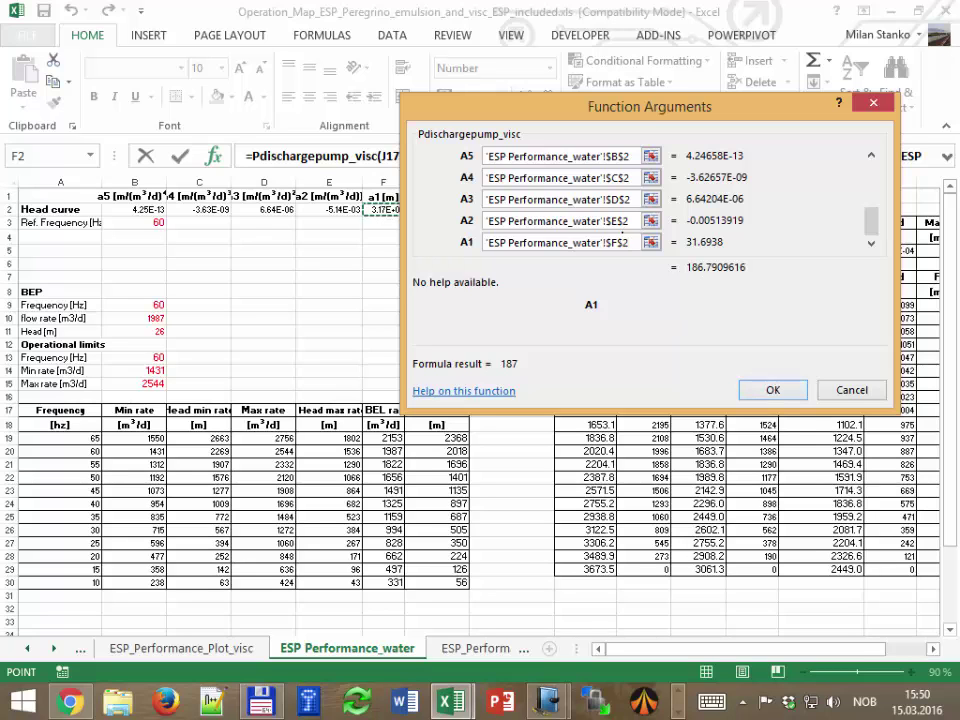
pyautogui.moveTo(587, 115); pyautogui.dragTo(388, 66)
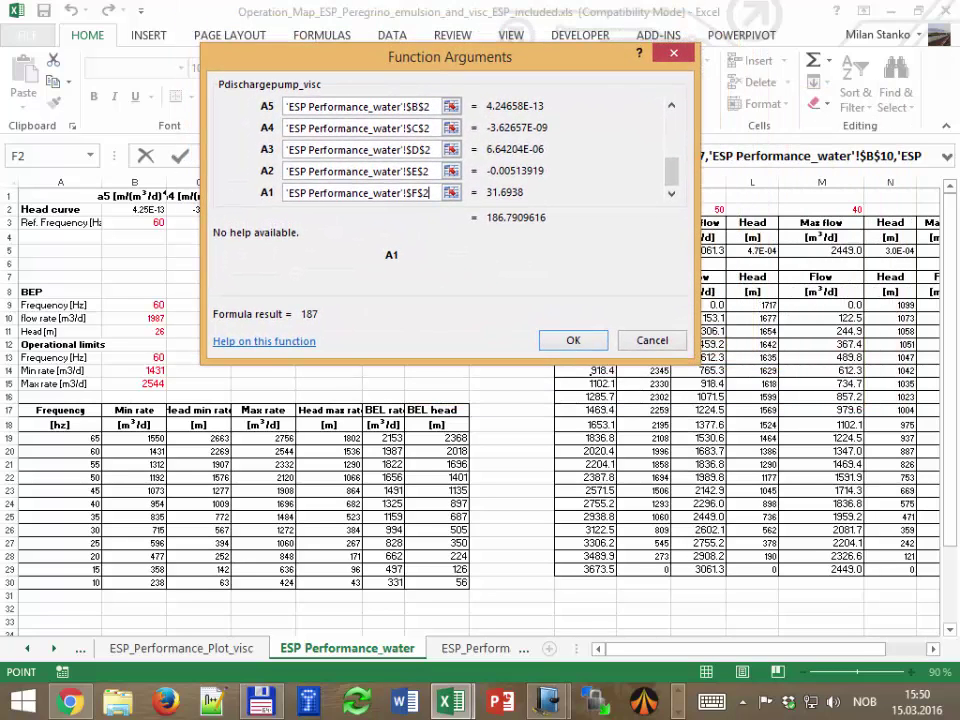
pyautogui.press('Return')
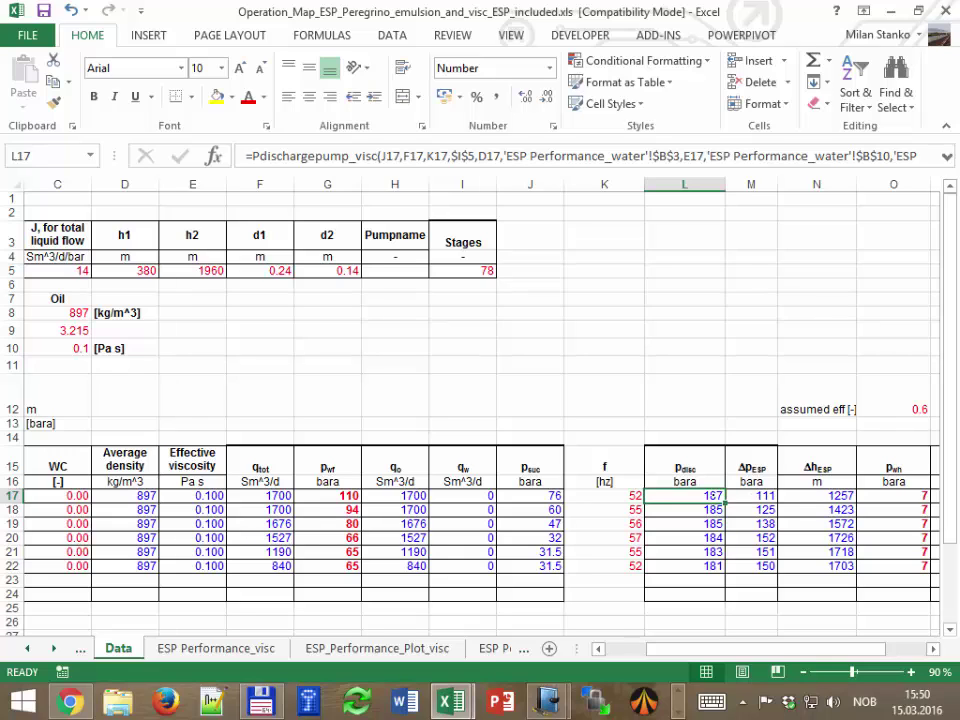
# Examine the row 17 formulas for the ESP pressure difference and the ESP head
pyautogui.click(747, 494)
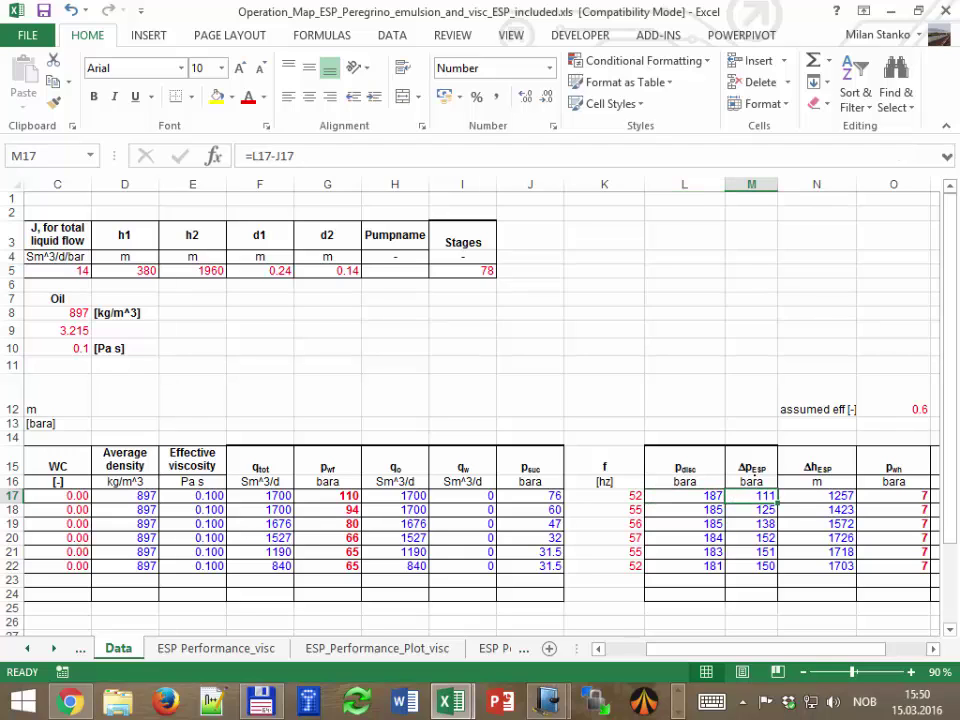
pyautogui.click(310, 157)
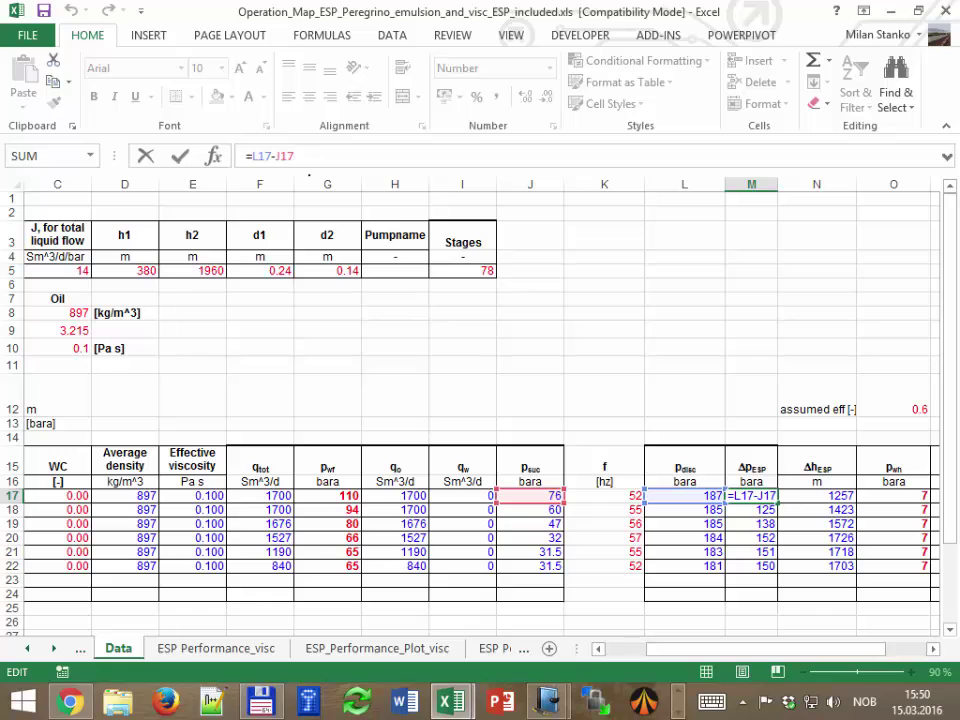
pyautogui.press('Escape')
pyautogui.moveTo(790, 648); pyautogui.dragTo(830, 648)
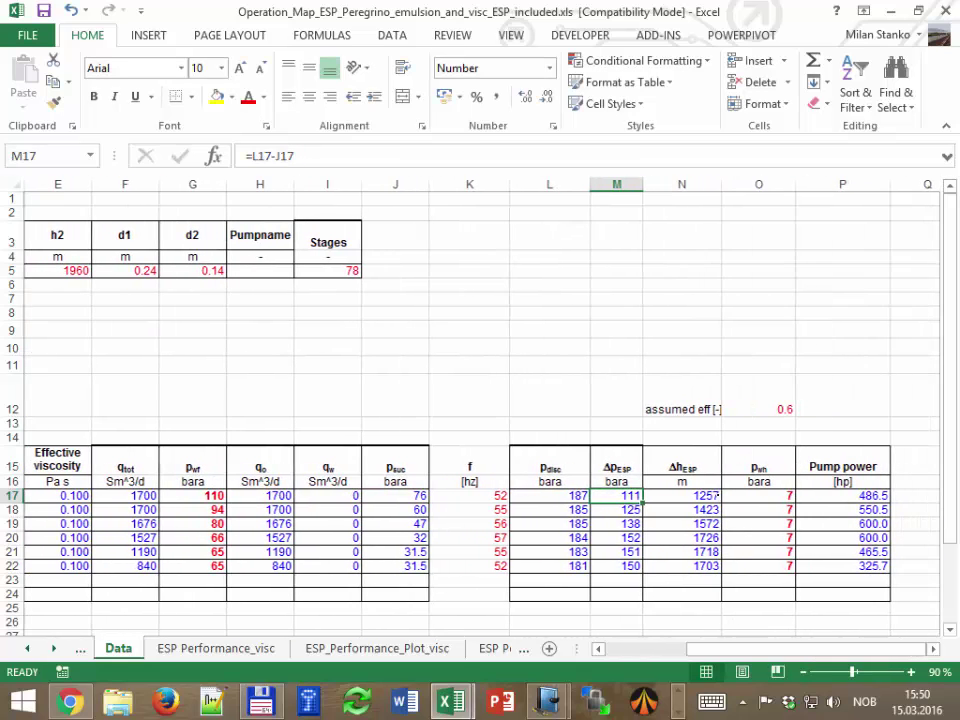
pyautogui.click(682, 495)
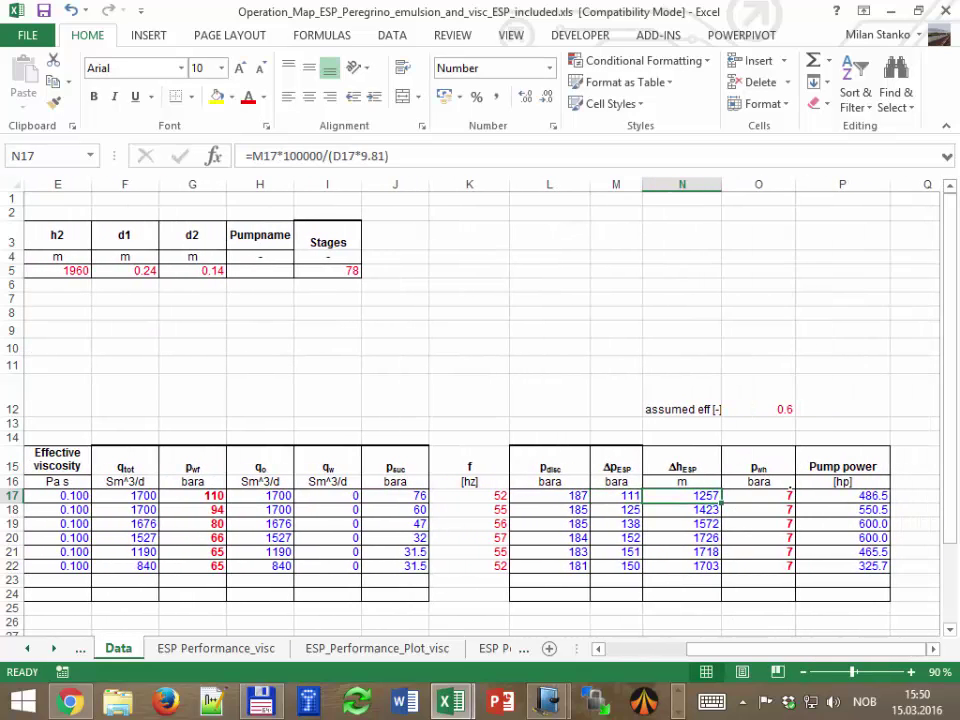
# Change the wellhead pressure column header in O15 to "pwh given"
pyautogui.click(776, 495)
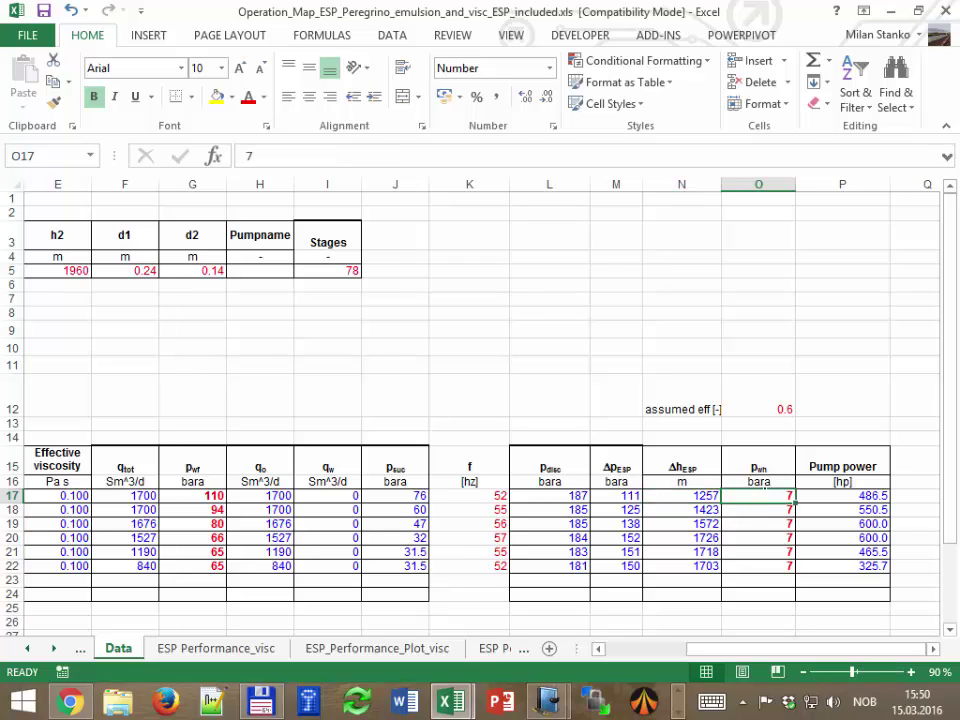
pyautogui.click(758, 466)
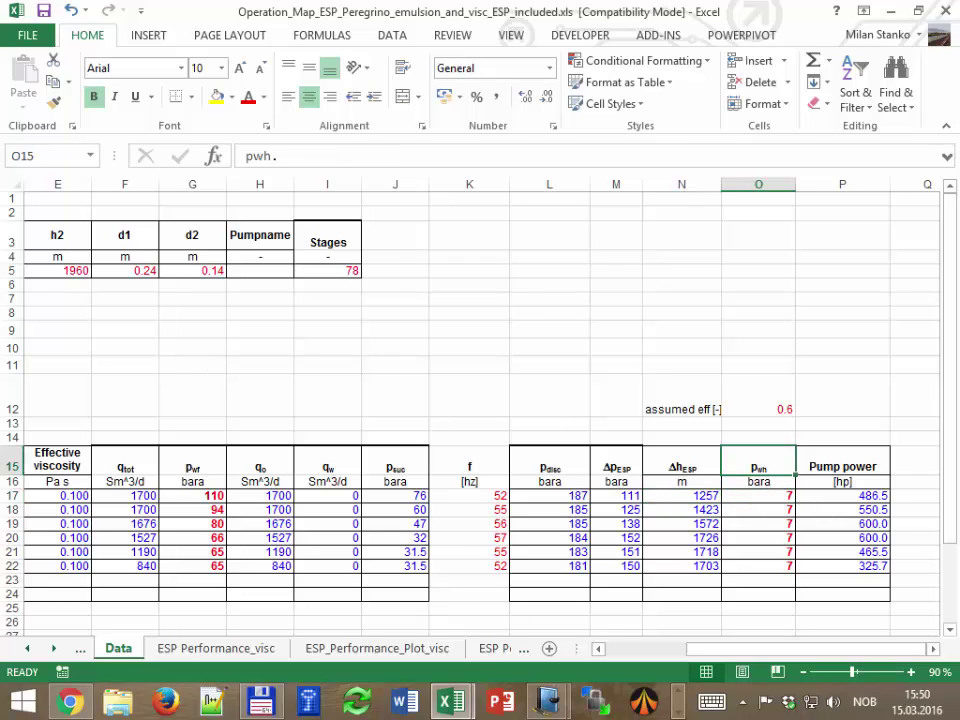
pyautogui.press('F2')
pyautogui.write('given')
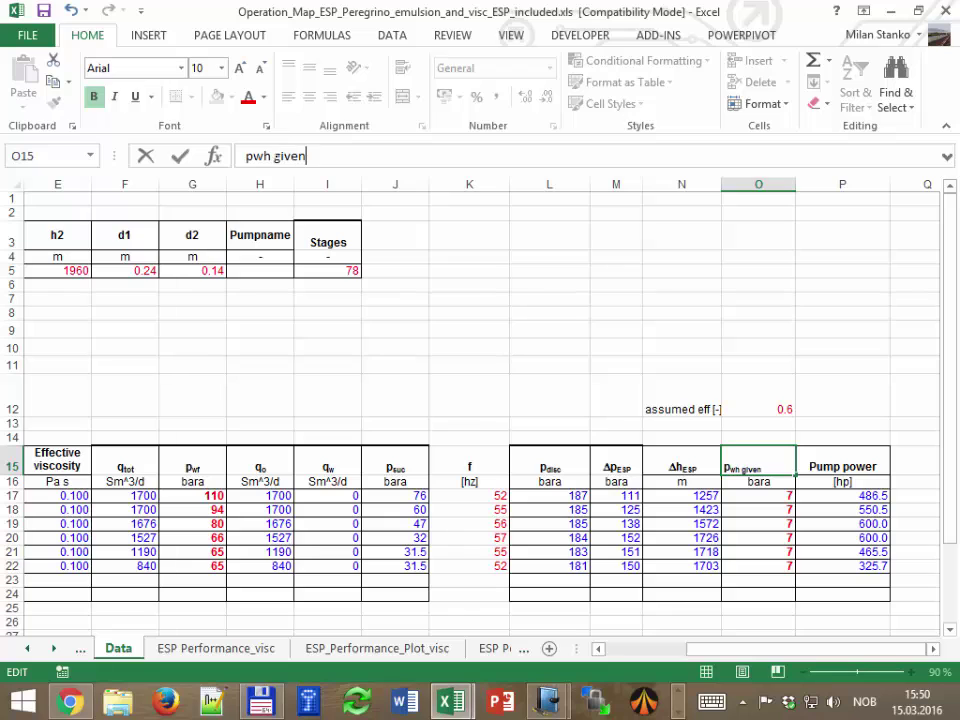
pyautogui.press('Return')
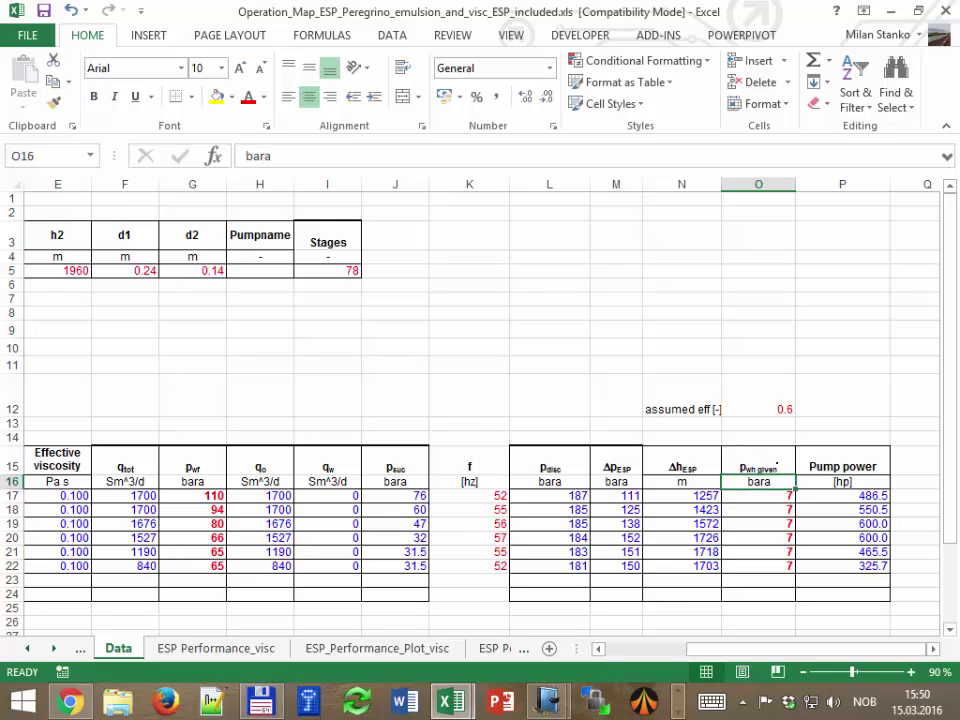
# Move the given wellhead pressure and pump power block O15:P24 one column over, starting at P15
pyautogui.moveTo(776, 464); pyautogui.dragTo(852, 594)
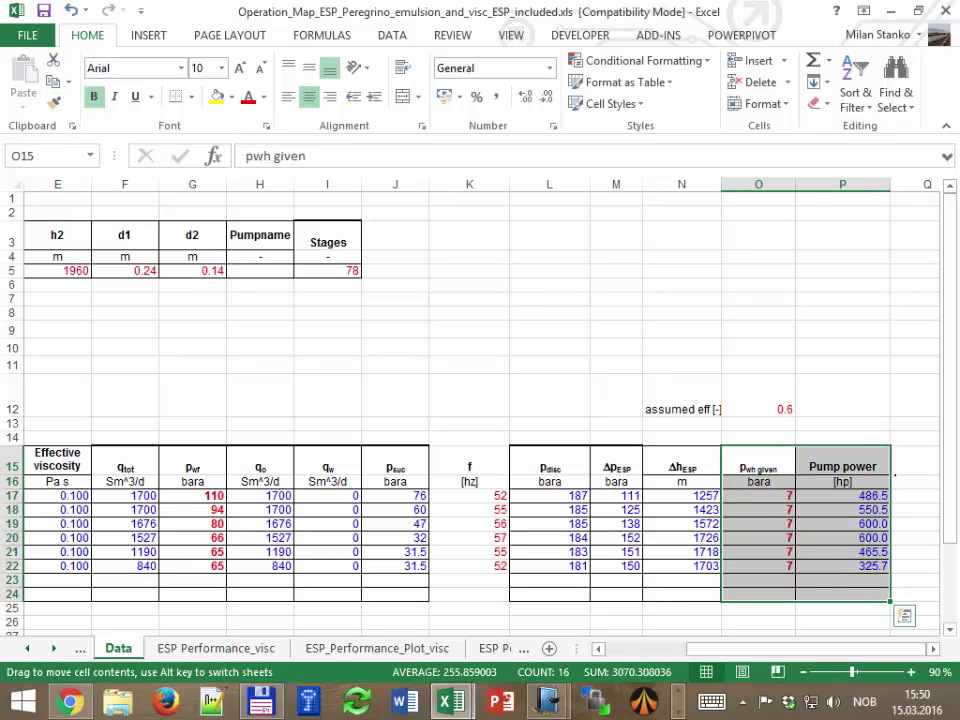
pyautogui.moveTo(893, 476); pyautogui.dragTo(958, 472)
pyautogui.click(771, 455)
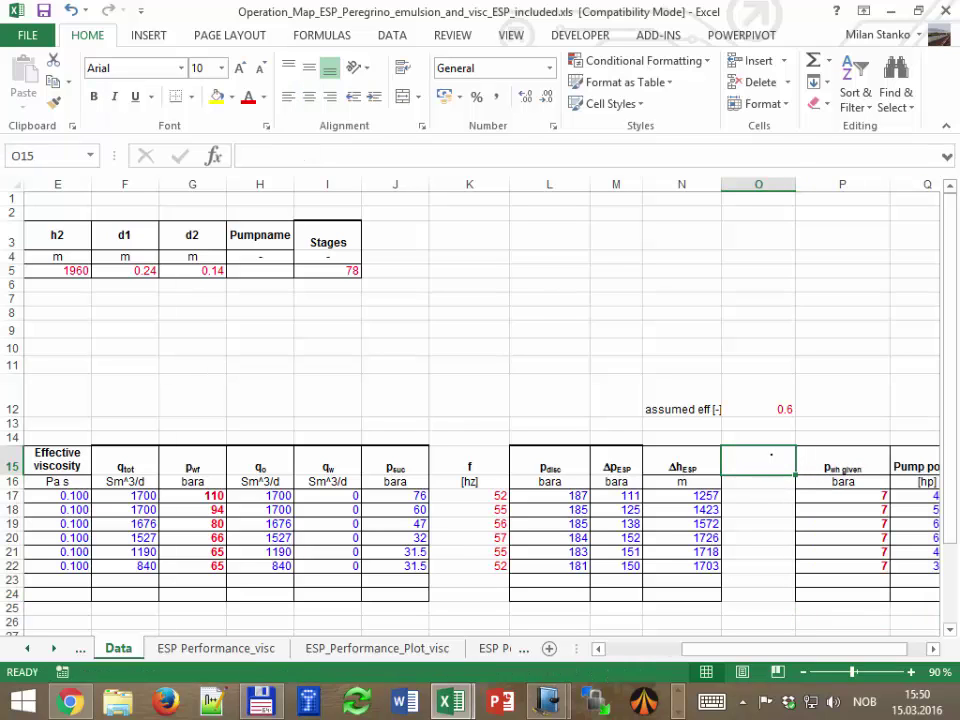
# Copy the "pwh given" header and its bara unit from P15:P16 into O15:O16
pyautogui.click(814, 458)
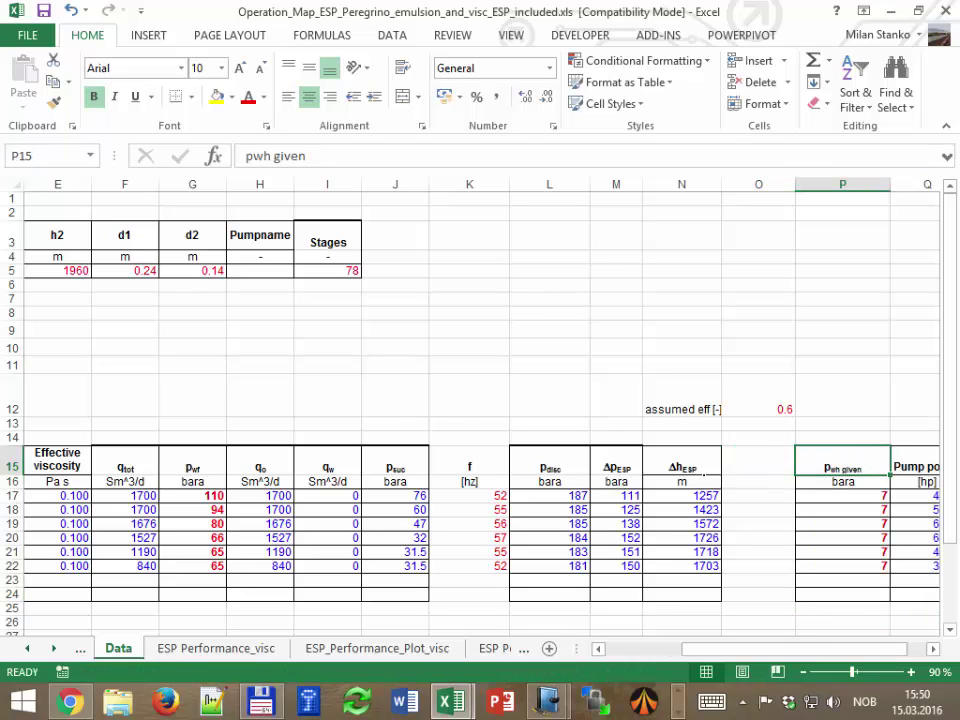
pyautogui.hotkey('ctrl', 'c')
pyautogui.press('Left')
pyautogui.hotkey('ctrl', 'v')
pyautogui.click(862, 478)
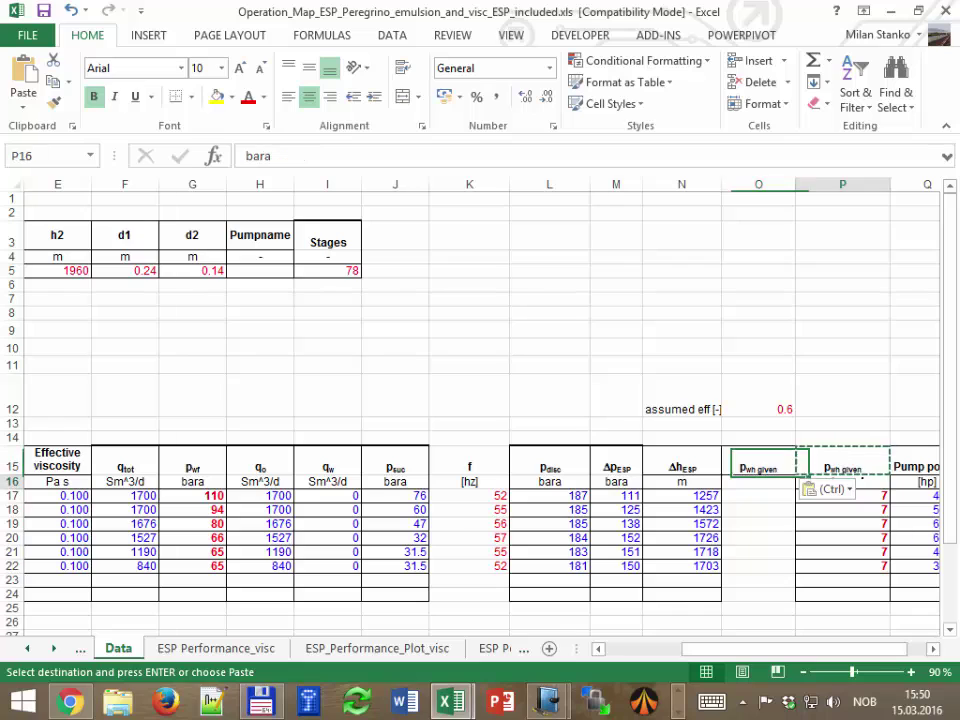
pyautogui.hotkey('shift', 'Up')
pyautogui.hotkey('ctrl', 'c')
pyautogui.press('Left')
pyautogui.press('Up')
pyautogui.hotkey('ctrl', 'v')
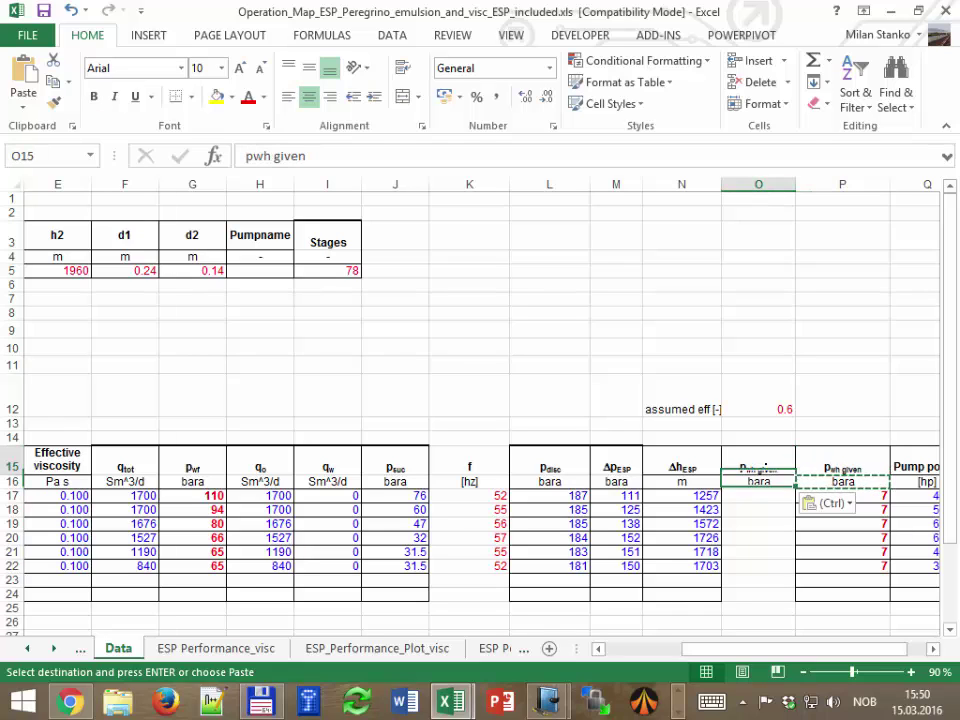
# Change the copied header in O15 to "pwh calc"
pyautogui.moveTo(274, 156); pyautogui.dragTo(306, 156)
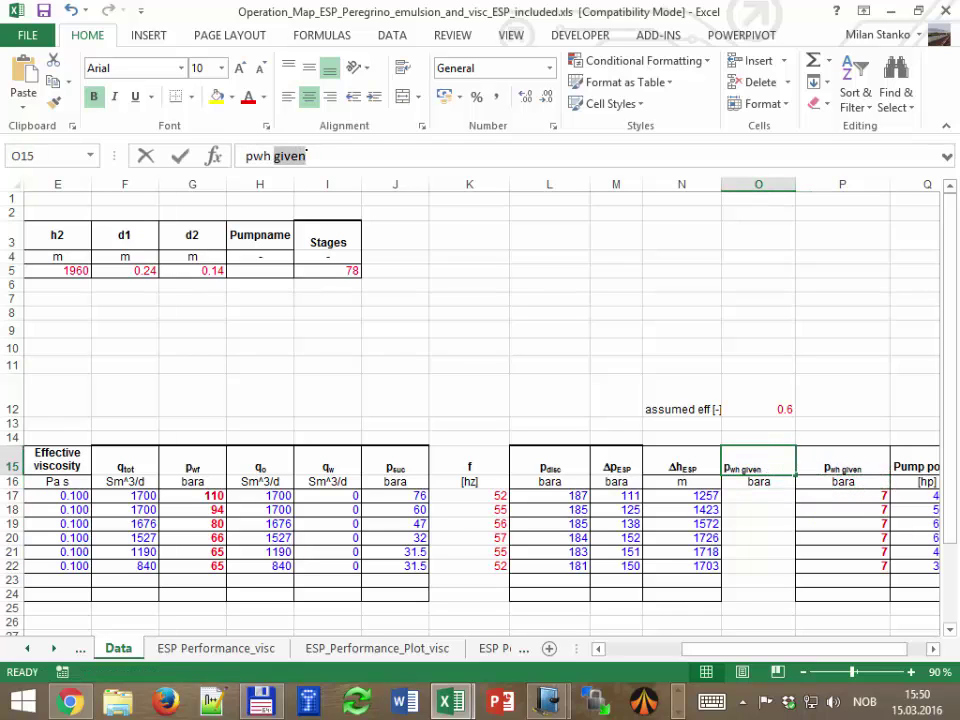
pyautogui.write('calc')
pyautogui.press('Return')
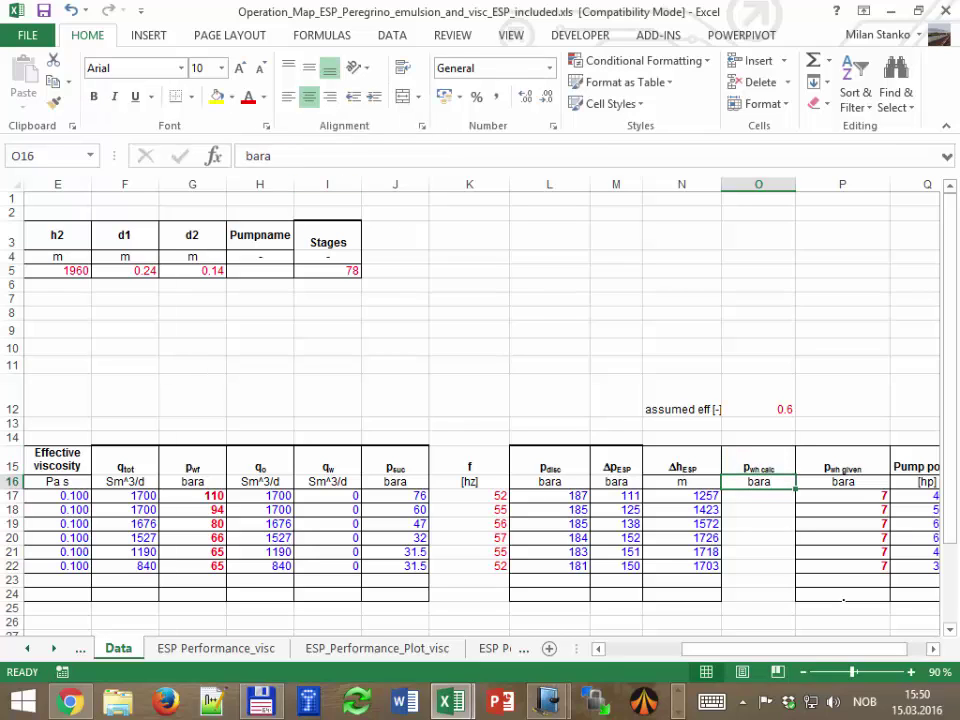
# Start a pout function in O17 with Qt taken from F17 and ID fixed to $G$5
pyautogui.click(765, 493)
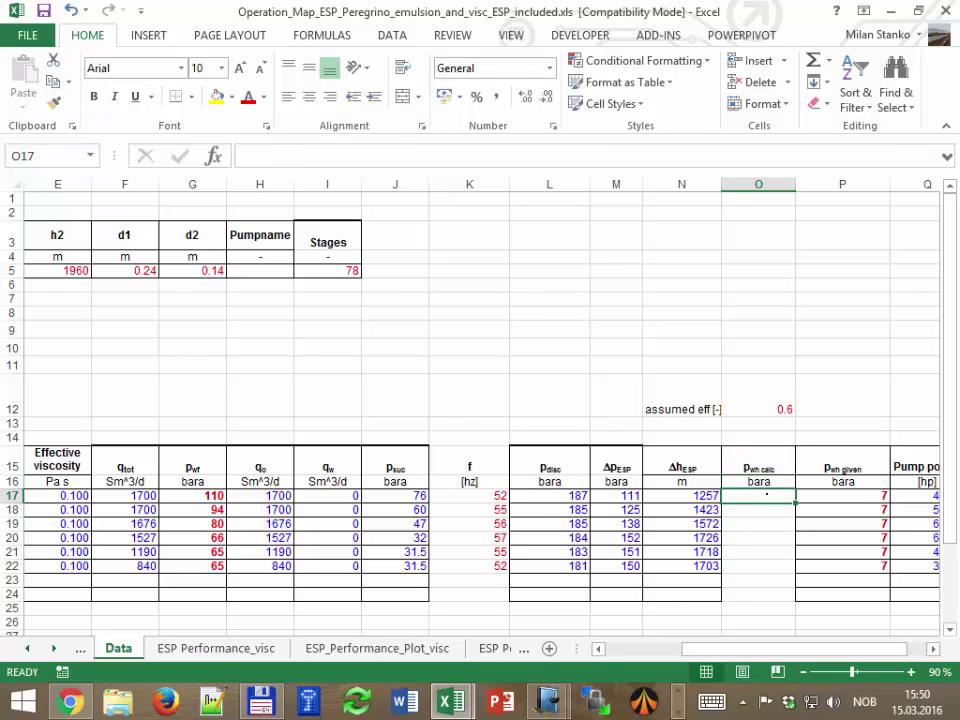
pyautogui.write('=pot')
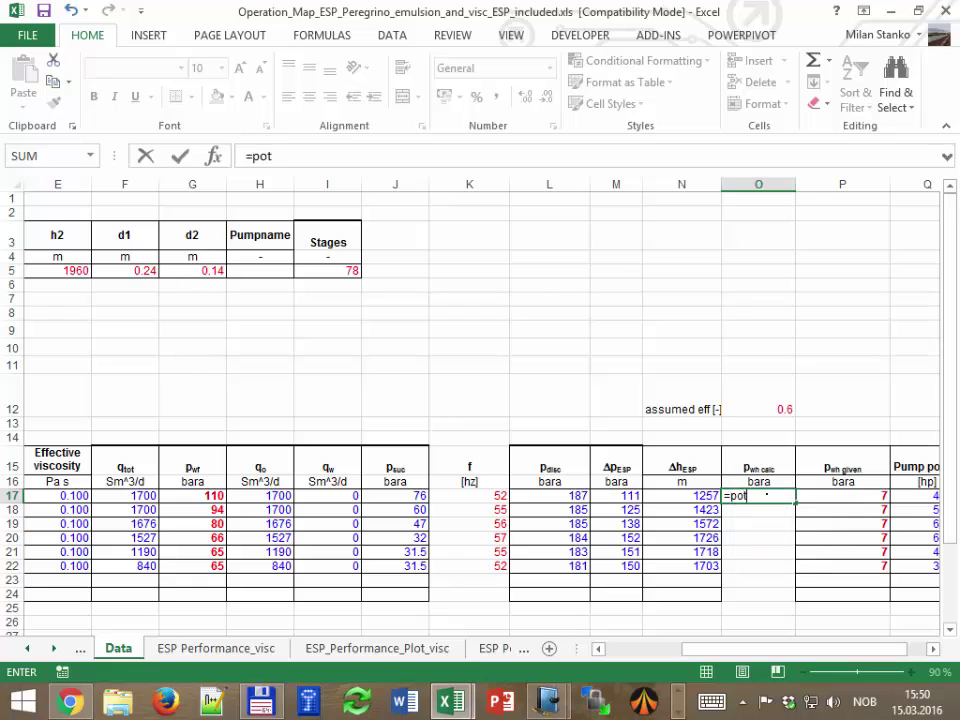
pyautogui.press('BackSpace')
pyautogui.write('ut(')
pyautogui.hotkey('ctrl', 'a')
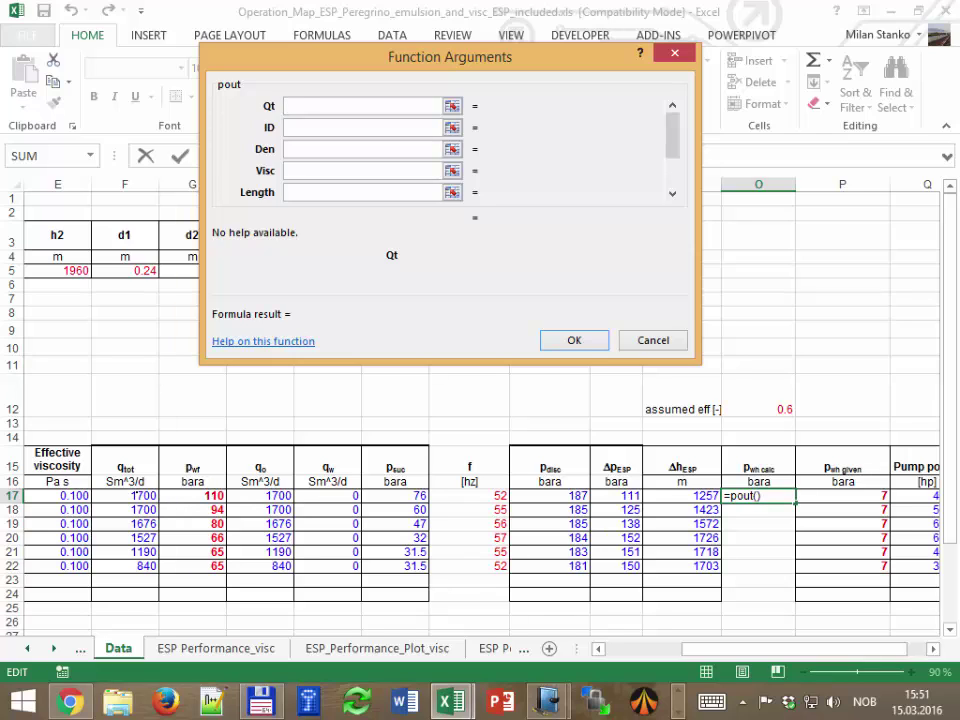
pyautogui.click(136, 495)
pyautogui.click(349, 128)
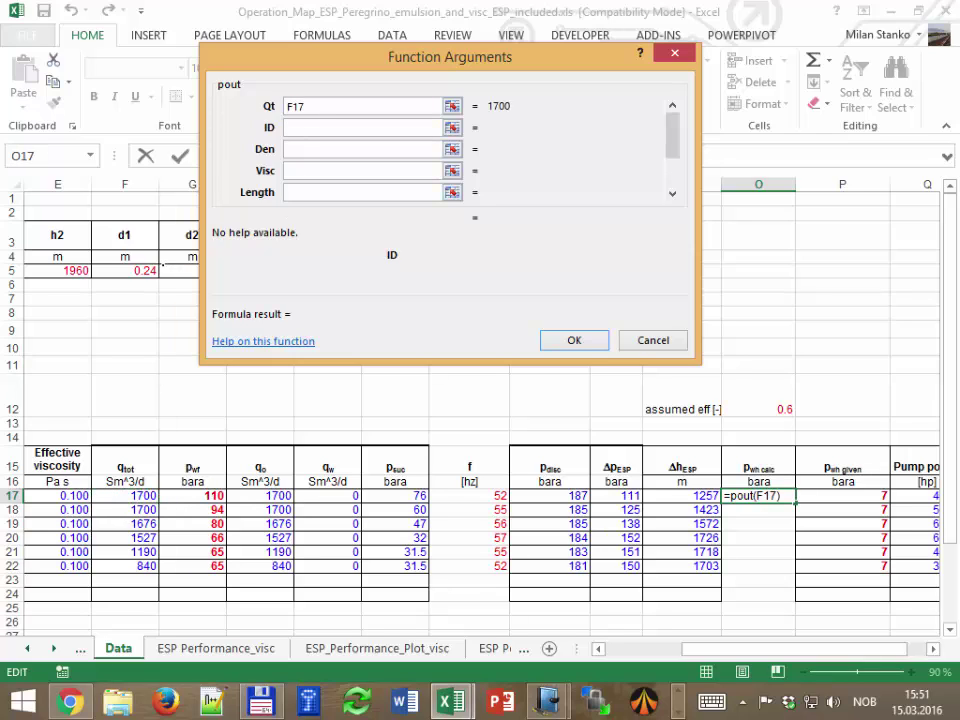
pyautogui.click(187, 268)
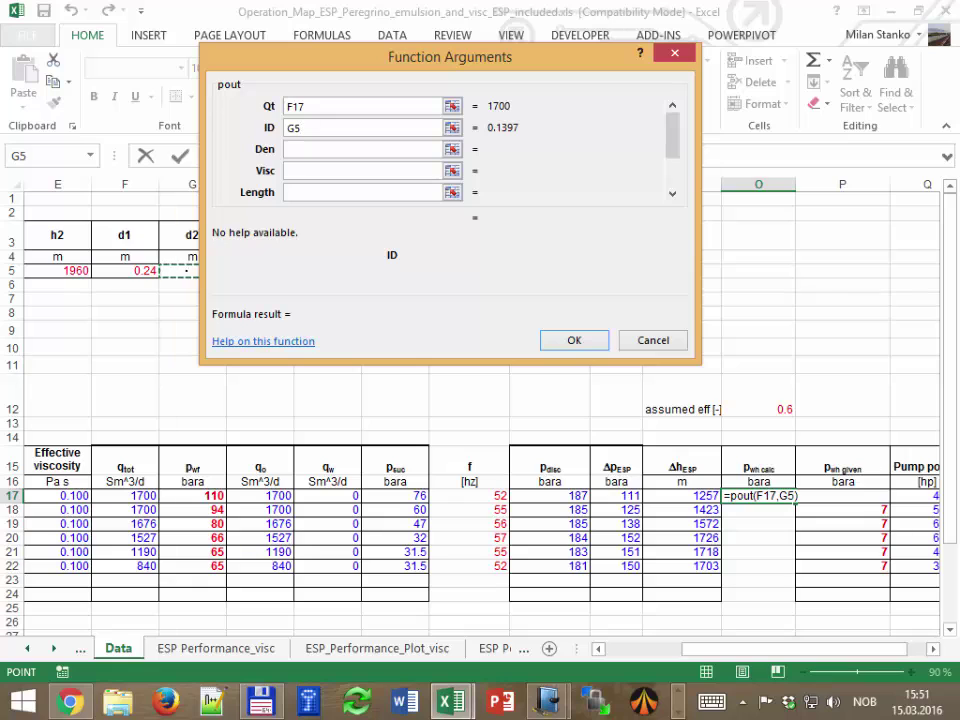
pyautogui.press('F4')
pyautogui.press('Tab')
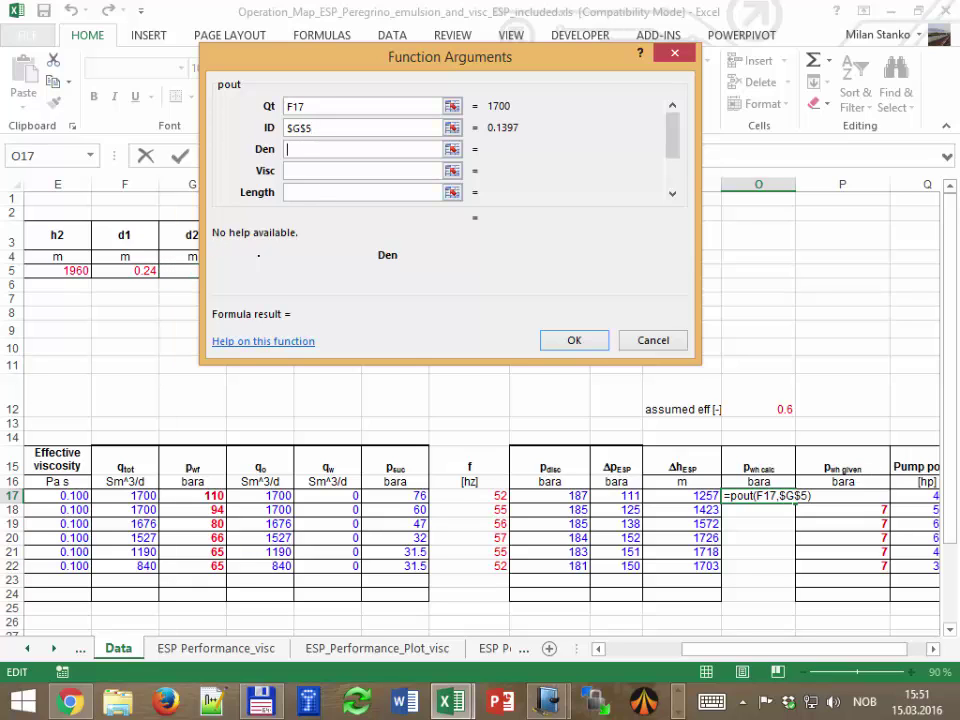
# Set the pout arguments Den to D17, Visc to E17 and Length to the absolute reference $E$5
pyautogui.hscroll(-1, 480, 400)
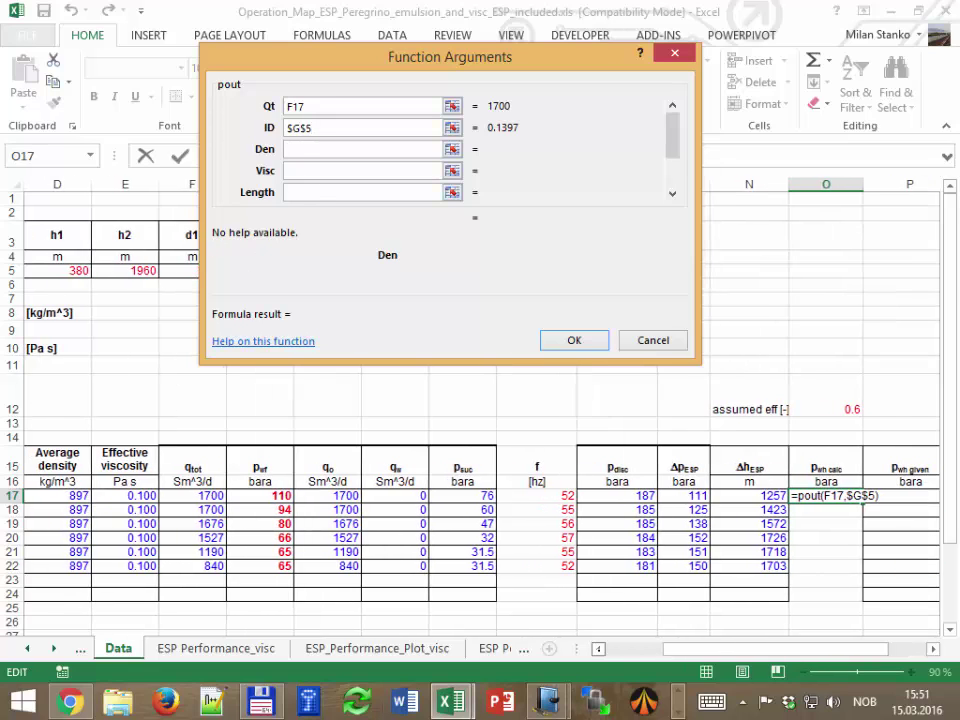
pyautogui.click(68, 494)
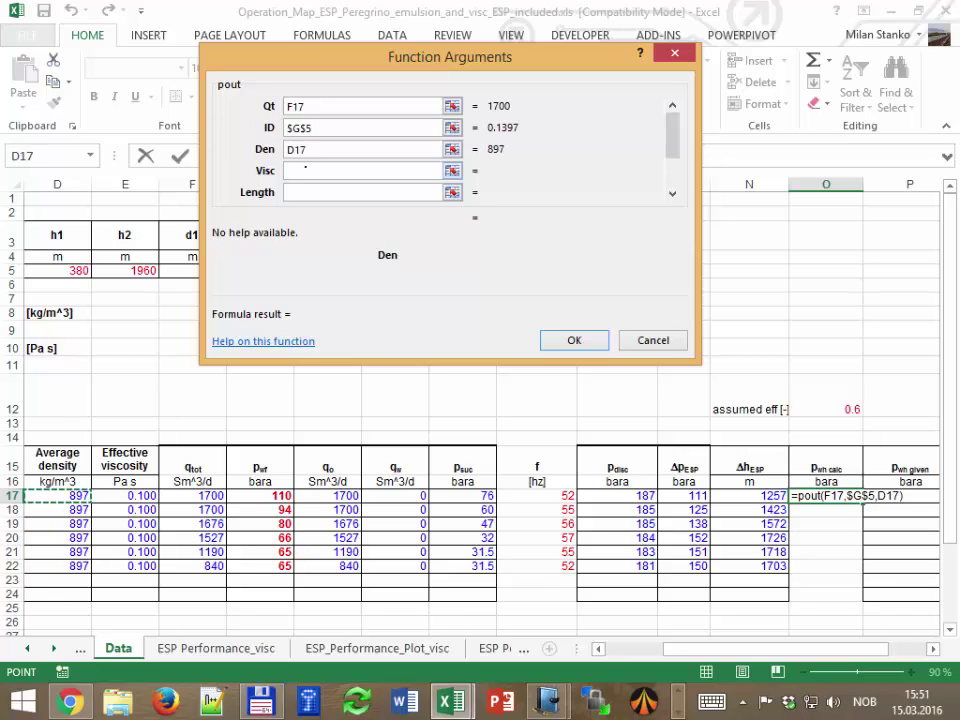
pyautogui.press('Tab')
pyautogui.click(125, 495)
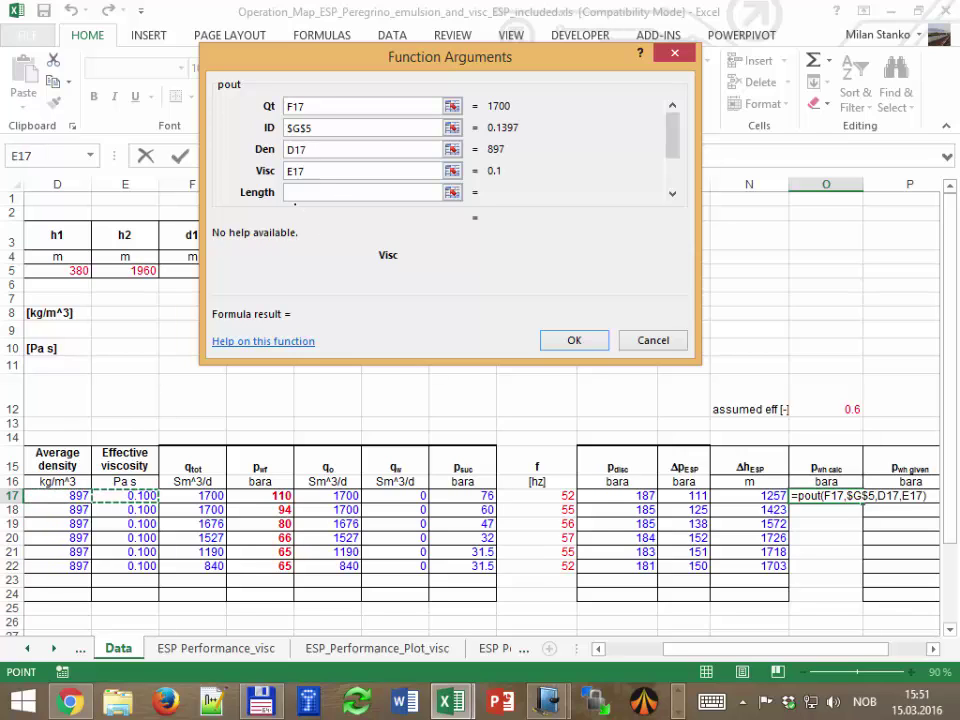
pyautogui.press('Tab')
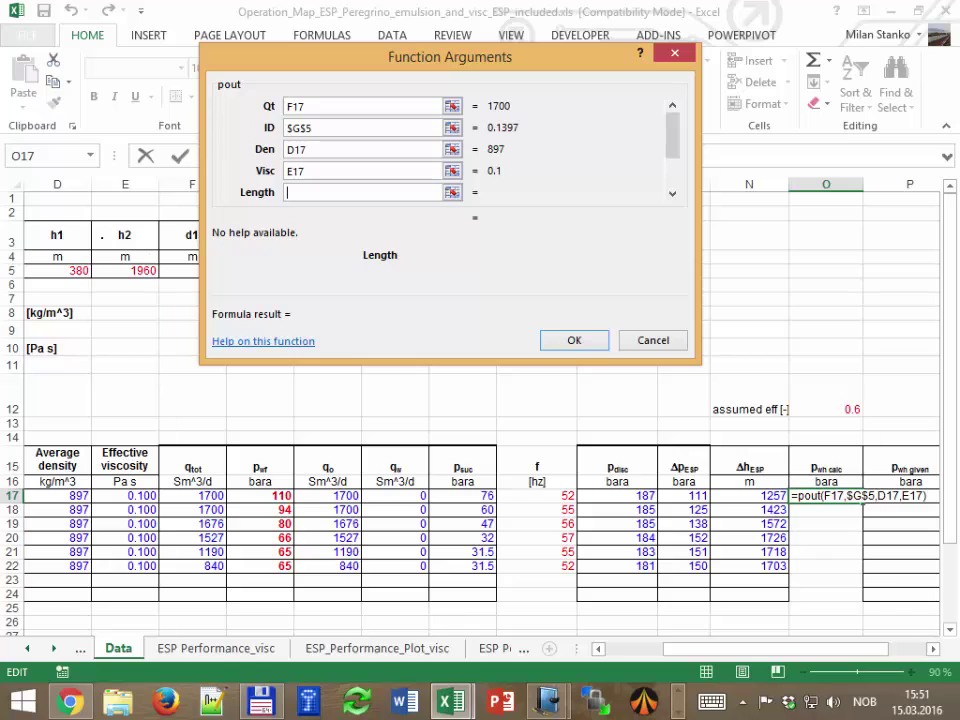
pyautogui.click(123, 270)
pyautogui.press('F4')
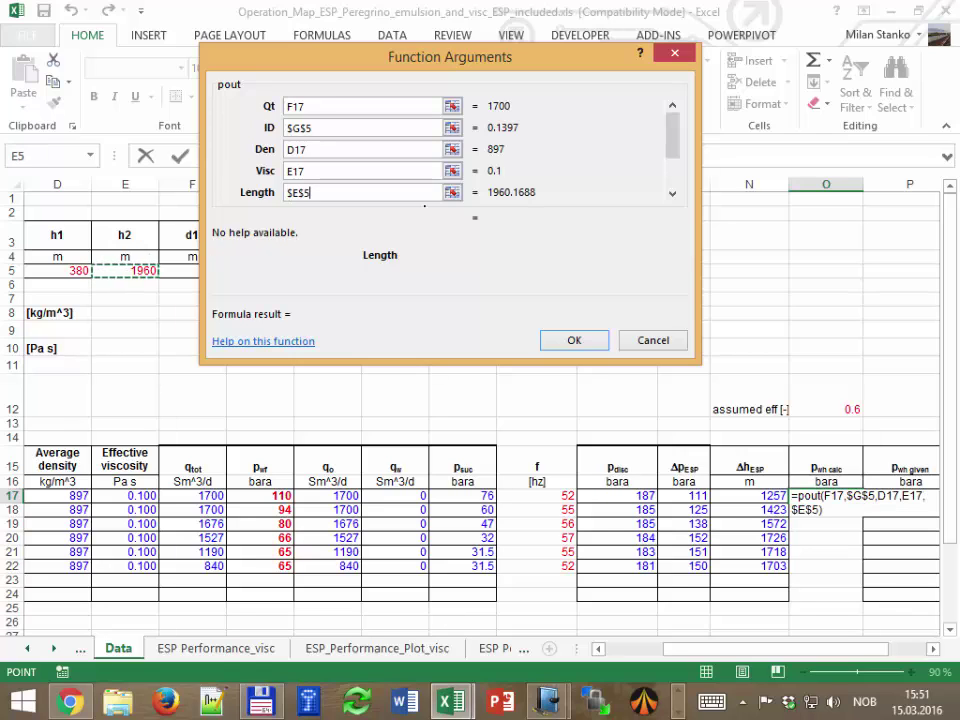
pyautogui.press('Tab')
pyautogui.press('Tab')
pyautogui.press('Tab')
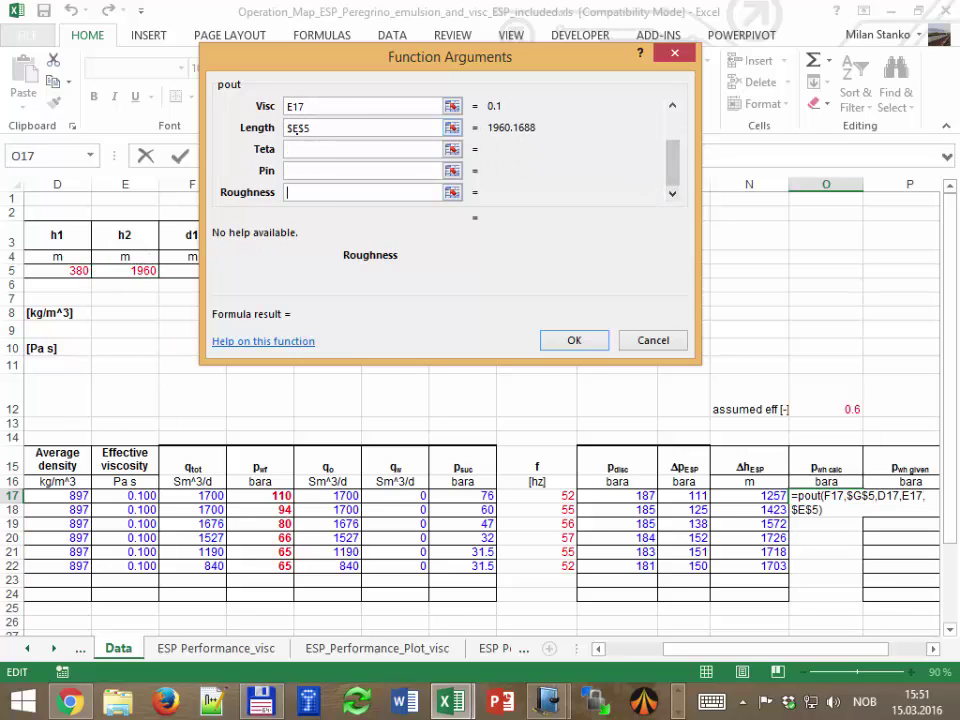
# Set the pout angle Teta to 90 and the inlet pressure Pin to the discharge pressure in L17
pyautogui.click(302, 147)
pyautogui.write('90')
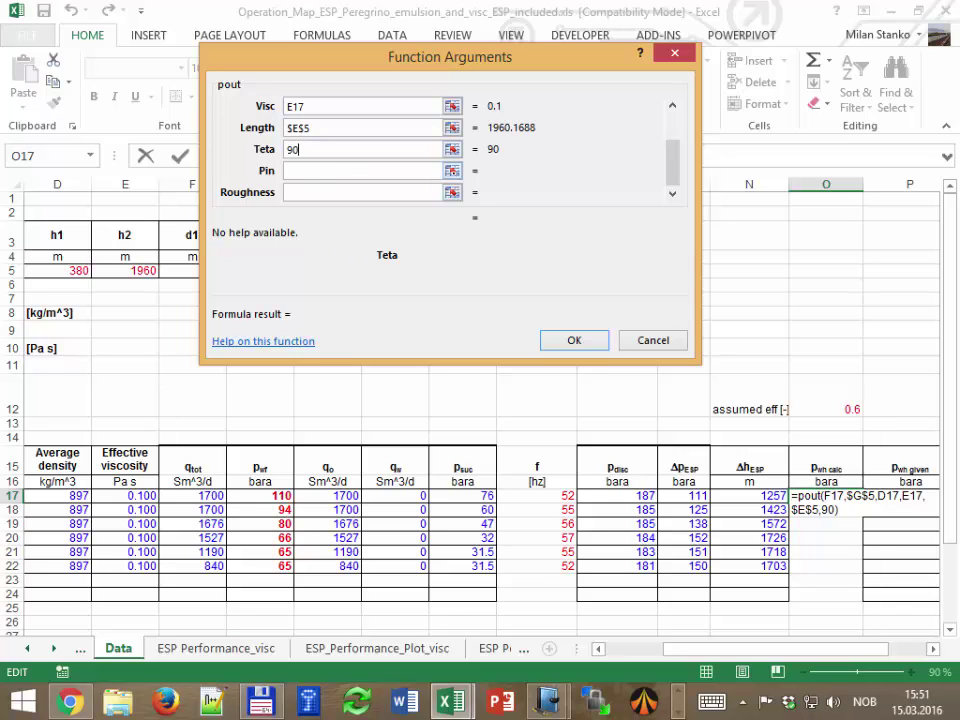
pyautogui.click(452, 170)
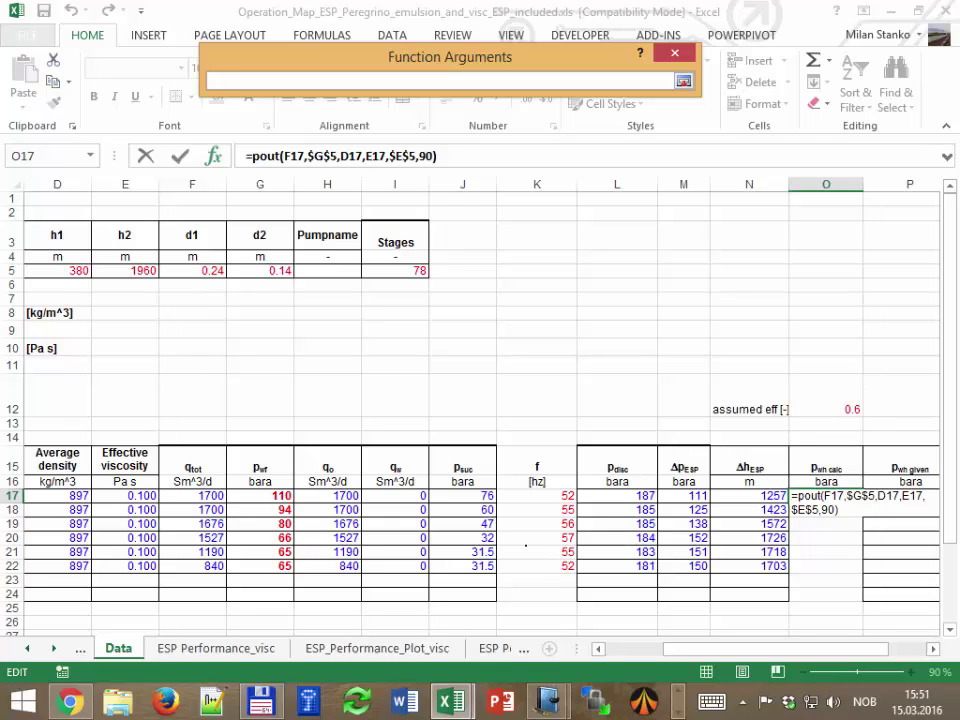
pyautogui.click(625, 495)
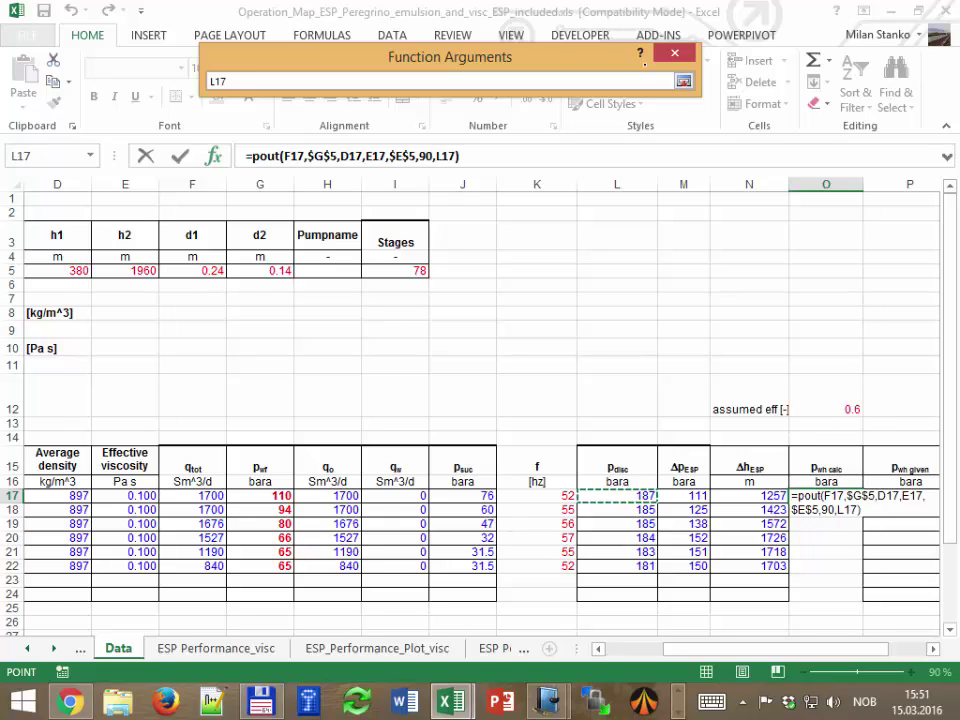
pyautogui.press('Return')
pyautogui.press('Tab')
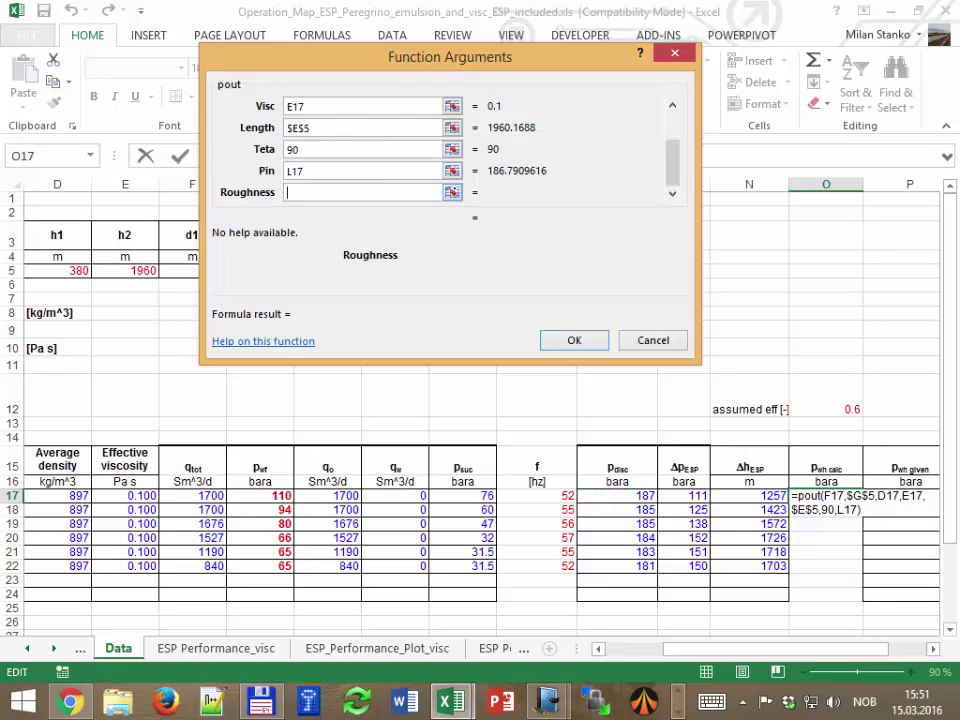
# Set the pout Roughness argument to the absolute reference $B$12 and complete the formula in O17
pyautogui.click(452, 192)
pyautogui.moveTo(664, 649); pyautogui.dragTo(615, 649)
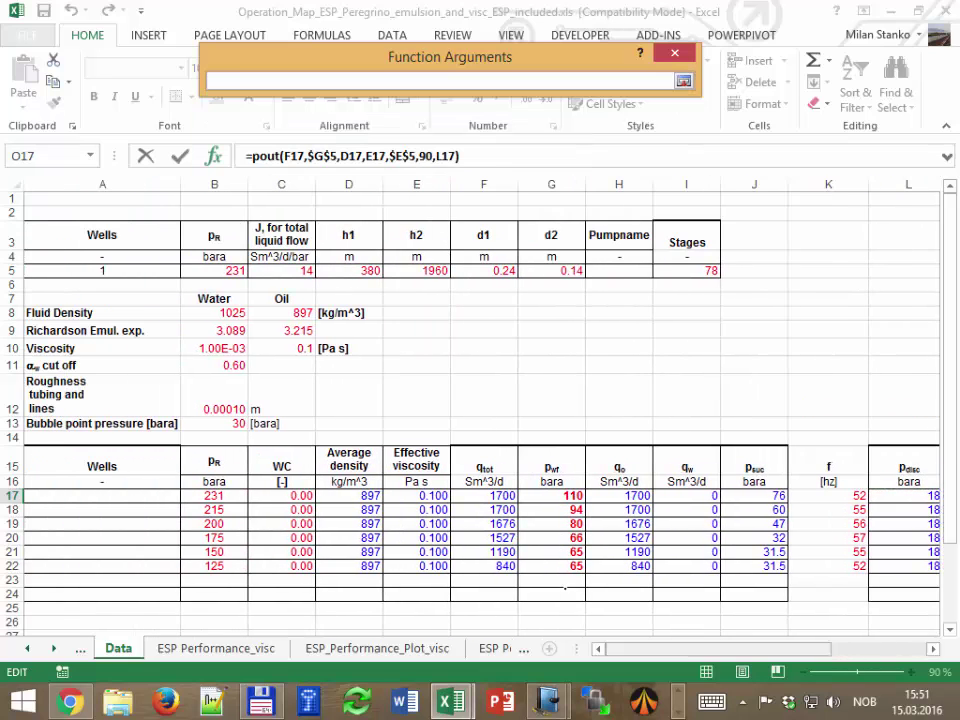
pyautogui.click(226, 396)
pyautogui.press('F4')
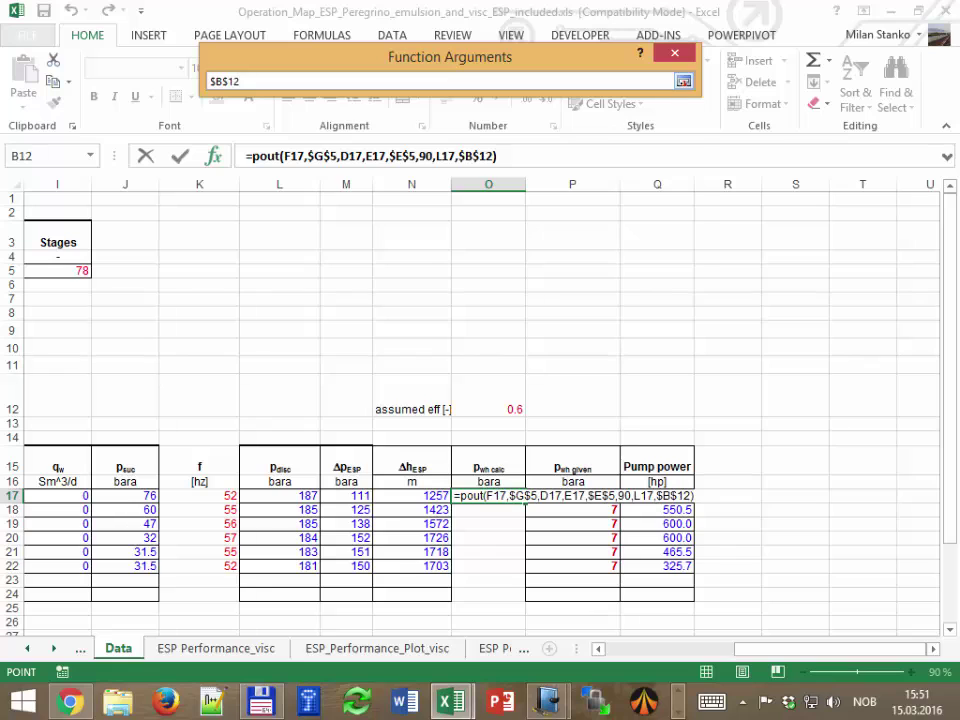
pyautogui.press('Return')
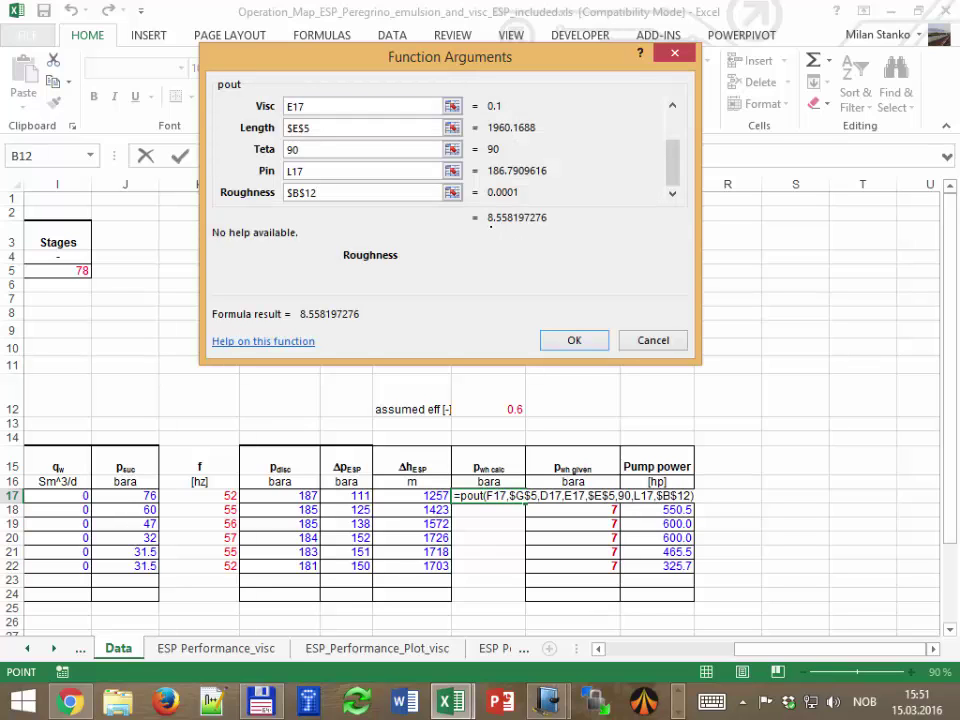
pyautogui.click(566, 340)
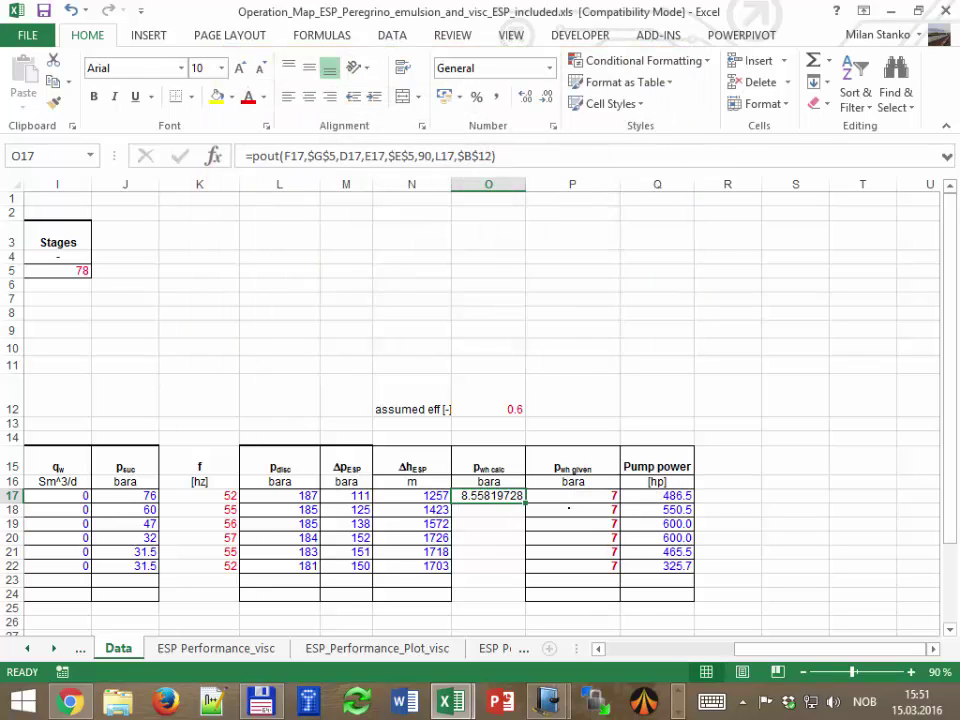
# Display O17 with one decimal place and fill its formula down through O22
pyautogui.click(547, 97)
pyautogui.click(547, 97)
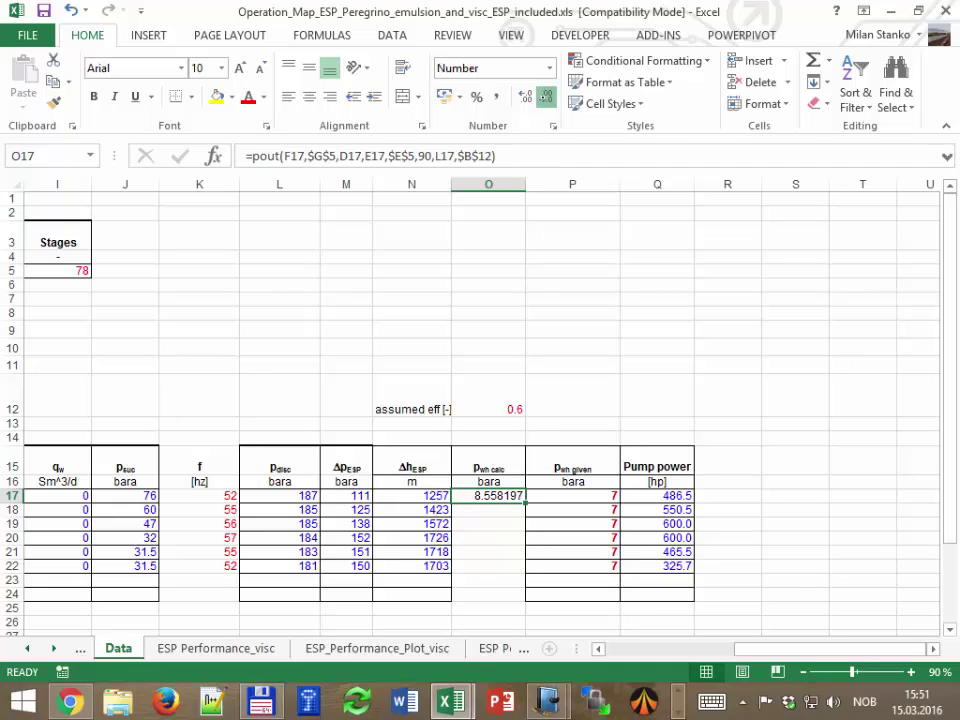
pyautogui.click(547, 97)
pyautogui.click(547, 97)
pyautogui.click(547, 97)
pyautogui.click(547, 97)
pyautogui.click(547, 97)
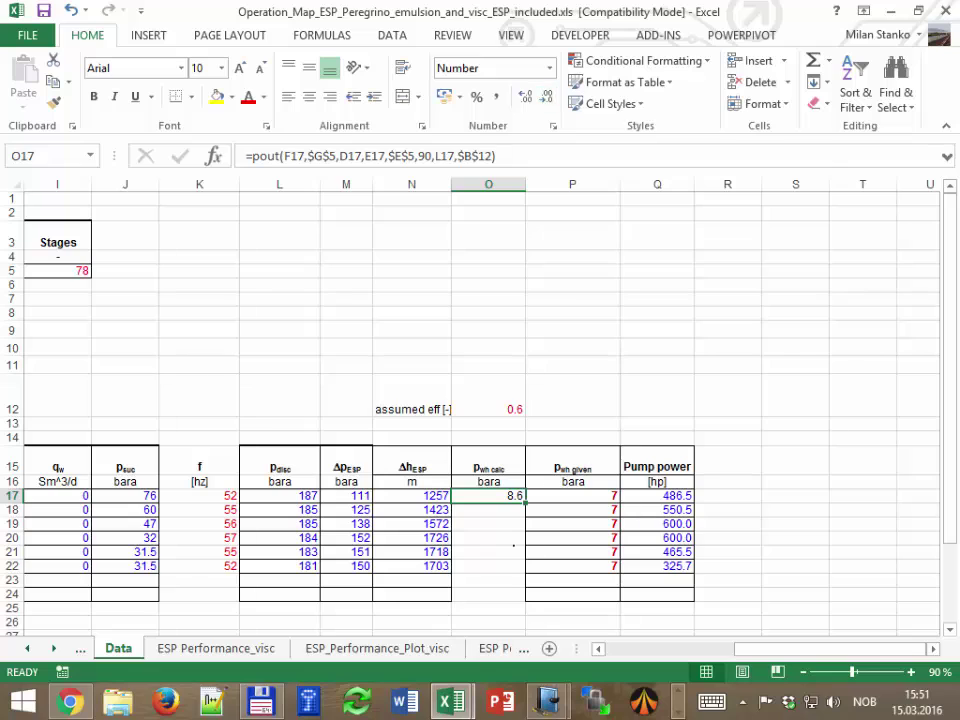
pyautogui.moveTo(525, 500); pyautogui.dragTo(512, 571)
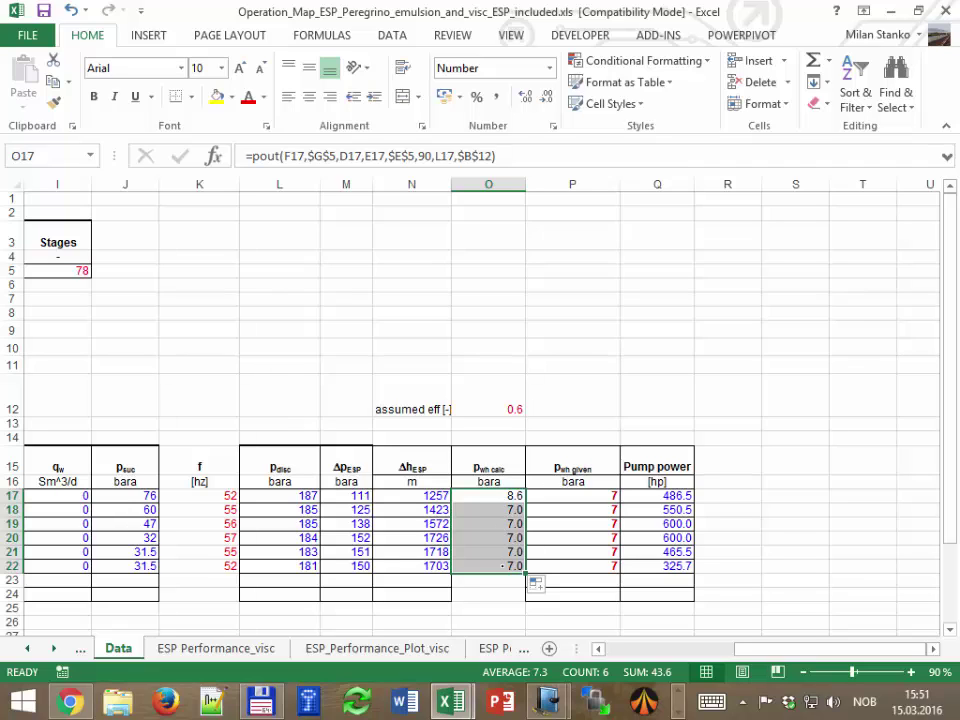
# Check the copied formula in O20, and fill the Pdischargepump_visc formula from L17 down through L22
pyautogui.click(498, 537)
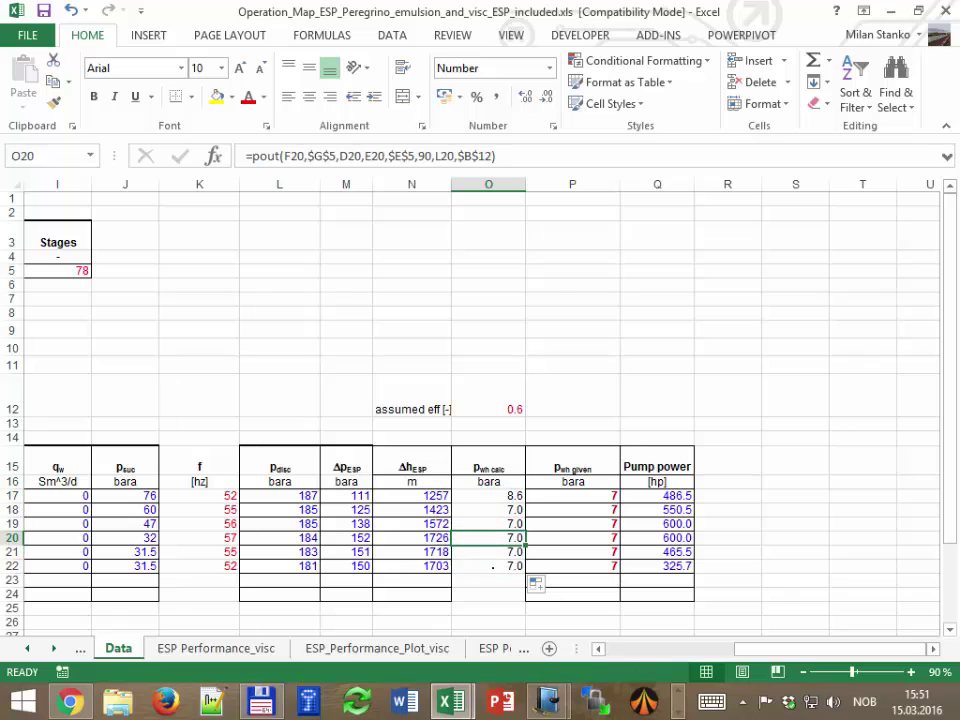
pyautogui.click(418, 156)
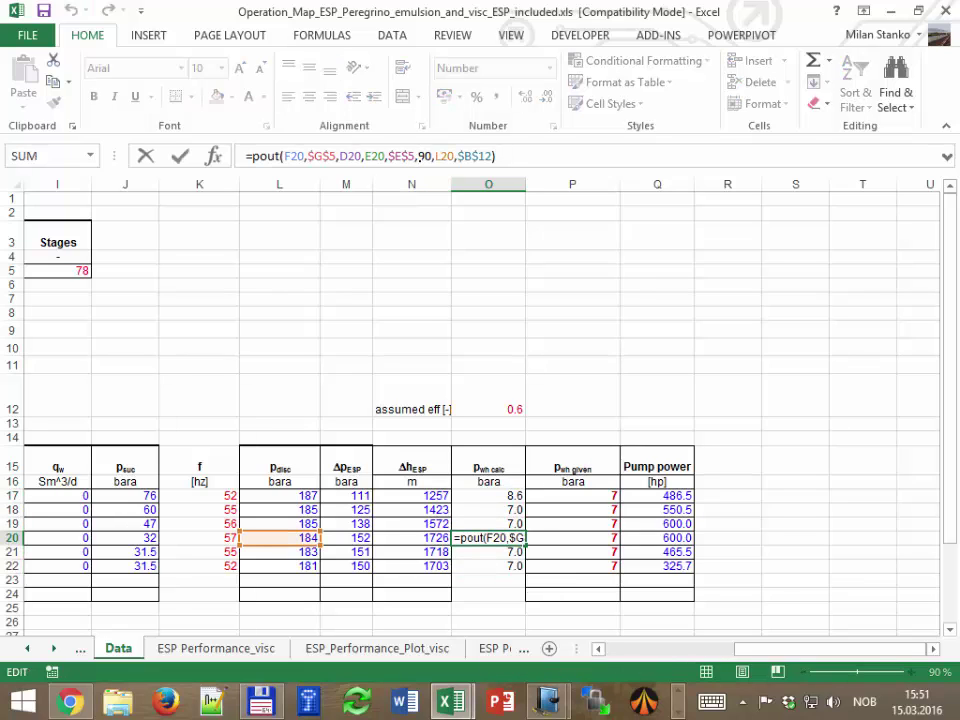
pyautogui.hotkey('ctrl', 'Return')
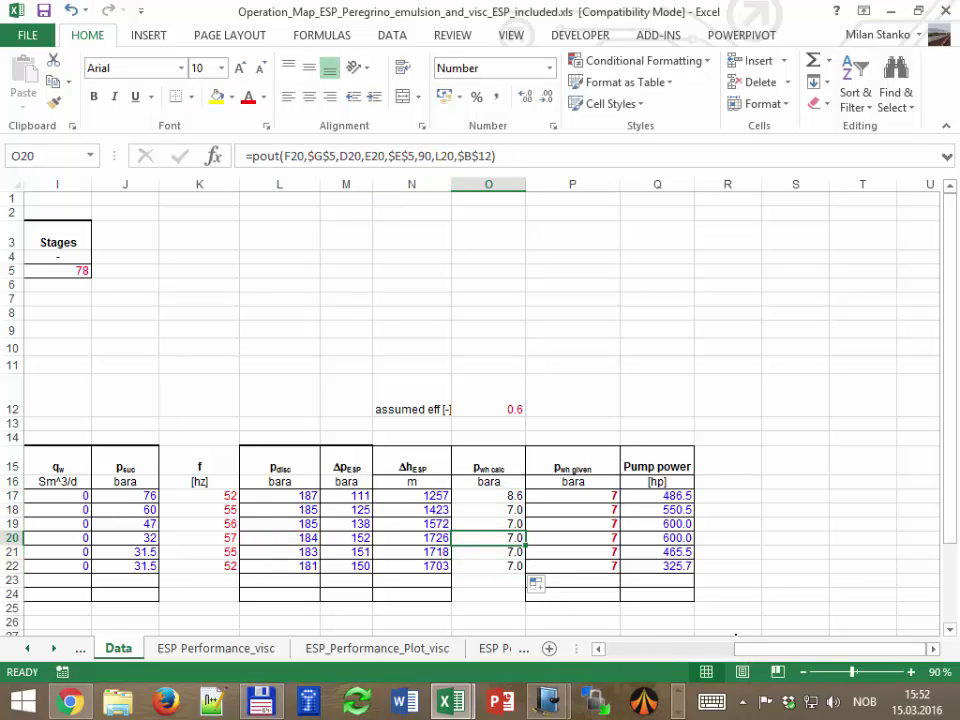
pyautogui.click(505, 496)
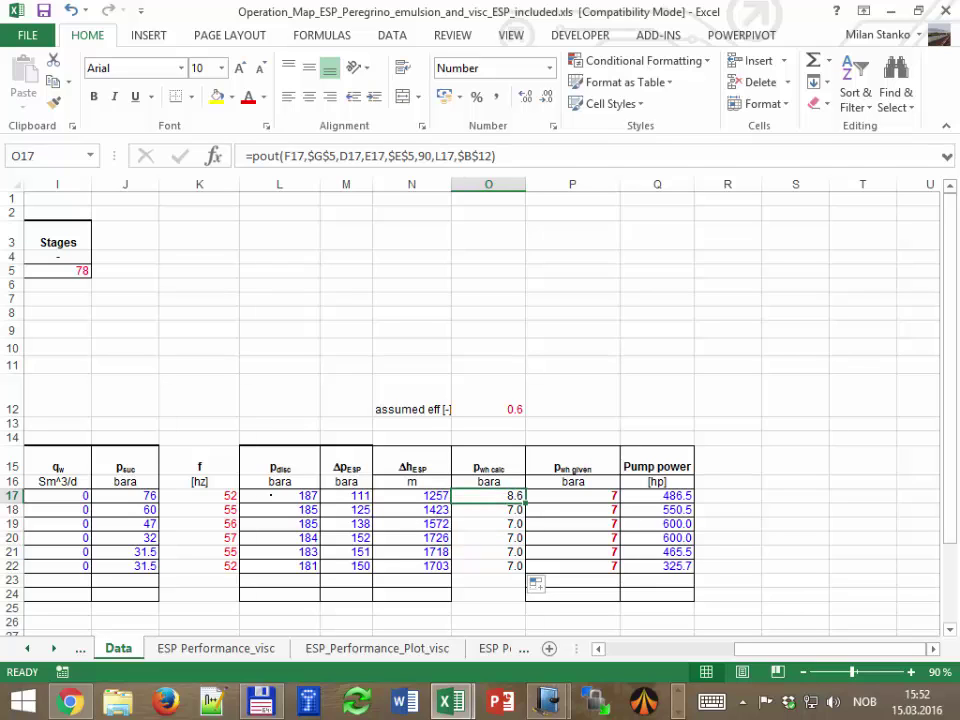
pyautogui.click(271, 494)
pyautogui.click(303, 510)
pyautogui.click(305, 496)
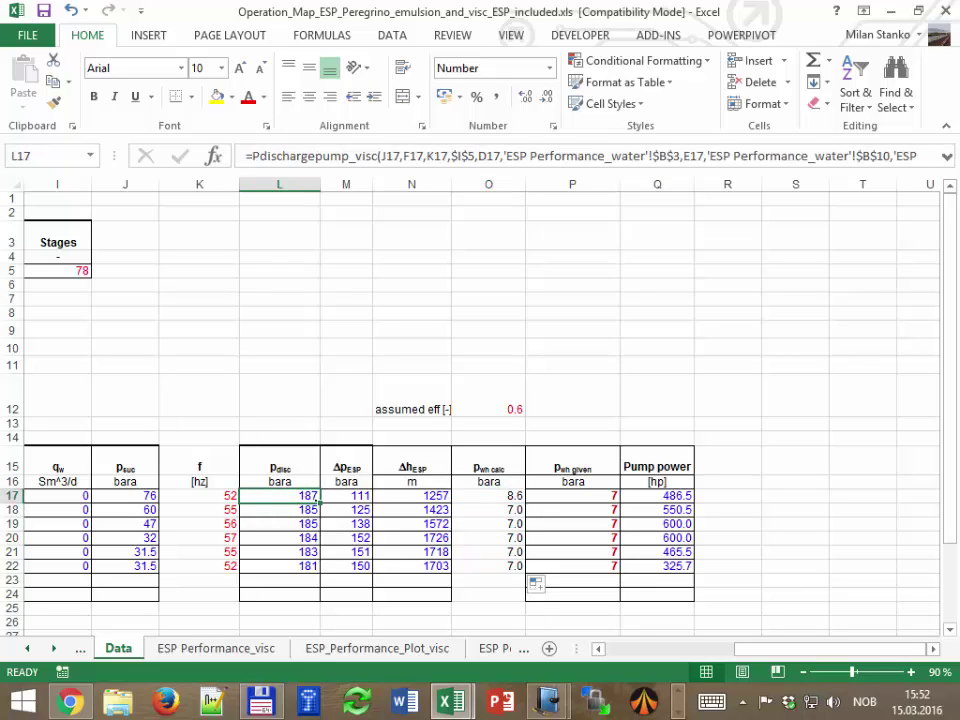
pyautogui.moveTo(320, 503); pyautogui.dragTo(317, 569)
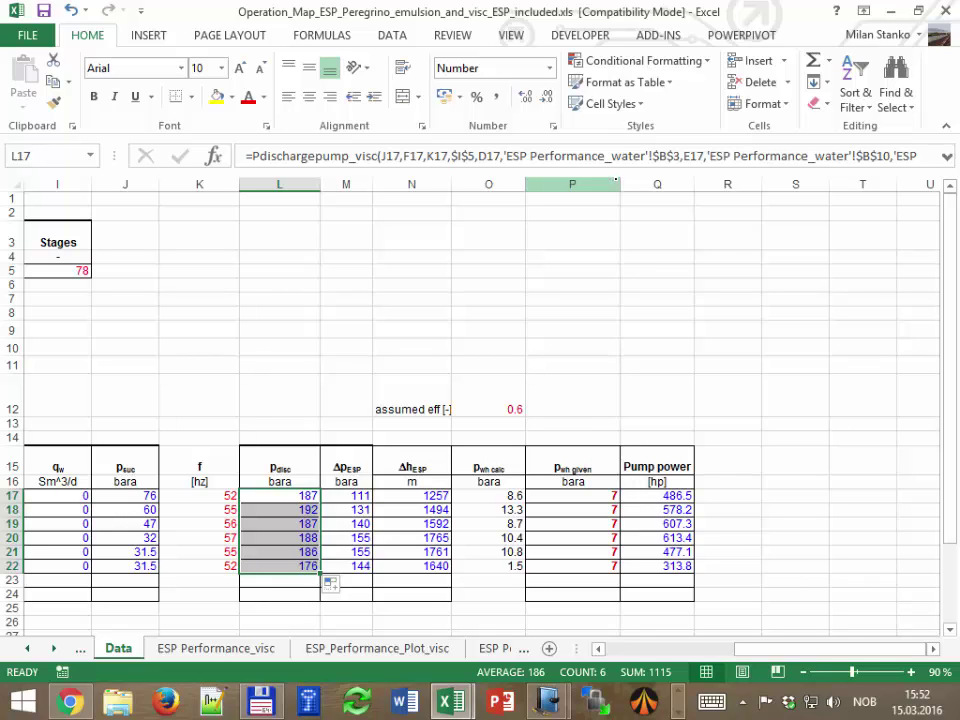
# Narrow column P slightly and apply all borders to the table range K15:O24
pyautogui.moveTo(620, 184); pyautogui.dragTo(602, 184)
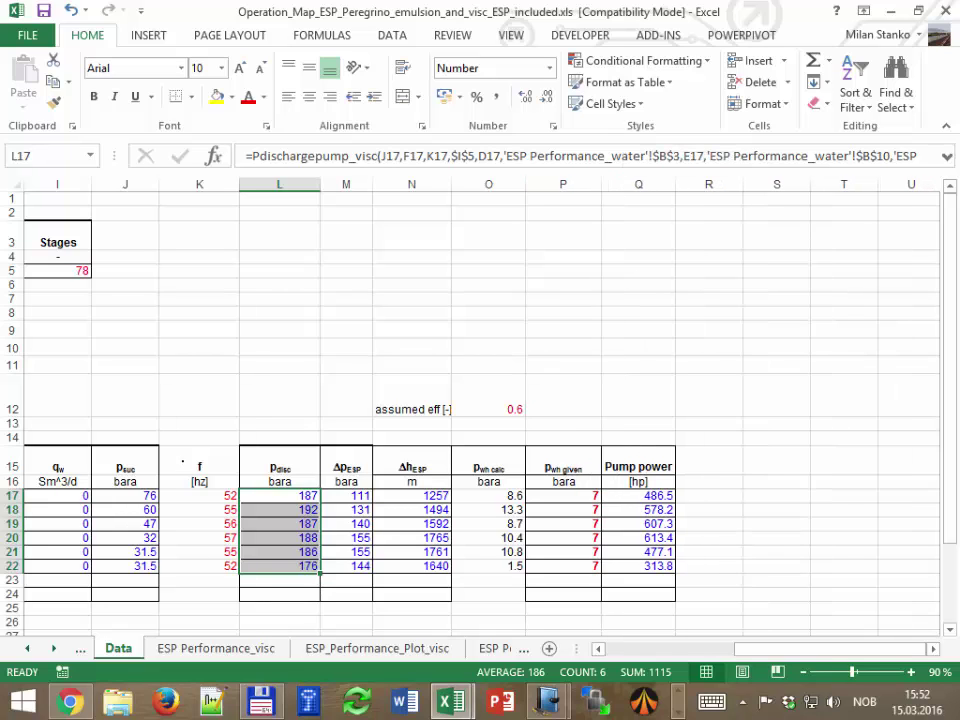
pyautogui.moveTo(182, 460); pyautogui.dragTo(500, 593)
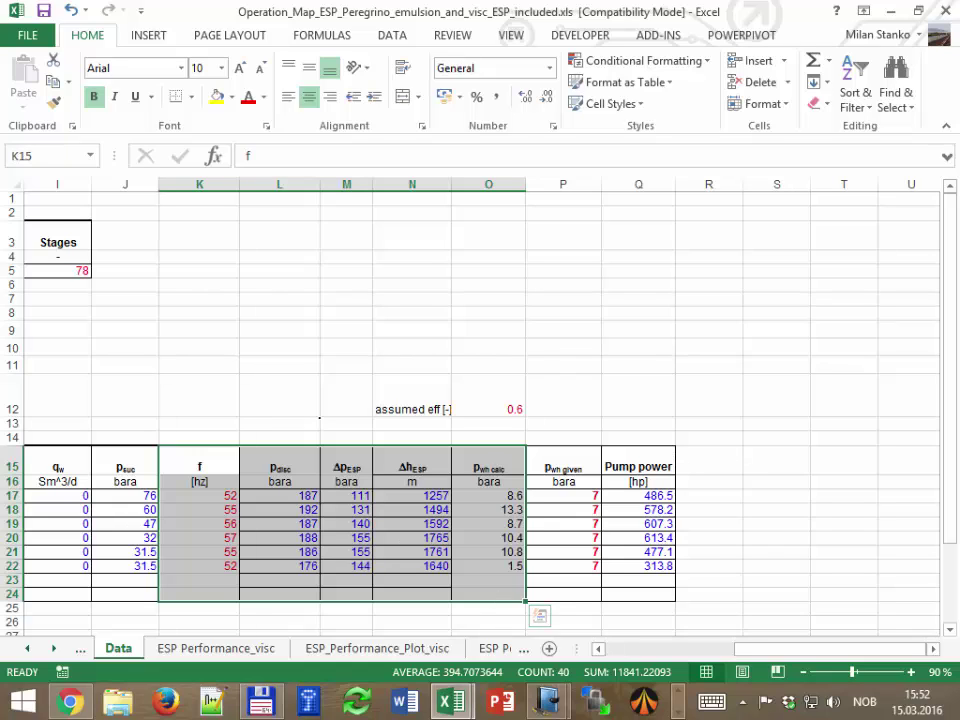
pyautogui.click(191, 97)
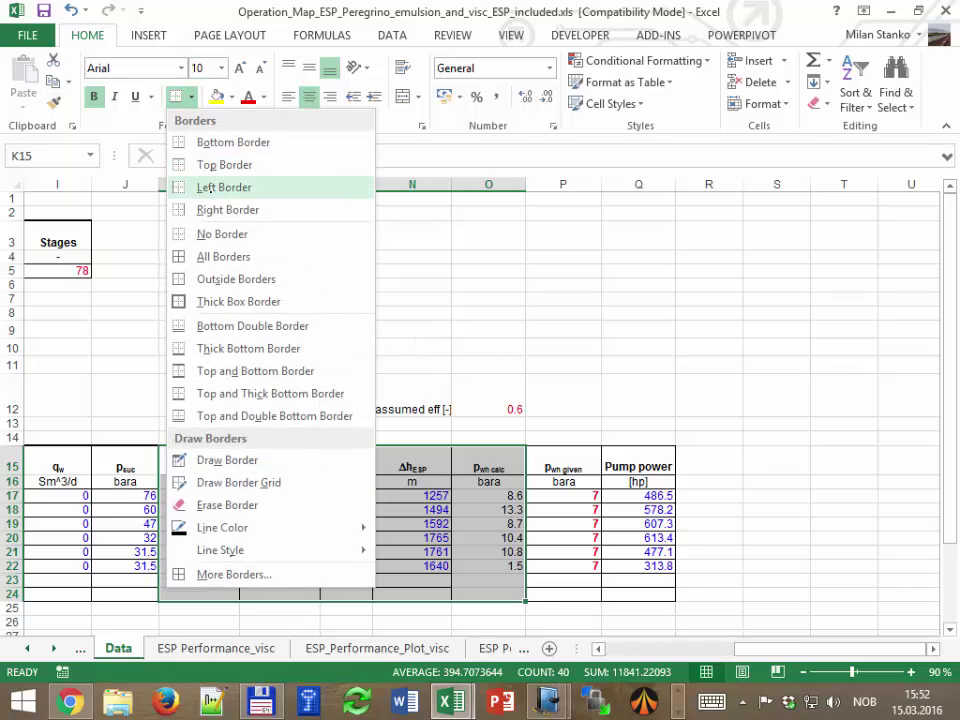
pyautogui.click(208, 256)
pyautogui.click(627, 437)
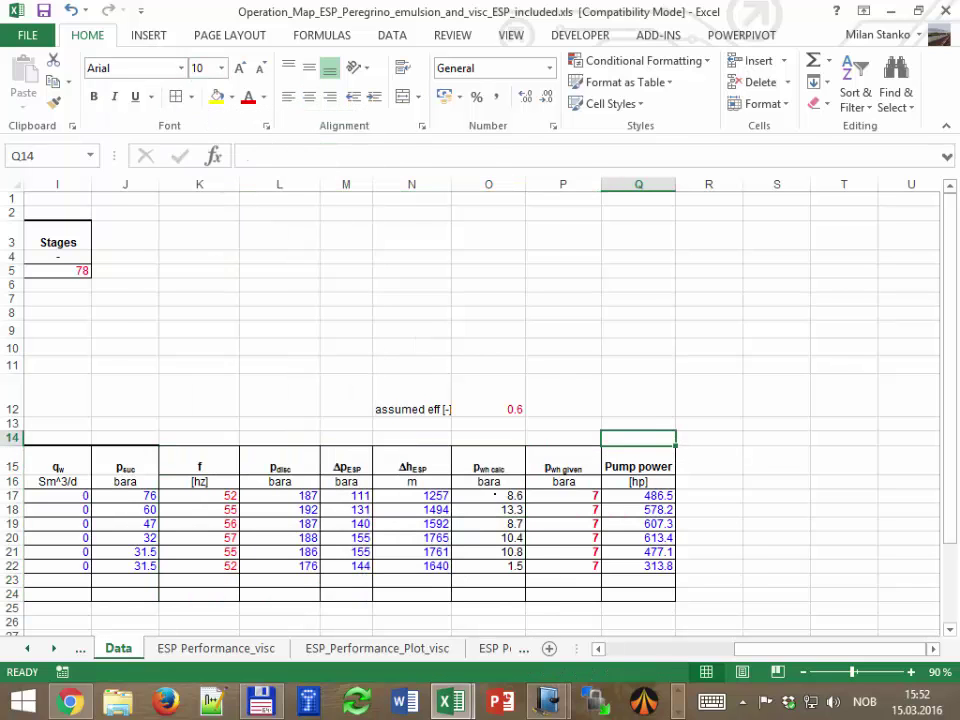
# Color the calculated wellhead pressures in O17:O22 blue
pyautogui.moveTo(488, 495); pyautogui.dragTo(493, 566)
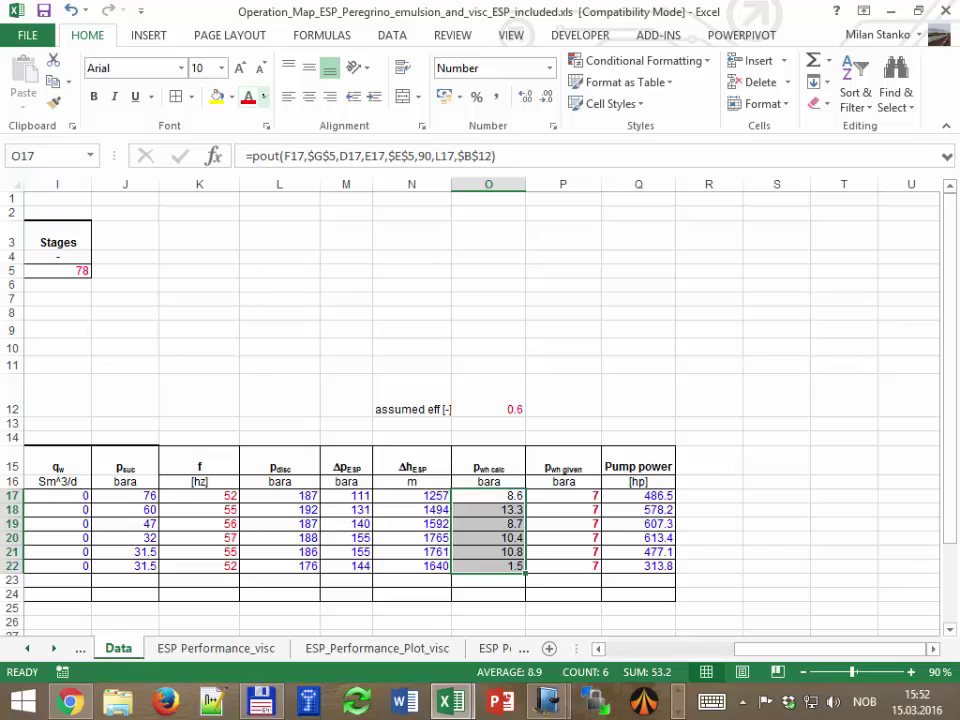
pyautogui.click(263, 96)
pyautogui.press('Escape')
pyautogui.click(638, 347)
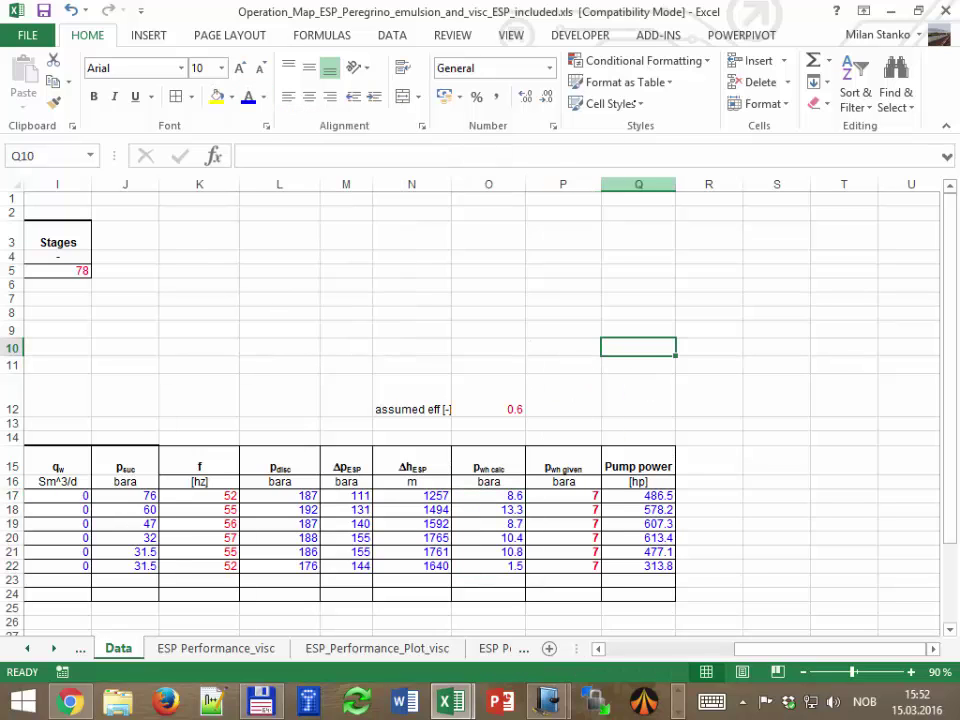
pyautogui.click(392, 35)
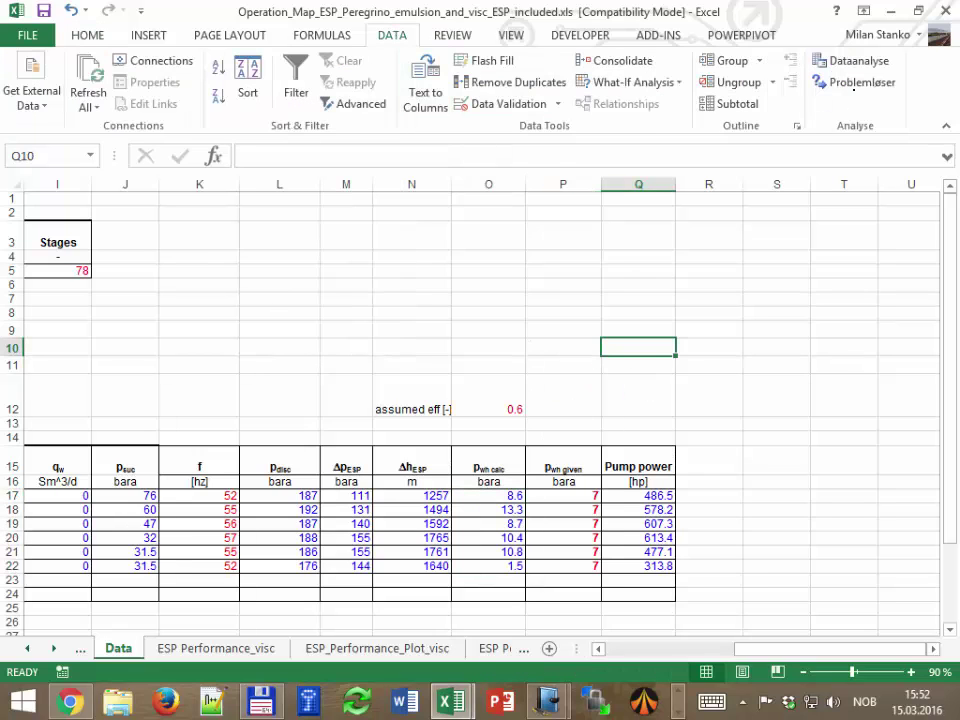
pyautogui.click(858, 82)
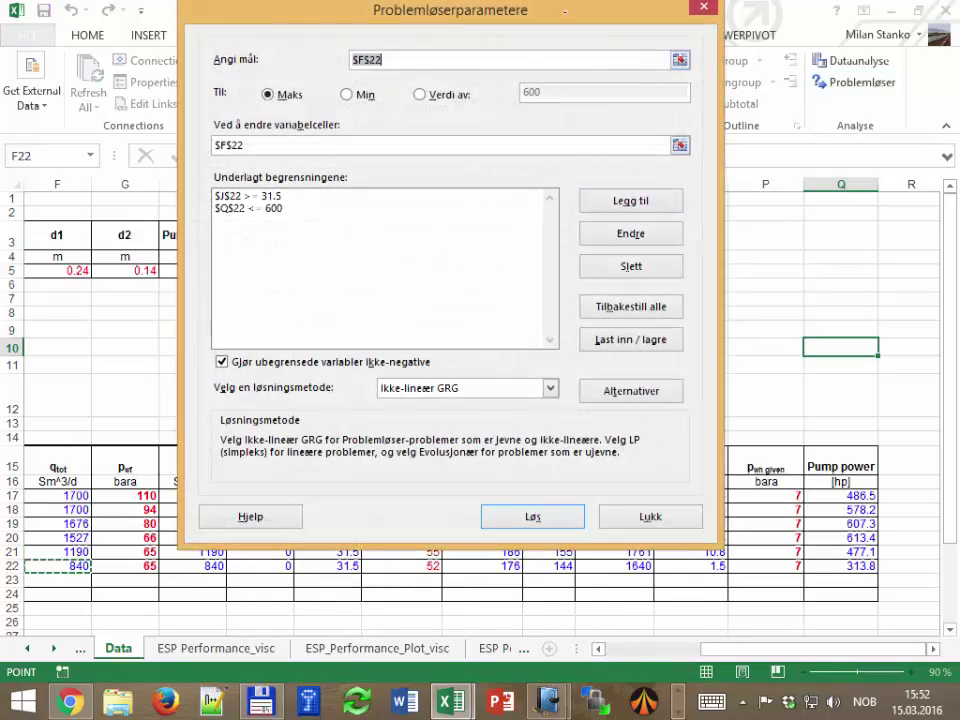
pyautogui.moveTo(564, 11); pyautogui.dragTo(407, 52)
pyautogui.hscroll(-3, 679, 538)
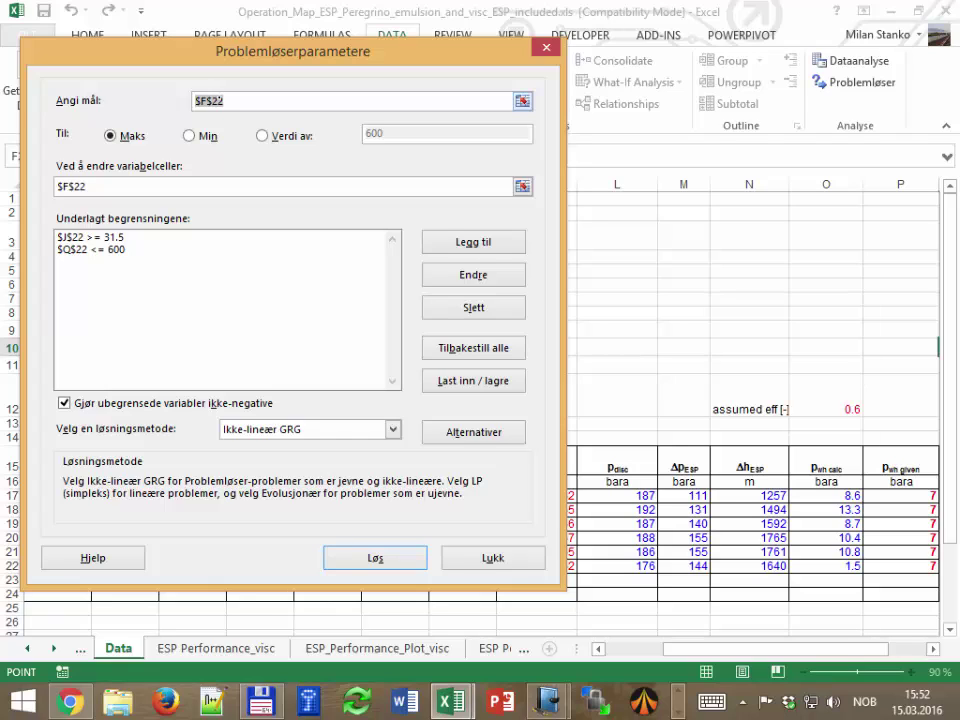
pyautogui.click(546, 48)
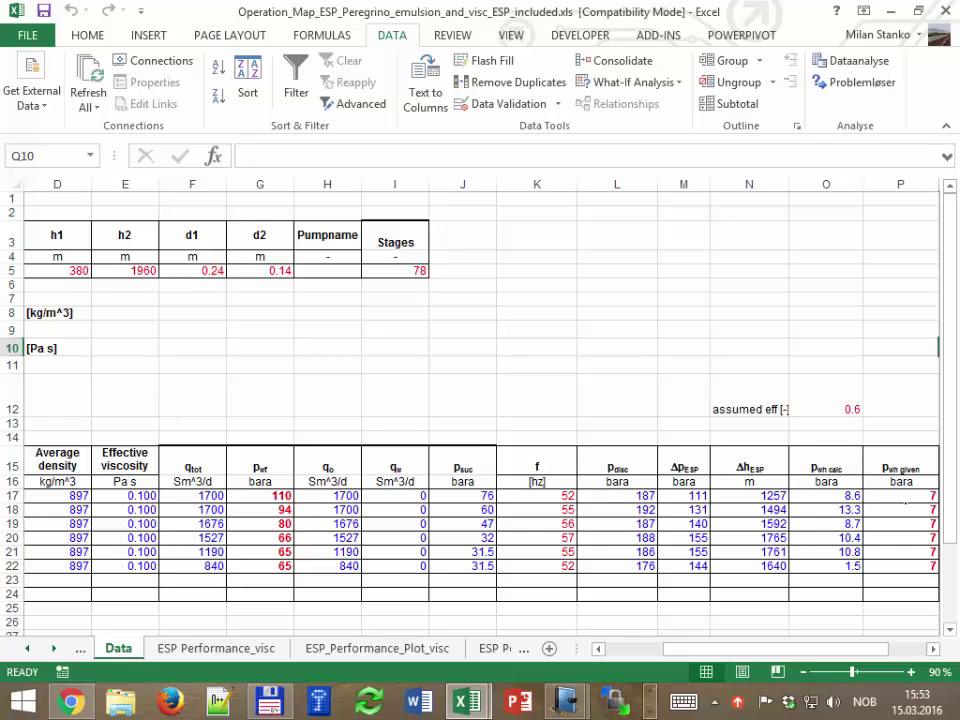
# Open Solver and set the total rate in F17 as the objective to maximize
pyautogui.click(855, 82)
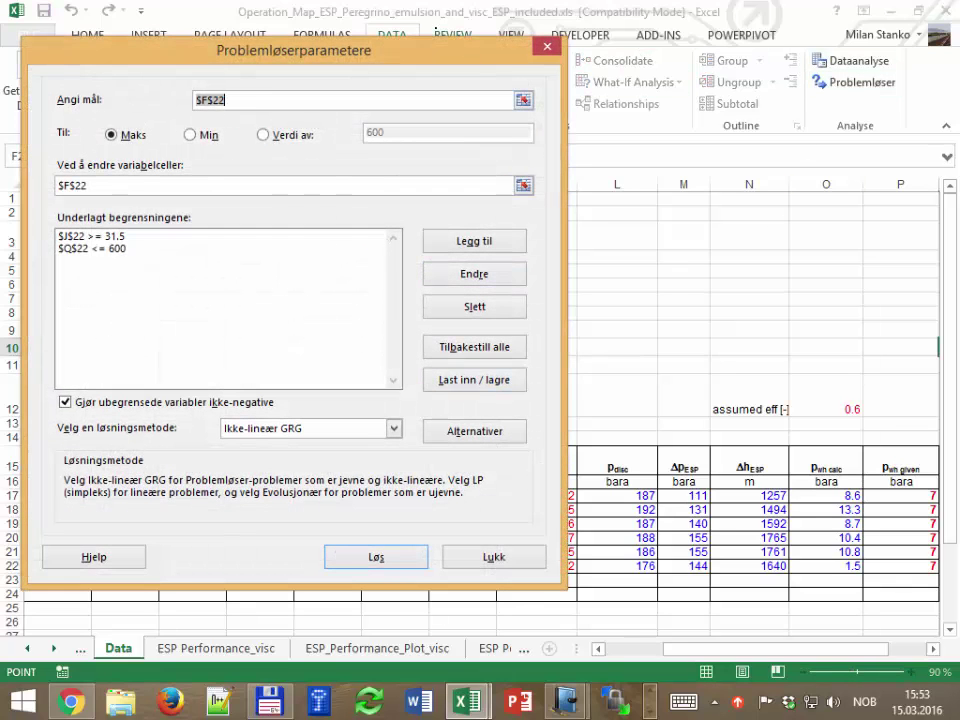
pyautogui.moveTo(293, 50); pyautogui.dragTo(673, 76)
pyautogui.click(193, 495)
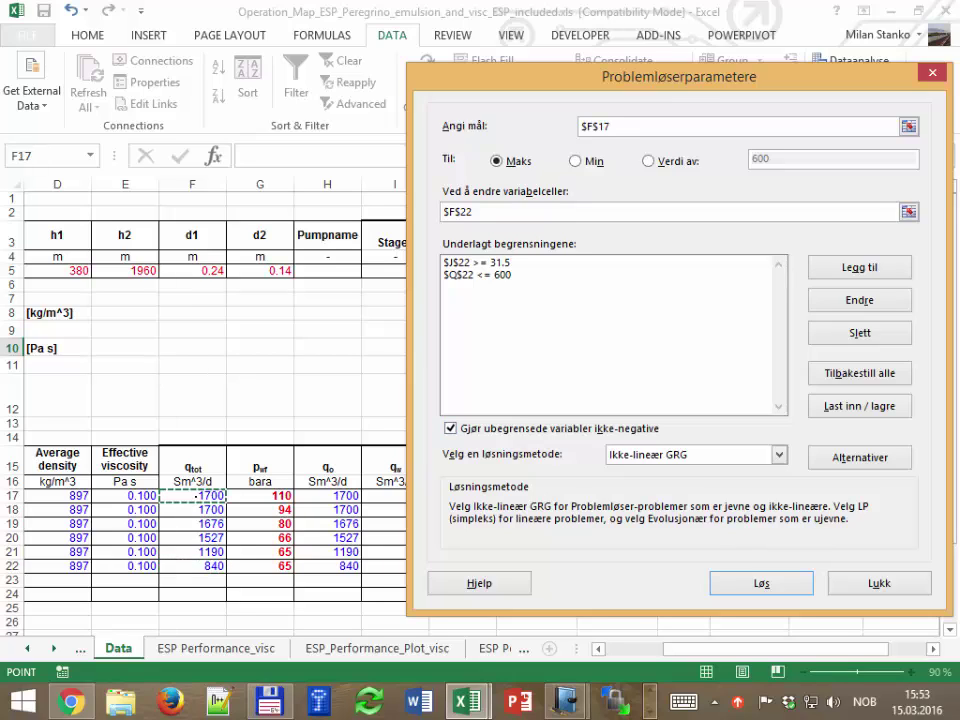
# Set the Solver variable cells to G17 and K17, the flowing pressure and pump frequency of the first row
pyautogui.click(462, 211)
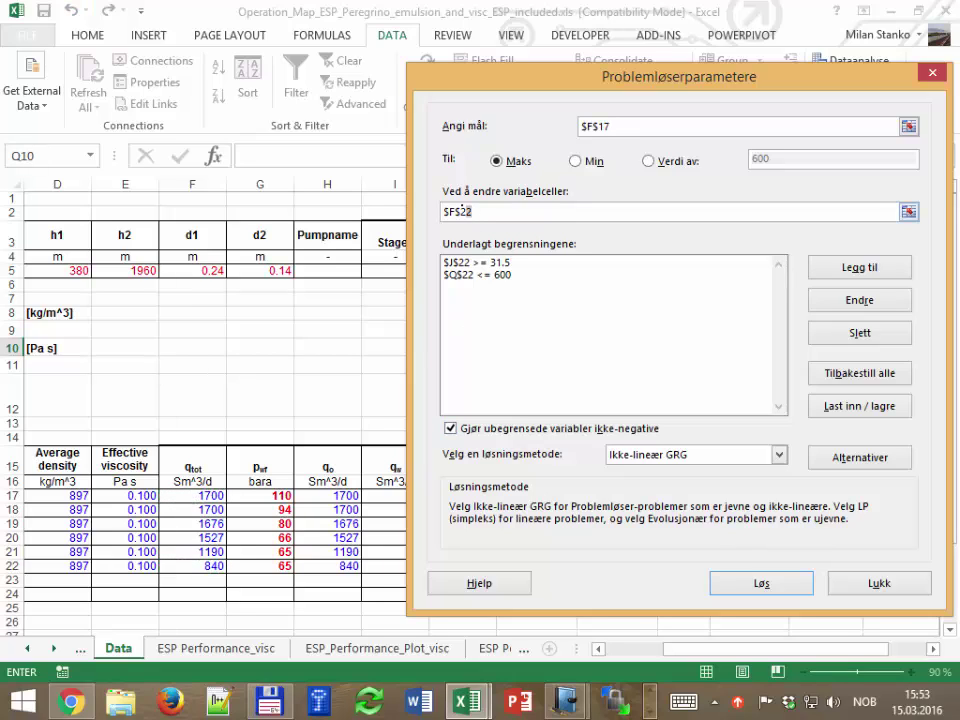
pyautogui.doubleClick(462, 211)
pyautogui.click(260, 496)
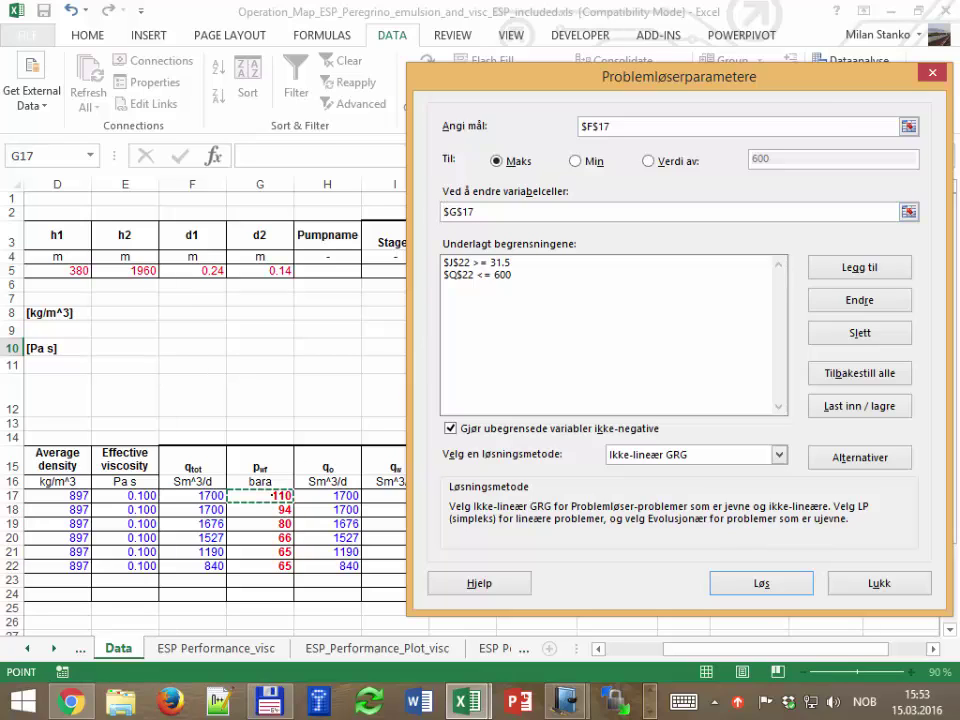
pyautogui.write(',')
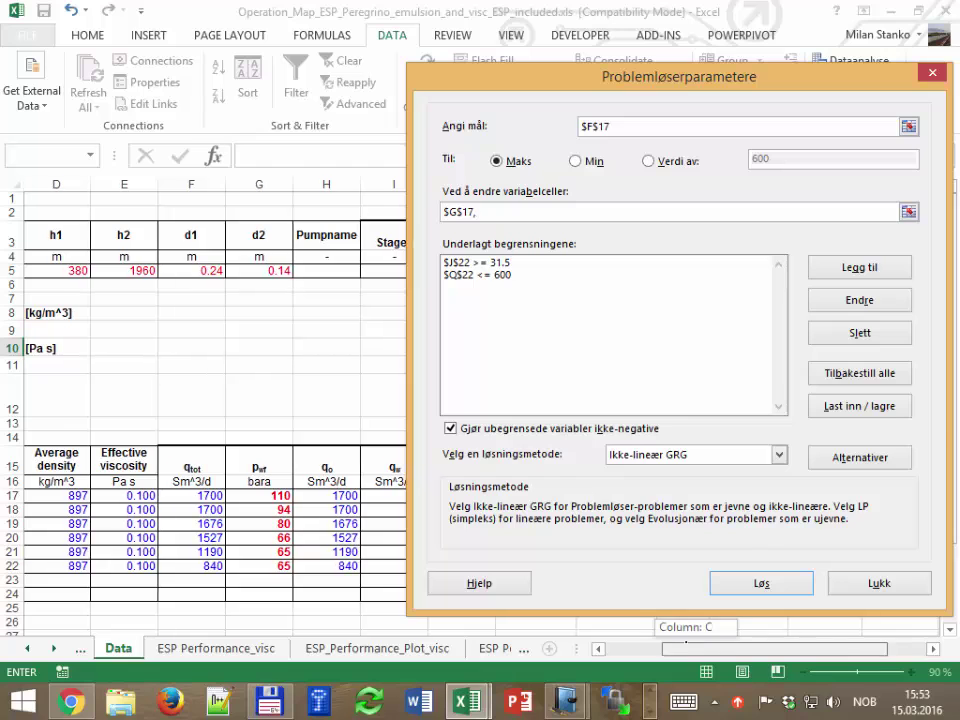
pyautogui.moveTo(690, 648); pyautogui.dragTo(722, 648)
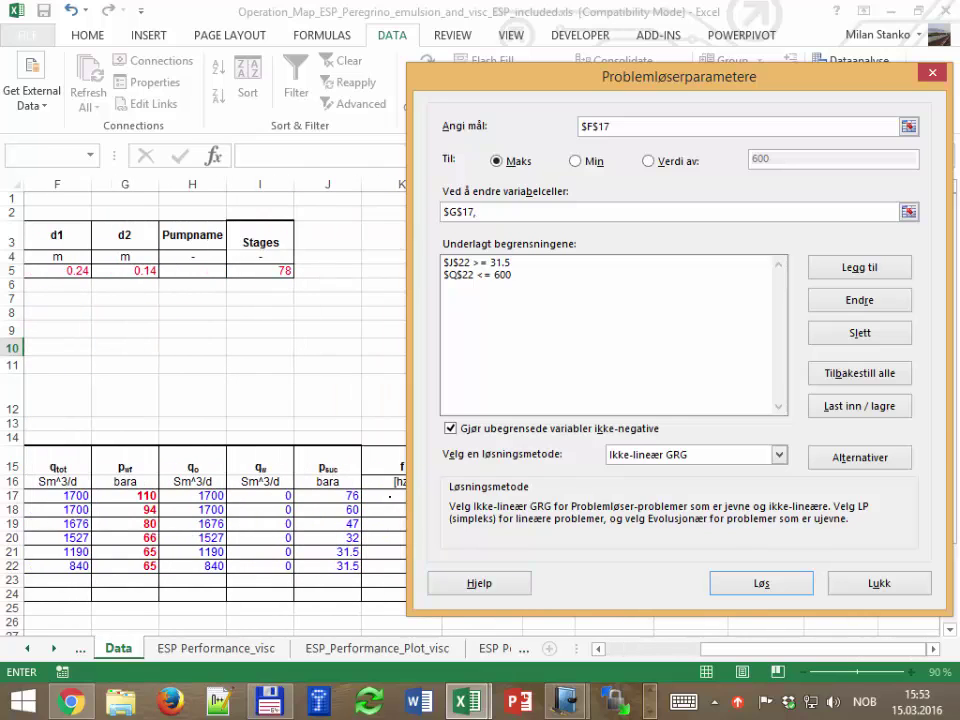
pyautogui.click(390, 496)
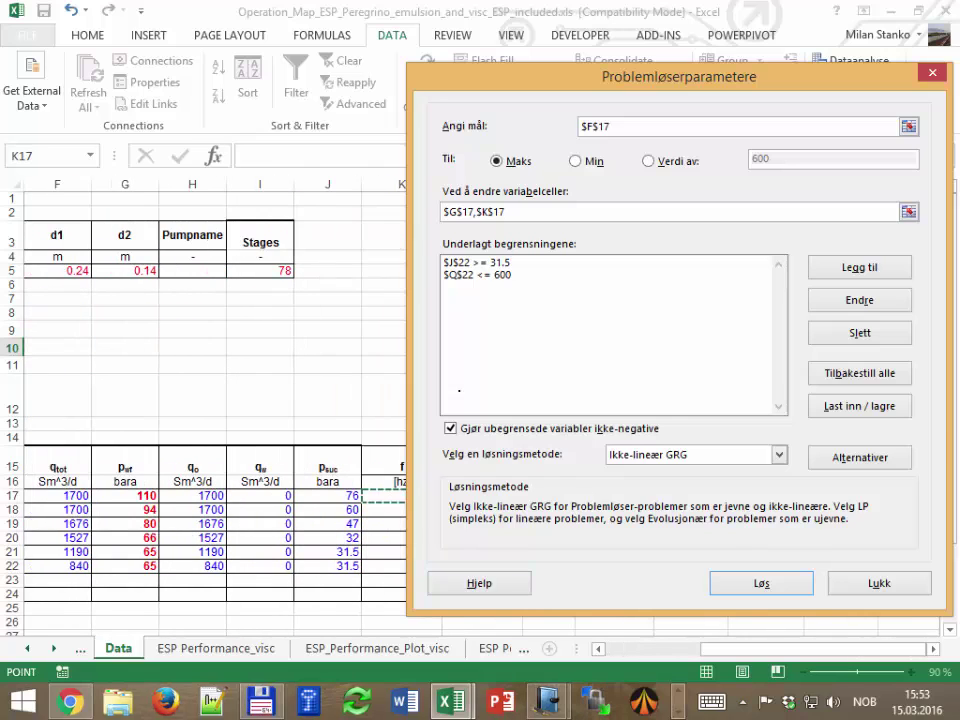
# Change the suction pressure constraint to refer to J17, keeping it >= 31.5
pyautogui.click(476, 262)
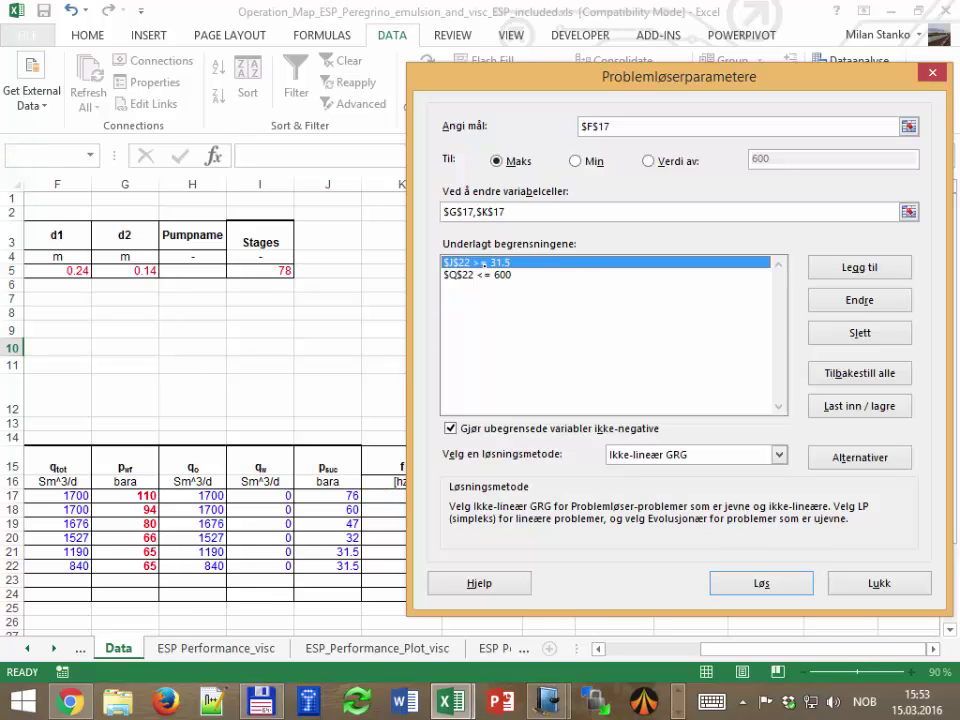
pyautogui.click(859, 300)
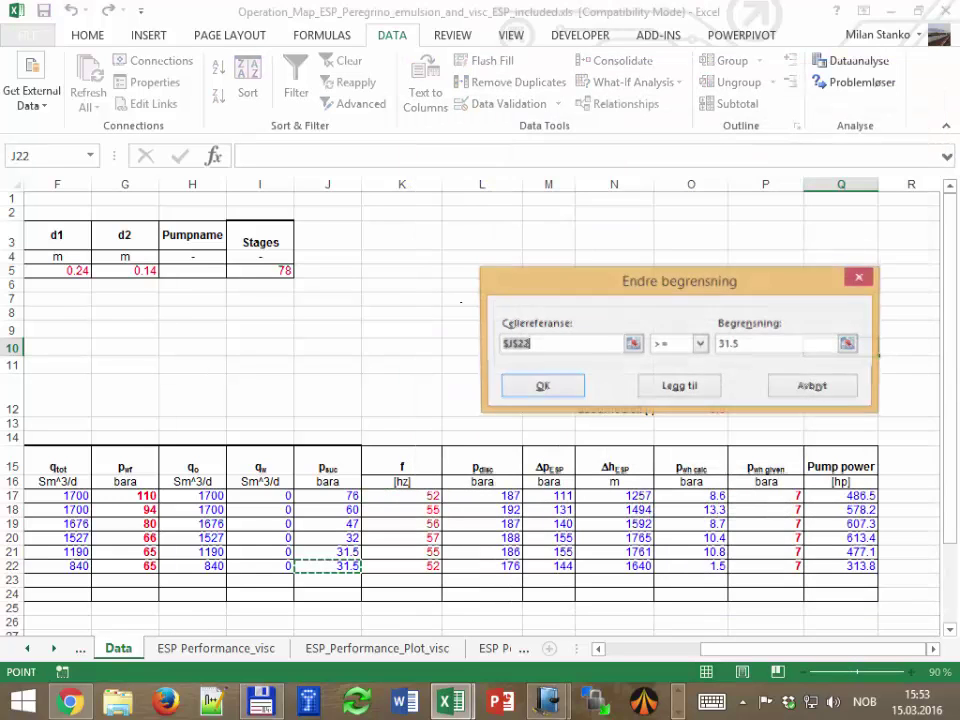
pyautogui.click(513, 343)
pyautogui.write('17')
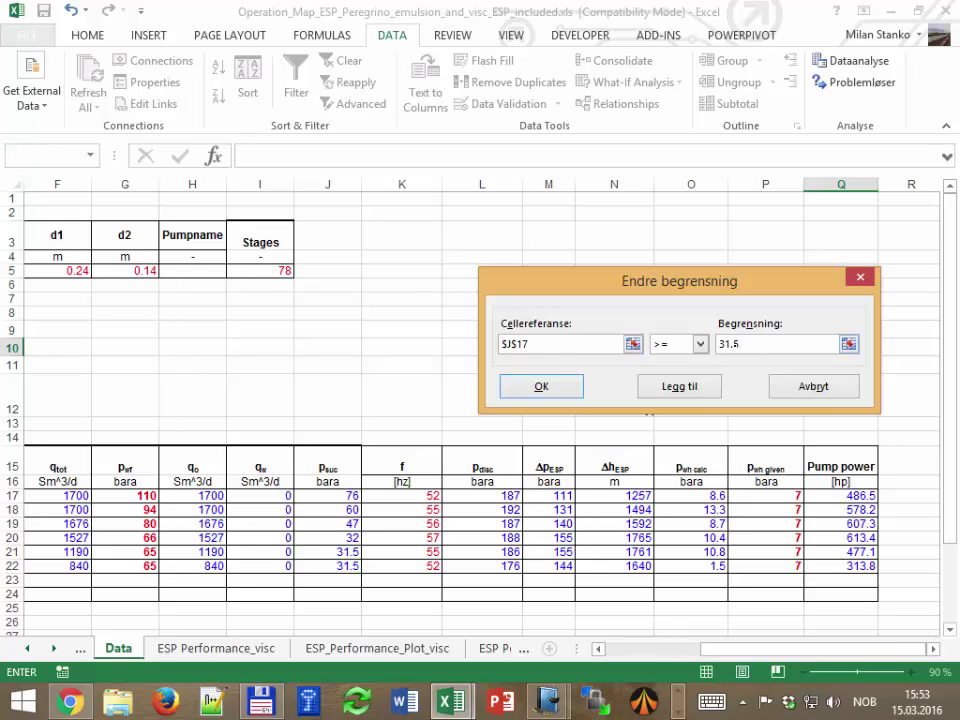
pyautogui.click(541, 386)
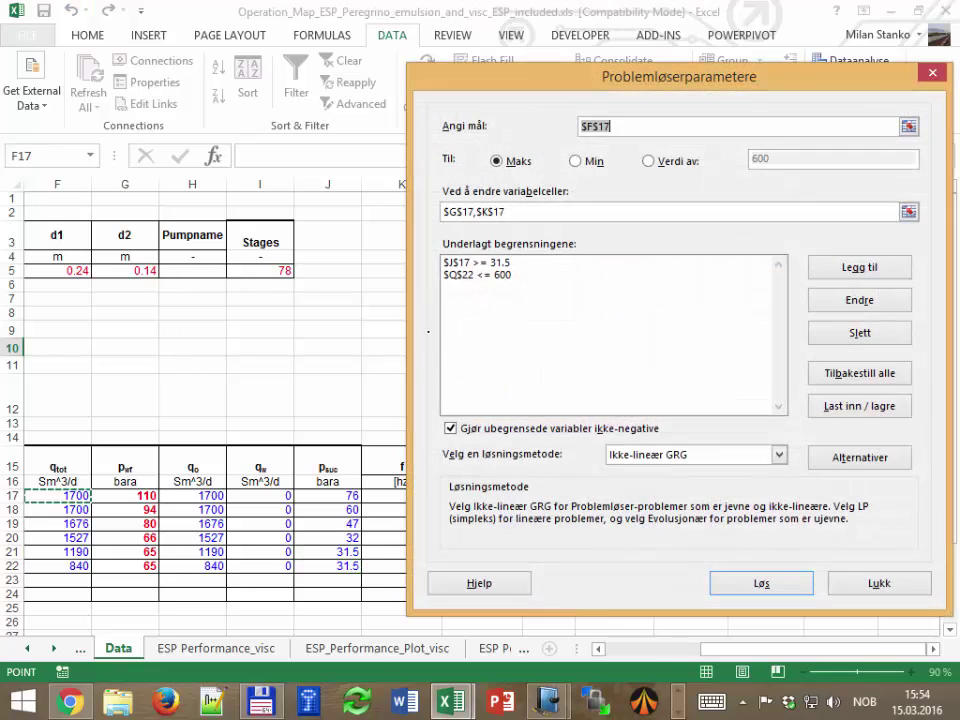
pyautogui.click(480, 274)
pyautogui.click(859, 300)
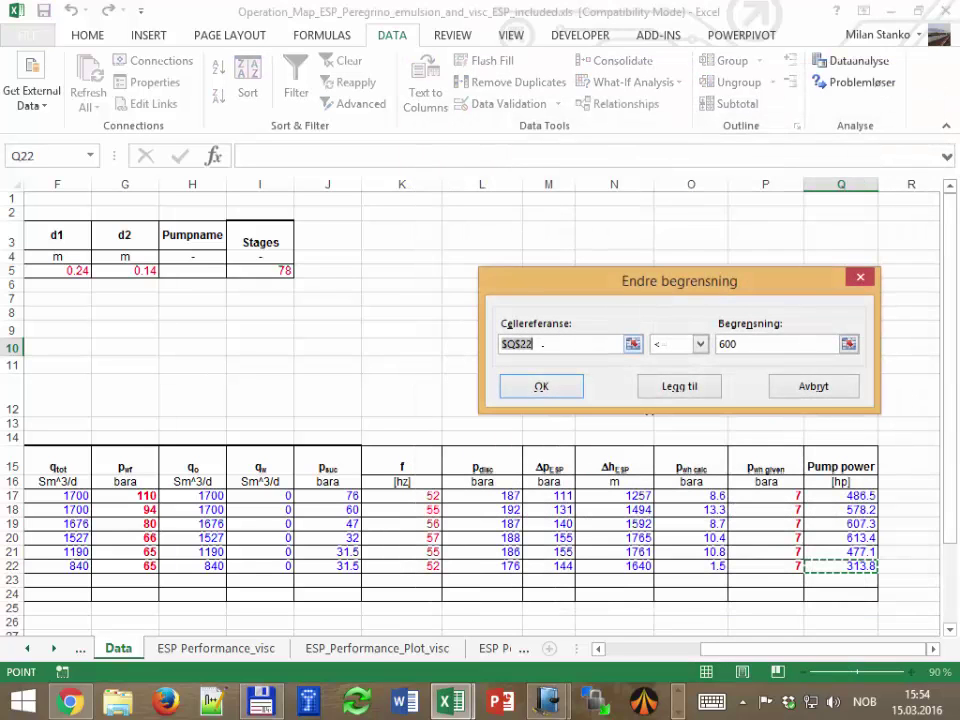
pyautogui.press('BackSpace')
pyautogui.press('BackSpace')
pyautogui.write('17')
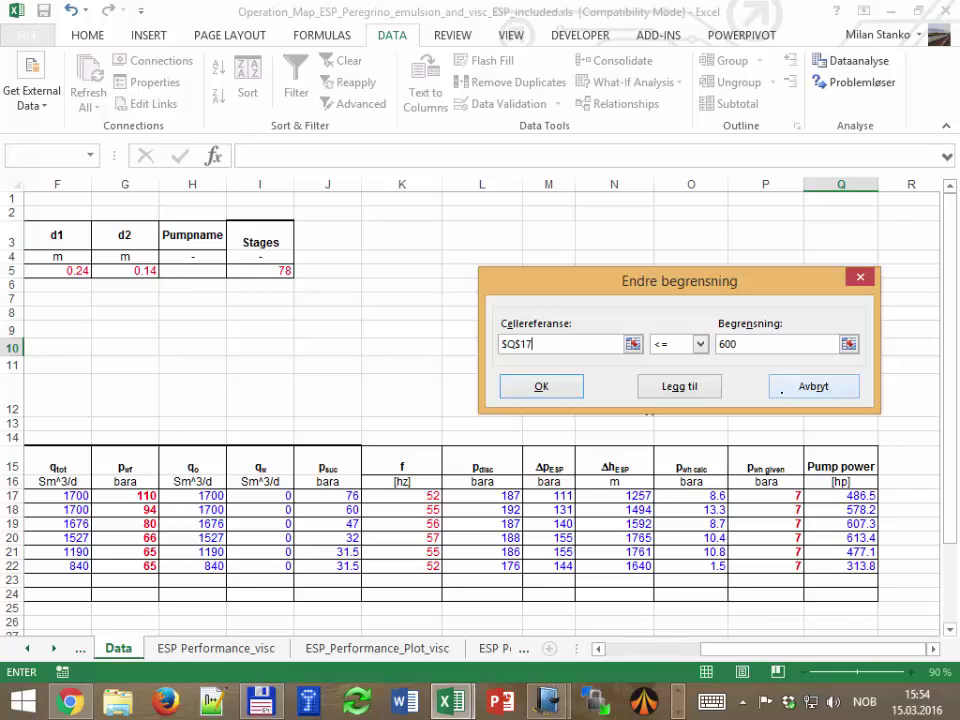
pyautogui.press('Return')
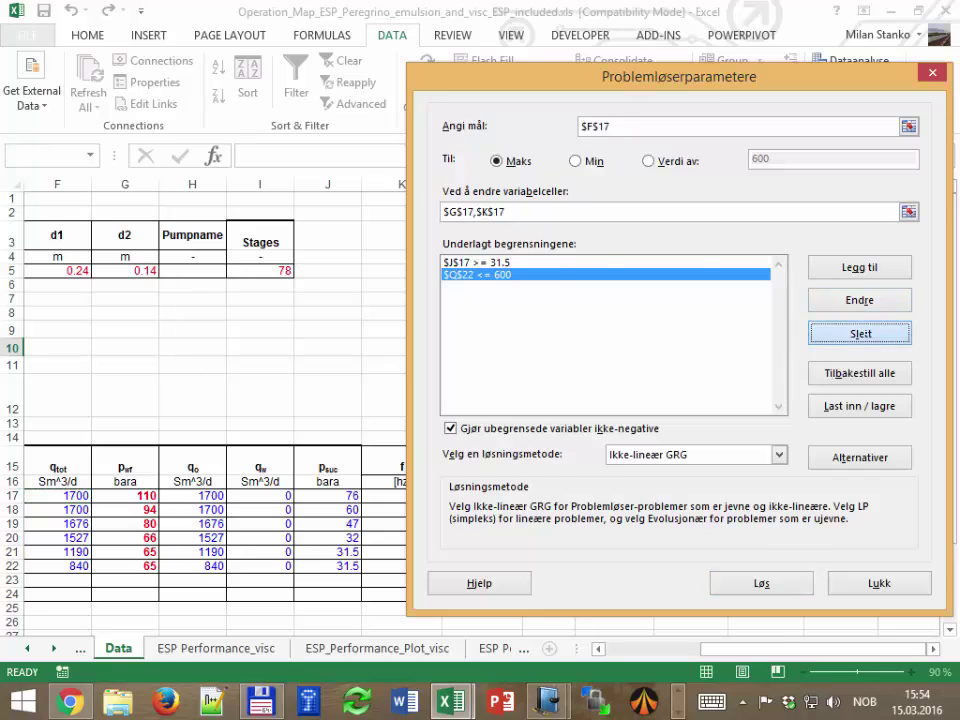
# Delete the pump power constraint on Q22 and add a constraint limiting F17 to <= 1700
pyautogui.click(859, 332)
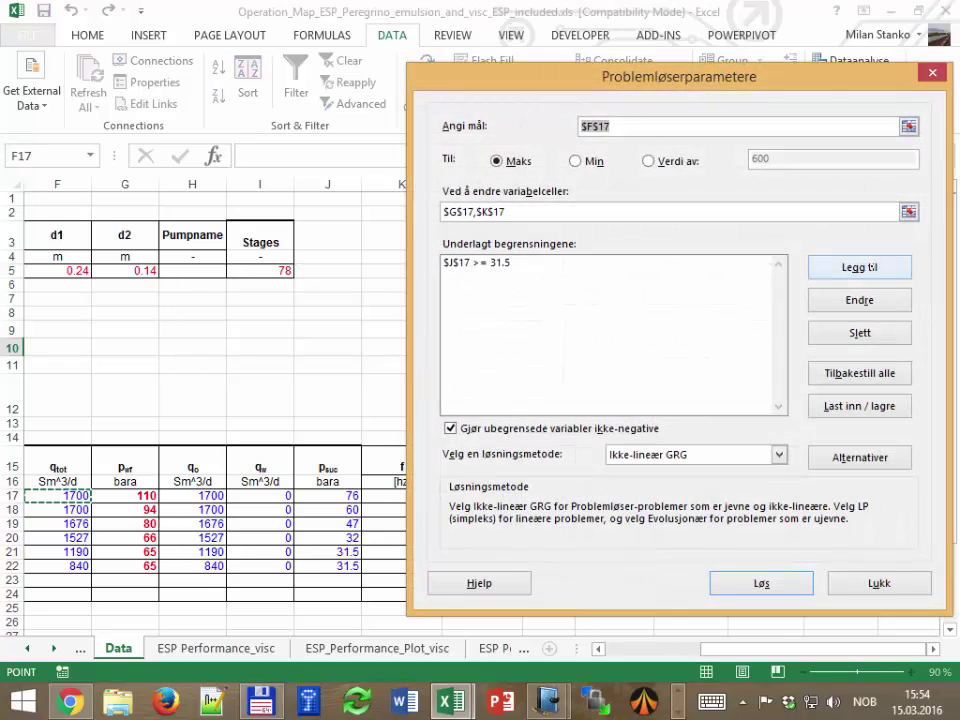
pyautogui.press('Return')
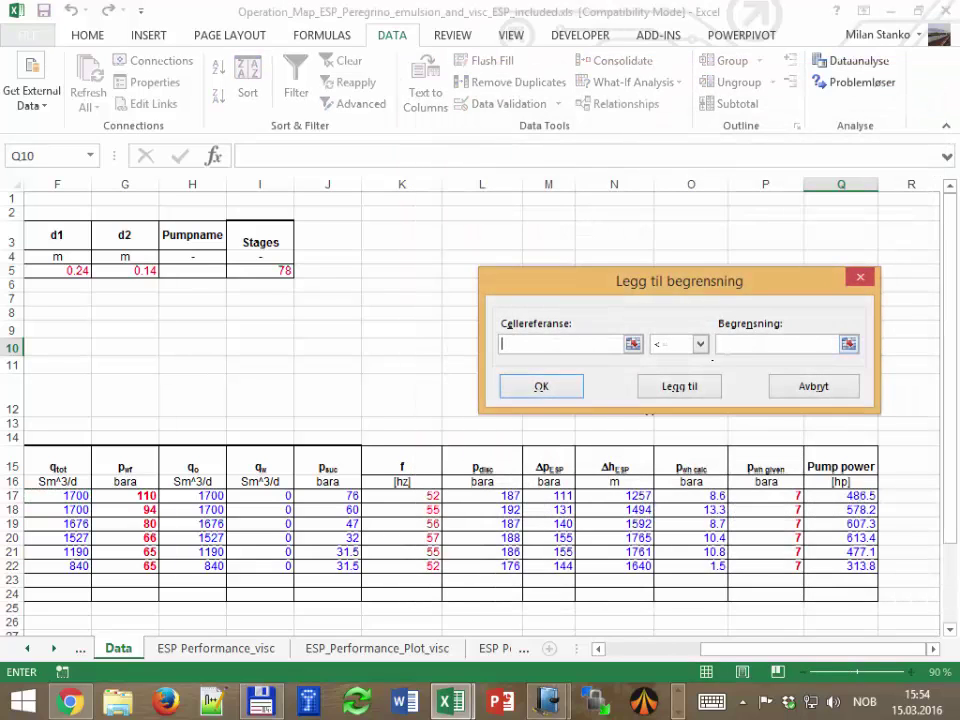
pyautogui.click(57, 495)
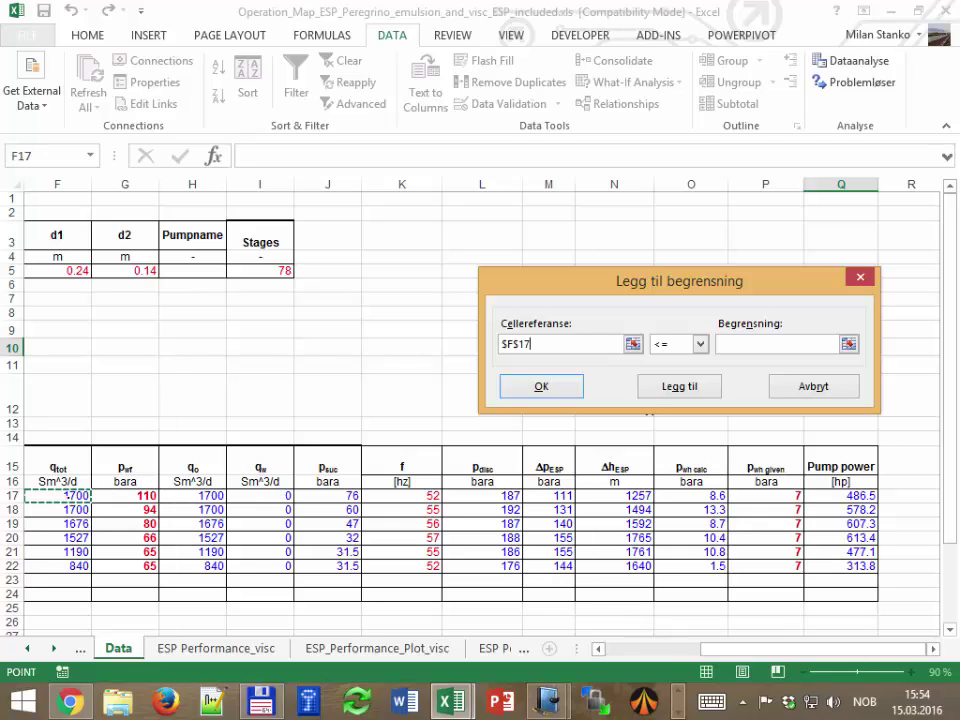
pyautogui.click(777, 343)
pyautogui.write('1700')
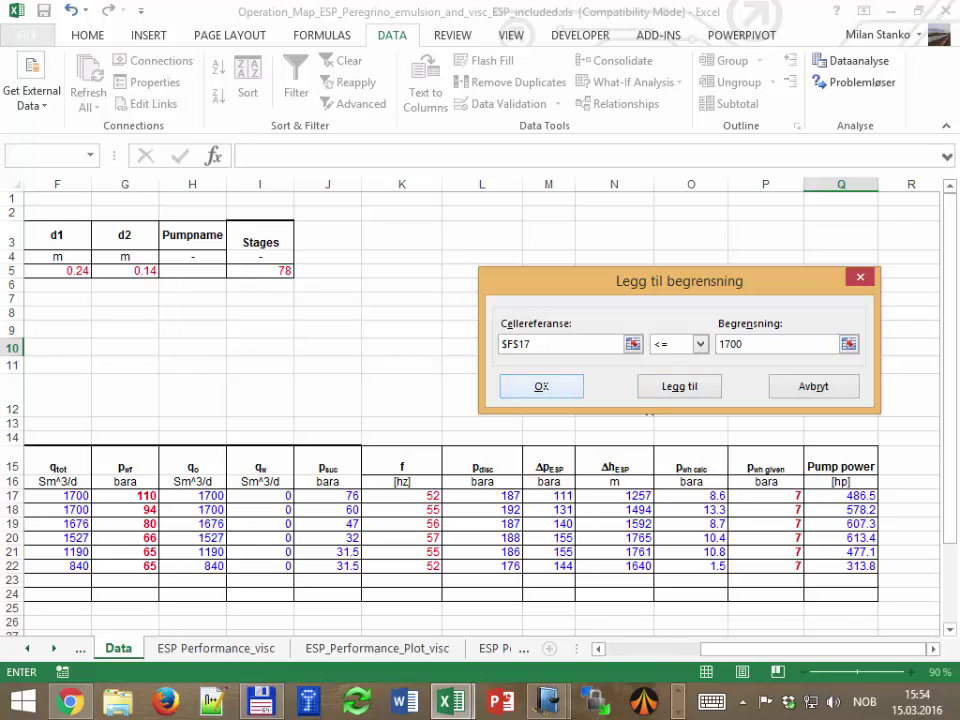
pyautogui.press('Return')
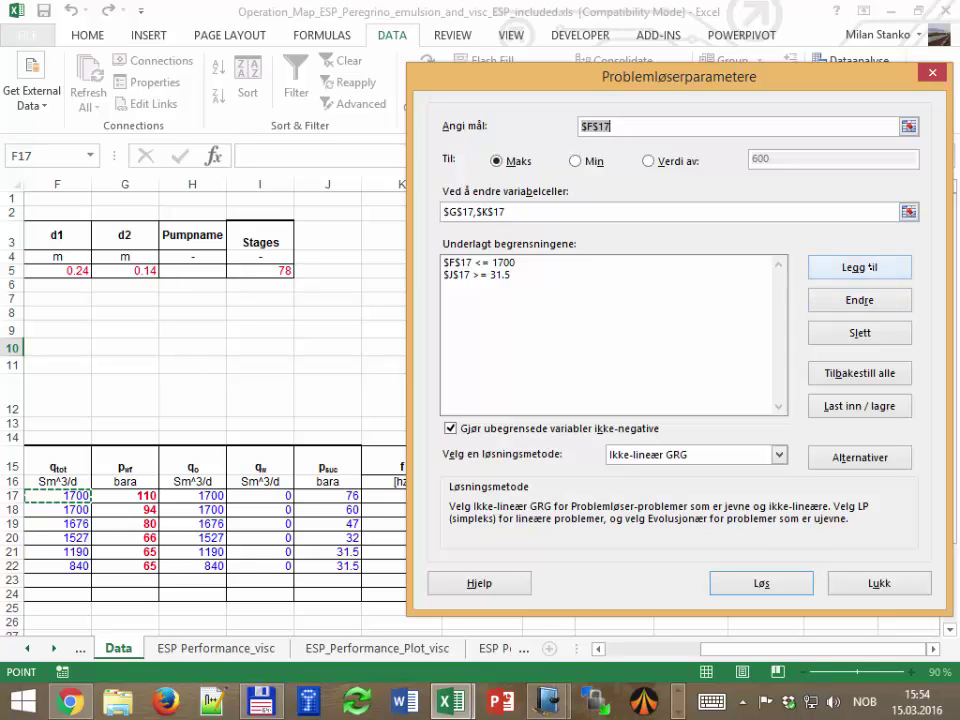
# Add a Solver constraint limiting the pump frequency in K17 to <= 60
pyautogui.click(859, 267)
pyautogui.click(418, 495)
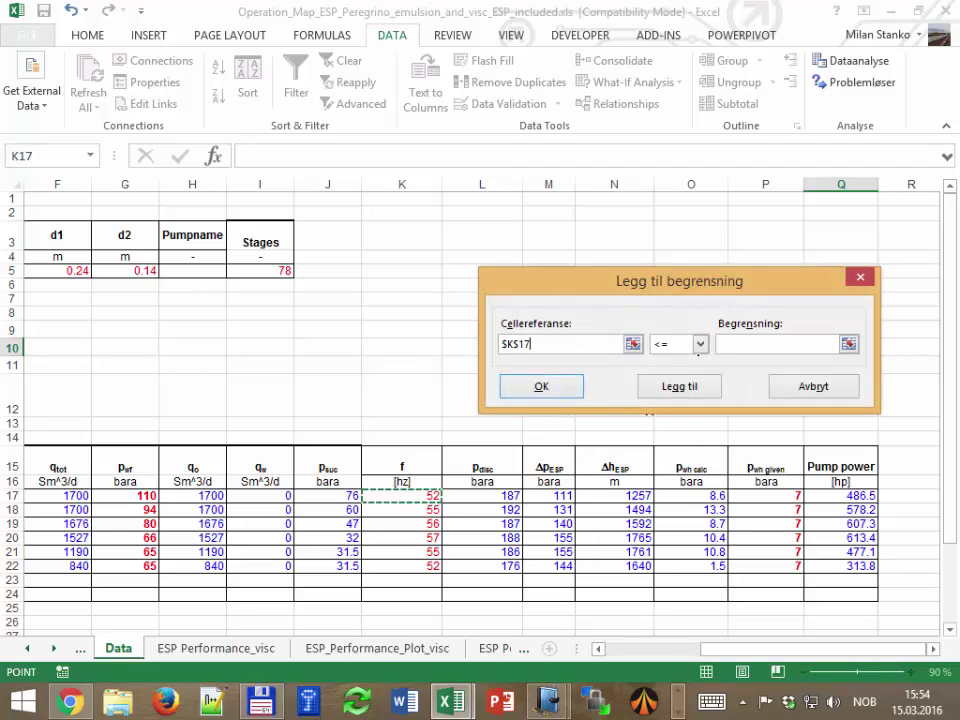
pyautogui.click(757, 343)
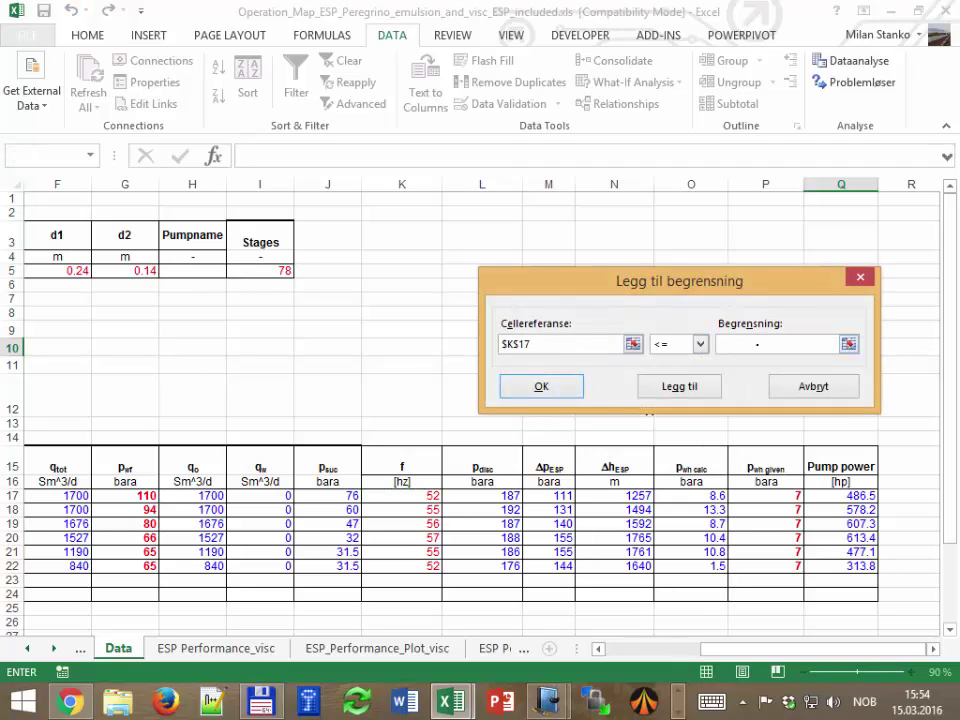
pyautogui.write('60')
pyautogui.click(541, 386)
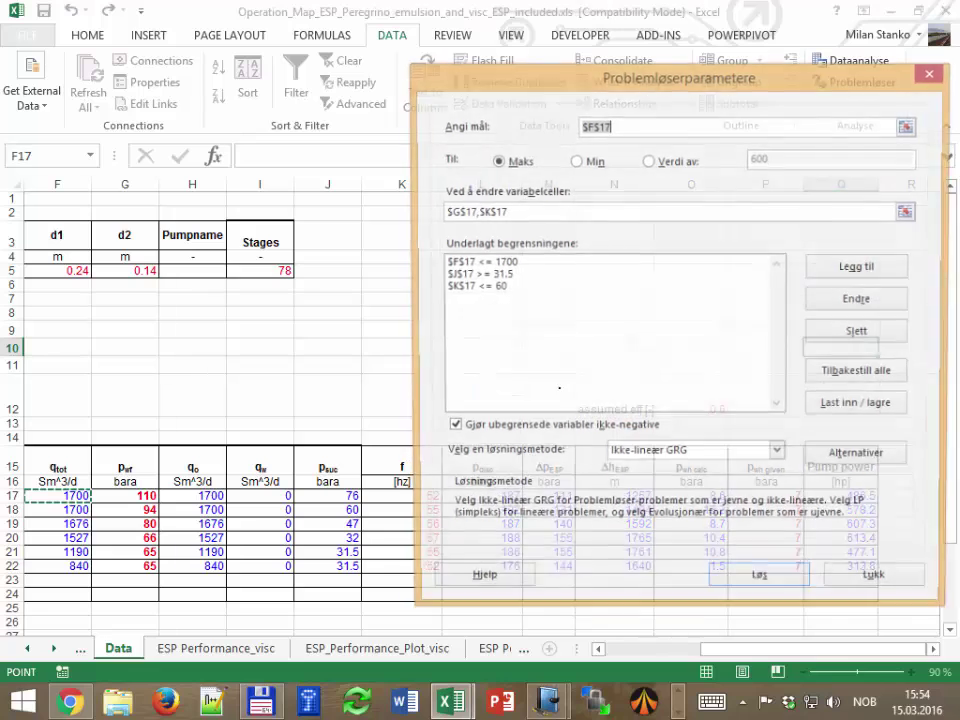
# Add a Solver constraint keeping the pump frequency in K17 >= 30
pyautogui.click(856, 267)
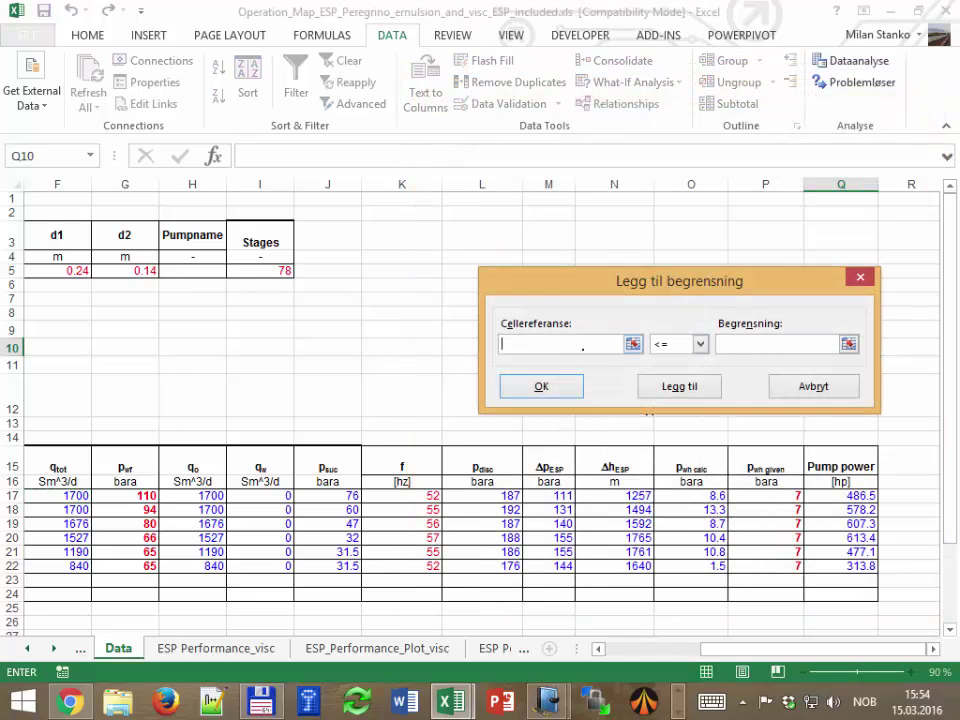
pyautogui.click(401, 495)
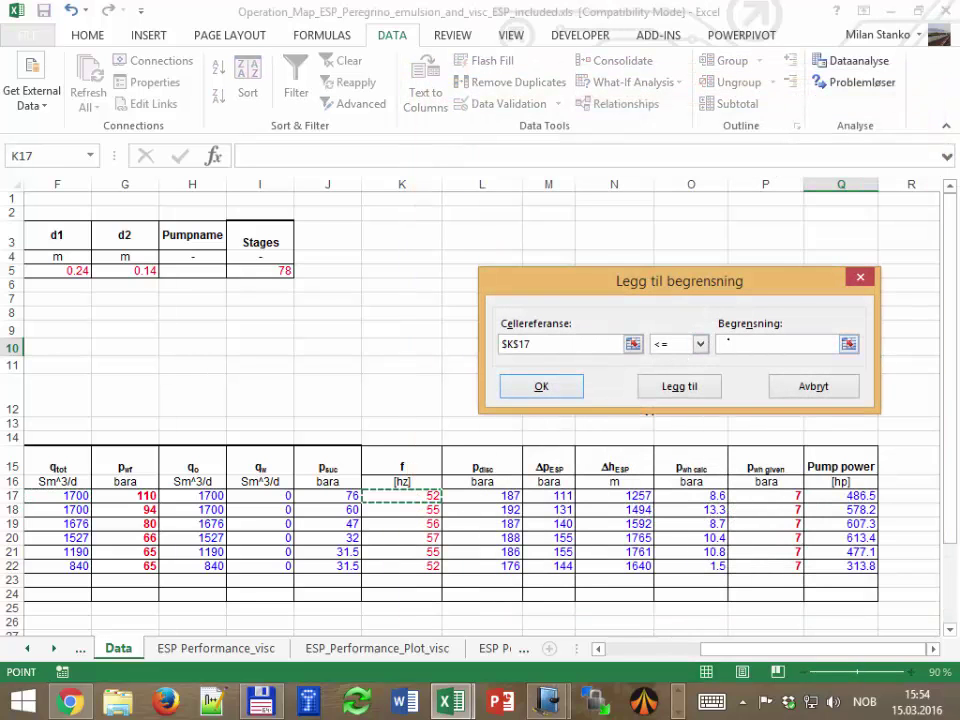
pyautogui.click(778, 343)
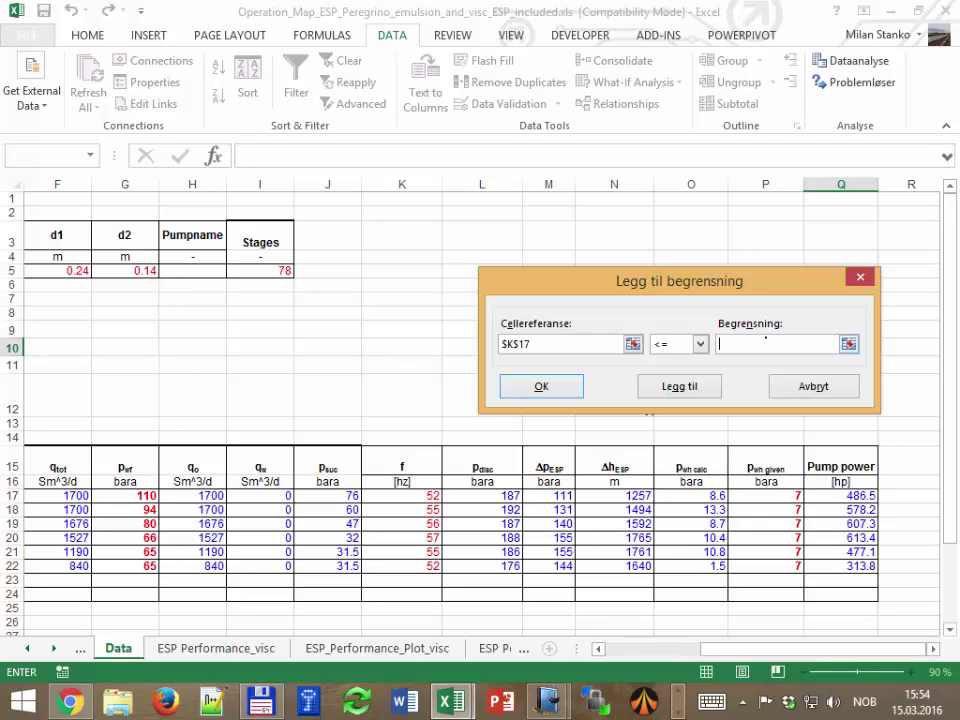
pyautogui.click(700, 343)
pyautogui.click(666, 383)
pyautogui.write('30')
pyautogui.click(525, 386)
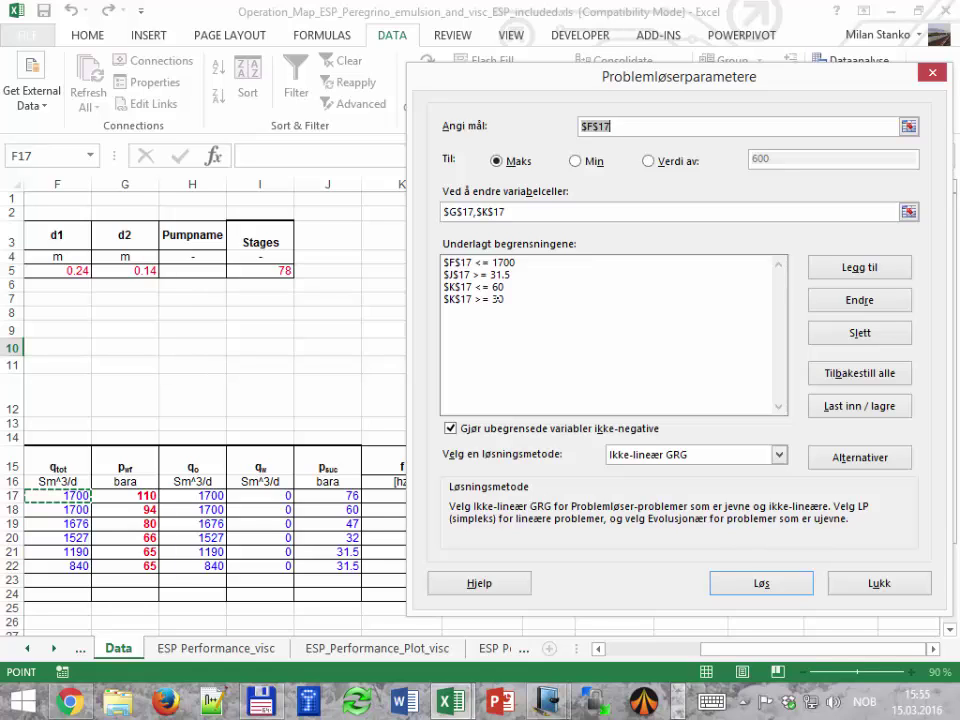
# Add a constraint making the calculated wellhead pressure in O17 equal to 7, and run Solver
pyautogui.press('Escape')
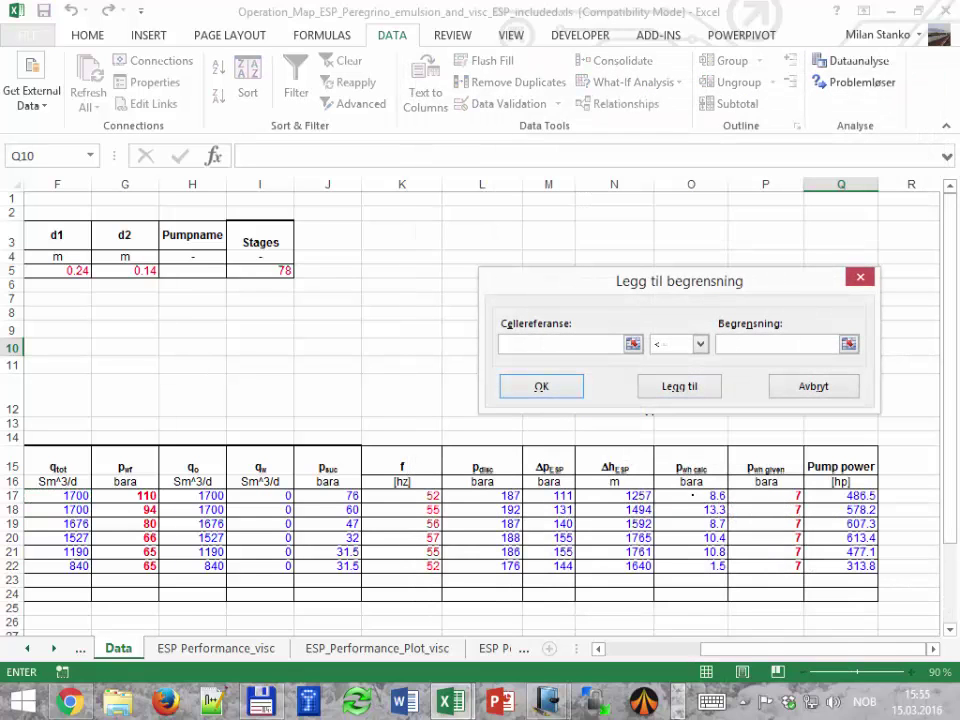
pyautogui.click(692, 495)
pyautogui.click(700, 343)
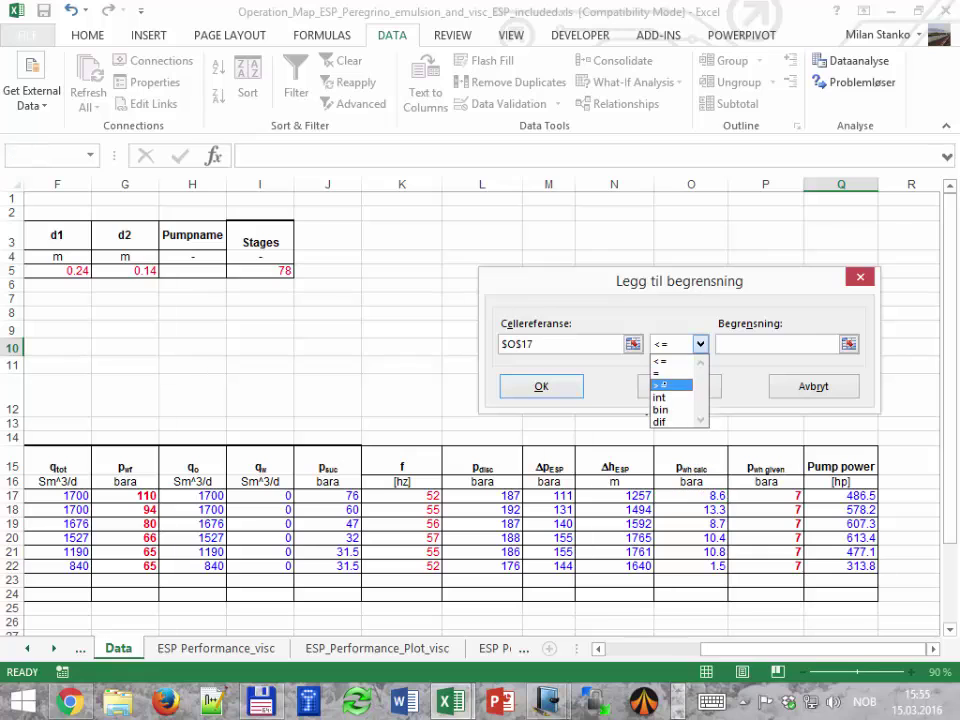
pyautogui.click(662, 375)
pyautogui.click(760, 343)
pyautogui.write('7')
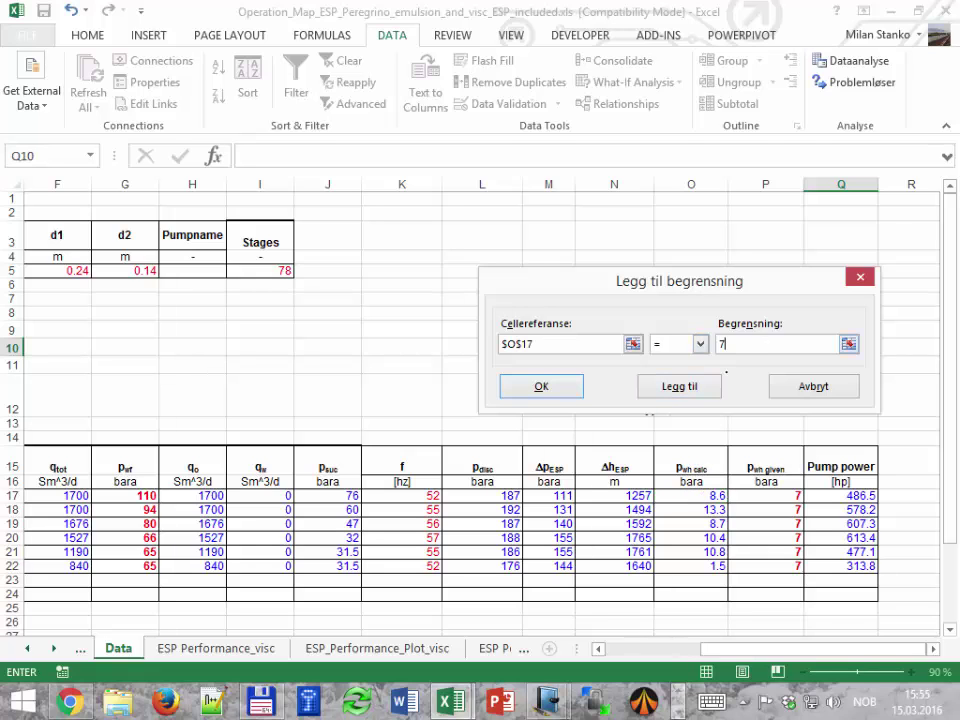
pyautogui.click(541, 386)
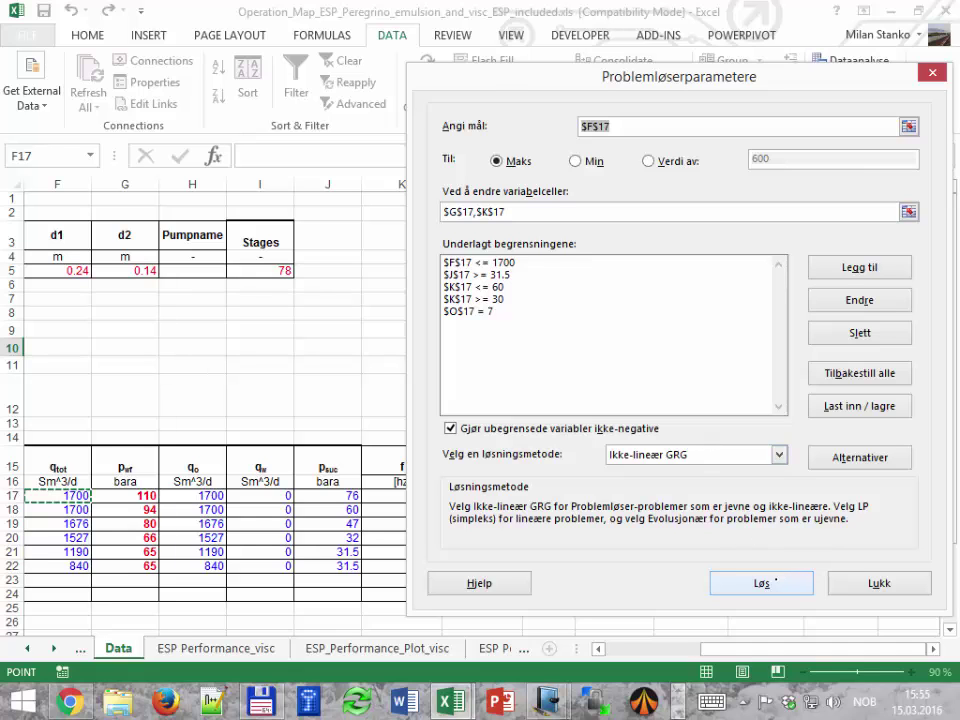
pyautogui.click(775, 579)
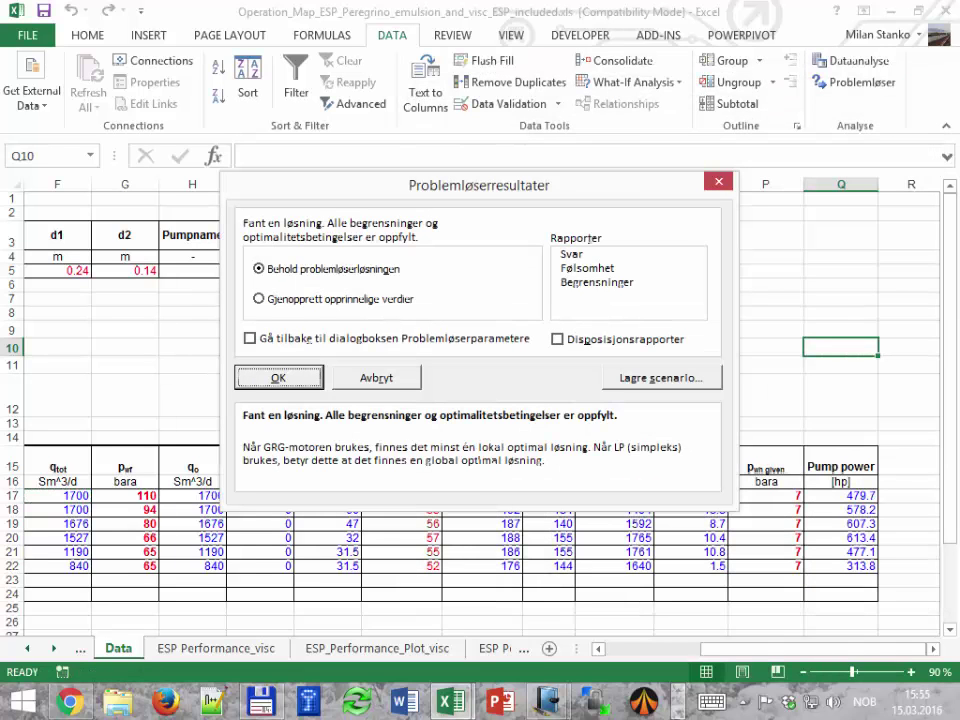
# Keep the Solver solution and format the pump frequency in K17 to one decimal place
pyautogui.click(316, 378)
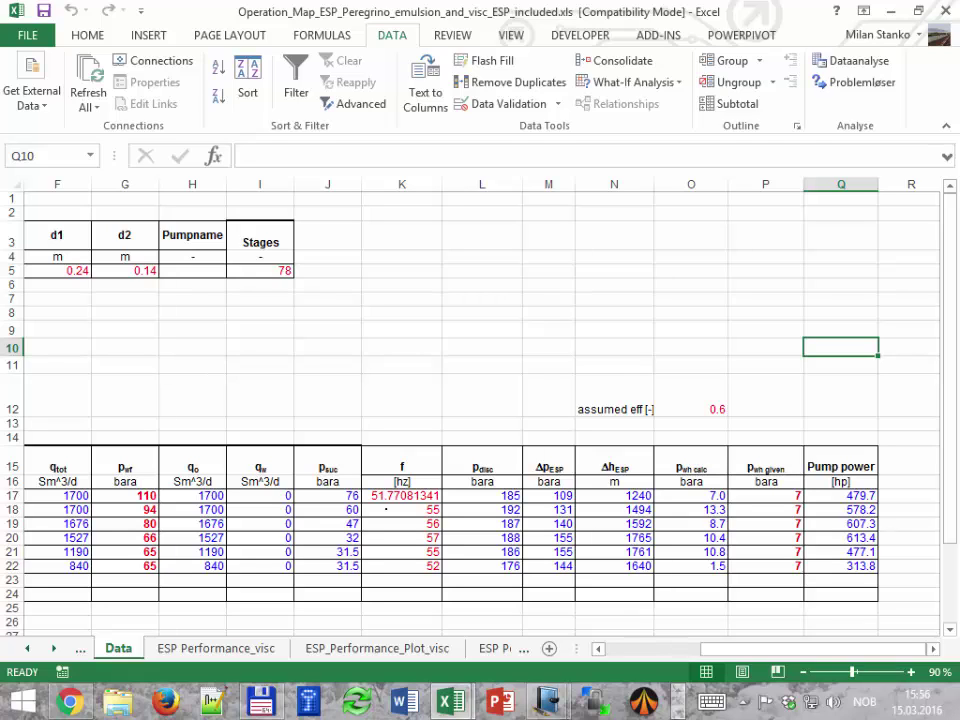
pyautogui.click(396, 495)
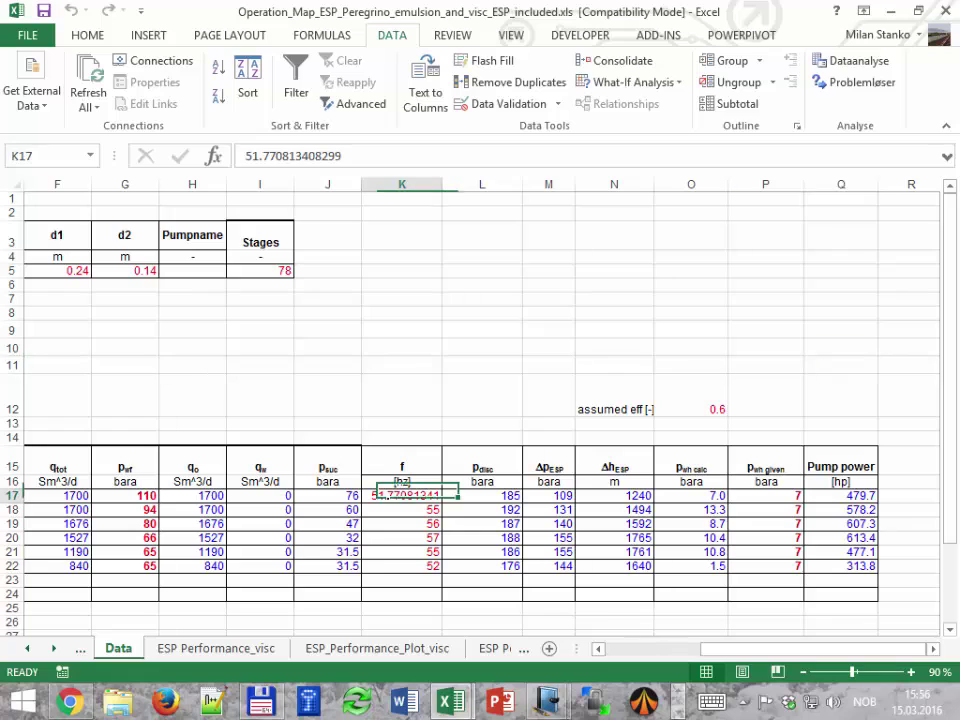
pyautogui.click(75, 35)
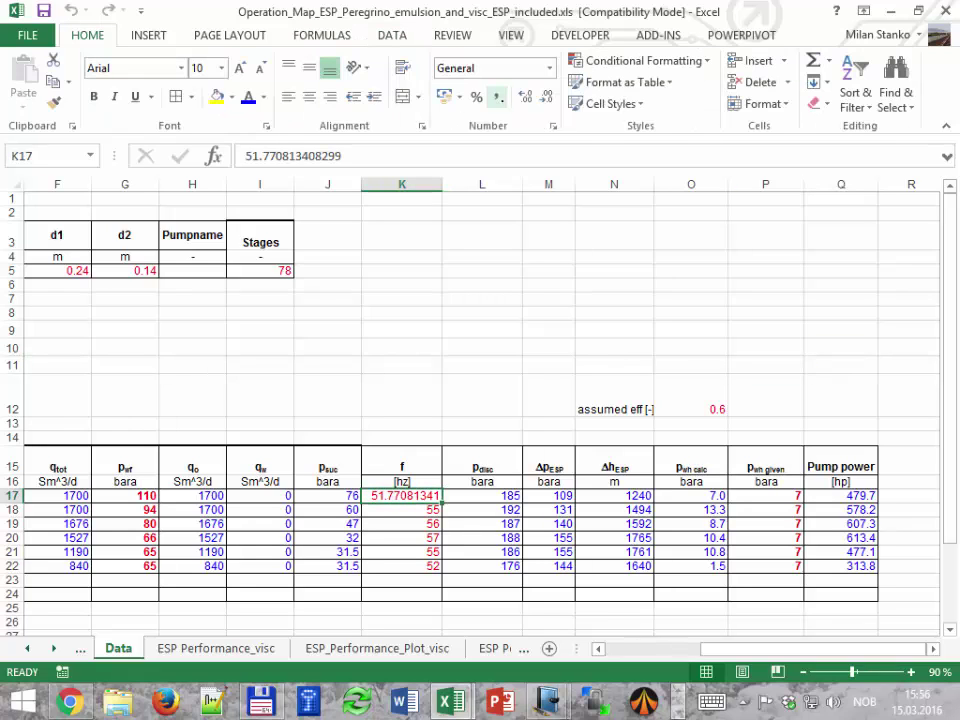
pyautogui.click(546, 96)
pyautogui.click(546, 96)
pyautogui.click(546, 96)
pyautogui.click(546, 96)
pyautogui.click(546, 96)
pyautogui.click(546, 96)
pyautogui.click(546, 96)
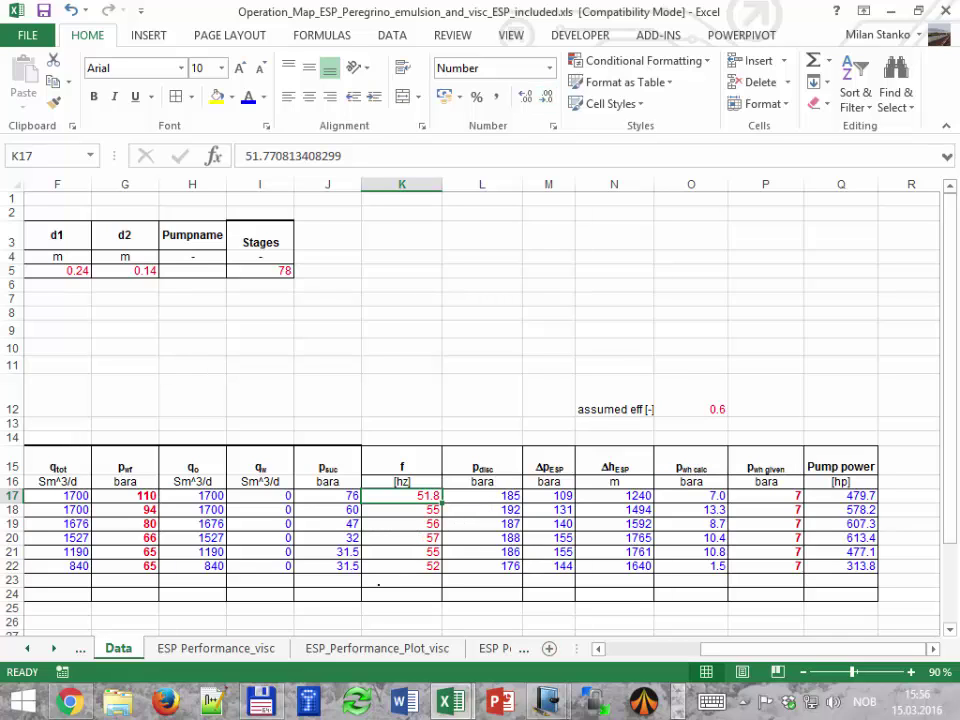
# Open Solver, capture its parameters dialog with Snipping Tool, and copy the snip
pyautogui.click(392, 35)
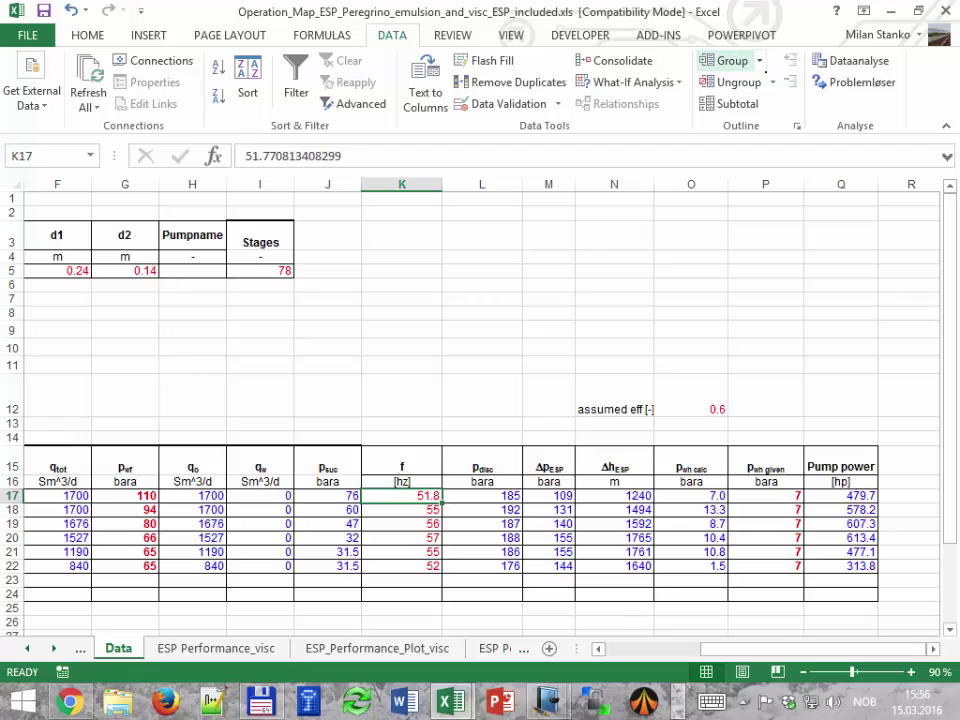
pyautogui.click(845, 80)
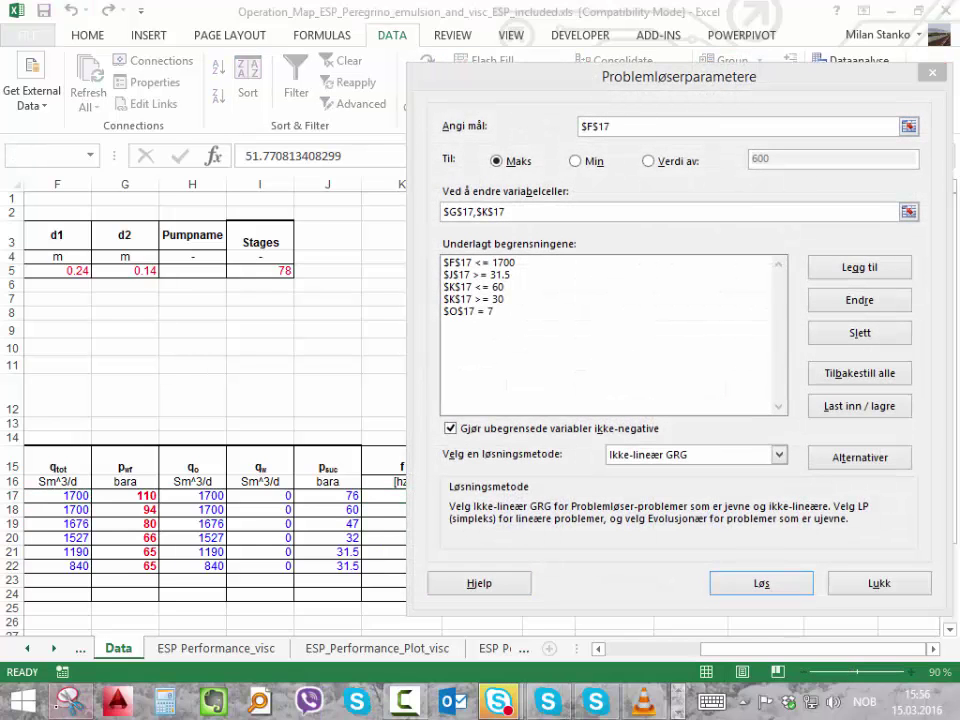
pyautogui.click(70, 703)
pyautogui.click(96, 64)
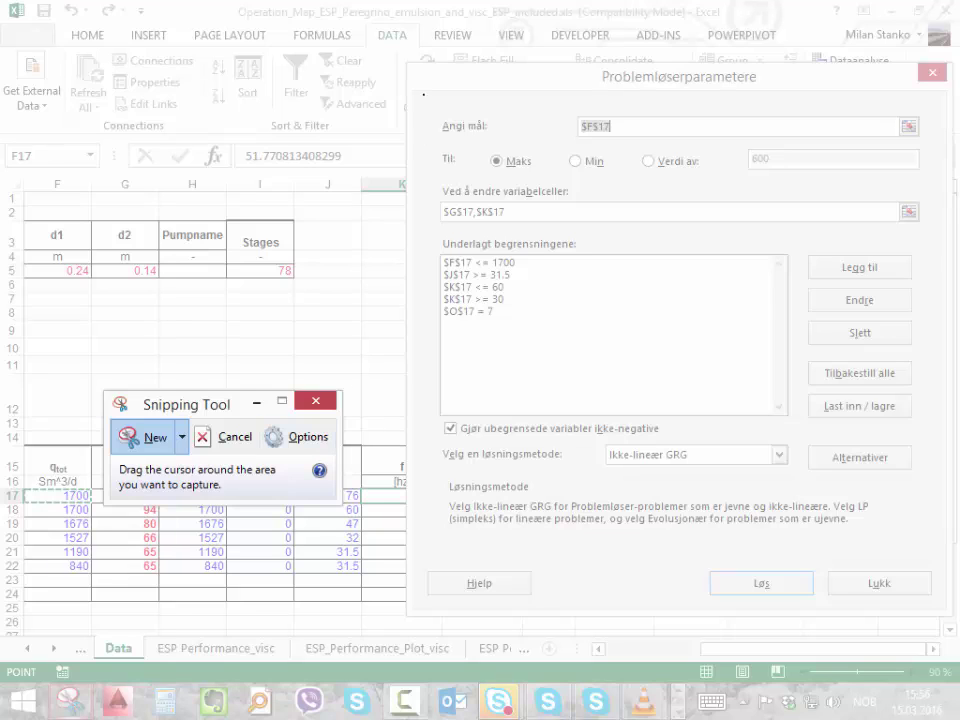
pyautogui.moveTo(408, 64); pyautogui.dragTo(952, 613)
pyautogui.click(260, 38)
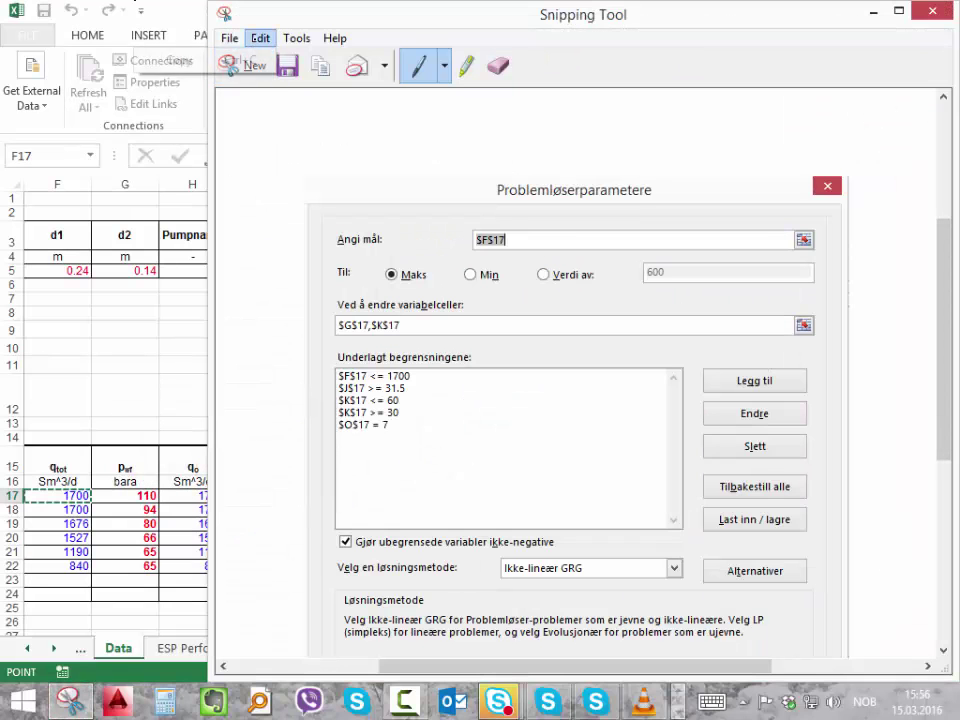
pyautogui.click(179, 60)
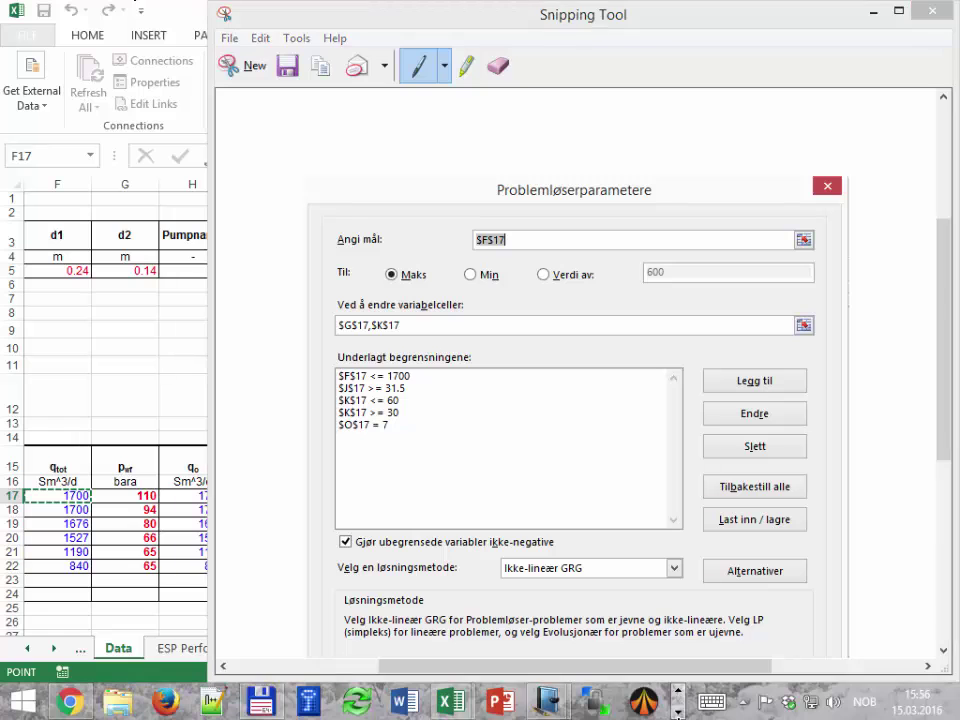
# Switch to the 20160315 notes in Windows Journal and paste the Solver snip on page 8
pyautogui.moveTo(548, 701)
pyautogui.click(647, 600)
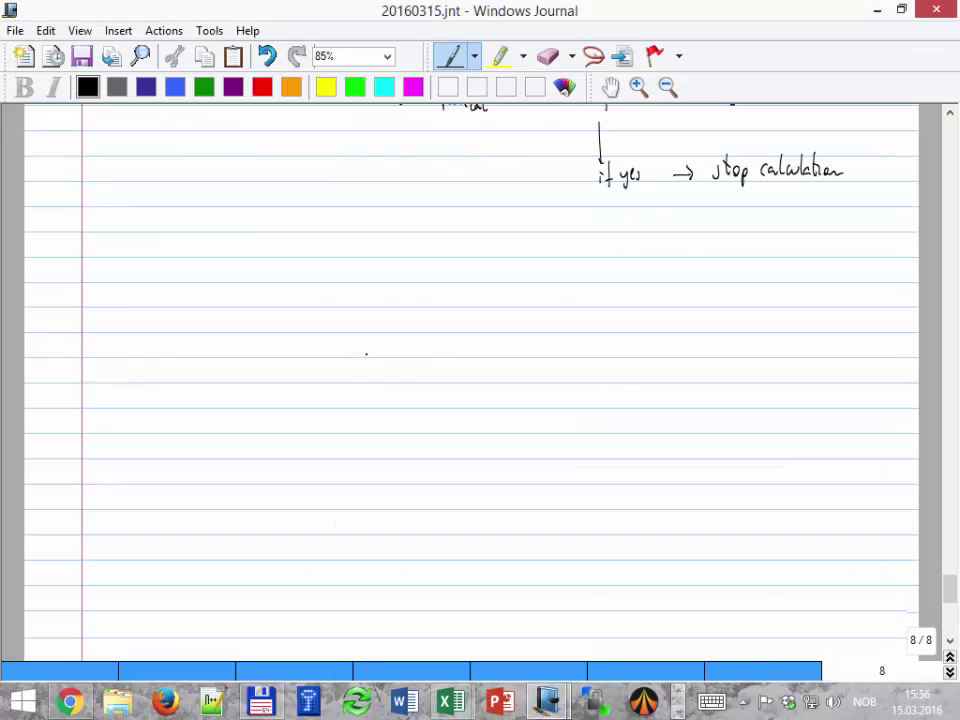
pyautogui.hotkey('ctrl', 'v')
pyautogui.scroll(-1, 400, 327)
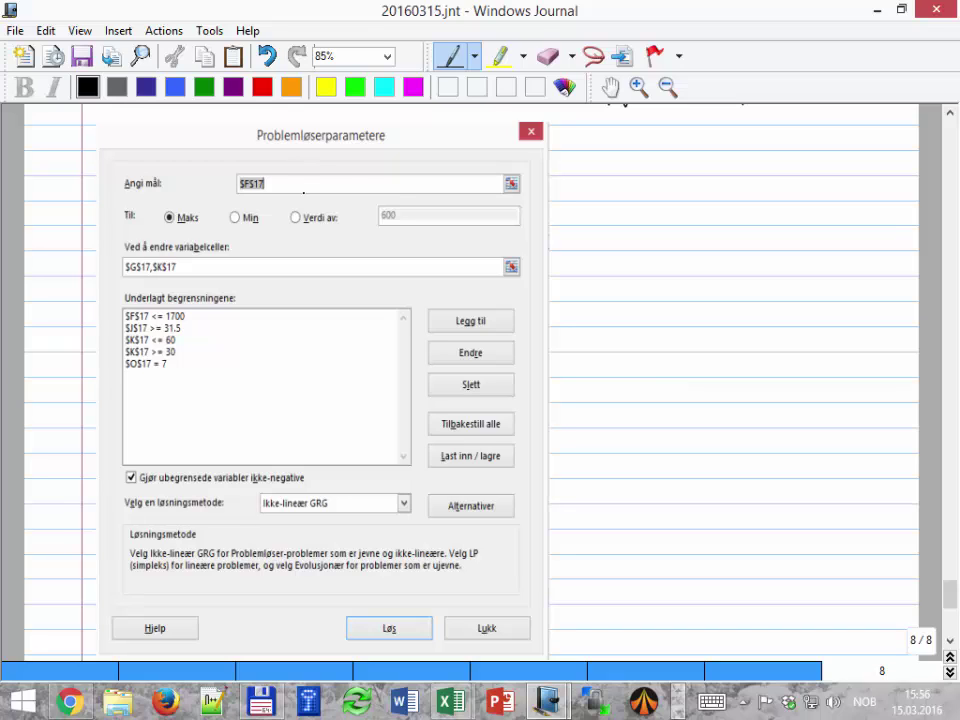
# Annotate the snip's objective as "max liquid rate" and its variable cells G17 and K17 as "Pwf" and "f"
pyautogui.moveTo(305, 192)
pyautogui.mouseDown()
pyautogui.moveTo(415, 163)
pyautogui.moveTo(567, 188)
pyautogui.moveTo(704, 186)
pyautogui.mouseUp()
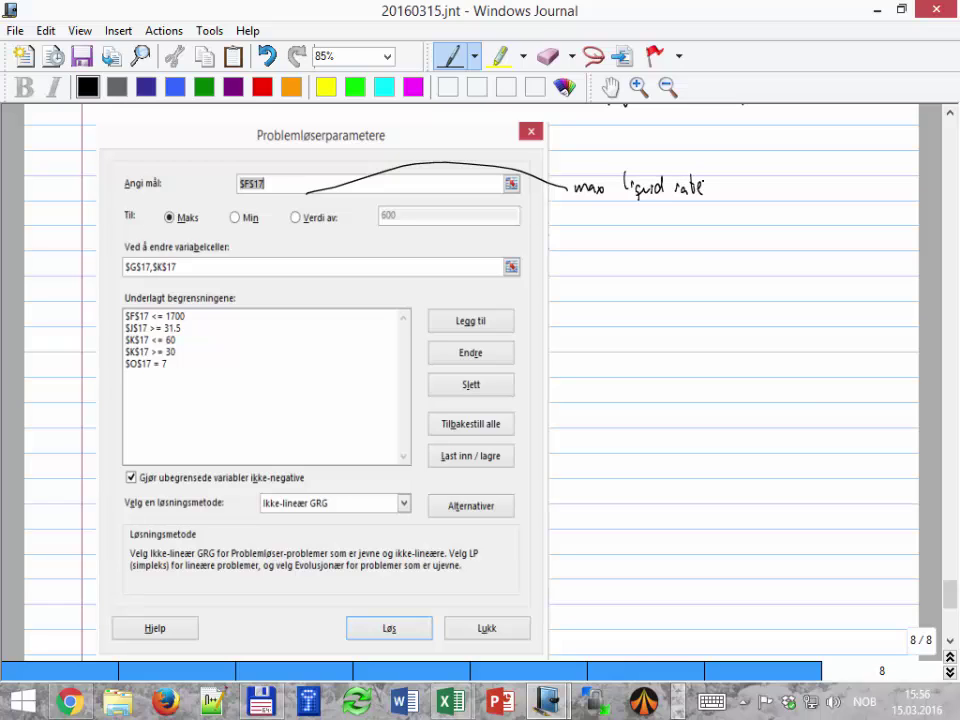
pyautogui.moveTo(135, 282); pyautogui.dragTo(338, 284)
pyautogui.moveTo(336, 280)
pyautogui.mouseDown()
pyautogui.moveTo(337, 293)
pyautogui.moveTo(357, 288)
pyautogui.mouseUp()
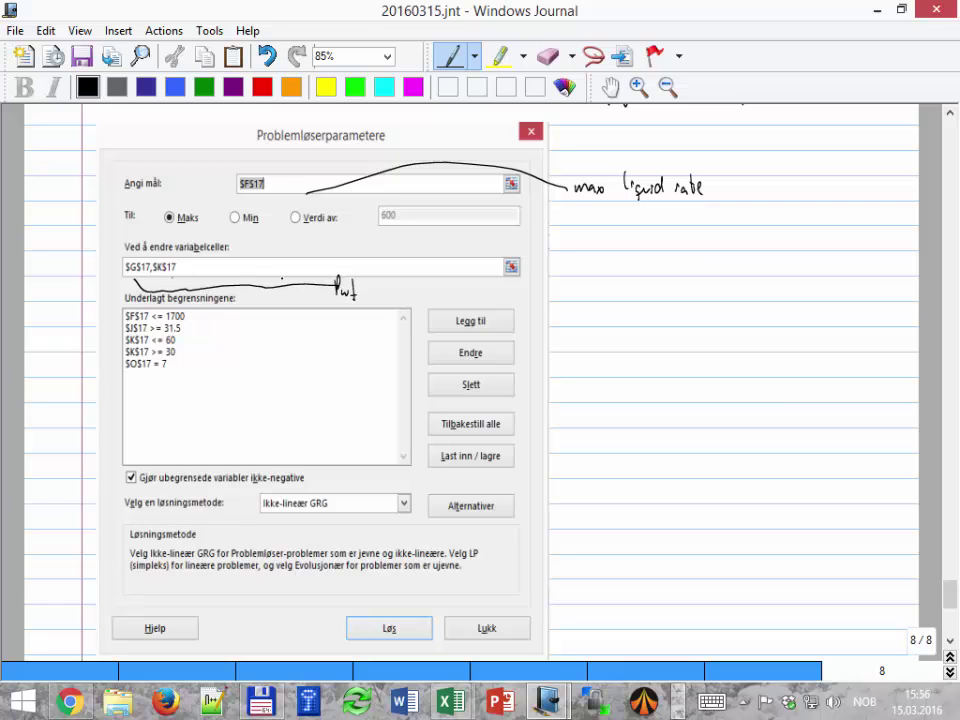
pyautogui.moveTo(183, 266)
pyautogui.mouseDown()
pyautogui.moveTo(279, 257)
pyautogui.moveTo(284, 247)
pyautogui.mouseUp()
# Draw a leader from the F17 constraint and handwrite "q ≤ 1700 Sm³/d" beside it
pyautogui.moveTo(193, 316)
pyautogui.mouseDown()
pyautogui.moveTo(268, 336)
pyautogui.moveTo(267, 347)
pyautogui.moveTo(306, 346)
pyautogui.mouseUp()
pyautogui.moveTo(314, 335); pyautogui.dragTo(314, 336)
pyautogui.moveTo(321, 339); pyautogui.dragTo(357, 338)
pyautogui.moveTo(364, 331); pyautogui.dragTo(358, 346)
pyautogui.moveTo(368, 340)
pyautogui.mouseDown()
pyautogui.moveTo(370, 332)
pyautogui.moveTo(371, 346)
pyautogui.mouseUp()
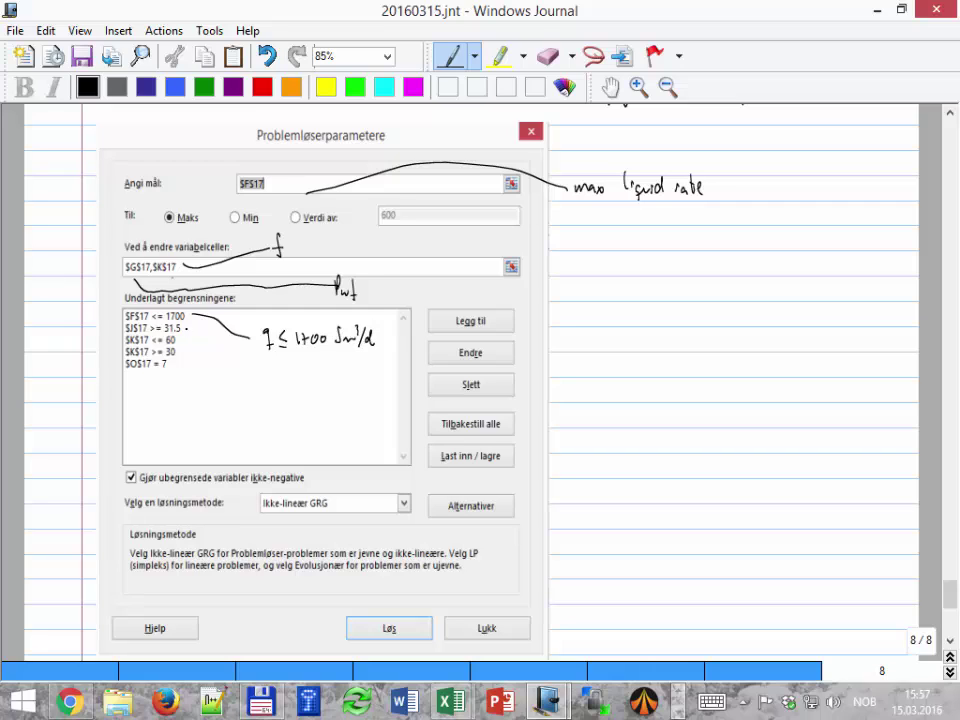
# Draw a leader from the J17 constraint and handwrite "Psuc ≥ 31.5 bara" below the rate note
pyautogui.moveTo(187, 329); pyautogui.dragTo(253, 388)
pyautogui.moveTo(253, 371); pyautogui.dragTo(265, 384)
pyautogui.moveTo(272, 376); pyautogui.dragTo(364, 384)
pyautogui.click(294, 380)
pyautogui.moveTo(366, 376); pyautogui.dragTo(379, 383)
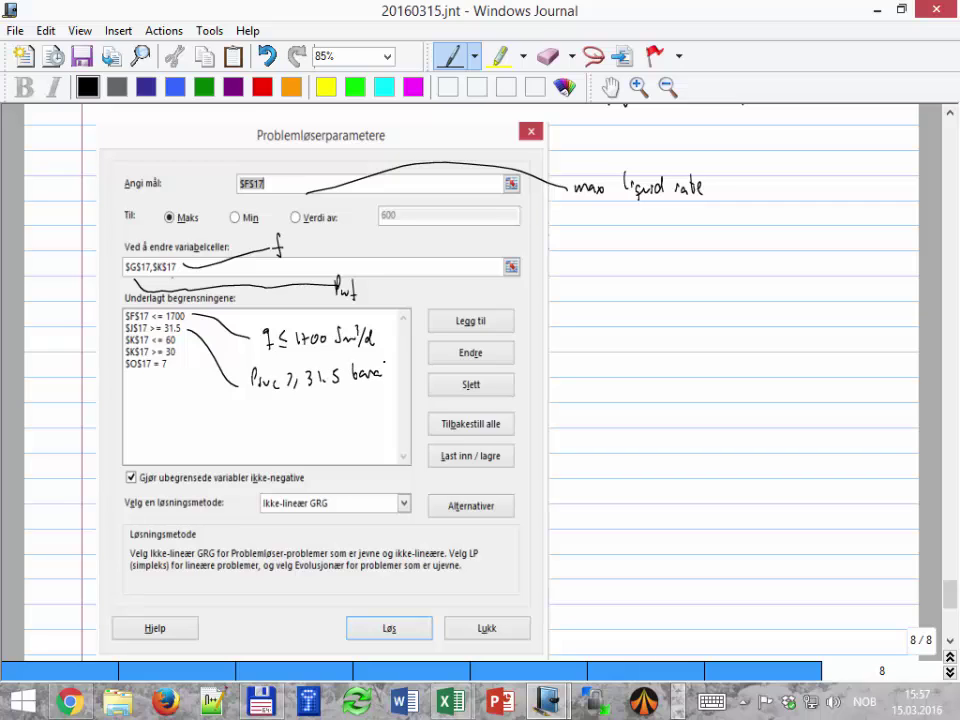
# Draw a leader from the K17 constraints and handwrite "60 ≥ f ≥ 30" as their note
pyautogui.moveTo(186, 341)
pyautogui.mouseDown()
pyautogui.moveTo(243, 420)
pyautogui.moveTo(266, 430)
pyautogui.moveTo(285, 420)
pyautogui.mouseUp()
pyautogui.click(281, 410)
pyautogui.click(253, 420)
pyautogui.moveTo(292, 416); pyautogui.dragTo(315, 408)
pyautogui.click(171, 373)
pyautogui.moveTo(246, 410)
pyautogui.mouseDown()
pyautogui.moveTo(244, 421)
pyautogui.moveTo(252, 413)
pyautogui.moveTo(256, 425)
pyautogui.mouseUp()
# Draw a leader from the O17 constraint, handwrite "Pwh = 7 bara", and underline that constraint
pyautogui.moveTo(172, 372)
pyautogui.mouseDown()
pyautogui.moveTo(205, 430)
pyautogui.moveTo(246, 458)
pyautogui.mouseUp()
pyautogui.moveTo(249, 444); pyautogui.dragTo(283, 450)
pyautogui.click(275, 453)
pyautogui.moveTo(275, 455); pyautogui.dragTo(324, 456)
pyautogui.moveTo(325, 449); pyautogui.dragTo(338, 456)
pyautogui.click(341, 455)
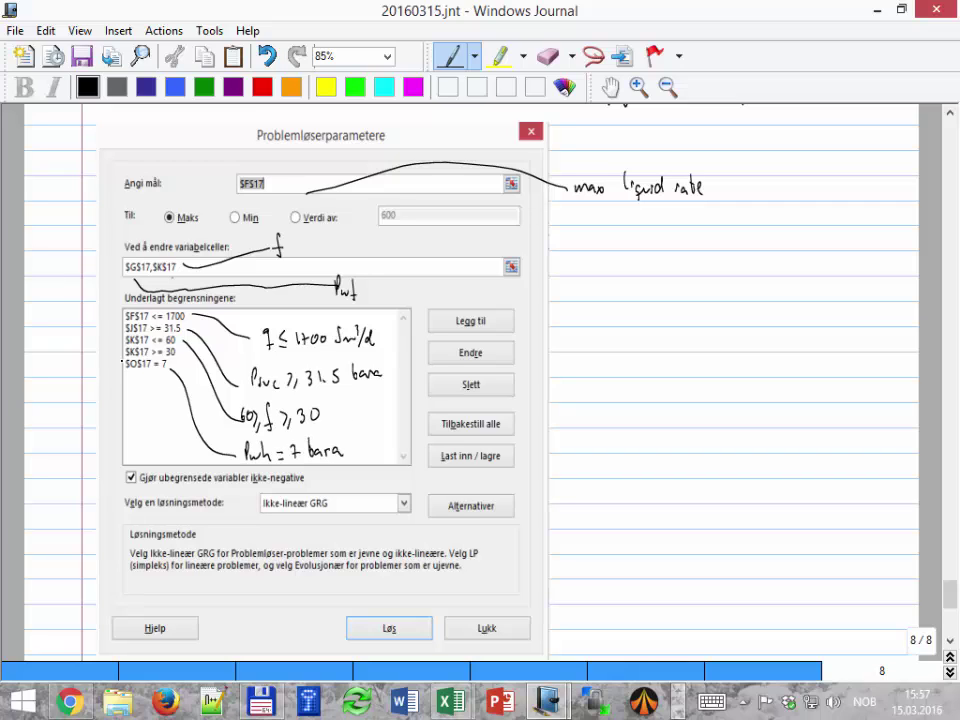
pyautogui.moveTo(124, 374); pyautogui.dragTo(172, 376)
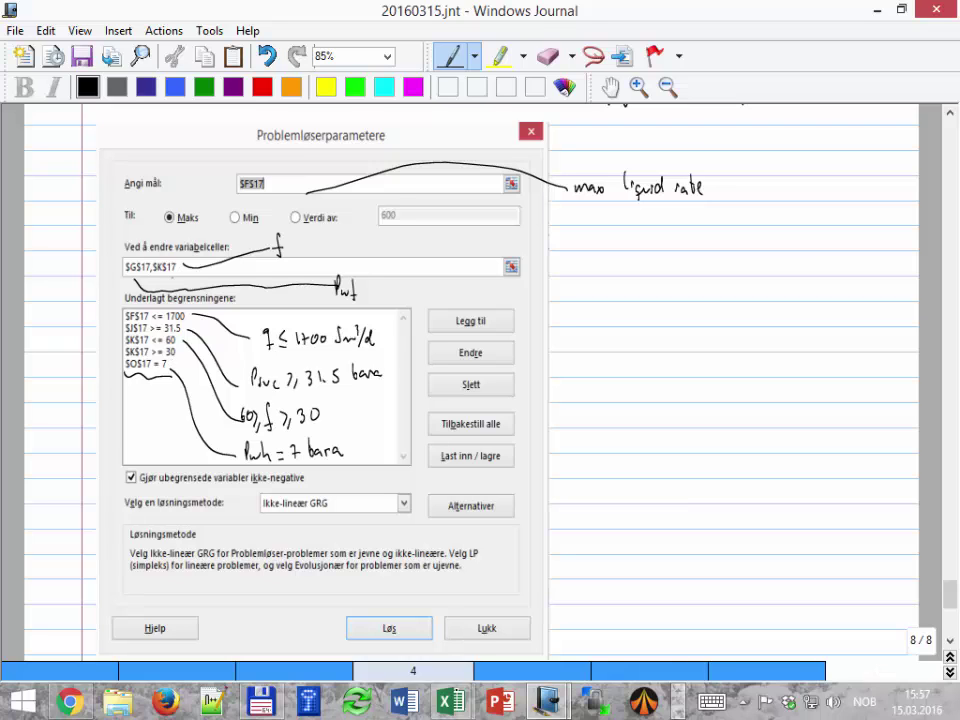
# Switch back to the Excel workbook, close the Solver dialog, and set the pump frequency in K17 to 60
pyautogui.moveTo(451, 703)
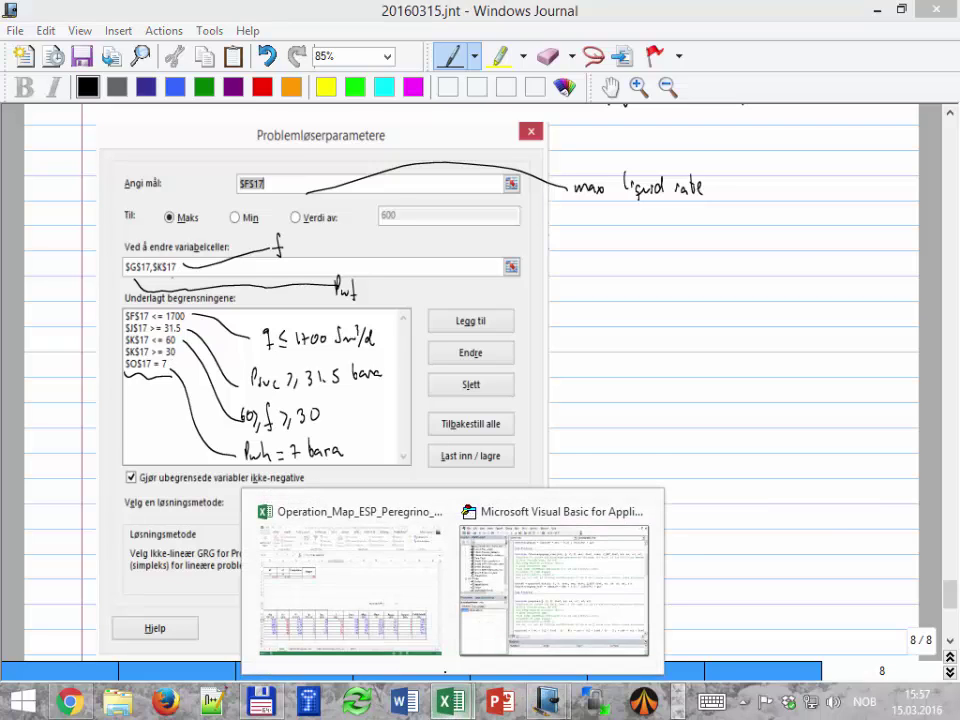
pyautogui.click(354, 575)
pyautogui.click(878, 583)
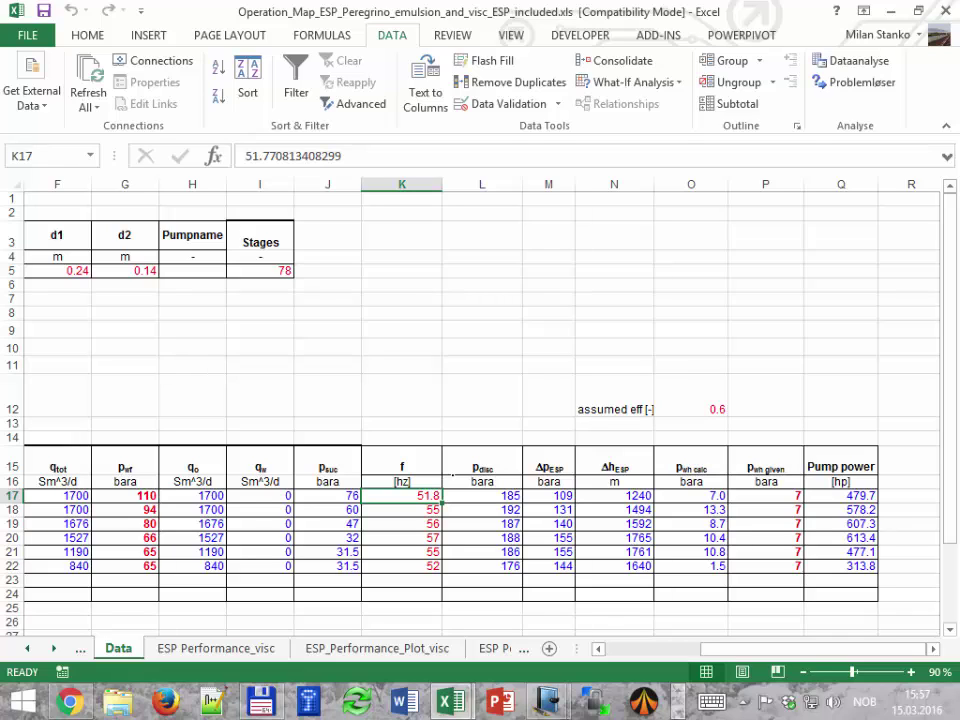
pyautogui.write('60')
pyautogui.press('Return')
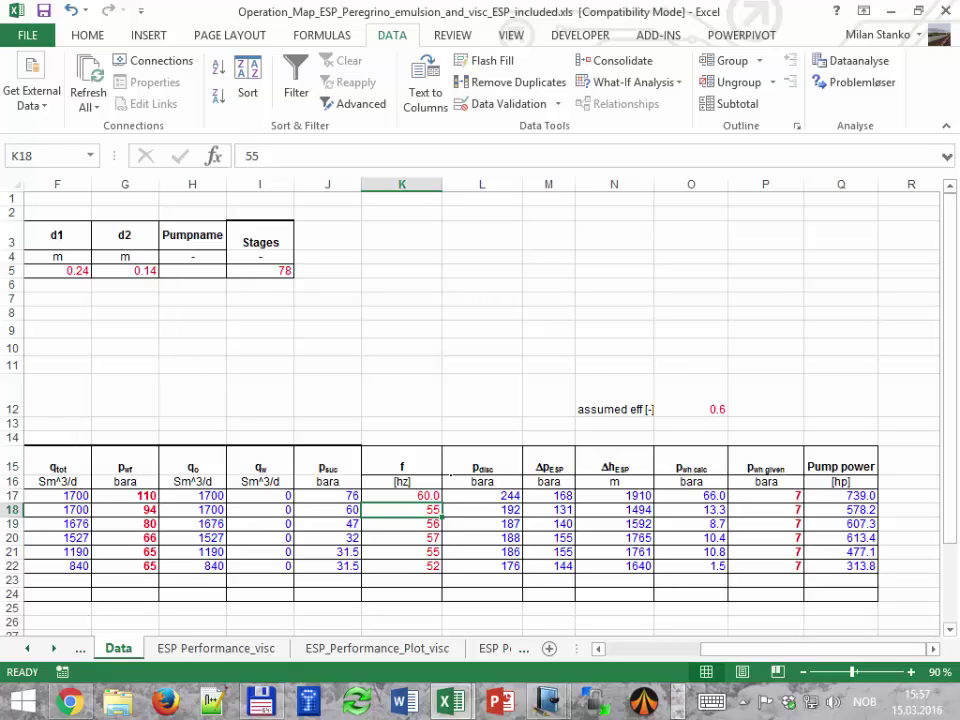
# Set Solver to bring the calculated wellhead pressure in O17 to a value of 7 by changing only G17
pyautogui.click(858, 82)
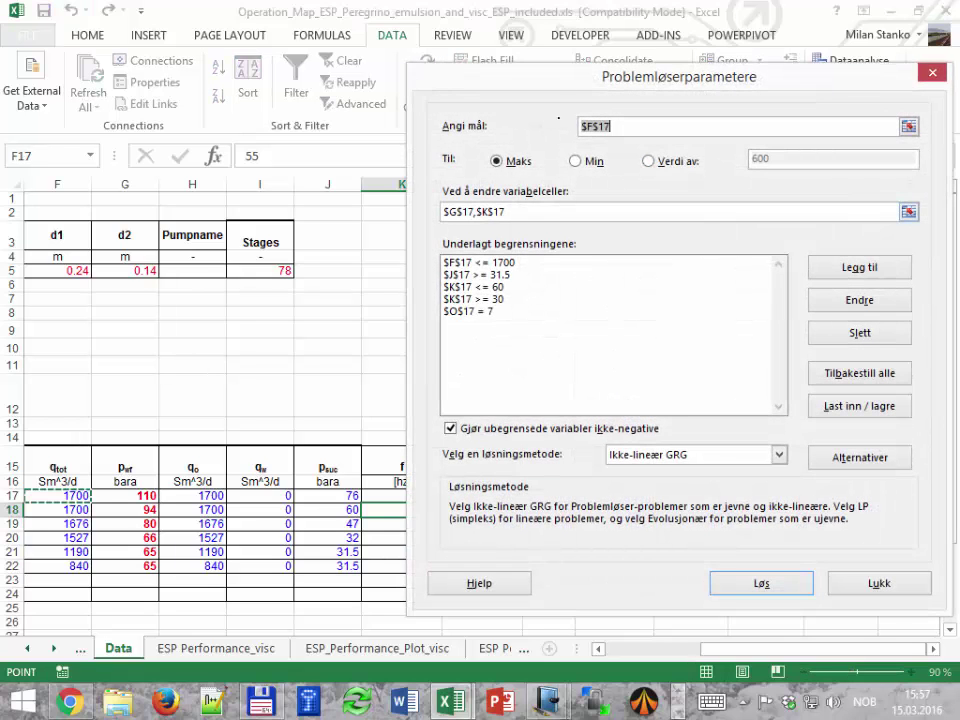
pyautogui.moveTo(577, 76); pyautogui.dragTo(225, 31)
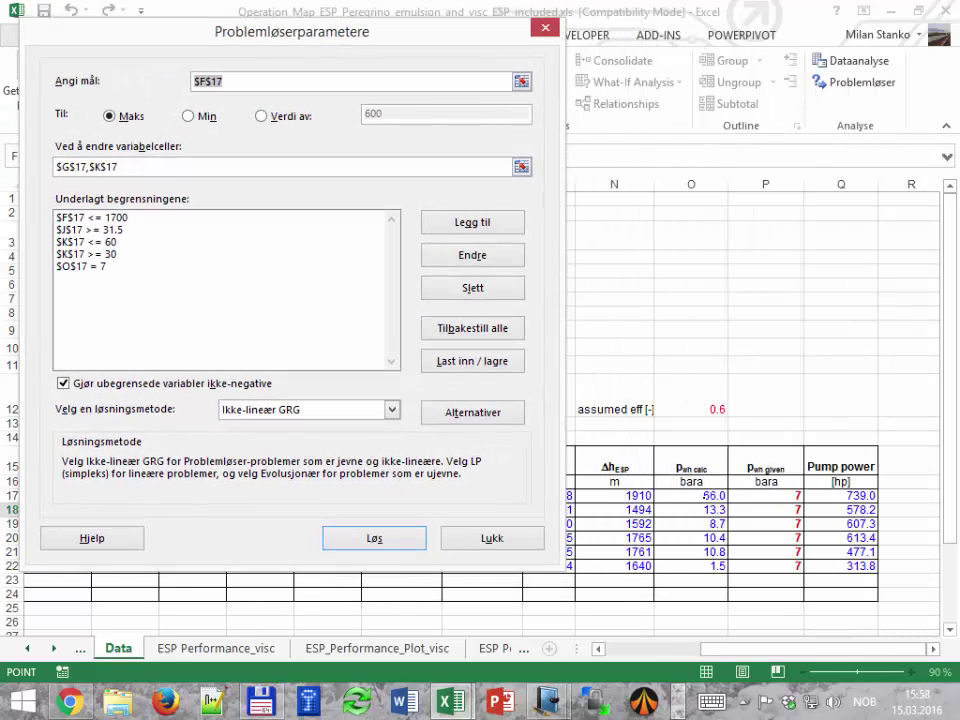
pyautogui.click(690, 495)
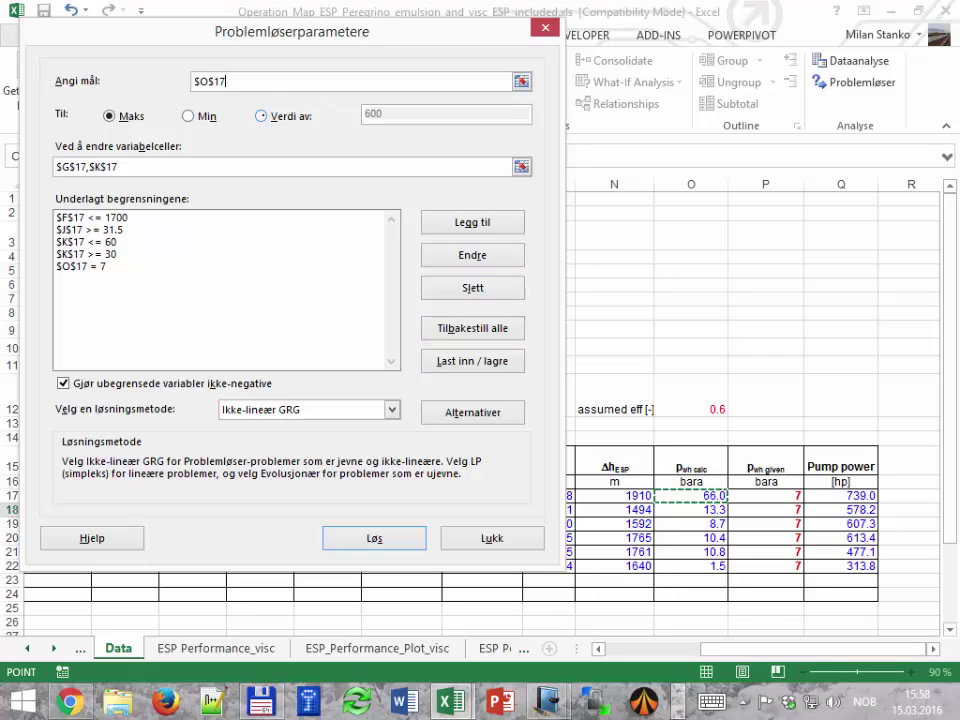
pyautogui.click(261, 116)
pyautogui.doubleClick(372, 113)
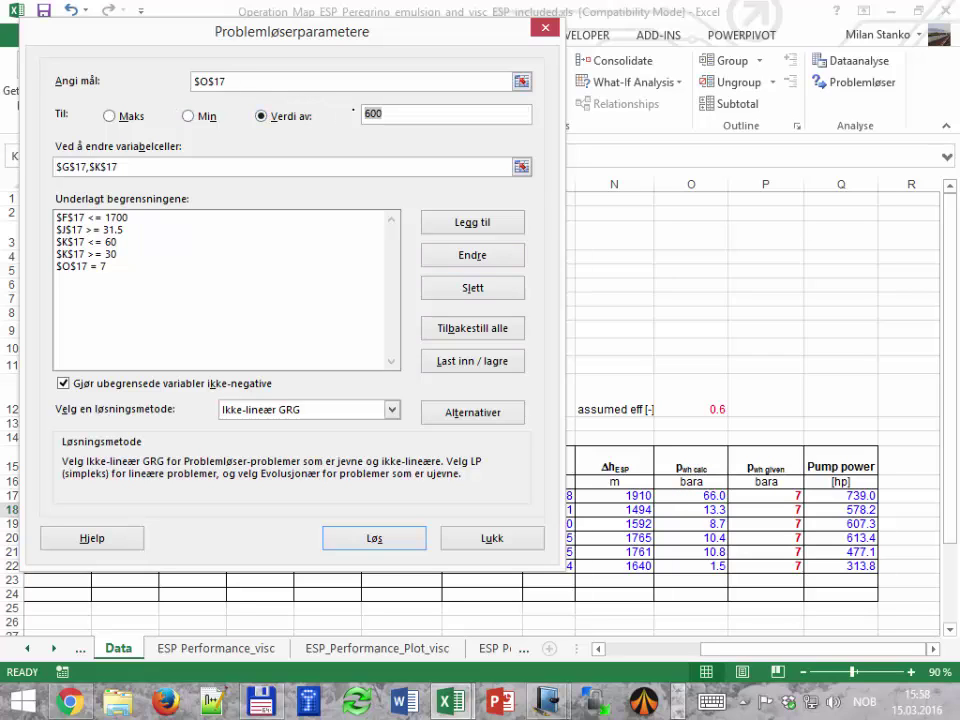
pyautogui.write('7')
pyautogui.moveTo(120, 167); pyautogui.dragTo(87, 167)
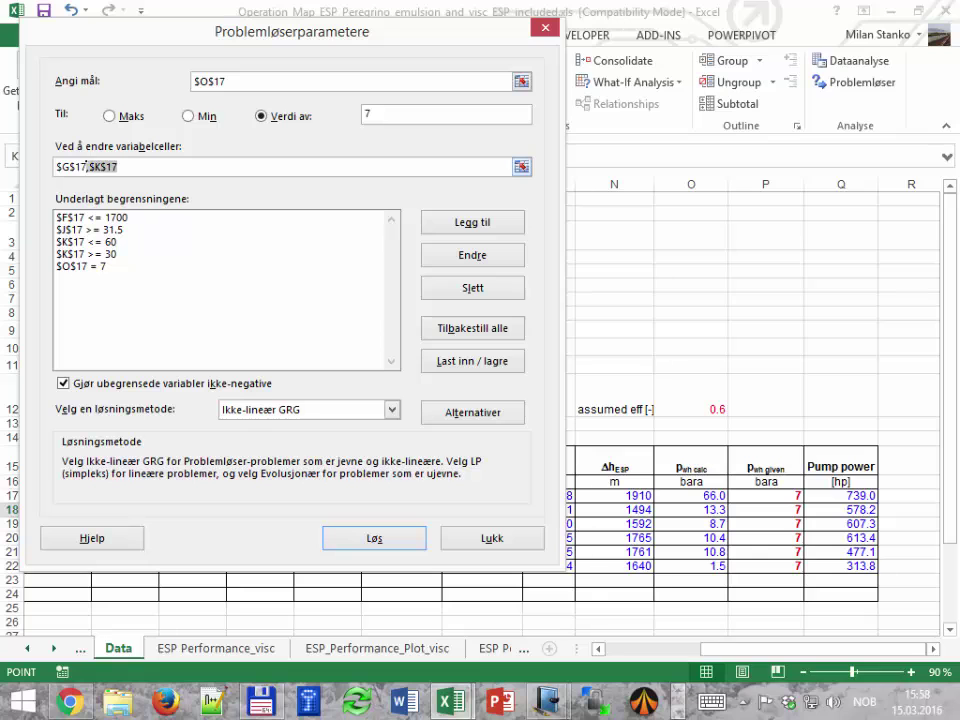
pyautogui.press('BackSpace')
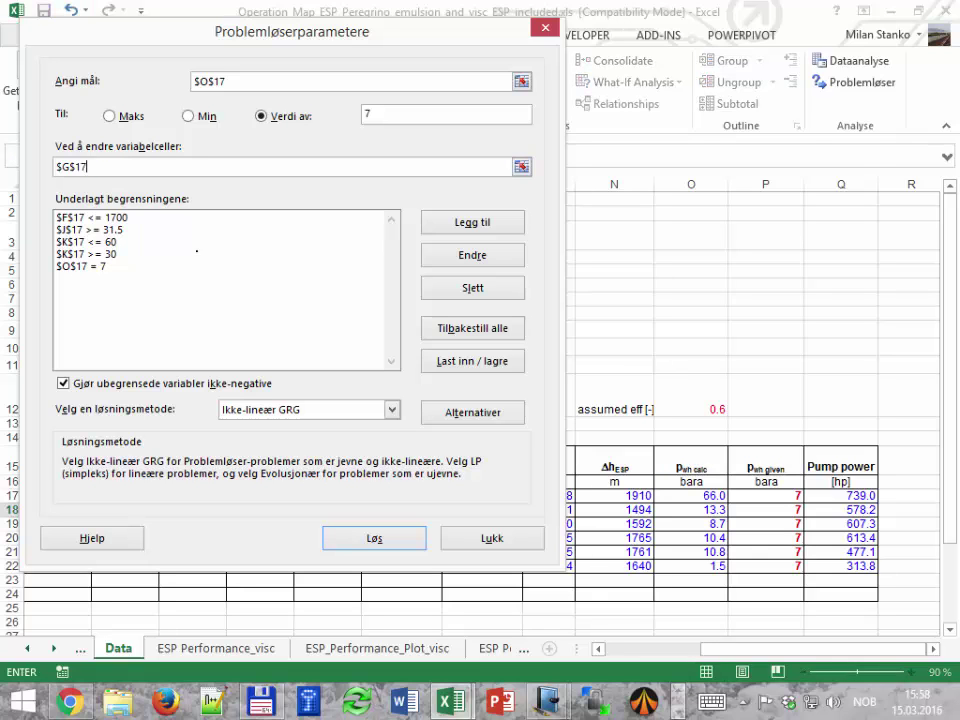
# Delete all the Solver constraints, solve for the flowing pressure, and keep the solution
pyautogui.click(100, 217)
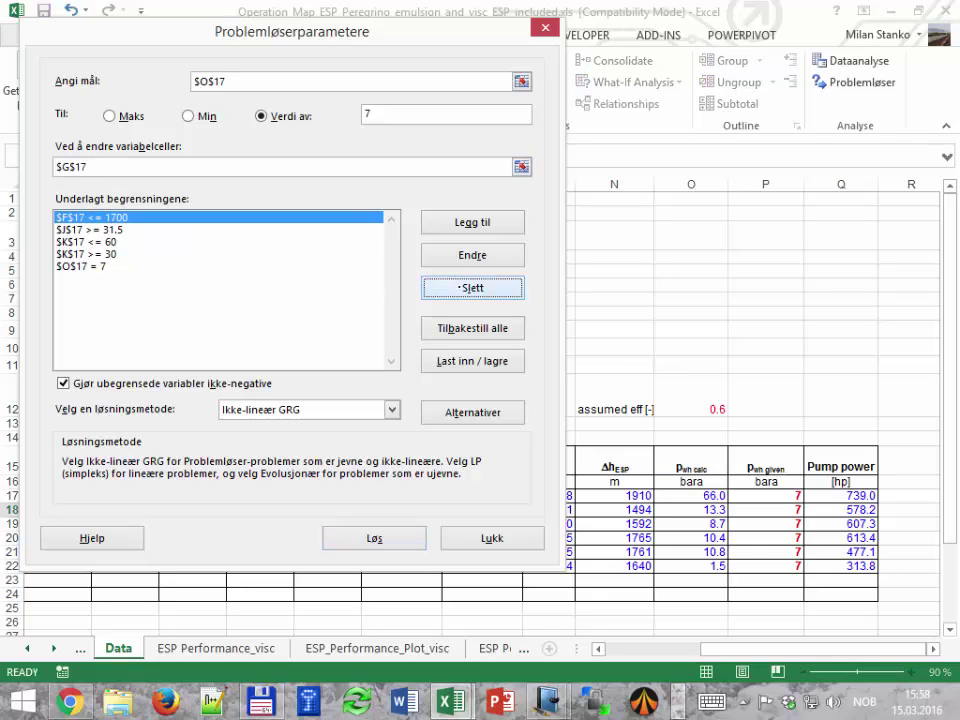
pyautogui.click(449, 286)
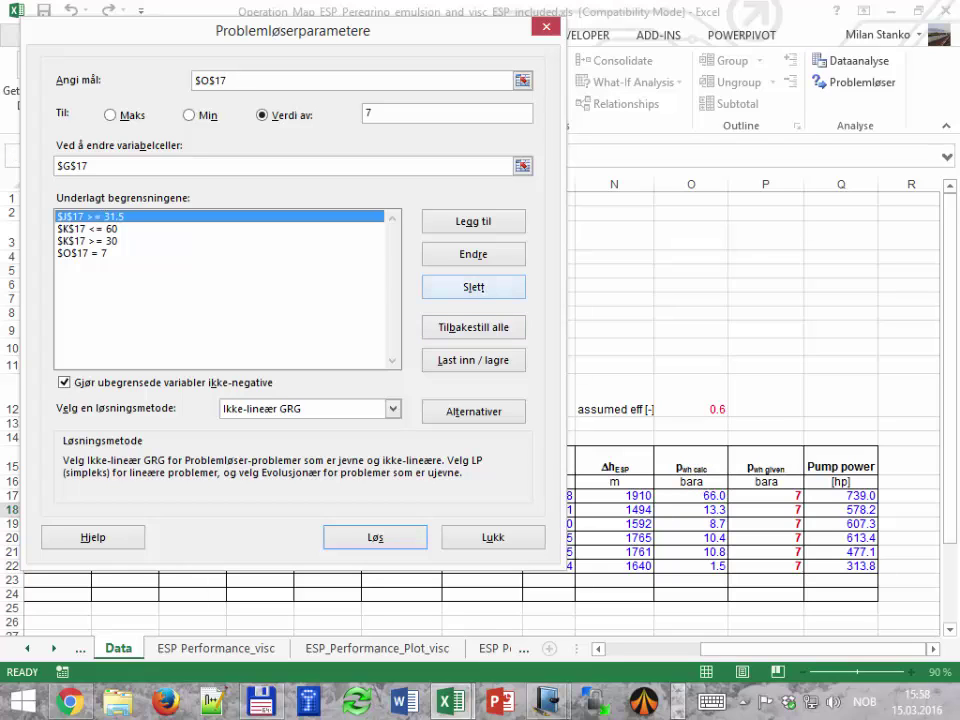
pyautogui.click(478, 291)
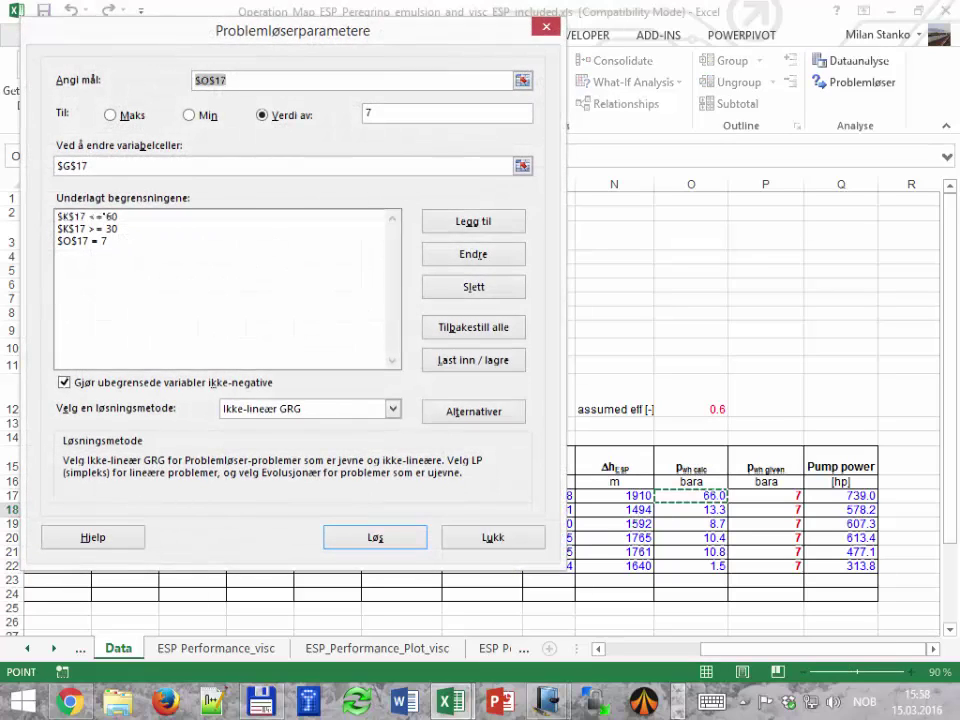
pyautogui.click(480, 292)
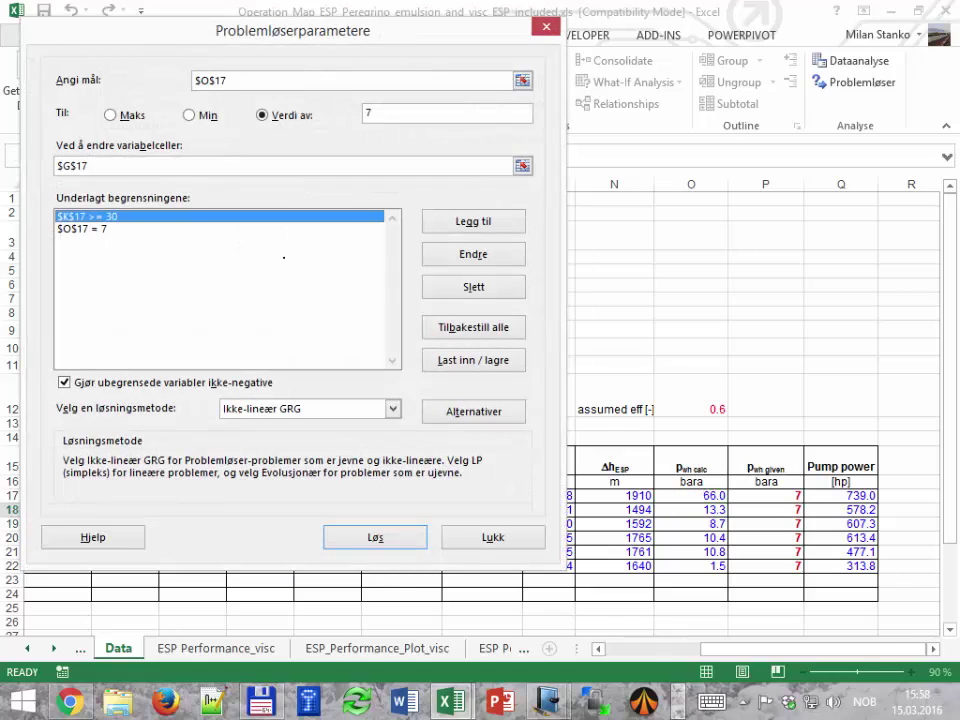
pyautogui.click(464, 292)
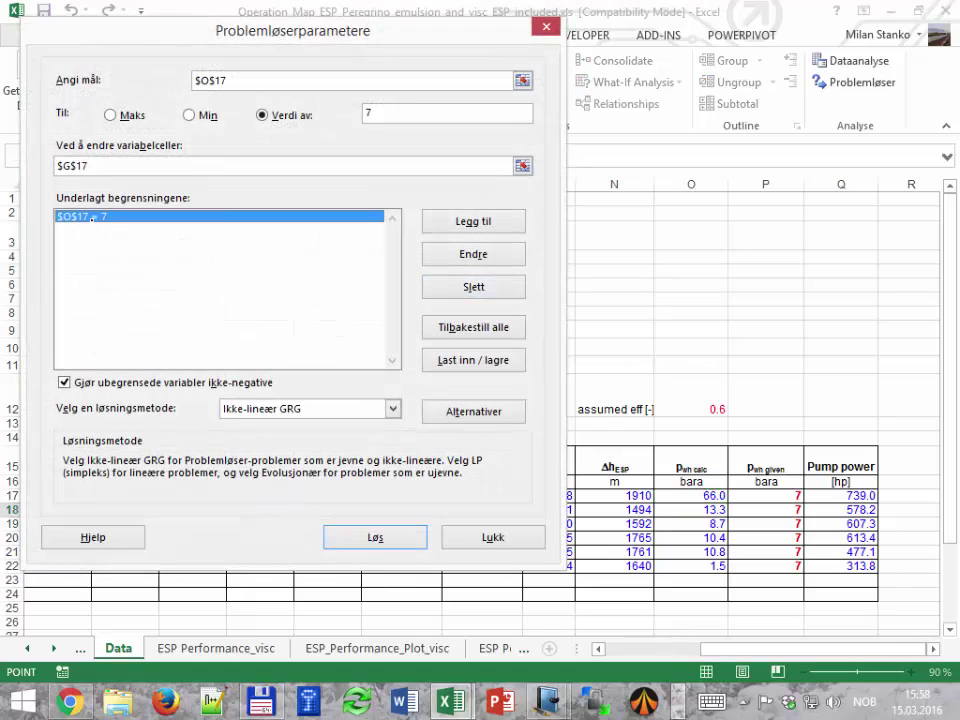
pyautogui.click(464, 290)
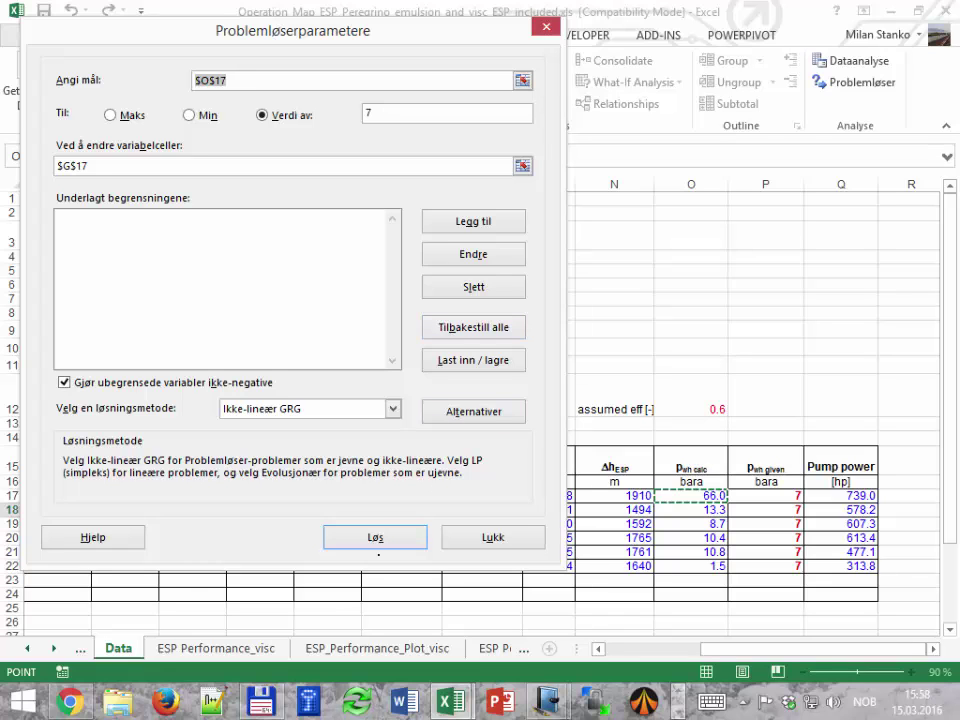
pyautogui.click(376, 538)
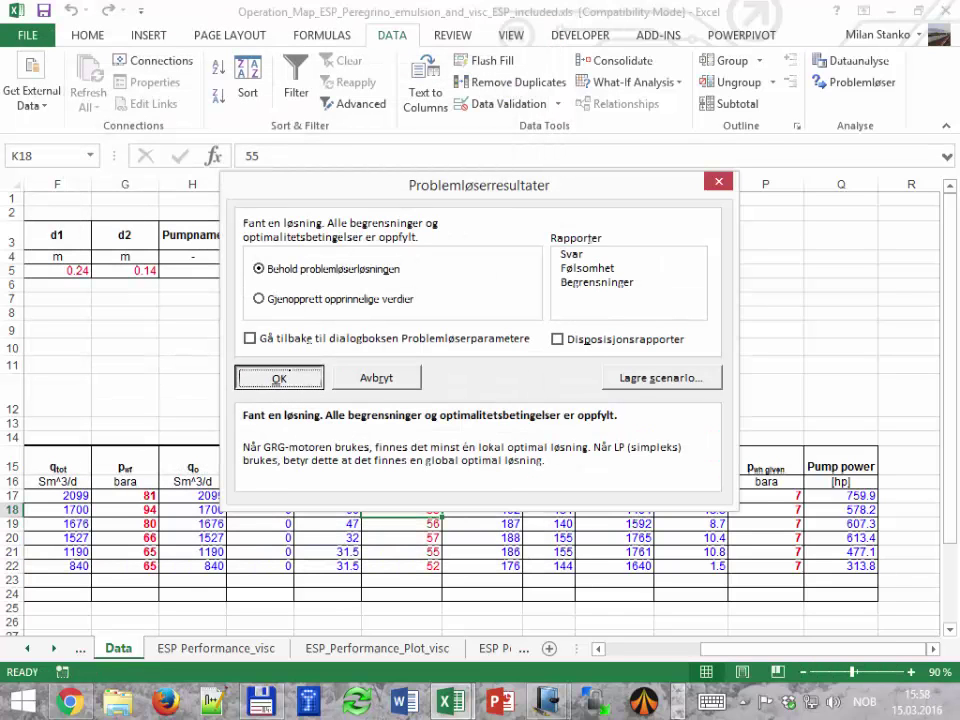
pyautogui.click(278, 377)
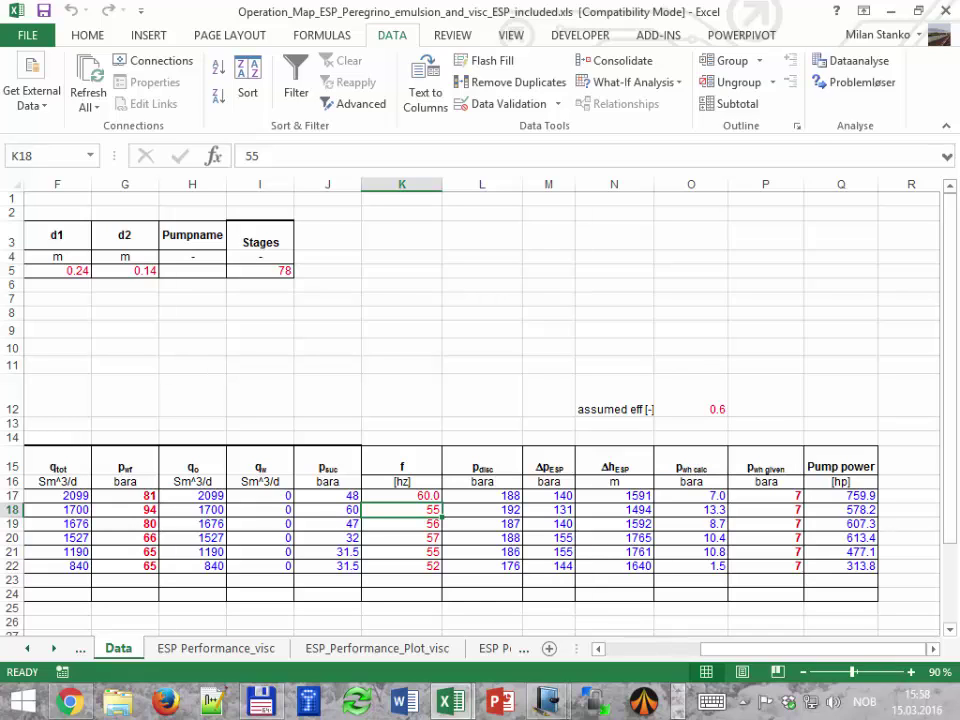
# Inspect row 17's pump frequency, flowing bottomhole pressure and pump power formula on the Data sheet
pyautogui.moveTo(546, 700)
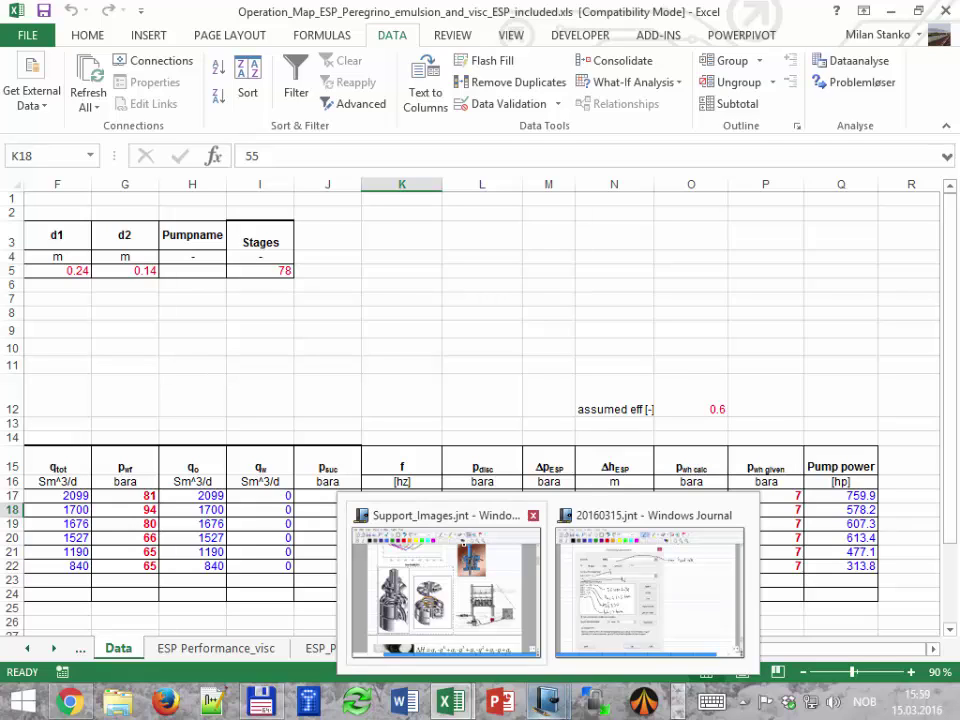
pyautogui.click(401, 495)
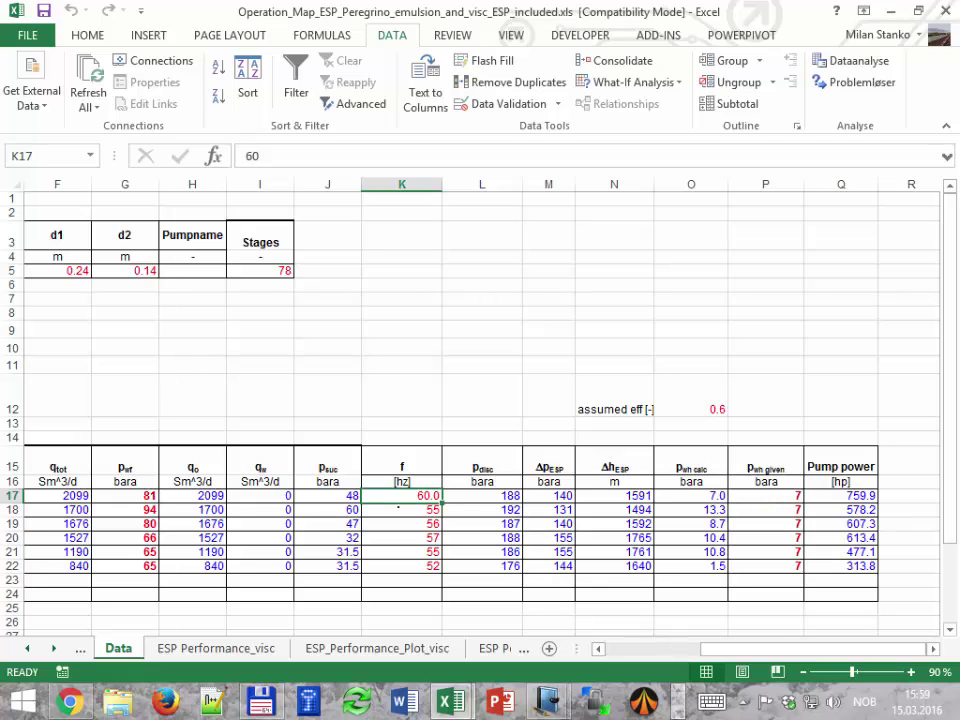
pyautogui.click(129, 494)
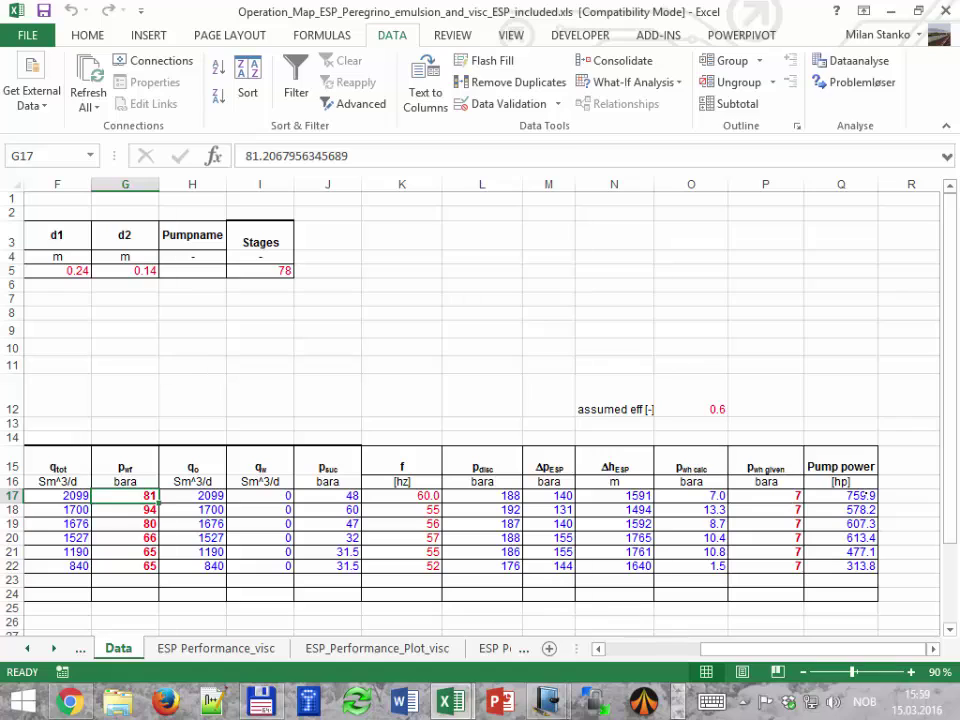
pyautogui.click(866, 495)
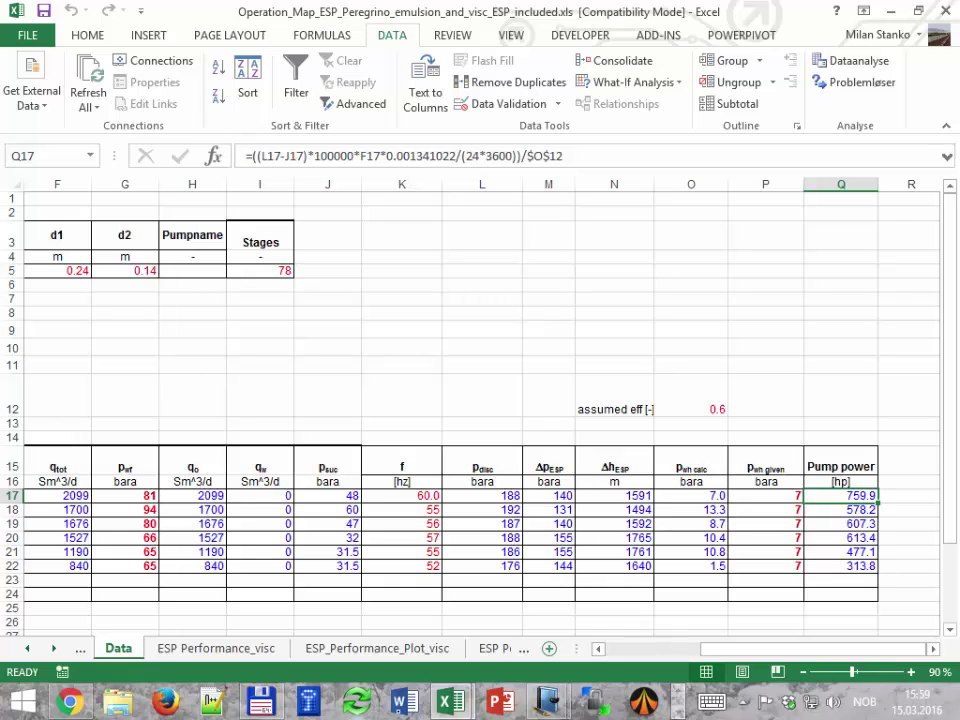
# Switch to the 20160315 journal and sketch an efficiency η versus rate q curve beside the Solver screenshot, with a dashed line at its peak
pyautogui.moveTo(548, 700)
pyautogui.click(619, 579)
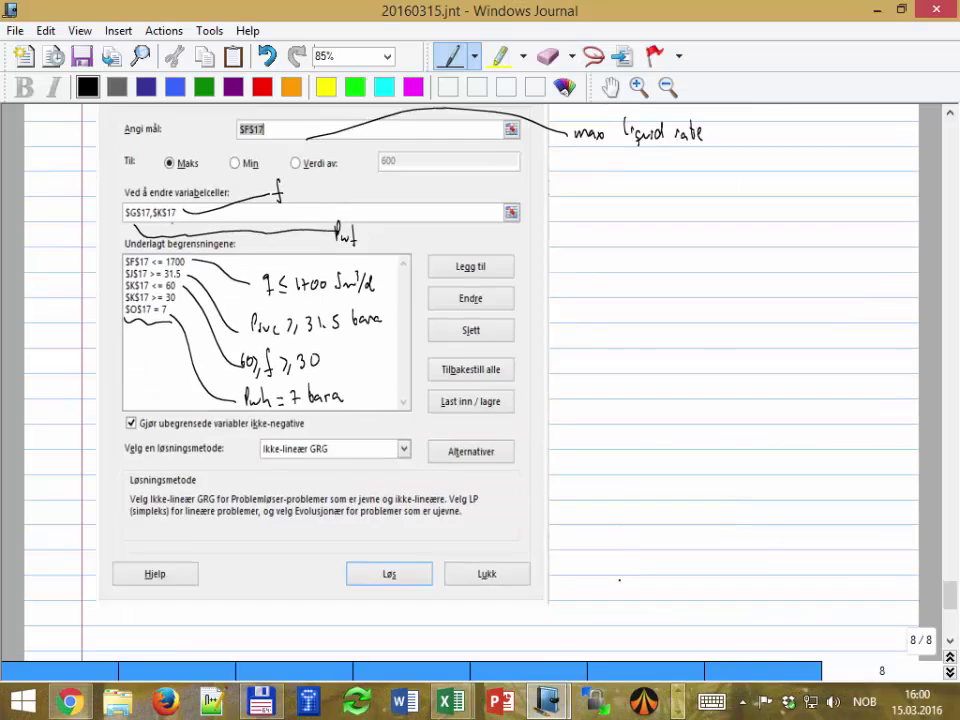
pyautogui.moveTo(621, 172)
pyautogui.mouseDown()
pyautogui.moveTo(624, 316)
pyautogui.moveTo(625, 181)
pyautogui.moveTo(604, 210)
pyautogui.mouseUp()
pyautogui.moveTo(626, 317)
pyautogui.mouseDown()
pyautogui.moveTo(777, 307)
pyautogui.moveTo(793, 337)
pyautogui.mouseUp()
pyautogui.moveTo(626, 271)
pyautogui.mouseDown()
pyautogui.moveTo(664, 224)
pyautogui.moveTo(716, 193)
pyautogui.moveTo(782, 250)
pyautogui.mouseUp()
pyautogui.click(669, 212)
pyautogui.moveTo(703, 193); pyautogui.dragTo(703, 205)
pyautogui.click(705, 265)
pyautogui.moveTo(704, 218); pyautogui.dragTo(708, 313)
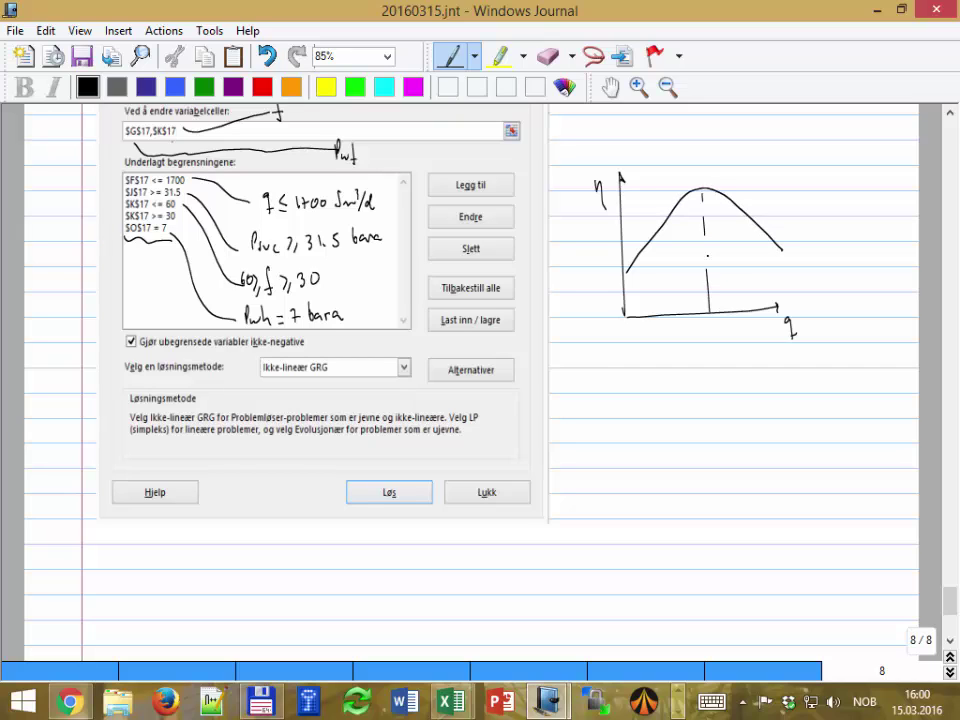
# Mark small circles as data points along the η–q efficiency curve
pyautogui.moveTo(640, 253); pyautogui.dragTo(642, 252)
pyautogui.moveTo(657, 233)
pyautogui.mouseDown()
pyautogui.moveTo(696, 189)
pyautogui.moveTo(728, 195)
pyautogui.mouseUp()
pyautogui.moveTo(737, 211); pyautogui.dragTo(761, 226)
# Handwrite the polynomial "η = a4 q^4 + a3 q^3" beside the efficiency curve
pyautogui.moveTo(777, 162); pyautogui.dragTo(787, 188)
pyautogui.moveTo(794, 175)
pyautogui.mouseDown()
pyautogui.moveTo(843, 189)
pyautogui.moveTo(857, 163)
pyautogui.moveTo(866, 176)
pyautogui.mouseUp()
pyautogui.click(813, 172)
pyautogui.click(851, 166)
pyautogui.moveTo(862, 171); pyautogui.dragTo(862, 183)
pyautogui.moveTo(870, 172); pyautogui.dragTo(879, 186)
pyautogui.moveTo(889, 171)
pyautogui.mouseDown()
pyautogui.moveTo(887, 186)
pyautogui.moveTo(898, 181)
pyautogui.mouseUp()
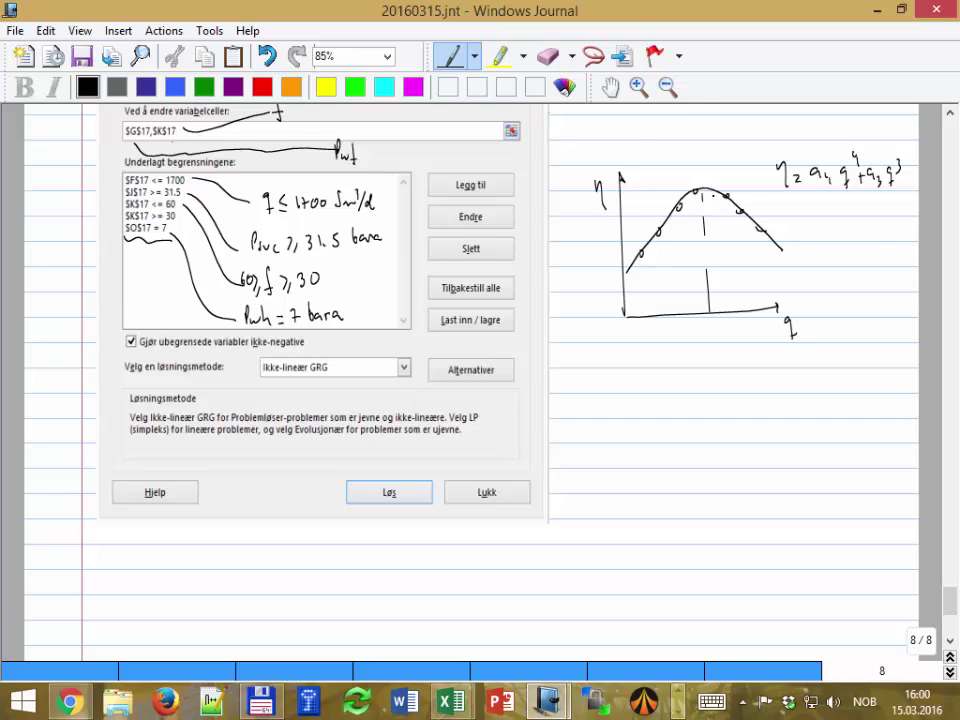
# Handwrite the heading "Case 1: finding f to get a certain rate and honouring operational constraints" above the Solver screenshot
pyautogui.scroll(2, 480, 380)
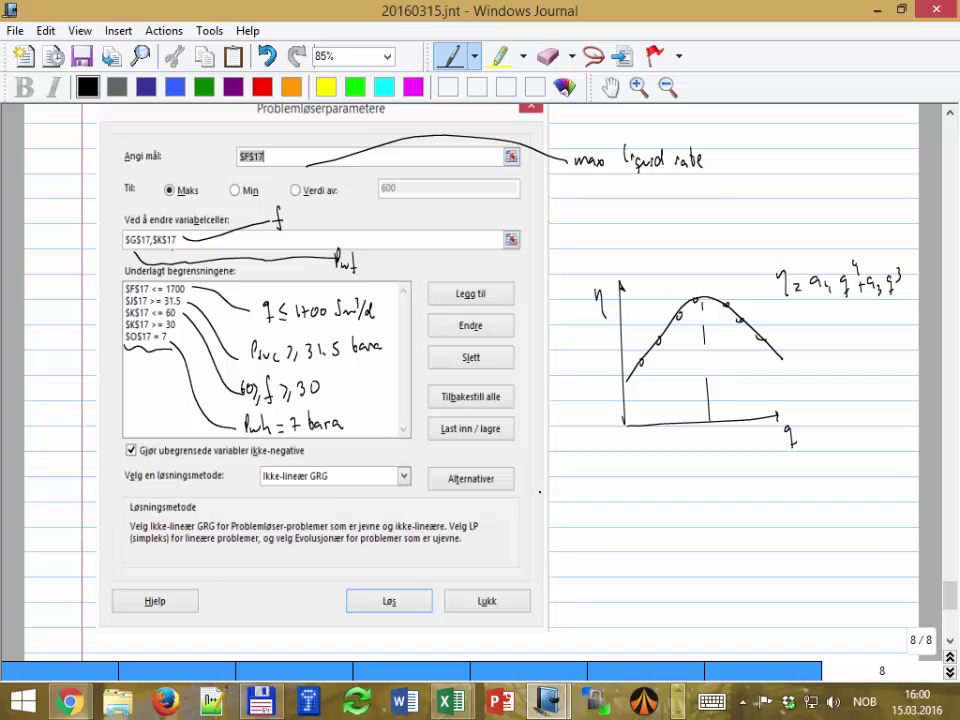
pyautogui.scroll(3, 480, 380)
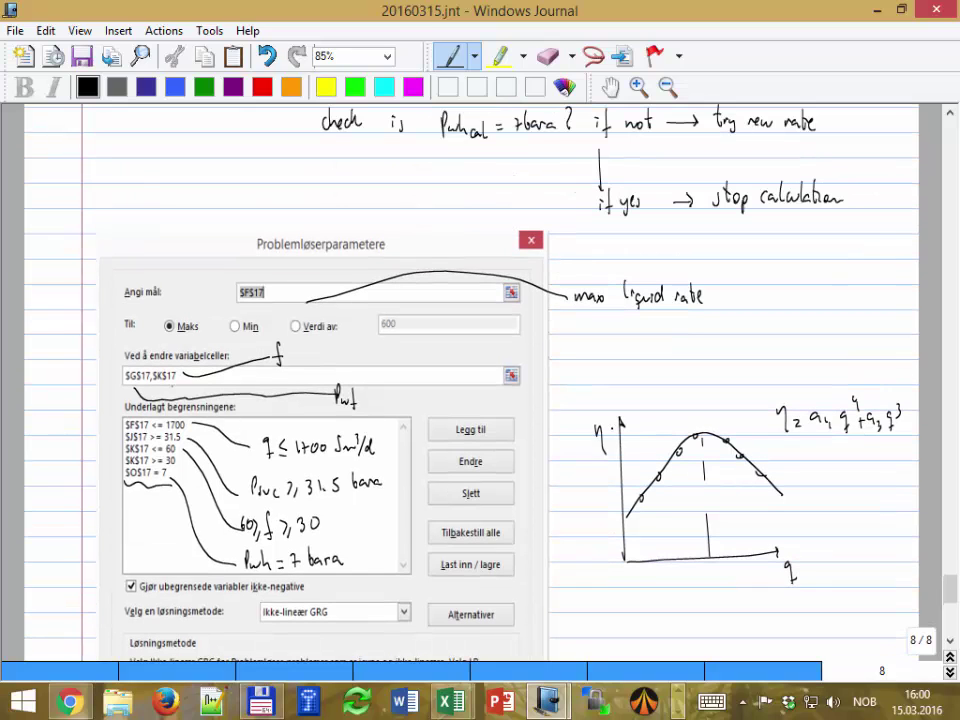
pyautogui.moveTo(130, 168)
pyautogui.mouseDown()
pyautogui.moveTo(129, 190)
pyautogui.moveTo(170, 186)
pyautogui.moveTo(163, 201)
pyautogui.moveTo(190, 200)
pyautogui.moveTo(200, 186)
pyautogui.moveTo(219, 192)
pyautogui.moveTo(227, 180)
pyautogui.mouseUp()
pyautogui.moveTo(236, 182)
pyautogui.mouseDown()
pyautogui.moveTo(246, 201)
pyautogui.moveTo(266, 192)
pyautogui.mouseUp()
pyautogui.moveTo(260, 181)
pyautogui.mouseDown()
pyautogui.moveTo(304, 193)
pyautogui.moveTo(340, 182)
pyautogui.moveTo(392, 193)
pyautogui.mouseUp()
pyautogui.moveTo(386, 183); pyautogui.dragTo(423, 192)
pyautogui.moveTo(425, 189); pyautogui.dragTo(527, 190)
pyautogui.moveTo(528, 186); pyautogui.dragTo(532, 204)
pyautogui.moveTo(164, 212)
pyautogui.mouseDown()
pyautogui.moveTo(158, 221)
pyautogui.moveTo(249, 222)
pyautogui.mouseUp()
pyautogui.moveTo(76, 218)
pyautogui.mouseDown()
pyautogui.moveTo(157, 224)
pyautogui.moveTo(147, 212)
pyautogui.mouseUp()
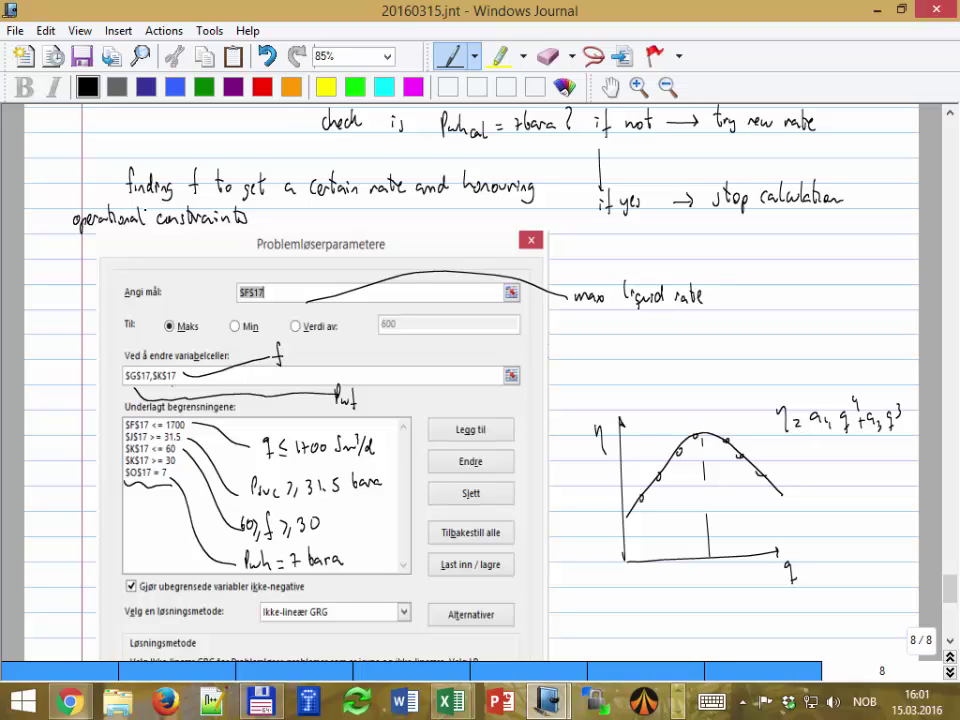
pyautogui.moveTo(54, 178)
pyautogui.mouseDown()
pyautogui.moveTo(50, 194)
pyautogui.moveTo(88, 194)
pyautogui.mouseUp()
pyautogui.click(97, 186)
pyautogui.click(97, 192)
# Handwrite the heading "Case 2 fixing f, find rate" below the Solver screenshot
pyautogui.scroll(-10, 97, 200)
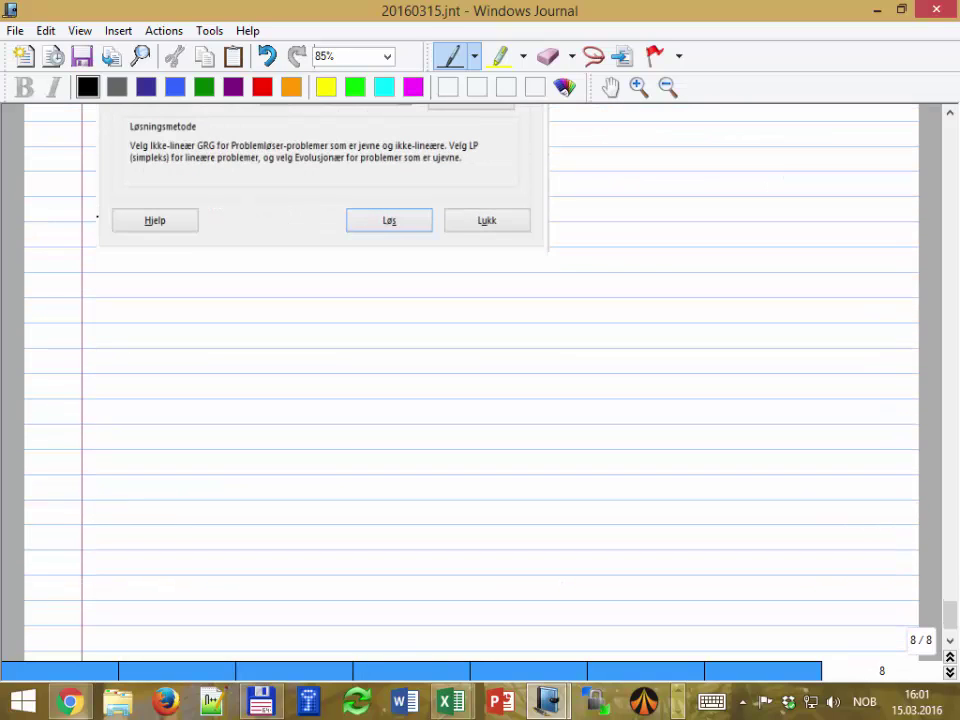
pyautogui.moveTo(76, 283)
pyautogui.mouseDown()
pyautogui.moveTo(70, 297)
pyautogui.moveTo(100, 296)
pyautogui.mouseUp()
pyautogui.moveTo(106, 286); pyautogui.dragTo(112, 296)
pyautogui.click(115, 292)
pyautogui.moveTo(158, 266); pyautogui.dragTo(157, 294)
pyautogui.moveTo(153, 279); pyautogui.dragTo(163, 279)
pyautogui.moveTo(166, 283); pyautogui.dragTo(176, 292)
pyautogui.moveTo(176, 284)
pyautogui.mouseDown()
pyautogui.moveTo(168, 292)
pyautogui.moveTo(190, 292)
pyautogui.moveTo(200, 305)
pyautogui.mouseUp()
pyautogui.click(194, 292)
pyautogui.moveTo(240, 270); pyautogui.dragTo(234, 296)
pyautogui.moveTo(230, 284)
pyautogui.mouseDown()
pyautogui.moveTo(244, 284)
pyautogui.moveTo(244, 312)
pyautogui.mouseUp()
pyautogui.moveTo(278, 274); pyautogui.dragTo(274, 298)
pyautogui.moveTo(270, 285); pyautogui.dragTo(282, 285)
pyautogui.moveTo(283, 287)
pyautogui.mouseDown()
pyautogui.moveTo(298, 304)
pyautogui.moveTo(350, 296)
pyautogui.mouseUp()
pyautogui.click(326, 288)
pyautogui.click(326, 294)
pyautogui.moveTo(344, 286)
pyautogui.mouseDown()
pyautogui.moveTo(362, 296)
pyautogui.moveTo(368, 266)
pyautogui.moveTo(326, 284)
pyautogui.moveTo(449, 293)
pyautogui.mouseUp()
pyautogui.click(366, 290)
# Insert the handwritten word "equilibrium" before "rate" in the Case 2 heading, with "rate" shifted along to make room
pyautogui.click(593, 56)
pyautogui.click(451, 56)
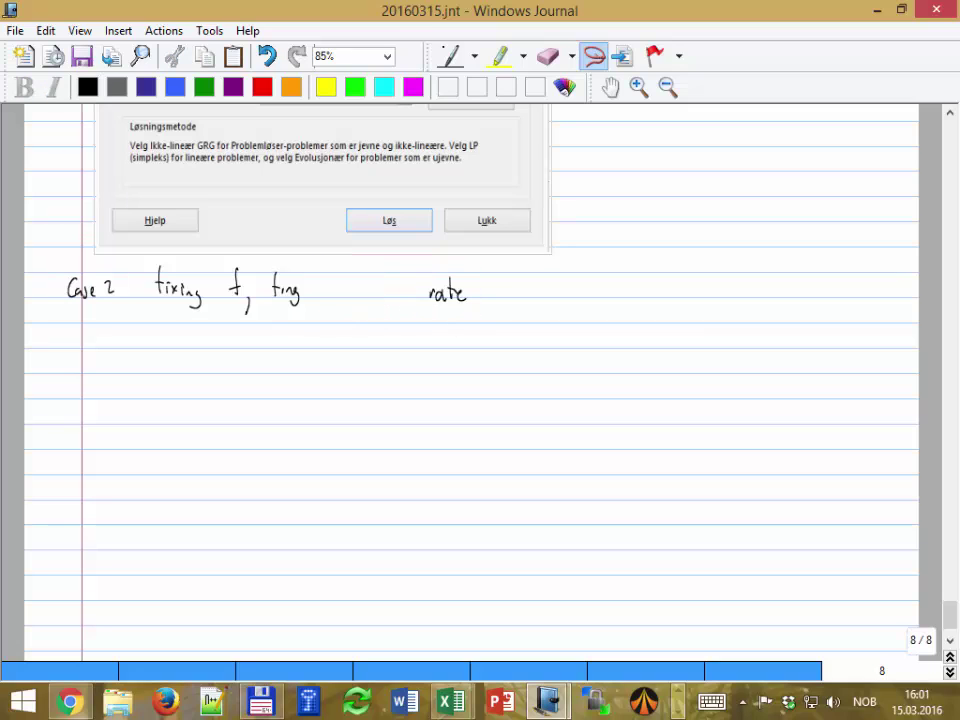
pyautogui.moveTo(320, 290)
pyautogui.mouseDown()
pyautogui.moveTo(331, 302)
pyautogui.moveTo(350, 295)
pyautogui.mouseUp()
pyautogui.moveTo(355, 280); pyautogui.dragTo(360, 295)
pyautogui.moveTo(364, 279)
pyautogui.mouseDown()
pyautogui.moveTo(370, 294)
pyautogui.moveTo(377, 289)
pyautogui.mouseUp()
pyautogui.moveTo(380, 289); pyautogui.dragTo(380, 295)
pyautogui.moveTo(382, 290); pyautogui.dragTo(401, 295)
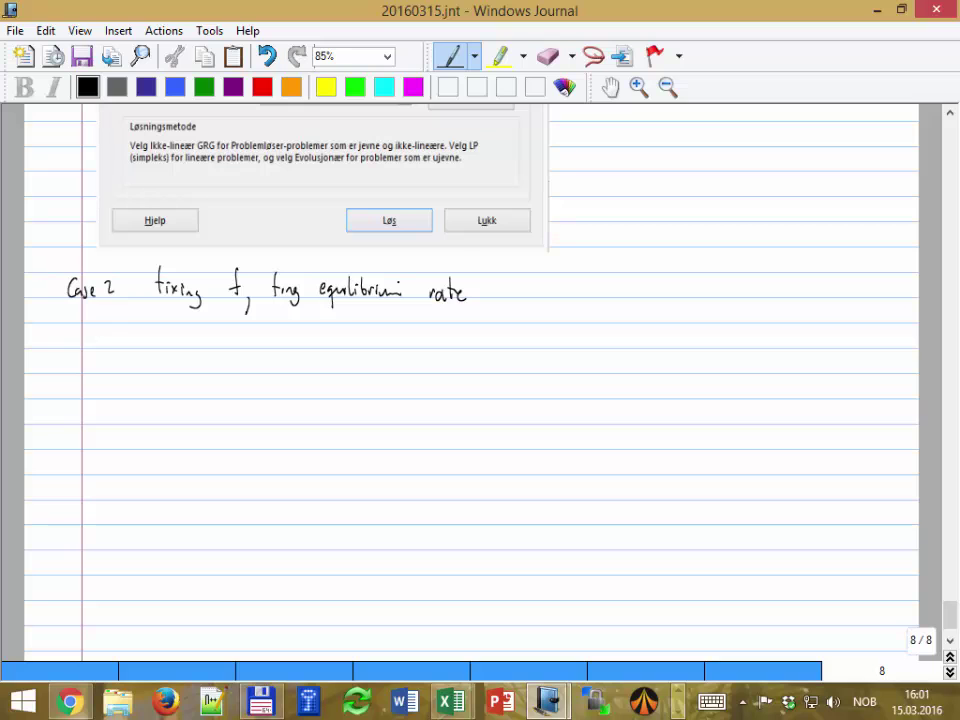
# Draw an arrow from the "Pwh = 7 bara" note and handwrite "closes the hydraulic equilibrium" under the efficiency sketch
pyautogui.scroll(6, 470, 380)
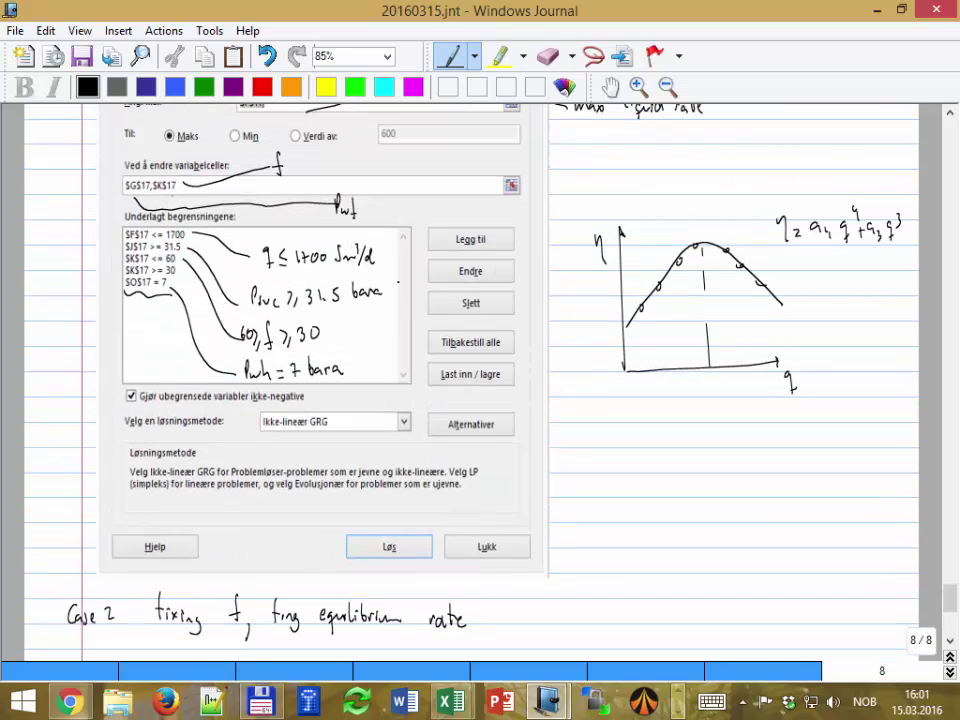
pyautogui.moveTo(348, 372)
pyautogui.mouseDown()
pyautogui.moveTo(460, 457)
pyautogui.moveTo(866, 450)
pyautogui.mouseUp()
# Correct the last letter of the misspelled word in the Case 2 heading so that it reads "find"
pyautogui.scroll(-5, 882, 466)
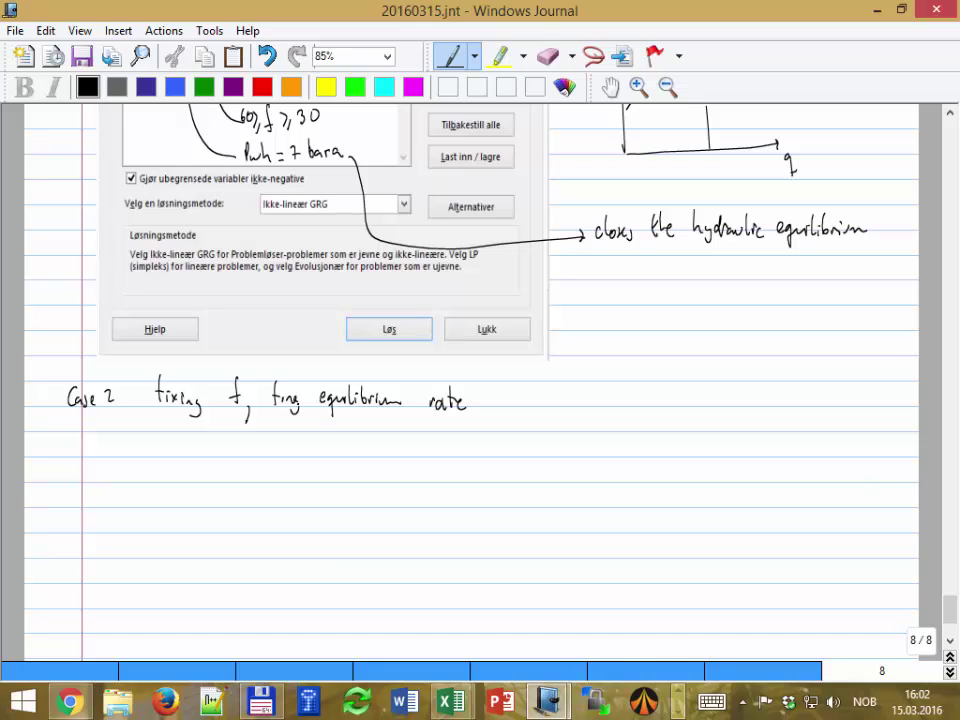
pyautogui.hotkey('ctrl', 'z')
pyautogui.moveTo(295, 394)
pyautogui.mouseDown()
pyautogui.moveTo(292, 402)
pyautogui.moveTo(298, 380)
pyautogui.mouseUp()
pyautogui.click(298, 374)
# Switch to the Excel workbook, open Solver, and capture its parameters dialog with the Snipping Tool
pyautogui.moveTo(451, 703)
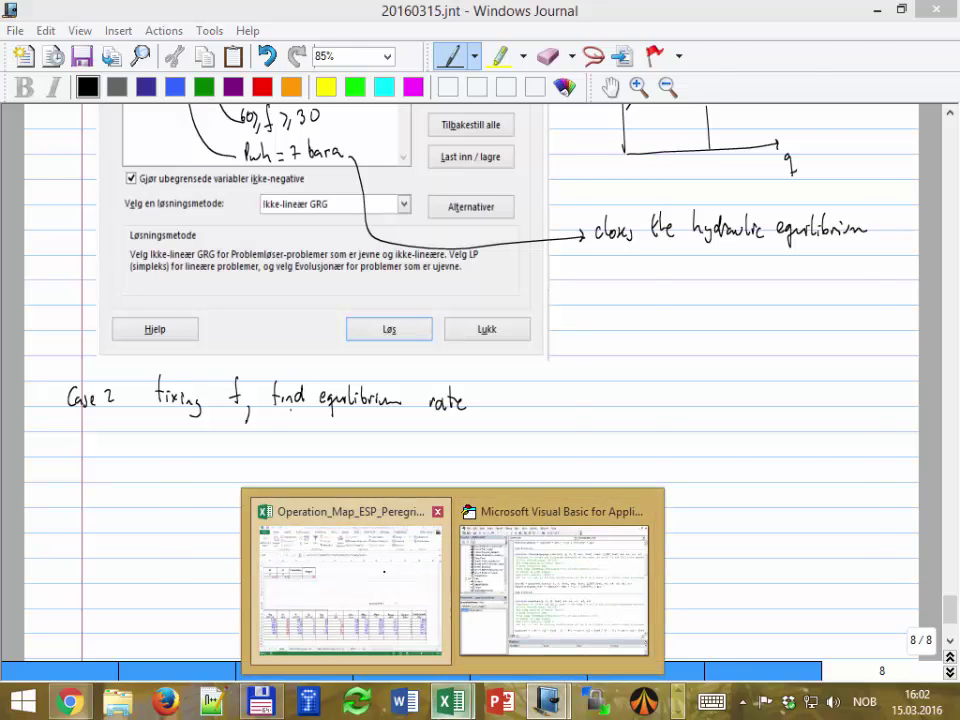
pyautogui.click(350, 580)
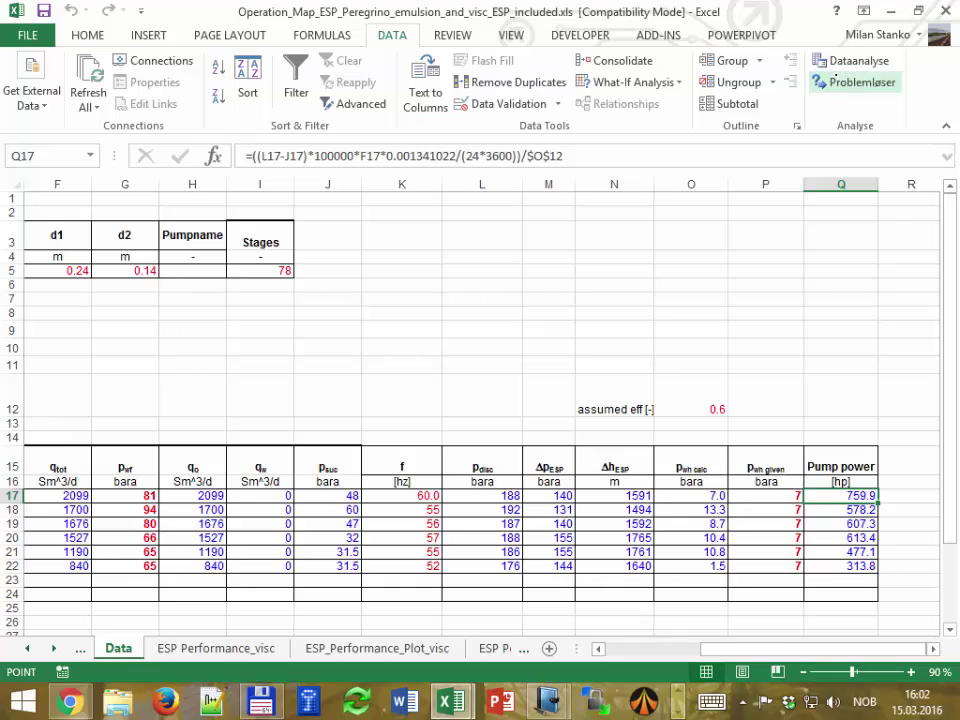
pyautogui.click(836, 82)
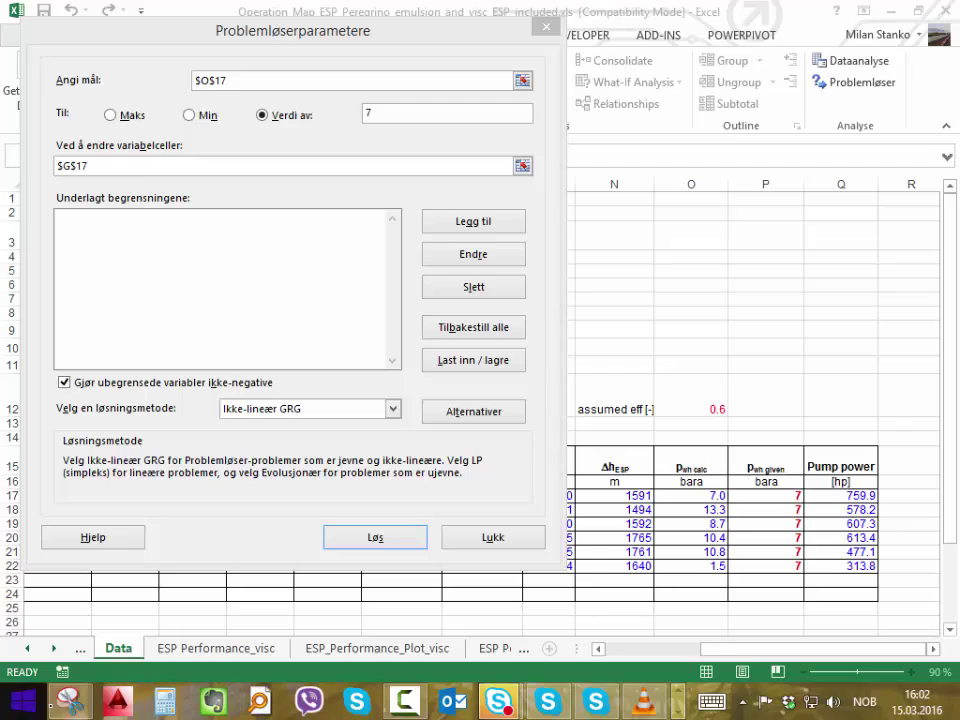
pyautogui.click(70, 700)
pyautogui.click(252, 64)
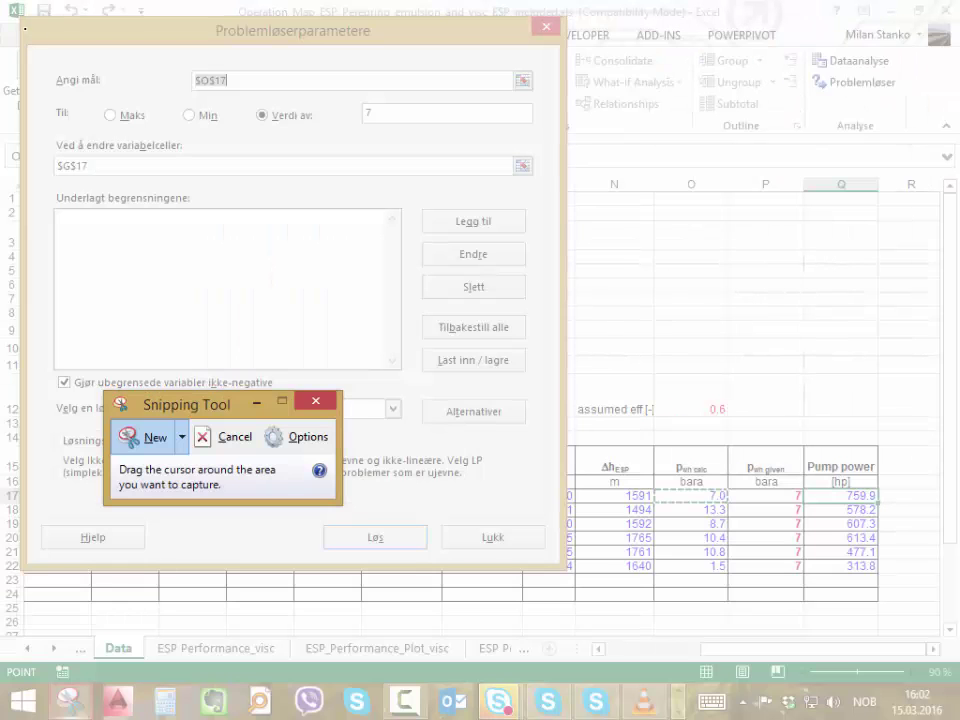
pyautogui.moveTo(16, 12); pyautogui.dragTo(563, 566)
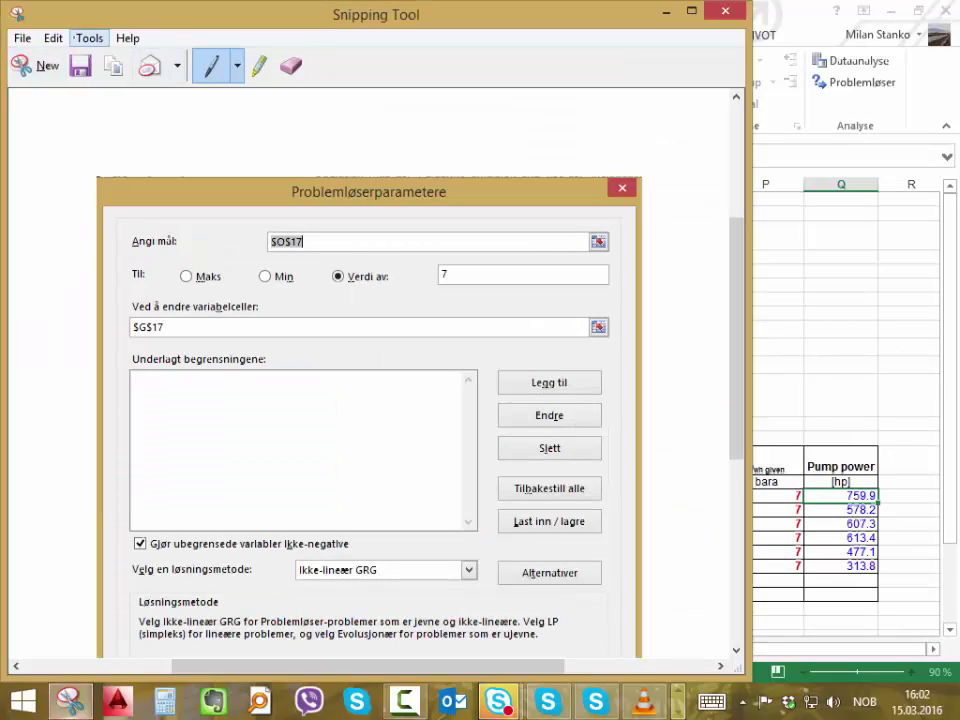
pyautogui.click(60, 58)
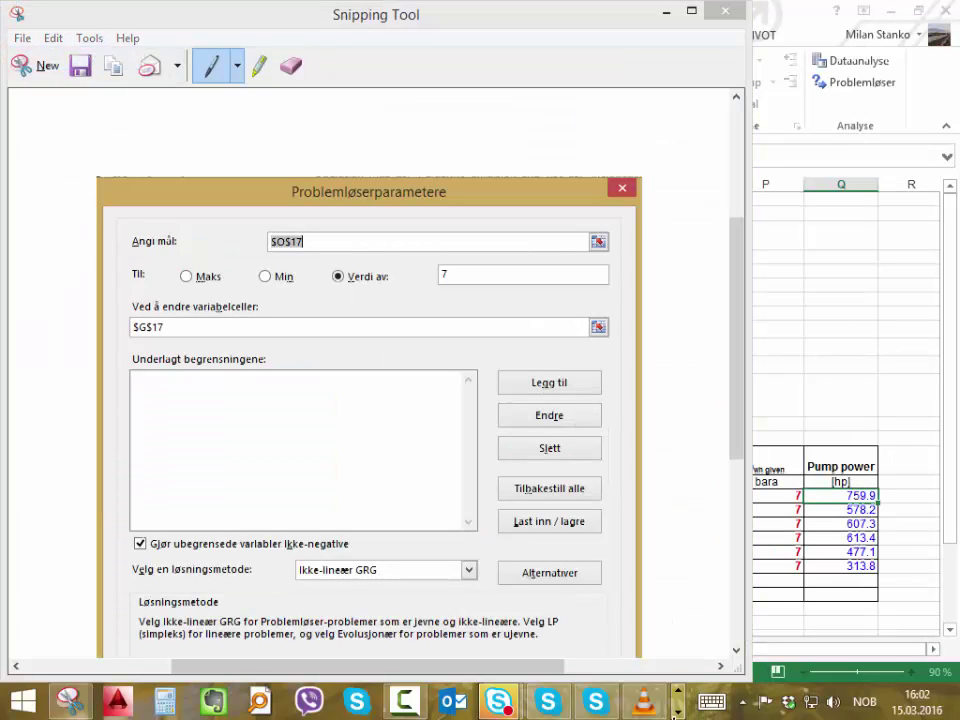
# Return to the 20160315 journal and paste the captured Solver dialog on the page
pyautogui.click(677, 707)
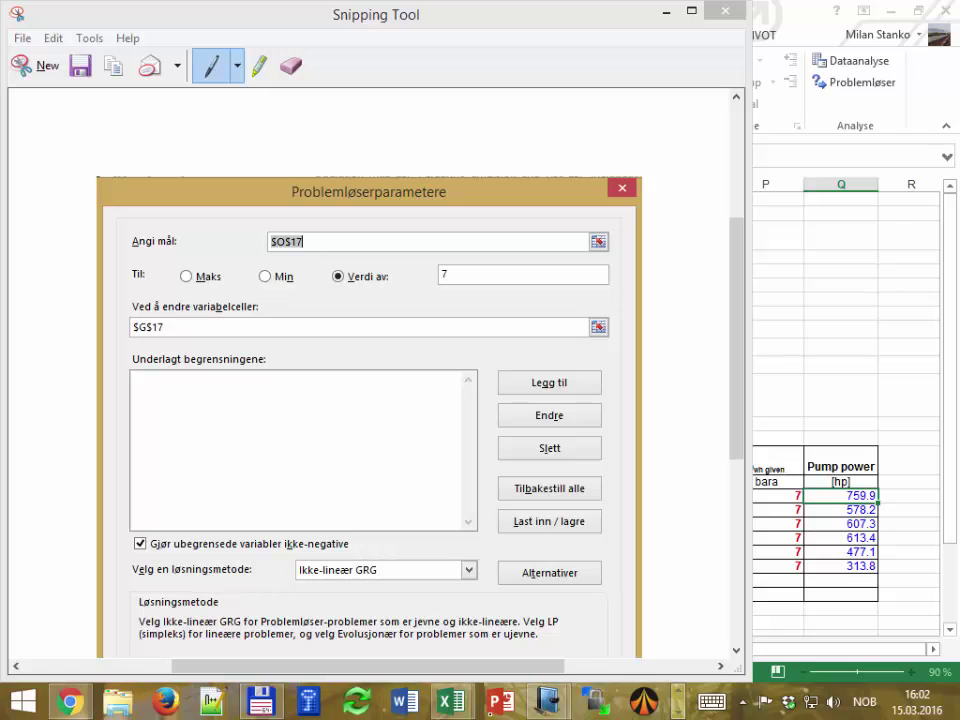
pyautogui.click(548, 700)
pyautogui.click(645, 560)
pyautogui.scroll(-3, 403, 482)
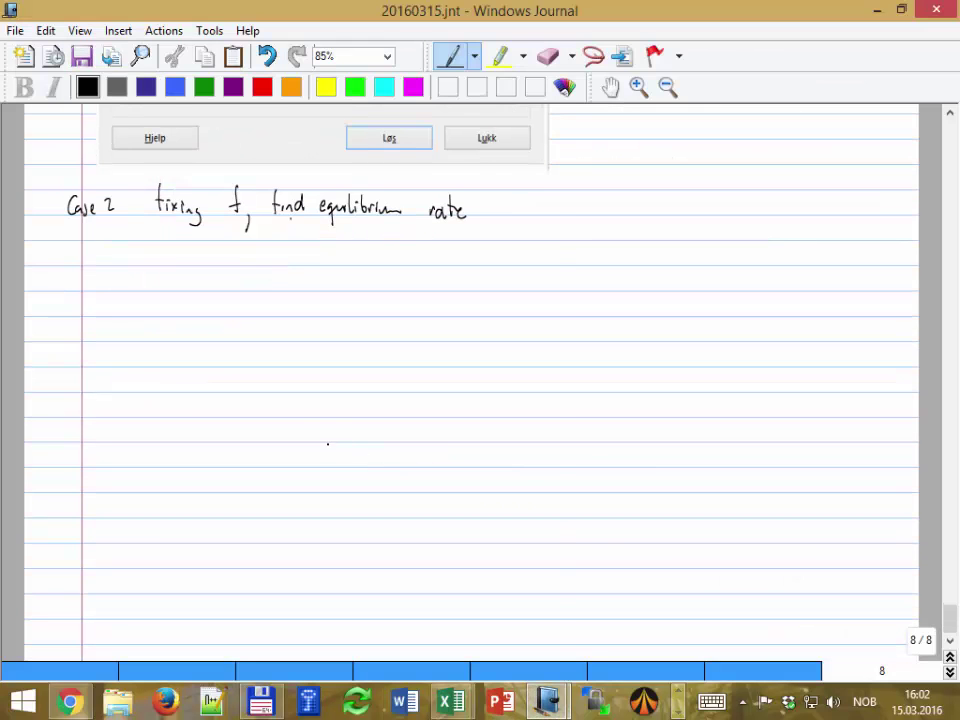
pyautogui.hotkey('ctrl', 'v')
# Shrink the pasted Solver screenshot and place it directly below the Case 2 heading near the page margin
pyautogui.scroll(8, 470, 380)
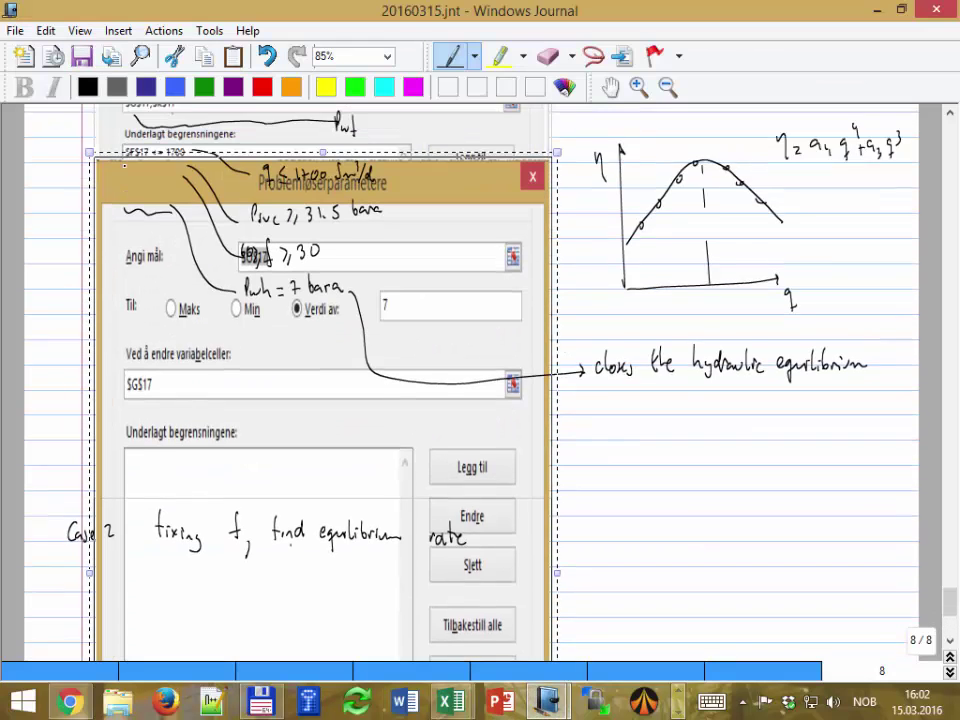
pyautogui.moveTo(90, 207); pyautogui.dragTo(317, 613)
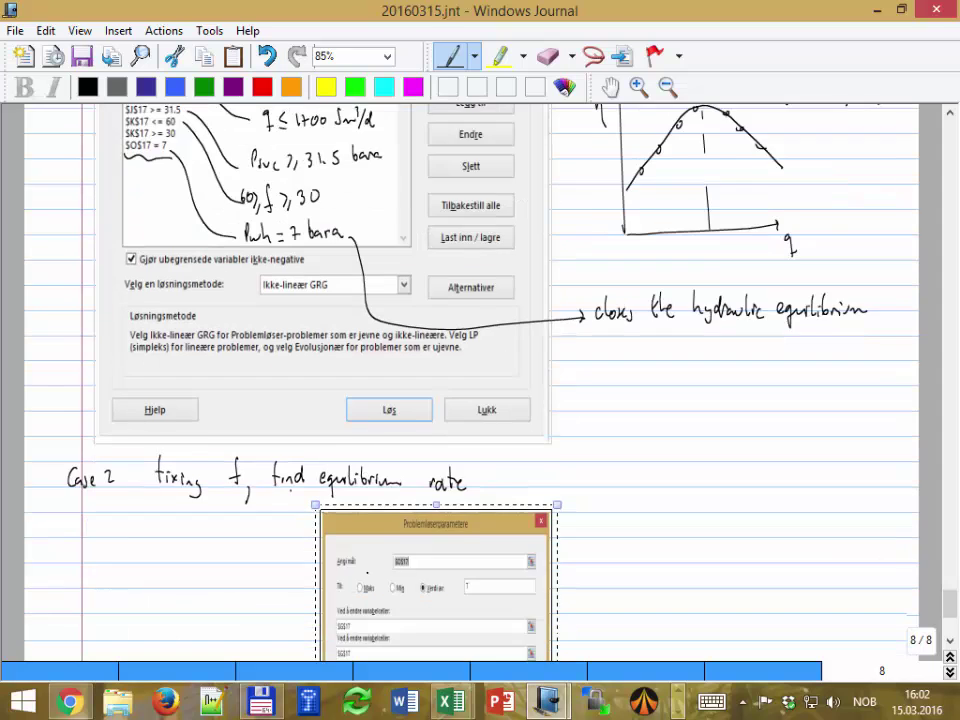
pyautogui.scroll(-2, 317, 613)
pyautogui.moveTo(259, 547); pyautogui.dragTo(184, 547)
pyautogui.scroll(-5, 358, 549)
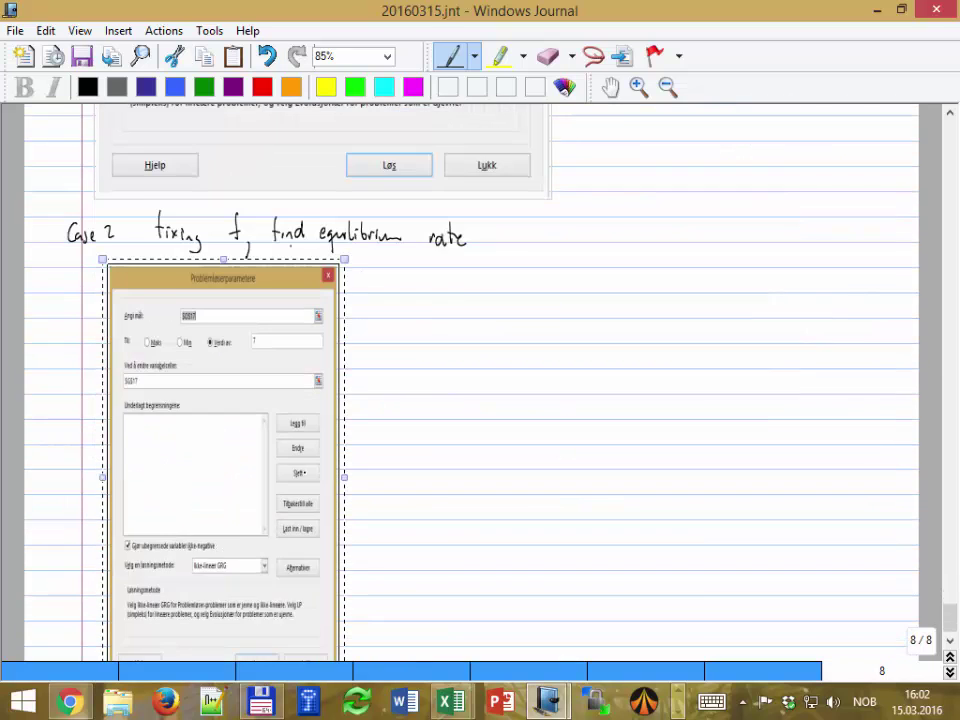
pyautogui.moveTo(342, 452); pyautogui.dragTo(374, 450)
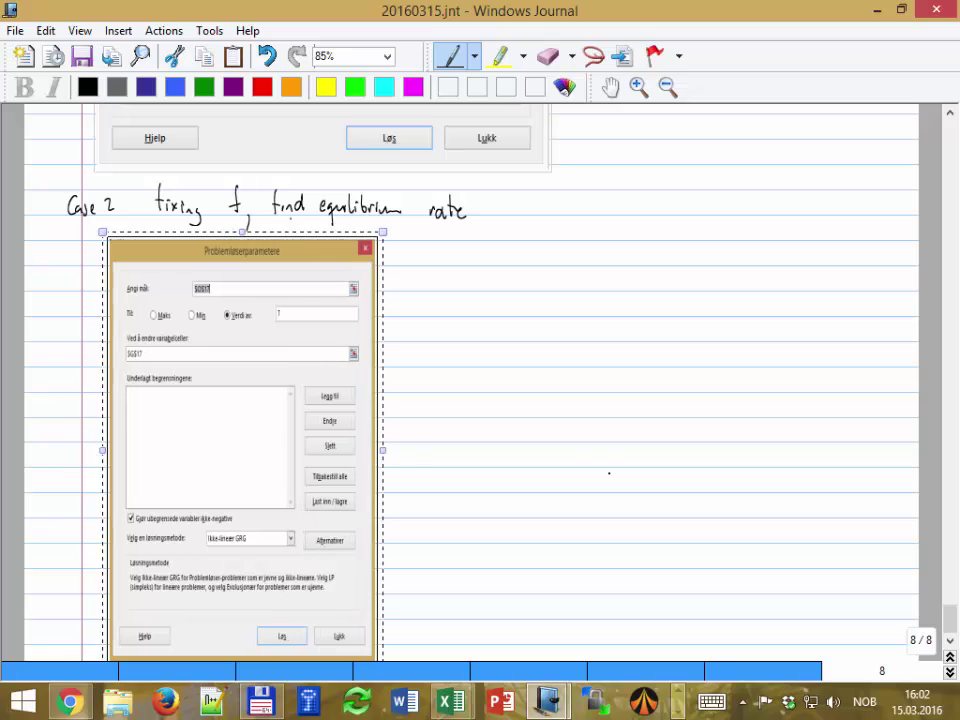
# Annotate the Case 2 screenshot with leaders labelled "Pwh" for the objective, "7 bara" for the target value and "Pwf" for the variable cell
pyautogui.moveTo(277, 288)
pyautogui.mouseDown()
pyautogui.moveTo(380, 280)
pyautogui.moveTo(442, 292)
pyautogui.moveTo(453, 280)
pyautogui.moveTo(477, 296)
pyautogui.mouseUp()
pyautogui.click(484, 287)
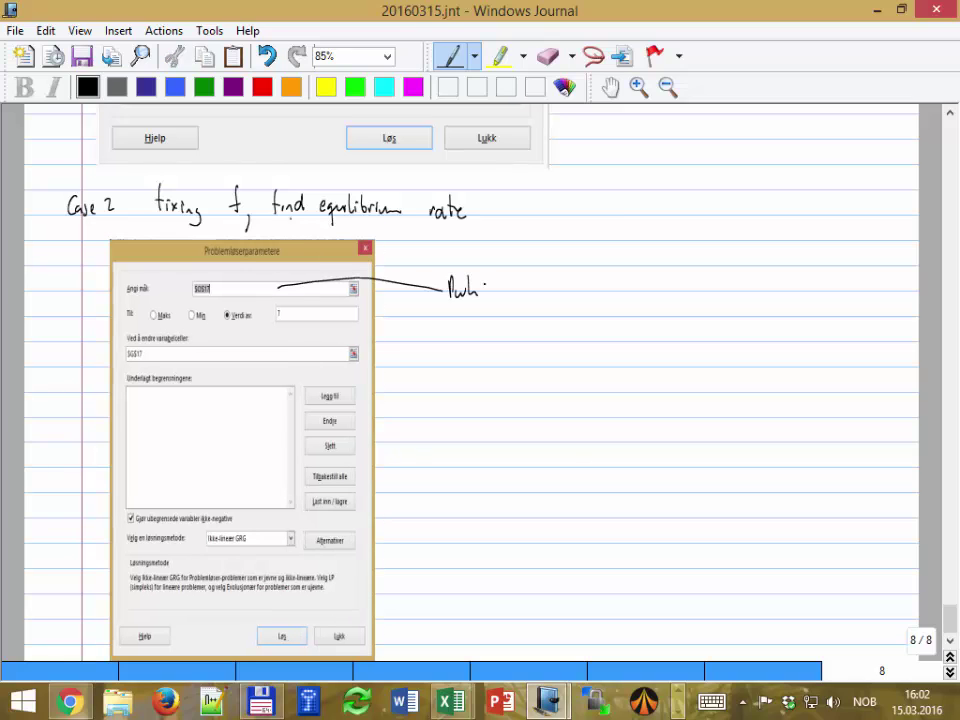
pyautogui.moveTo(340, 314)
pyautogui.mouseDown()
pyautogui.moveTo(374, 316)
pyautogui.moveTo(393, 336)
pyautogui.mouseUp()
pyautogui.moveTo(404, 322)
pyautogui.mouseDown()
pyautogui.moveTo(413, 324)
pyautogui.moveTo(408, 338)
pyautogui.moveTo(452, 331)
pyautogui.mouseUp()
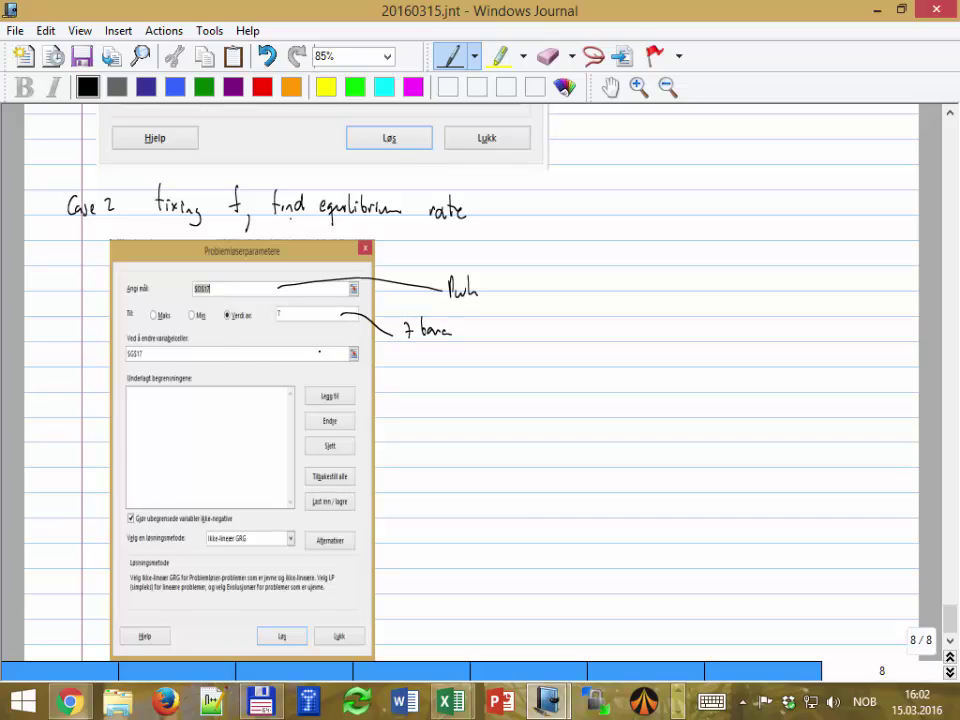
pyautogui.moveTo(162, 350); pyautogui.dragTo(460, 400)
pyautogui.click(427, 396)
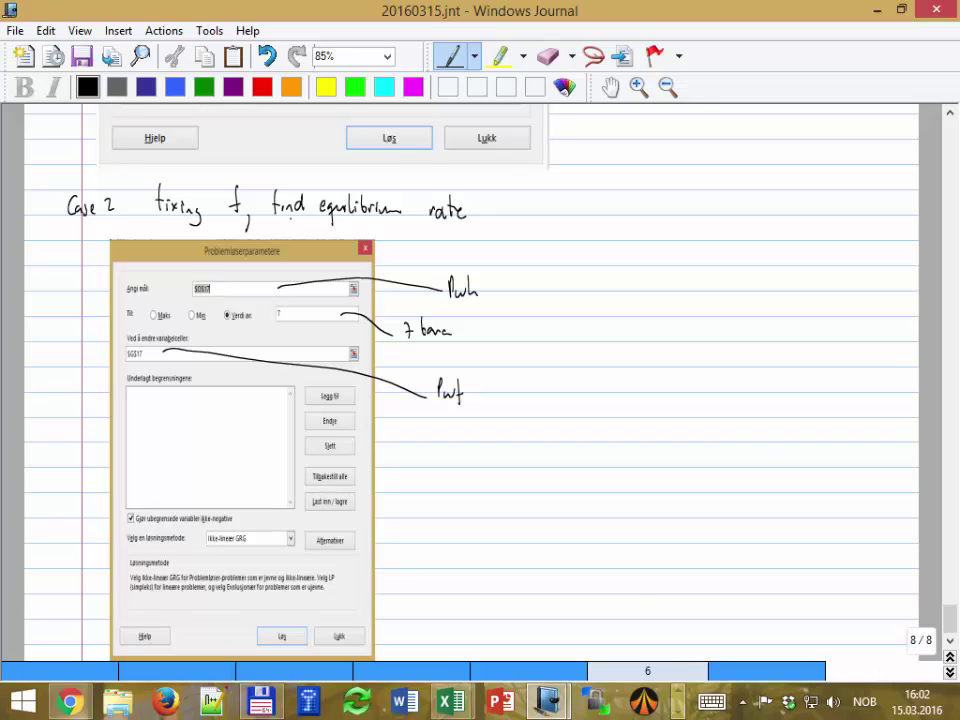
# Switch to the Excel workbook, close Solver, and examine the 60 Hz operating point on the ESP_Performance_Plot_visc chart
pyautogui.moveTo(451, 701)
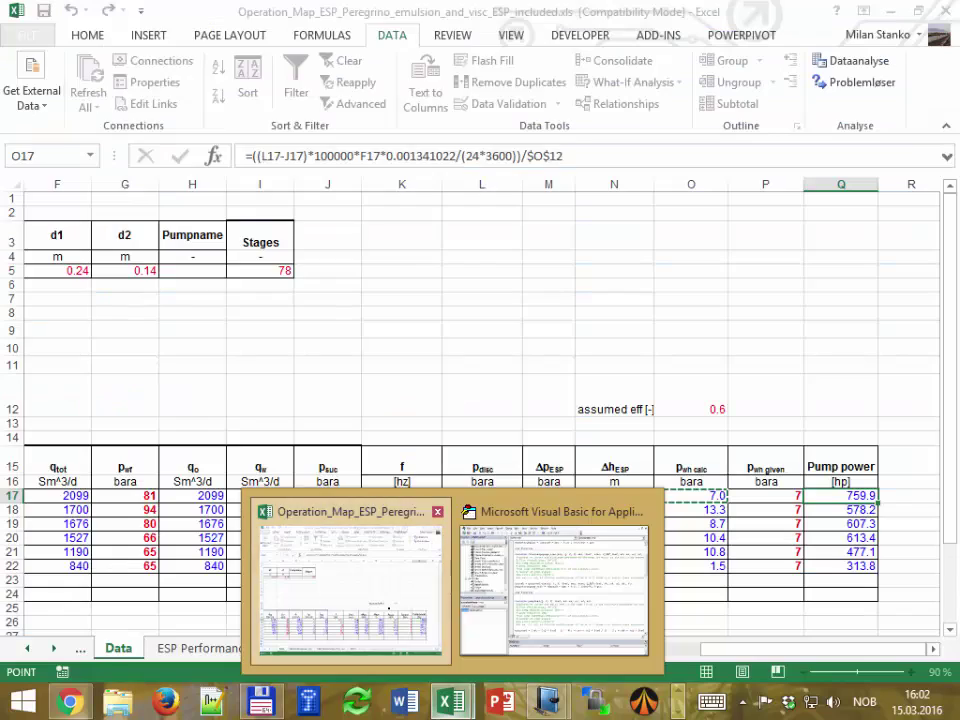
pyautogui.click(350, 590)
pyautogui.click(493, 537)
pyautogui.click(377, 648)
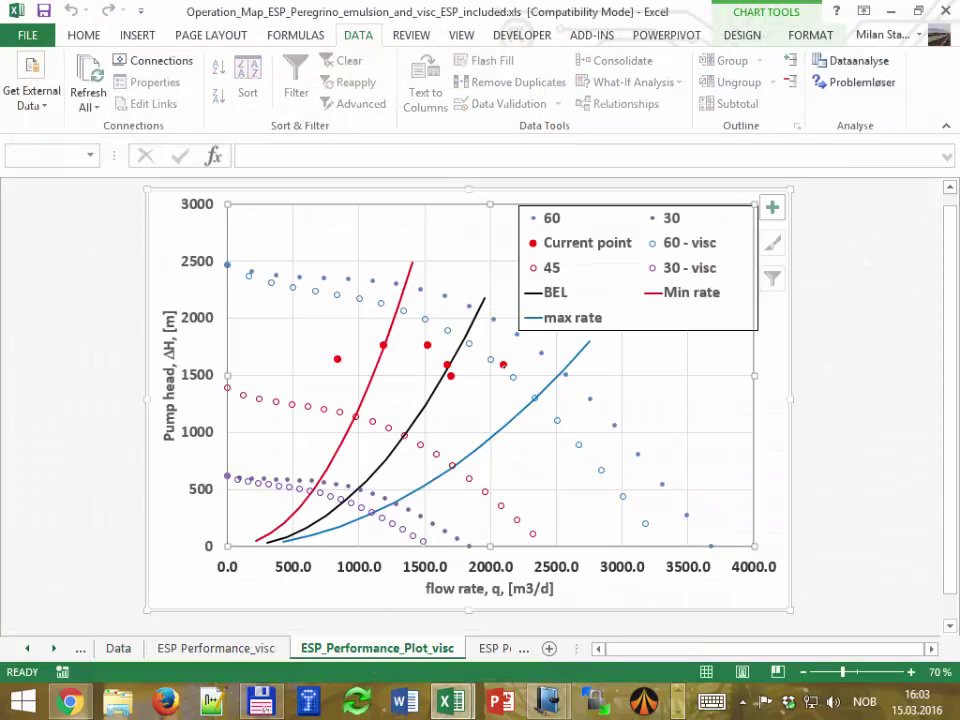
pyautogui.moveTo(504, 366)
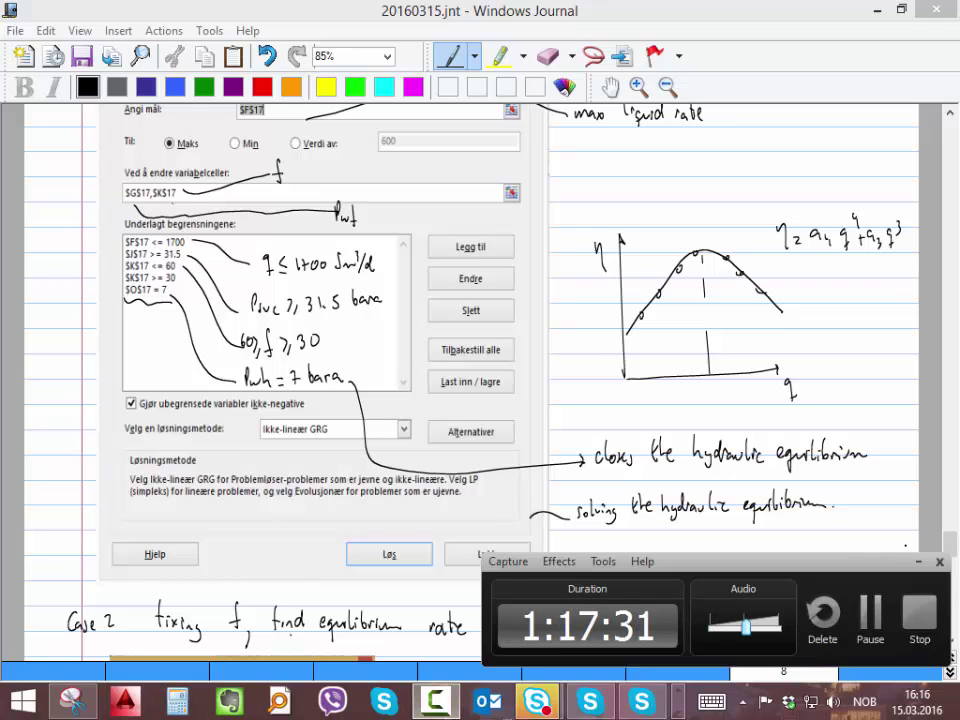
pyautogui.scroll(10, 470, 380)
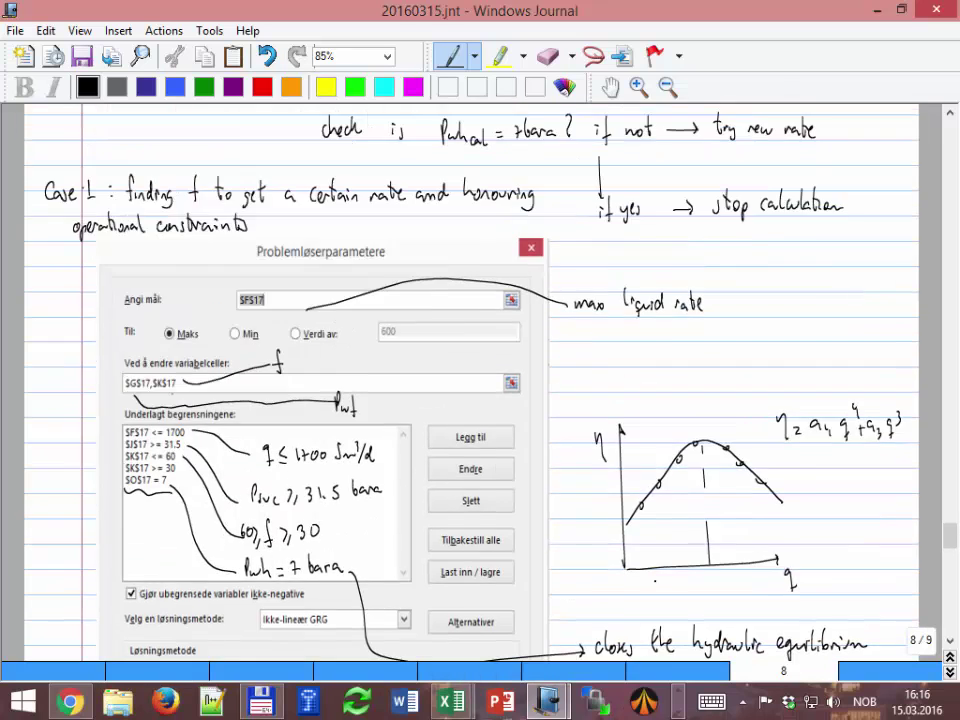
pyautogui.scroll(10, 655, 580)
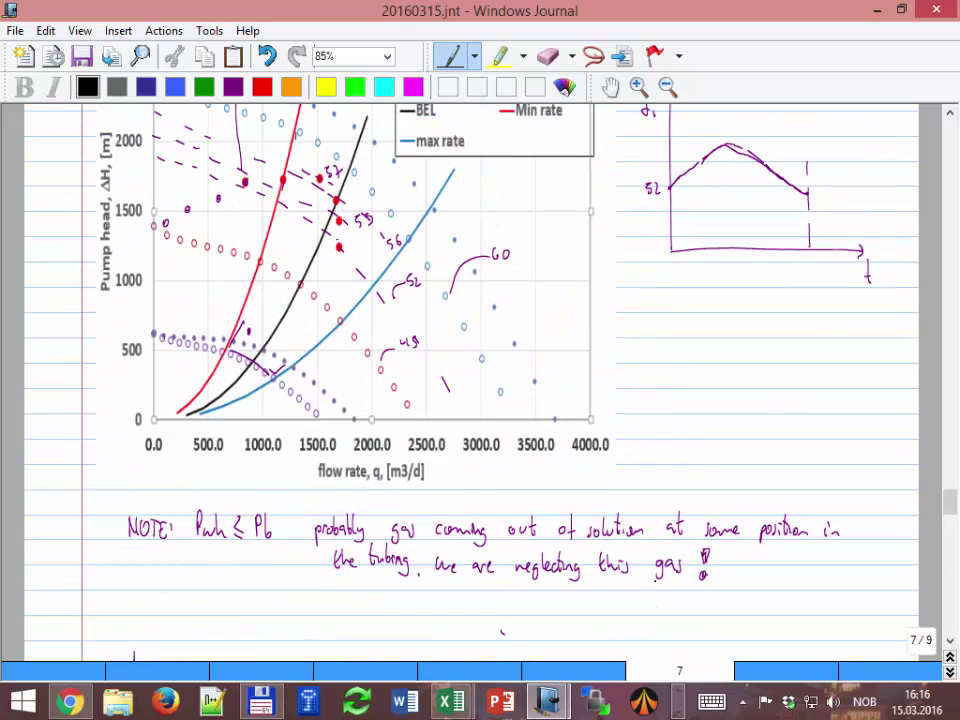
# Annotate the upper page 7 pump chart in black with a leader from the BEL operating point, a dashed 60 - visc limit and operating-point dots
pyautogui.scroll(3, 655, 580)
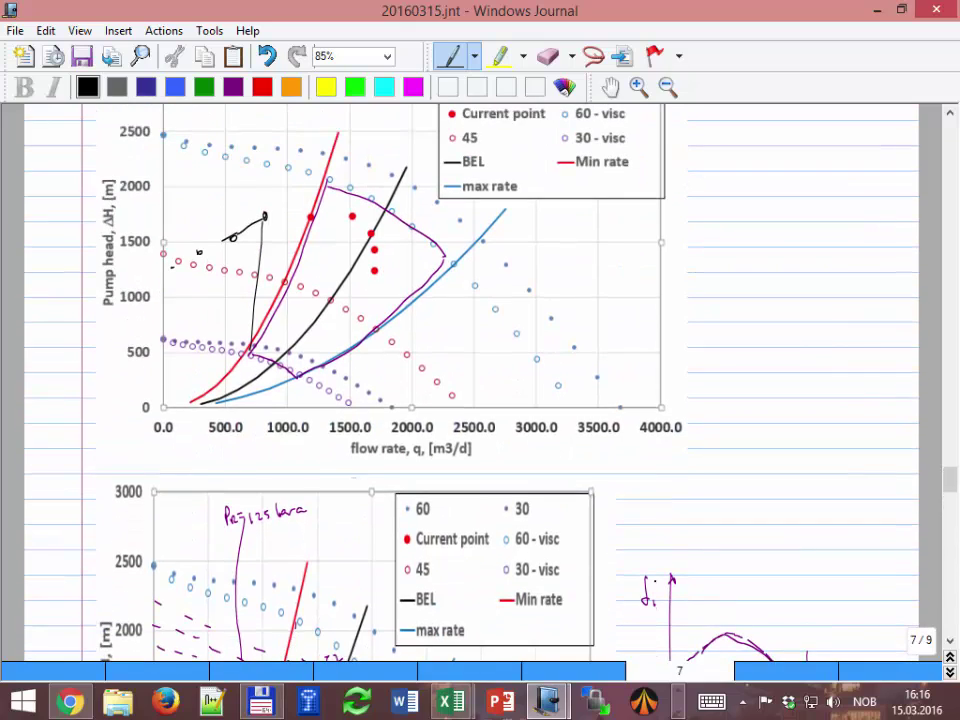
pyautogui.scroll(1, 653, 582)
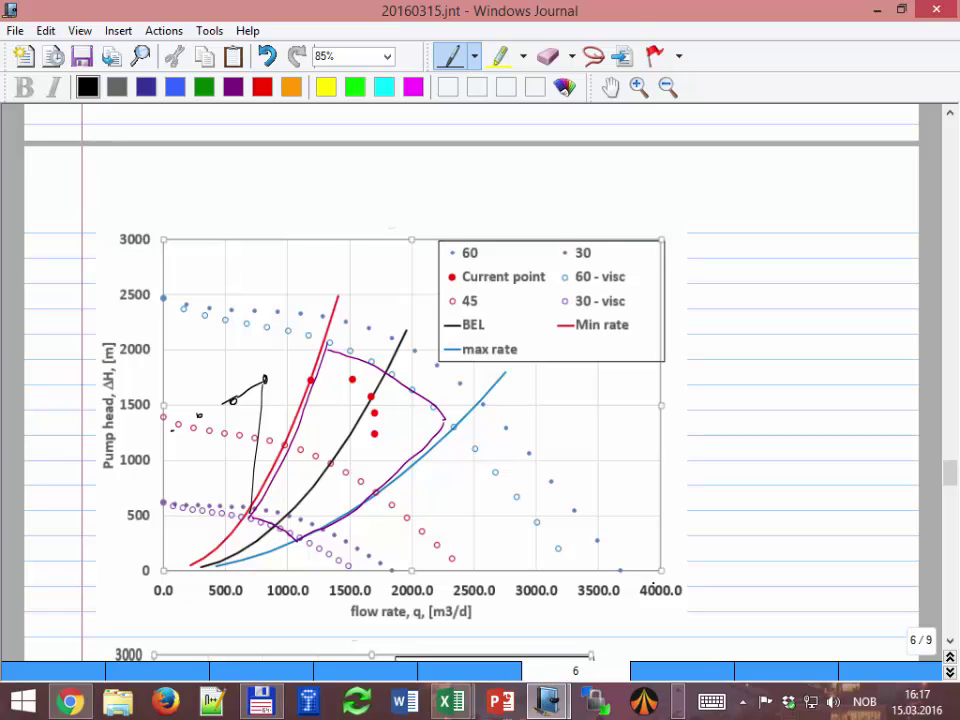
pyautogui.press('pagedown')
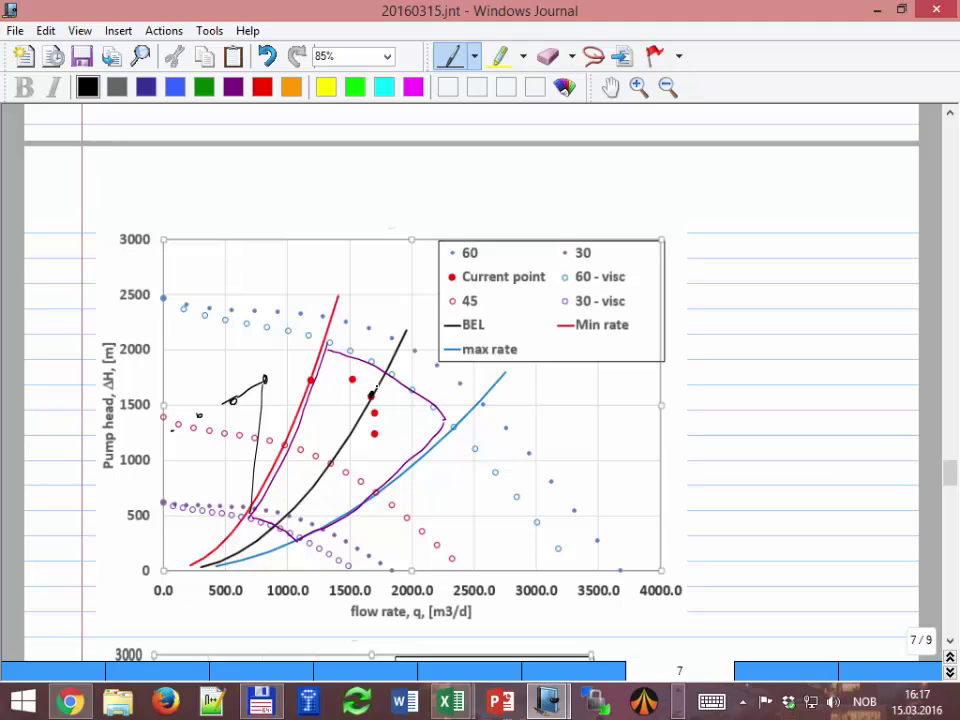
pyautogui.moveTo(373, 390)
pyautogui.mouseDown()
pyautogui.moveTo(368, 320)
pyautogui.moveTo(396, 222)
pyautogui.mouseUp()
pyautogui.moveTo(330, 344)
pyautogui.mouseDown()
pyautogui.moveTo(392, 366)
pyautogui.moveTo(432, 408)
pyautogui.mouseUp()
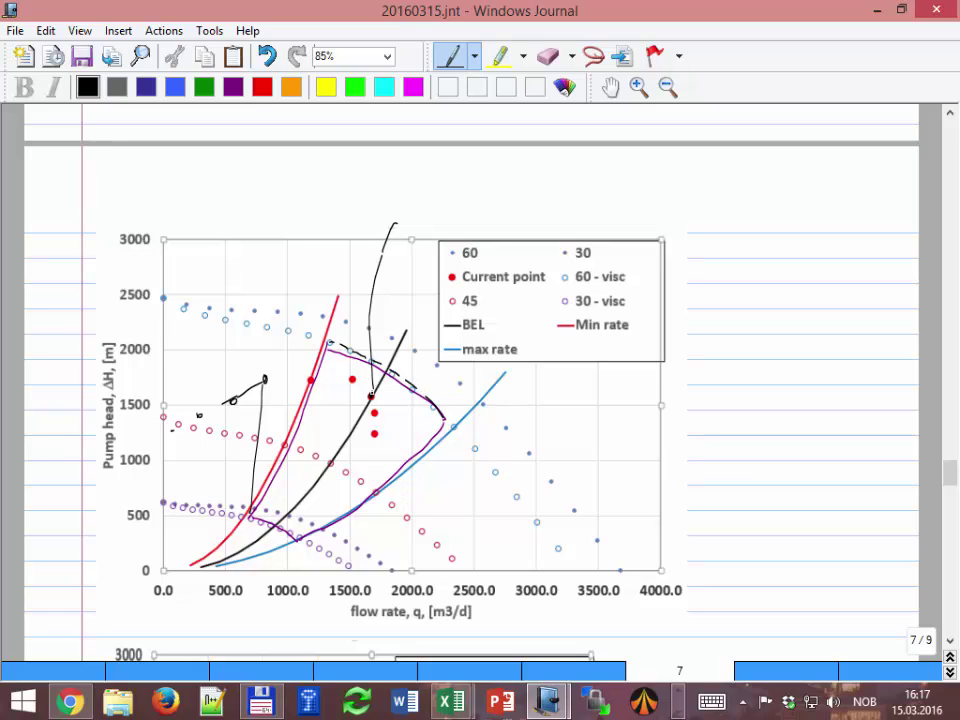
pyautogui.moveTo(370, 388); pyautogui.dragTo(376, 392)
pyautogui.click(378, 366)
pyautogui.moveTo(351, 375); pyautogui.dragTo(353, 382)
# Review the pump performance plots on pages 7, 6 and 5, including the viscosity-corrected curves
pyautogui.scroll(-3, 343, 391)
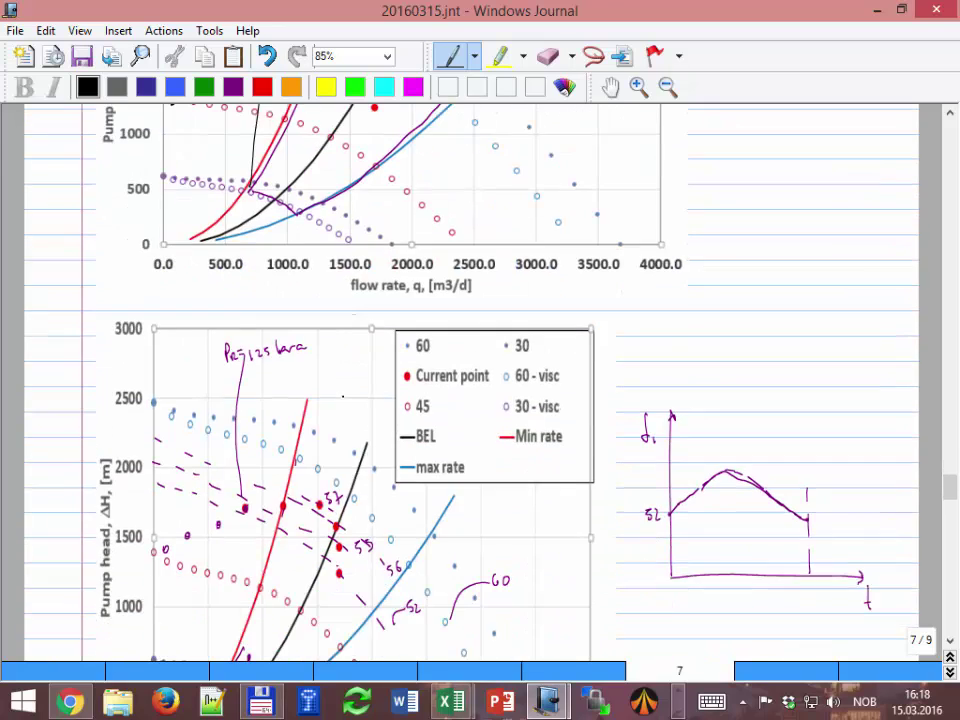
pyautogui.scroll(4, 343, 394)
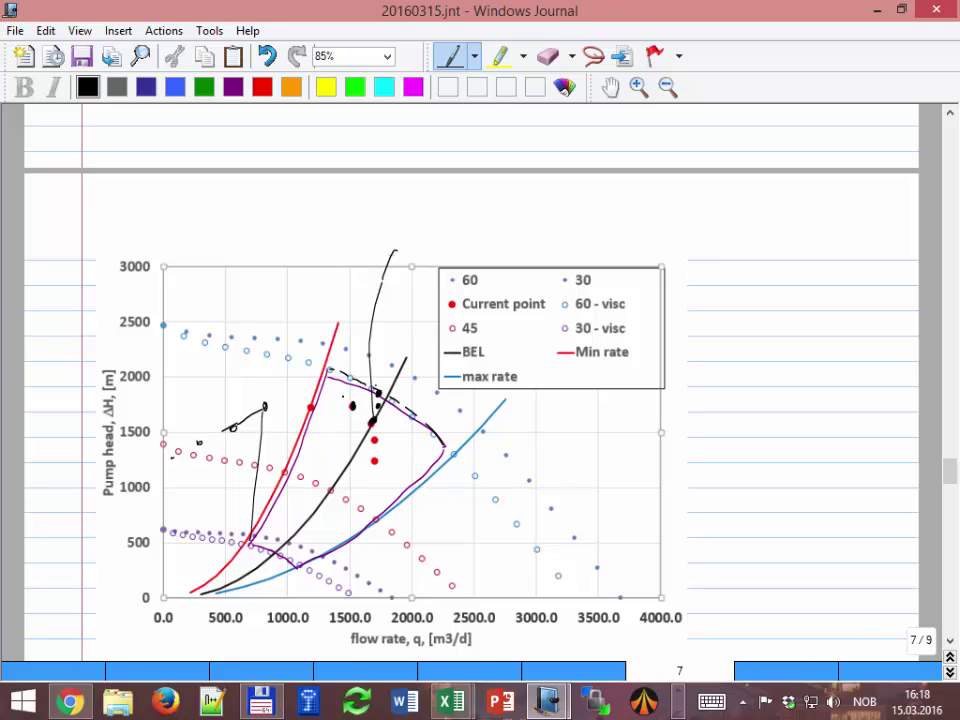
pyautogui.scroll(10, 338, 441)
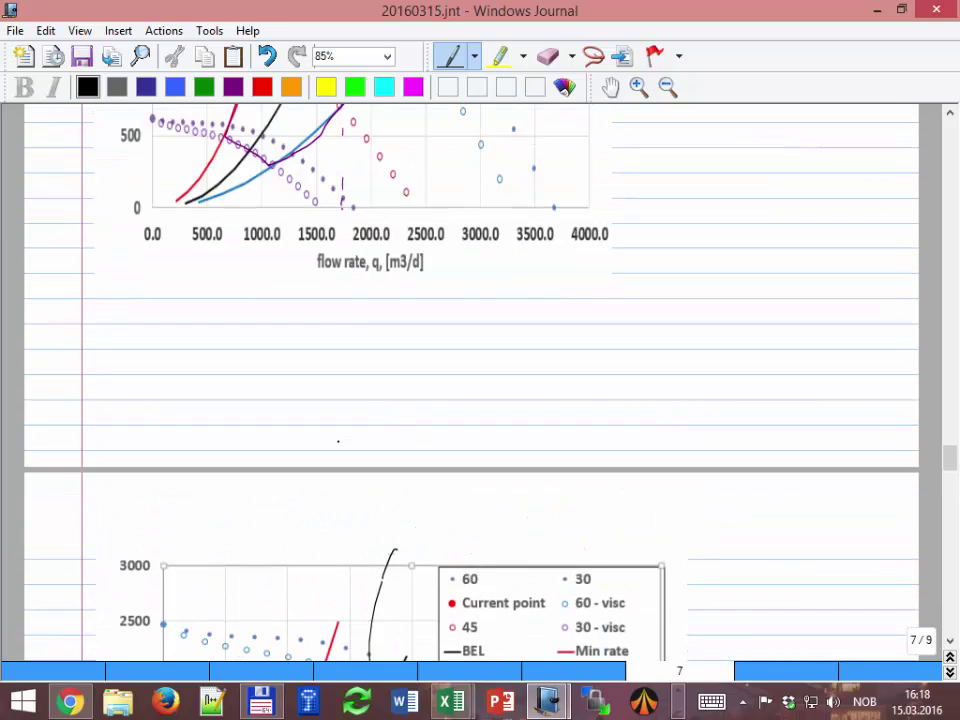
pyautogui.scroll(3, 338, 441)
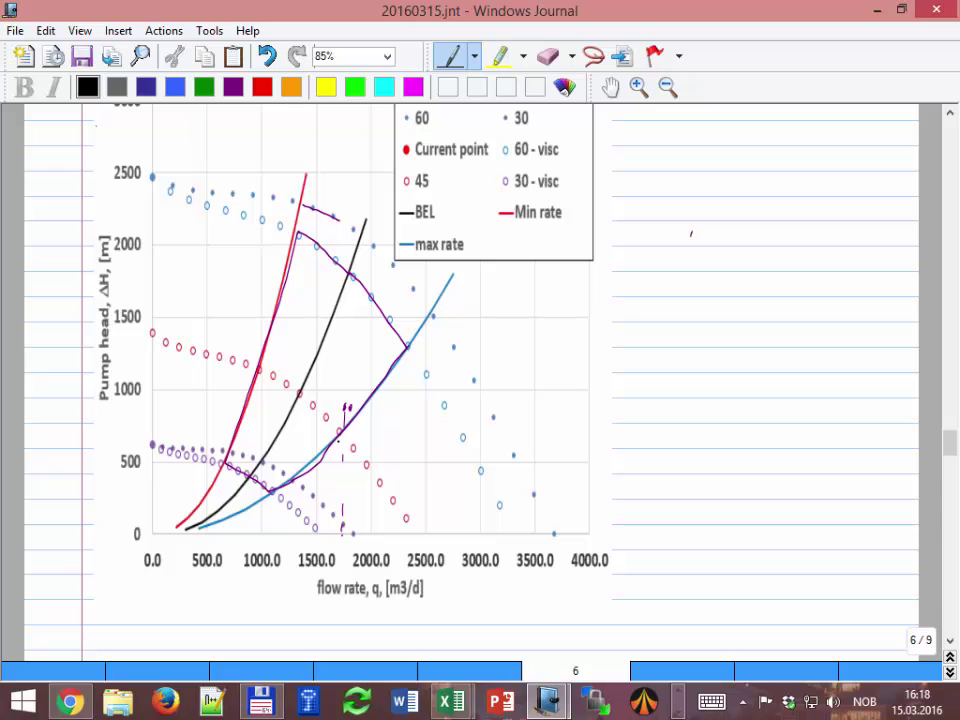
pyautogui.scroll(3, 338, 441)
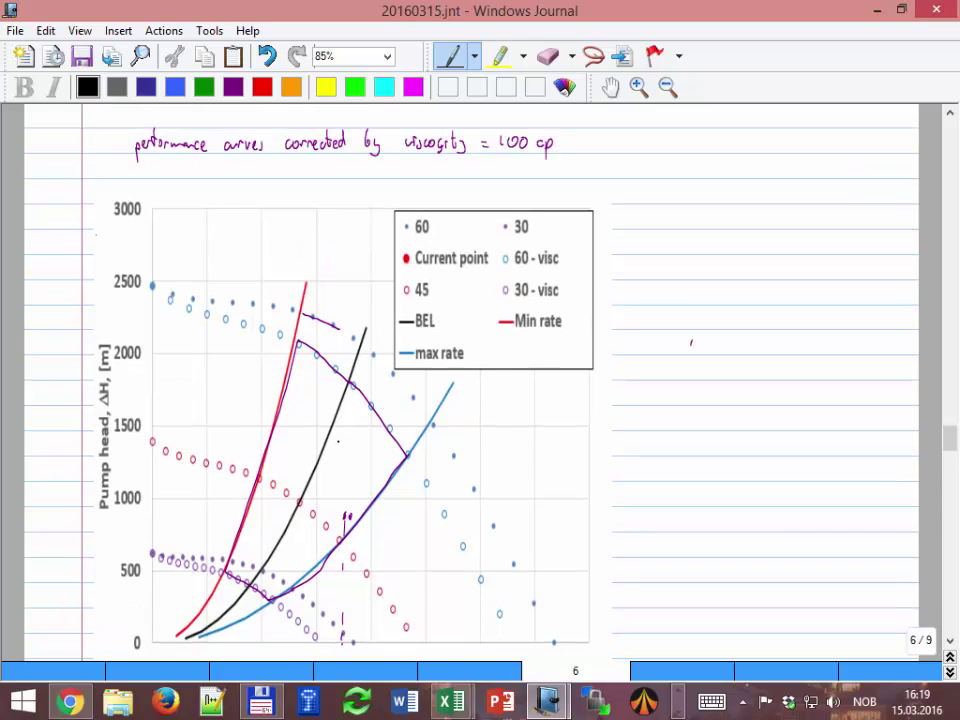
pyautogui.scroll(16, 338, 441)
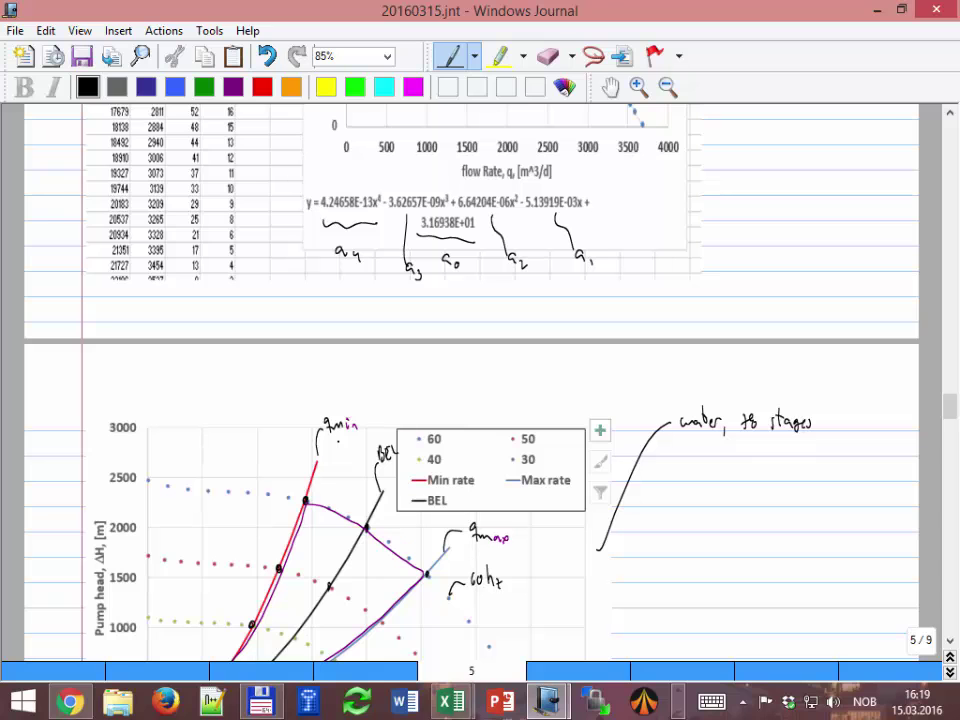
# Go to the blank last page of the journal and handwrite the heading "Summarizing"
pyautogui.click(953, 576)
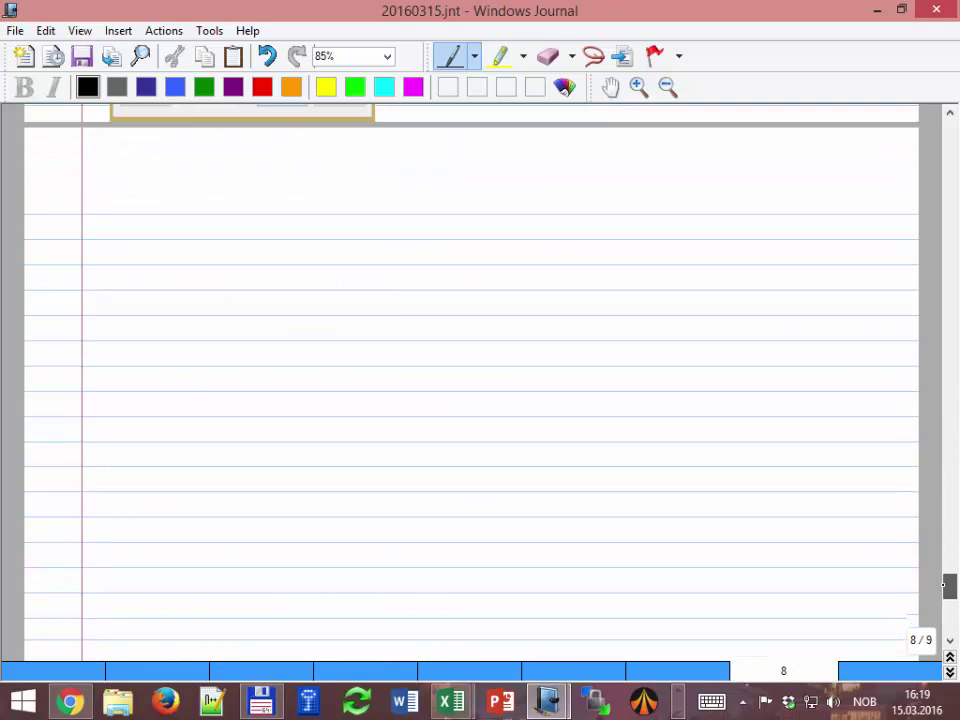
pyautogui.moveTo(943, 585)
pyautogui.mouseDown()
pyautogui.moveTo(948, 593)
pyautogui.moveTo(948, 582)
pyautogui.mouseUp()
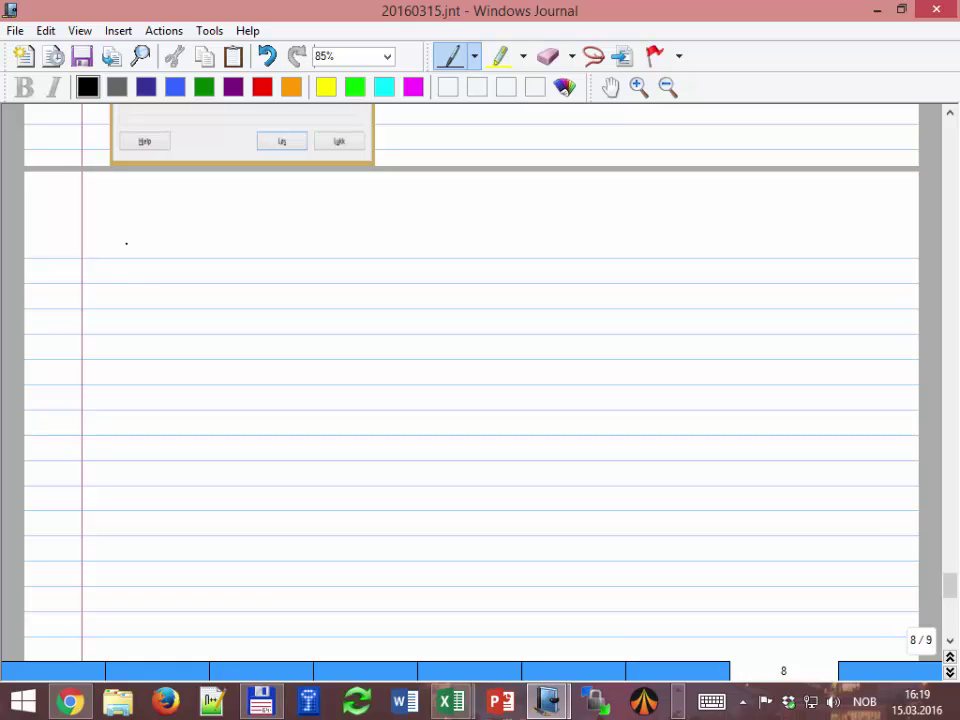
pyautogui.moveTo(155, 256)
pyautogui.mouseDown()
pyautogui.moveTo(153, 278)
pyautogui.moveTo(194, 273)
pyautogui.mouseUp()
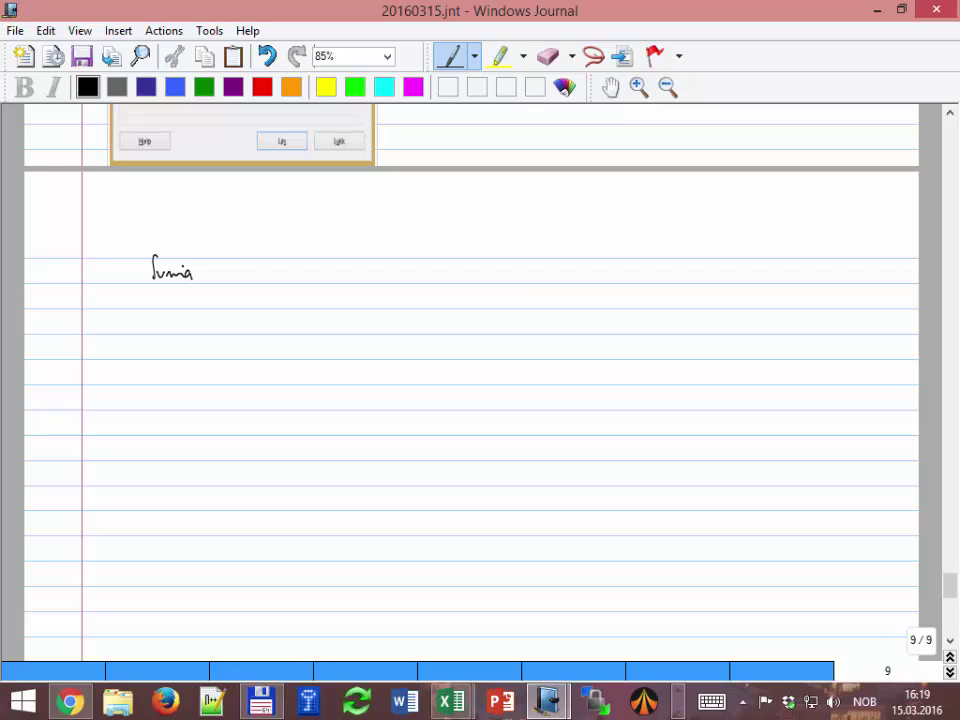
pyautogui.hotkey('ctrl', 'z')
pyautogui.moveTo(186, 268)
pyautogui.mouseDown()
pyautogui.moveTo(223, 271)
pyautogui.moveTo(230, 286)
pyautogui.moveTo(246, 277)
pyautogui.moveTo(252, 292)
pyautogui.mouseUp()
pyautogui.rightClick(243, 290)
pyautogui.click(251, 285)
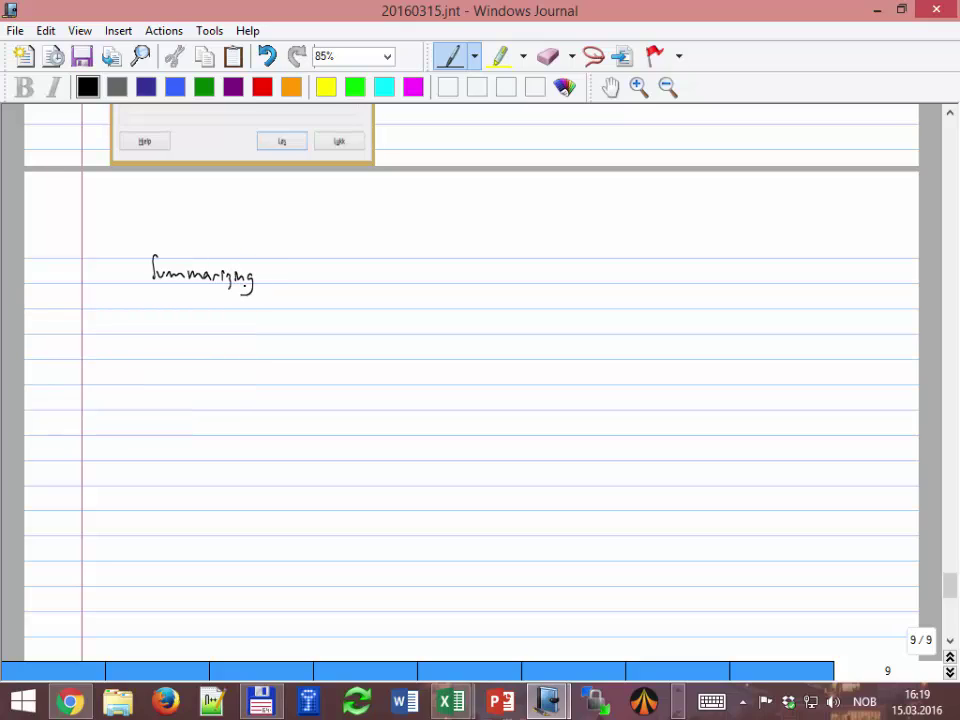
# Write "1- approach : without pump" in black below the Summarizing heading
pyautogui.moveTo(131, 323)
pyautogui.mouseDown()
pyautogui.moveTo(131, 343)
pyautogui.moveTo(163, 350)
pyautogui.moveTo(319, 335)
pyautogui.mouseUp()
pyautogui.click(138, 334)
pyautogui.click(139, 341)
pyautogui.moveTo(321, 331); pyautogui.dragTo(329, 340)
pyautogui.moveTo(323, 331)
pyautogui.mouseDown()
pyautogui.moveTo(345, 347)
pyautogui.moveTo(376, 339)
pyautogui.mouseUp()
pyautogui.click(371, 338)
pyautogui.moveTo(379, 332); pyautogui.dragTo(386, 345)
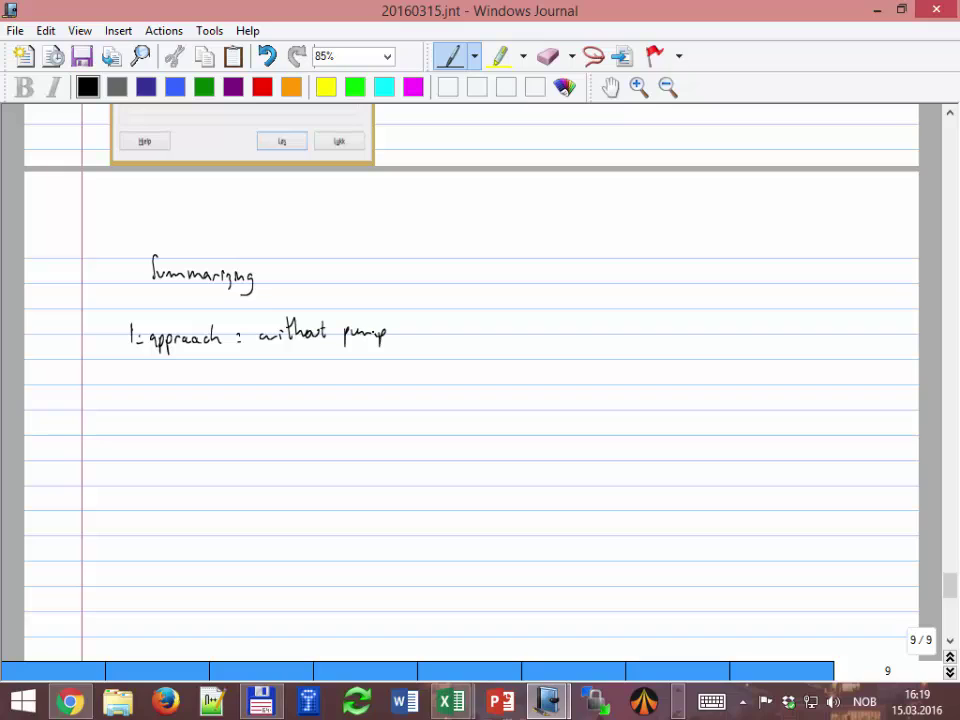
# Continue the first approach with "ESP out of the system." and "qL given by reservoir engineer" on the line below
pyautogui.moveTo(418, 325)
pyautogui.mouseDown()
pyautogui.moveTo(416, 338)
pyautogui.moveTo(477, 336)
pyautogui.mouseUp()
pyautogui.click(496, 336)
pyautogui.moveTo(470, 328)
pyautogui.mouseDown()
pyautogui.moveTo(506, 340)
pyautogui.moveTo(587, 333)
pyautogui.mouseUp()
pyautogui.moveTo(596, 319)
pyautogui.mouseDown()
pyautogui.moveTo(597, 334)
pyautogui.moveTo(615, 333)
pyautogui.mouseUp()
pyautogui.click(611, 332)
pyautogui.click(620, 332)
pyautogui.moveTo(399, 365)
pyautogui.mouseDown()
pyautogui.moveTo(408, 390)
pyautogui.moveTo(463, 377)
pyautogui.moveTo(500, 382)
pyautogui.mouseUp()
pyautogui.moveTo(503, 372)
pyautogui.mouseDown()
pyautogui.moveTo(510, 388)
pyautogui.moveTo(564, 371)
pyautogui.moveTo(608, 381)
pyautogui.moveTo(668, 375)
pyautogui.mouseUp()
pyautogui.click(671, 370)
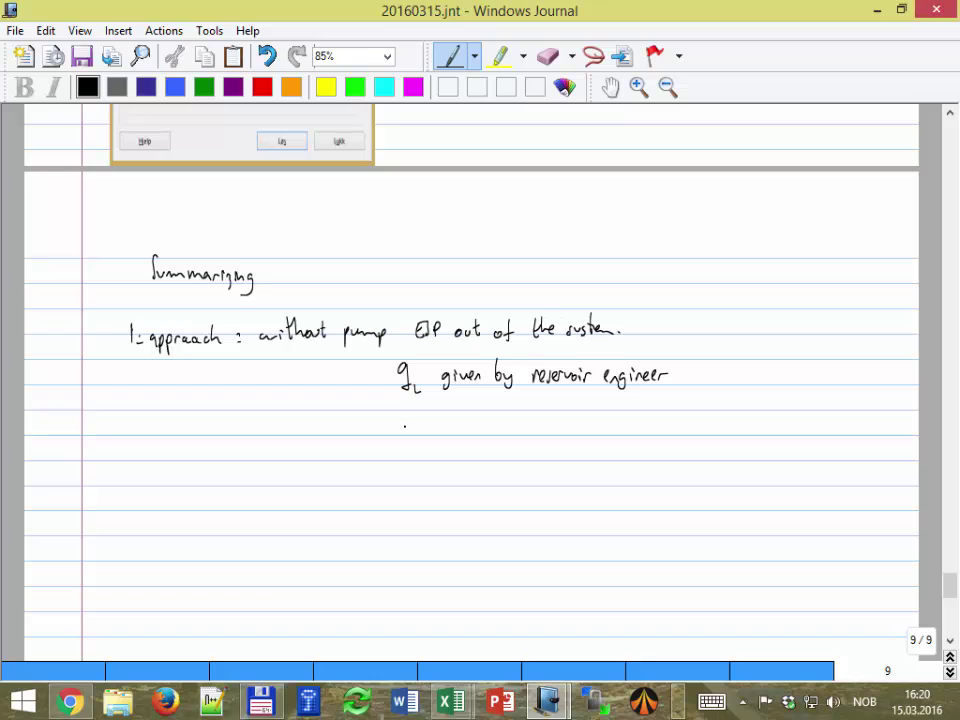
# Write "calculated Pdis, Psuc" under the line about the given rate
pyautogui.moveTo(409, 421)
pyautogui.mouseDown()
pyautogui.moveTo(514, 432)
pyautogui.moveTo(520, 419)
pyautogui.moveTo(527, 437)
pyautogui.mouseUp()
pyautogui.click(526, 425)
pyautogui.moveTo(534, 428); pyautogui.dragTo(530, 437)
pyautogui.click(538, 434)
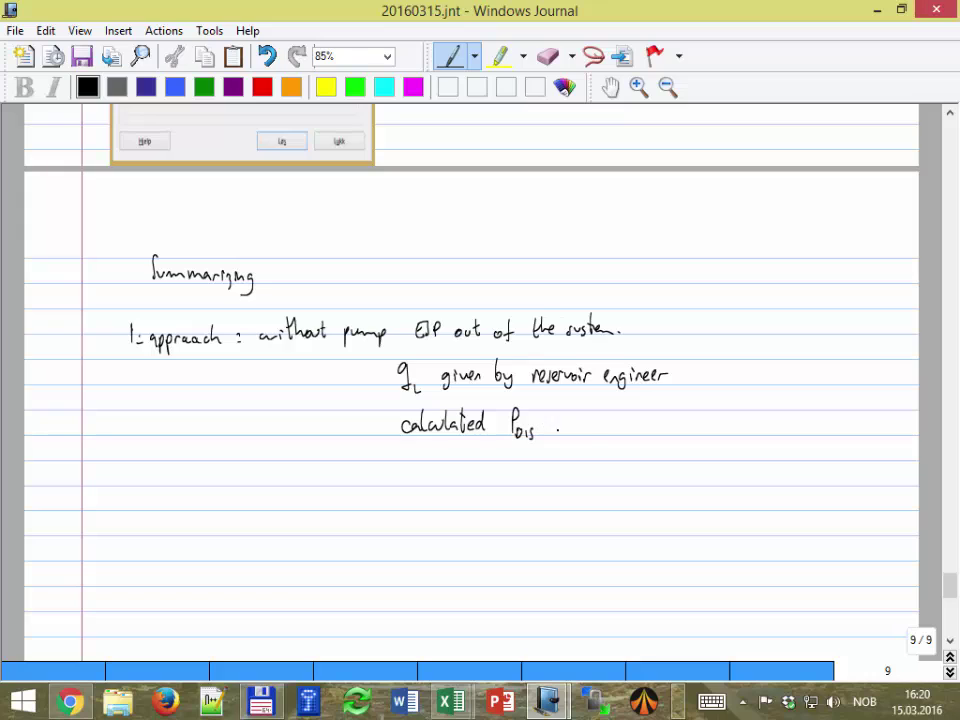
pyautogui.moveTo(549, 428)
pyautogui.mouseDown()
pyautogui.moveTo(546, 437)
pyautogui.moveTo(563, 437)
pyautogui.moveTo(570, 422)
pyautogui.mouseUp()
pyautogui.moveTo(573, 426); pyautogui.dragTo(587, 436)
pyautogui.moveTo(593, 428); pyautogui.dragTo(590, 436)
# Write the power constraint "q·ΔP/η ≤ Pmax" under the calculated pressures and label Pmax with "power"
pyautogui.moveTo(531, 465)
pyautogui.mouseDown()
pyautogui.moveTo(553, 488)
pyautogui.moveTo(582, 497)
pyautogui.moveTo(606, 490)
pyautogui.mouseUp()
pyautogui.click(597, 491)
pyautogui.moveTo(616, 477); pyautogui.dragTo(613, 521)
pyautogui.moveTo(652, 478)
pyautogui.mouseDown()
pyautogui.moveTo(652, 502)
pyautogui.moveTo(669, 492)
pyautogui.mouseUp()
pyautogui.click(679, 489)
pyautogui.moveTo(669, 475)
pyautogui.mouseDown()
pyautogui.moveTo(683, 495)
pyautogui.moveTo(703, 496)
pyautogui.moveTo(712, 461)
pyautogui.moveTo(721, 472)
pyautogui.mouseUp()
pyautogui.click(721, 461)
pyautogui.moveTo(723, 460); pyautogui.dragTo(762, 461)
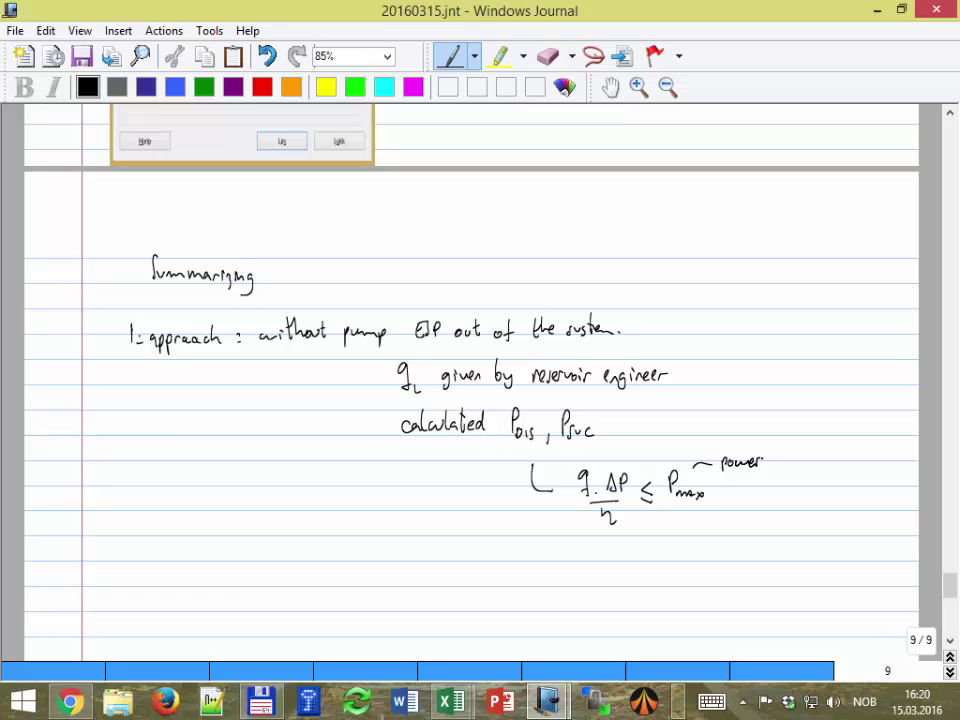
pyautogui.click(764, 465)
# Add a bracket with the suction constraint "Psuc ≥ Pb·Fs" below the power constraint and label it "cavitation"
pyautogui.moveTo(565, 457)
pyautogui.mouseDown()
pyautogui.moveTo(580, 561)
pyautogui.moveTo(652, 570)
pyautogui.moveTo(676, 556)
pyautogui.moveTo(690, 566)
pyautogui.moveTo(708, 563)
pyautogui.moveTo(716, 546)
pyautogui.moveTo(711, 565)
pyautogui.mouseUp()
pyautogui.click(668, 566)
pyautogui.click(697, 563)
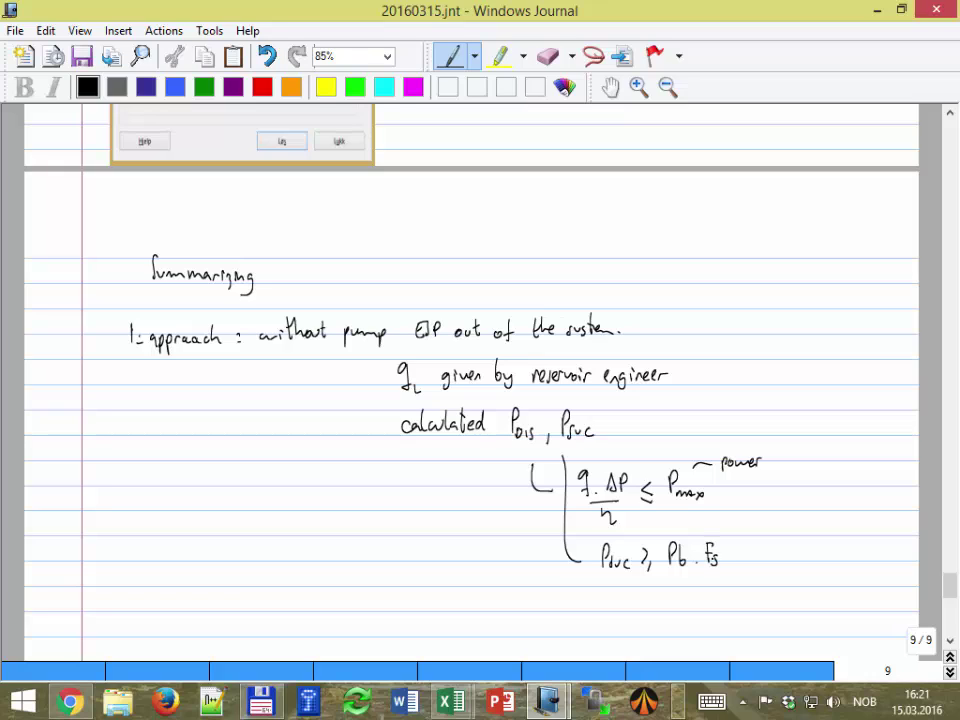
pyautogui.moveTo(761, 543)
pyautogui.mouseDown()
pyautogui.moveTo(754, 556)
pyautogui.moveTo(767, 553)
pyautogui.mouseUp()
pyautogui.moveTo(769, 546); pyautogui.dragTo(778, 553)
pyautogui.moveTo(782, 541)
pyautogui.mouseDown()
pyautogui.moveTo(783, 553)
pyautogui.moveTo(800, 547)
pyautogui.mouseUp()
pyautogui.moveTo(802, 548); pyautogui.dragTo(810, 555)
pyautogui.moveTo(811, 549); pyautogui.dragTo(817, 555)
pyautogui.click(819, 553)
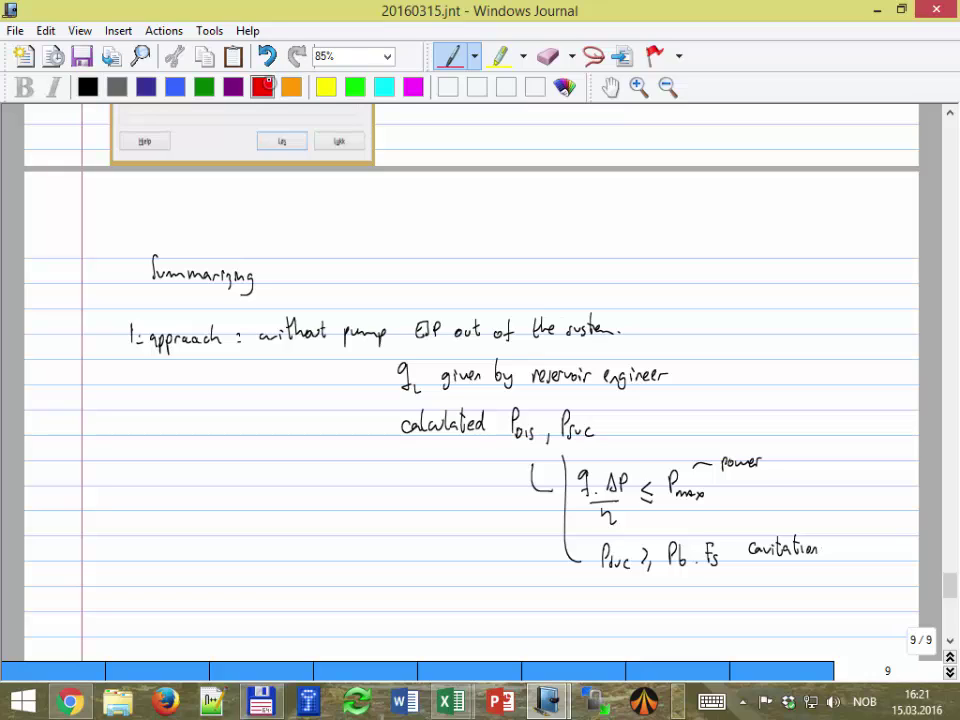
# Begin a red warning beside the power constraint reading "OBS! we made a mistake,"
pyautogui.click(262, 87)
pyautogui.moveTo(789, 448)
pyautogui.mouseDown()
pyautogui.moveTo(788, 458)
pyautogui.moveTo(820, 448)
pyautogui.moveTo(879, 454)
pyautogui.moveTo(890, 437)
pyautogui.mouseUp()
pyautogui.click(815, 458)
pyautogui.click(865, 451)
pyautogui.moveTo(892, 451); pyautogui.dragTo(899, 448)
pyautogui.moveTo(772, 481); pyautogui.dragTo(822, 484)
pyautogui.moveTo(826, 480); pyautogui.dragTo(853, 488)
pyautogui.click(855, 480)
# Complete the red warning with "P should have been a bit higher than 600hp"
pyautogui.moveTo(767, 500)
pyautogui.mouseDown()
pyautogui.moveTo(769, 516)
pyautogui.moveTo(899, 503)
pyautogui.mouseUp()
pyautogui.click(785, 504)
pyautogui.click(785, 510)
pyautogui.click(841, 510)
pyautogui.moveTo(772, 521); pyautogui.dragTo(787, 527)
pyautogui.moveTo(793, 527)
pyautogui.mouseDown()
pyautogui.moveTo(798, 519)
pyautogui.moveTo(803, 528)
pyautogui.moveTo(900, 527)
pyautogui.moveTo(855, 544)
pyautogui.moveTo(886, 545)
pyautogui.mouseUp()
pyautogui.click(887, 542)
pyautogui.moveTo(889, 537); pyautogui.dragTo(894, 540)
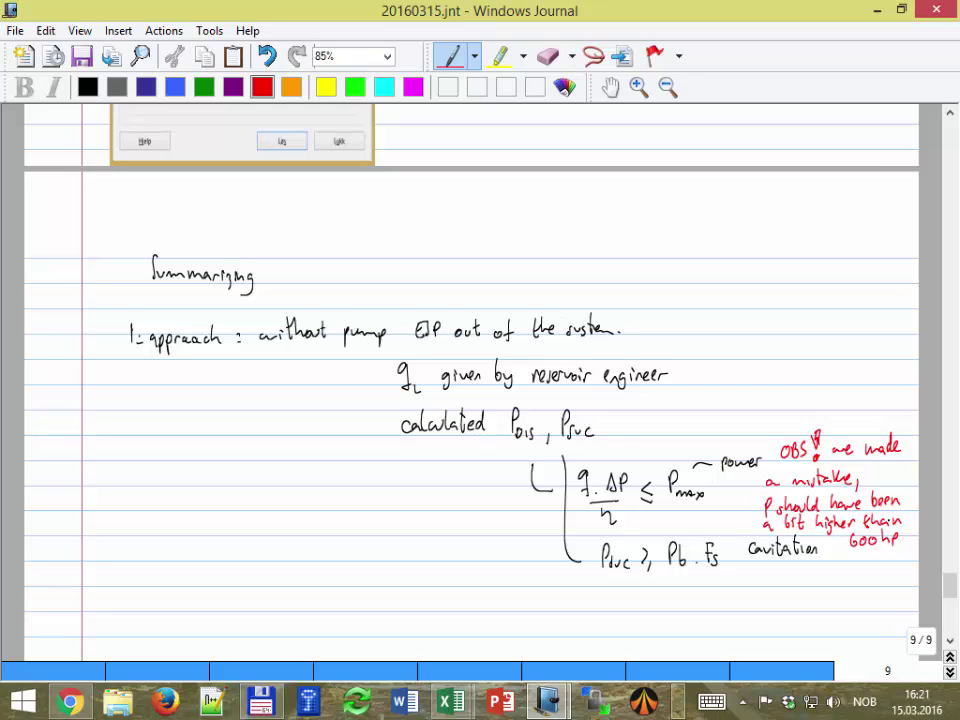
# Write in red below the constraints "found that rate had to be reduced due to power limitations, Psuc limitations"
pyautogui.scroll(-3, 888, 519)
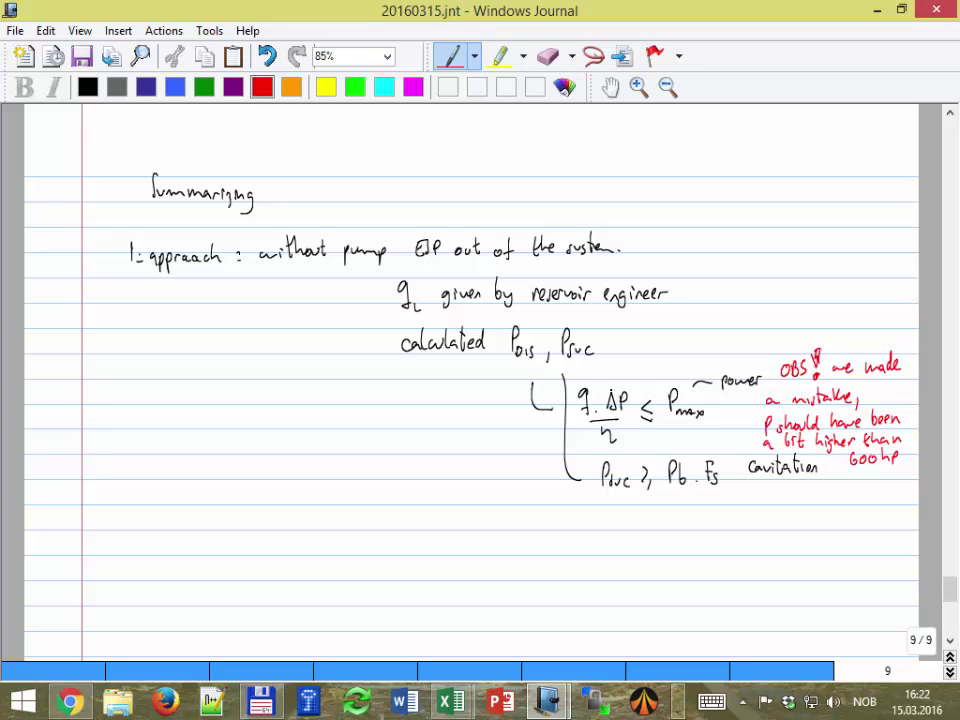
pyautogui.moveTo(388, 516)
pyautogui.mouseDown()
pyautogui.moveTo(391, 549)
pyautogui.moveTo(420, 522)
pyautogui.moveTo(450, 545)
pyautogui.moveTo(455, 521)
pyautogui.moveTo(484, 547)
pyautogui.moveTo(606, 545)
pyautogui.moveTo(626, 528)
pyautogui.moveTo(648, 545)
pyautogui.moveTo(712, 545)
pyautogui.moveTo(724, 530)
pyautogui.moveTo(740, 543)
pyautogui.moveTo(778, 530)
pyautogui.moveTo(800, 540)
pyautogui.moveTo(812, 528)
pyautogui.mouseUp()
pyautogui.moveTo(813, 538); pyautogui.dragTo(822, 538)
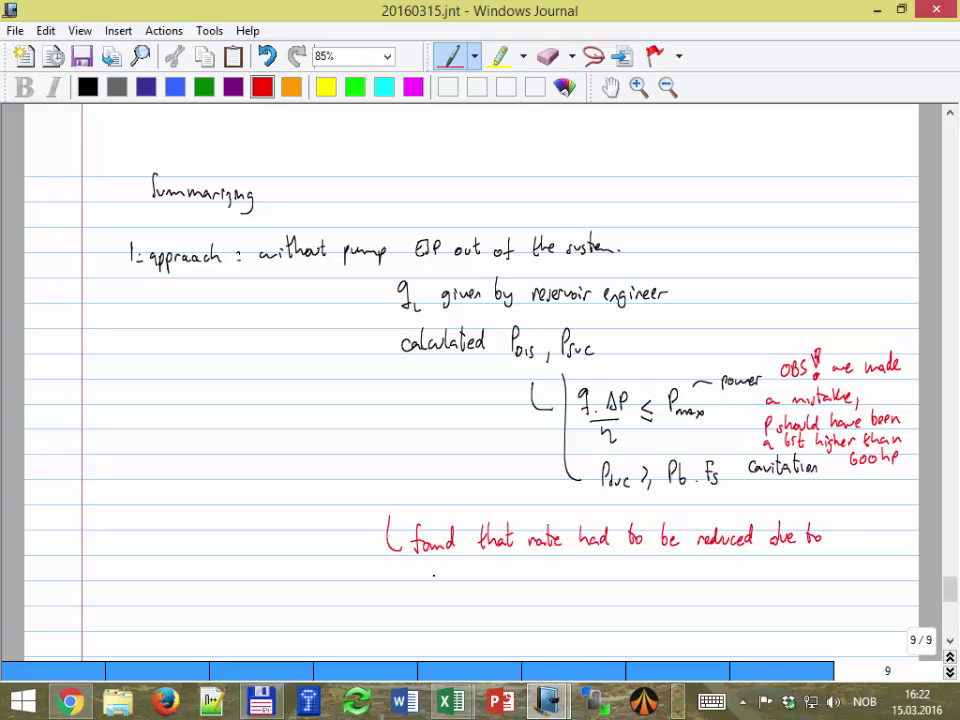
pyautogui.moveTo(434, 575); pyautogui.dragTo(505, 576)
pyautogui.moveTo(508, 570); pyautogui.dragTo(533, 576)
pyautogui.moveTo(535, 572); pyautogui.dragTo(584, 574)
pyautogui.moveTo(593, 578)
pyautogui.mouseDown()
pyautogui.moveTo(590, 586)
pyautogui.moveTo(657, 577)
pyautogui.mouseUp()
pyautogui.moveTo(661, 571); pyautogui.dragTo(749, 576)
pyautogui.click(690, 575)
# Sketch a red ΔP versus q plot with three vertically stacked points, two points at lower rates, a path arrow and the label "PR ↓"
pyautogui.scroll(-3, 733, 572)
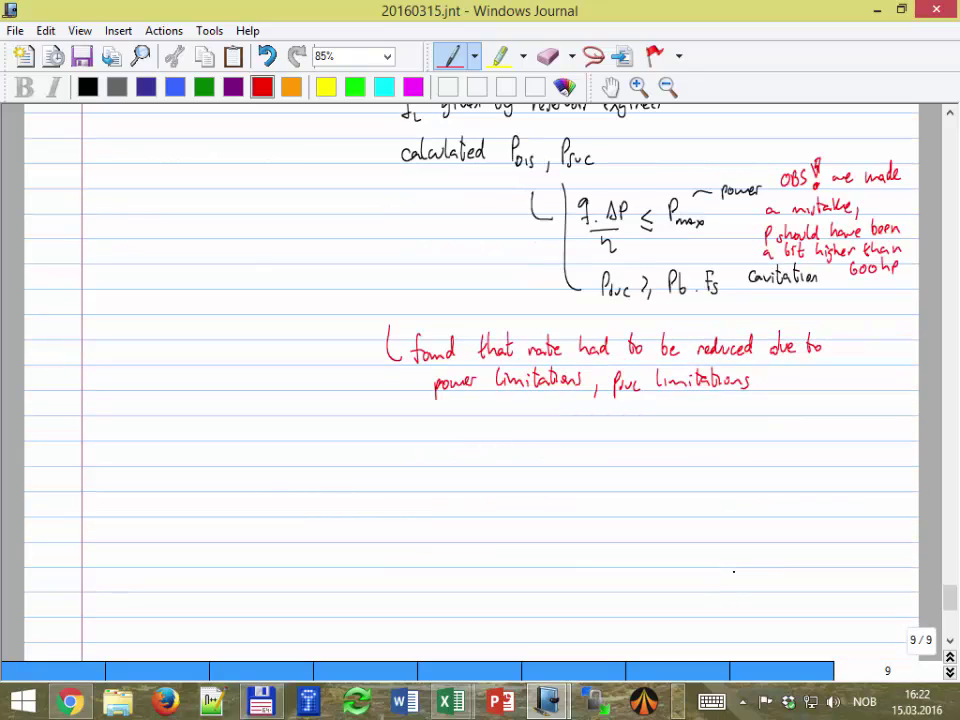
pyautogui.moveTo(470, 433)
pyautogui.mouseDown()
pyautogui.moveTo(470, 522)
pyautogui.moveTo(474, 424)
pyautogui.moveTo(442, 434)
pyautogui.moveTo(455, 422)
pyautogui.mouseUp()
pyautogui.moveTo(470, 522)
pyautogui.mouseDown()
pyautogui.moveTo(640, 522)
pyautogui.moveTo(632, 527)
pyautogui.moveTo(648, 552)
pyautogui.mouseUp()
pyautogui.moveTo(562, 479); pyautogui.dragTo(566, 421)
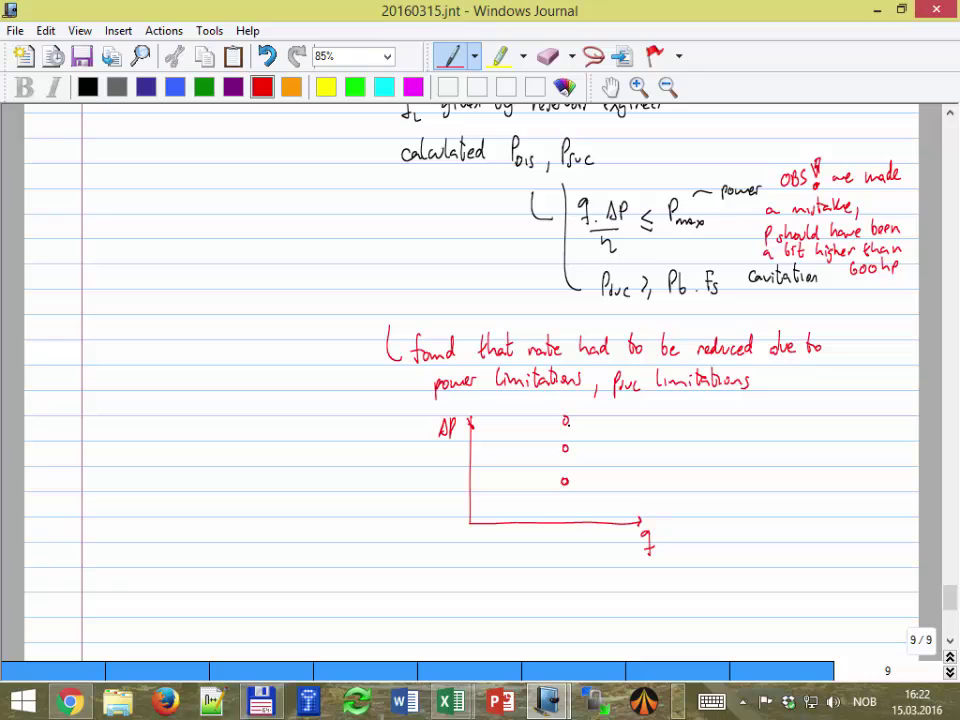
pyautogui.moveTo(539, 426); pyautogui.dragTo(517, 431)
pyautogui.click(516, 432)
pyautogui.moveTo(578, 470)
pyautogui.mouseDown()
pyautogui.moveTo(578, 435)
pyautogui.moveTo(556, 402)
pyautogui.moveTo(541, 403)
pyautogui.moveTo(546, 412)
pyautogui.mouseUp()
pyautogui.moveTo(590, 447)
pyautogui.mouseDown()
pyautogui.moveTo(604, 466)
pyautogui.moveTo(619, 460)
pyautogui.mouseUp()
pyautogui.click(615, 467)
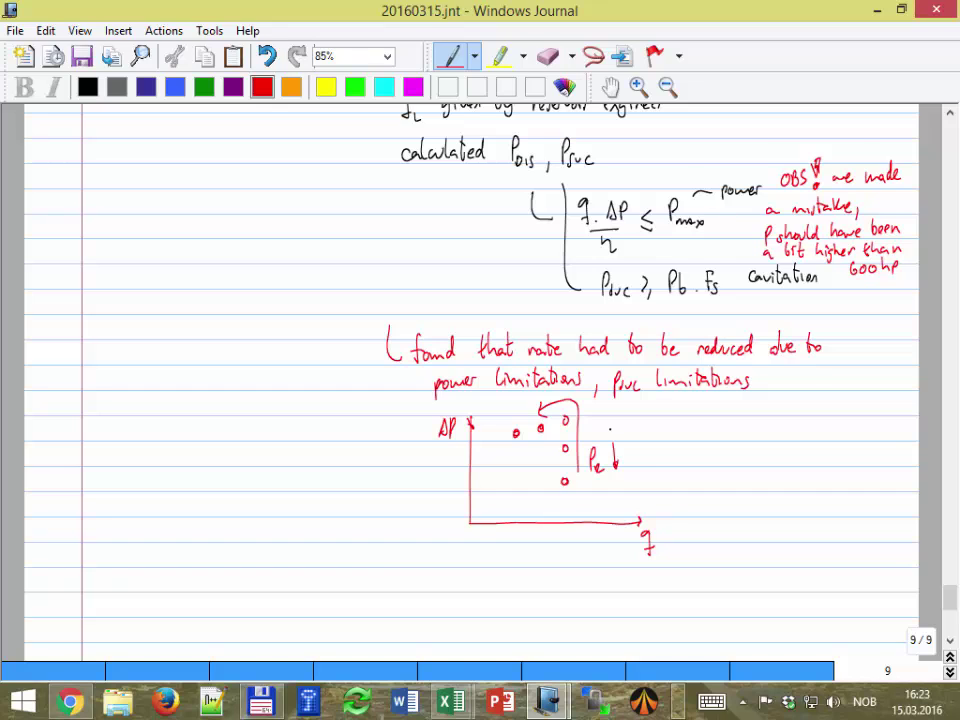
# Sketch a red ΔH versus q plot with a closed pump envelope and start its note "pump plot given by"
pyautogui.scroll(-4, 610, 428)
pyautogui.moveTo(449, 393)
pyautogui.mouseDown()
pyautogui.moveTo(454, 515)
pyautogui.moveTo(453, 397)
pyautogui.moveTo(406, 408)
pyautogui.moveTo(426, 408)
pyautogui.mouseUp()
pyautogui.moveTo(455, 517)
pyautogui.mouseDown()
pyautogui.moveTo(617, 510)
pyautogui.moveTo(631, 541)
pyautogui.mouseUp()
pyautogui.moveTo(518, 385)
pyautogui.mouseDown()
pyautogui.moveTo(494, 448)
pyautogui.moveTo(546, 484)
pyautogui.moveTo(594, 415)
pyautogui.moveTo(658, 405)
pyautogui.moveTo(674, 414)
pyautogui.moveTo(708, 402)
pyautogui.moveTo(728, 412)
pyautogui.moveTo(759, 396)
pyautogui.moveTo(774, 412)
pyautogui.mouseUp()
pyautogui.click(770, 399)
pyautogui.moveTo(784, 399); pyautogui.dragTo(831, 412)
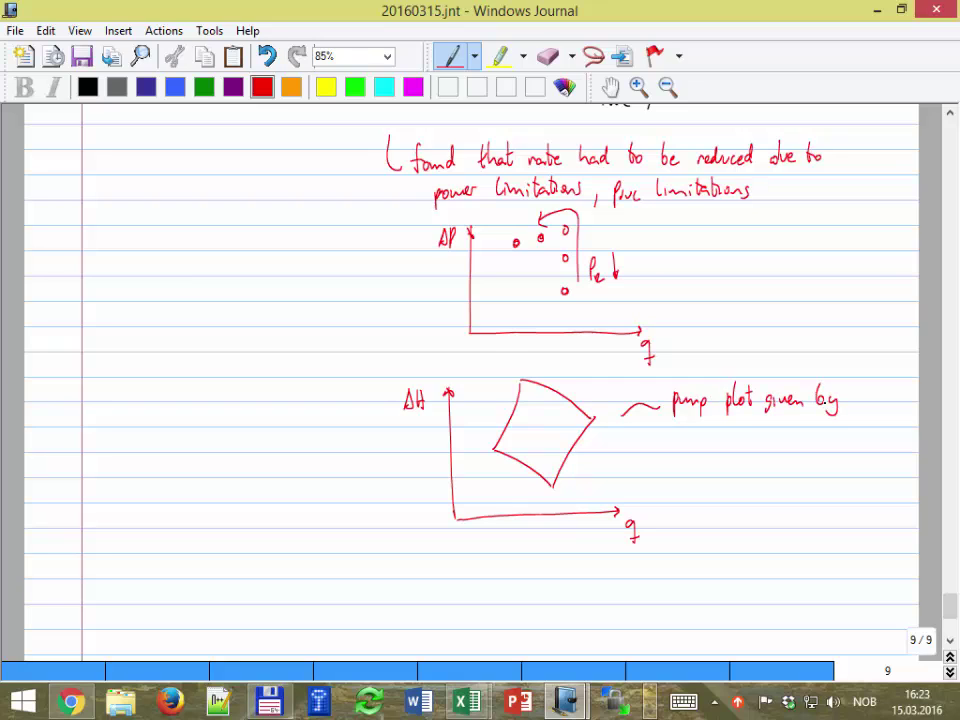
# Finish the pump plot note with "ESP specialist" on its second line
pyautogui.moveTo(686, 428)
pyautogui.mouseDown()
pyautogui.moveTo(686, 442)
pyautogui.moveTo(699, 442)
pyautogui.mouseUp()
pyautogui.moveTo(705, 442)
pyautogui.mouseDown()
pyautogui.moveTo(708, 429)
pyautogui.moveTo(747, 448)
pyautogui.mouseUp()
pyautogui.moveTo(754, 440); pyautogui.dragTo(763, 444)
pyautogui.moveTo(768, 436); pyautogui.dragTo(776, 444)
pyautogui.moveTo(779, 429)
pyautogui.mouseDown()
pyautogui.moveTo(780, 444)
pyautogui.moveTo(793, 446)
pyautogui.mouseUp()
pyautogui.moveTo(799, 435); pyautogui.dragTo(802, 446)
pyautogui.moveTo(797, 431); pyautogui.dragTo(805, 430)
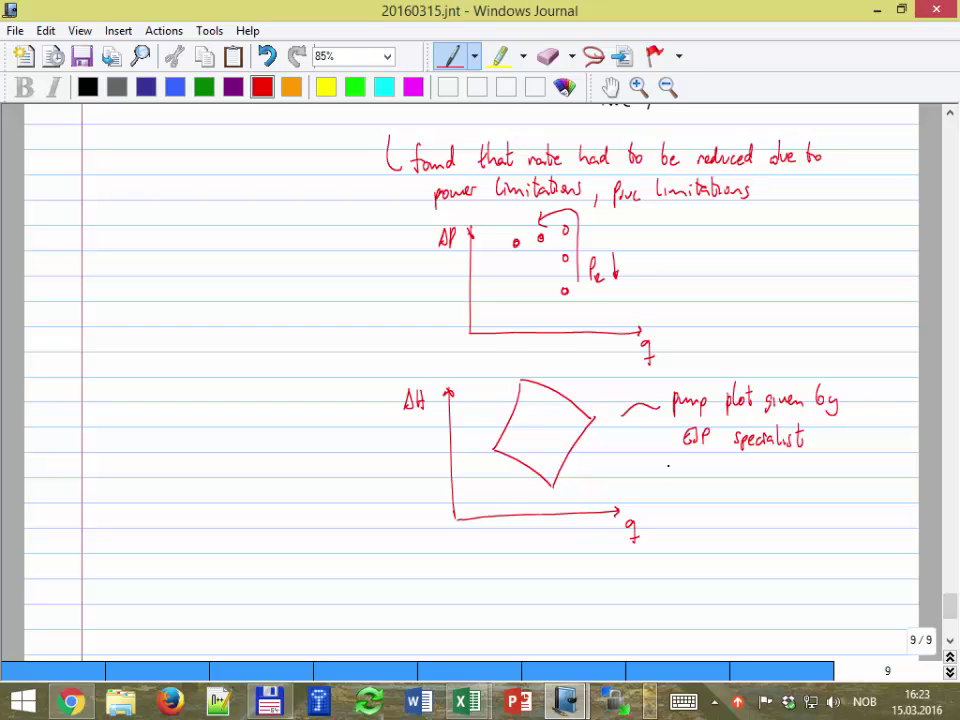
# List the plot corrections under the specialist note as "correction by Nstages", "by frequency" and "by viscosity"
pyautogui.moveTo(670, 466)
pyautogui.mouseDown()
pyautogui.moveTo(686, 484)
pyautogui.moveTo(751, 485)
pyautogui.mouseUp()
pyautogui.moveTo(755, 471); pyautogui.dragTo(761, 485)
pyautogui.moveTo(762, 479); pyautogui.dragTo(773, 485)
pyautogui.moveTo(787, 464)
pyautogui.mouseDown()
pyautogui.moveTo(805, 494)
pyautogui.moveTo(832, 472)
pyautogui.moveTo(840, 485)
pyautogui.mouseUp()
pyautogui.moveTo(843, 470)
pyautogui.mouseDown()
pyautogui.moveTo(848, 484)
pyautogui.moveTo(875, 486)
pyautogui.mouseUp()
pyautogui.click(759, 513)
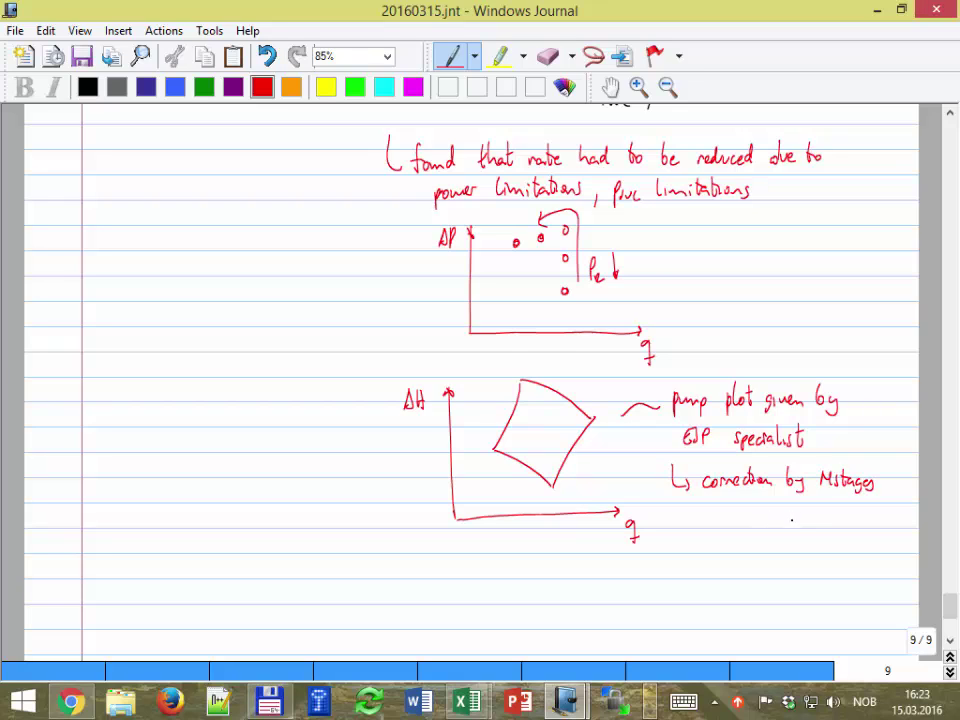
pyautogui.moveTo(789, 513)
pyautogui.mouseDown()
pyautogui.moveTo(797, 532)
pyautogui.moveTo(835, 520)
pyautogui.mouseUp()
pyautogui.moveTo(838, 516)
pyautogui.mouseDown()
pyautogui.moveTo(840, 528)
pyautogui.moveTo(847, 520)
pyautogui.mouseUp()
pyautogui.moveTo(848, 518); pyautogui.dragTo(866, 520)
pyautogui.moveTo(867, 516); pyautogui.dragTo(874, 536)
pyautogui.moveTo(787, 549)
pyautogui.mouseDown()
pyautogui.moveTo(791, 571)
pyautogui.moveTo(860, 568)
pyautogui.moveTo(877, 580)
pyautogui.mouseUp()
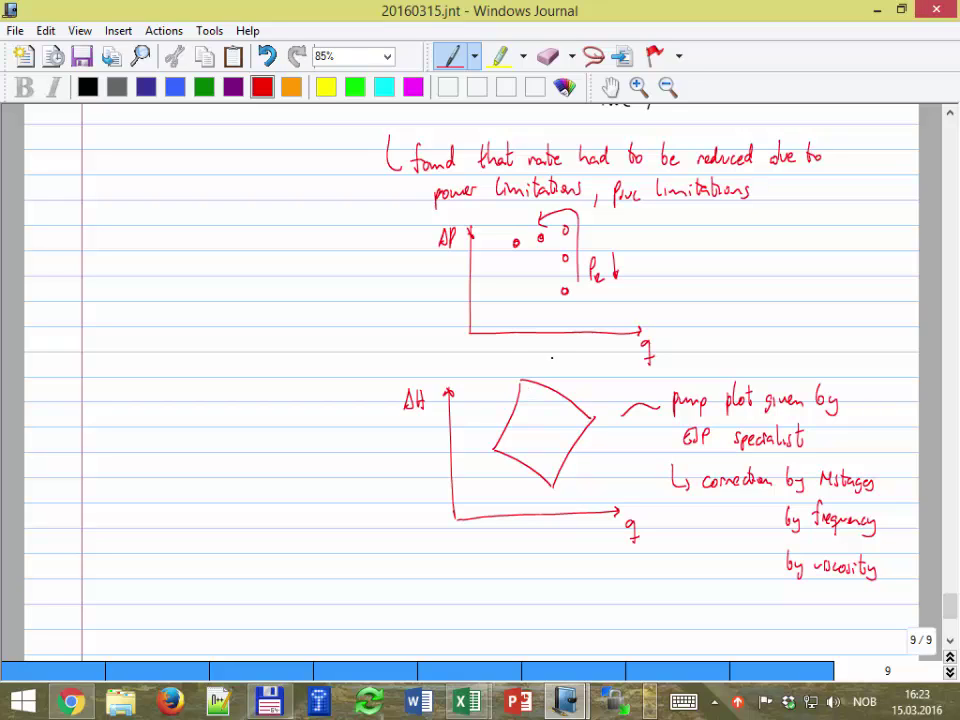
# Plot five points inside the pump envelope and write "the pump can provide the operational conditions that were estimated" with a check mark and smiley
pyautogui.moveTo(556, 455)
pyautogui.mouseDown()
pyautogui.moveTo(556, 400)
pyautogui.moveTo(521, 409)
pyautogui.mouseUp()
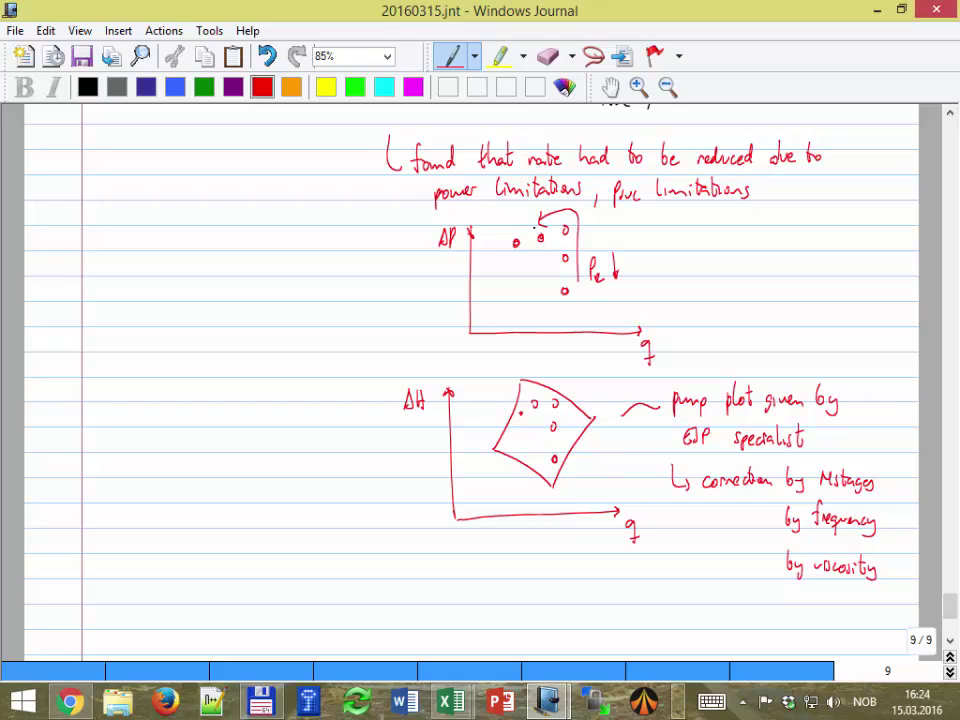
pyautogui.moveTo(402, 517)
pyautogui.mouseDown()
pyautogui.moveTo(390, 590)
pyautogui.moveTo(567, 598)
pyautogui.moveTo(610, 585)
pyautogui.moveTo(745, 584)
pyautogui.moveTo(756, 572)
pyautogui.mouseUp()
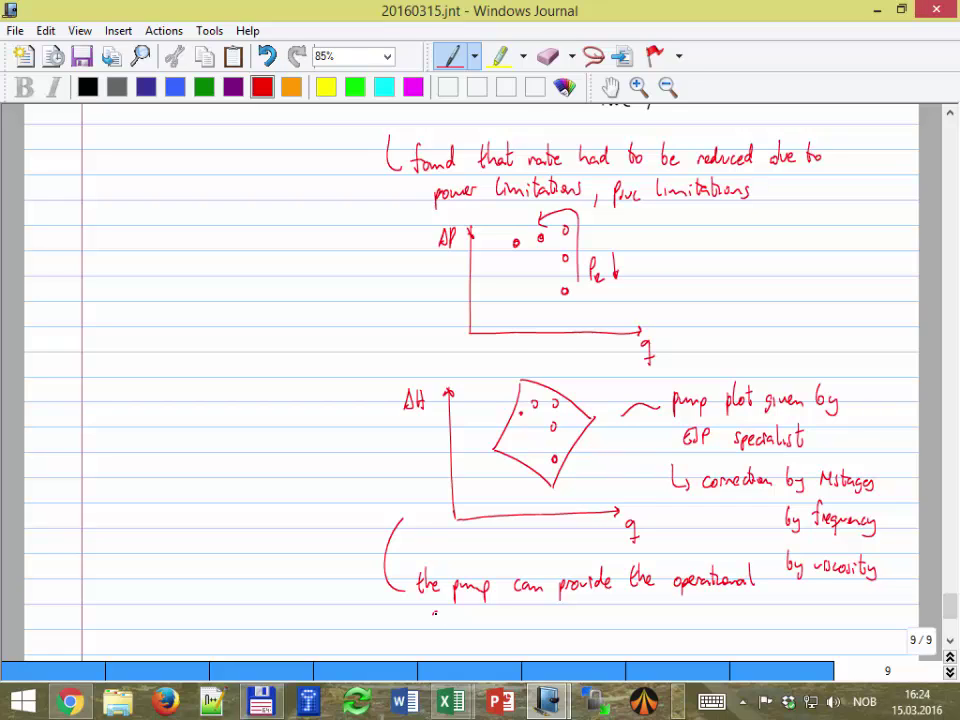
pyautogui.moveTo(438, 612); pyautogui.dragTo(432, 620)
pyautogui.moveTo(440, 615)
pyautogui.mouseDown()
pyautogui.moveTo(684, 618)
pyautogui.moveTo(776, 603)
pyautogui.moveTo(799, 618)
pyautogui.mouseUp()
pyautogui.moveTo(806, 604); pyautogui.dragTo(815, 622)
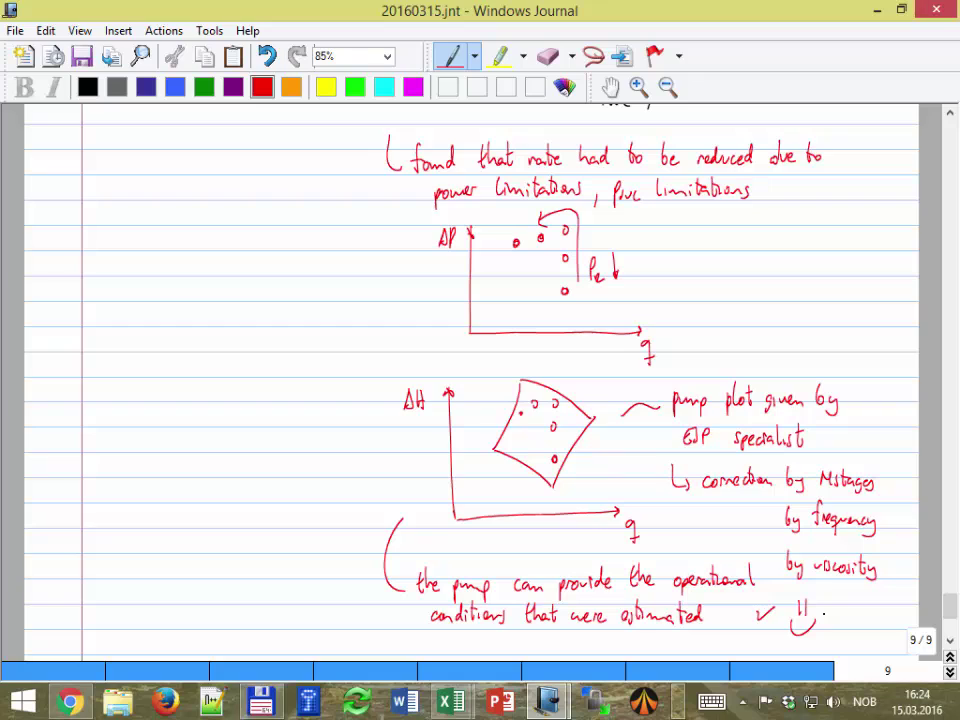
# Draw three black dashed frequency curves across the pump envelope in the ΔH versus q sketch
pyautogui.click(88, 84)
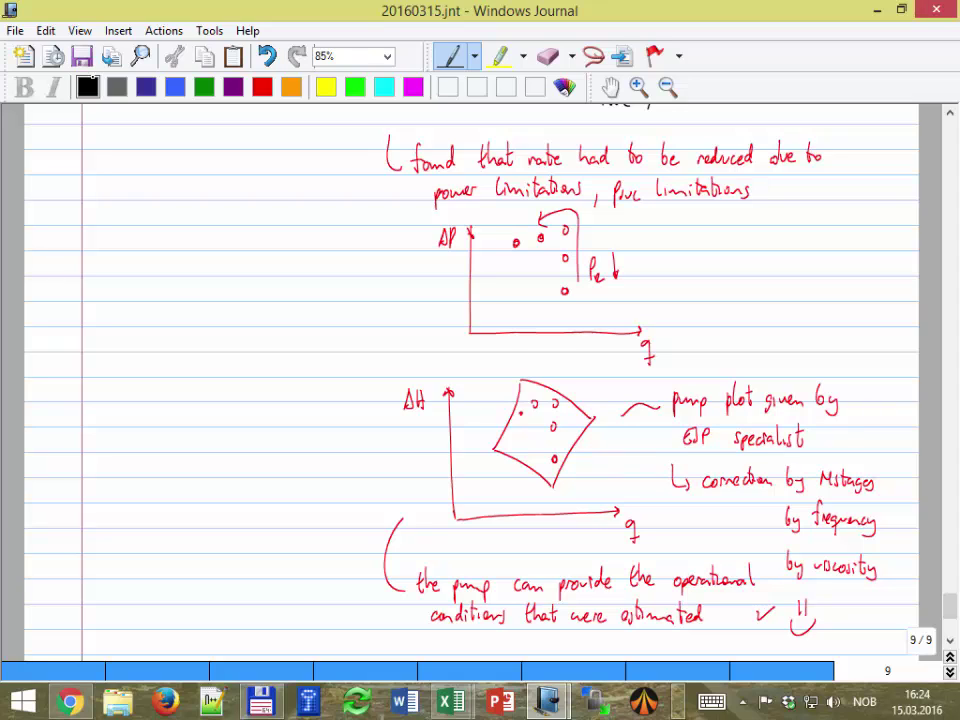
pyautogui.moveTo(501, 429); pyautogui.dragTo(507, 435)
pyautogui.moveTo(516, 436); pyautogui.dragTo(525, 443)
pyautogui.moveTo(528, 445); pyautogui.dragTo(560, 464)
pyautogui.moveTo(515, 411); pyautogui.dragTo(523, 416)
pyautogui.moveTo(531, 419); pyautogui.dragTo(570, 444)
pyautogui.moveTo(521, 388); pyautogui.dragTo(573, 421)
pyautogui.scroll(-5, 597, 434)
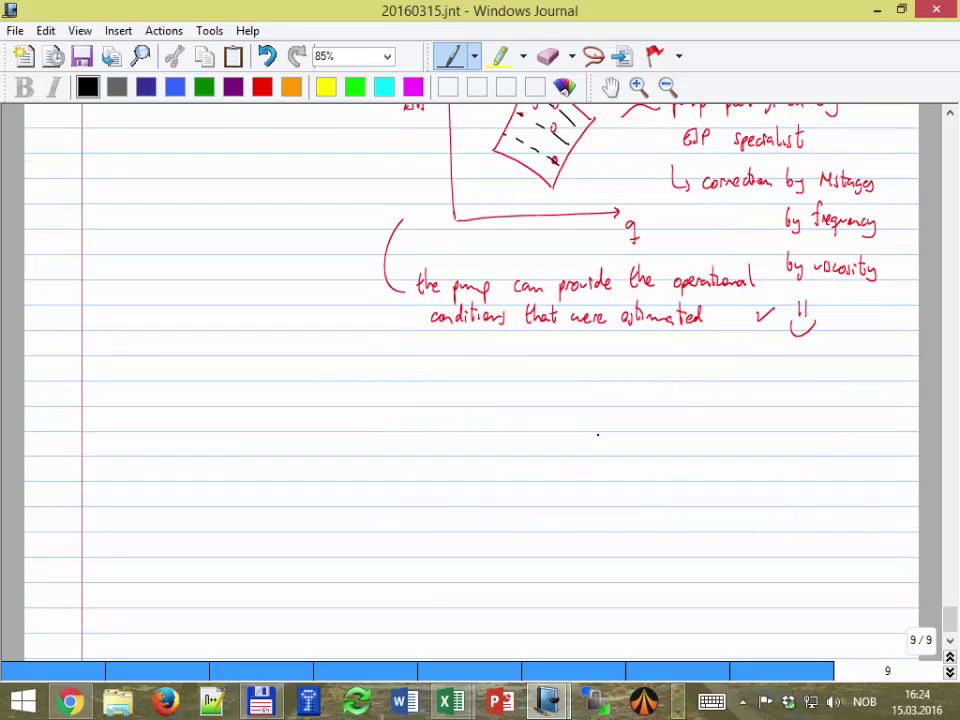
# Write the black heading "2nd approach:" at the margin below the note about the pump's operational conditions
pyautogui.moveTo(99, 389)
pyautogui.mouseDown()
pyautogui.moveTo(106, 401)
pyautogui.moveTo(115, 384)
pyautogui.mouseUp()
pyautogui.moveTo(116, 383)
pyautogui.mouseDown()
pyautogui.moveTo(121, 370)
pyautogui.moveTo(133, 398)
pyautogui.mouseUp()
pyautogui.click(142, 398)
pyautogui.moveTo(136, 392)
pyautogui.mouseDown()
pyautogui.moveTo(137, 410)
pyautogui.moveTo(156, 393)
pyautogui.mouseUp()
pyautogui.moveTo(160, 394); pyautogui.dragTo(189, 400)
pyautogui.click(183, 397)
pyautogui.moveTo(193, 382); pyautogui.dragTo(201, 400)
pyautogui.click(205, 397)
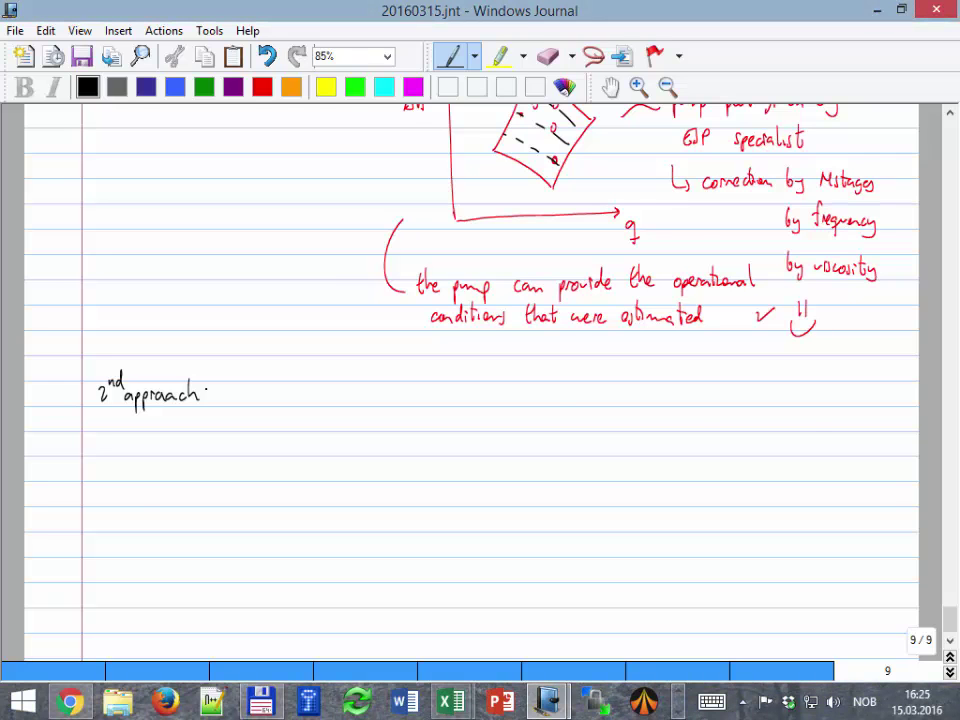
pyautogui.scroll(10, 206, 392)
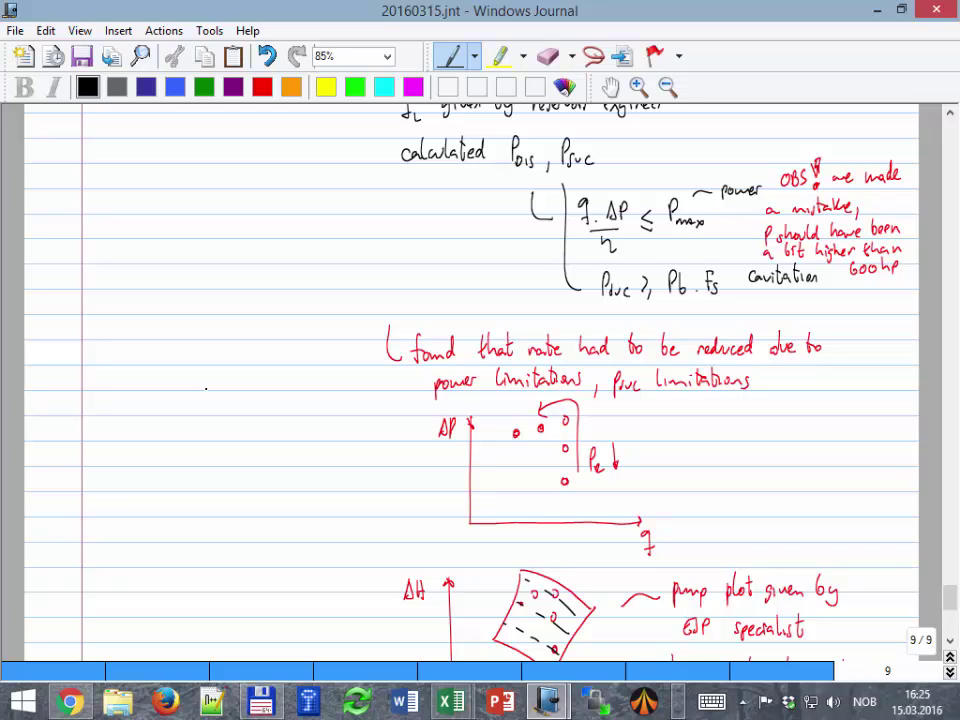
pyautogui.scroll(-10, 206, 388)
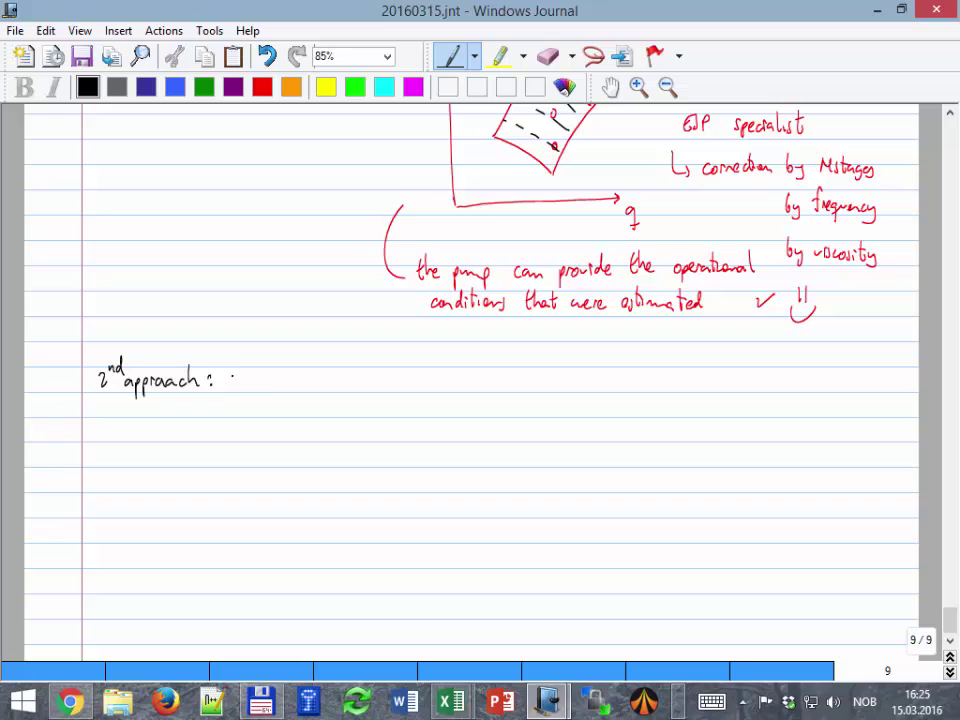
# Write "there is an ESP model built in in the production simulator" after the "2nd approach" heading
pyautogui.moveTo(241, 370)
pyautogui.mouseDown()
pyautogui.moveTo(251, 385)
pyautogui.moveTo(262, 378)
pyautogui.moveTo(245, 378)
pyautogui.moveTo(495, 382)
pyautogui.mouseUp()
pyautogui.click(549, 56)
pyautogui.click(450, 56)
pyautogui.moveTo(497, 376); pyautogui.dragTo(519, 382)
pyautogui.moveTo(522, 368)
pyautogui.mouseDown()
pyautogui.moveTo(528, 382)
pyautogui.moveTo(626, 384)
pyautogui.mouseUp()
pyautogui.click(587, 388)
pyautogui.moveTo(618, 372)
pyautogui.mouseDown()
pyautogui.moveTo(669, 398)
pyautogui.moveTo(684, 384)
pyautogui.mouseUp()
pyautogui.moveTo(686, 378)
pyautogui.mouseDown()
pyautogui.moveTo(692, 386)
pyautogui.moveTo(700, 370)
pyautogui.moveTo(706, 386)
pyautogui.moveTo(833, 378)
pyautogui.mouseUp()
pyautogui.click(838, 384)
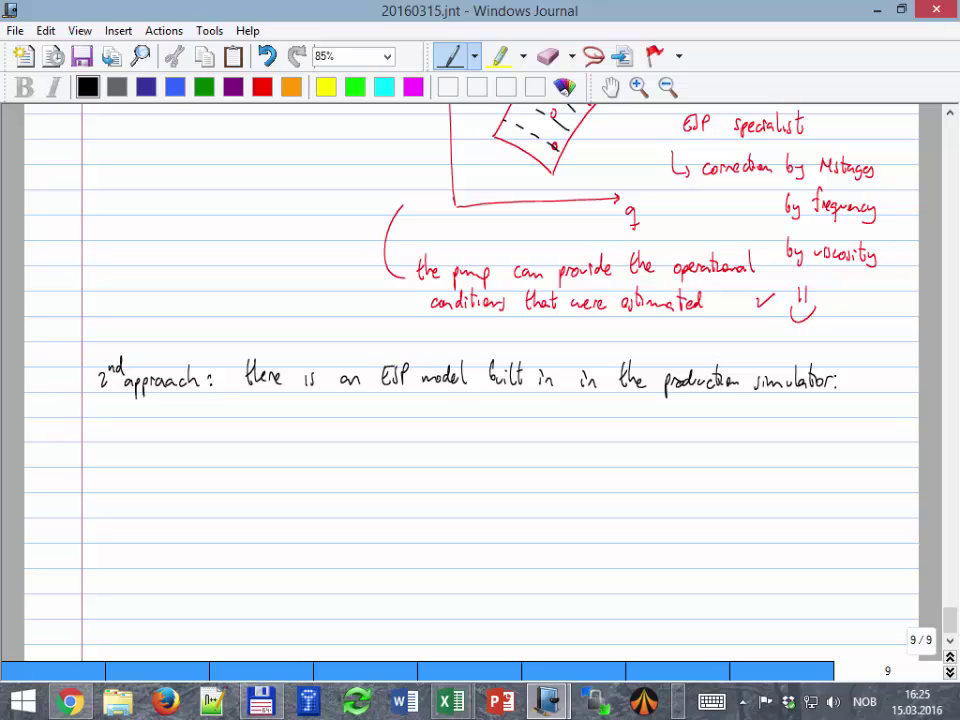
# Draw an arrow down from the sentence to "find f such as" and lead it to the first condition, "q = 1700 Sm³/d"
pyautogui.moveTo(235, 396)
pyautogui.mouseDown()
pyautogui.moveTo(243, 446)
pyautogui.moveTo(252, 447)
pyautogui.mouseUp()
pyautogui.moveTo(246, 438); pyautogui.dragTo(251, 449)
pyautogui.moveTo(285, 441)
pyautogui.mouseDown()
pyautogui.moveTo(284, 452)
pyautogui.moveTo(344, 456)
pyautogui.moveTo(348, 438)
pyautogui.mouseUp()
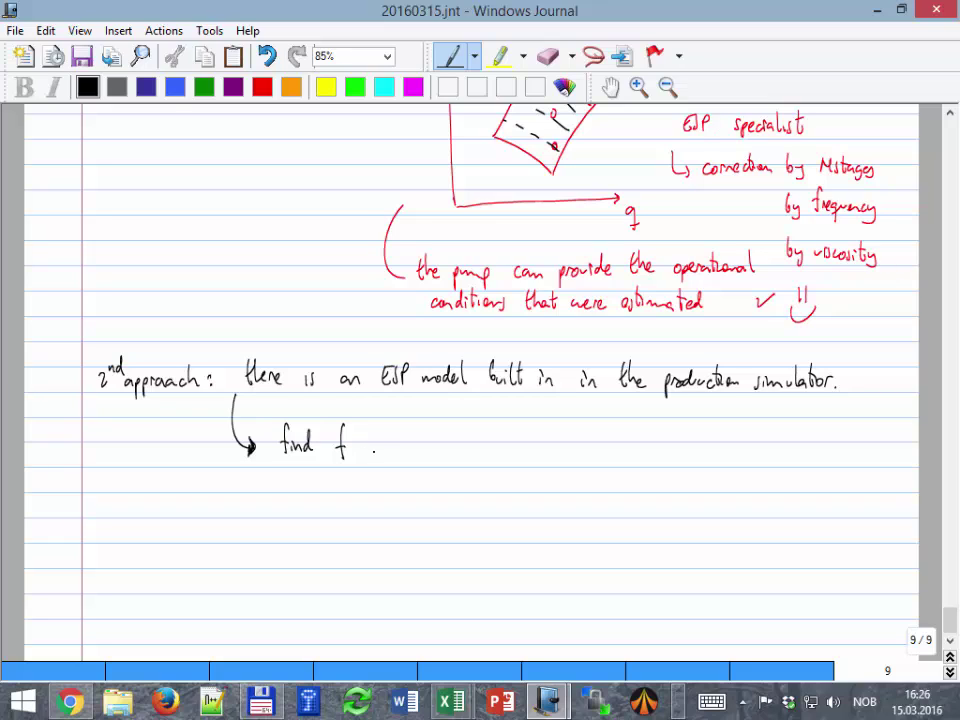
pyautogui.moveTo(376, 446)
pyautogui.mouseDown()
pyautogui.moveTo(370, 455)
pyautogui.moveTo(504, 446)
pyautogui.moveTo(562, 426)
pyautogui.mouseUp()
pyautogui.moveTo(555, 431); pyautogui.dragTo(563, 436)
pyautogui.moveTo(570, 425); pyautogui.dragTo(587, 434)
pyautogui.moveTo(597, 424)
pyautogui.mouseDown()
pyautogui.moveTo(596, 434)
pyautogui.moveTo(608, 435)
pyautogui.mouseUp()
pyautogui.moveTo(614, 430); pyautogui.dragTo(635, 437)
pyautogui.moveTo(649, 419); pyautogui.dragTo(645, 436)
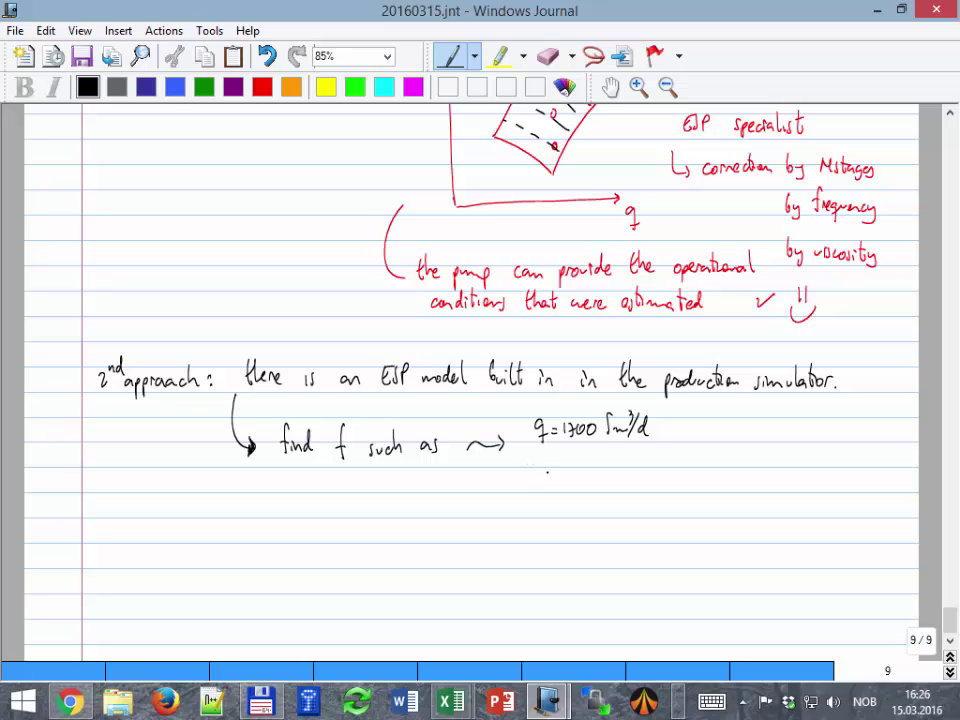
# Add the pressure conditions "Psuc ≥ 31.5 bara" and "Pwh = 7 bara" beneath the rate condition
pyautogui.moveTo(537, 460)
pyautogui.mouseDown()
pyautogui.moveTo(537, 481)
pyautogui.moveTo(540, 470)
pyautogui.moveTo(599, 477)
pyautogui.mouseUp()
pyautogui.moveTo(611, 461); pyautogui.dragTo(611, 477)
pyautogui.moveTo(617, 476)
pyautogui.mouseDown()
pyautogui.moveTo(623, 468)
pyautogui.moveTo(623, 478)
pyautogui.moveTo(657, 476)
pyautogui.mouseUp()
pyautogui.moveTo(665, 468); pyautogui.dragTo(684, 476)
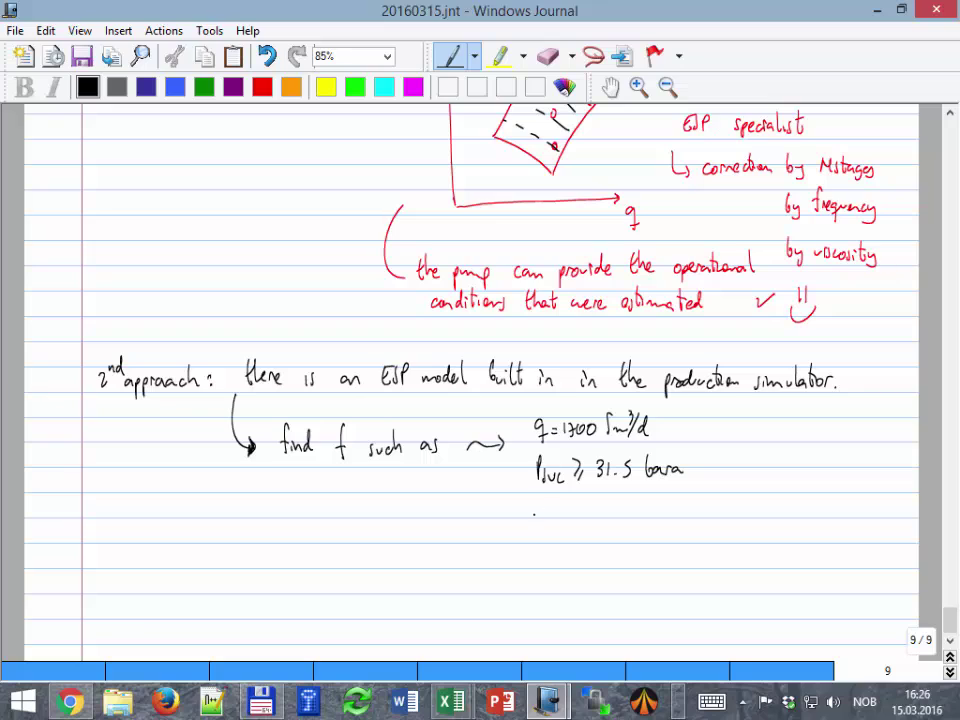
pyautogui.moveTo(534, 510)
pyautogui.mouseDown()
pyautogui.moveTo(590, 525)
pyautogui.moveTo(641, 512)
pyautogui.mouseUp()
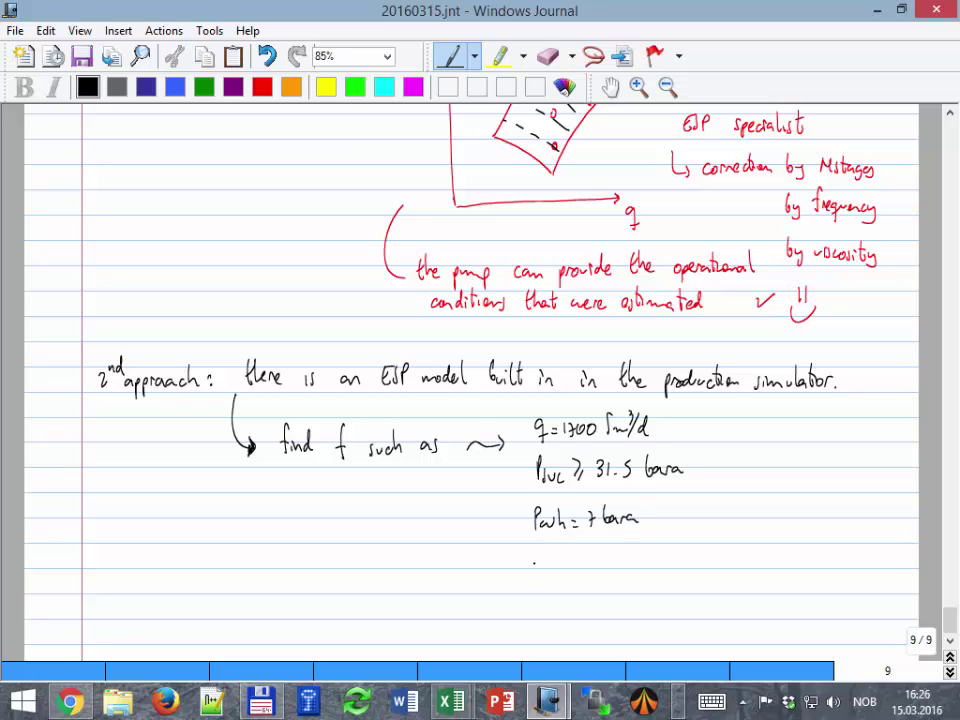
# Add the range constraints "qmin ≤ q ≤ qmax" and "30 ≤ f ≤ 60 hz" beneath the pressure conditions
pyautogui.moveTo(542, 553)
pyautogui.mouseDown()
pyautogui.moveTo(541, 571)
pyautogui.moveTo(479, 572)
pyautogui.moveTo(508, 567)
pyautogui.mouseUp()
pyautogui.moveTo(566, 549)
pyautogui.mouseDown()
pyautogui.moveTo(568, 567)
pyautogui.moveTo(623, 569)
pyautogui.mouseUp()
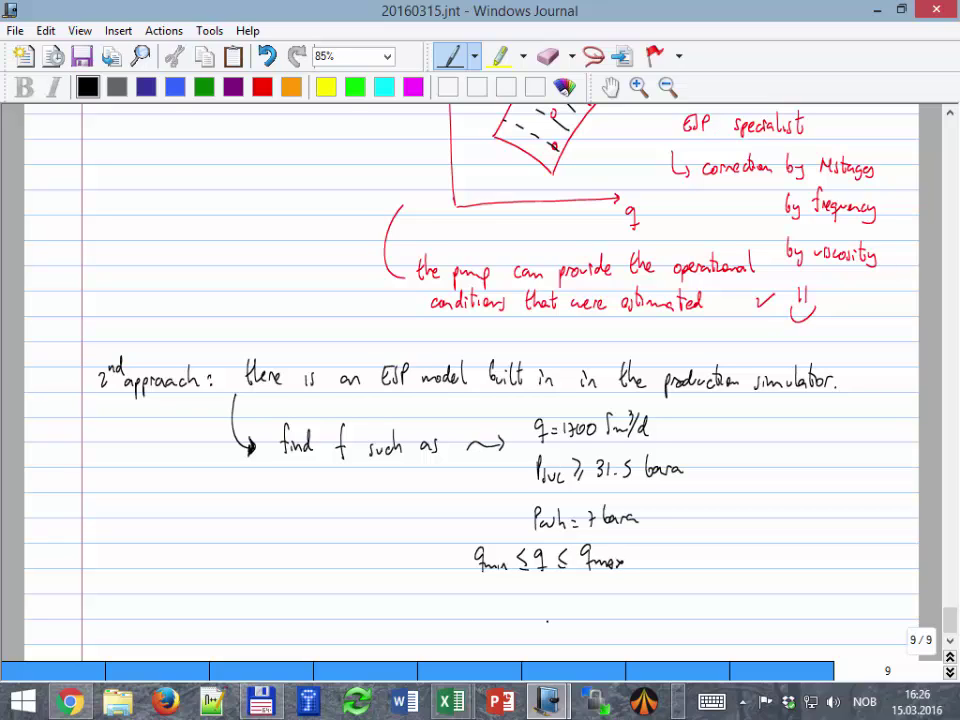
pyautogui.moveTo(550, 590)
pyautogui.mouseDown()
pyautogui.moveTo(546, 612)
pyautogui.moveTo(498, 612)
pyautogui.mouseUp()
pyautogui.moveTo(512, 598); pyautogui.dragTo(512, 612)
pyautogui.moveTo(575, 595)
pyautogui.mouseDown()
pyautogui.moveTo(564, 605)
pyautogui.moveTo(576, 611)
pyautogui.mouseUp()
pyautogui.moveTo(590, 594); pyautogui.dragTo(592, 611)
pyautogui.moveTo(606, 596); pyautogui.dragTo(645, 611)
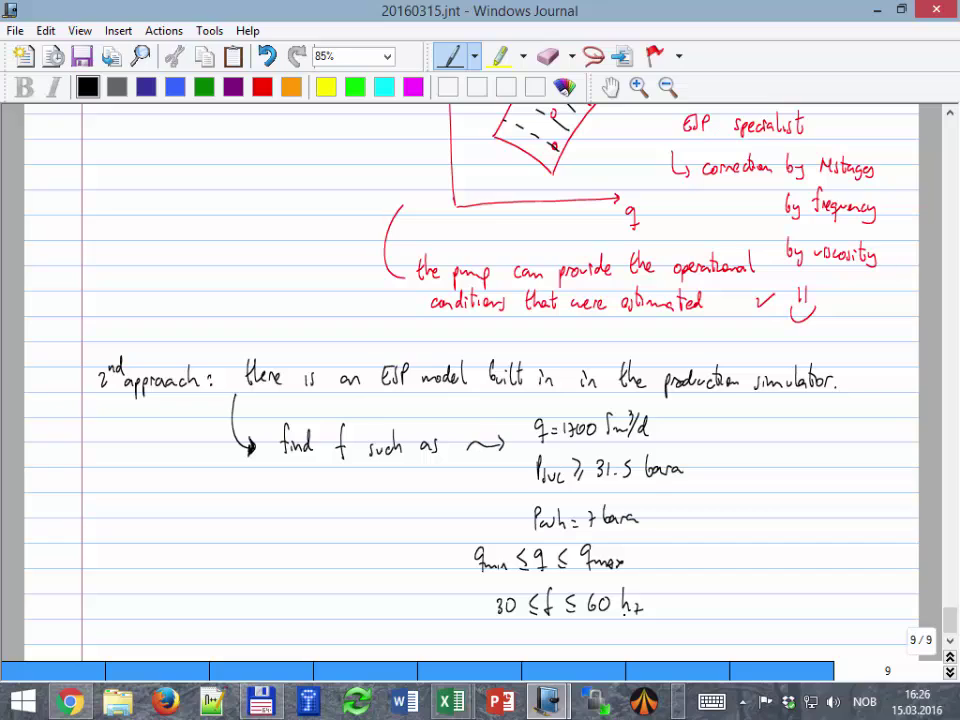
# Brace the conditions with the note "we have to use the solver" and write "Pwf" under f as a second unknown
pyautogui.moveTo(695, 428); pyautogui.dragTo(706, 610)
pyautogui.moveTo(727, 452); pyautogui.dragTo(746, 458)
pyautogui.click(762, 457)
pyautogui.moveTo(748, 458); pyautogui.dragTo(856, 462)
pyautogui.click(837, 460)
pyautogui.moveTo(858, 459); pyautogui.dragTo(866, 458)
pyautogui.moveTo(729, 475)
pyautogui.mouseDown()
pyautogui.moveTo(731, 489)
pyautogui.moveTo(809, 487)
pyautogui.mouseUp()
pyautogui.click(836, 489)
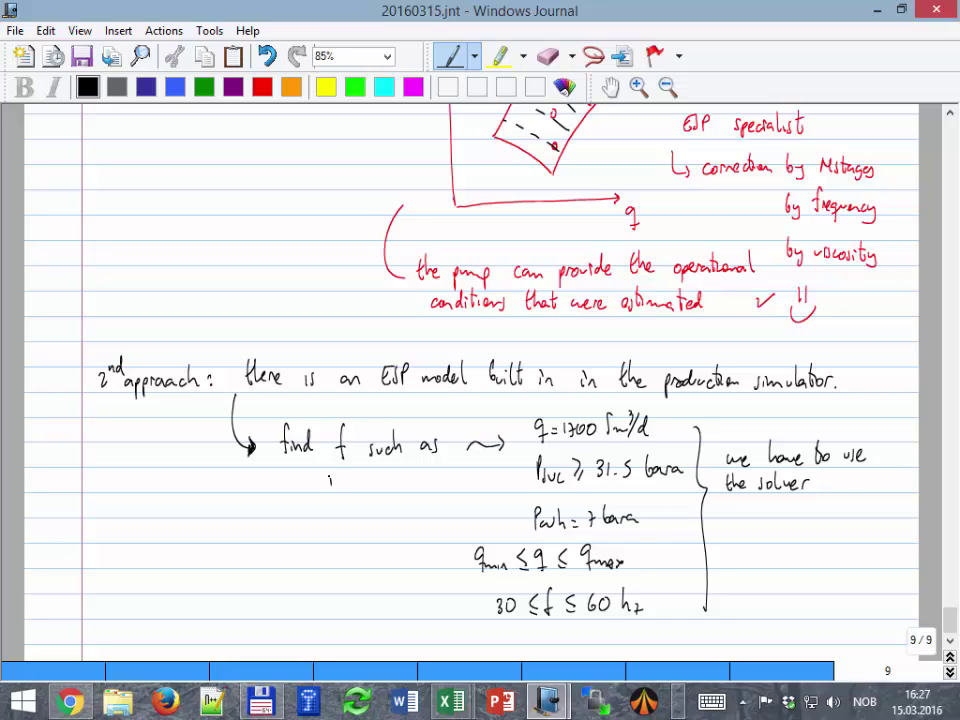
pyautogui.moveTo(330, 492)
pyautogui.mouseDown()
pyautogui.moveTo(337, 480)
pyautogui.moveTo(352, 495)
pyautogui.mouseUp()
pyautogui.moveTo(527, 421); pyautogui.dragTo(524, 449)
# Switch to the ESP operation map workbook in Excel and enter the header "qmin" in R15 of the Data sheet
pyautogui.moveTo(450, 714)
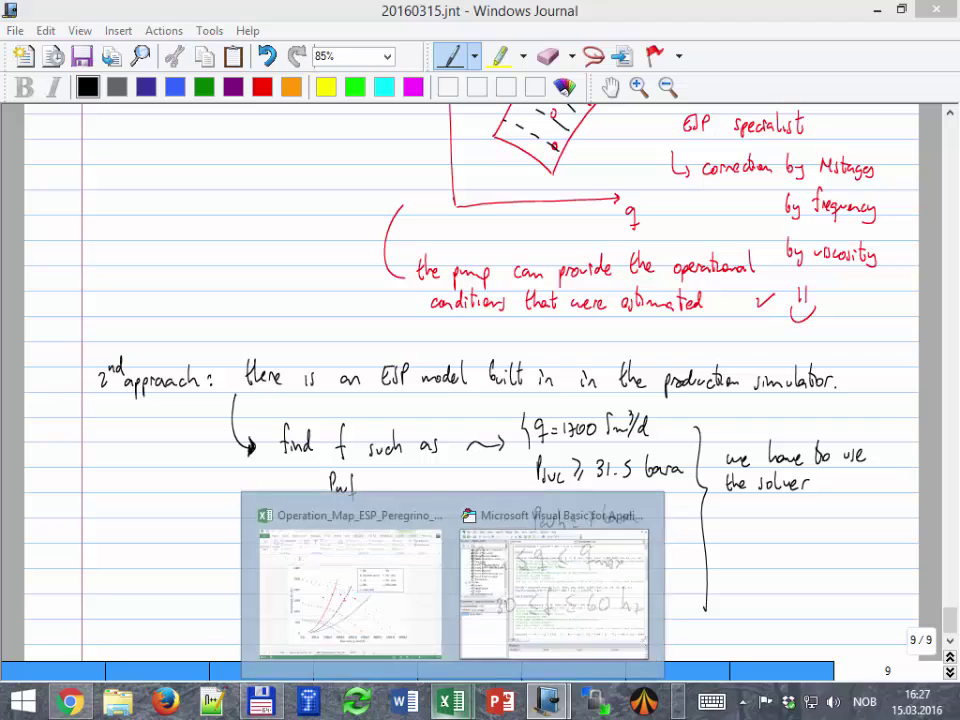
pyautogui.click(350, 580)
pyautogui.click(118, 648)
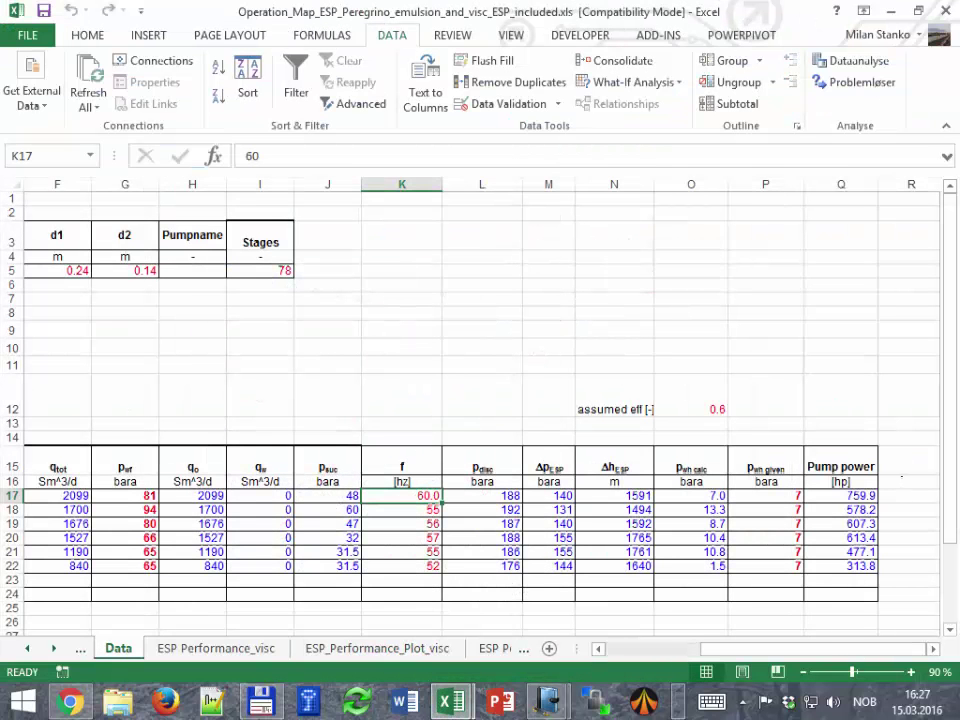
pyautogui.click(905, 456)
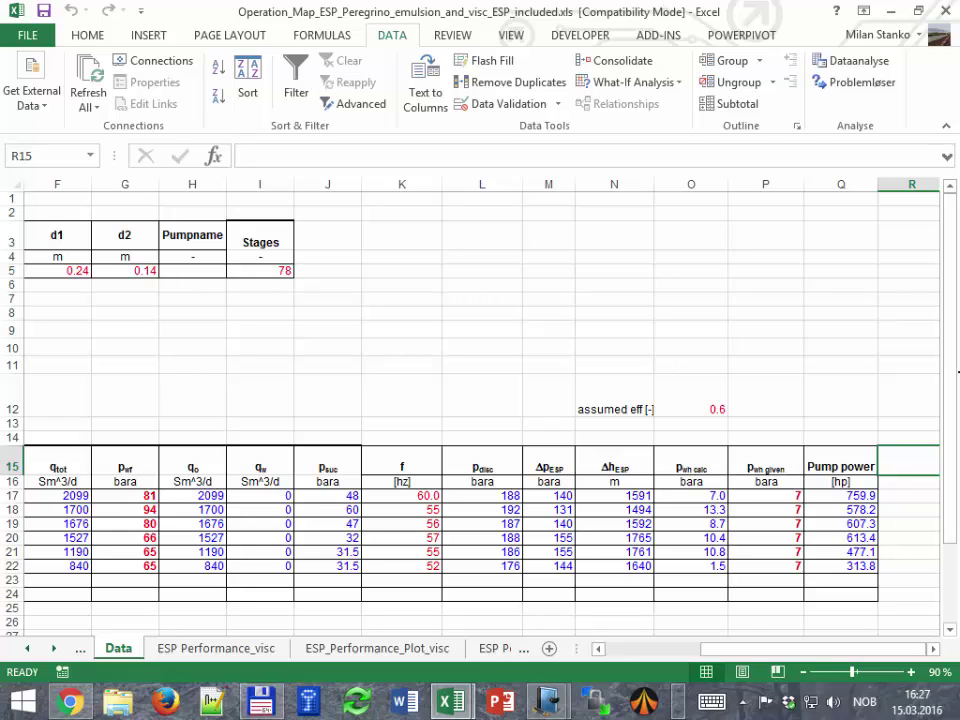
pyautogui.write('qmin')
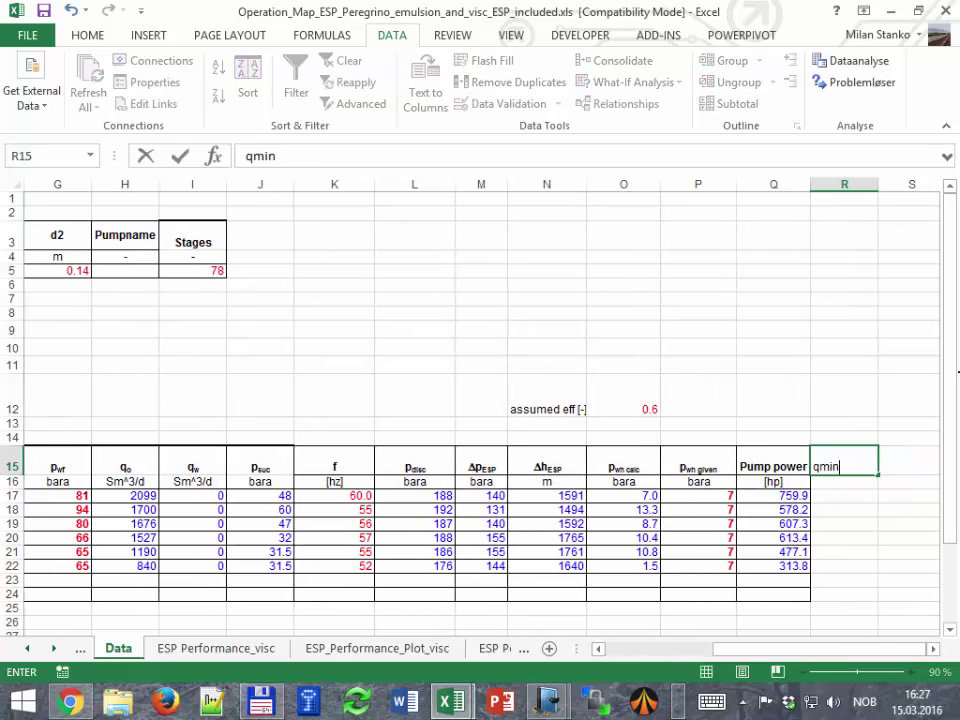
pyautogui.press('Return')
# Enter the unit "[m^3/d]" in R16 under the qmin header
pyautogui.write('[')
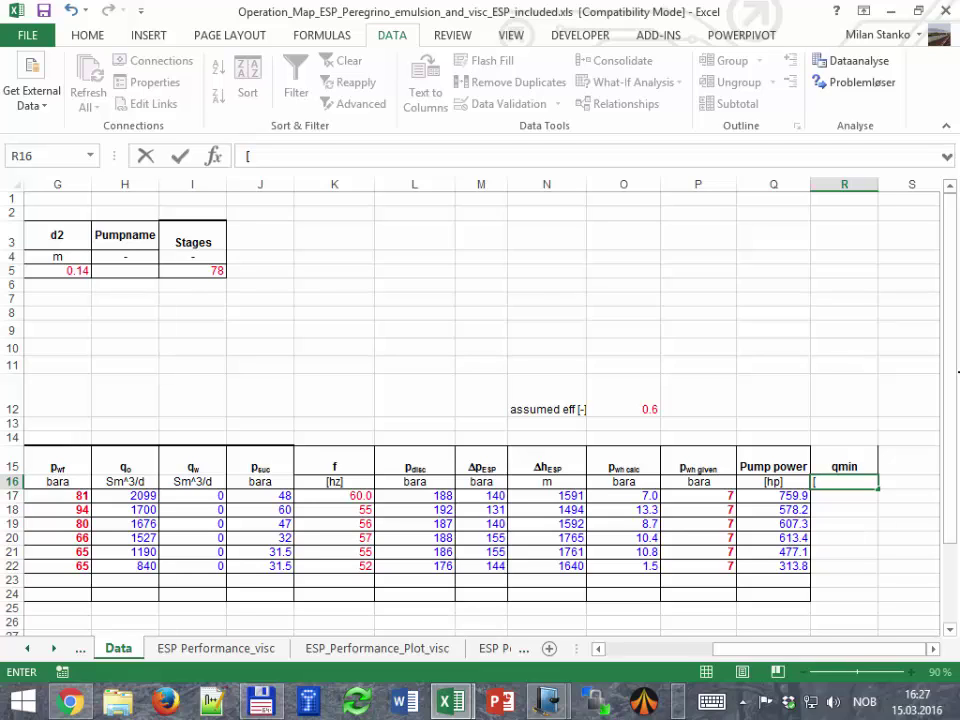
pyautogui.write('S')
pyautogui.press('BackSpace')
pyautogui.press('Return')
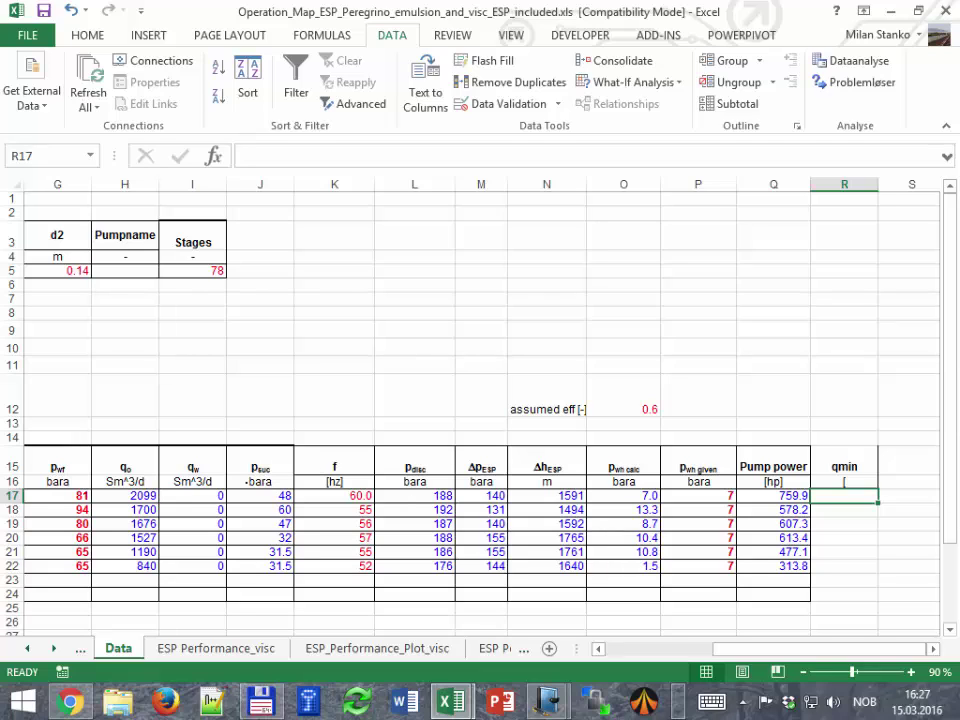
pyautogui.press('Up')
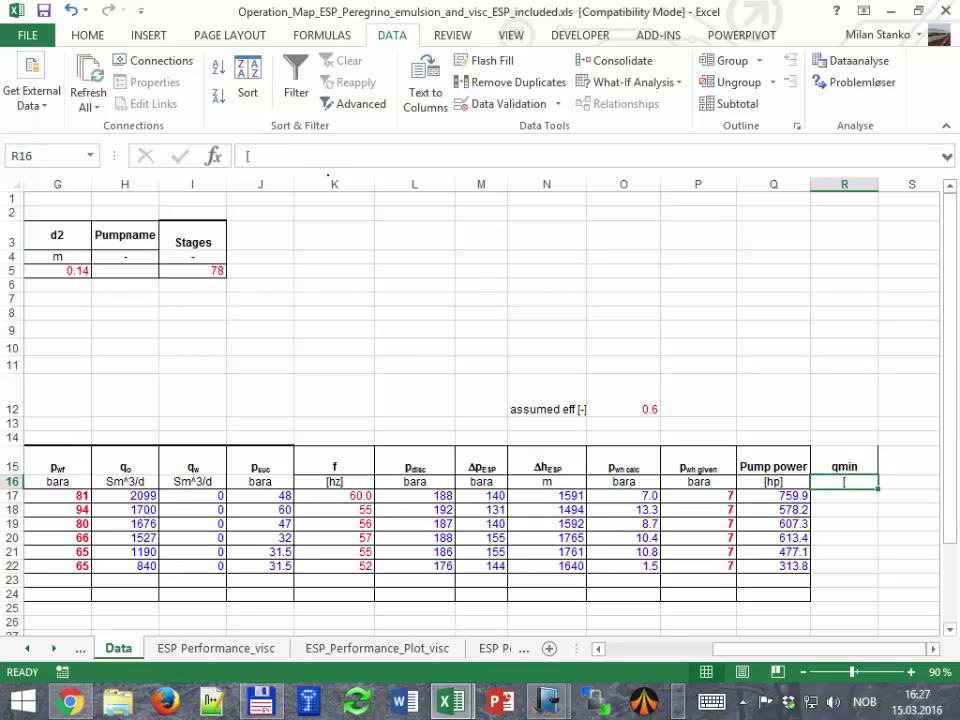
pyautogui.click(262, 156)
pyautogui.write('m')
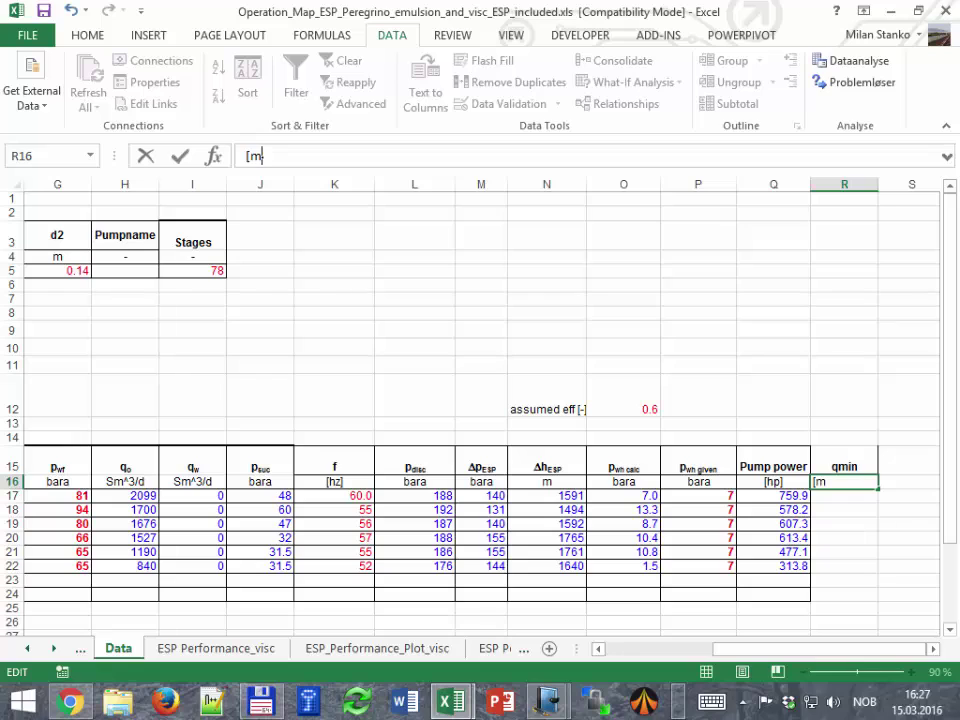
pyautogui.write('^3/d]')
pyautogui.press('Return')
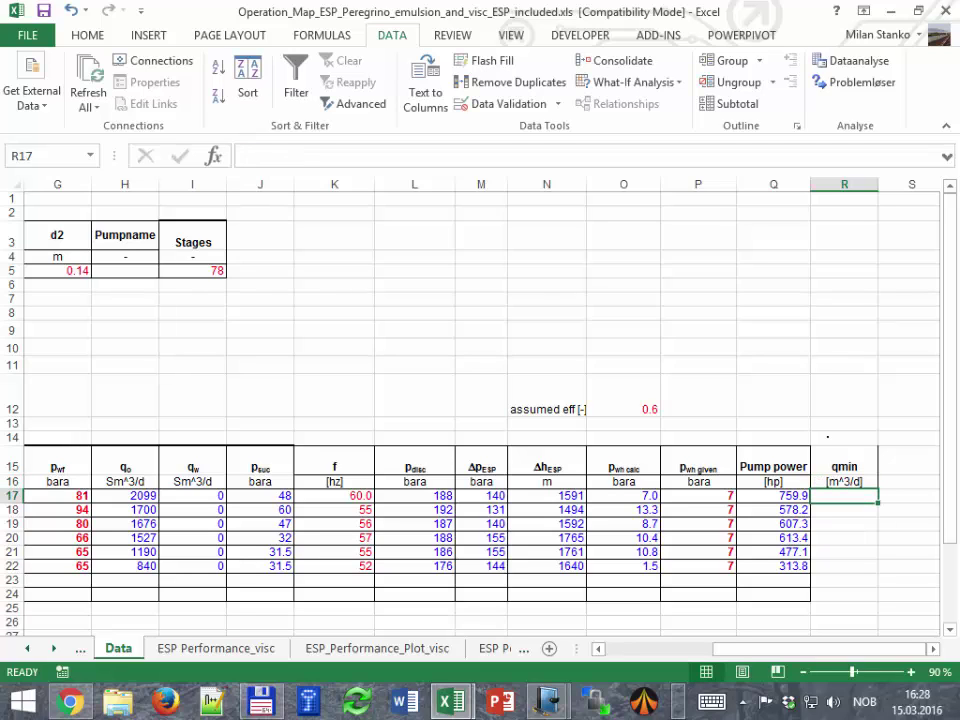
# Copy the qmin header and unit to S15:S16 and rename the copied header "qmax"
pyautogui.moveTo(840, 466); pyautogui.dragTo(840, 481)
pyautogui.hotkey('ctrl', 'c')
pyautogui.click(904, 457)
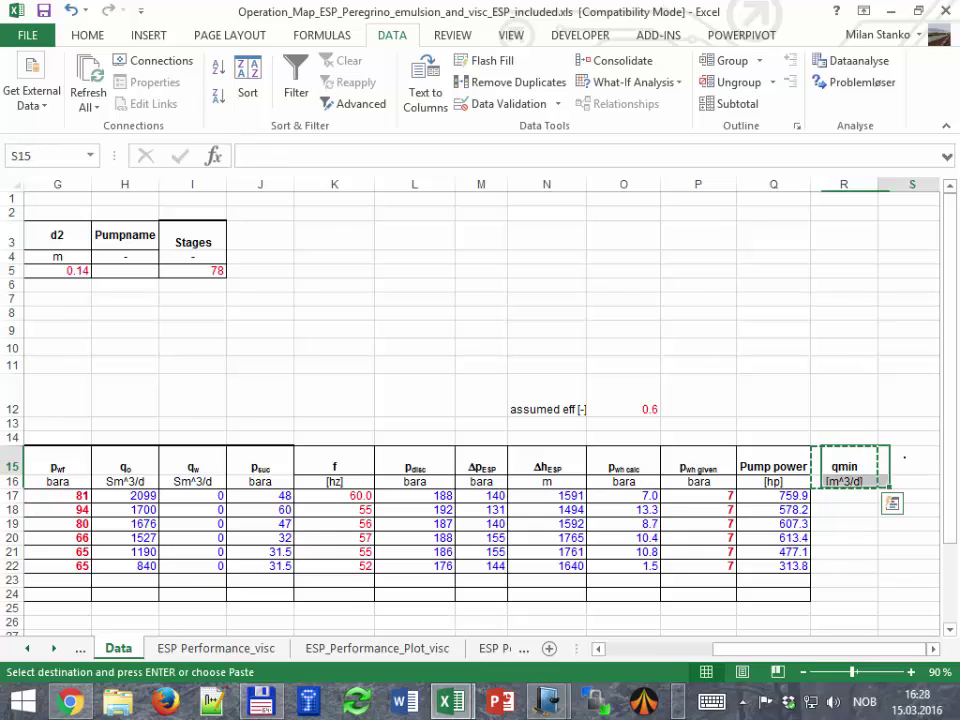
pyautogui.hotkey('ctrl', 'v')
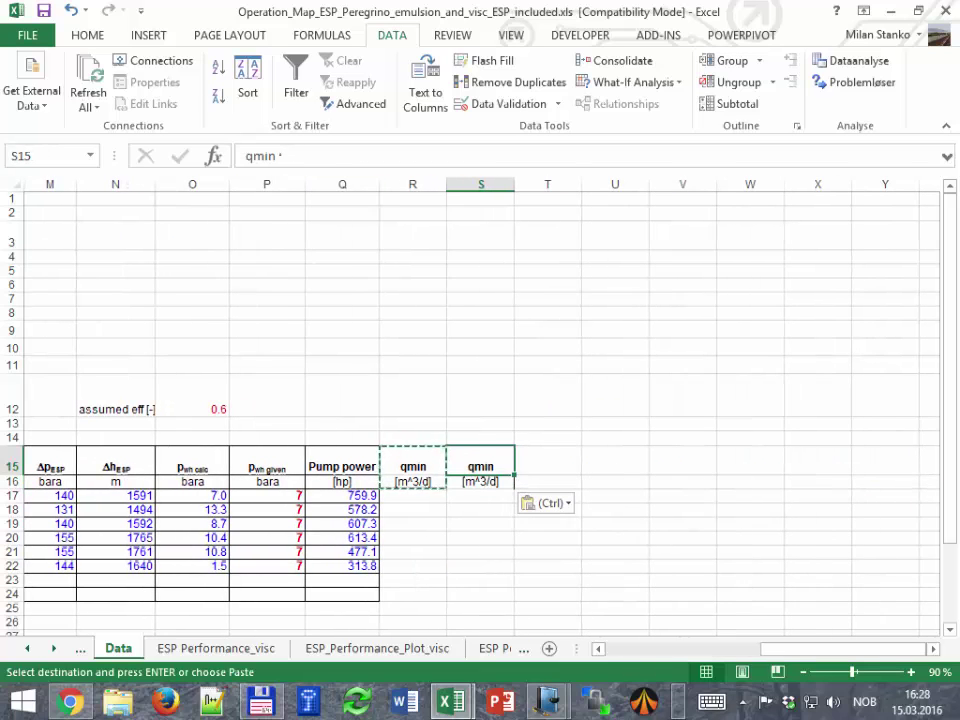
pyautogui.press('F2')
pyautogui.press('BackSpace')
pyautogui.press('BackSpace')
pyautogui.write('a')
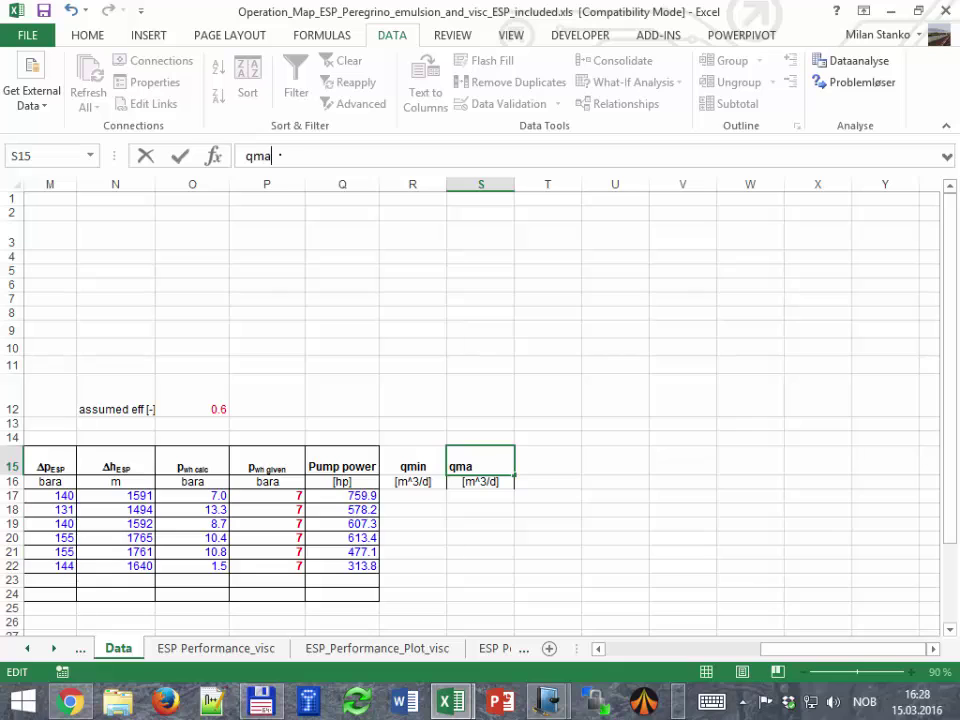
pyautogui.write('x')
pyautogui.press('Return')
pyautogui.moveTo(413, 463); pyautogui.dragTo(480, 482)
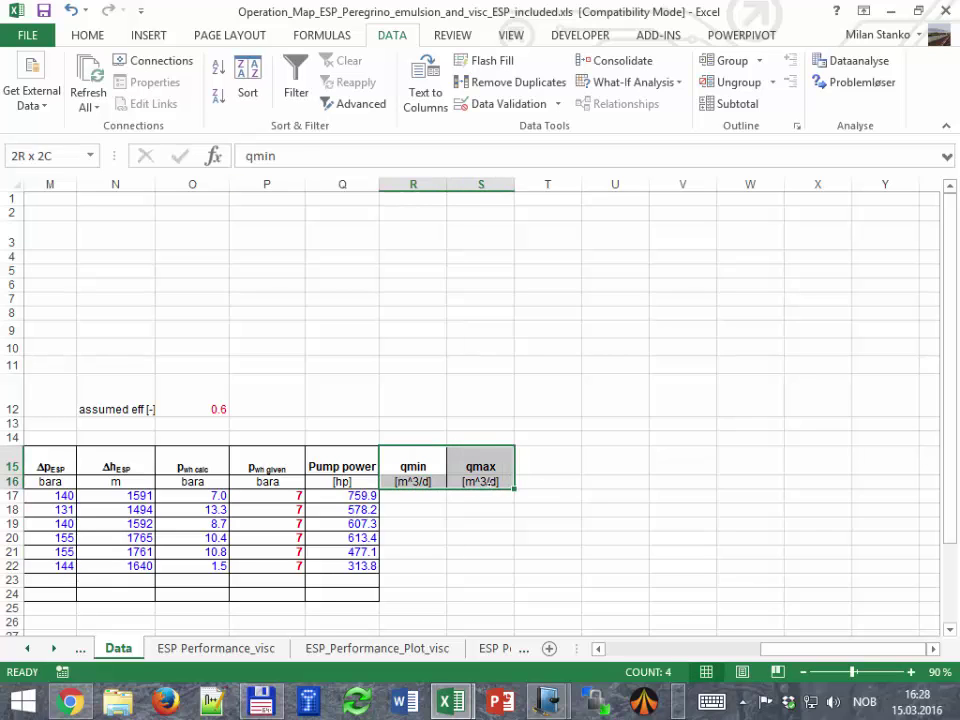
pyautogui.click(87, 35)
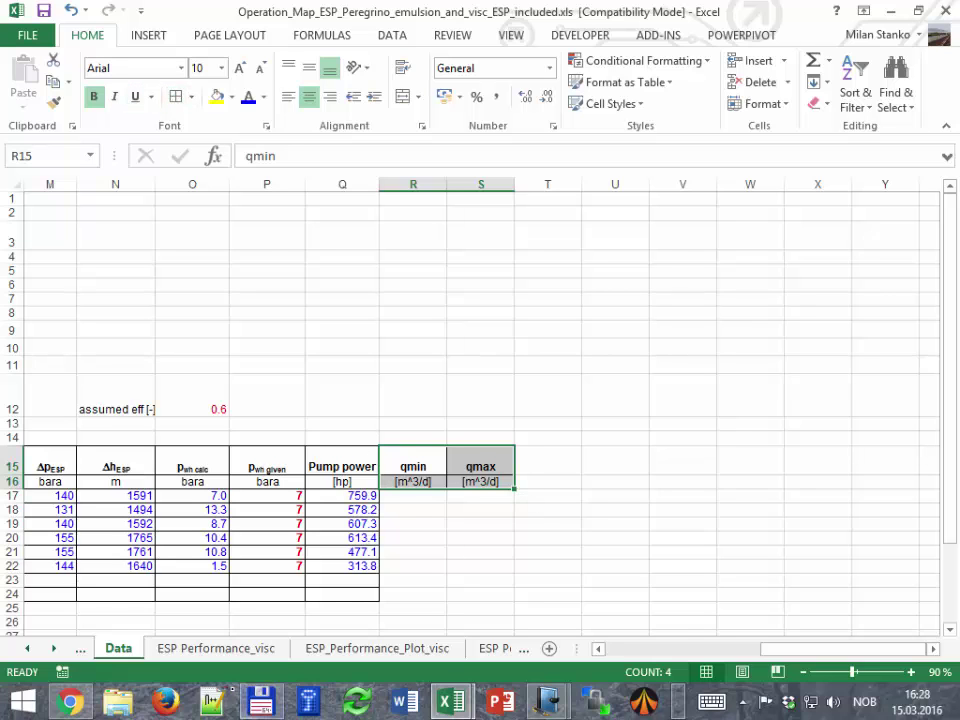
# Capture the Operational limits block of the ESP Performance_visc sheet with Snipping Tool and copy the snip
pyautogui.click(216, 648)
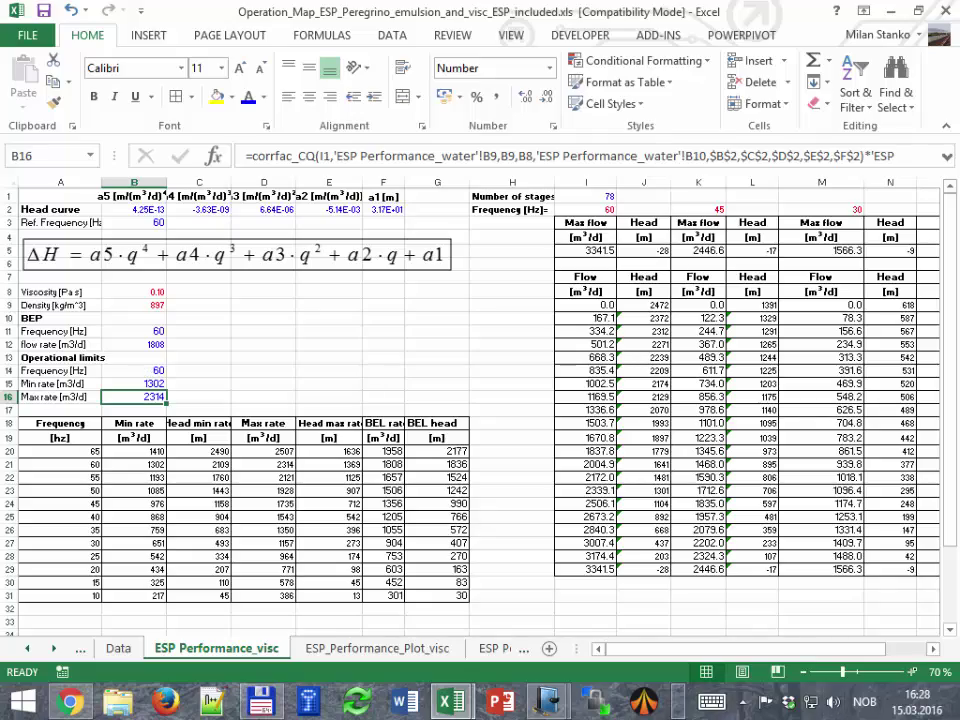
pyautogui.keyDown('ctrl'); pyautogui.scroll(4, 690, 505); pyautogui.keyUp('ctrl')
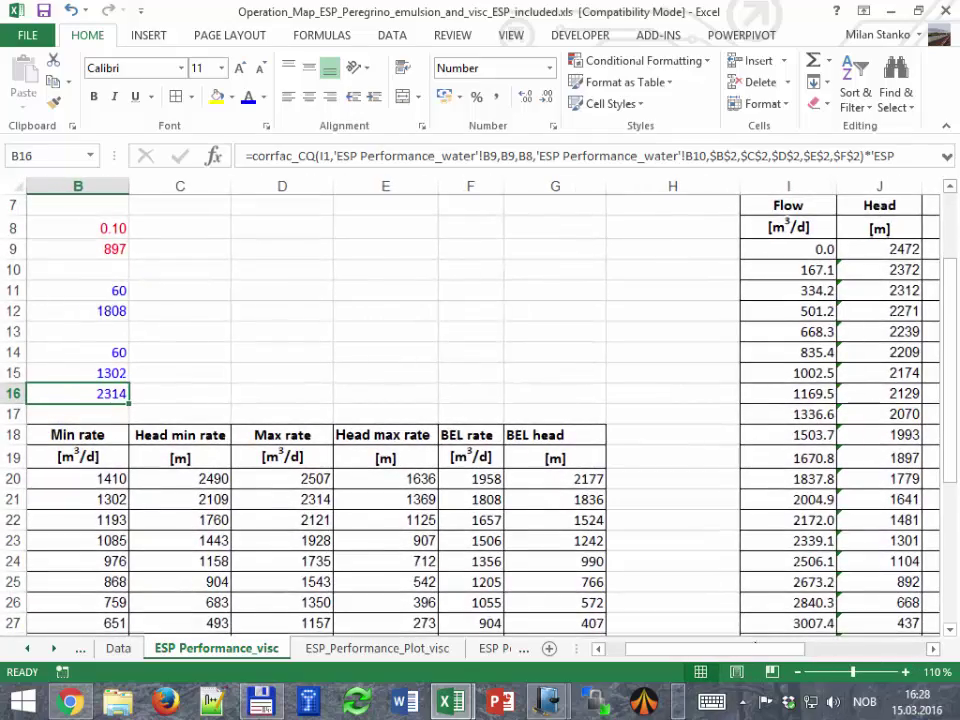
pyautogui.moveTo(754, 646); pyautogui.dragTo(720, 648)
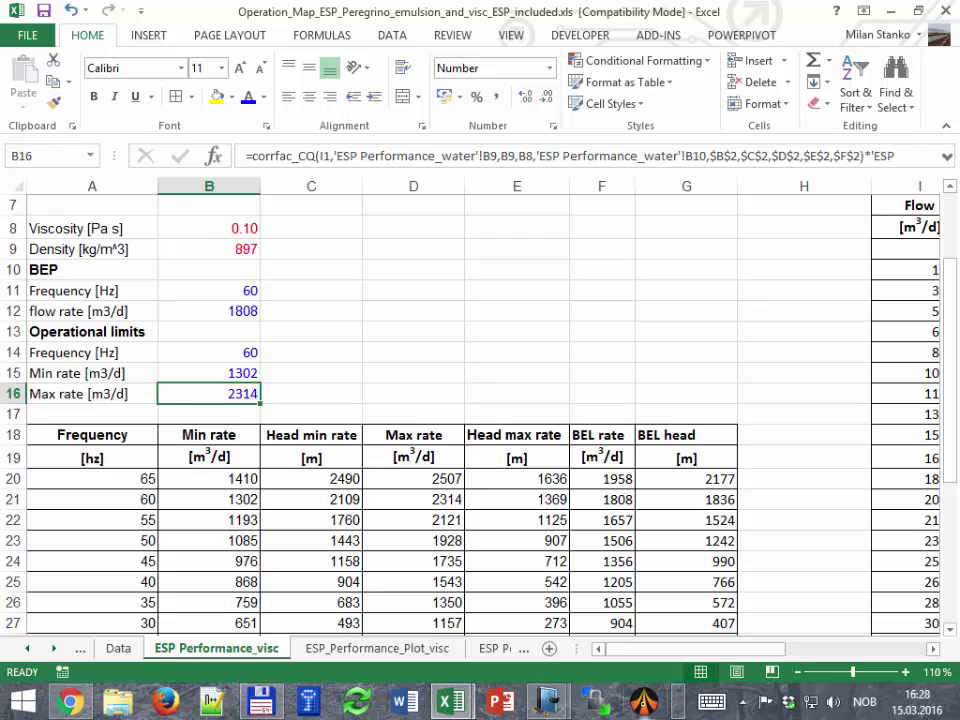
pyautogui.click(286, 690)
pyautogui.scroll(-1, 286, 690)
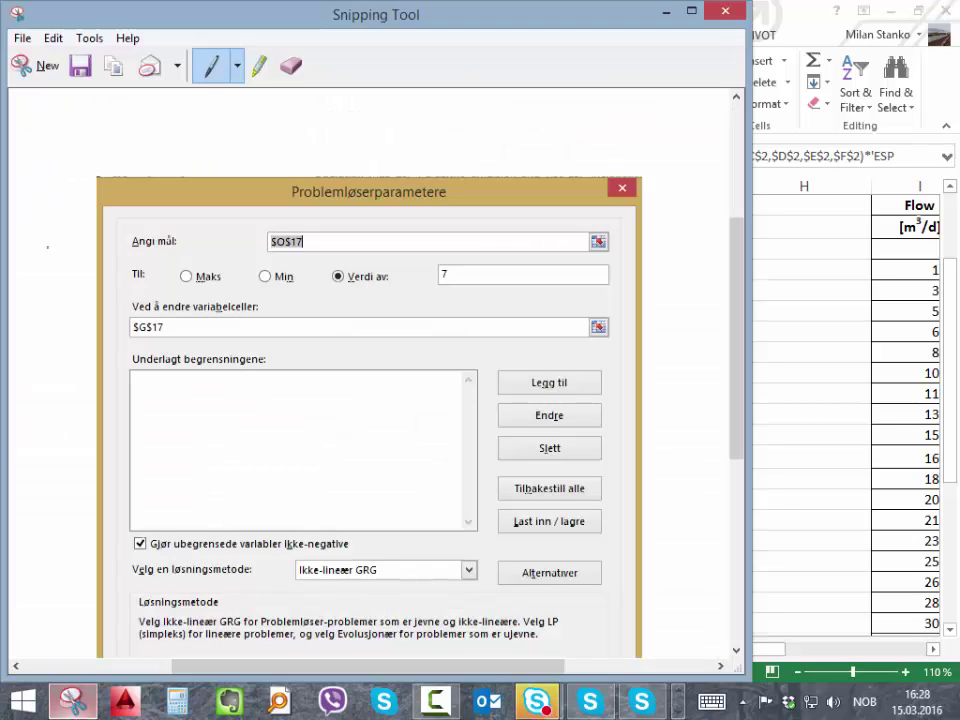
pyautogui.click(72, 700)
pyautogui.click(37, 65)
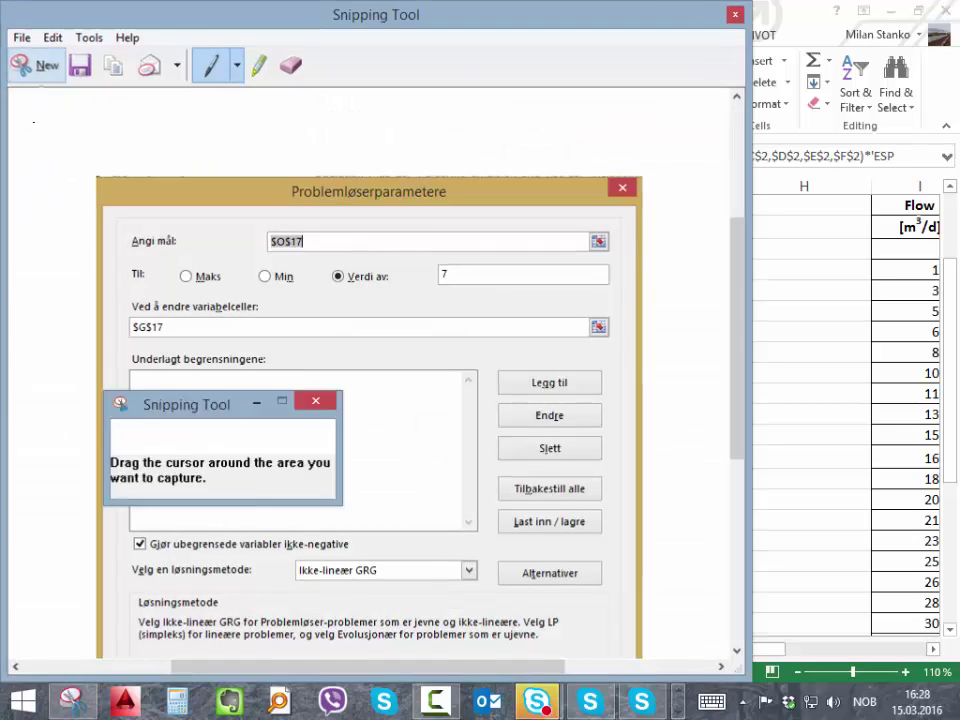
pyautogui.moveTo(26, 322); pyautogui.dragTo(281, 410)
pyautogui.click(53, 184)
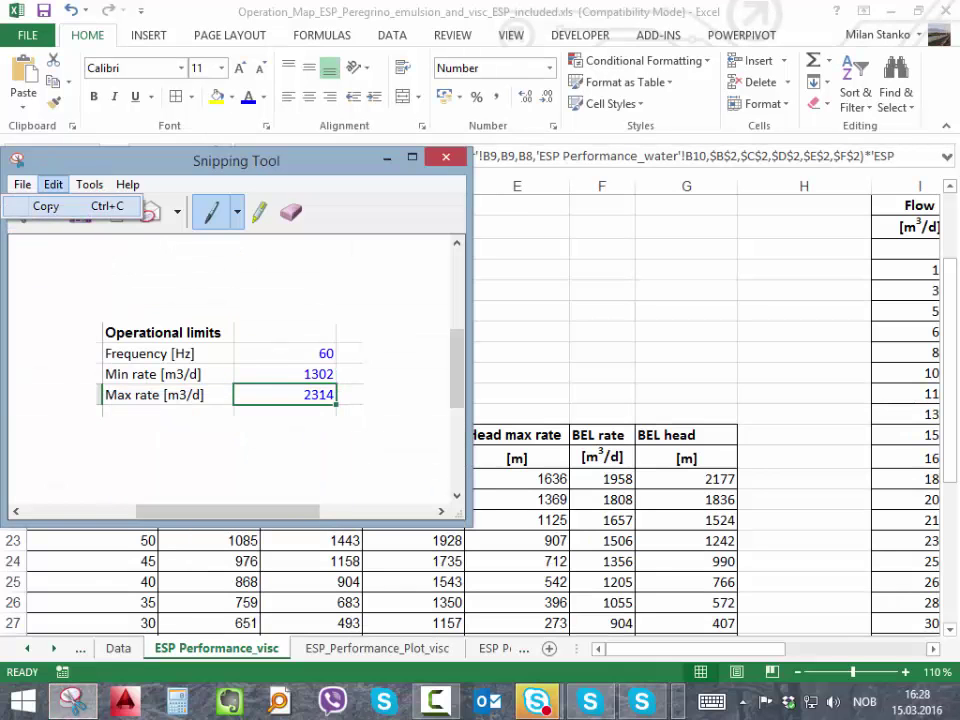
pyautogui.click(46, 206)
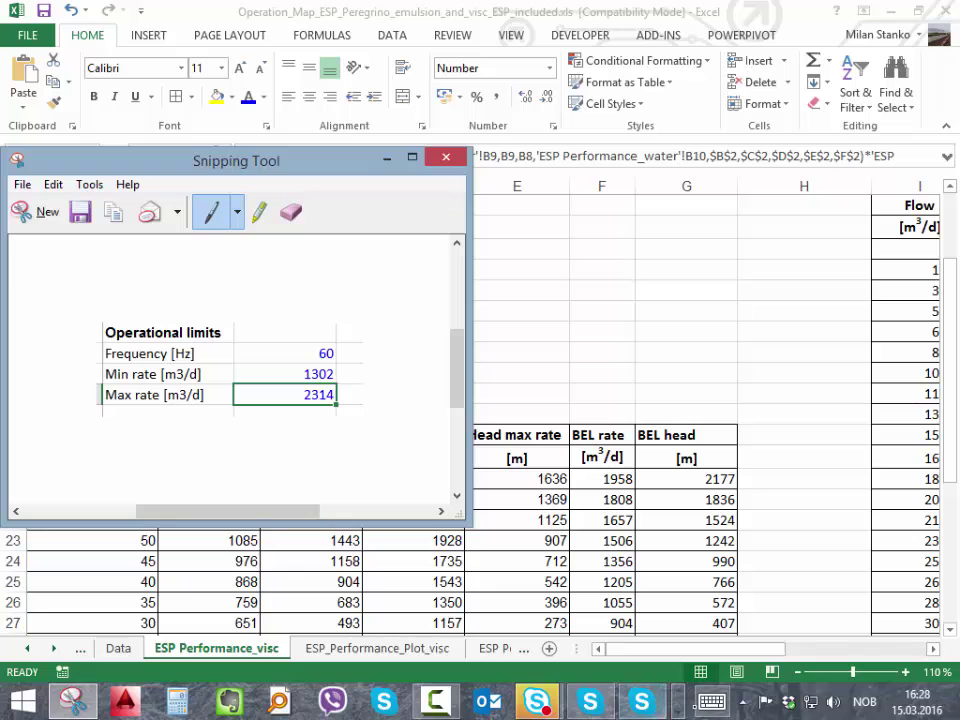
# Switch to 20160315.jnt in Windows Journal and paste the operational limits snip at the start of page 10
pyautogui.scroll(-1, 537, 700)
pyautogui.moveTo(548, 700)
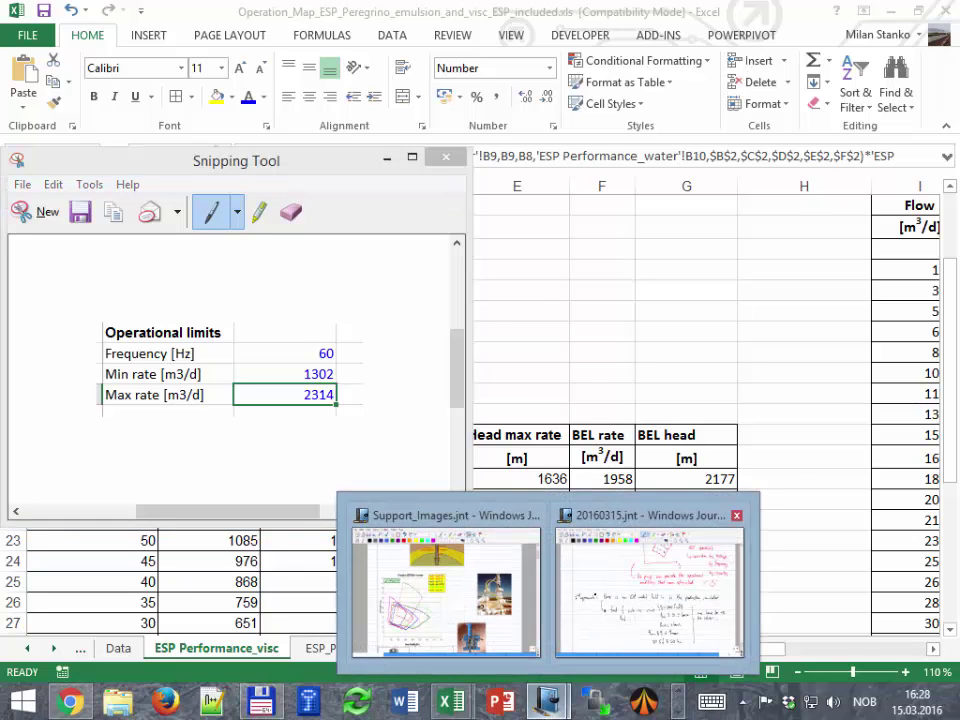
pyautogui.click(650, 580)
pyautogui.scroll(-5, 714, 502)
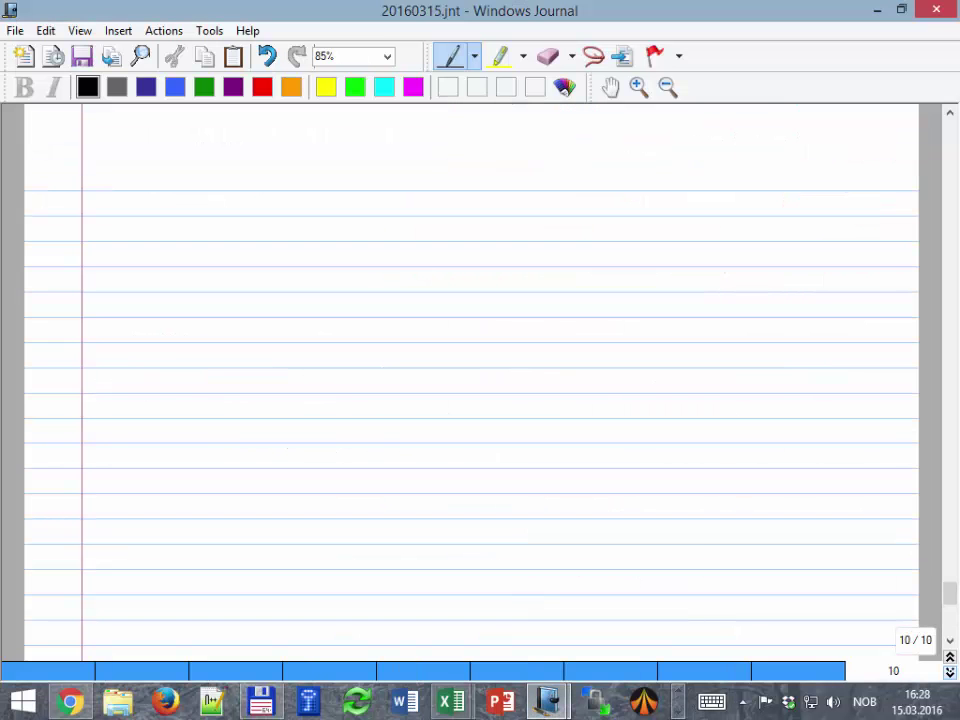
pyautogui.hotkey('ctrl', 'v')
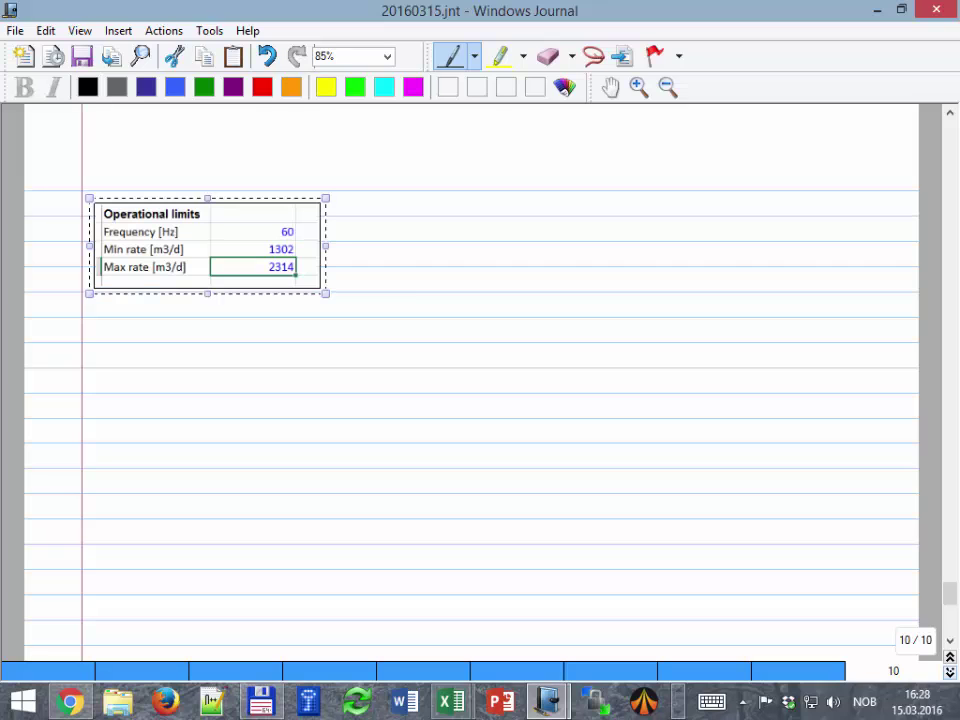
# Draw a leader line from the snip's min rate and handwrite "for a μ = 100 cp" beside it
pyautogui.click(316, 258)
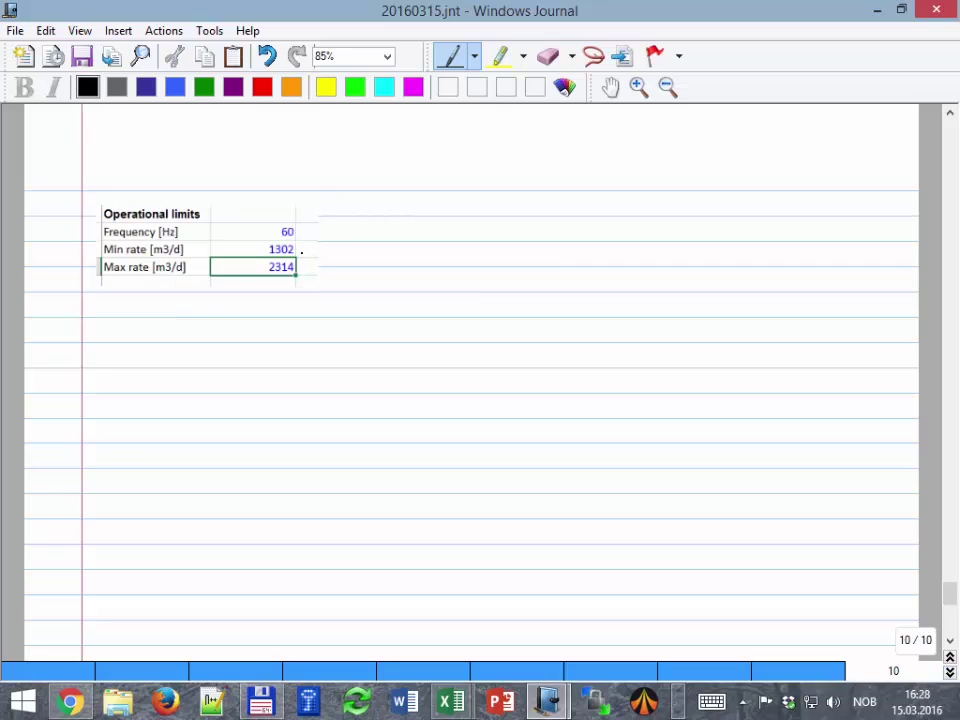
pyautogui.moveTo(301, 252)
pyautogui.mouseDown()
pyautogui.moveTo(372, 240)
pyautogui.moveTo(380, 228)
pyautogui.mouseUp()
pyautogui.moveTo(378, 232)
pyautogui.mouseDown()
pyautogui.moveTo(442, 240)
pyautogui.moveTo(463, 231)
pyautogui.mouseUp()
pyautogui.moveTo(452, 236); pyautogui.dragTo(483, 229)
pyautogui.moveTo(492, 228); pyautogui.dragTo(520, 230)
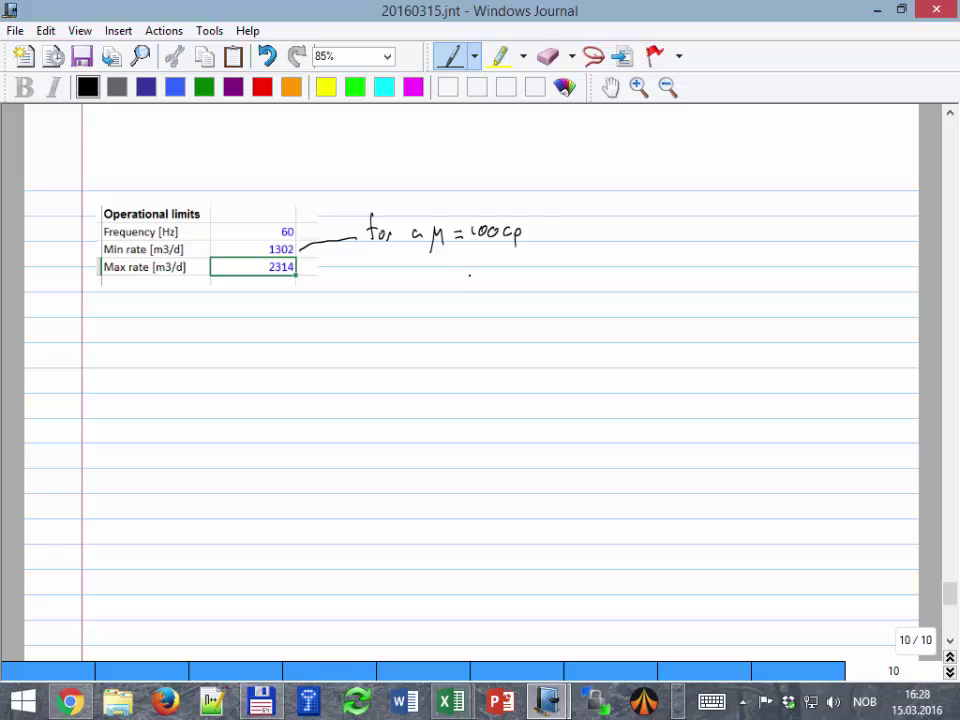
# Handwrite the minimum rate relation "qmin@f / 1302 = f / 60" below the viscosity note
pyautogui.moveTo(471, 272)
pyautogui.mouseDown()
pyautogui.moveTo(465, 303)
pyautogui.moveTo(479, 307)
pyautogui.moveTo(464, 332)
pyautogui.moveTo(474, 326)
pyautogui.moveTo(450, 309)
pyautogui.mouseUp()
pyautogui.moveTo(440, 313); pyautogui.dragTo(450, 313)
pyautogui.moveTo(397, 280)
pyautogui.mouseDown()
pyautogui.moveTo(395, 298)
pyautogui.moveTo(440, 300)
pyautogui.mouseUp()
pyautogui.moveTo(424, 310)
pyautogui.mouseDown()
pyautogui.moveTo(391, 312)
pyautogui.moveTo(396, 339)
pyautogui.mouseUp()
pyautogui.click(404, 337)
pyautogui.moveTo(418, 329); pyautogui.dragTo(427, 338)
pyautogui.click(430, 338)
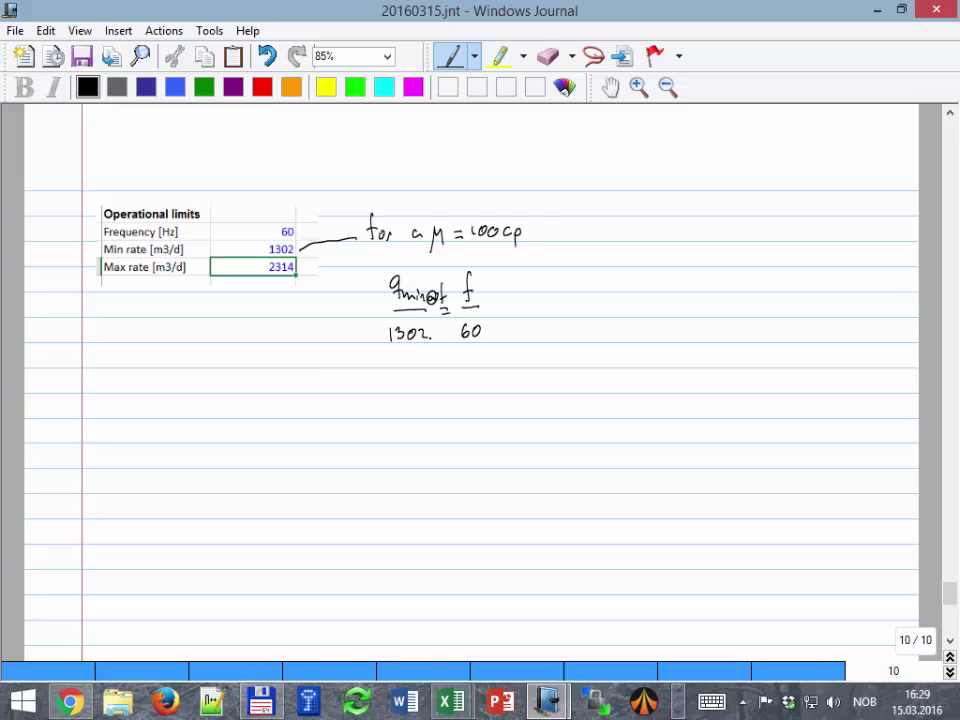
# Handwrite "qmax@f = (f / 60 hz) · 2314" beside the minimum rate relation and draw an arrow to the snip's max rate
pyautogui.moveTo(589, 279)
pyautogui.mouseDown()
pyautogui.moveTo(592, 296)
pyautogui.moveTo(630, 304)
pyautogui.moveTo(667, 292)
pyautogui.moveTo(704, 298)
pyautogui.mouseUp()
pyautogui.moveTo(693, 314); pyautogui.dragTo(694, 320)
pyautogui.moveTo(699, 315)
pyautogui.mouseDown()
pyautogui.moveTo(700, 326)
pyautogui.moveTo(721, 326)
pyautogui.mouseUp()
pyautogui.moveTo(729, 266); pyautogui.dragTo(731, 328)
pyautogui.moveTo(688, 266)
pyautogui.mouseDown()
pyautogui.moveTo(678, 300)
pyautogui.moveTo(686, 332)
pyautogui.mouseUp()
pyautogui.click(748, 294)
pyautogui.click(763, 283)
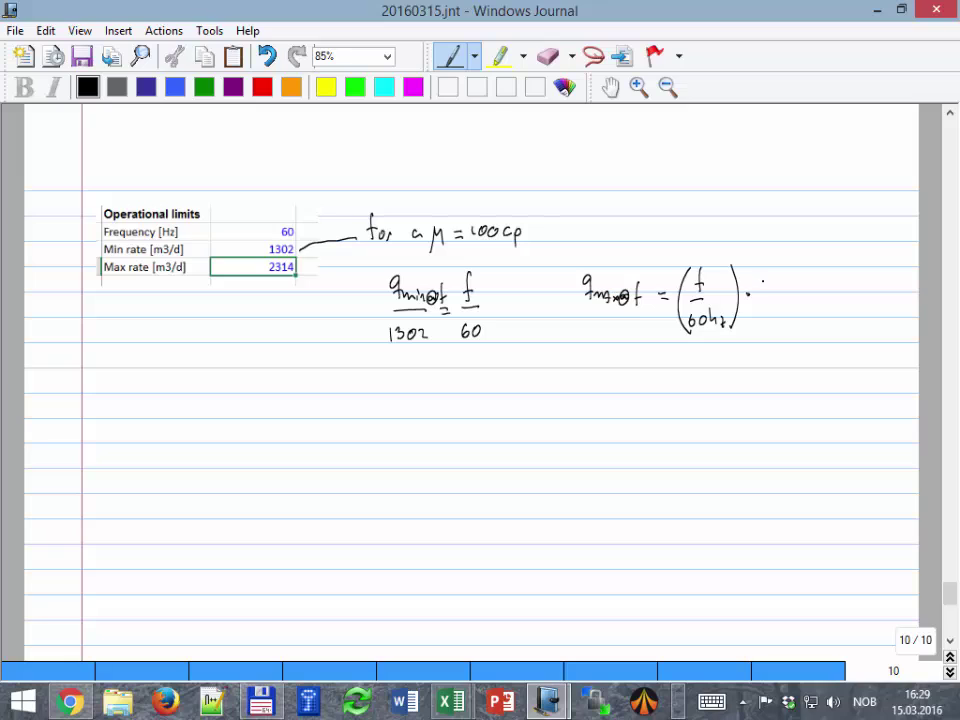
pyautogui.moveTo(764, 280); pyautogui.dragTo(776, 290)
pyautogui.moveTo(788, 276)
pyautogui.mouseDown()
pyautogui.moveTo(788, 290)
pyautogui.moveTo(799, 290)
pyautogui.mouseUp()
pyautogui.click(803, 286)
pyautogui.moveTo(270, 282)
pyautogui.mouseDown()
pyautogui.moveTo(268, 328)
pyautogui.moveTo(259, 268)
pyautogui.moveTo(265, 276)
pyautogui.mouseUp()
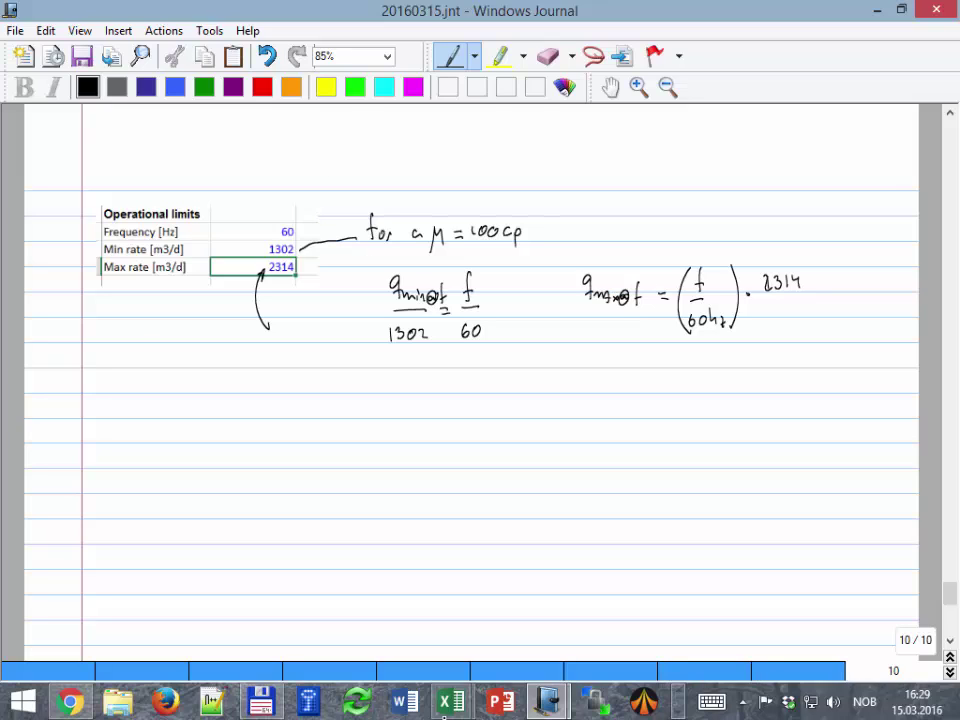
# Switch to the Operation_Map_ESP_Peregrino workbook in Excel and open the Data sheet
pyautogui.moveTo(446, 705)
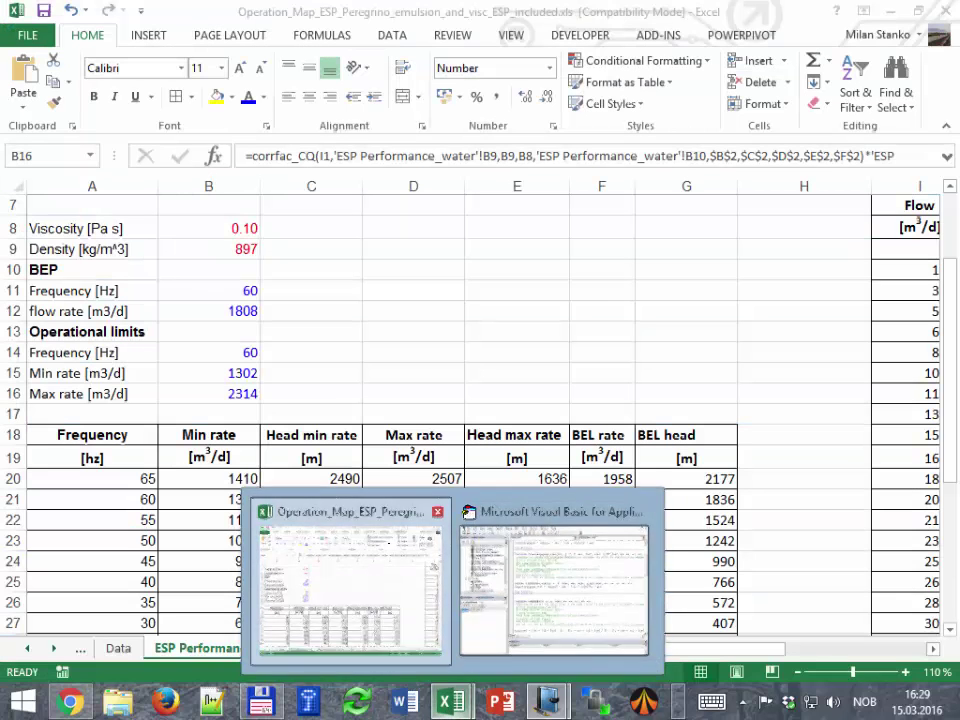
pyautogui.click(389, 548)
pyautogui.click(118, 648)
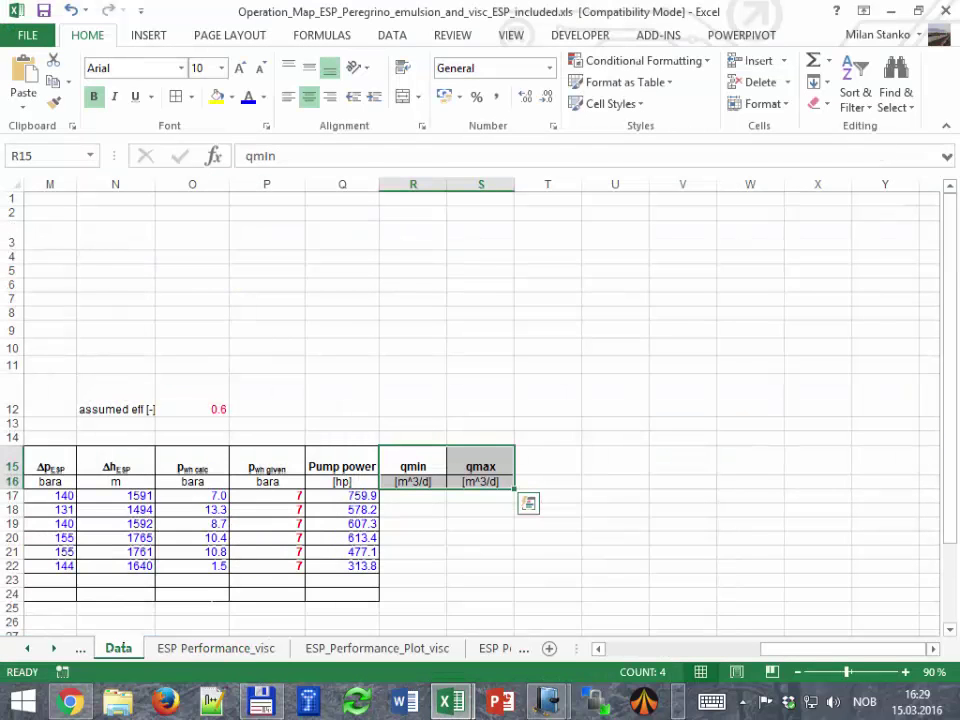
# Enter the qmin formula =K17*'ESP Performance_visc'!$B$15/'ESP Performance_visc'!$B$14 in R17 of the Data sheet
pyautogui.click(425, 495)
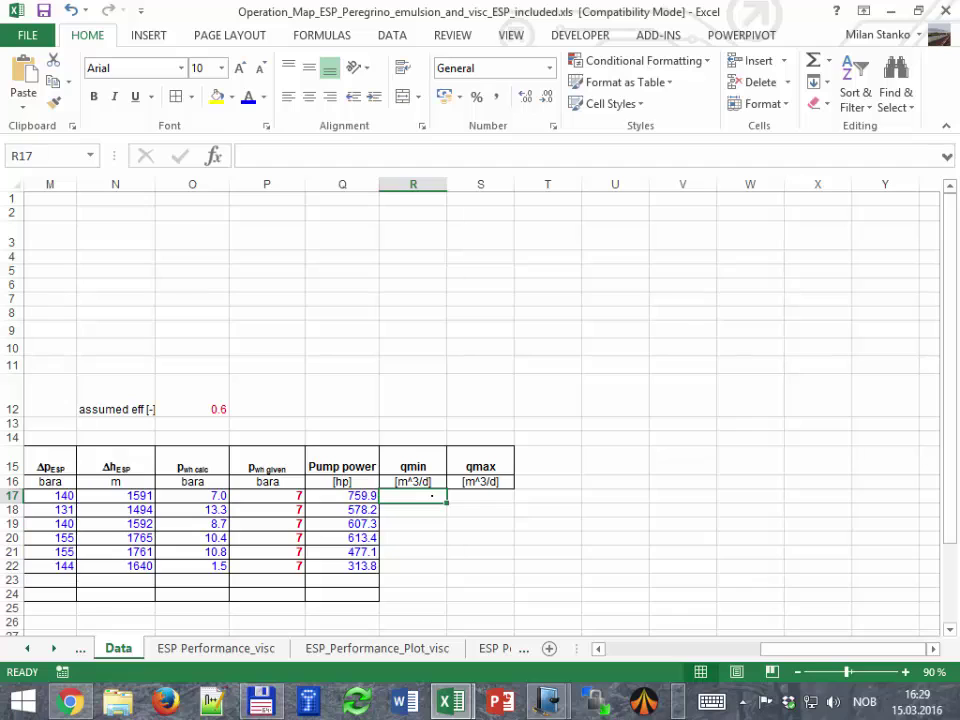
pyautogui.write('=')
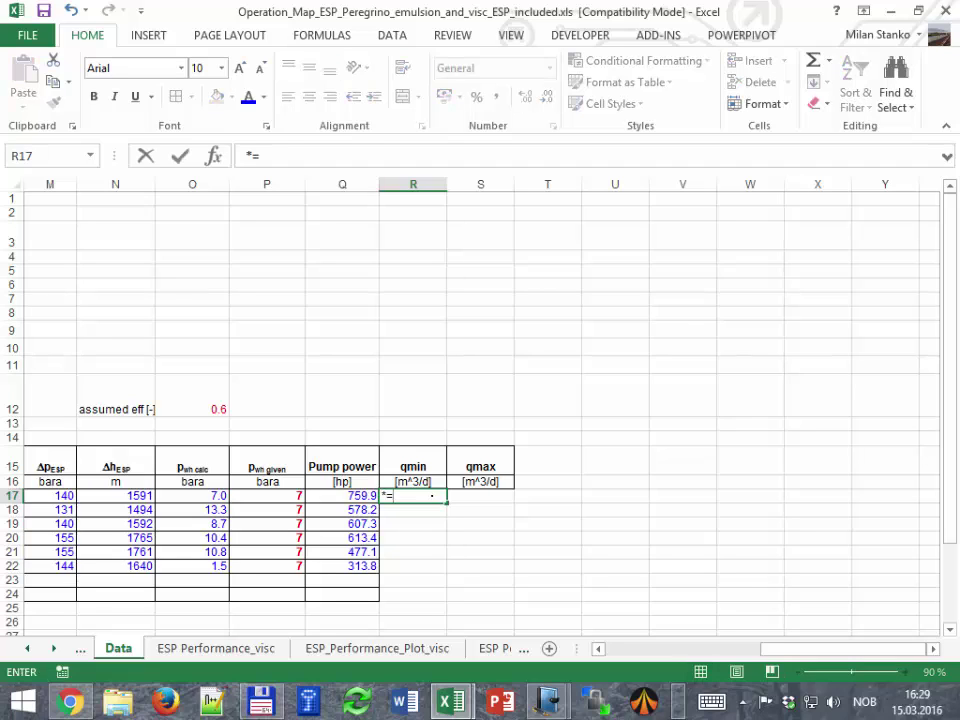
pyautogui.press('BackSpace')
pyautogui.write('=')
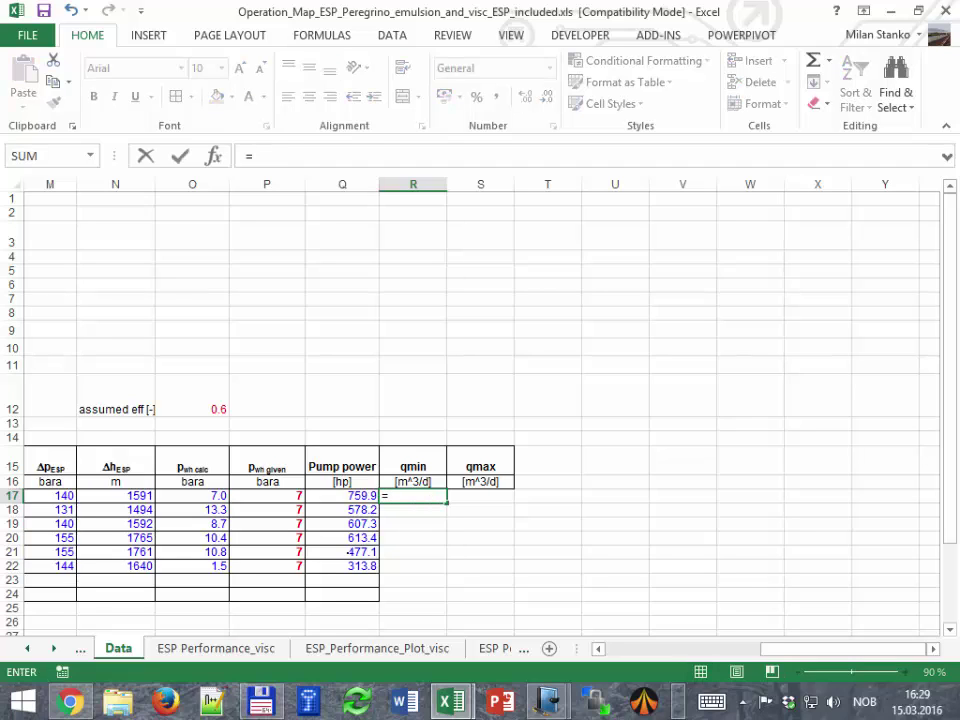
pyautogui.hscroll(-2, 480, 400)
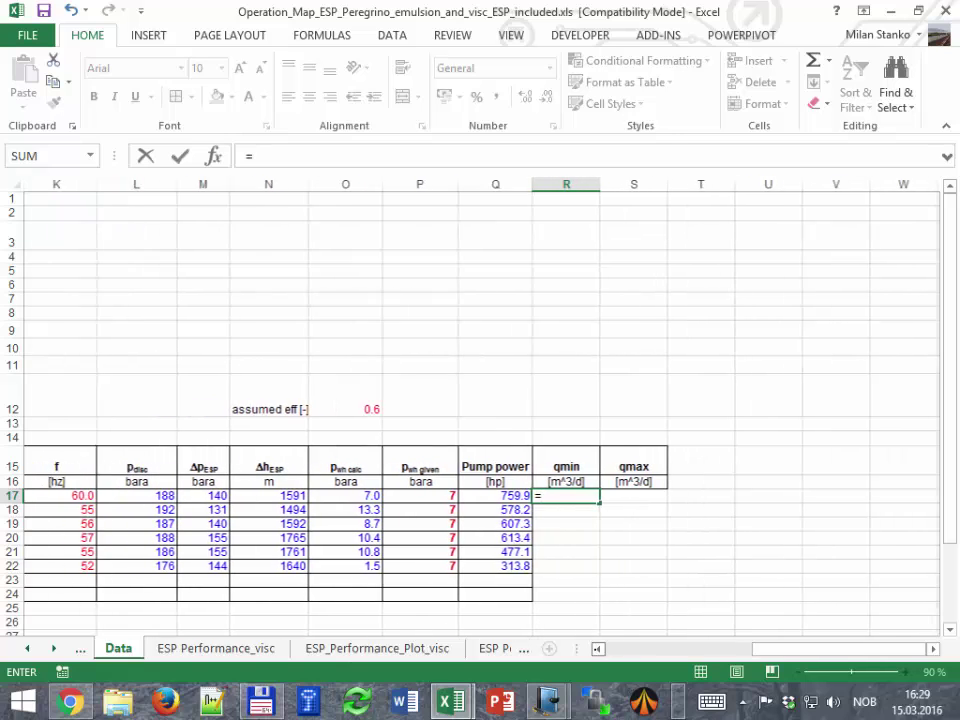
pyautogui.click(64, 495)
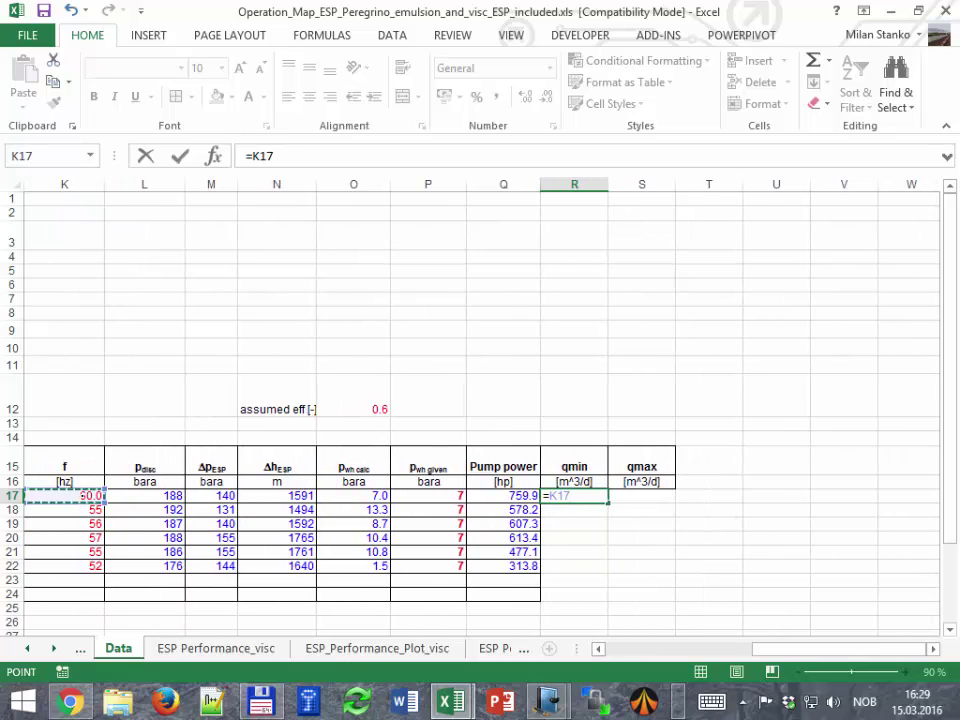
pyautogui.write('*')
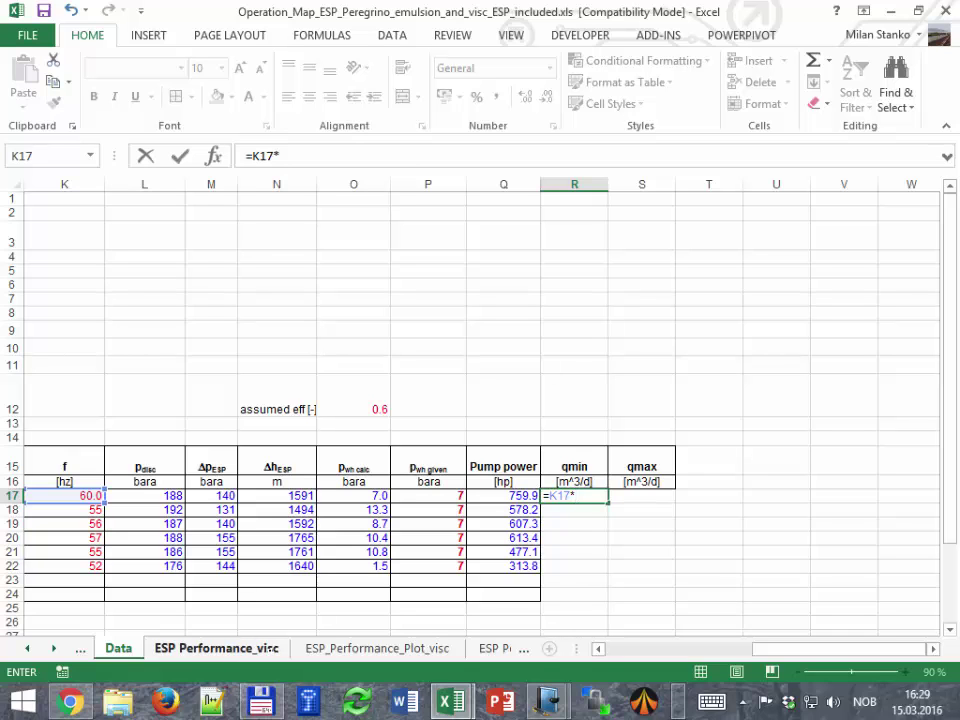
pyautogui.click(216, 648)
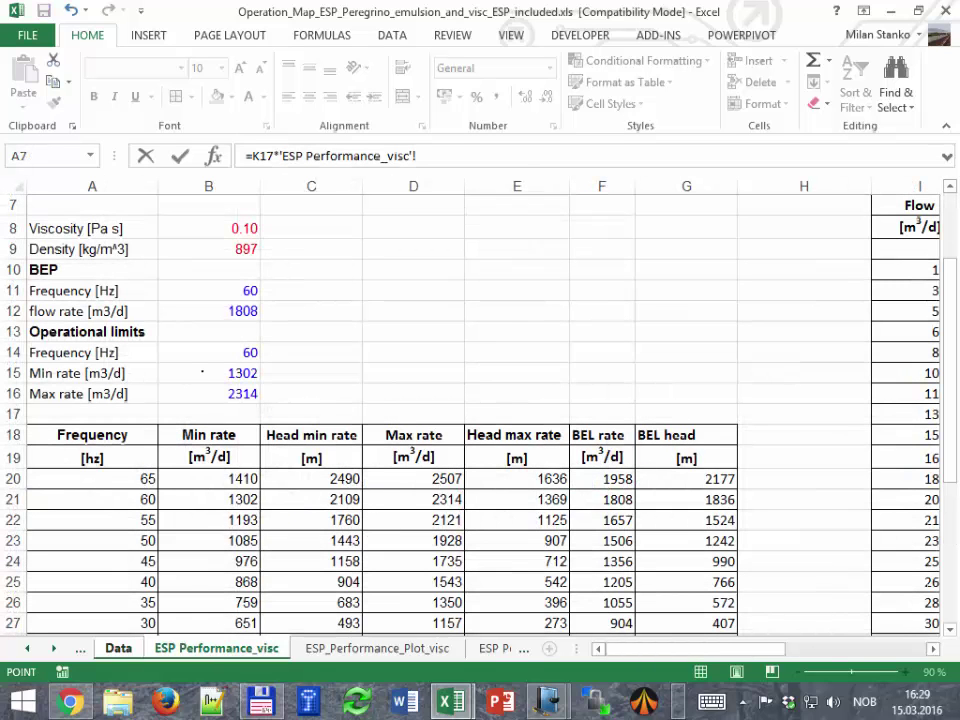
pyautogui.click(202, 372)
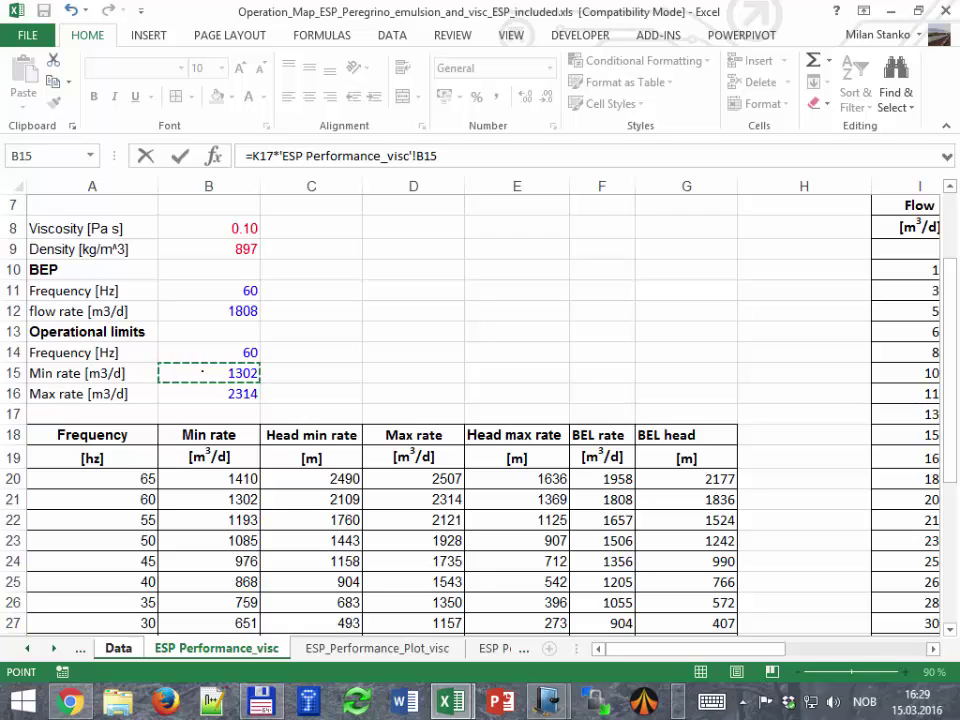
pyautogui.press('F4')
pyautogui.write('/')
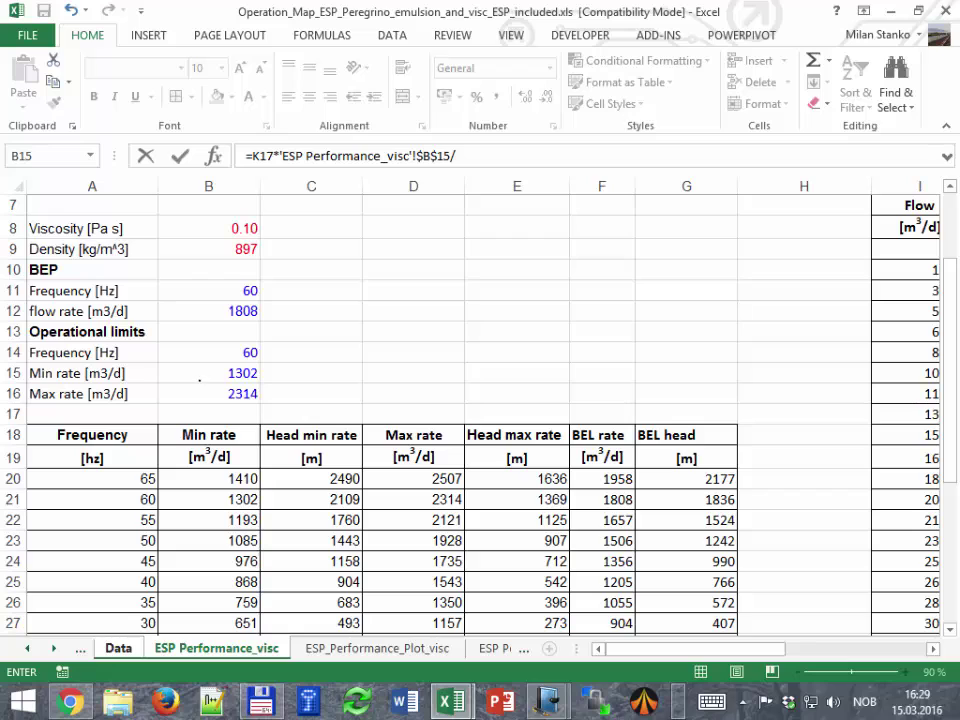
pyautogui.click(211, 352)
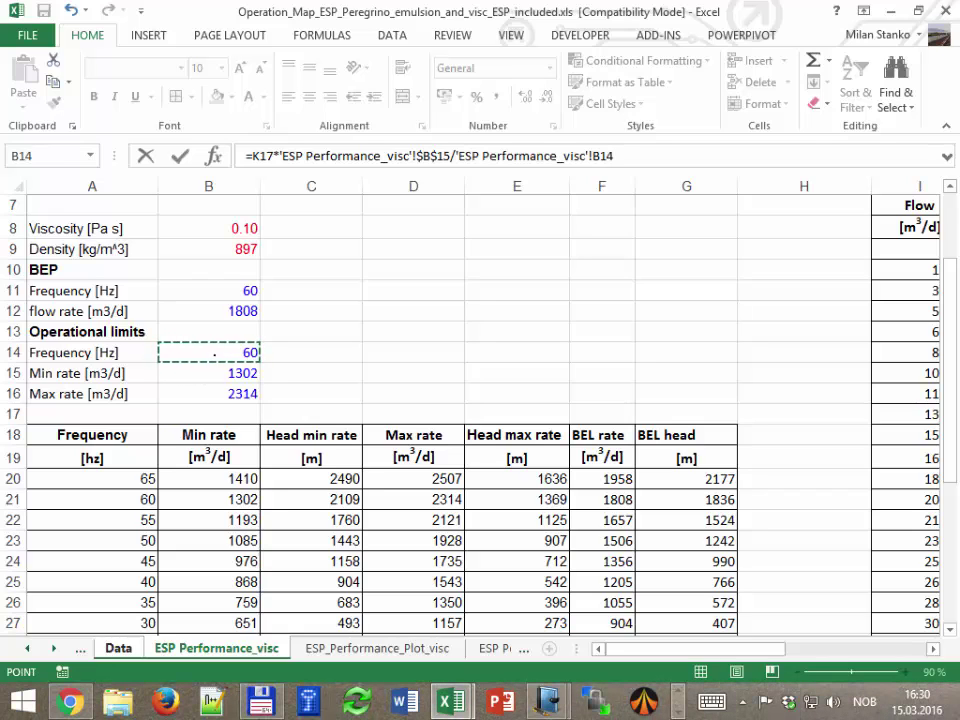
pyautogui.press('F4')
pyautogui.press('Return')
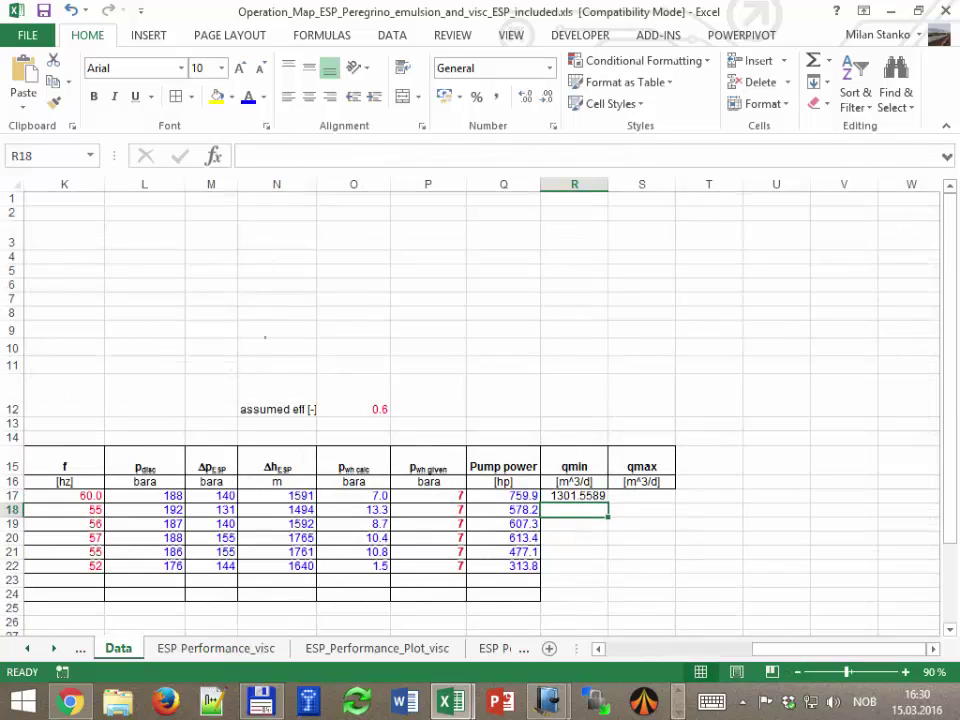
# Enter the qmax formula =K17*'ESP Performance_visc'!$B$16/'ESP Performance_visc'!$B$14 in S17 of the Data sheet
pyautogui.click(641, 495)
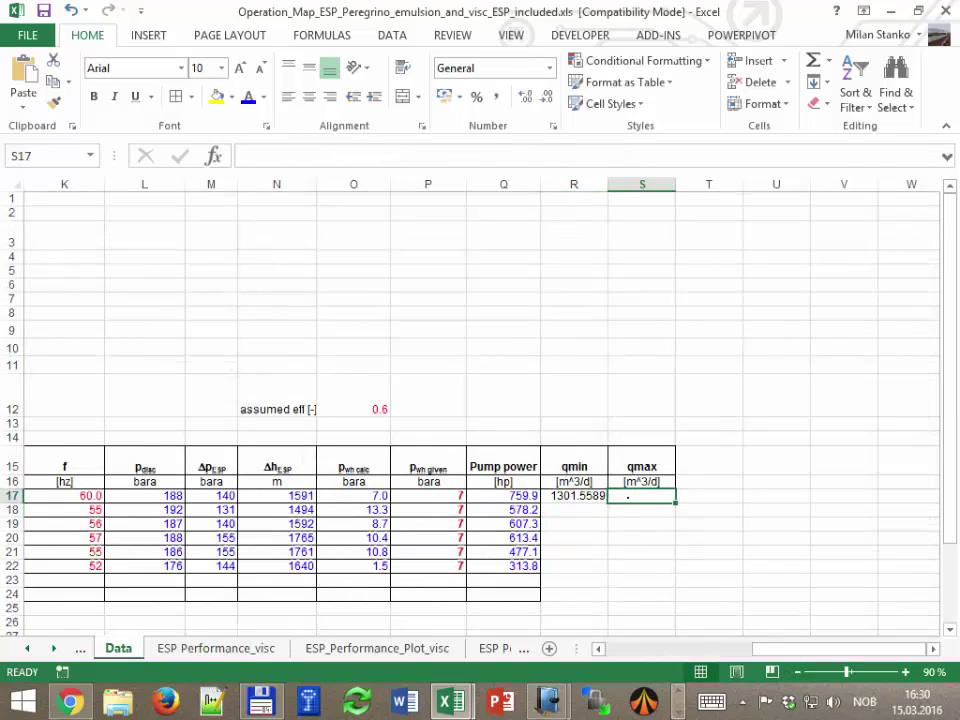
pyautogui.write('=')
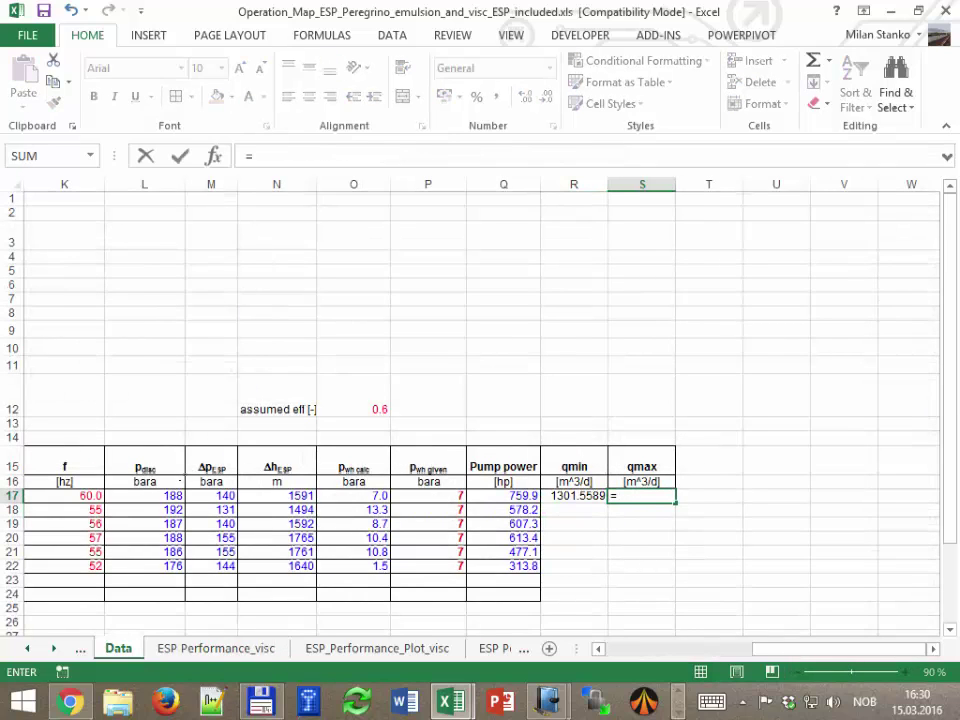
pyautogui.click(64, 495)
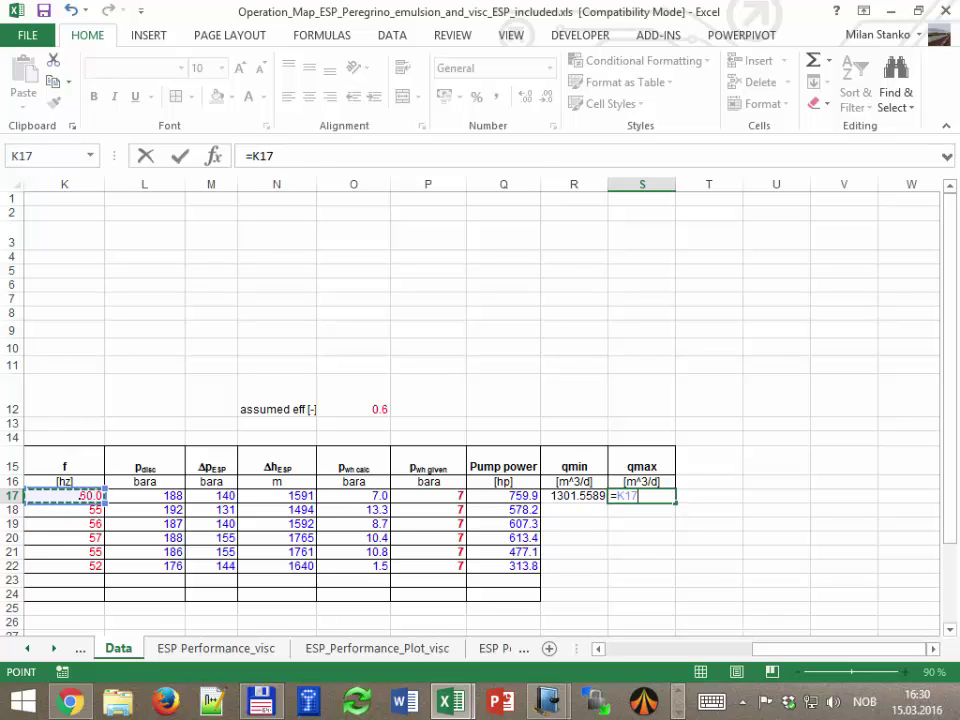
pyautogui.write('*')
pyautogui.hotkey('ctrl', 'pagedown')
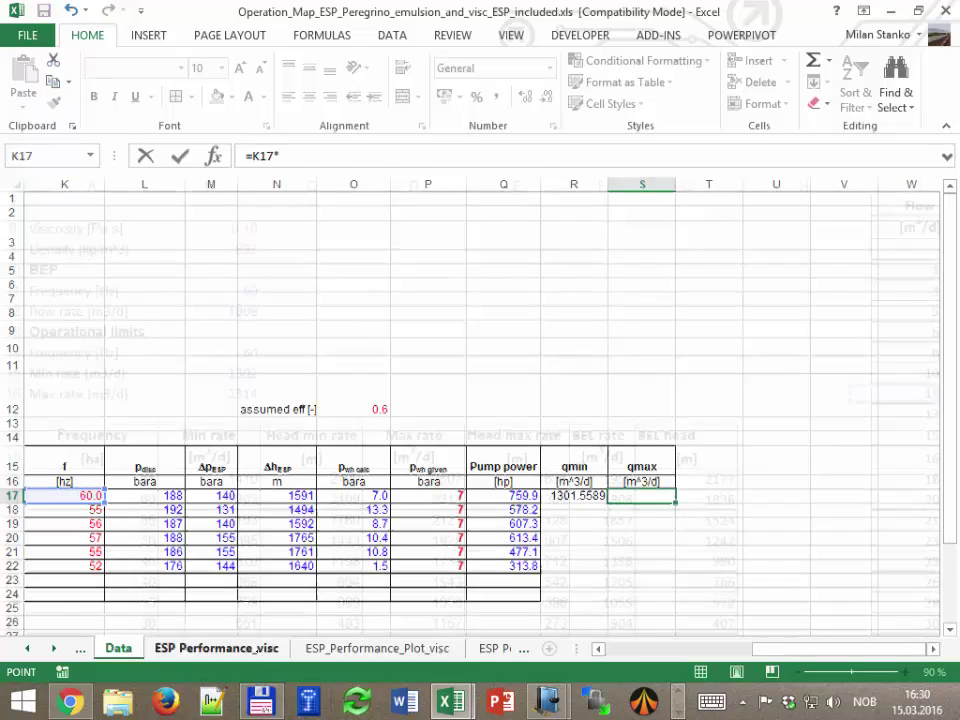
pyautogui.click(200, 394)
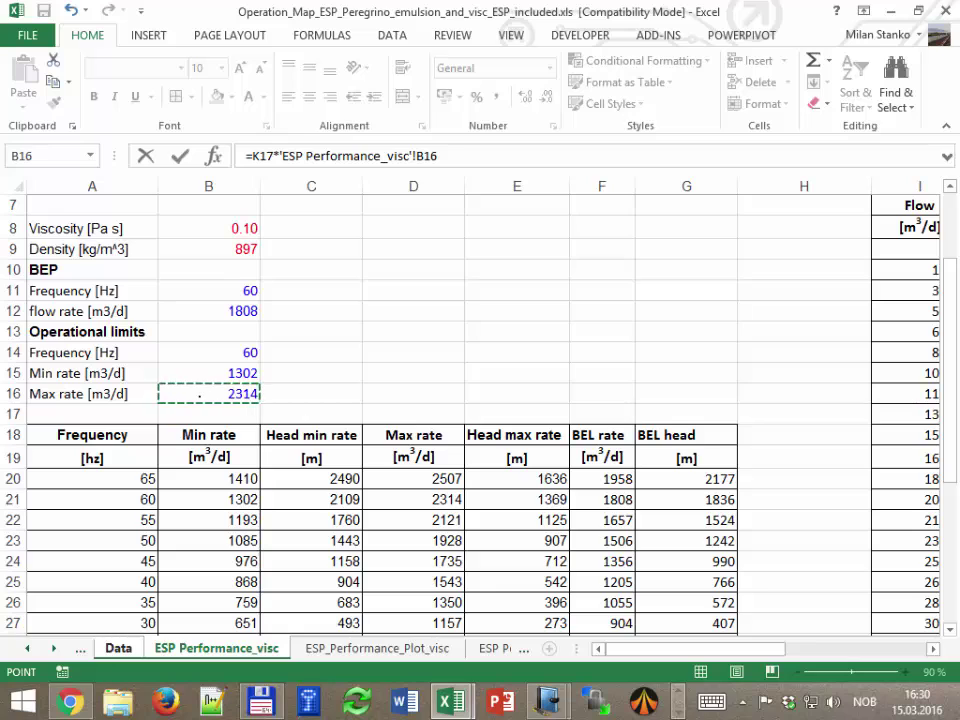
pyautogui.press('F4')
pyautogui.write('/')
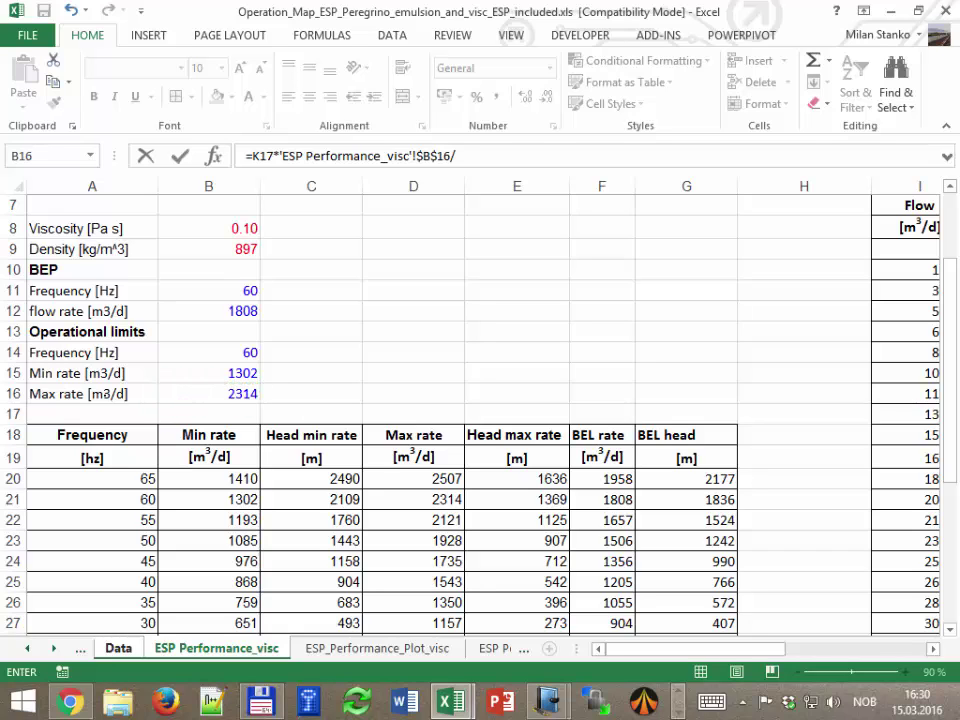
pyautogui.click(203, 353)
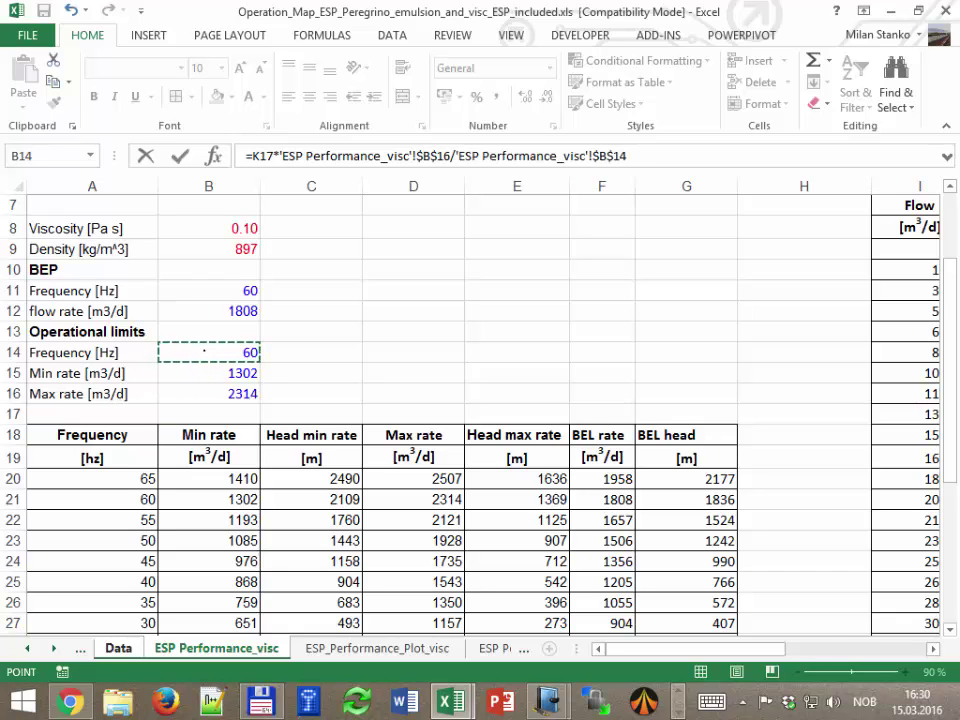
pyautogui.press('Return')
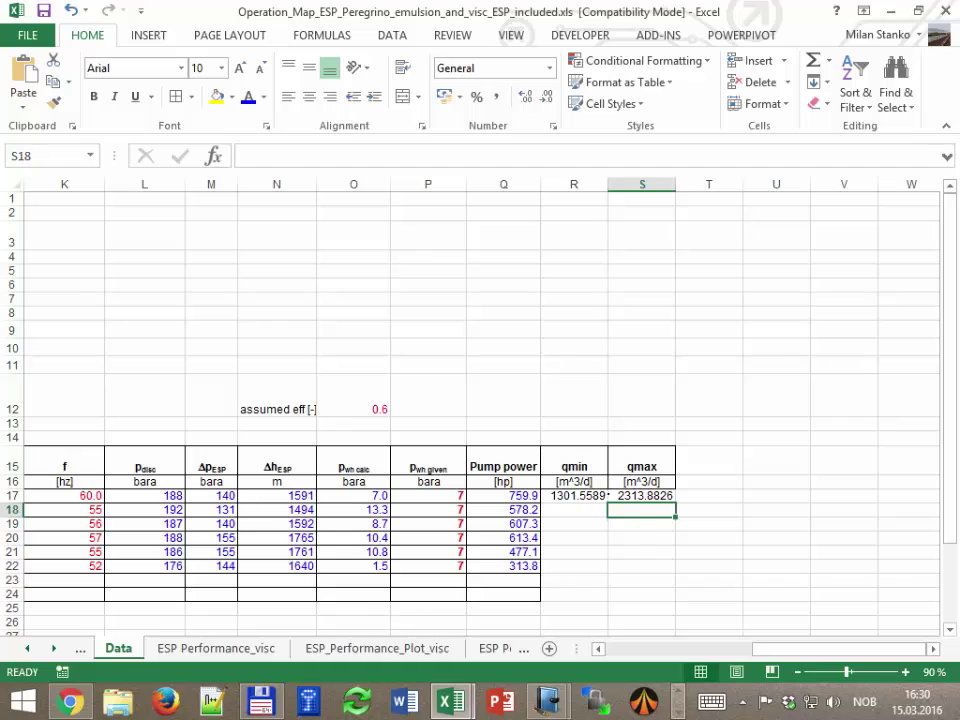
# Format the qmin and qmax values in R17:S17 with zero decimal places
pyautogui.moveTo(575, 496); pyautogui.dragTo(640, 496)
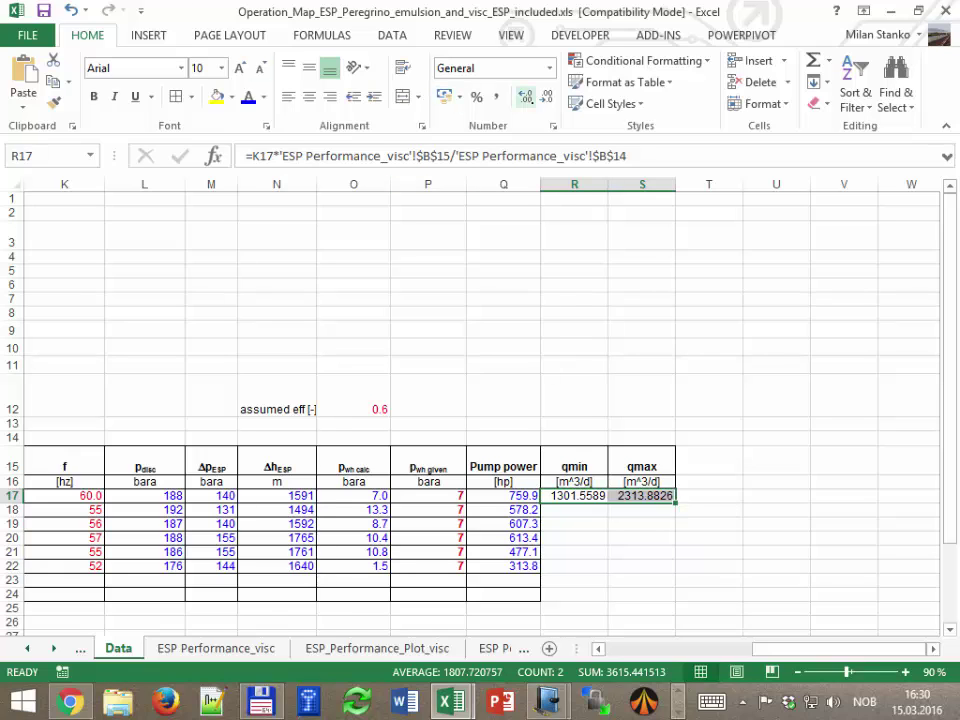
pyautogui.click(546, 96)
pyautogui.click(546, 96)
pyautogui.click(546, 96)
pyautogui.click(546, 96)
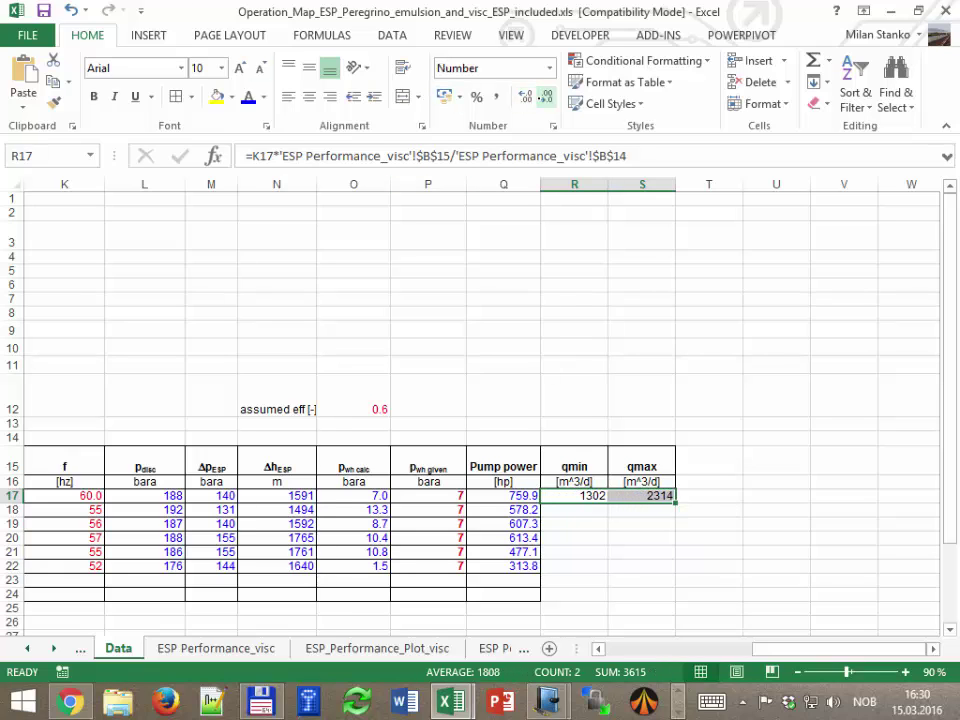
# Compare the oil rate in H17 with the qmin and qmax limits in row 17
pyautogui.moveTo(779, 648); pyautogui.dragTo(715, 646)
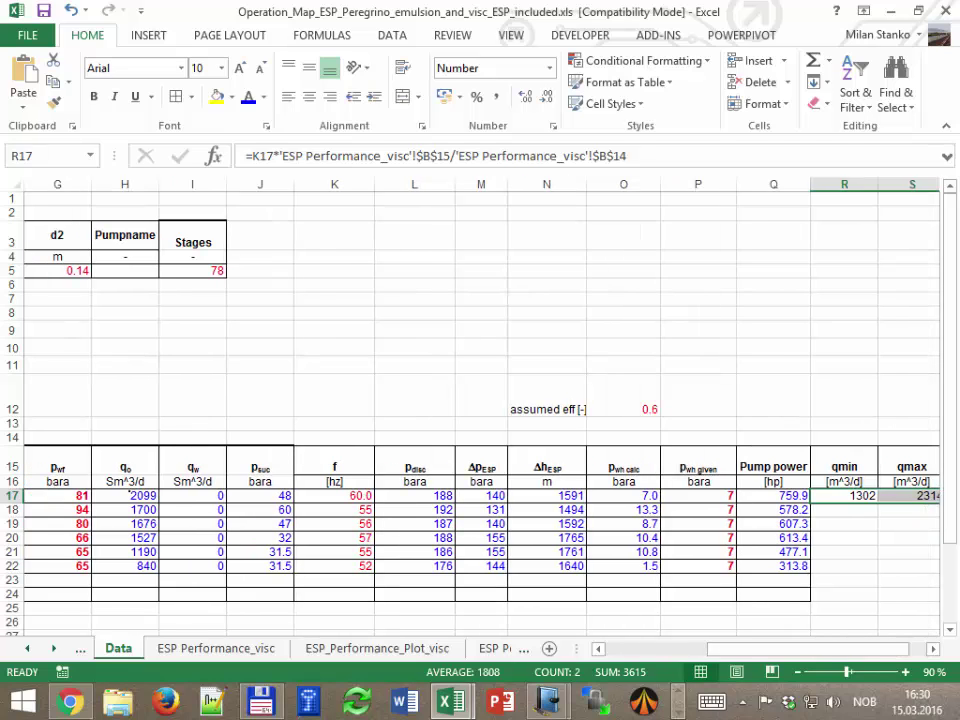
pyautogui.click(128, 495)
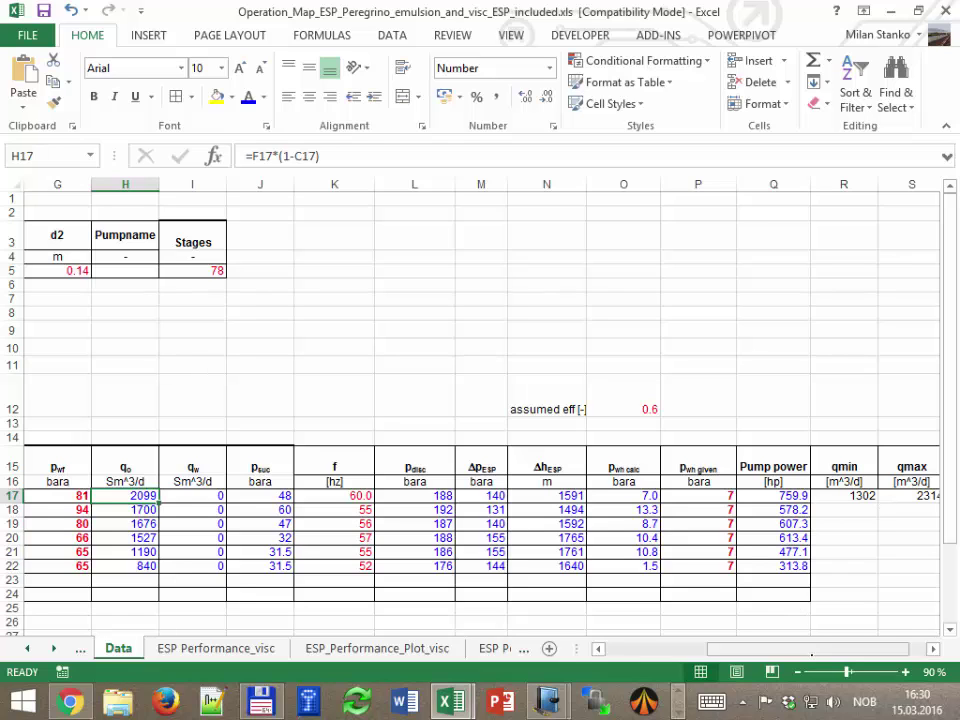
pyautogui.hscroll(1, 838, 520)
pyautogui.moveTo(797, 495); pyautogui.dragTo(856, 594)
# Switch to 20160315.jnt in Windows Journal, join the operating points on page 9's ΔP versus q sketch with black dashes, and return to page 10
pyautogui.hotkey('alt', 'Tab')
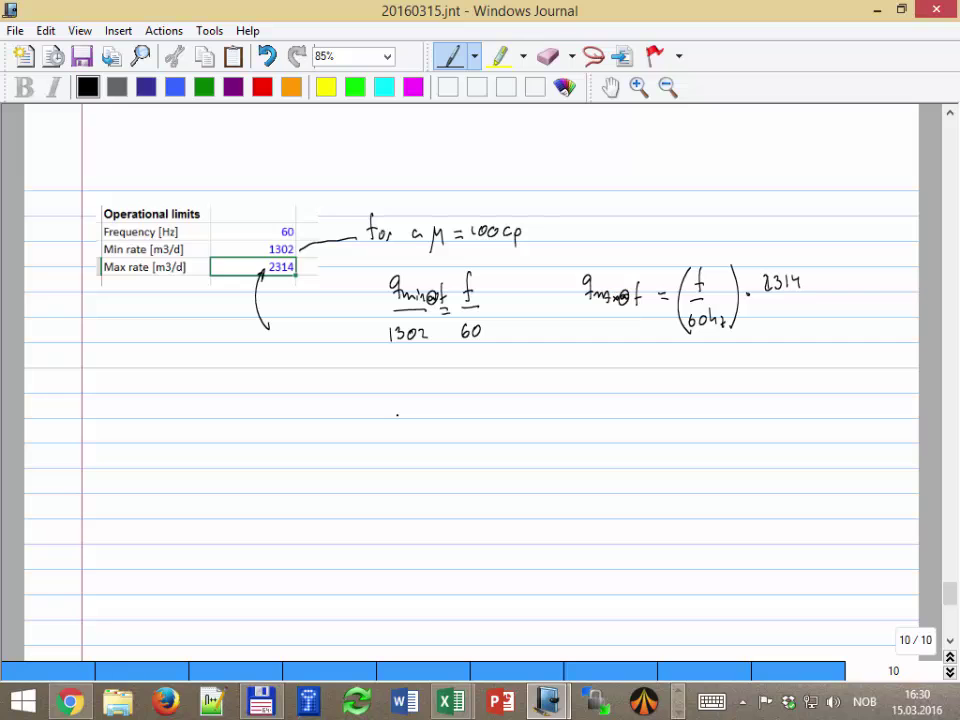
pyautogui.scroll(10, 397, 413)
pyautogui.scroll(-5, 916, 565)
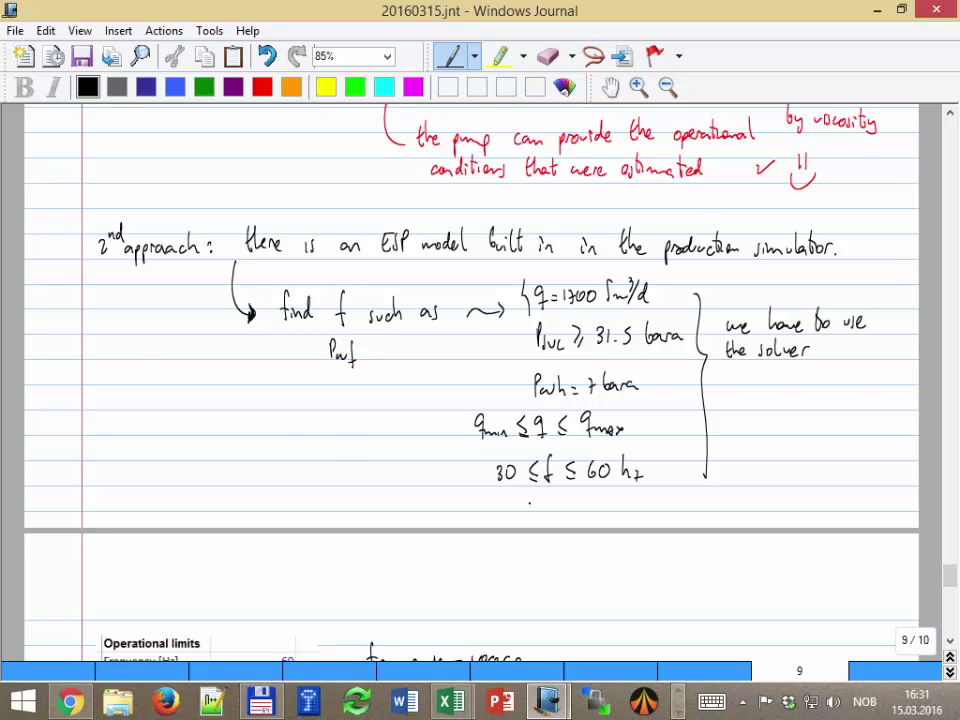
pyautogui.scroll(10, 212, 457)
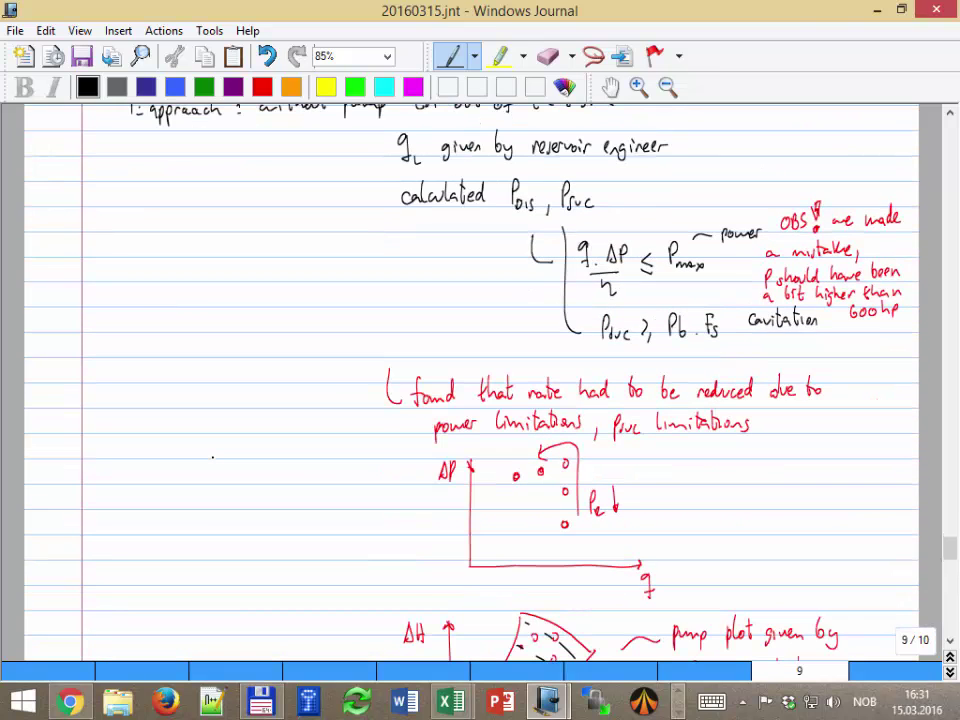
pyautogui.moveTo(543, 470); pyautogui.dragTo(558, 466)
pyautogui.moveTo(566, 462); pyautogui.dragTo(566, 520)
pyautogui.scroll(-15, 491, 450)
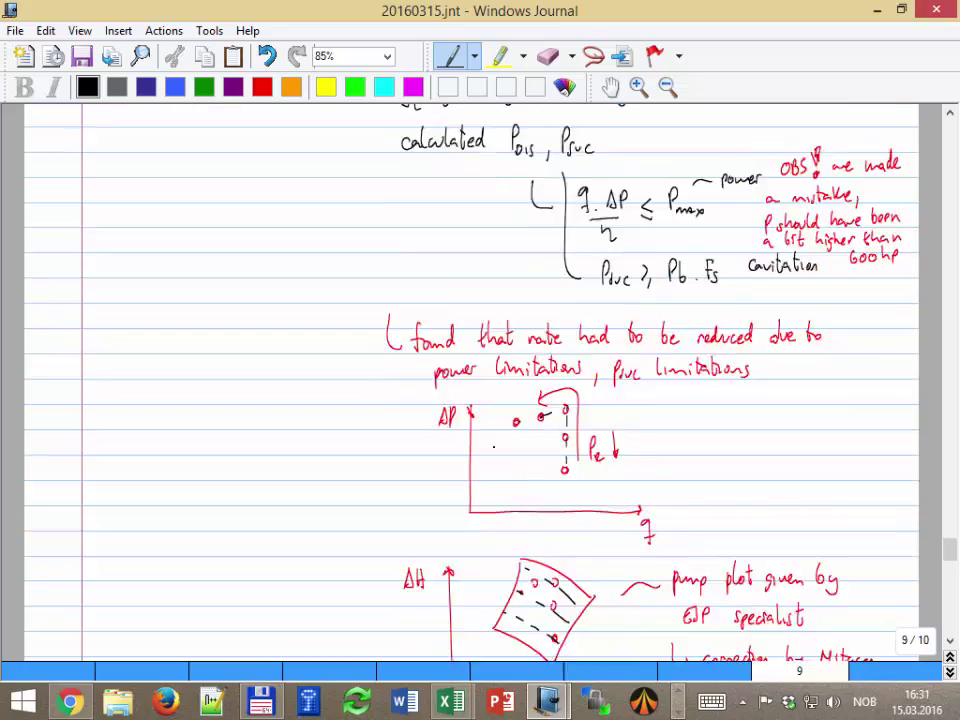
pyautogui.scroll(-2, 489, 452)
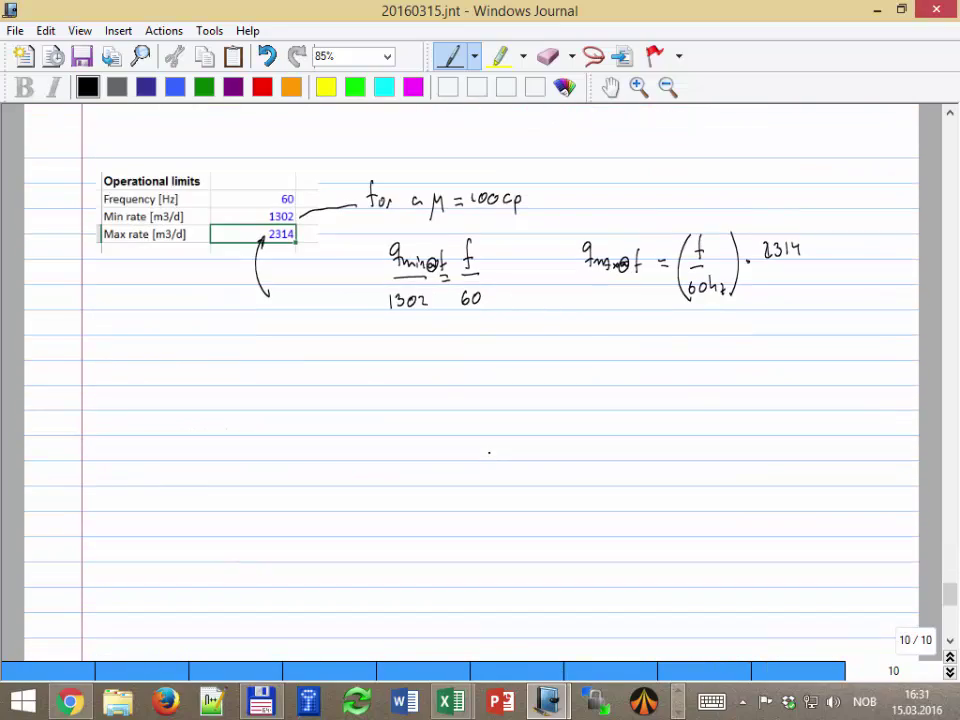
# Review the 2nd approach's constraints on page 9 and switch to Excel to check the oil rate in H22 against the row's qmin and qmax
pyautogui.scroll(10, 489, 452)
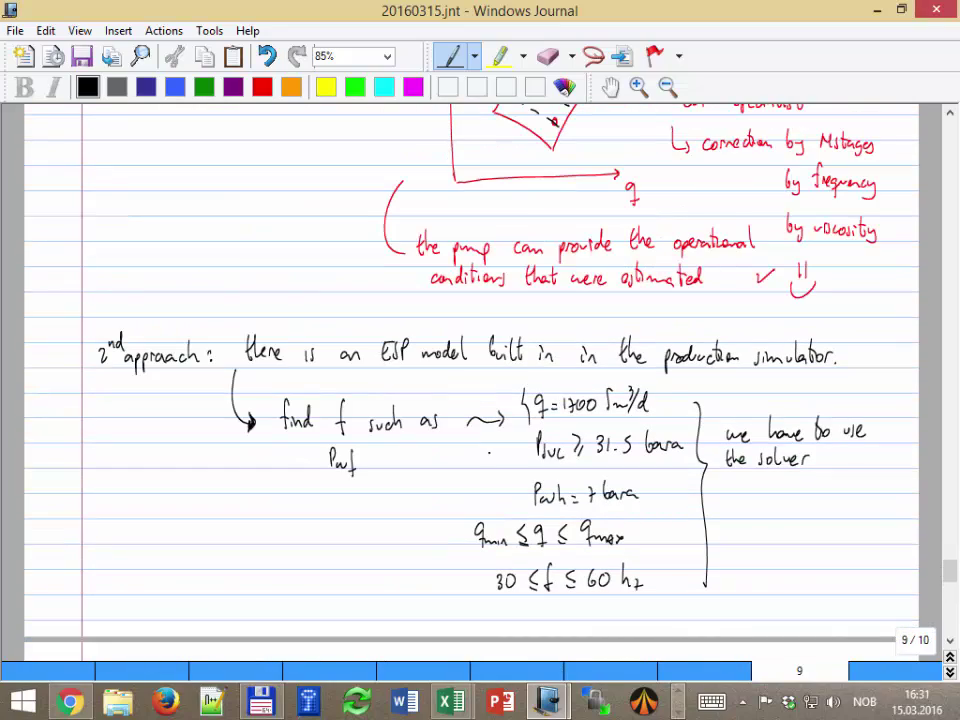
pyautogui.scroll(1, 489, 452)
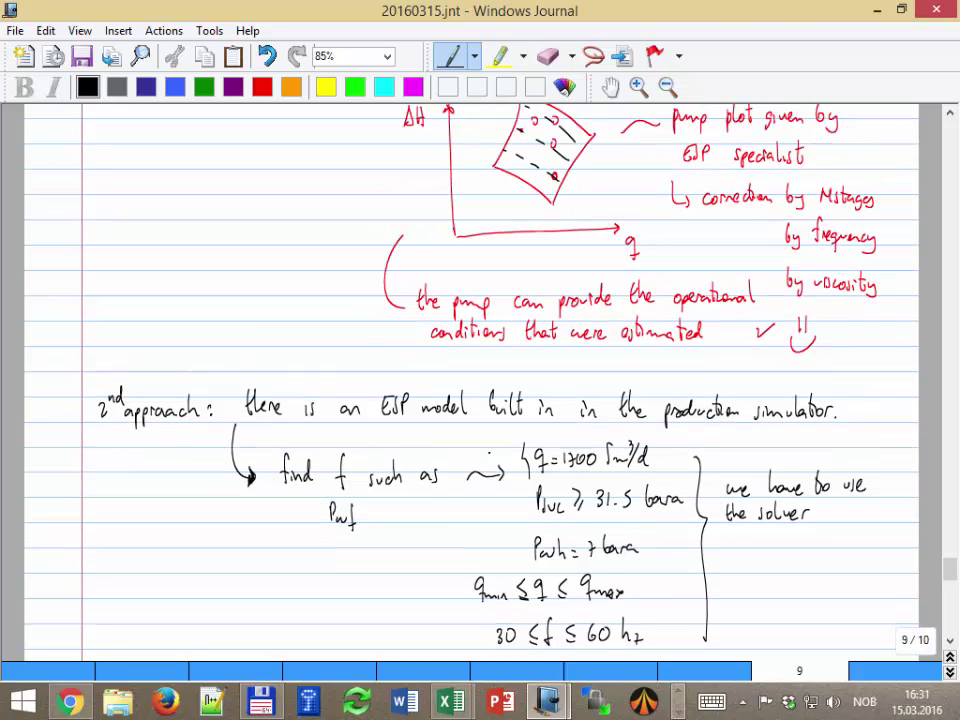
pyautogui.scroll(-4, 489, 452)
pyautogui.click(451, 702)
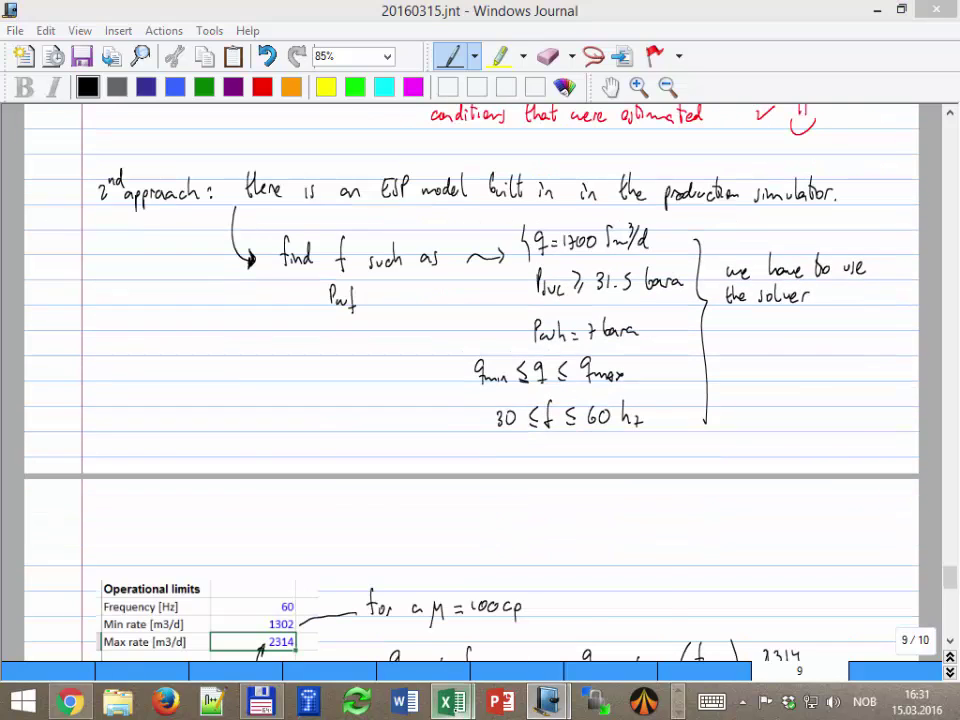
pyautogui.click(345, 590)
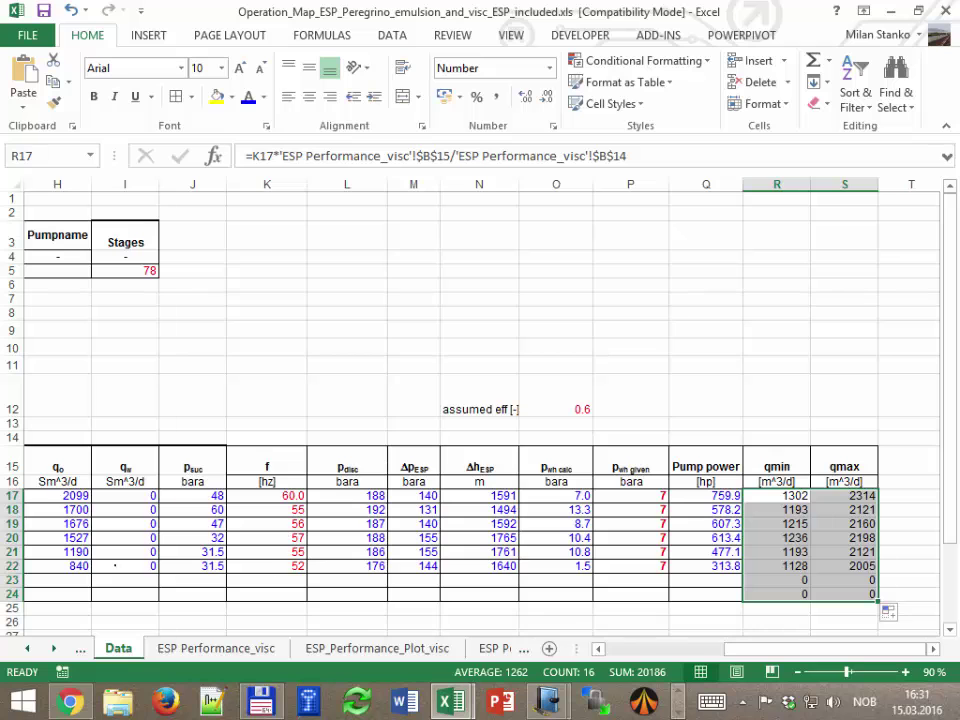
pyautogui.click(44, 566)
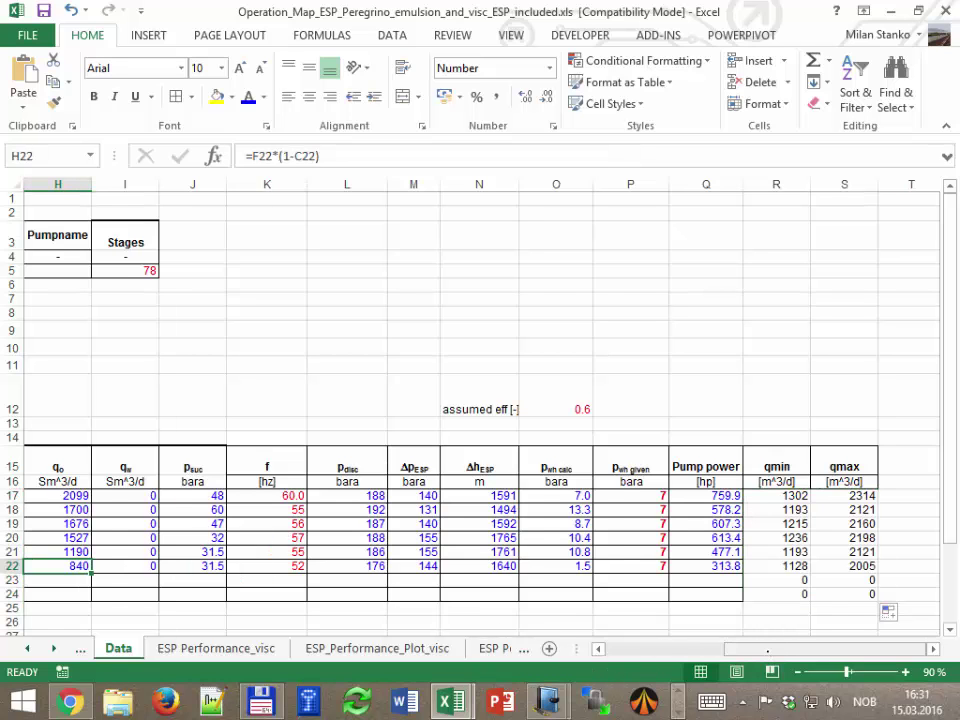
pyautogui.moveTo(768, 647); pyautogui.dragTo(686, 647)
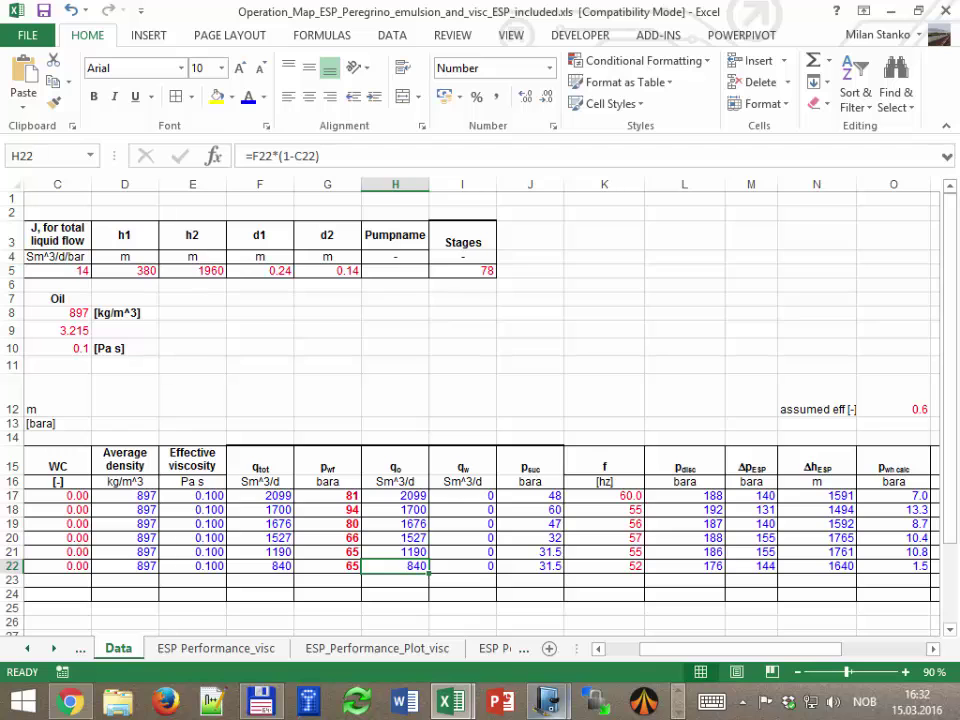
# Switch to Windows Journal and handwrite "Problems with the graphical method: pump operational envelope changes with viscosity" below the rate formulas on page 10
pyautogui.moveTo(548, 700)
pyautogui.click(650, 585)
pyautogui.scroll(-5, 308, 426)
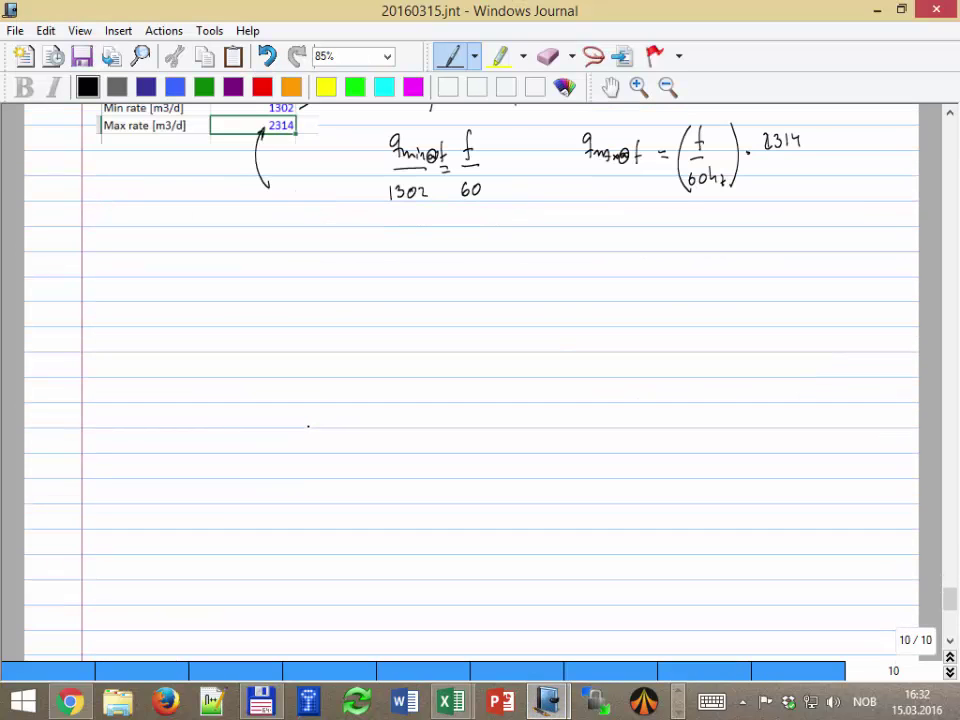
pyautogui.moveTo(108, 274)
pyautogui.mouseDown()
pyautogui.moveTo(109, 297)
pyautogui.moveTo(131, 292)
pyautogui.moveTo(136, 279)
pyautogui.moveTo(146, 292)
pyautogui.moveTo(196, 293)
pyautogui.moveTo(212, 276)
pyautogui.moveTo(220, 290)
pyautogui.moveTo(264, 281)
pyautogui.moveTo(266, 292)
pyautogui.moveTo(292, 295)
pyautogui.moveTo(449, 294)
pyautogui.moveTo(449, 284)
pyautogui.moveTo(482, 300)
pyautogui.moveTo(553, 292)
pyautogui.mouseUp()
pyautogui.moveTo(567, 290); pyautogui.dragTo(886, 296)
# Sketch a pair of axes with a black four-sided pump envelope below the heading and write "μ1 = 100 cp" beside it
pyautogui.moveTo(366, 340)
pyautogui.mouseDown()
pyautogui.moveTo(369, 500)
pyautogui.moveTo(369, 346)
pyautogui.mouseUp()
pyautogui.moveTo(371, 500); pyautogui.dragTo(588, 504)
pyautogui.moveTo(421, 366)
pyautogui.mouseDown()
pyautogui.moveTo(403, 428)
pyautogui.moveTo(440, 372)
pyautogui.moveTo(490, 405)
pyautogui.mouseUp()
pyautogui.moveTo(405, 426)
pyautogui.mouseDown()
pyautogui.moveTo(472, 457)
pyautogui.moveTo(494, 407)
pyautogui.mouseUp()
pyautogui.click(491, 390)
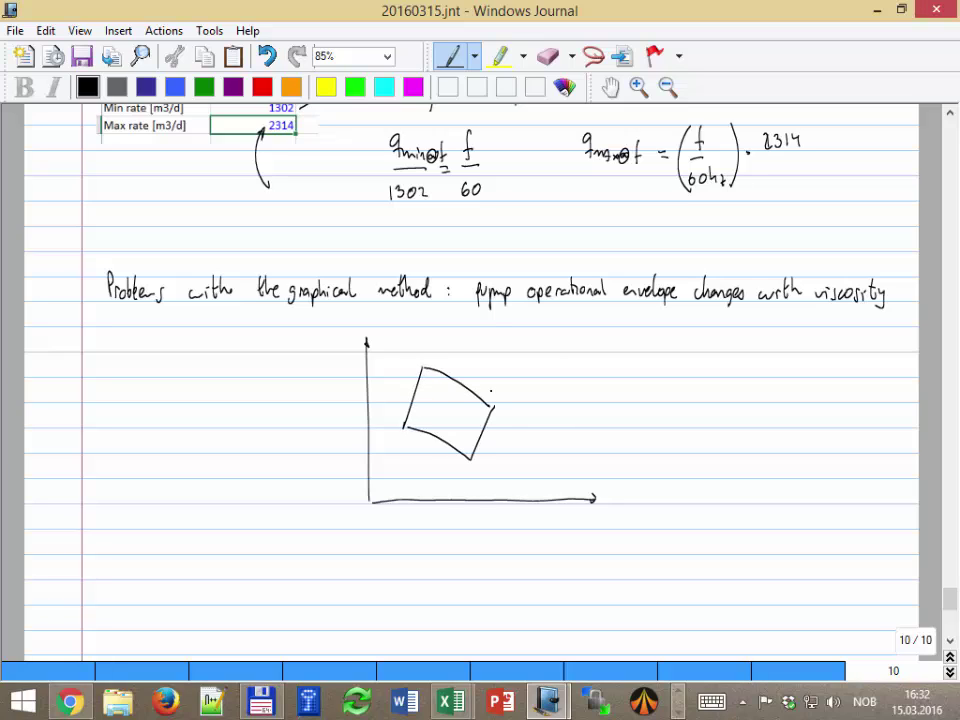
pyautogui.moveTo(561, 363)
pyautogui.mouseDown()
pyautogui.moveTo(565, 342)
pyautogui.moveTo(579, 362)
pyautogui.mouseUp()
pyautogui.moveTo(584, 352)
pyautogui.mouseDown()
pyautogui.moveTo(585, 364)
pyautogui.moveTo(614, 350)
pyautogui.moveTo(654, 348)
pyautogui.moveTo(656, 357)
pyautogui.mouseUp()
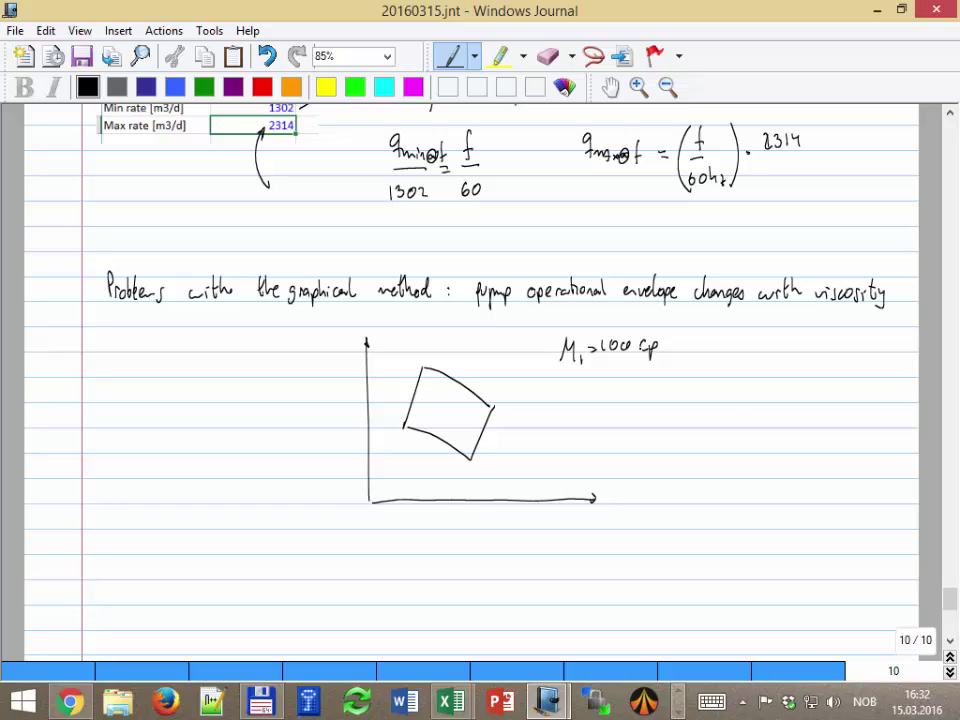
# Sketch a small μm versus αw graph beside the viscosity note, with a curve rising to a peak and falling again
pyautogui.moveTo(733, 333)
pyautogui.mouseDown()
pyautogui.moveTo(733, 423)
pyautogui.moveTo(836, 422)
pyautogui.moveTo(847, 438)
pyautogui.moveTo(868, 433)
pyautogui.mouseUp()
pyautogui.click(851, 425)
pyautogui.click(697, 341)
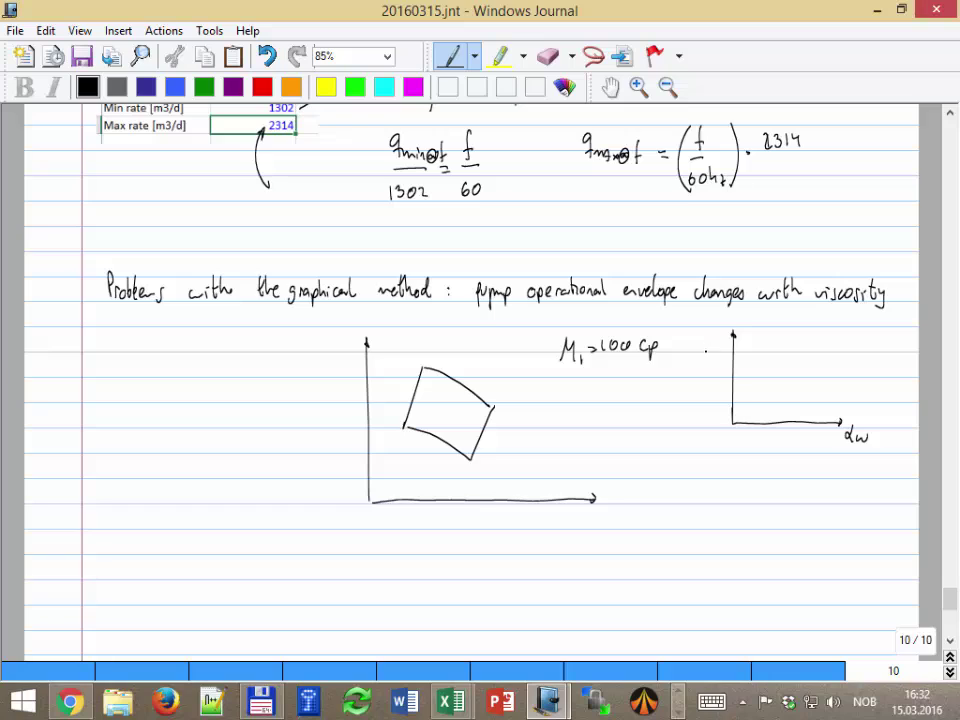
pyautogui.moveTo(705, 343)
pyautogui.mouseDown()
pyautogui.moveTo(767, 377)
pyautogui.moveTo(785, 354)
pyautogui.moveTo(833, 398)
pyautogui.mouseUp()
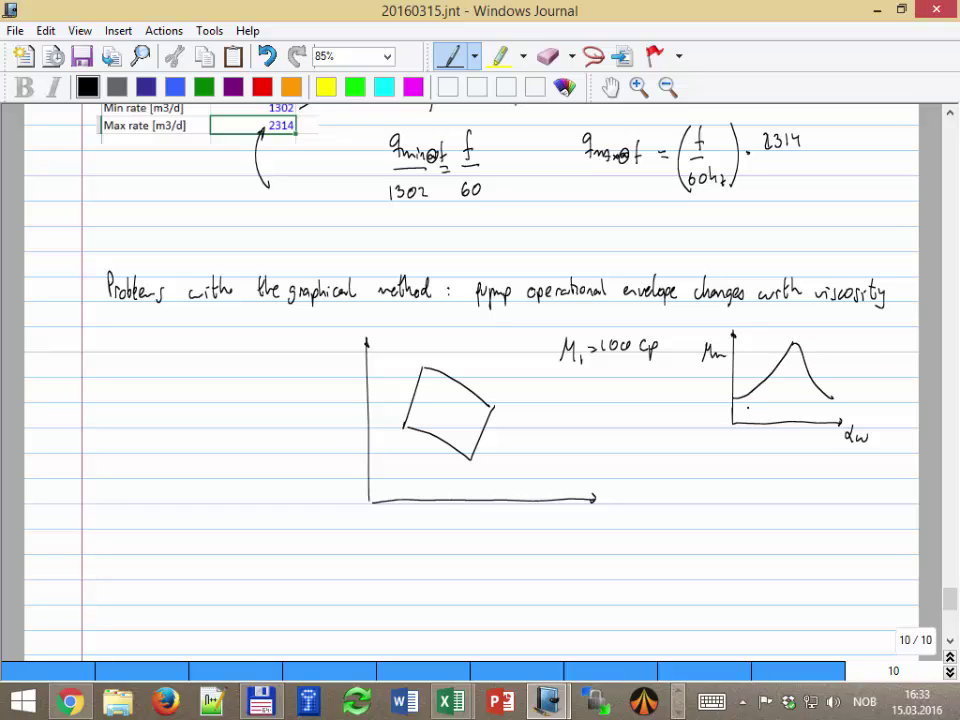
# Mark two points on the viscosity curve, at zero αw and on the rising part, and label them t1 and t2 with arrows below the axis
pyautogui.click(733, 397)
pyautogui.moveTo(731, 445)
pyautogui.mouseDown()
pyautogui.moveTo(729, 491)
pyautogui.moveTo(732, 481)
pyautogui.mouseUp()
pyautogui.click(744, 463)
pyautogui.moveTo(735, 486); pyautogui.dragTo(735, 493)
pyautogui.click(759, 385)
pyautogui.moveTo(760, 405); pyautogui.dragTo(758, 458)
pyautogui.click(765, 458)
pyautogui.moveTo(754, 448); pyautogui.dragTo(771, 466)
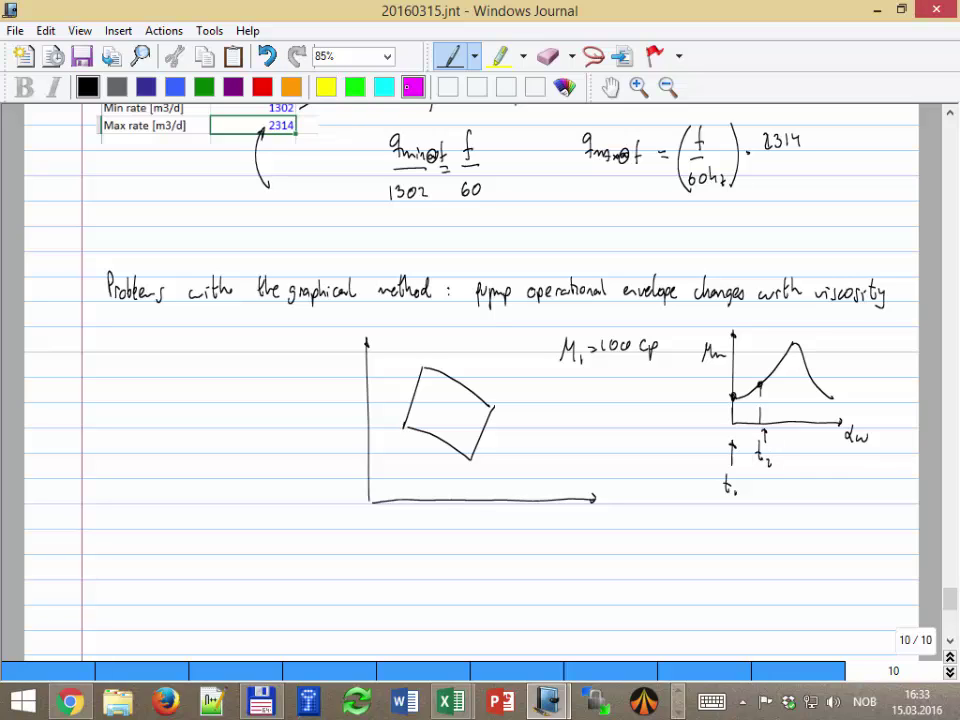
# In purple, retrace the t2 label and draw a dashed envelope shifted down and left of the black one, with operating points inside
pyautogui.click(233, 87)
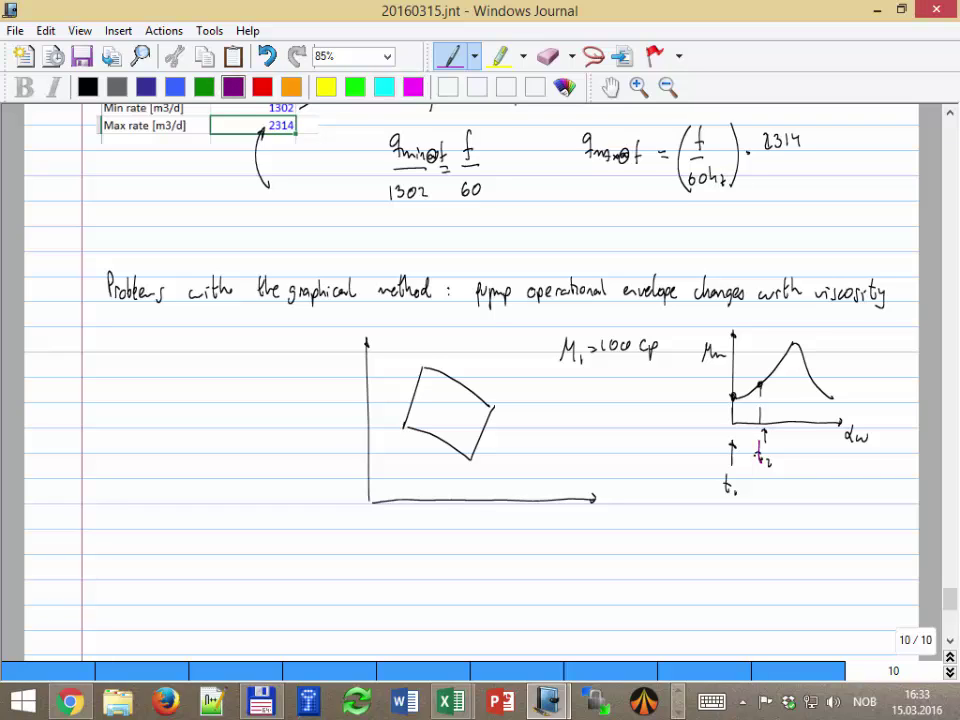
pyautogui.moveTo(757, 453); pyautogui.dragTo(771, 465)
pyautogui.moveTo(421, 382)
pyautogui.mouseDown()
pyautogui.moveTo(467, 408)
pyautogui.moveTo(476, 428)
pyautogui.moveTo(461, 470)
pyautogui.mouseUp()
pyautogui.moveTo(397, 449); pyautogui.dragTo(459, 470)
pyautogui.moveTo(421, 381)
pyautogui.mouseDown()
pyautogui.moveTo(407, 382)
pyautogui.moveTo(388, 444)
pyautogui.mouseUp()
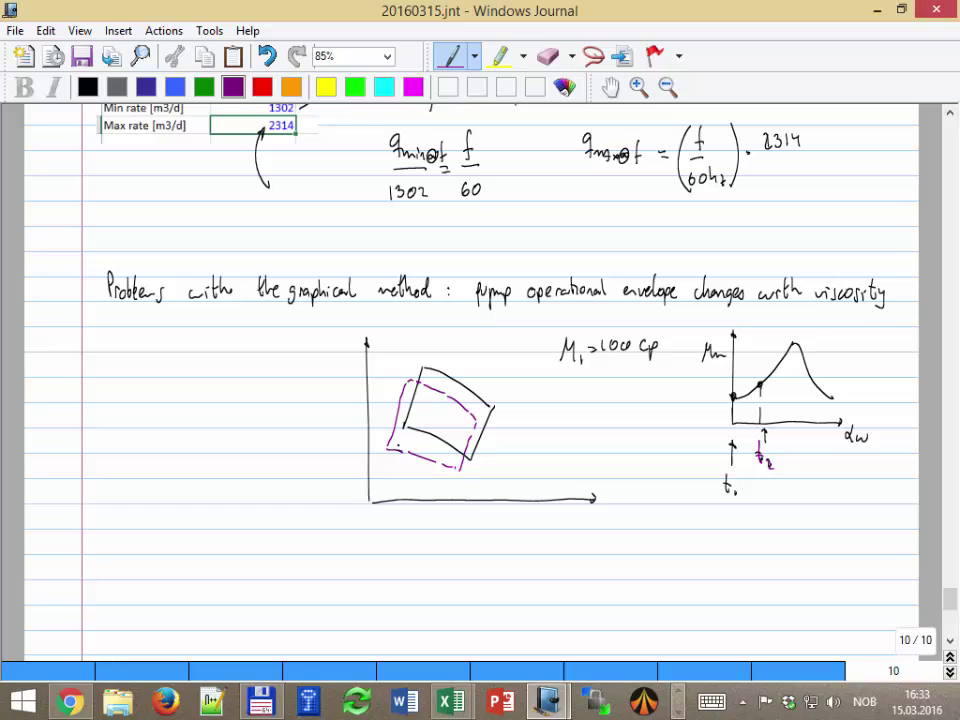
pyautogui.moveTo(460, 428); pyautogui.dragTo(462, 407)
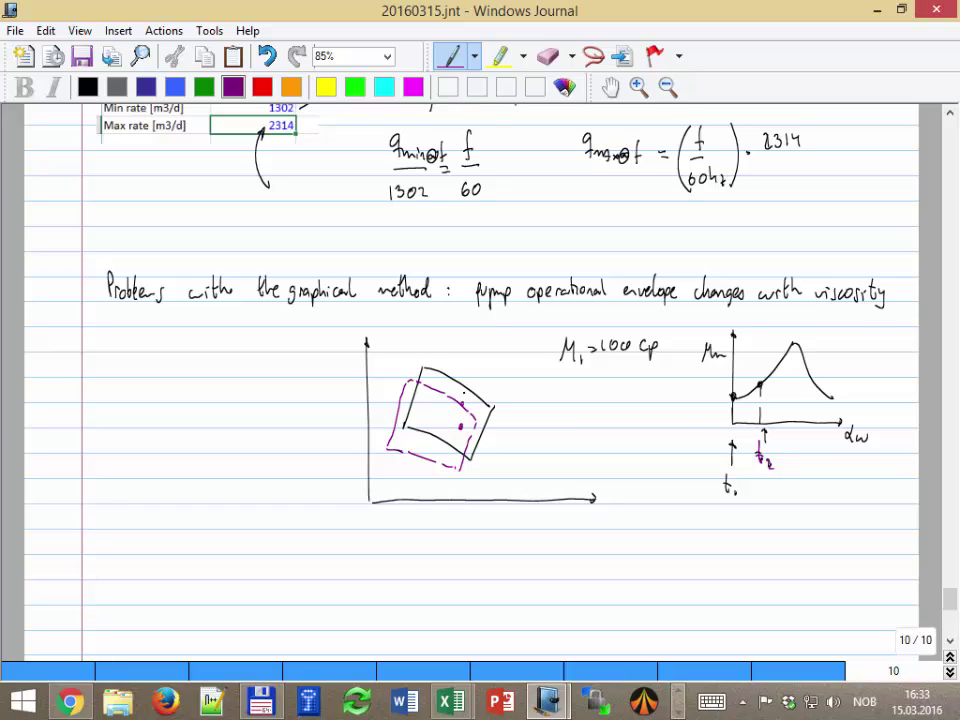